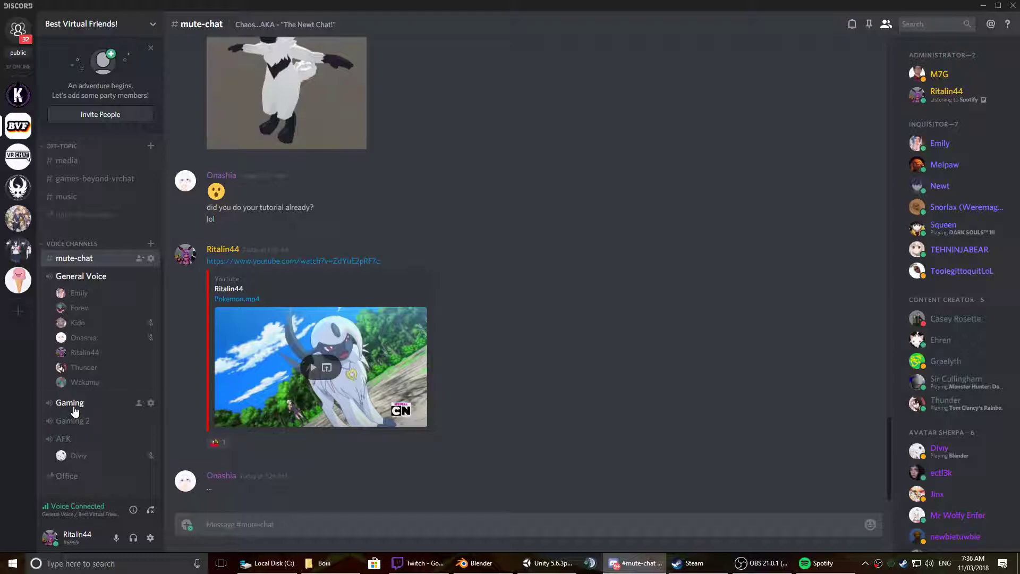
- Join the Gaming voice channel in Discord, and switch to the Unity scene with the Luka avatar
left_click(72, 405)
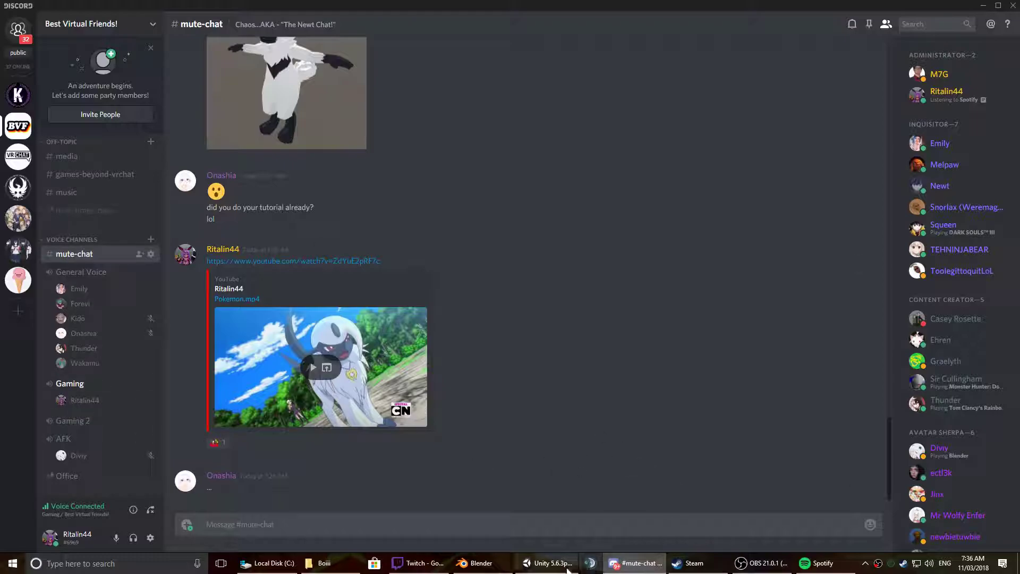
left_click(548, 562)
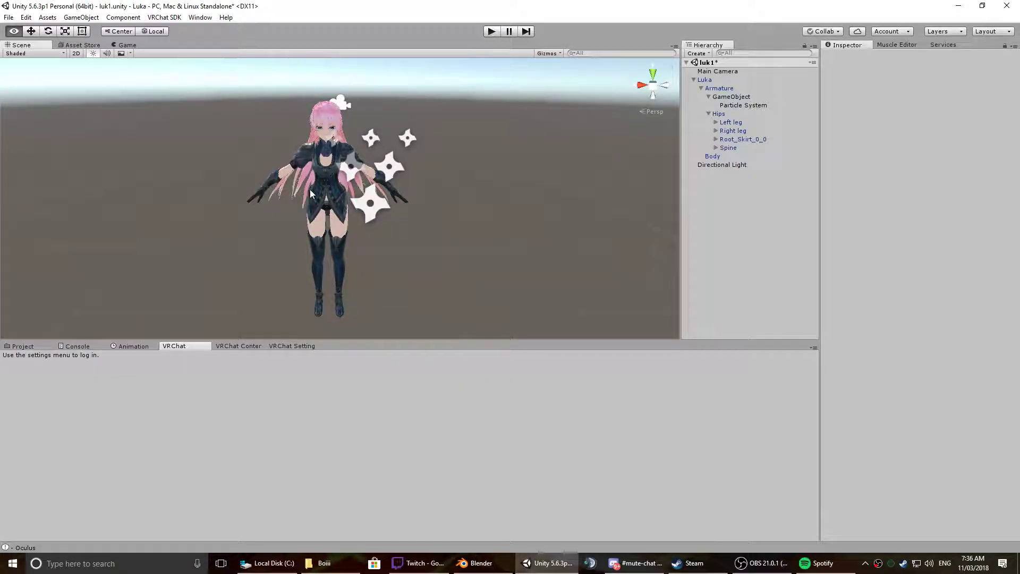
left_click_drag(311, 214, 375, 199, "alt")
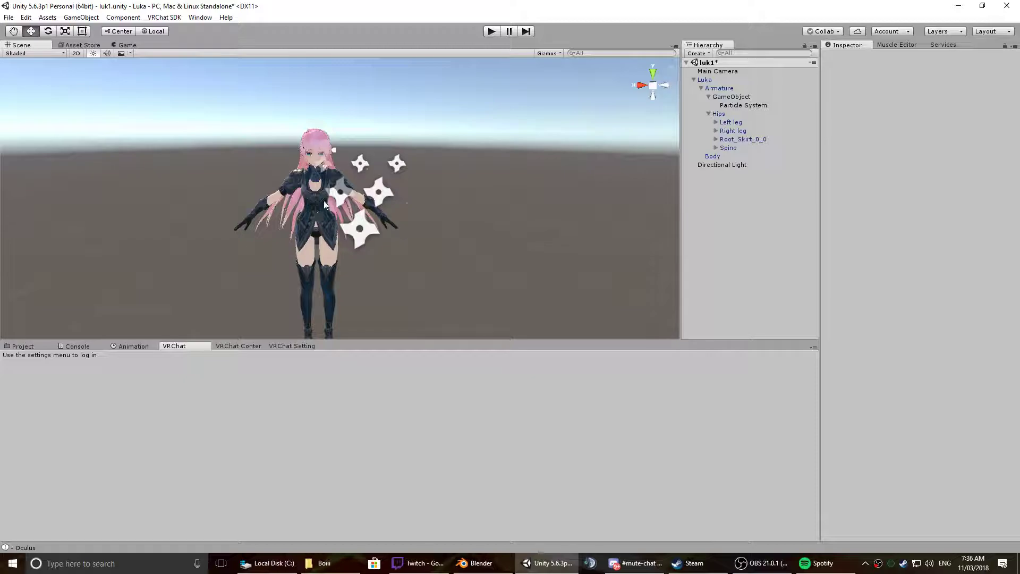
- Set the main texture colour of the Body's hair_rukaAp_S01 material to bright red
left_click(314, 135)
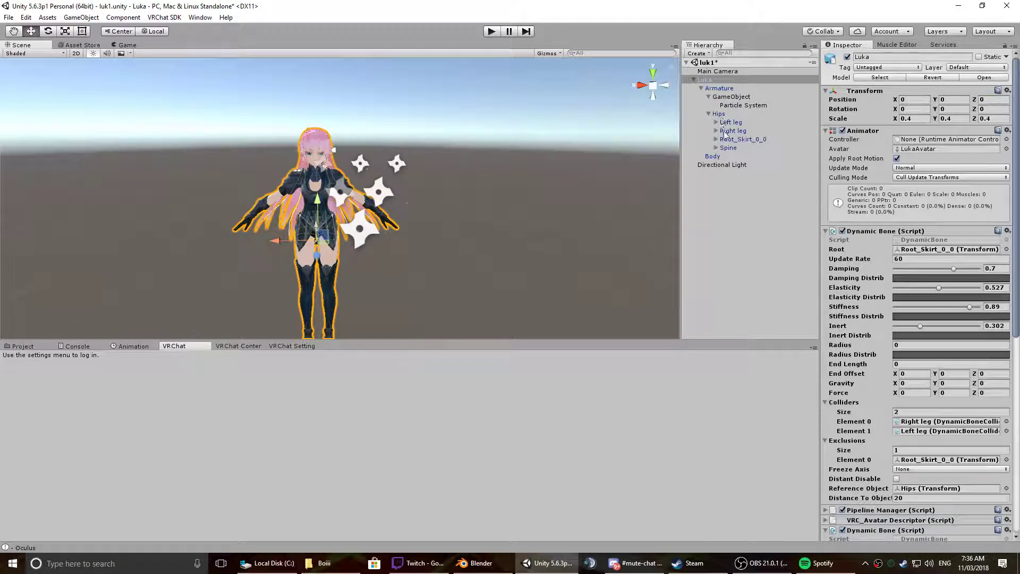
left_click(712, 156)
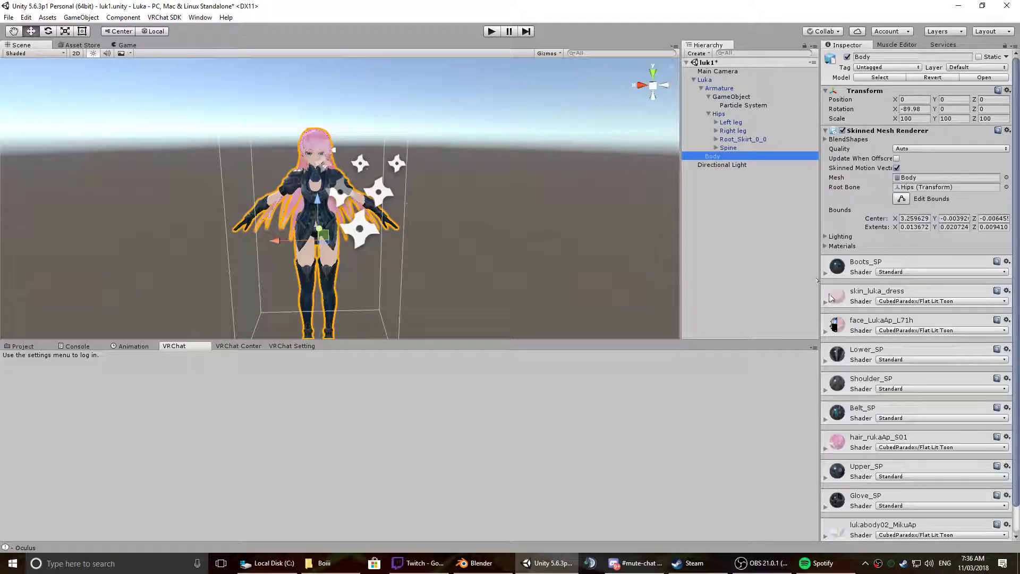
left_click(826, 447)
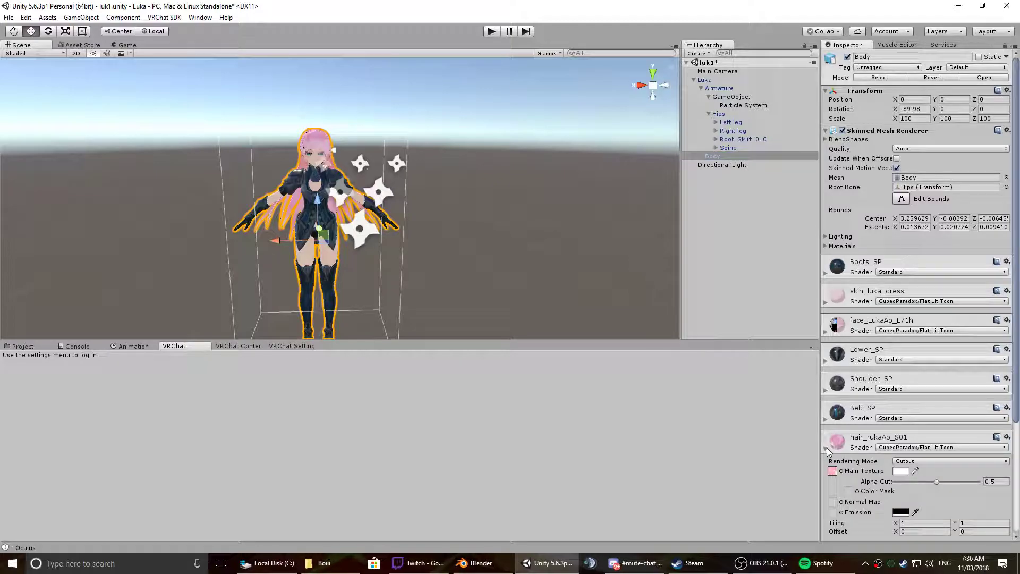
left_click(903, 471)
left_click_drag(565, 268, 660, 203)
left_click(628, 197)
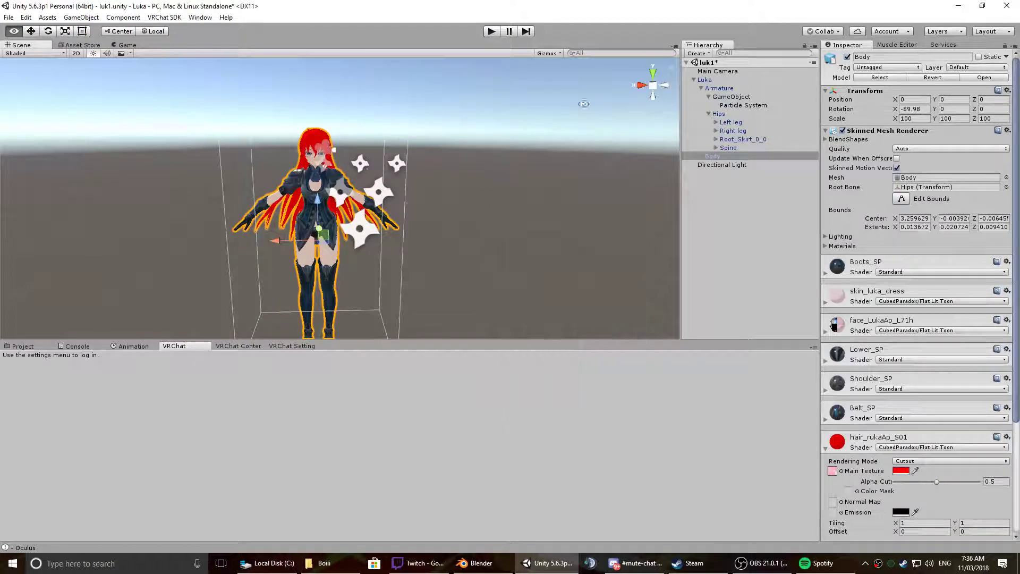
middle_click_drag(245, 156, 321, 158)
scroll(320, 158, "up", 5)
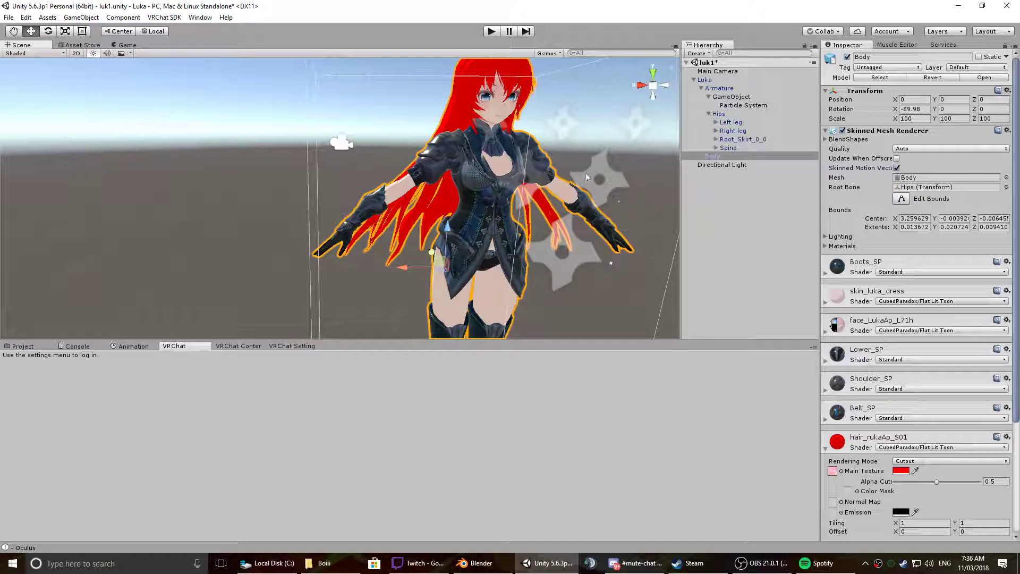
middle_click_drag(643, 268, 528, 272)
left_click(827, 360)
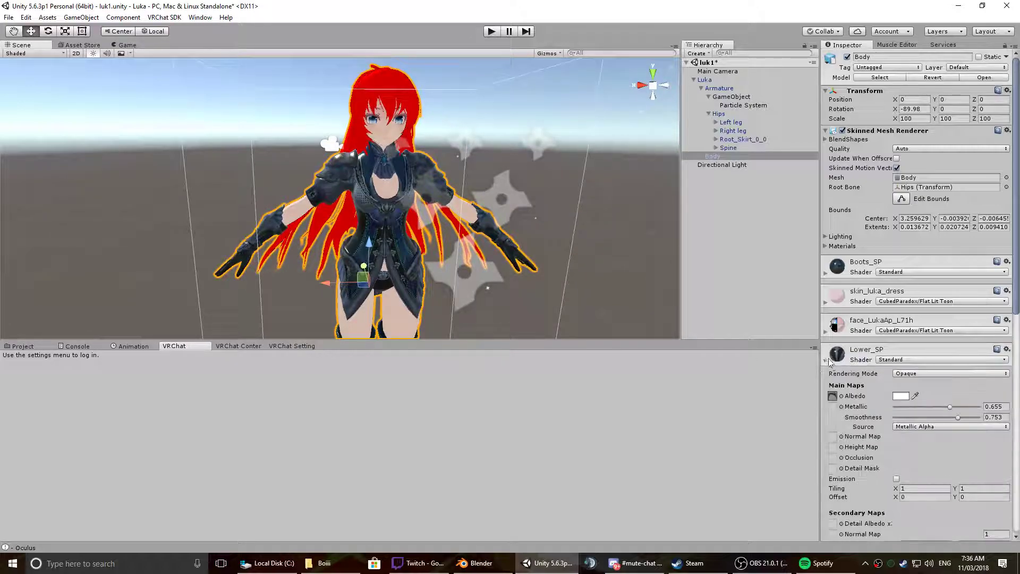
left_click(902, 397)
mouse_move(531, 263)
left_mouse_down()
mouse_move(529, 297)
mouse_move(526, 266)
mouse_move(474, 275)
mouse_move(533, 191)
left_mouse_up()
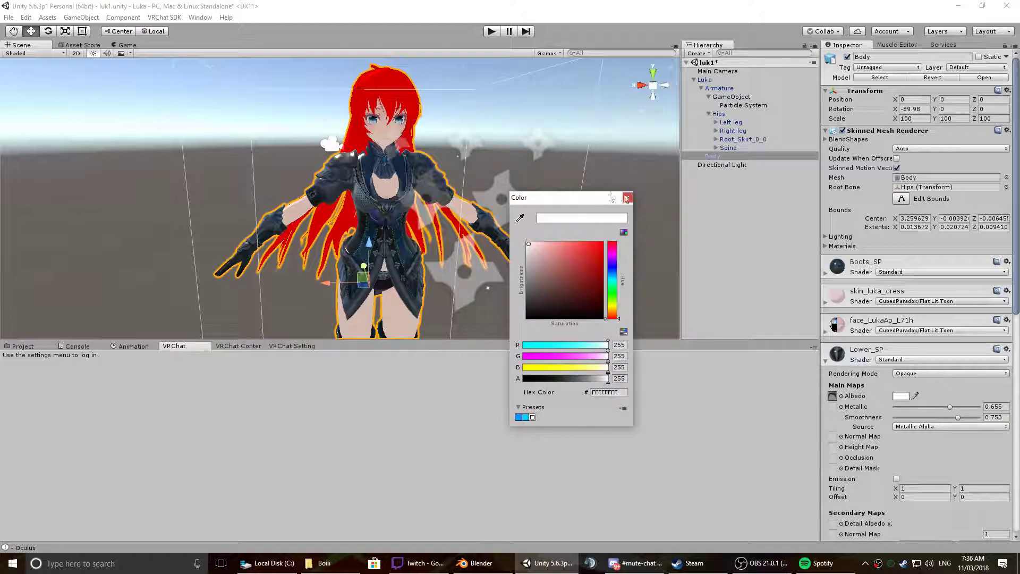
left_click(626, 197)
- Expand the armature from Hips through Spine, Chest and Neck, and select the Head bone
left_click_drag(598, 190, 531, 204, "alt")
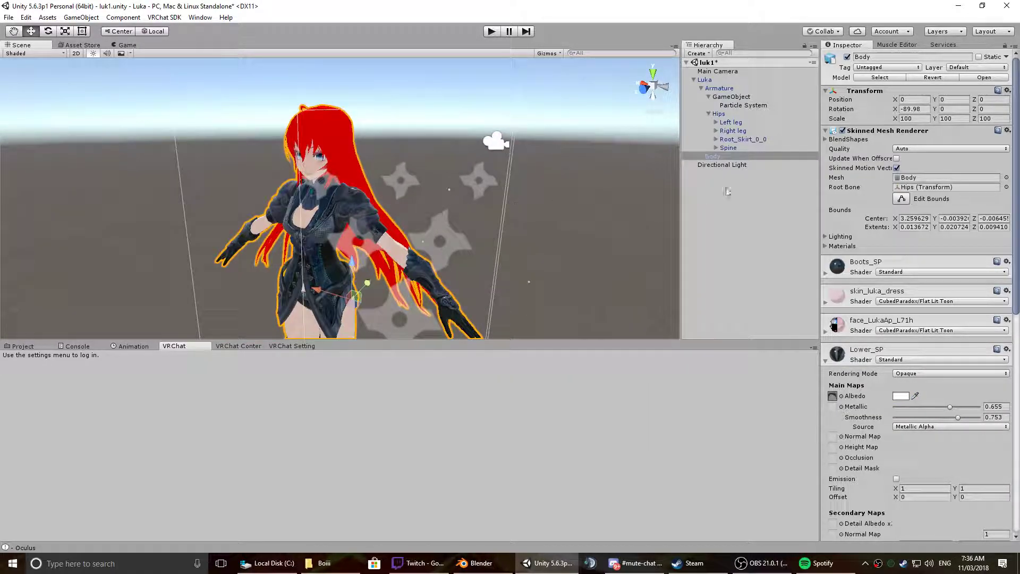
key("f")
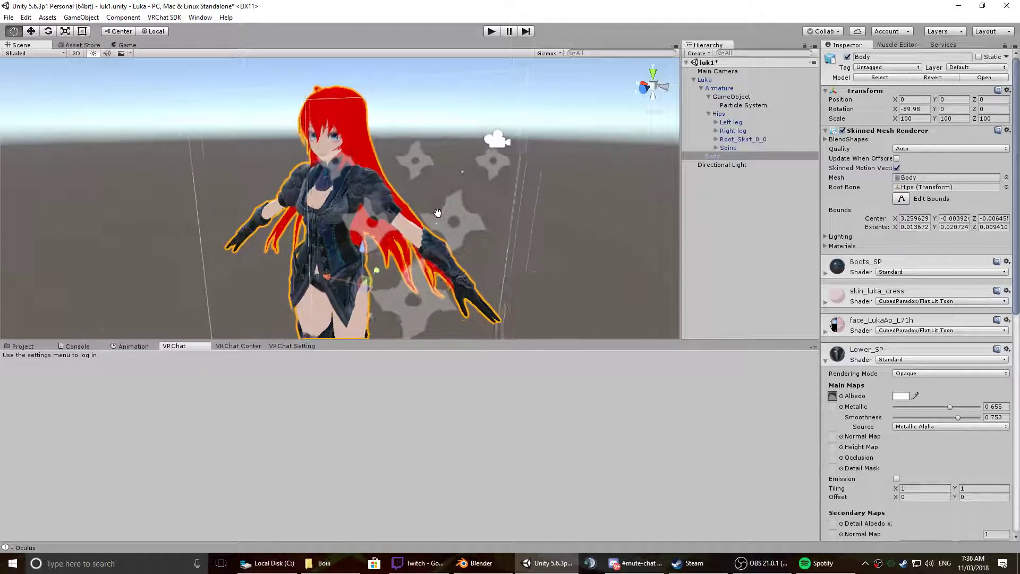
left_click(709, 114)
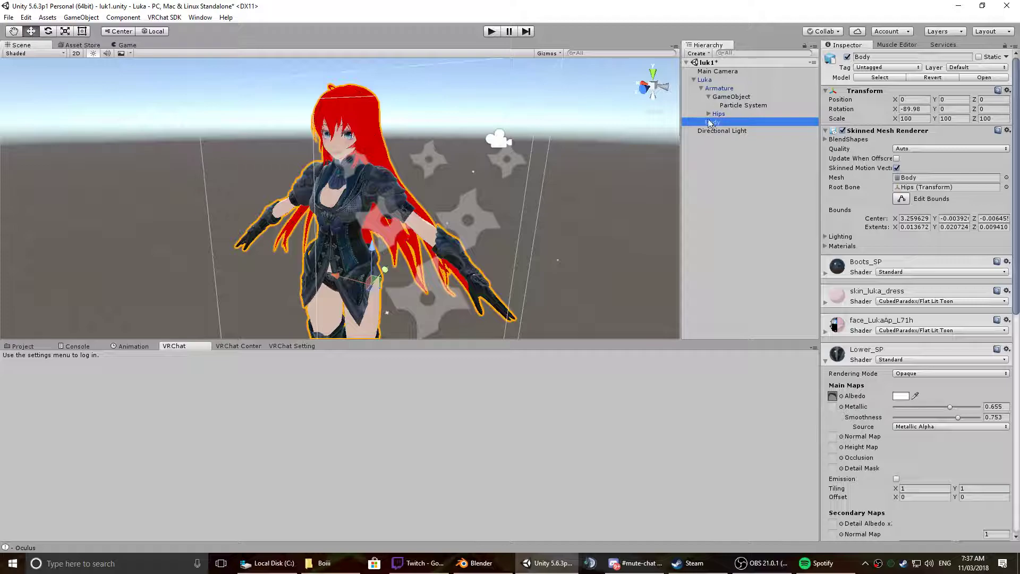
left_click(709, 114)
left_click(716, 147)
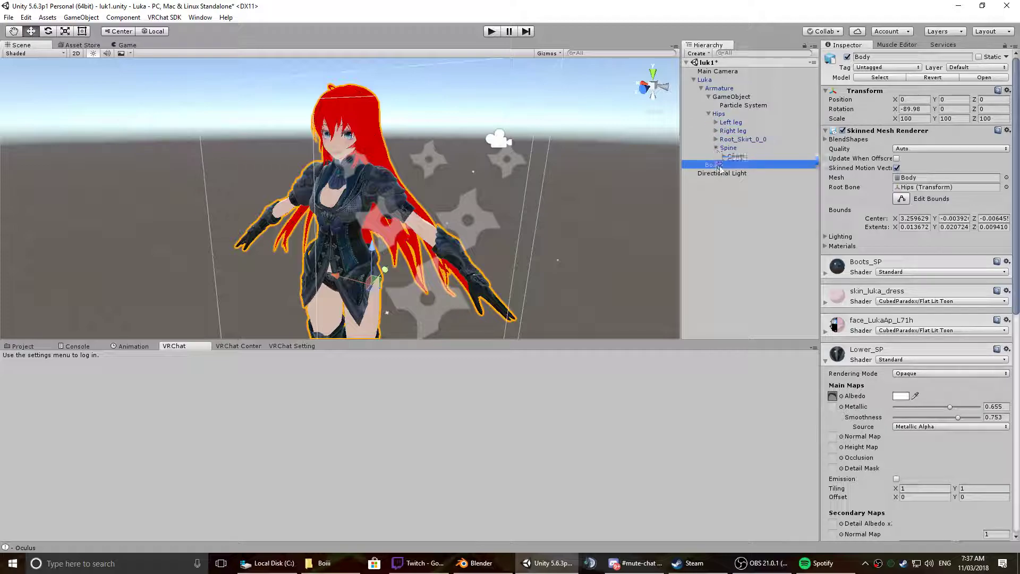
left_click(723, 156)
left_click(731, 173)
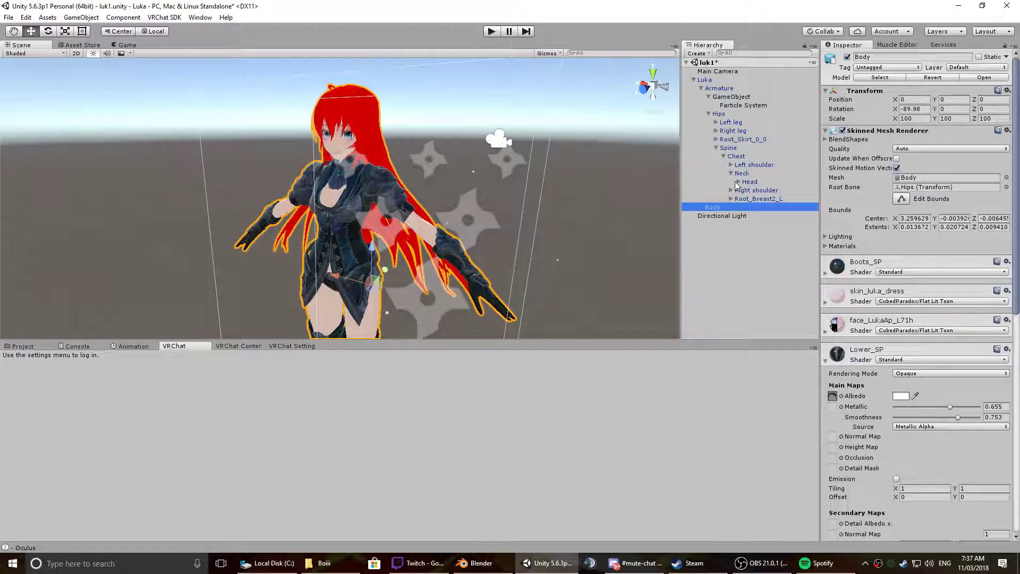
left_click(738, 182)
left_click(749, 181)
- Create an empty child object named Effects under the Head bone and add a particle system inside it
right_click_drag(379, 139, 563, 255, "alt")
middle_click_drag(558, 164, 550, 204)
mouse_move(550, 204)
left_mouse_down("alt")
mouse_move(560, 191)
mouse_move(543, 194)
left_mouse_up("alt")
left_click(750, 183)
right_click(756, 186)
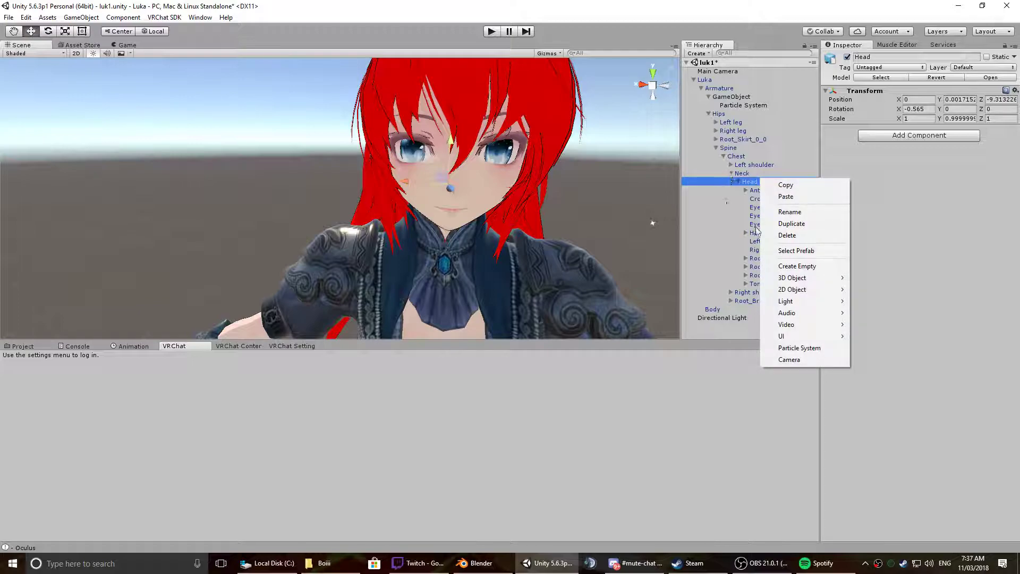
left_click(793, 266)
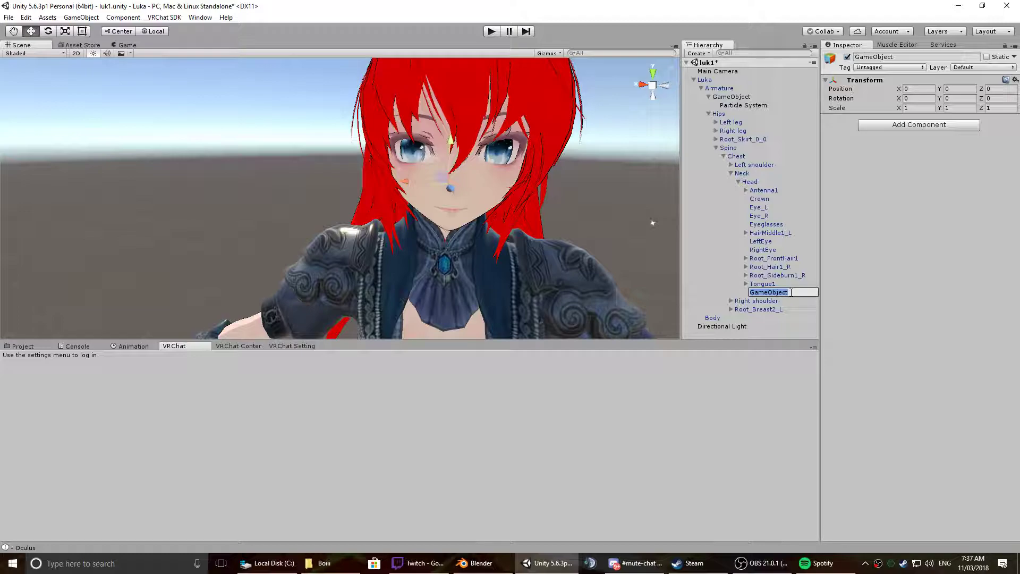
type("Effects")
key("Return")
right_click(802, 296)
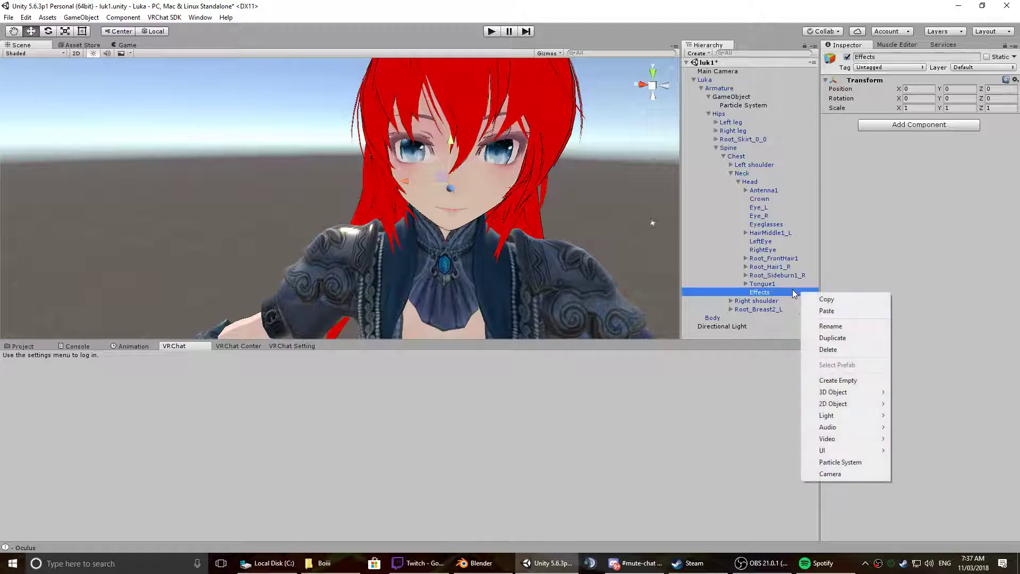
left_click(837, 463)
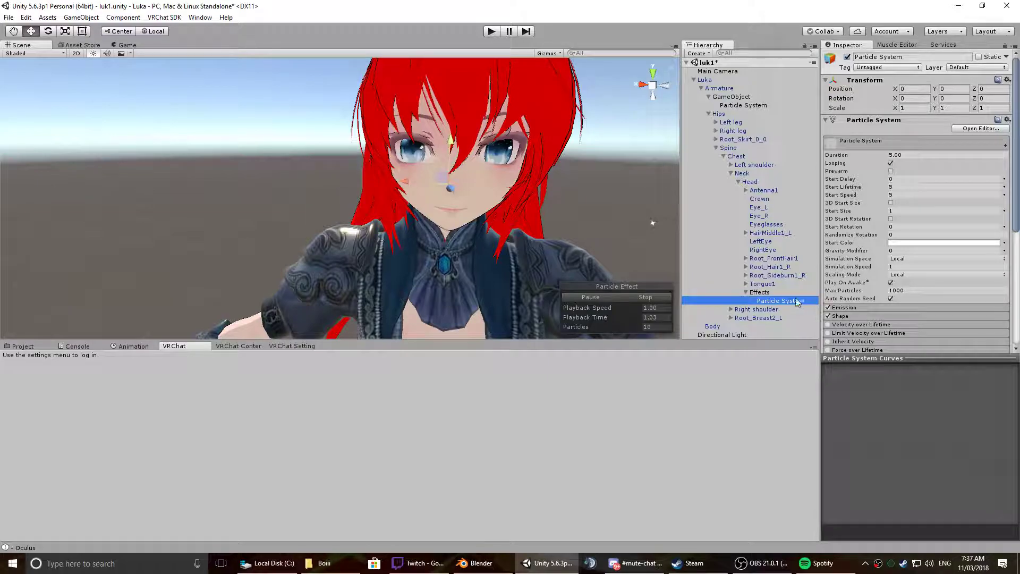
- Toggle the active state of the Effects object off and on again
left_click(763, 294)
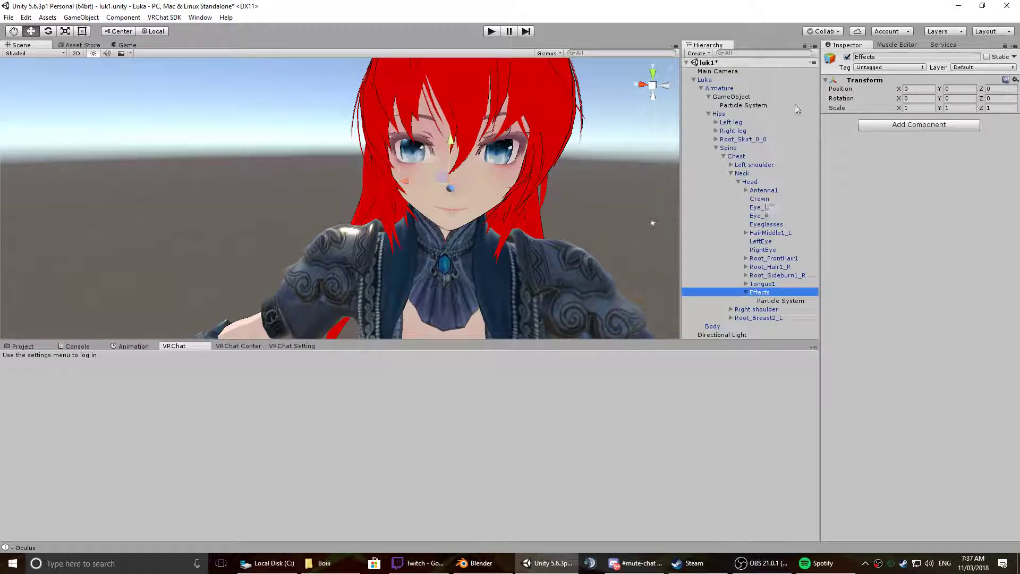
left_click(847, 56)
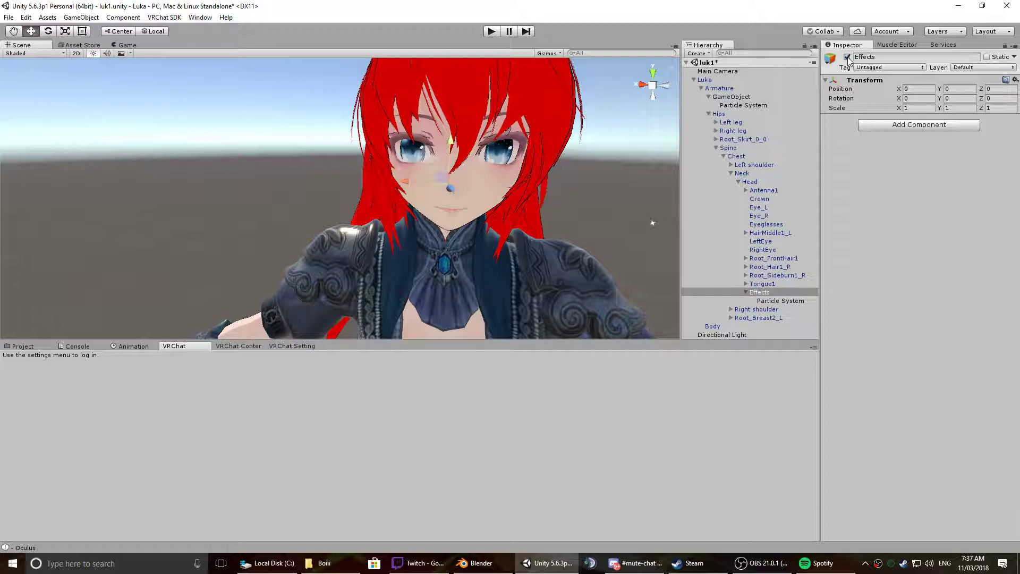
left_click(139, 346)
left_click(180, 347)
left_click(847, 57)
left_click(846, 57)
- Preview the new particle system around the avatar, and delete the Effects object with its contents
left_click(770, 301)
key("f")
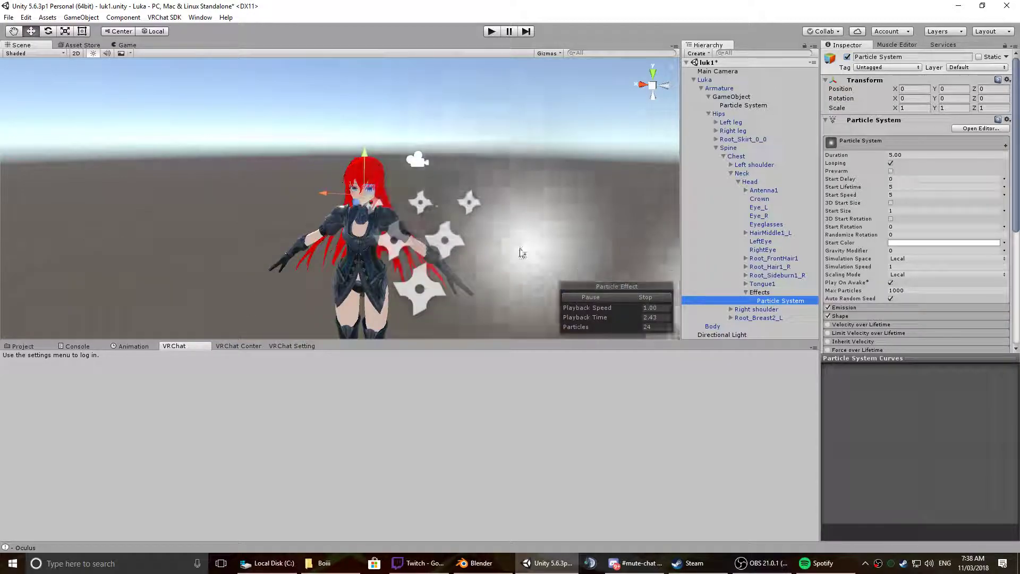
left_click_drag(421, 212, 267, 197, "alt")
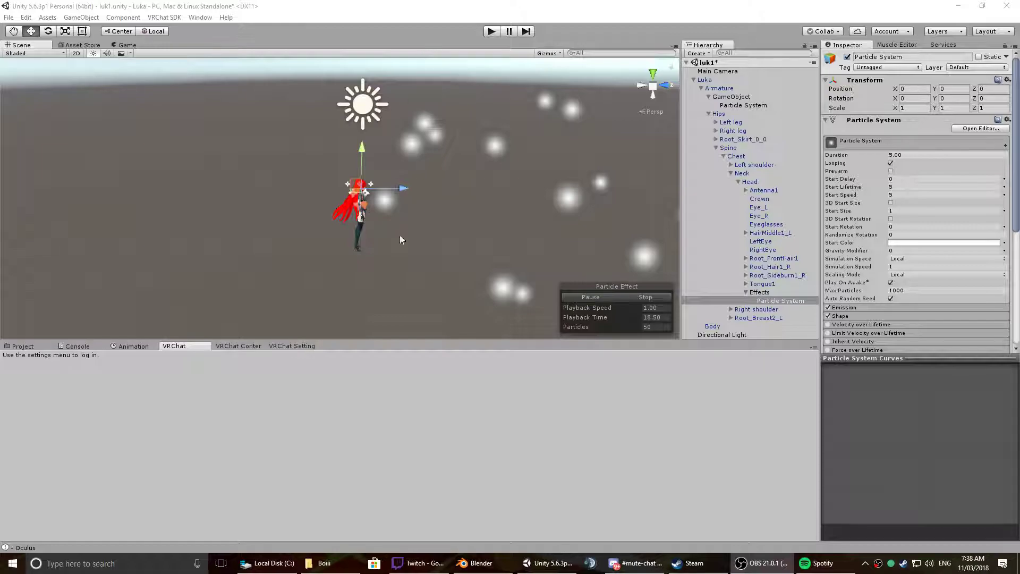
left_click(760, 292)
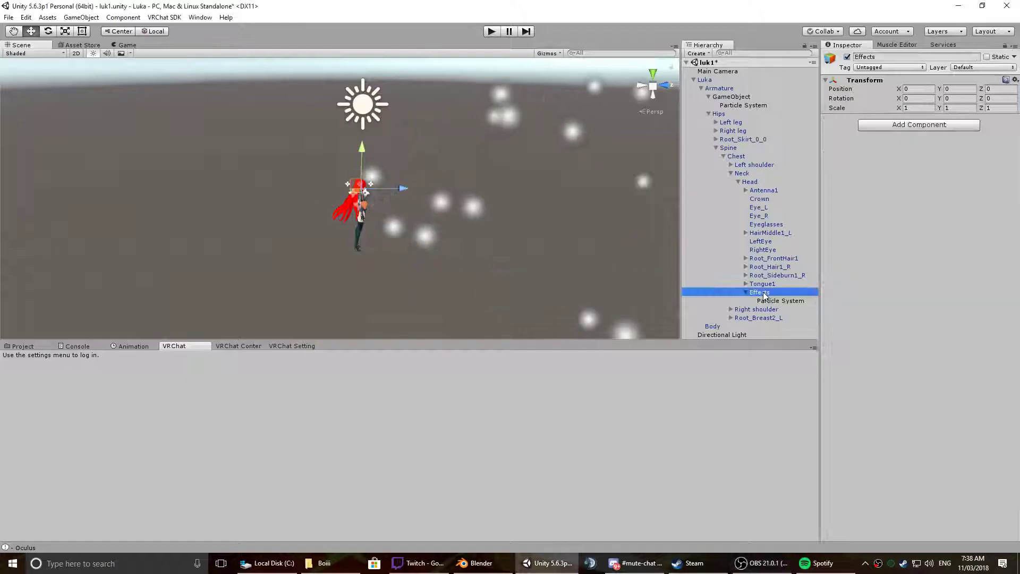
key("Delete")
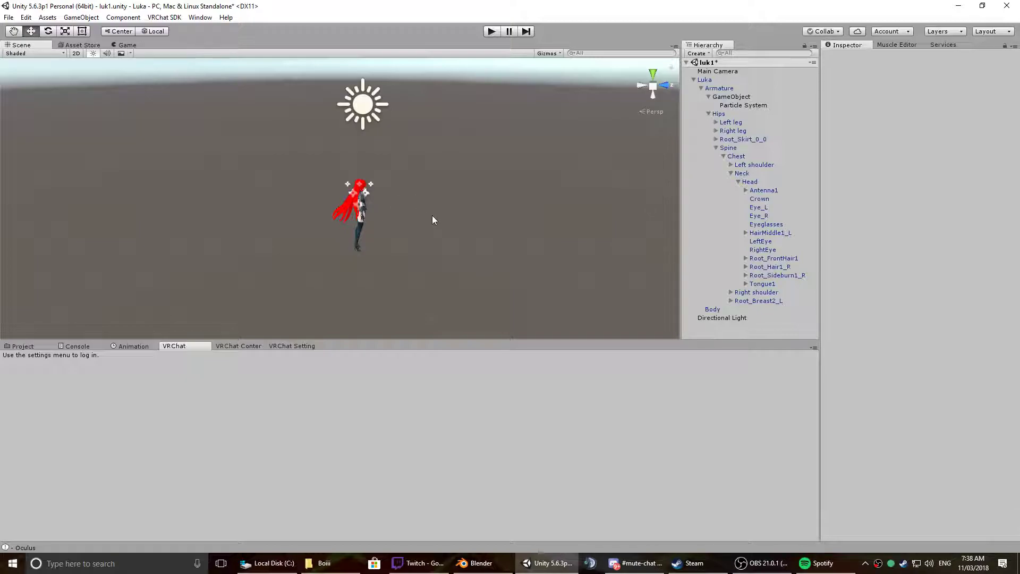
- Switch to Discord to check the mute-chat channel, and return to Unity
key("alt+Tab")
key("Tab")
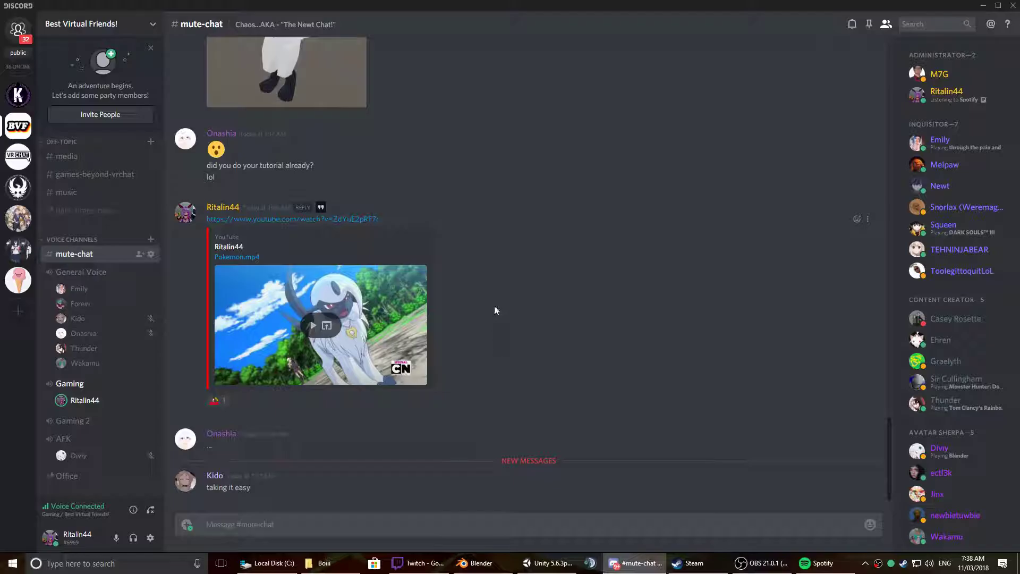
key("alt+Tab")
- Examine the avatar's head and recoloured hair from several angles and distances
left_click_drag(564, 239, 305, 190, "alt")
scroll(305, 191, "up", 10)
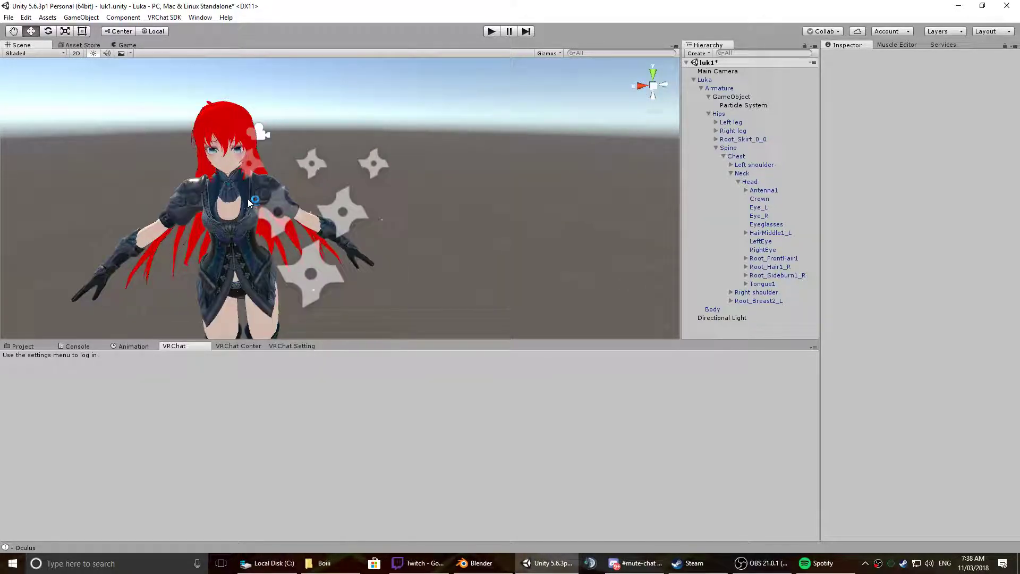
middle_click_drag(342, 187, 392, 194)
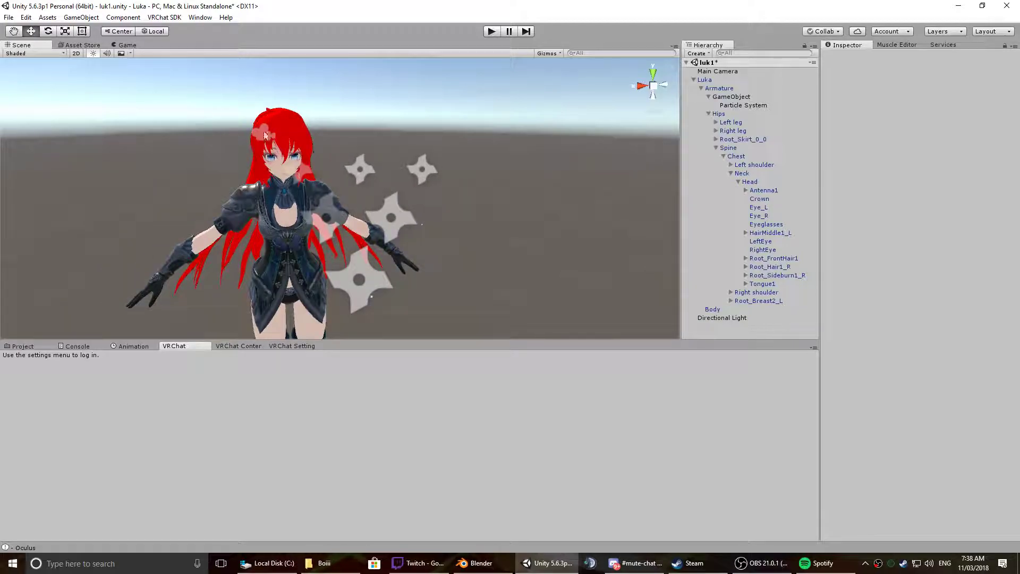
left_click(277, 135)
left_click(739, 182)
middle_click_drag(289, 223, 337, 188)
scroll(336, 187, "up", 8)
left_click_drag(397, 210, 223, 172, "alt")
middle_click_drag(223, 172, 250, 202)
left_click_drag(250, 202, 330, 187, "alt")
mouse_move(330, 186)
middle_mouse_down()
mouse_move(372, 178)
mouse_move(355, 200)
mouse_move(324, 198)
middle_mouse_up()
scroll(373, 178, "down", 3)
scroll(428, 192, "down", 8)
scroll(427, 192, "up", 5)
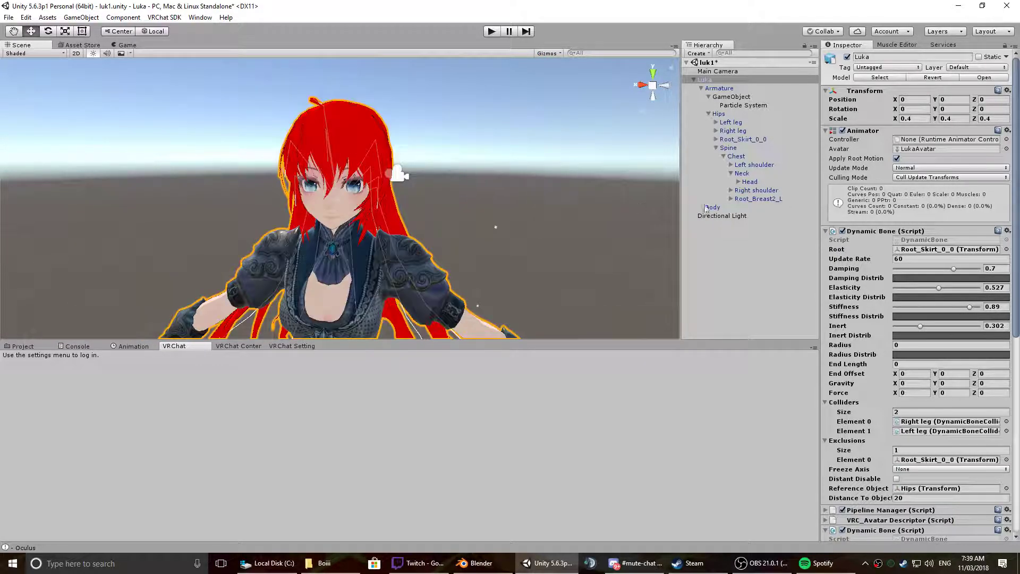
- Create a new empty child object under the Head bone, and toggle its active state
left_click(752, 182)
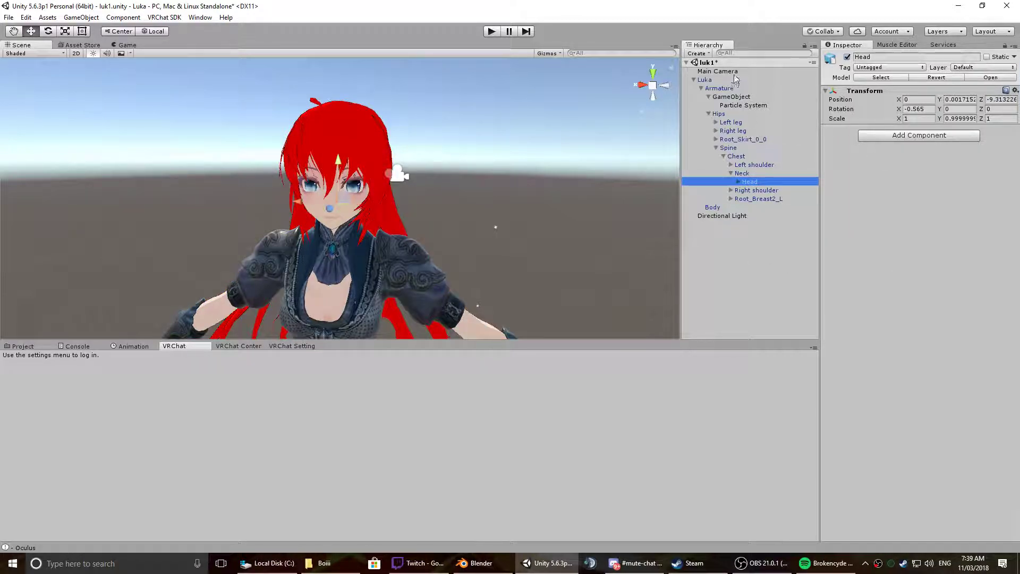
left_click(739, 182)
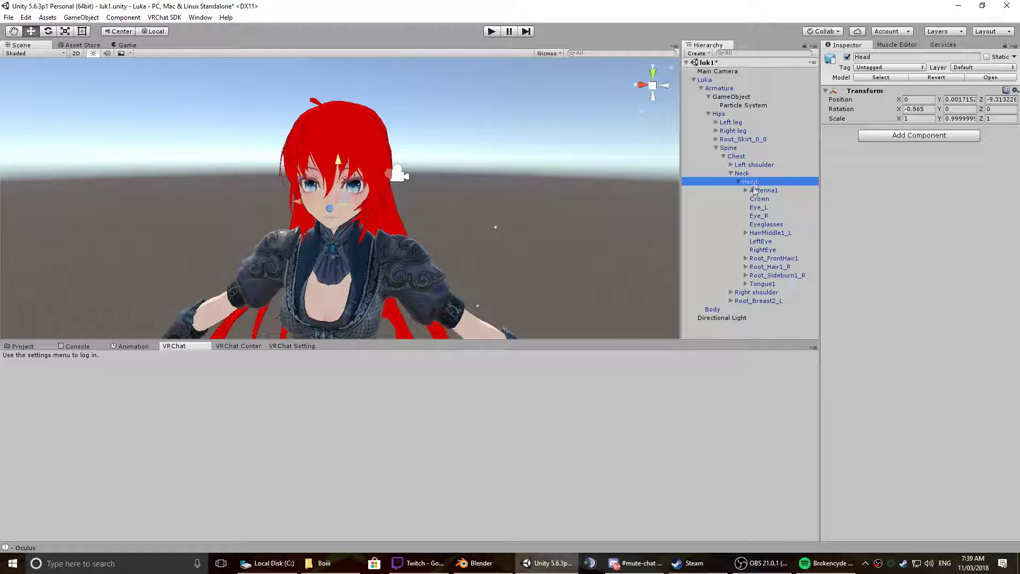
scroll(452, 244, "down", 5)
scroll(453, 245, "up", 2)
middle_click_drag(453, 244, 321, 191)
middle_click_drag(175, 227, 371, 216)
middle_click_drag(486, 186, 431, 241)
scroll(432, 234, "up", 3)
middle_click_drag(424, 189, 391, 213)
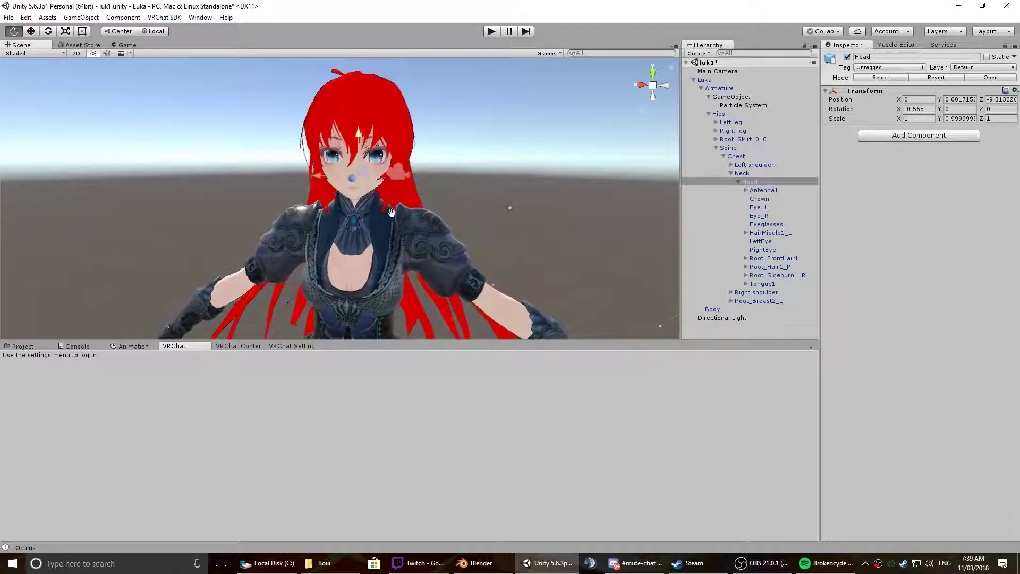
right_click(758, 182)
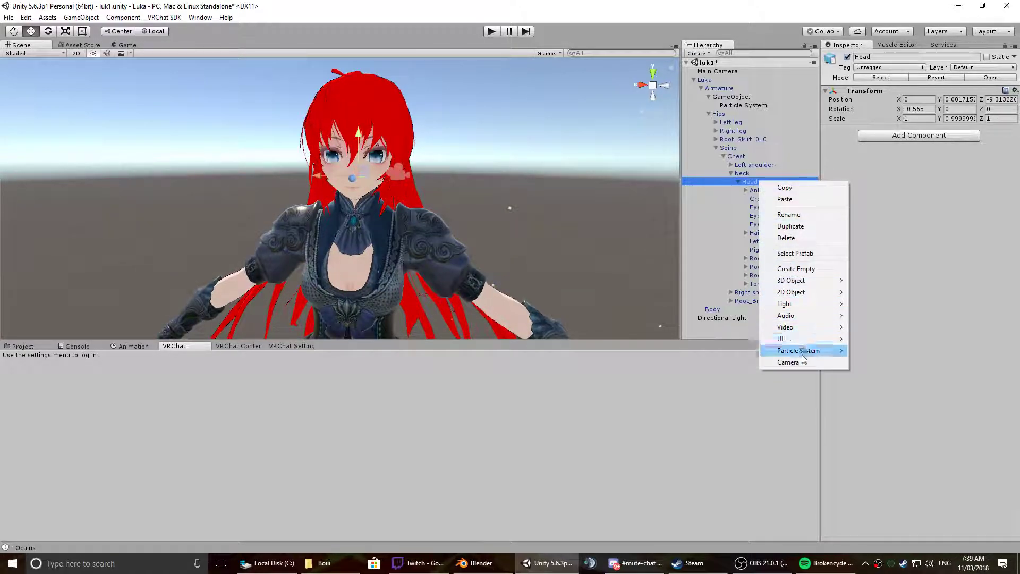
left_click(797, 269)
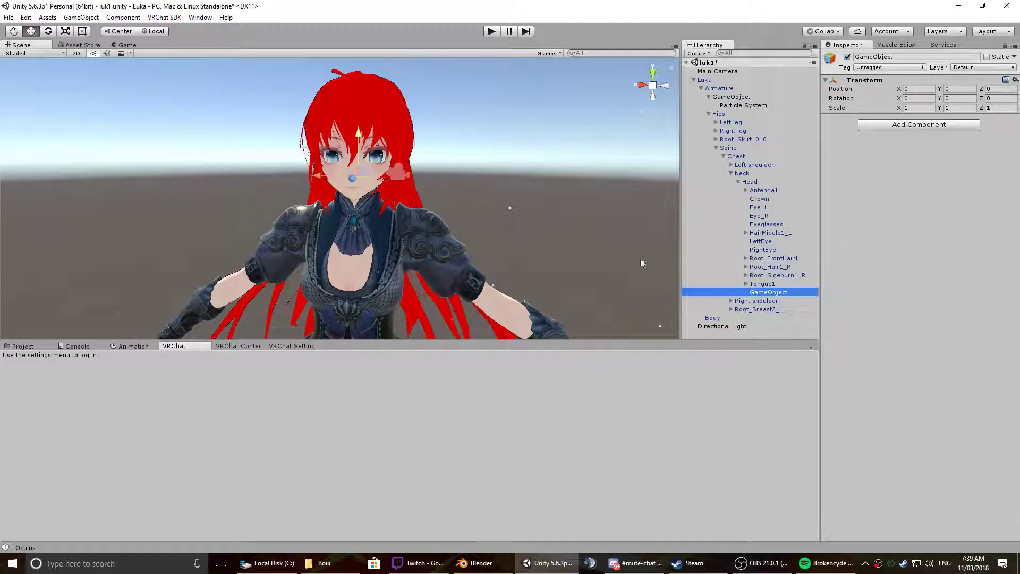
left_click(847, 57)
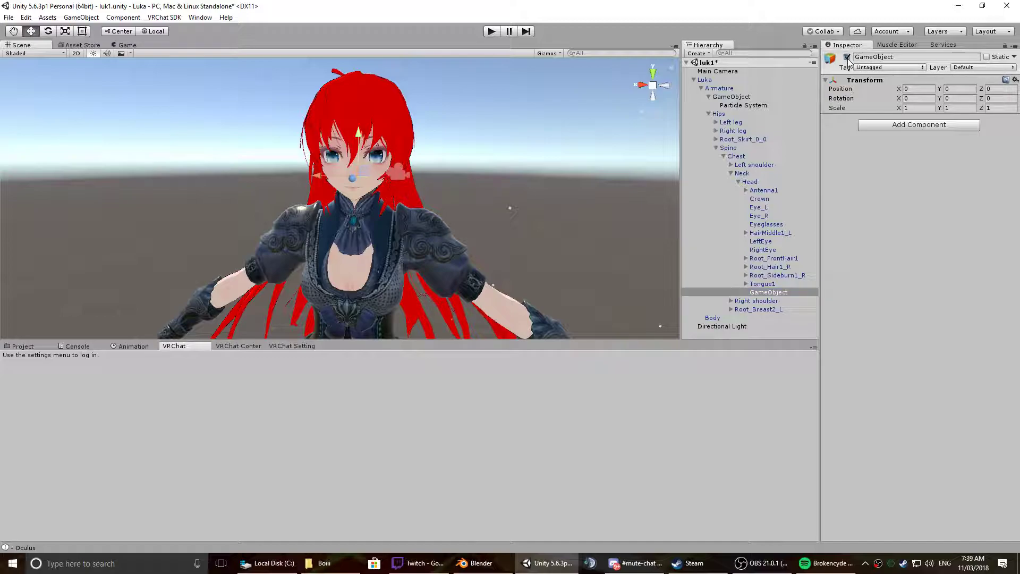
- Rename the new empty object under the Head bone as Effects, leaving it active
left_click(847, 58)
left_click(790, 290)
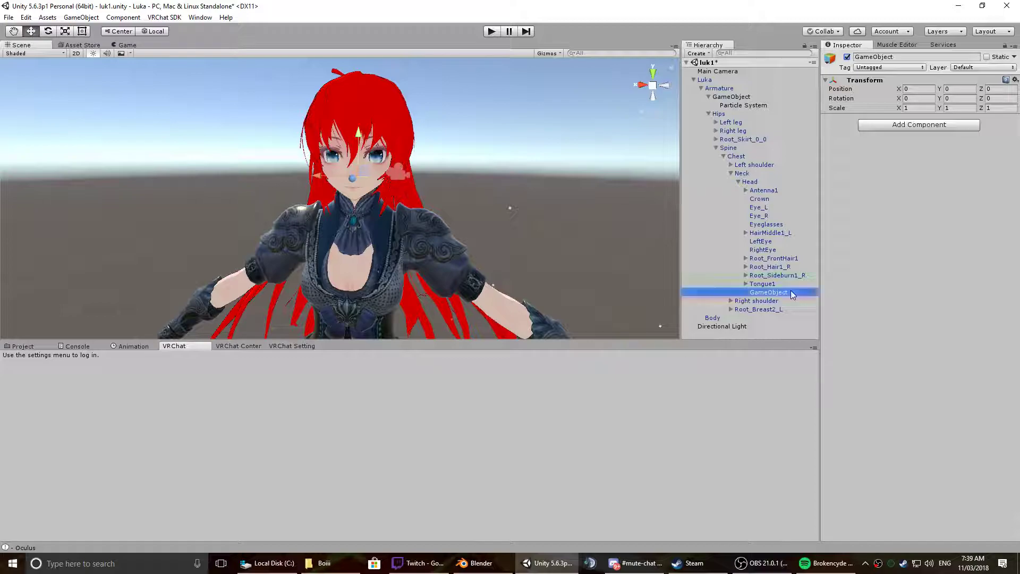
left_click(795, 292)
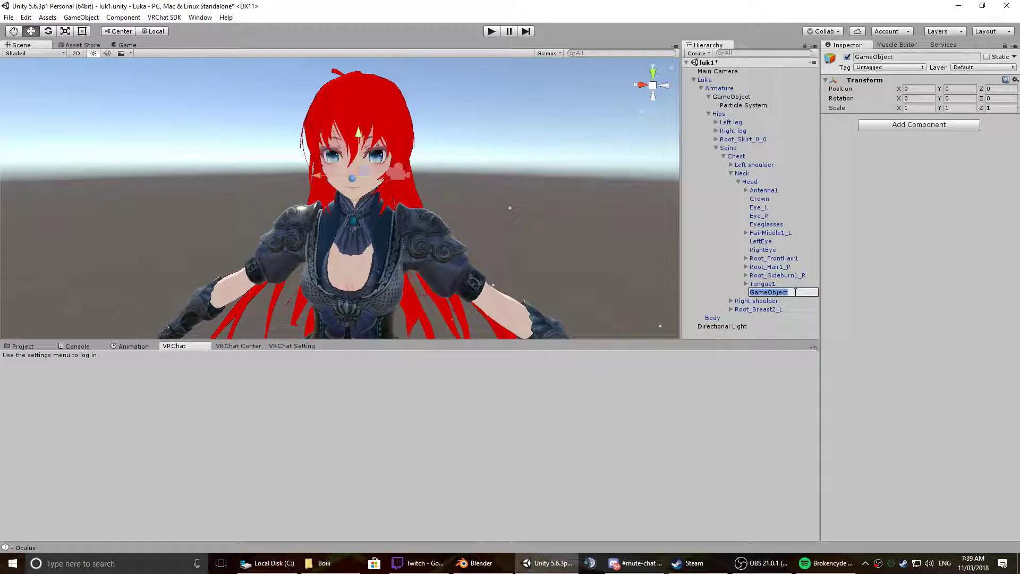
type("Effects")
key("Return")
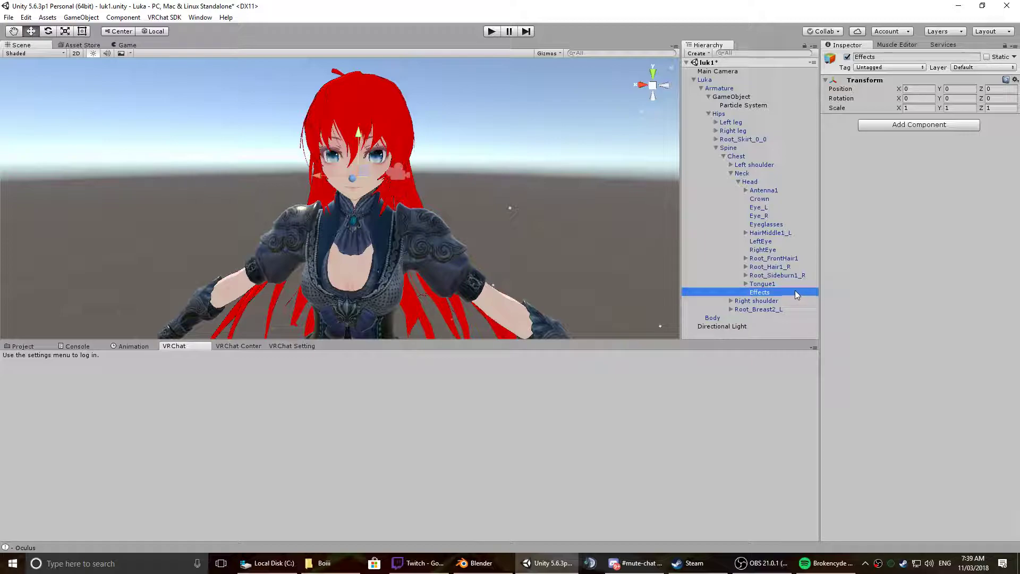
- Add a Particle System as a child of the Effects object and preview its particles around the avatar
right_click(795, 291)
left_click(849, 459)
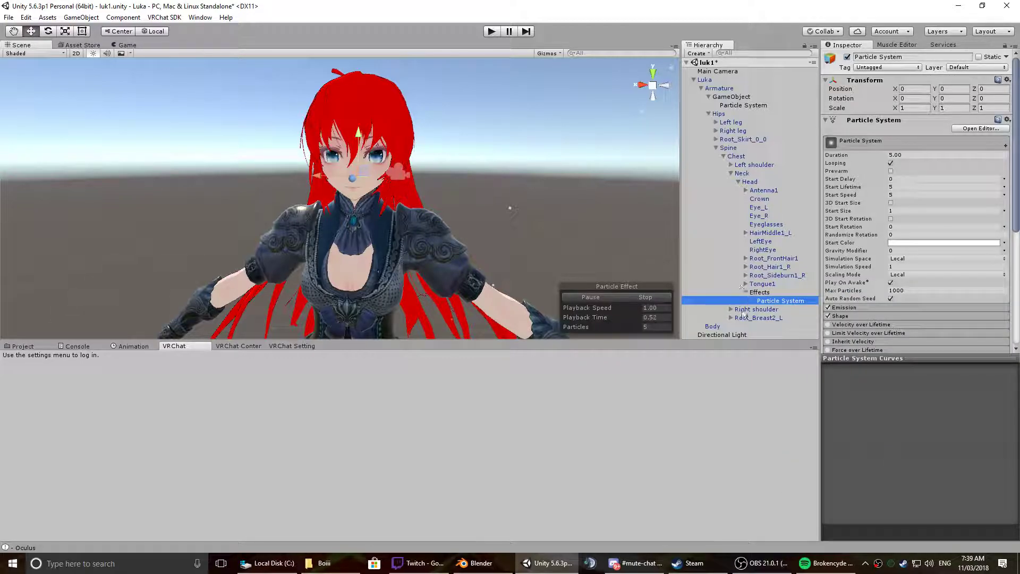
left_click(770, 294)
left_click(778, 301)
scroll(457, 235, "down", 3)
left_click_drag(456, 235, 223, 255, "alt")
left_click(777, 301)
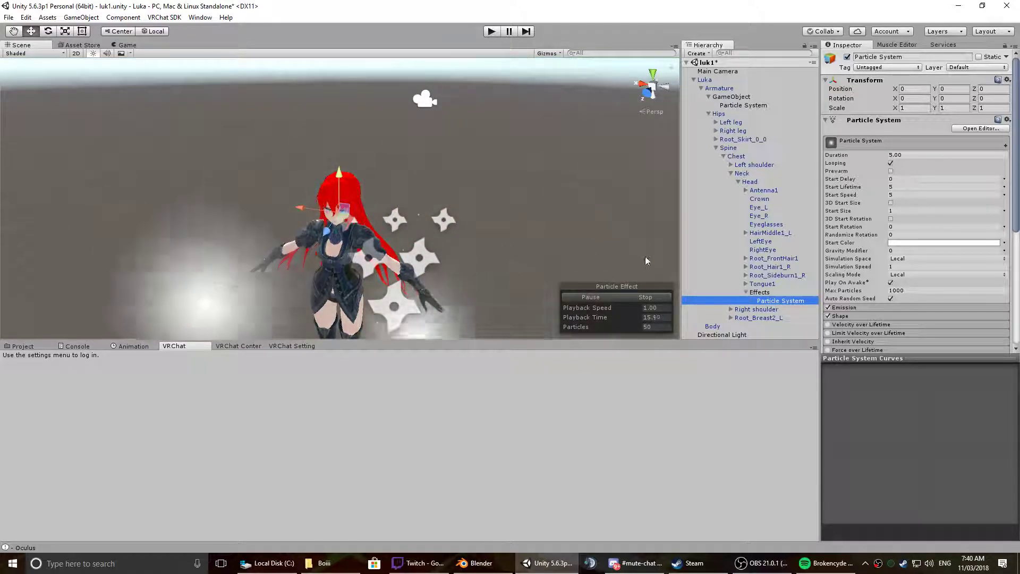
- Deactivate the Effects object and reactivate it to test that it switches its particle system
left_click(765, 292)
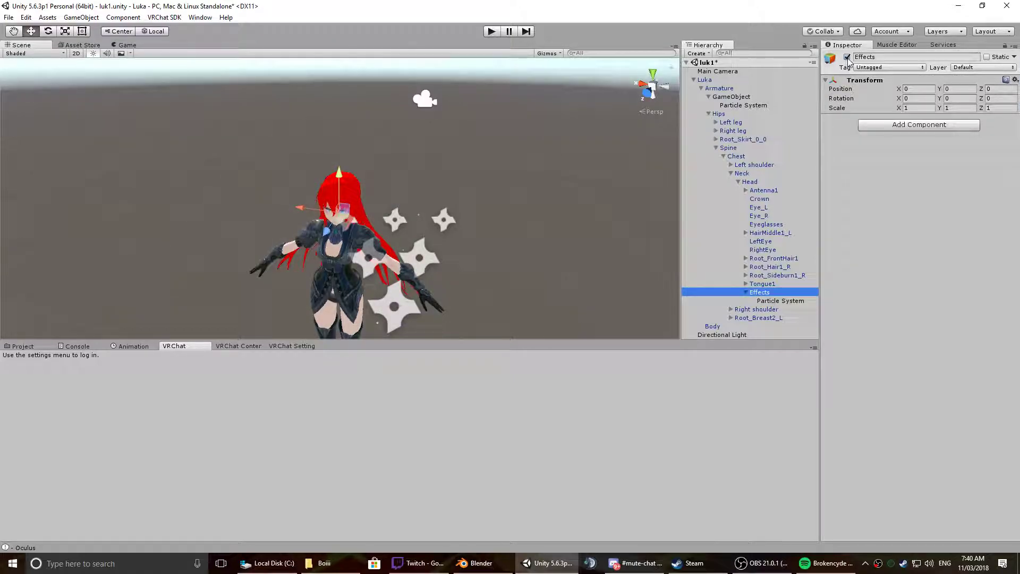
left_click(847, 57)
left_click(847, 58)
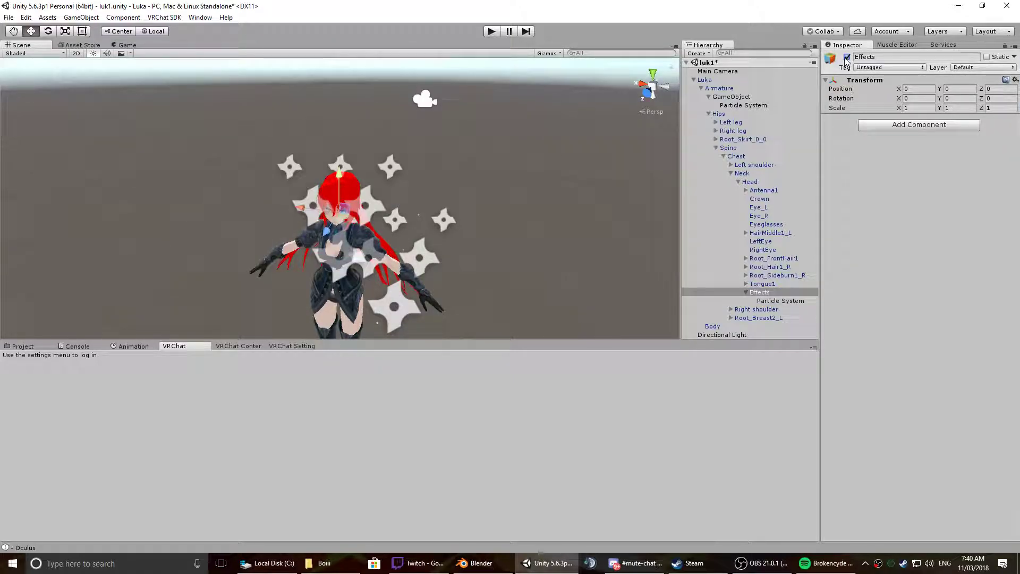
left_click_drag(546, 276, 384, 218, "alt")
left_click(781, 292)
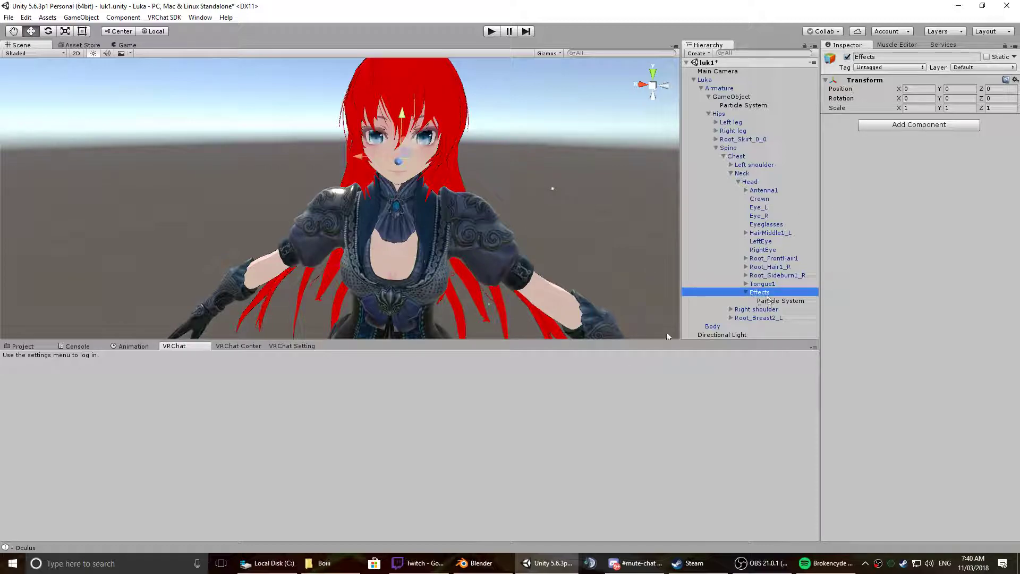
left_click(130, 347)
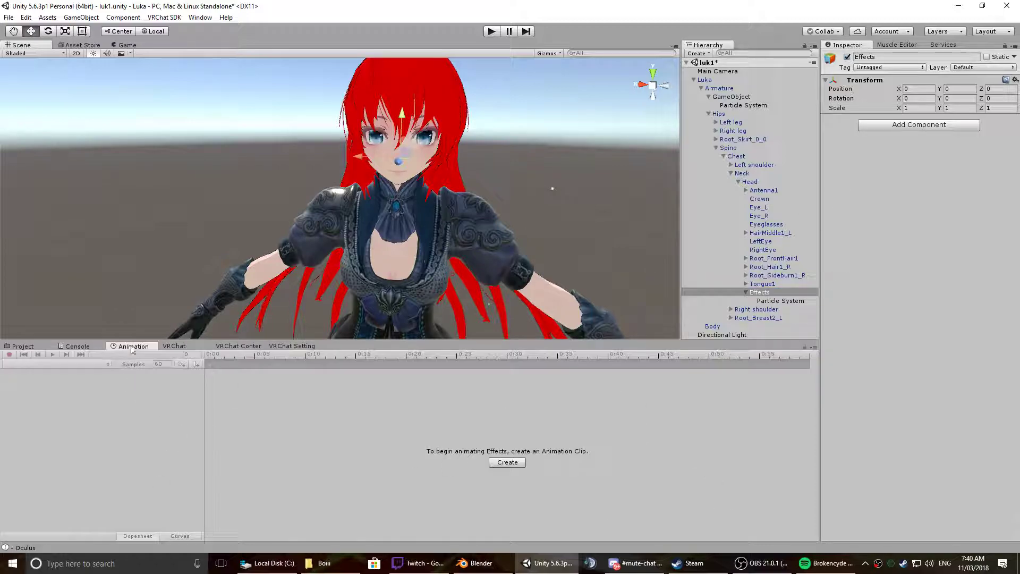
left_click(175, 346)
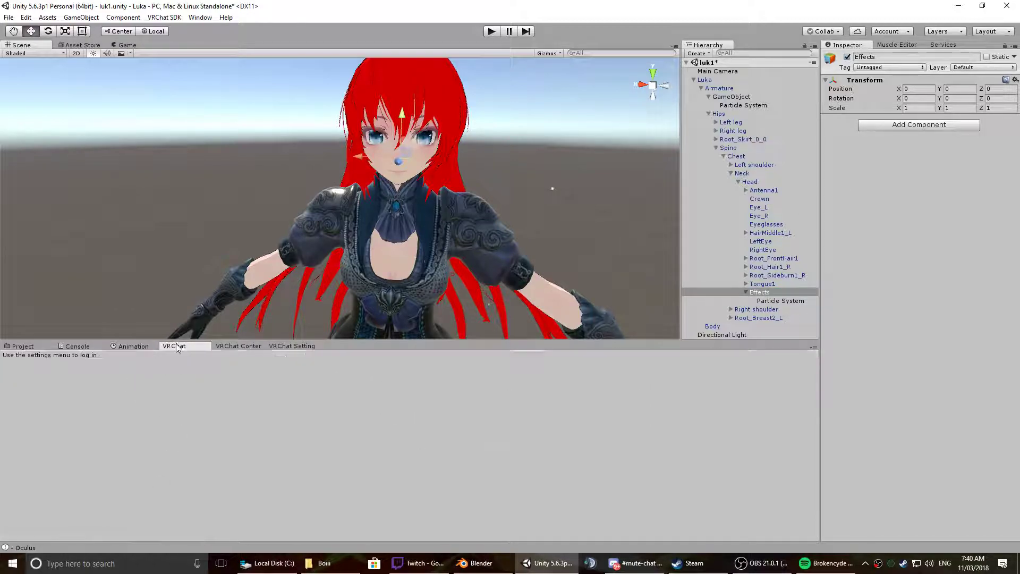
left_click(765, 293)
left_click(777, 301)
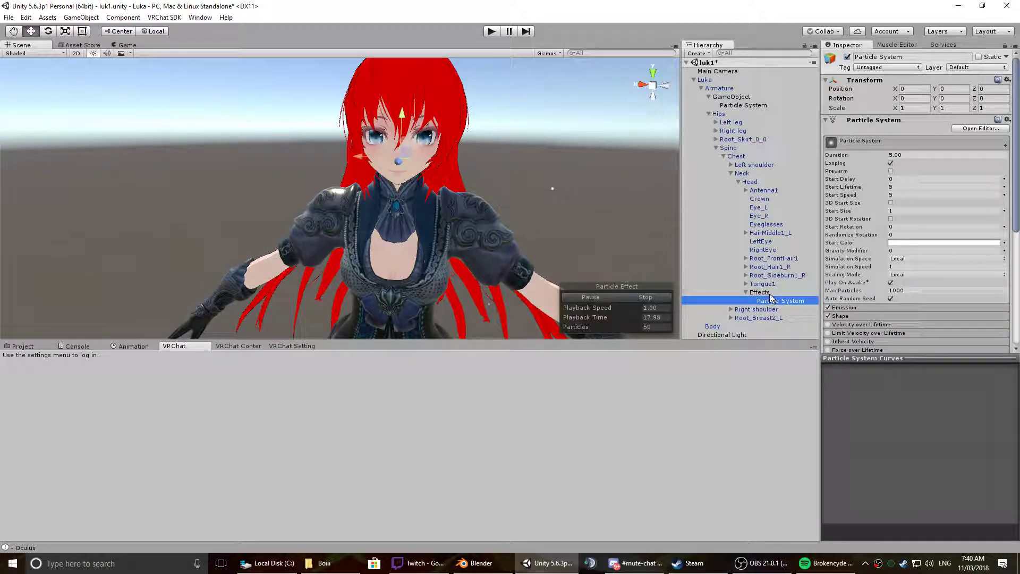
left_click(772, 293)
left_click(847, 57)
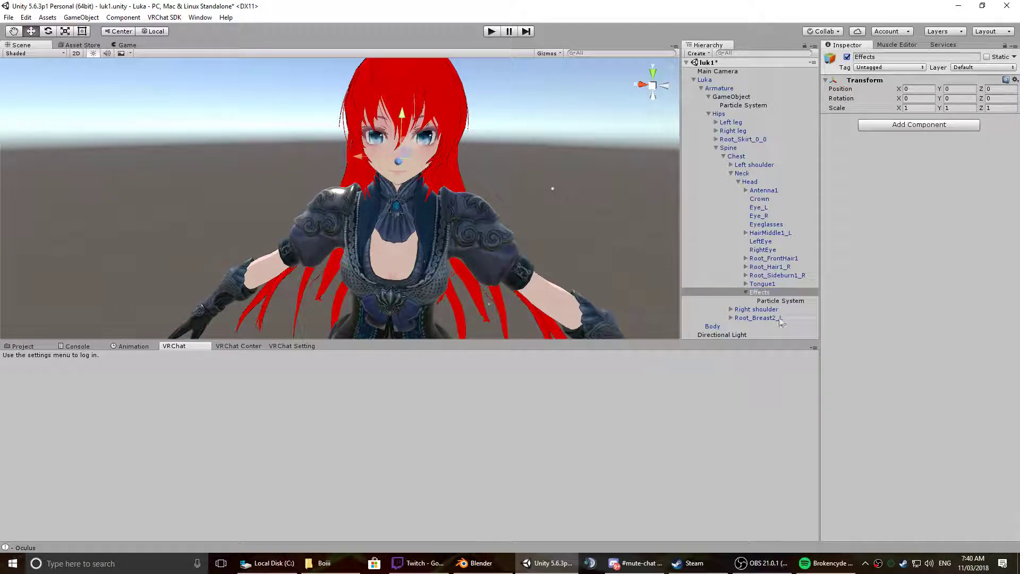
- Set the Start Speed of the particle system under Effects to 0
left_click(780, 301)
left_click_drag(288, 216, 622, 229, "alt")
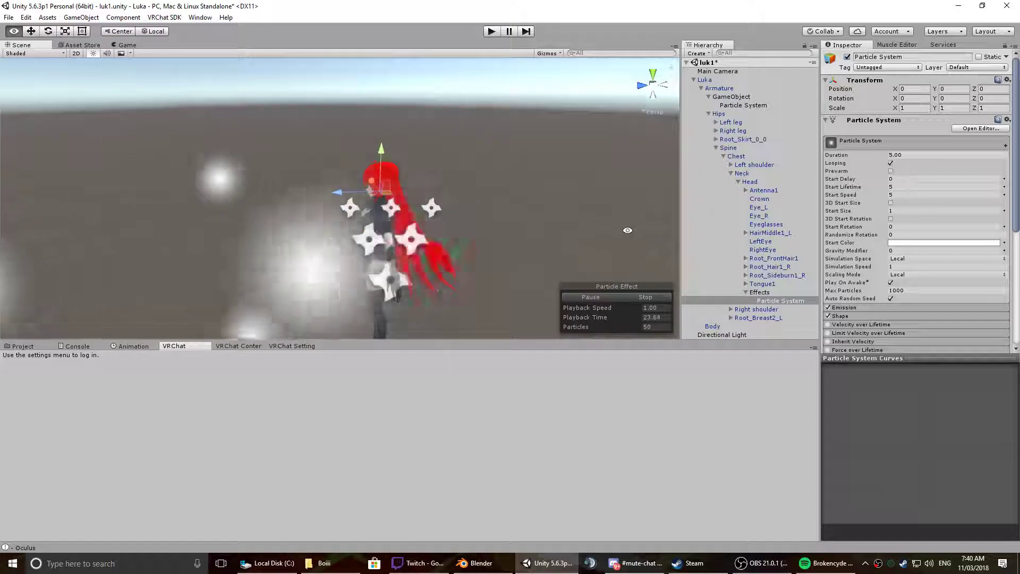
left_click(902, 194)
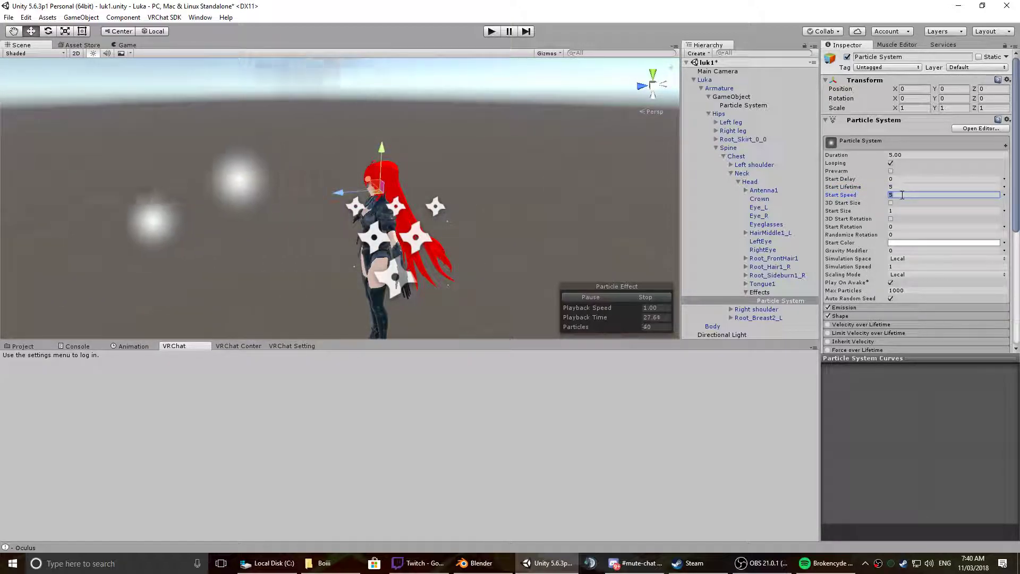
type("0")
- Limit the particle system under Effects to a maximum of 1 particle
left_click_drag(340, 221, 467, 149, "alt")
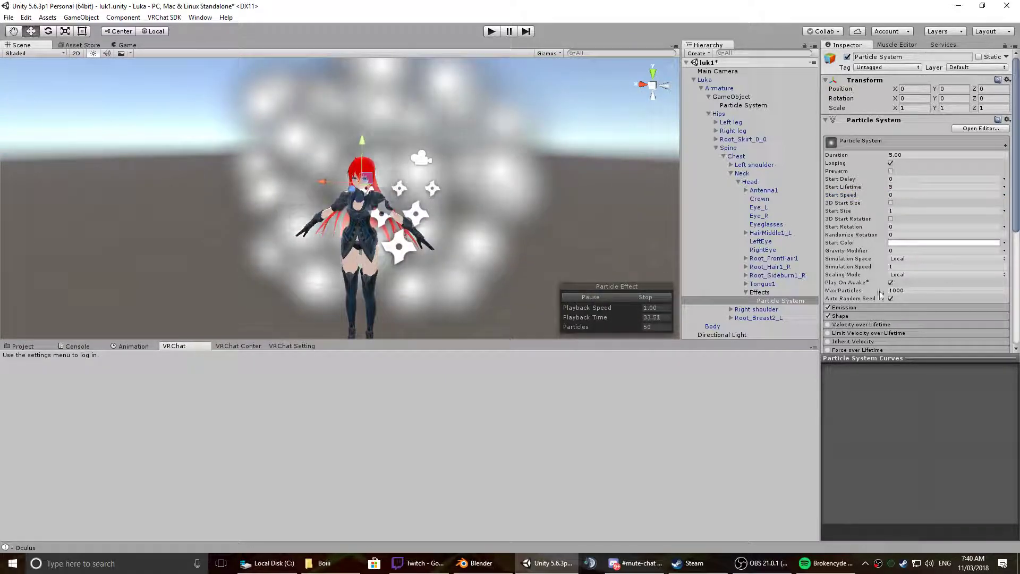
double_click(911, 290)
type("1")
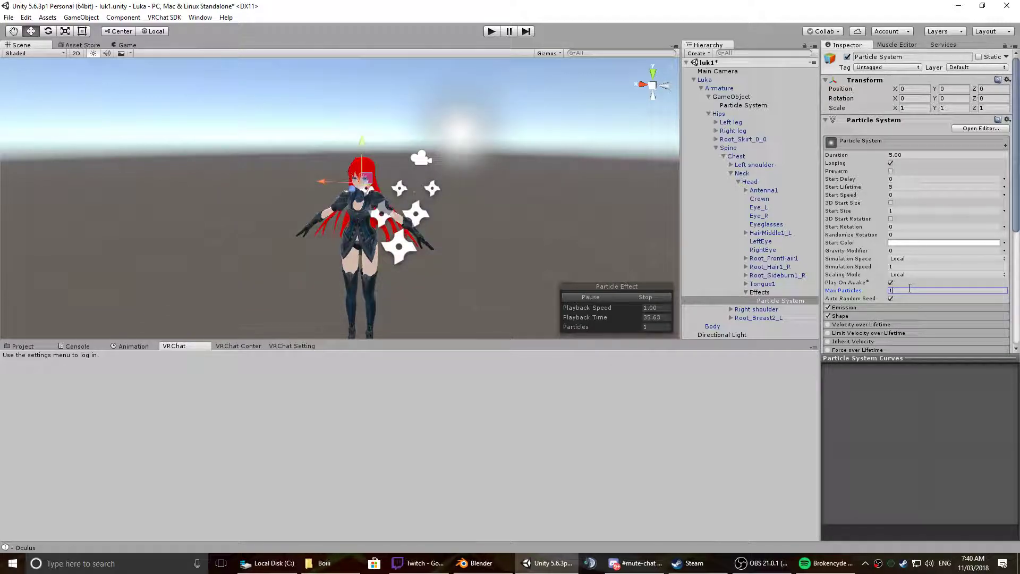
left_click_drag(452, 120, 446, 131, "alt")
left_click_drag(385, 258, 477, 287)
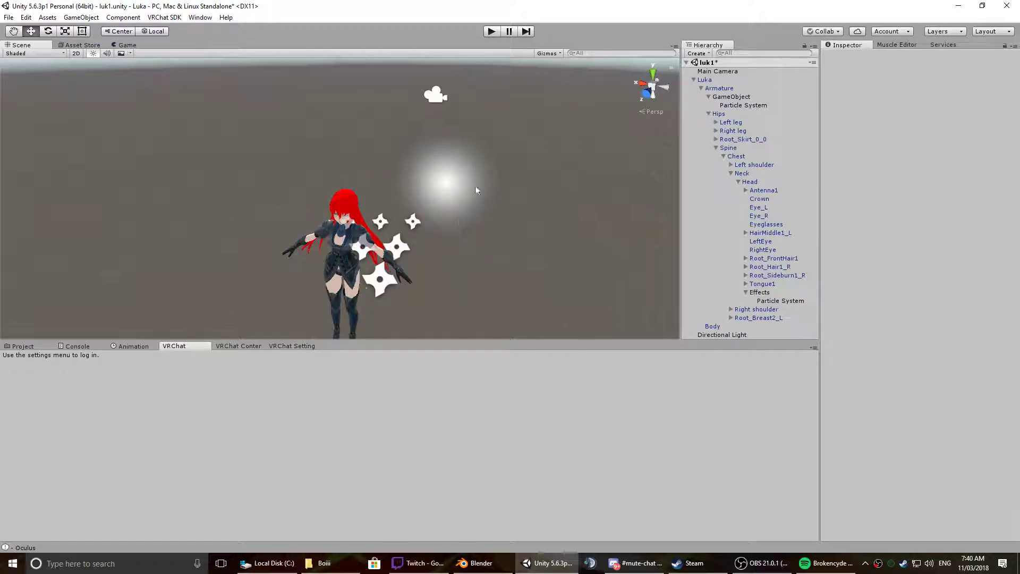
- Review the Start Lifetime, Duration and Simulation Speed settings of the Effects particle system while watching where its particle appears around the avatar
left_click(779, 301)
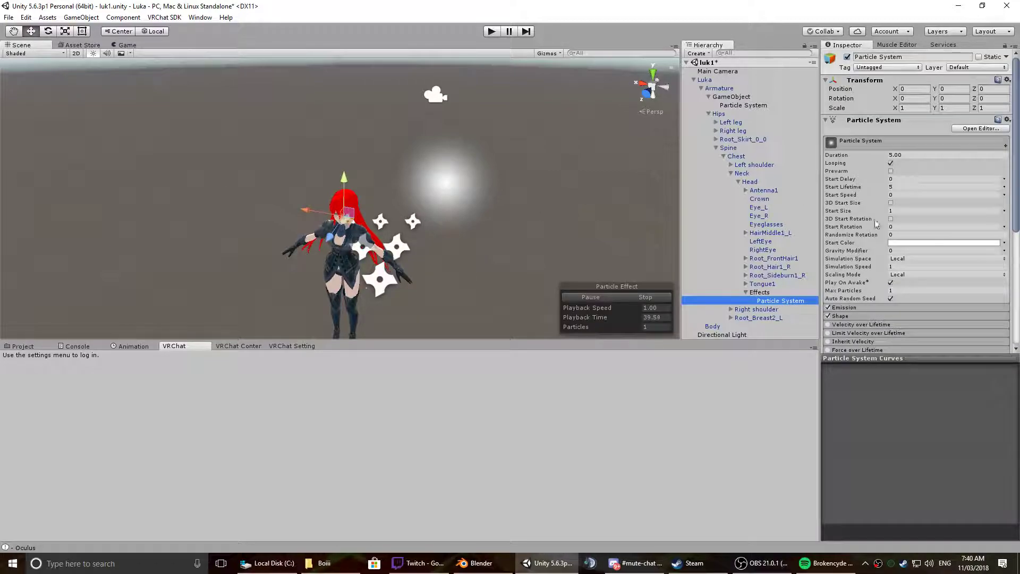
left_click(902, 187)
left_click(913, 155)
left_click(904, 186)
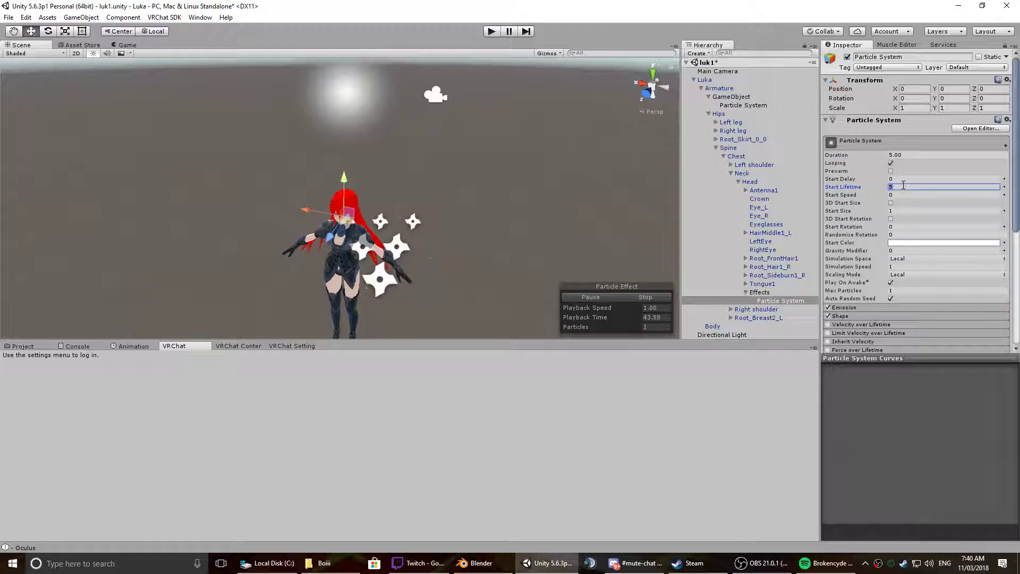
left_click(914, 154)
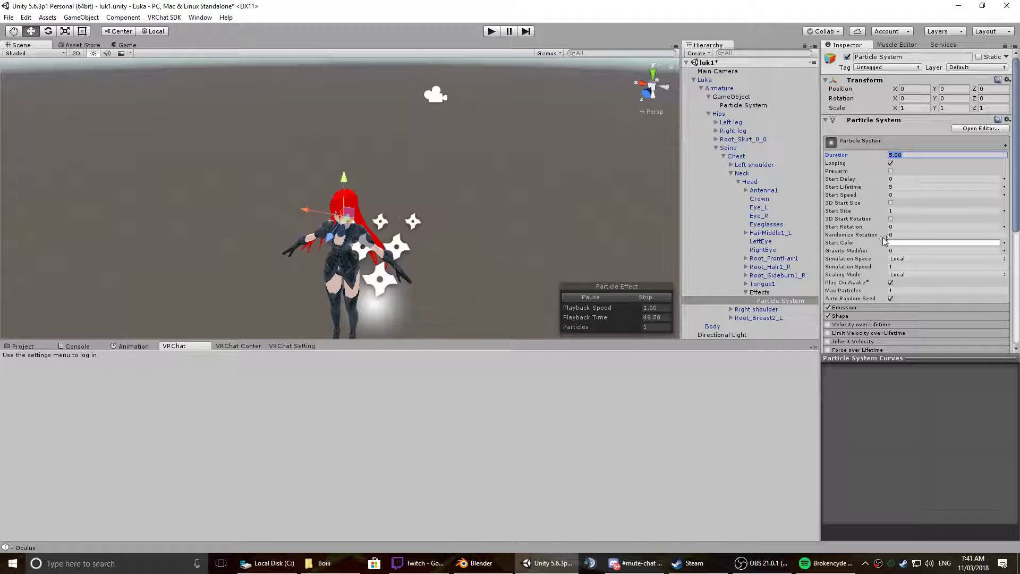
left_click_drag(348, 268, 400, 242, "alt")
middle_click_drag(387, 244, 390, 185)
scroll(390, 185, "up", 7)
left_click_drag(390, 185, 498, 208, "alt")
left_click(898, 265)
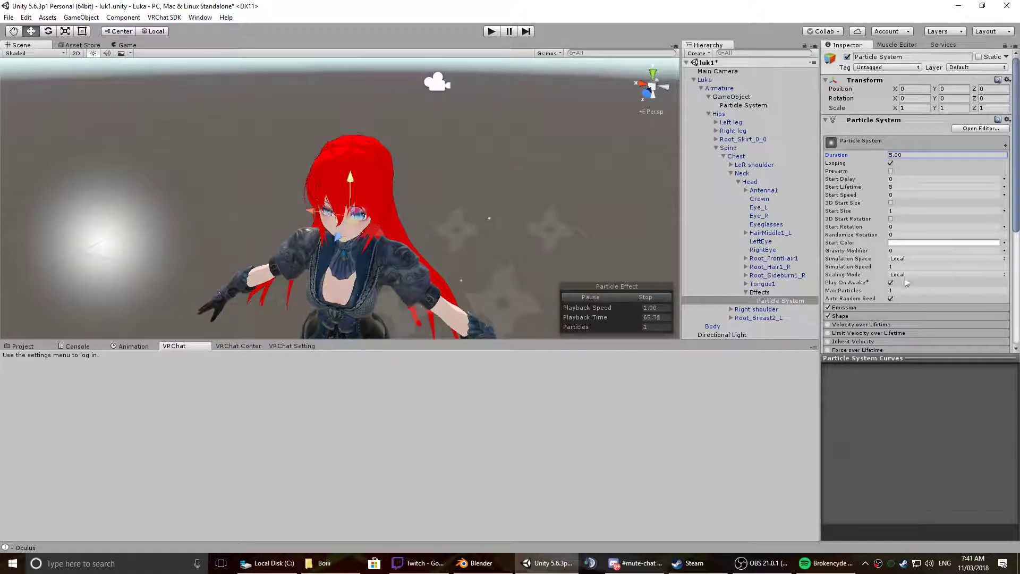
scroll(211, 251, "down", 3)
middle_click_drag(186, 222, 228, 200)
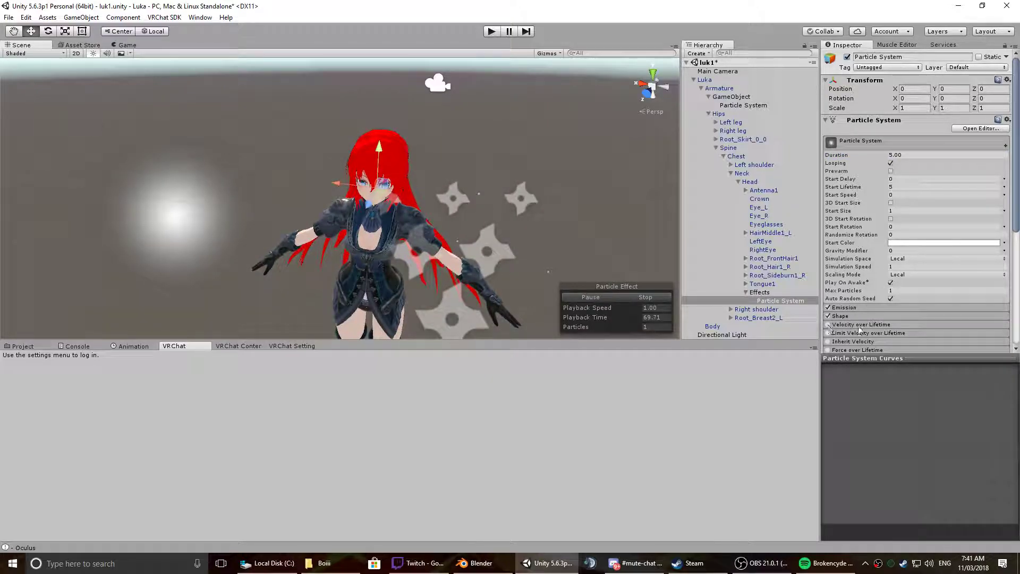
- Expand the particle system's Shape module and set the cone to emit from Base Shell
left_click(850, 316)
scroll(509, 222, "down", 3)
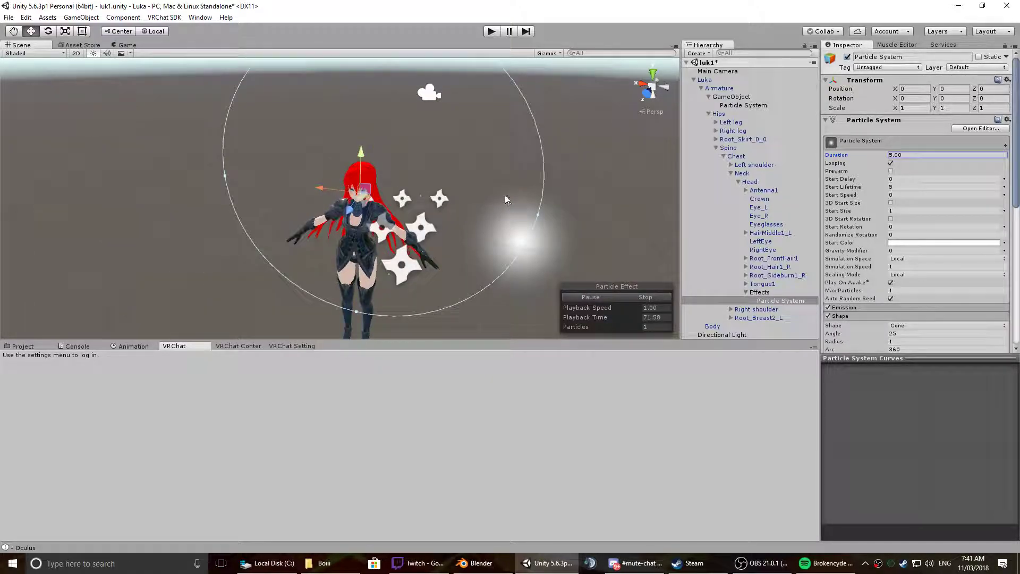
middle_click_drag(506, 199, 446, 228)
middle_click_drag(351, 122, 355, 129)
scroll(896, 297, "down", 5)
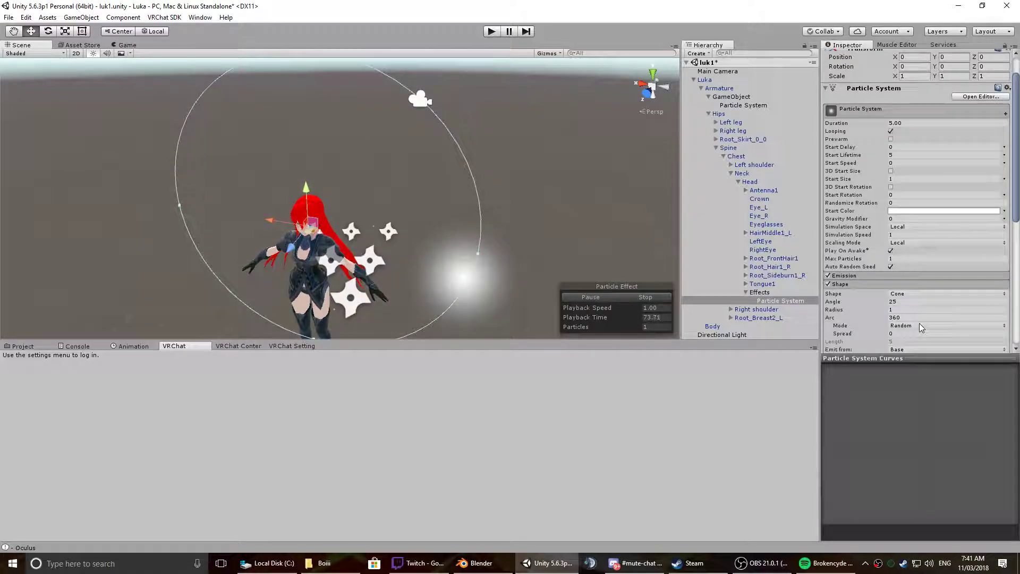
left_click(887, 60)
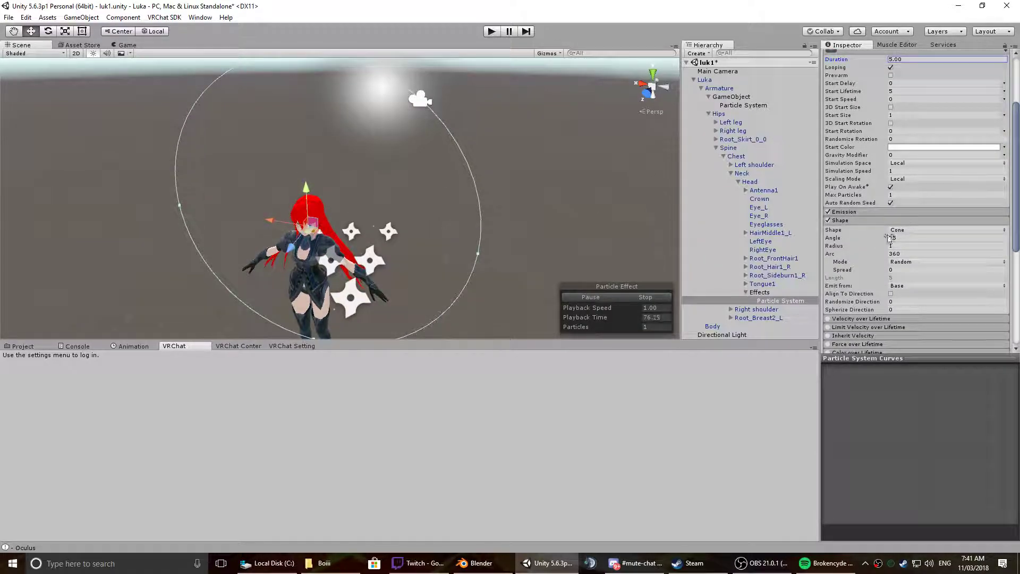
left_click(910, 289)
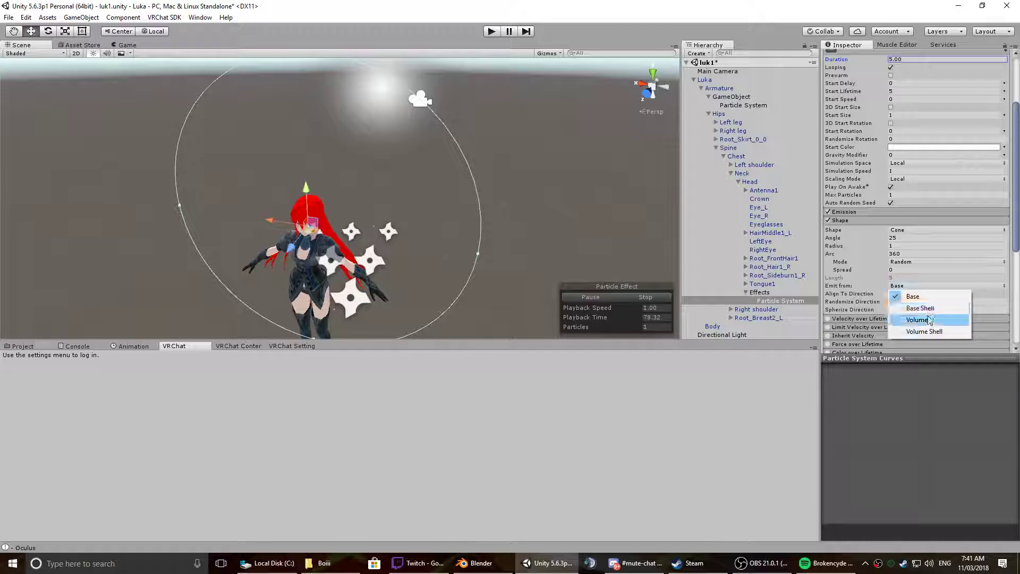
left_click(925, 308)
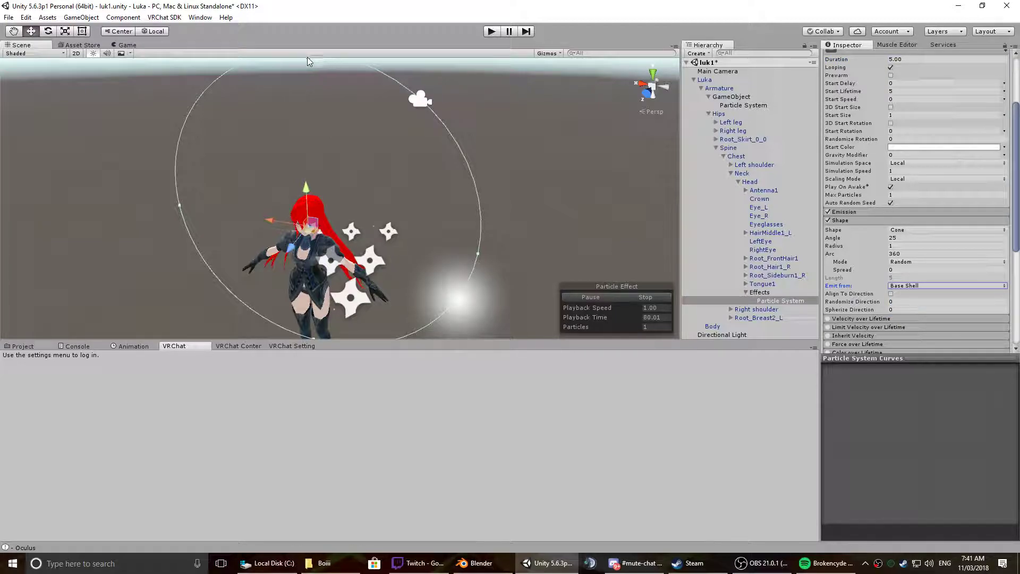
- Set the cone to emit from Volume and view the whole emission cone from the side
left_click(912, 287)
left_click(917, 320)
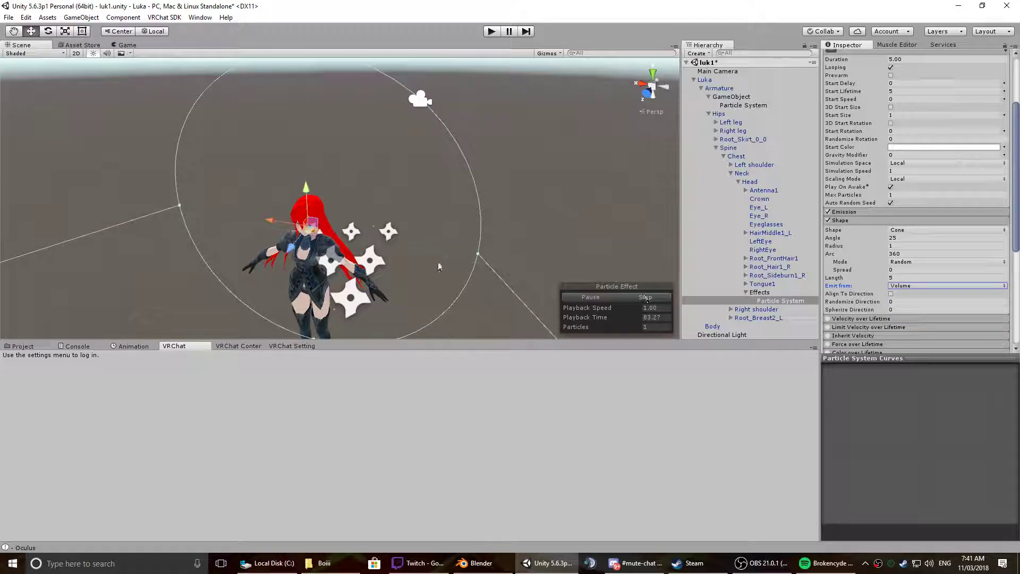
scroll(406, 216, "down", 5)
left_click_drag(498, 187, 261, 240, "alt")
middle_click_drag(261, 240, 448, 233)
left_click_drag(337, 216, 310, 238, "alt")
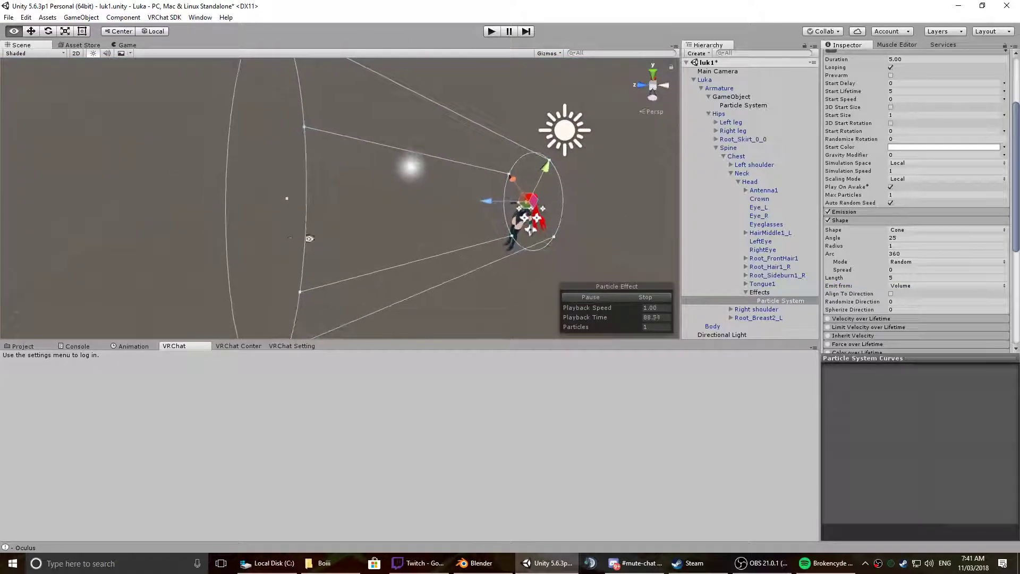
- Set the cone to emit from Volume Shell and shrink its radius to about 0.5
left_click(957, 286)
left_click(936, 332)
left_click_drag(553, 237, 518, 231)
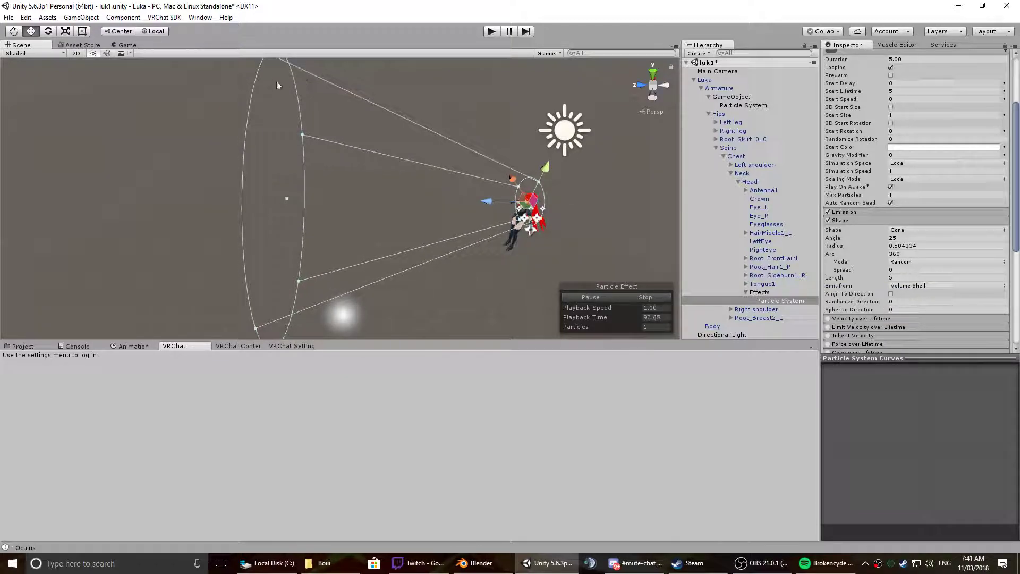
- Change the particle system's emission shape to Hemisphere
left_click_drag(140, 178, 222, 218, "alt")
left_click(950, 287)
left_click(914, 231)
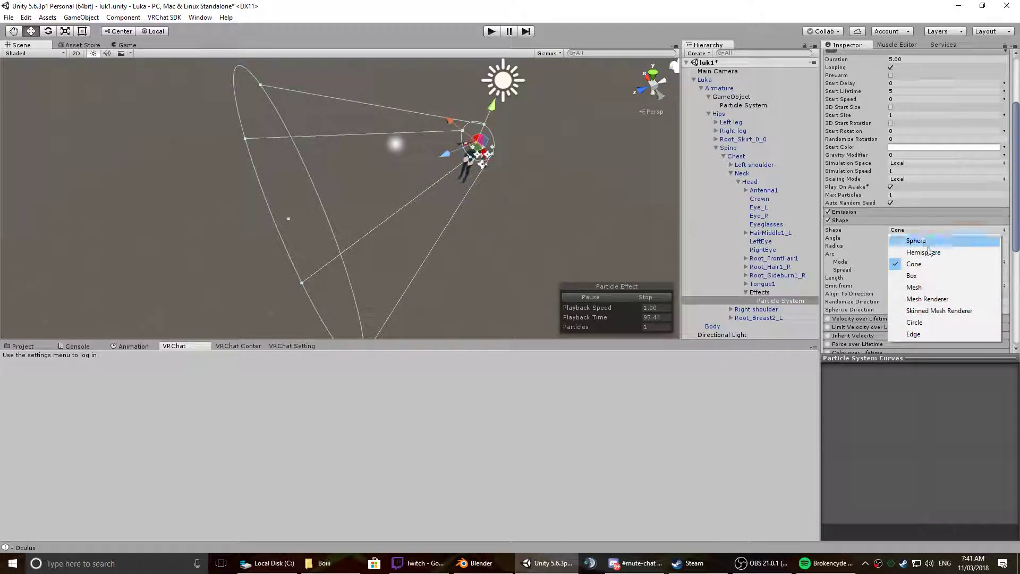
left_click(932, 252)
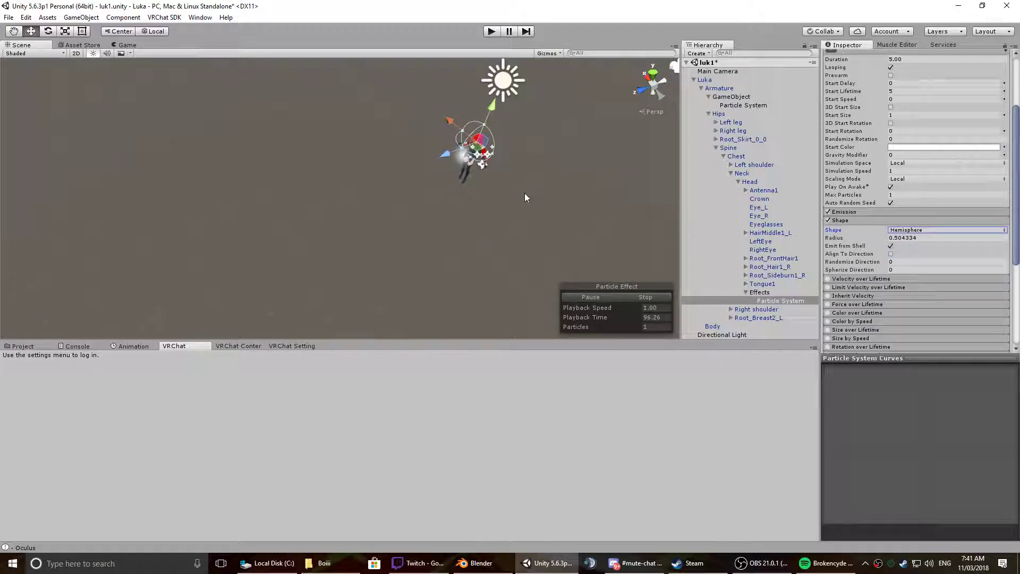
- Inspect the hemisphere emission around the avatar, and disable the particle system's Shape module
scroll(511, 200, "up", 2)
middle_click_drag(511, 200, 323, 234)
scroll(323, 234, "up", 3)
scroll(323, 234, "up", 4)
left_click_drag(324, 234, 366, 206, "alt")
right_click_drag(366, 206, 300, 270)
mouse_move(452, 250)
right_mouse_down()
mouse_move(410, 255)
mouse_move(449, 221)
mouse_move(456, 258)
right_mouse_up()
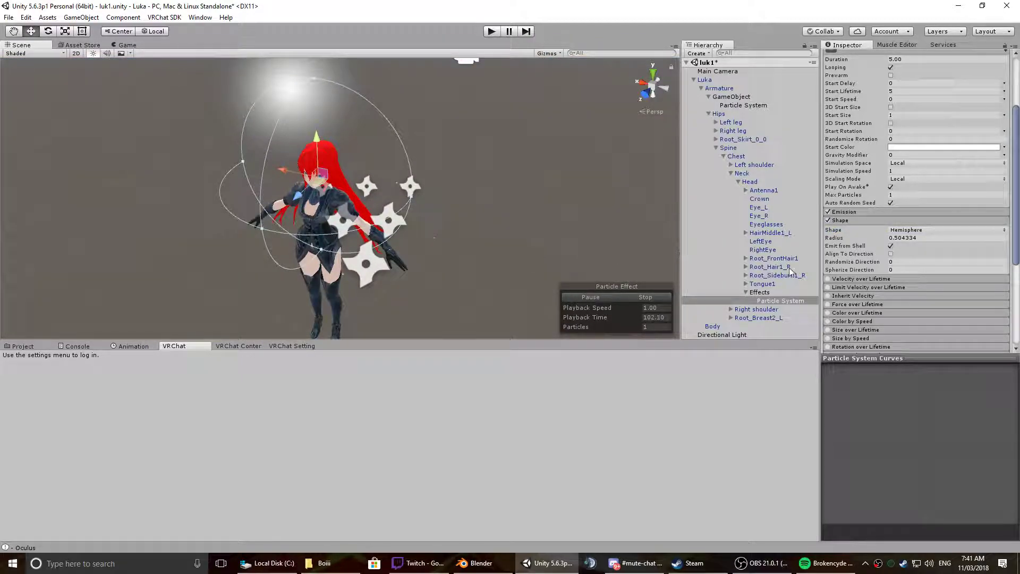
left_click(924, 229)
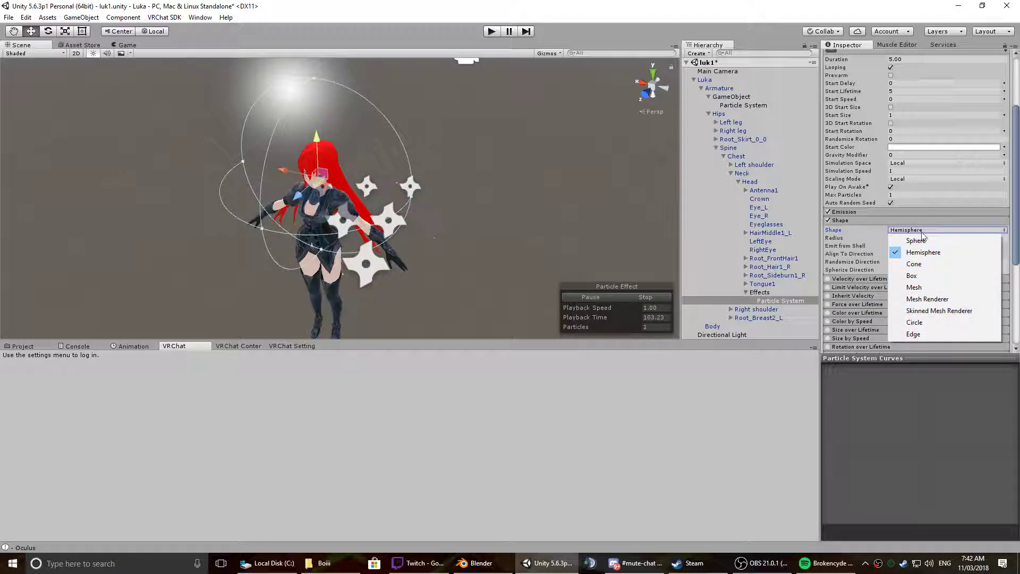
left_click(829, 219)
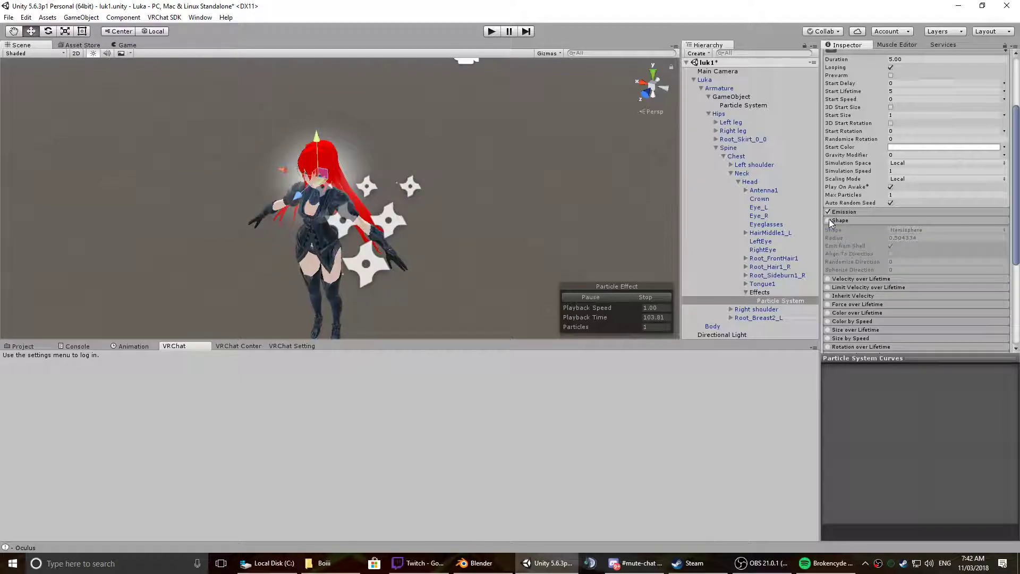
- Raise the Effects particle system above the avatar's head, to a Y position of about 0.0058
scroll(383, 170, "up", 5)
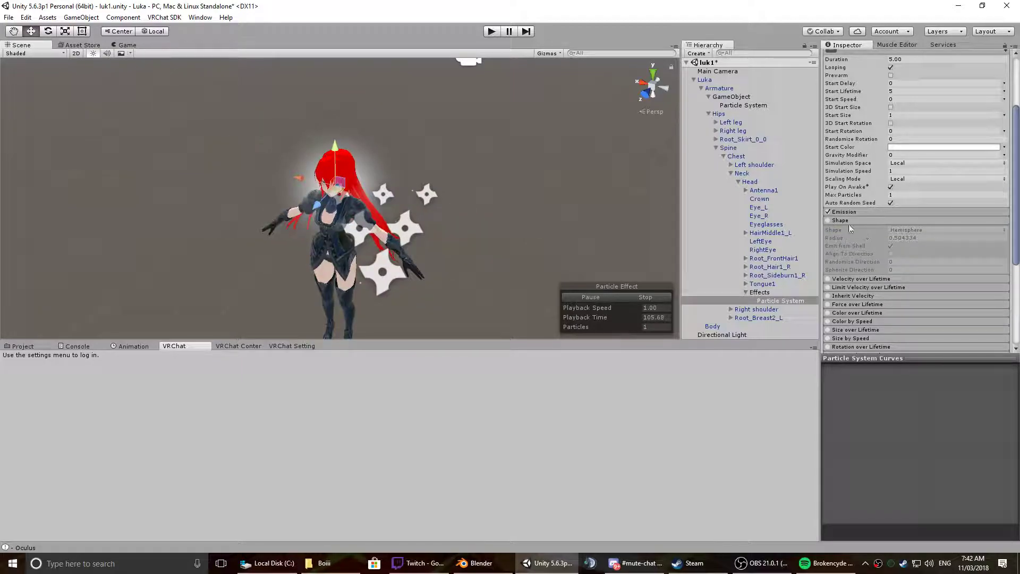
scroll(419, 189, "down", 2)
left_click(398, 175)
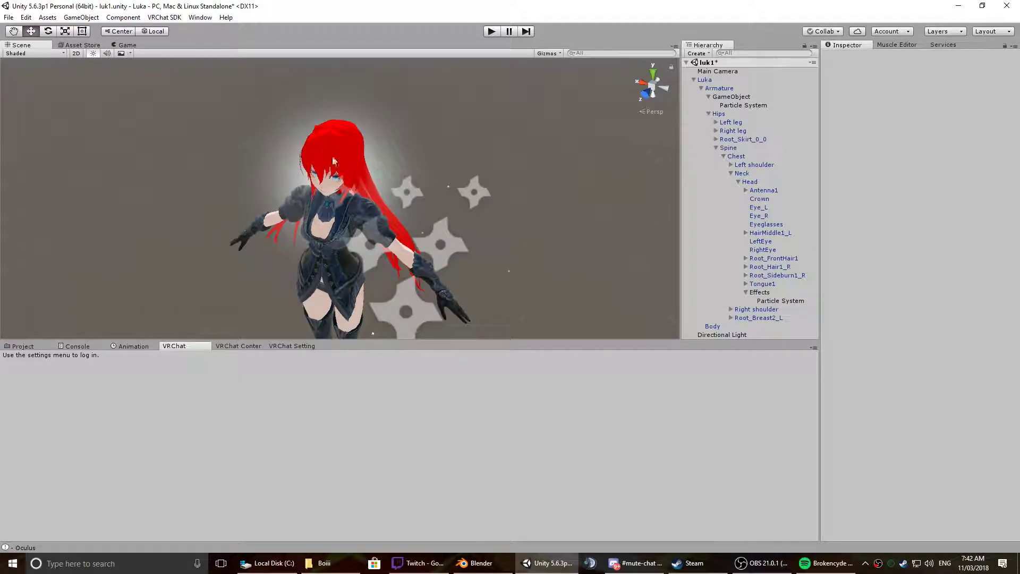
left_click(776, 302)
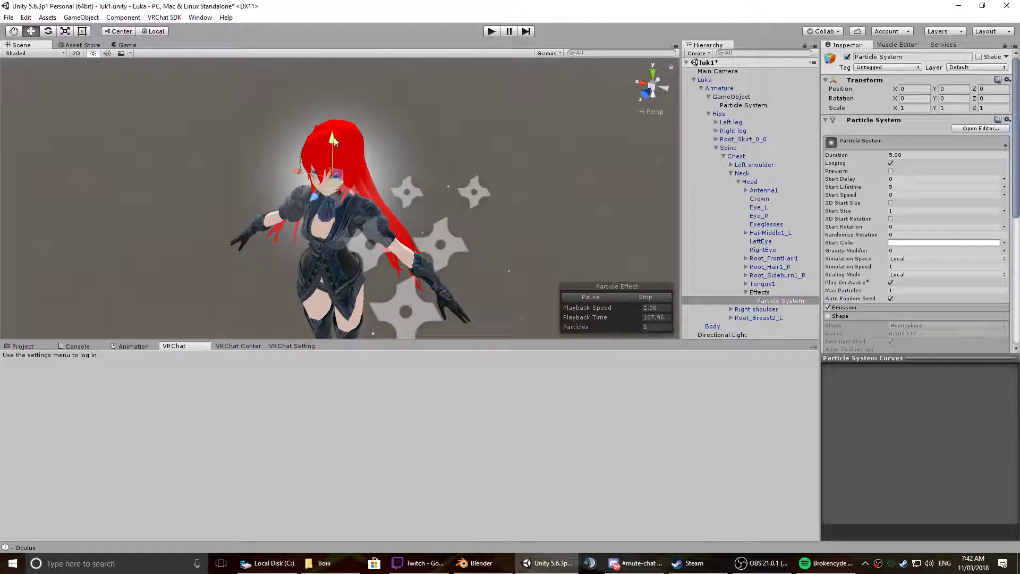
left_click_drag(333, 97, 498, 165, "alt")
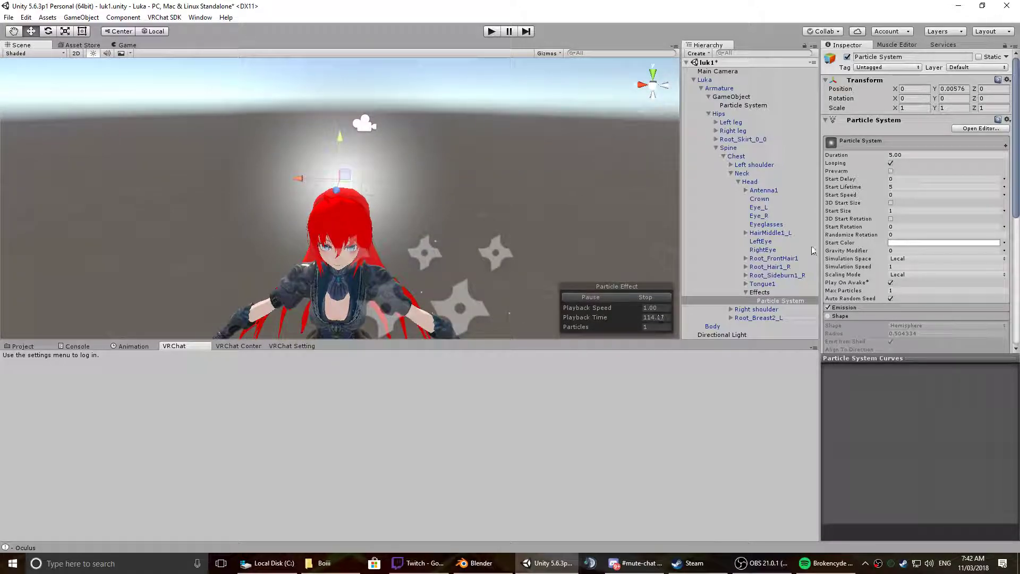
left_click(763, 299)
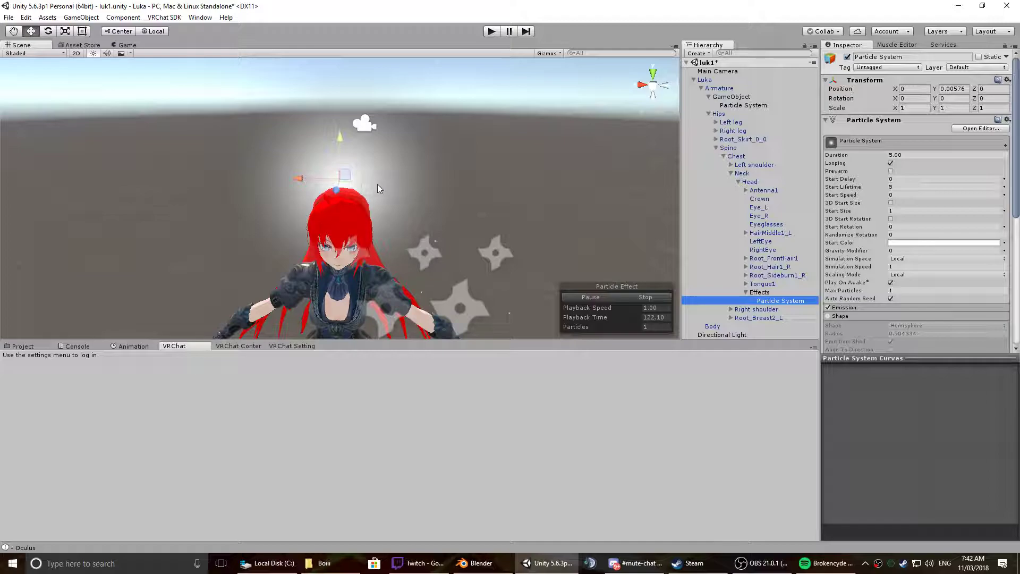
- Set the particle system's render mode to Horizontal Billboard and view the flattened glow from the side
left_click_drag(275, 227, 330, 241, "alt")
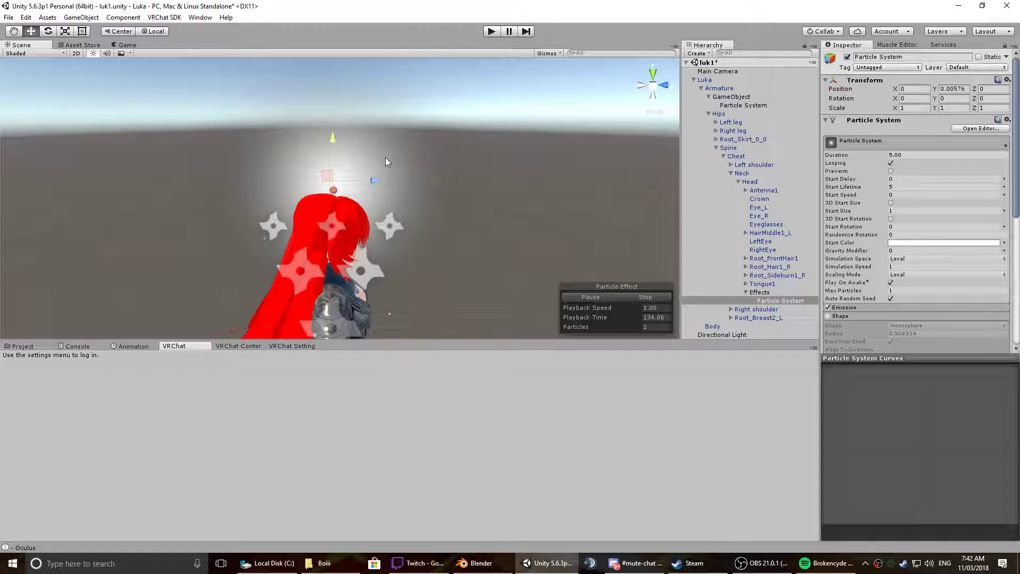
left_click_drag(473, 224, 334, 188, "alt")
scroll(887, 282, "down", 5)
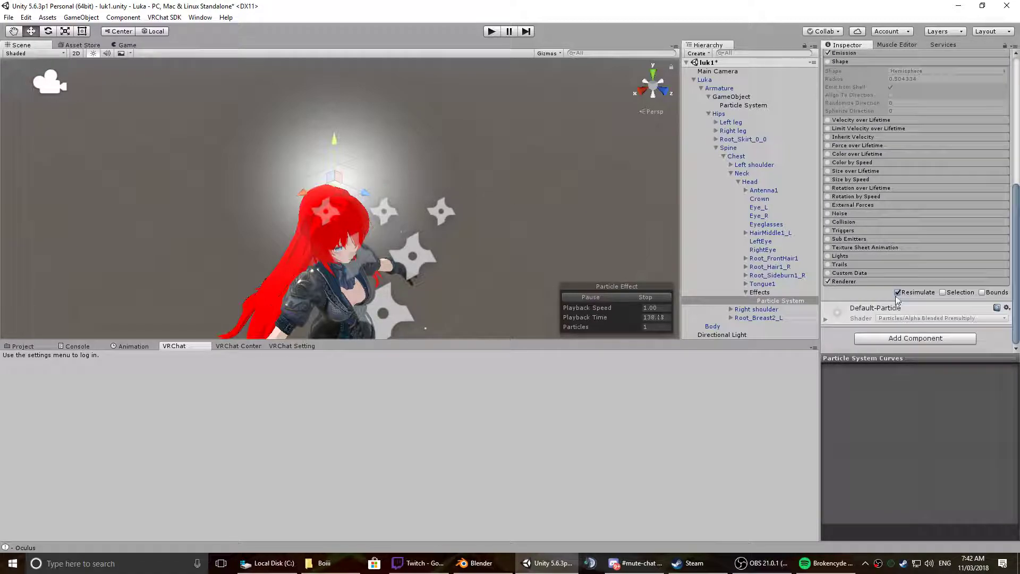
left_click(852, 281)
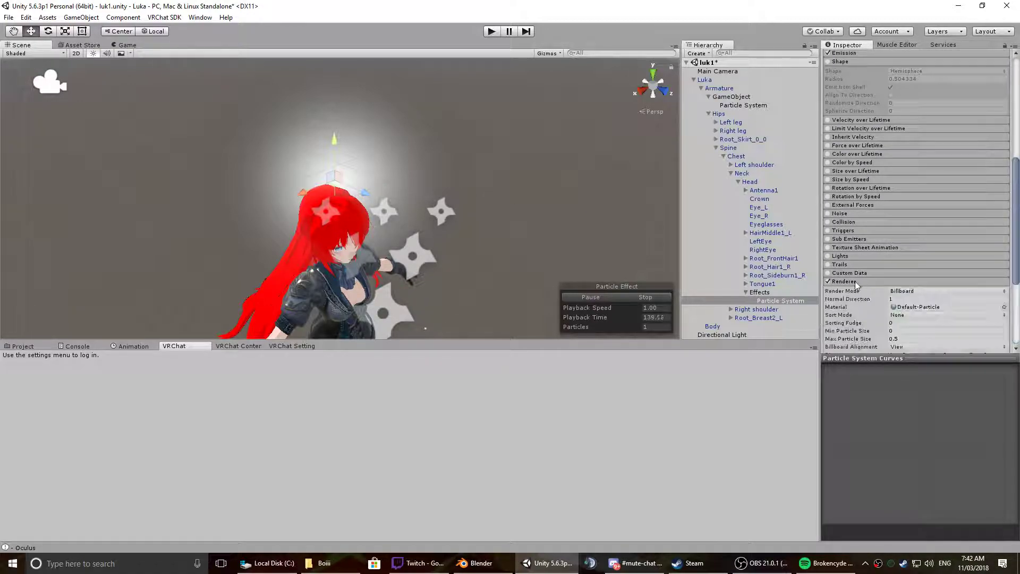
left_click(933, 291)
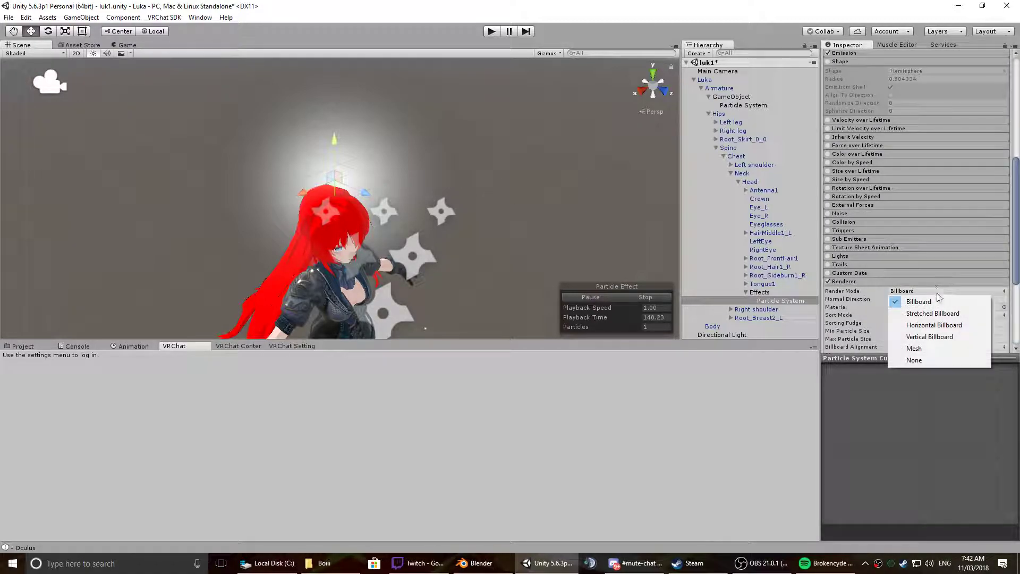
left_click(934, 325)
left_click_drag(340, 229, 225, 106, "alt")
left_click_drag(408, 161, 529, 181, "alt")
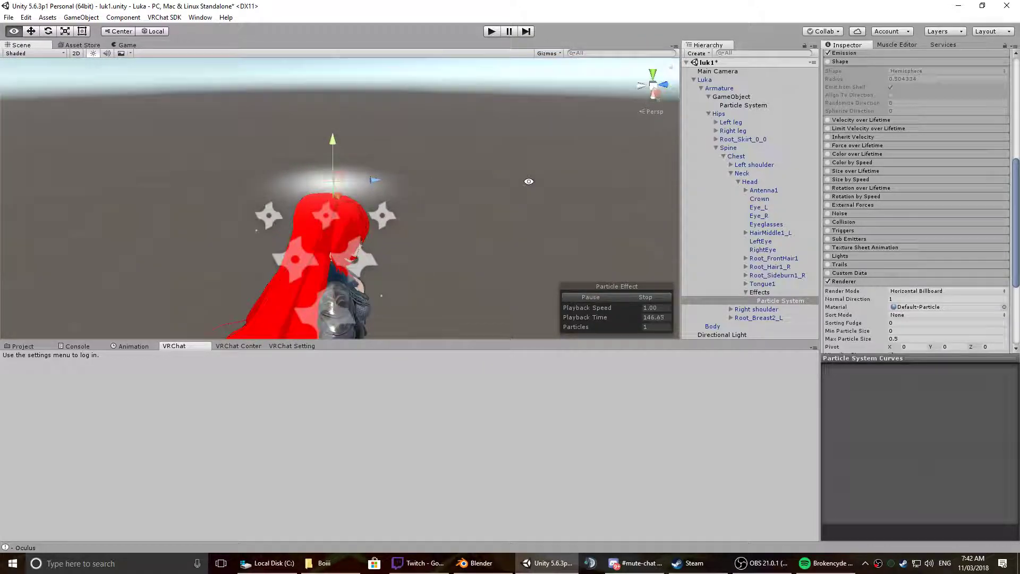
- Try the Vertical Billboard and Stretched Billboard render modes on the particle system
left_click(935, 291)
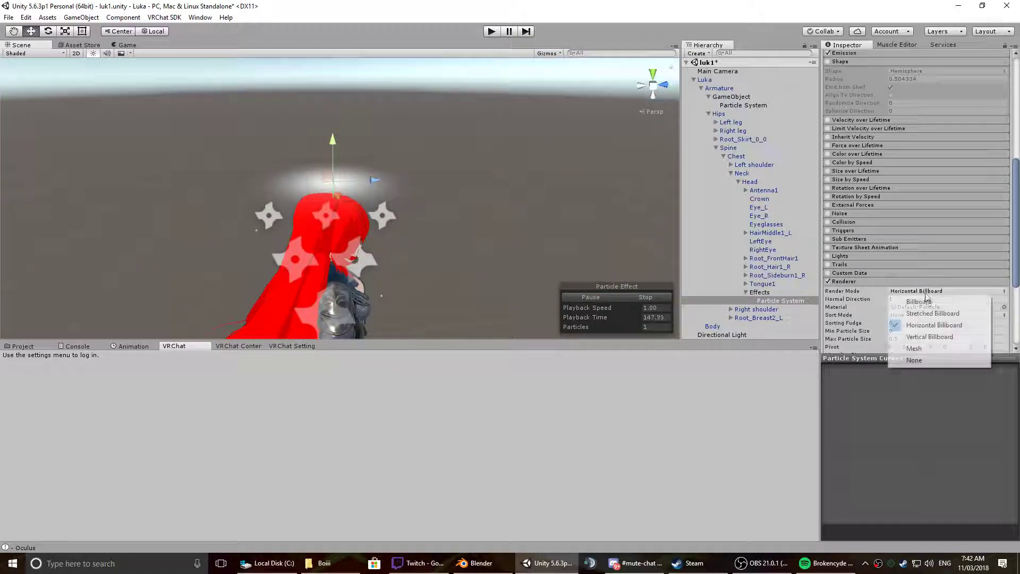
left_click(934, 336)
left_click_drag(535, 242, 611, 239, "alt")
left_click(921, 294)
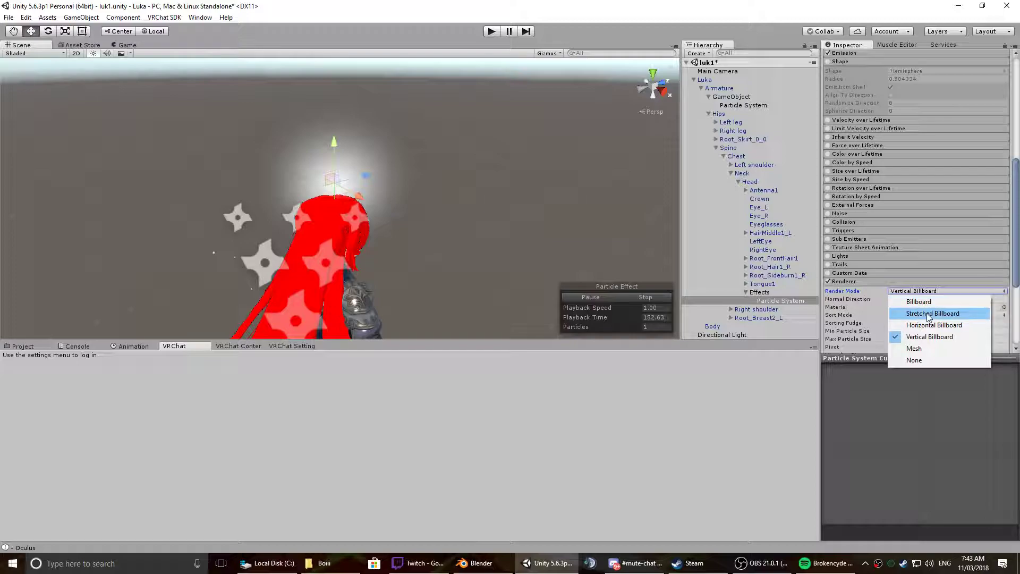
left_click(933, 314)
left_click_drag(425, 207, 444, 173, "alt")
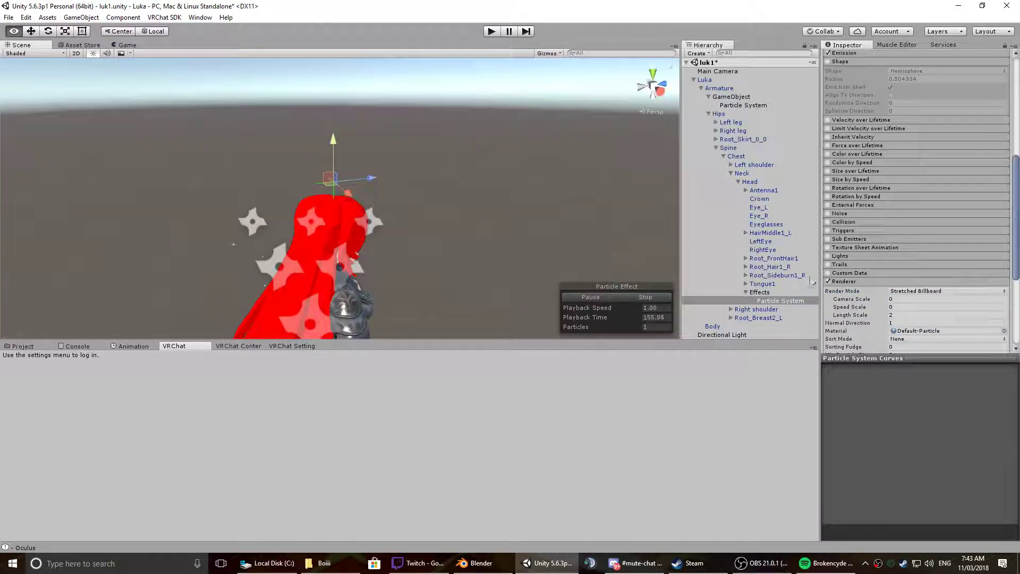
- Return the particle system's render mode to Horizontal Billboard and check it around the head
left_click(949, 293)
left_click(935, 323)
left_click_drag(580, 238, 406, 305, "alt")
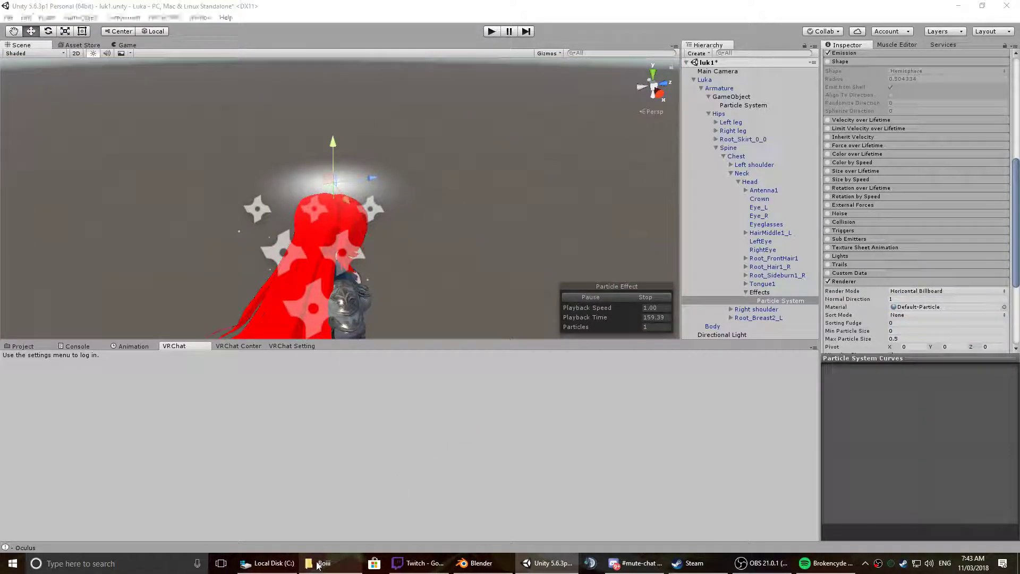
- Open a new File Explorer window and move it off the main screen
key("super+e")
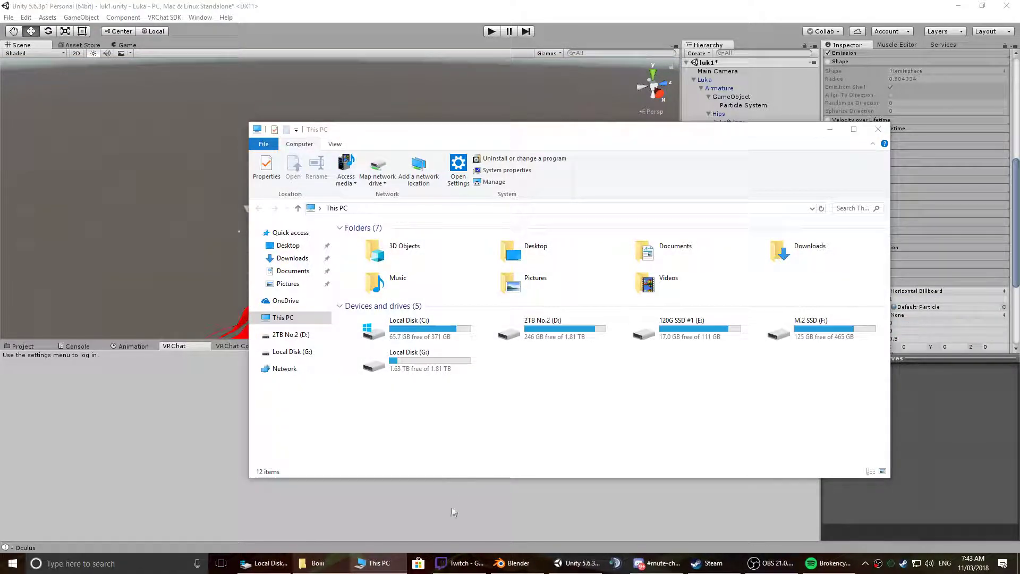
left_click(361, 562)
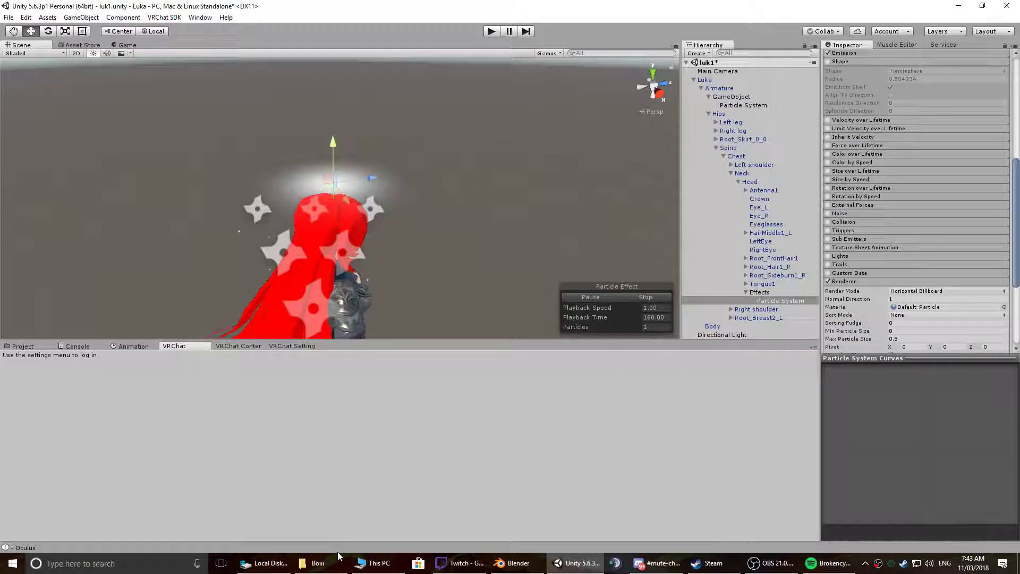
left_click_drag(412, 194, 358, 208, "alt")
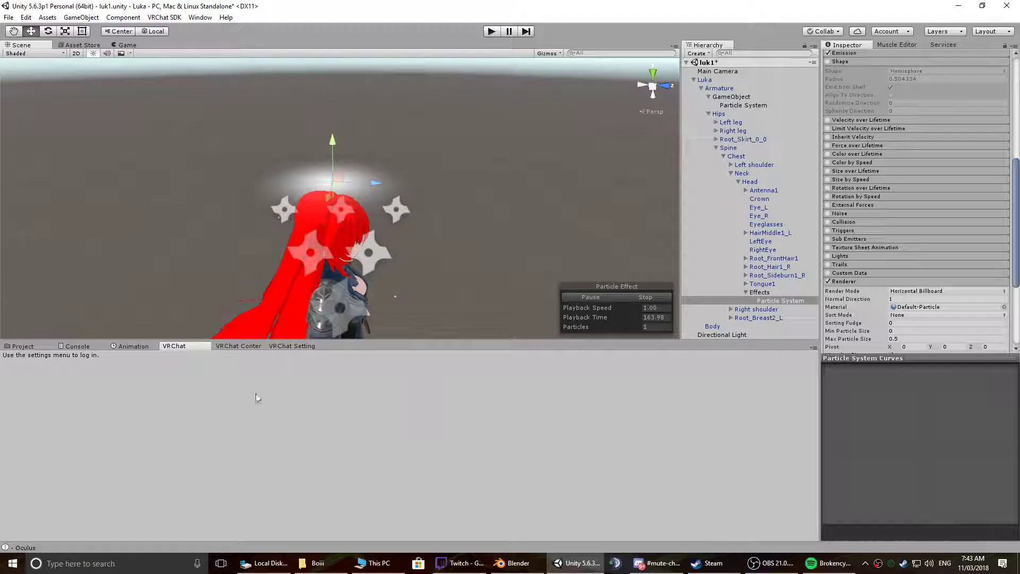
key("super+e")
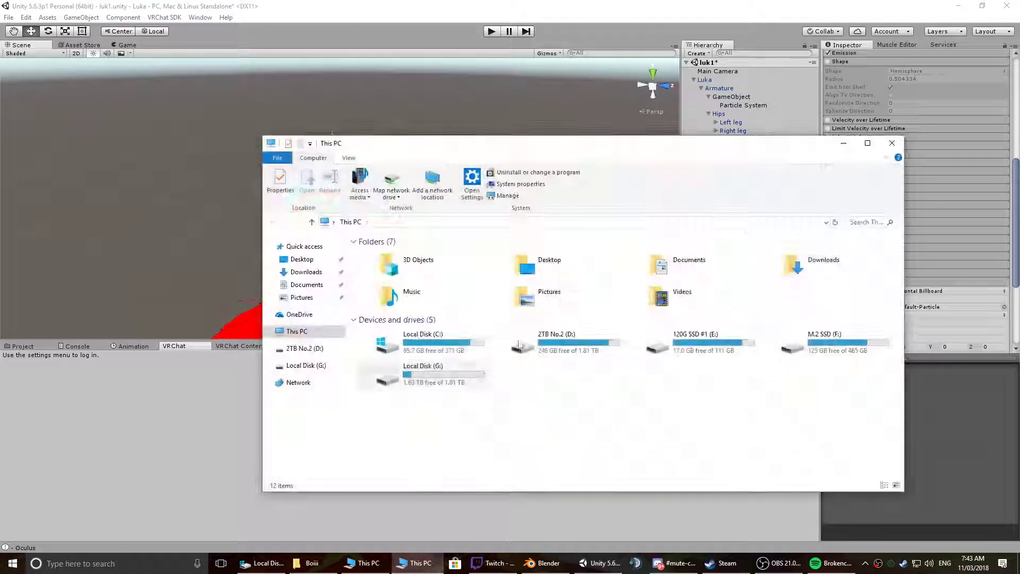
left_click_drag(636, 143, 0, 128)
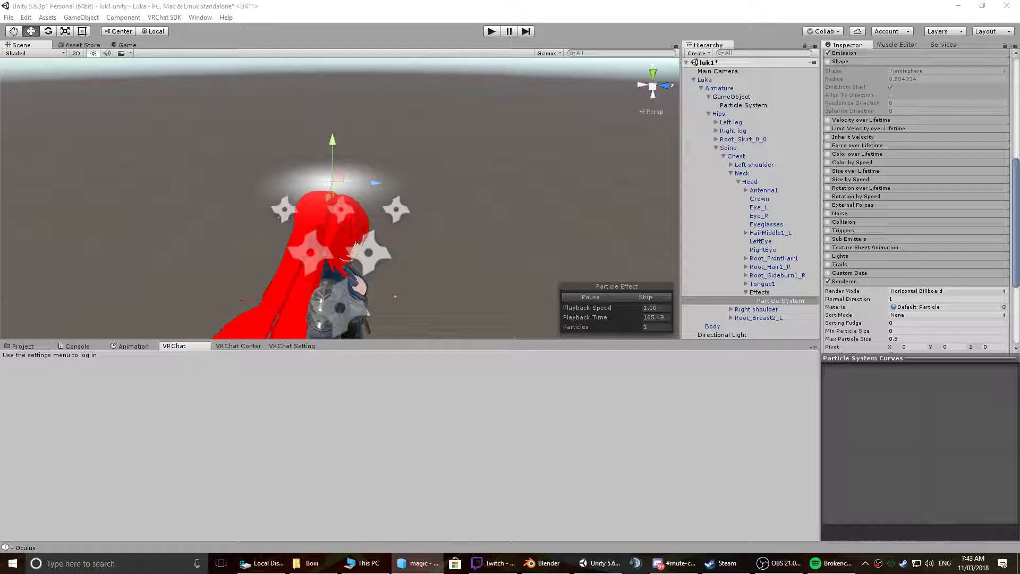
- Create a folder named Halo in the project's root Assets folder
left_click(40, 345)
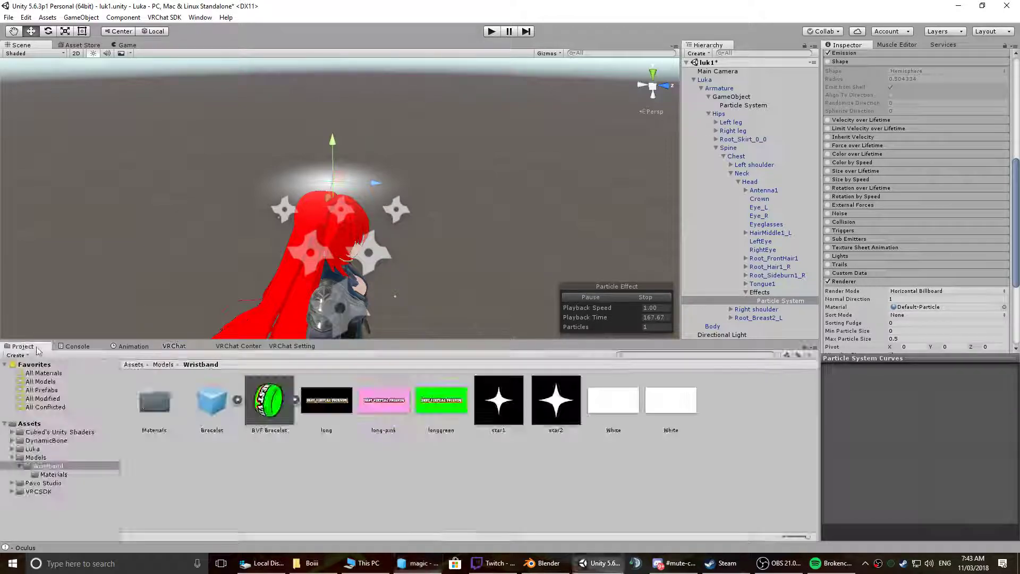
left_click(27, 423)
right_click(337, 474)
mouse_move(457, 280)
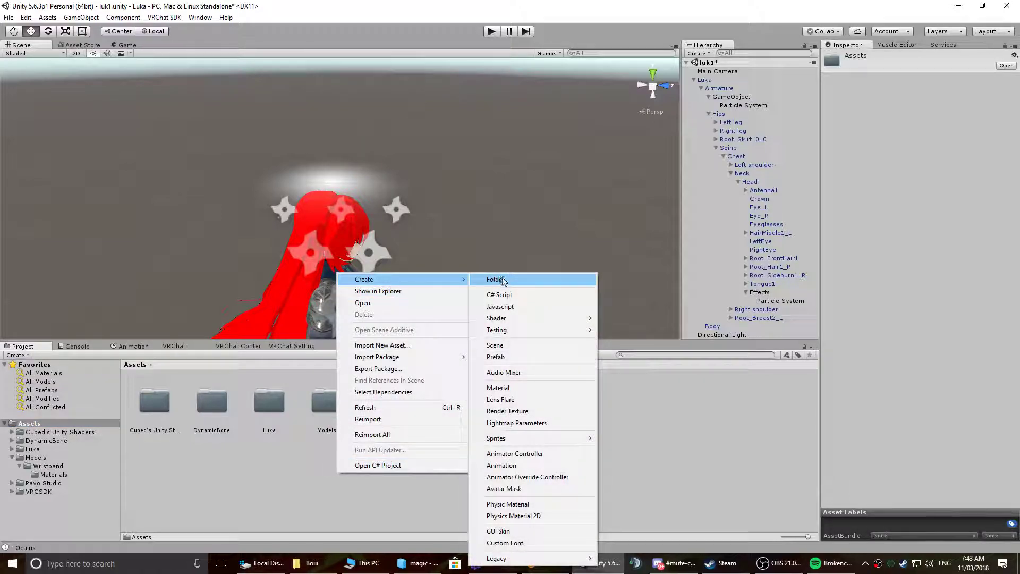
left_click(495, 279)
type("Halo")
key("Return")
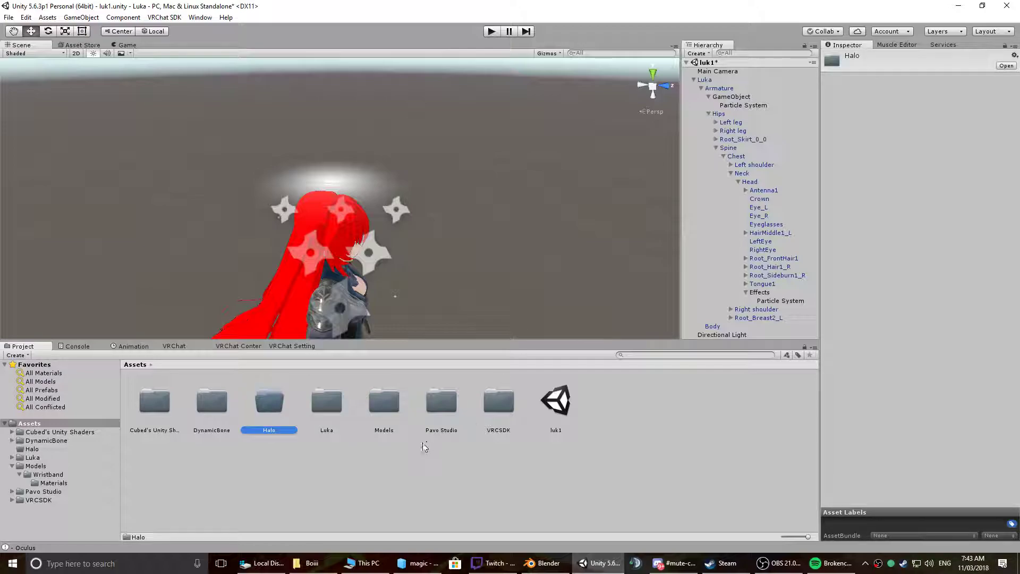
- Import the tachyon_magic_circle image from File Explorer into the Halo folder and show its texture settings
double_click(273, 409)
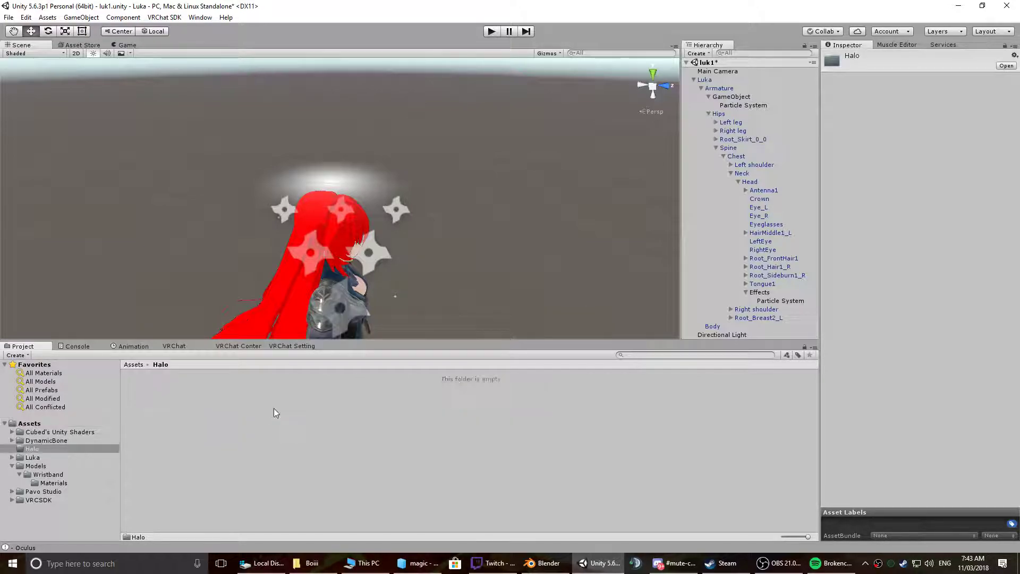
left_click(136, 365)
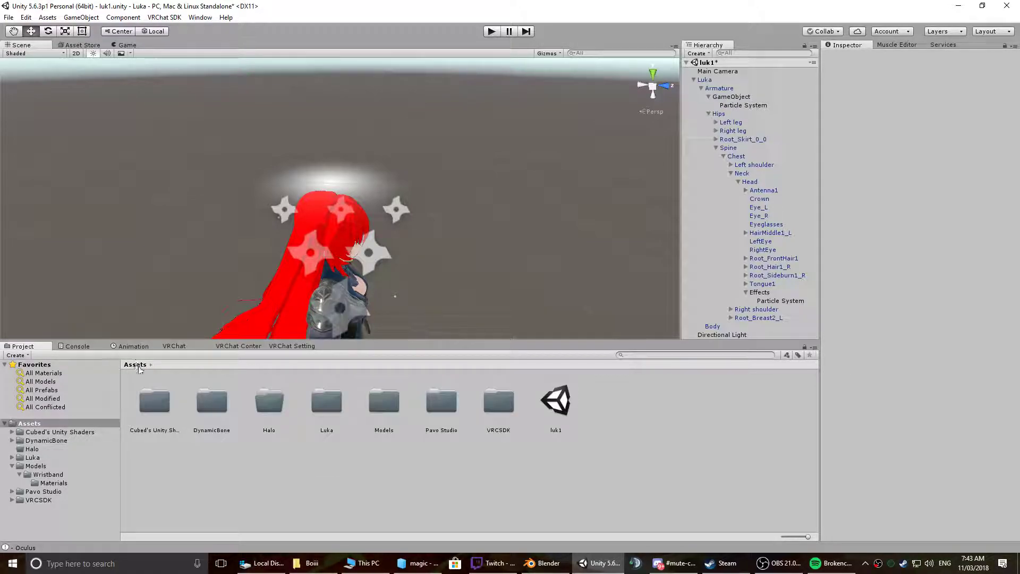
double_click(282, 406)
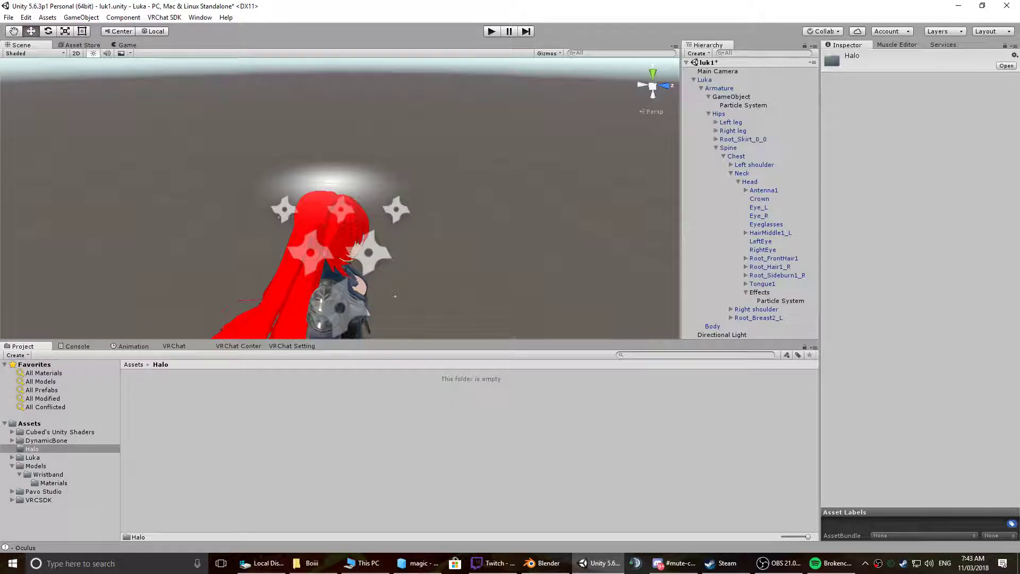
left_click_drag(336, 415, 327, 442)
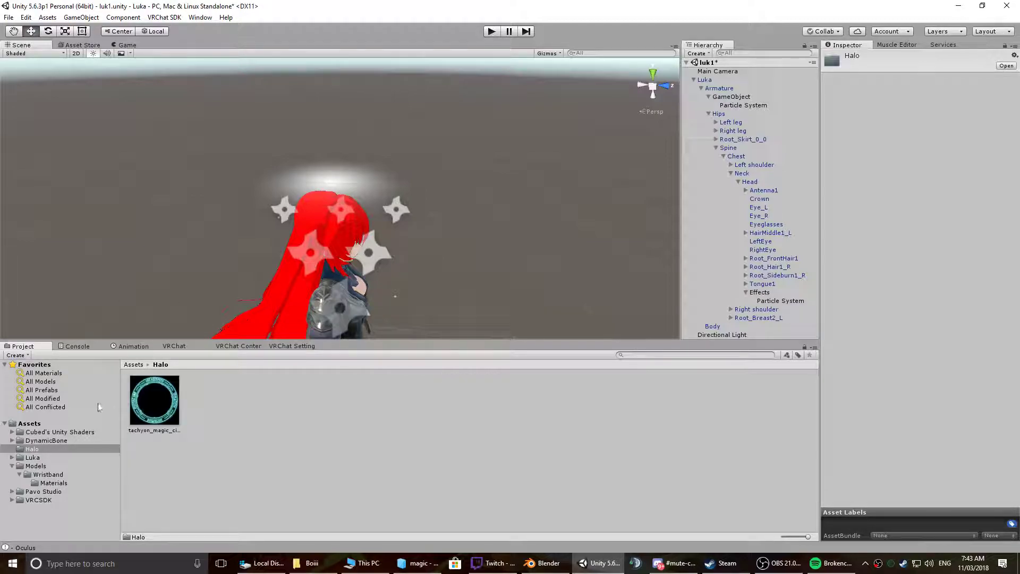
left_click(158, 412)
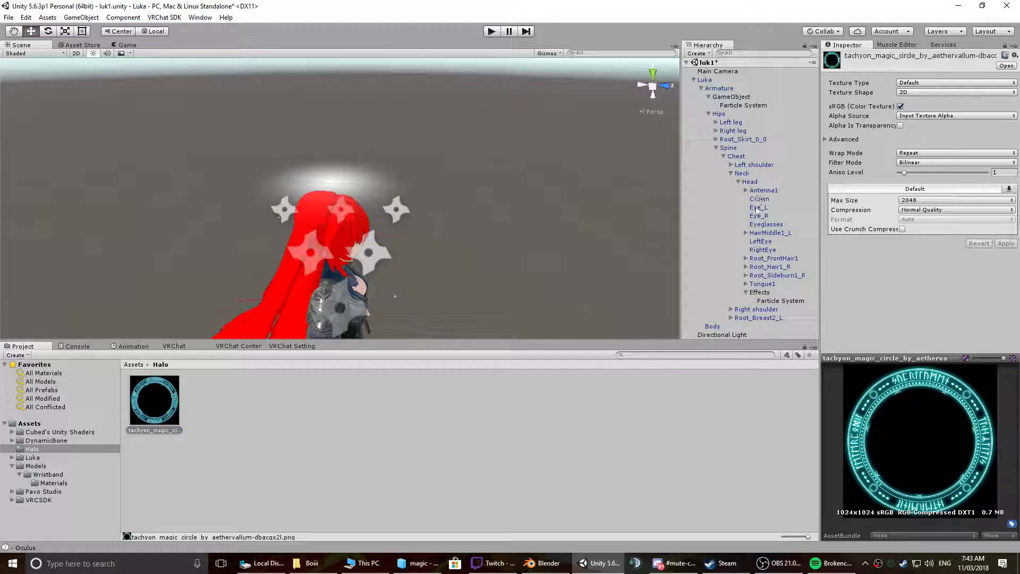
- Create a material named Halo in the Halo folder
left_click(786, 301)
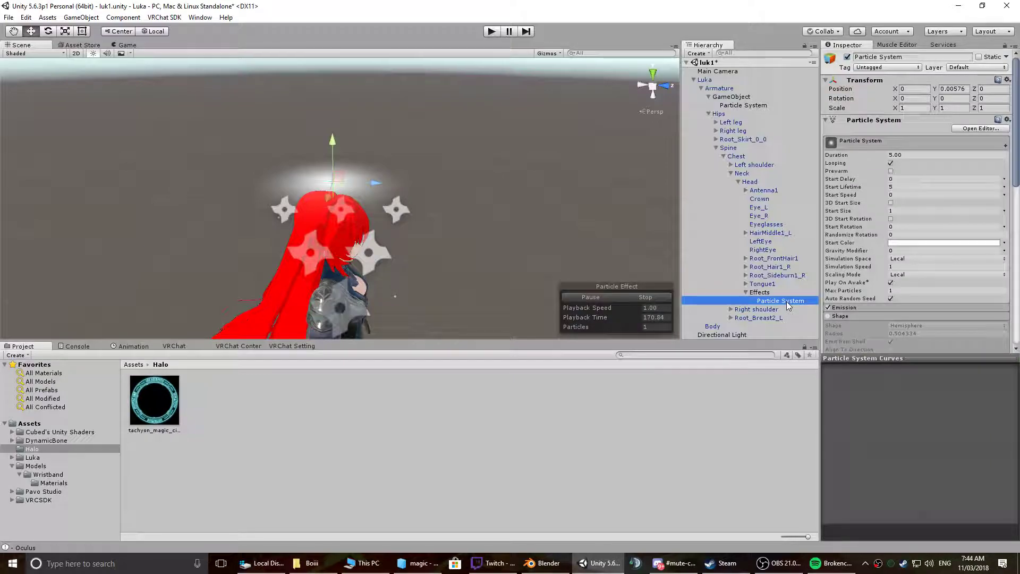
scroll(875, 277, "down", 10)
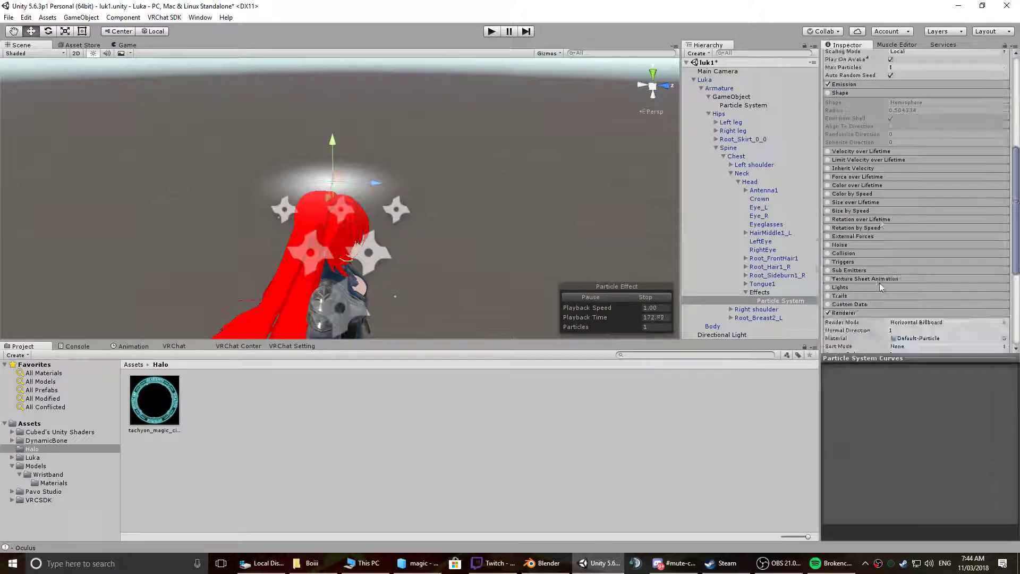
right_click(227, 400)
mouse_move(296, 207)
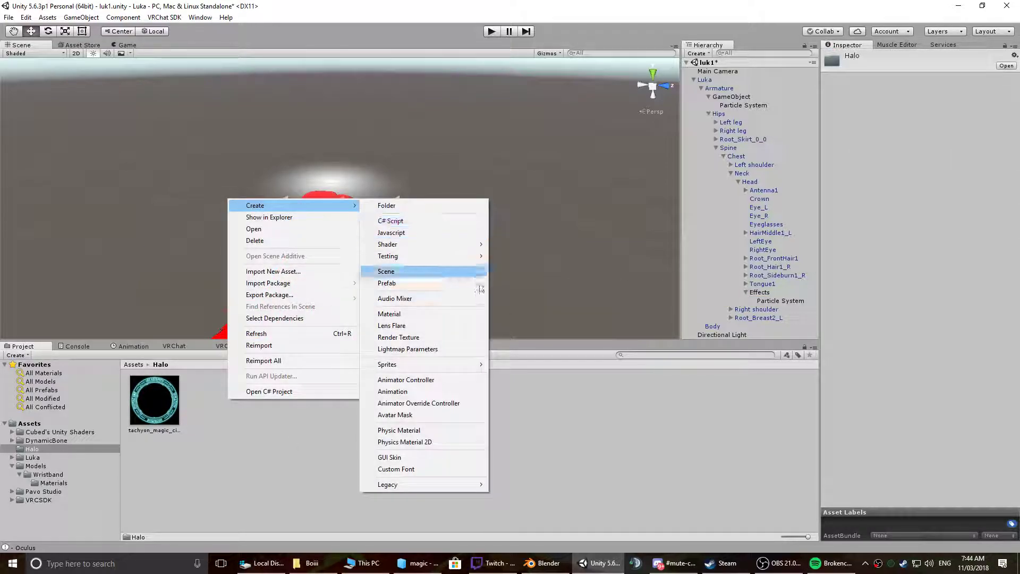
left_click(461, 314)
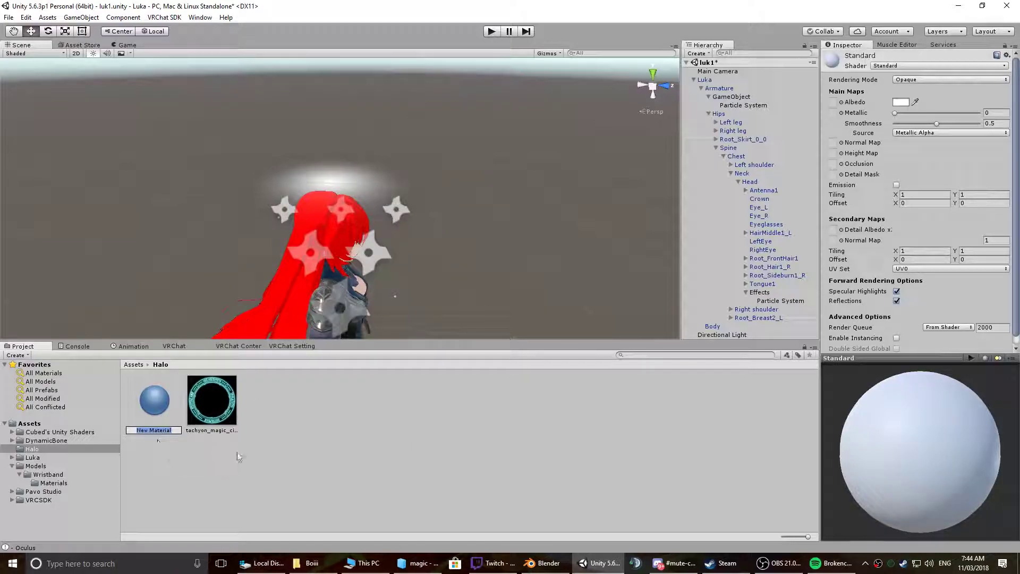
type("Halo")
key("Return")
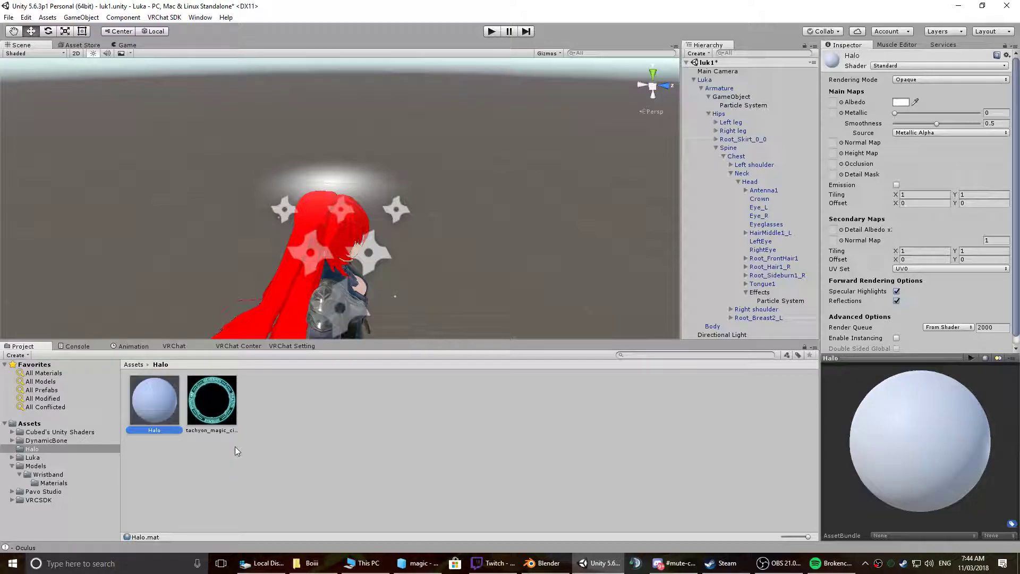
- Set the Halo material's shader to Particles/Additive and assign the tachyon_magic_circle image as its particle texture
left_click(916, 66)
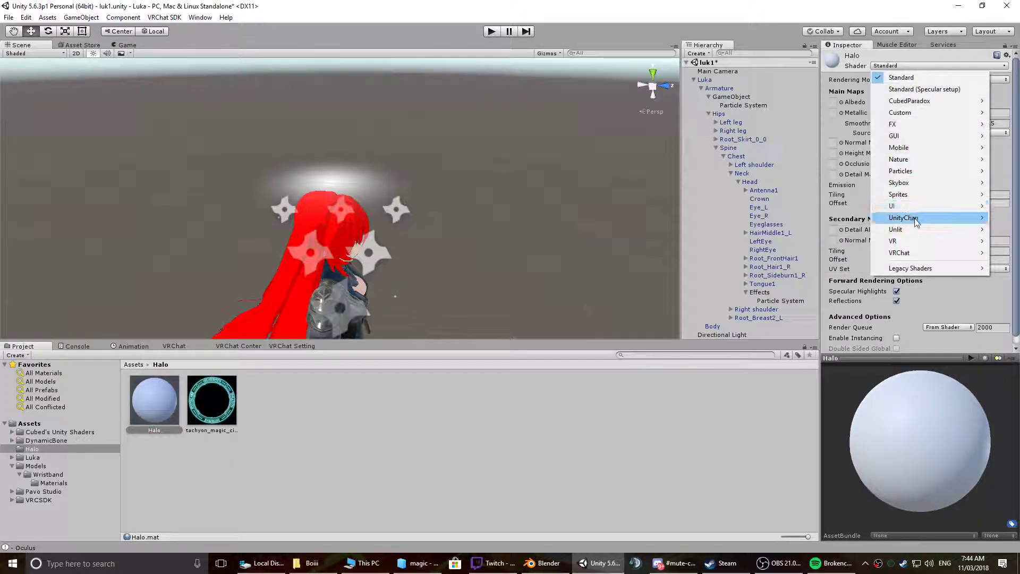
mouse_move(922, 196)
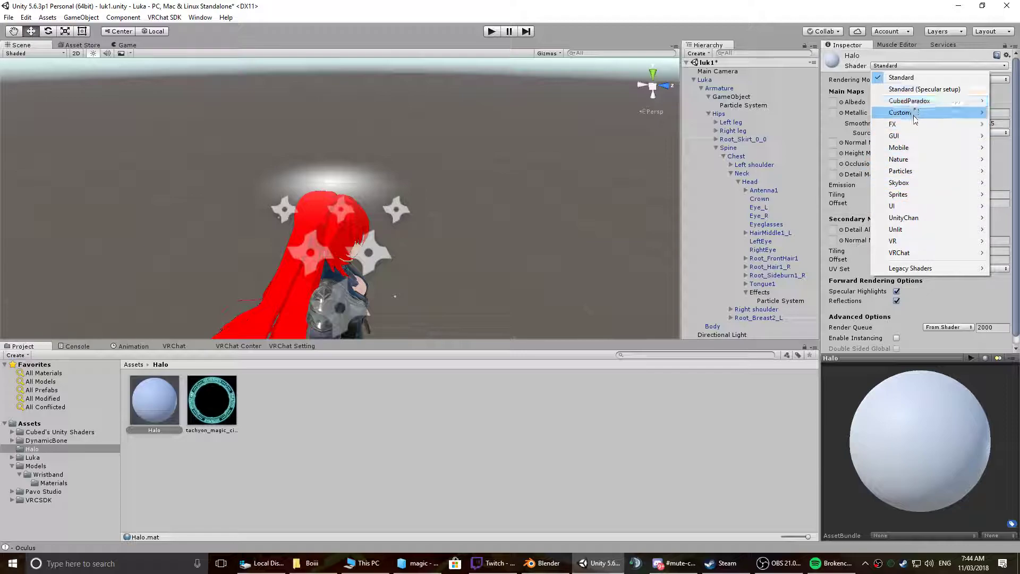
mouse_move(912, 149)
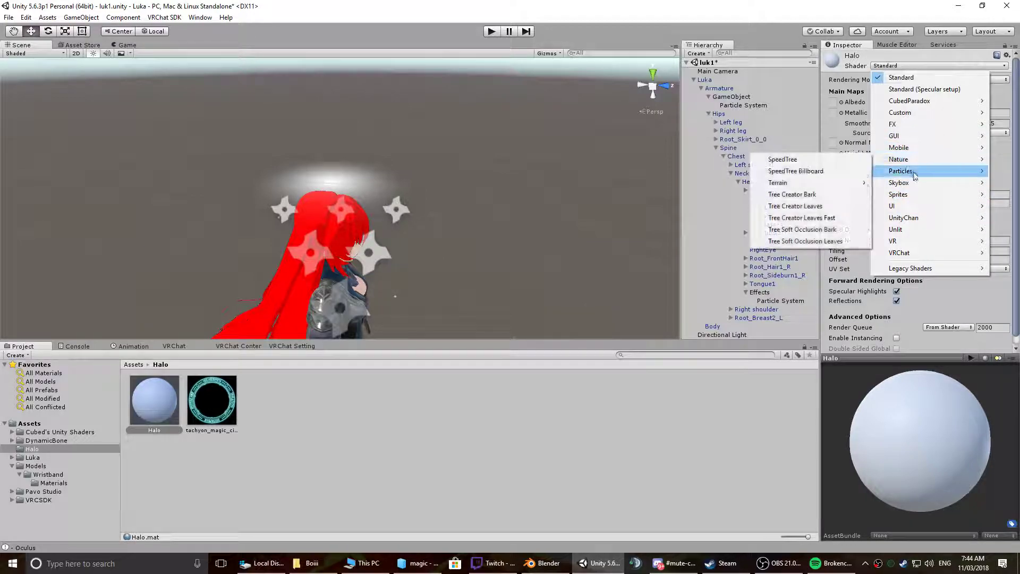
mouse_move(906, 171)
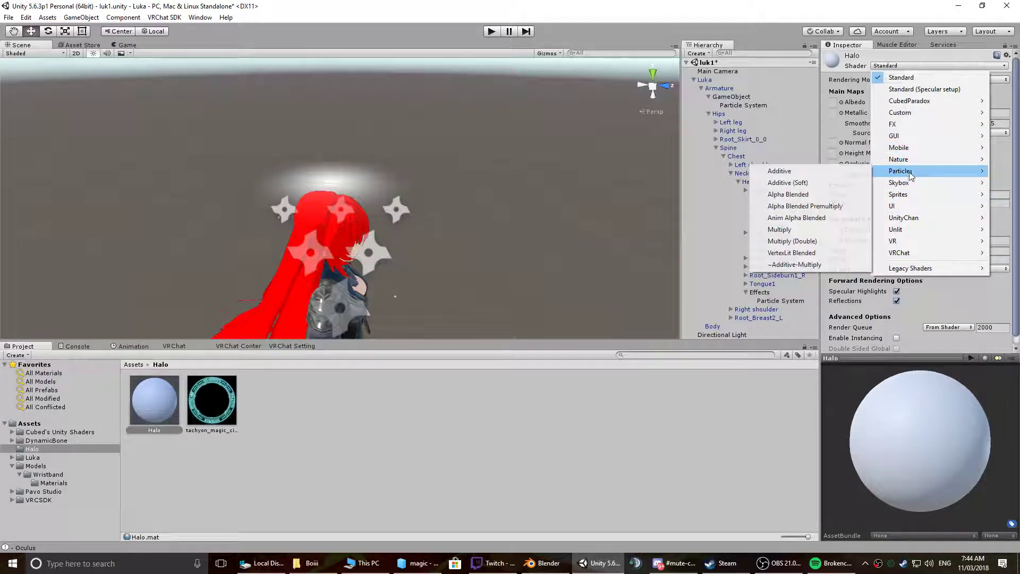
left_click(810, 171)
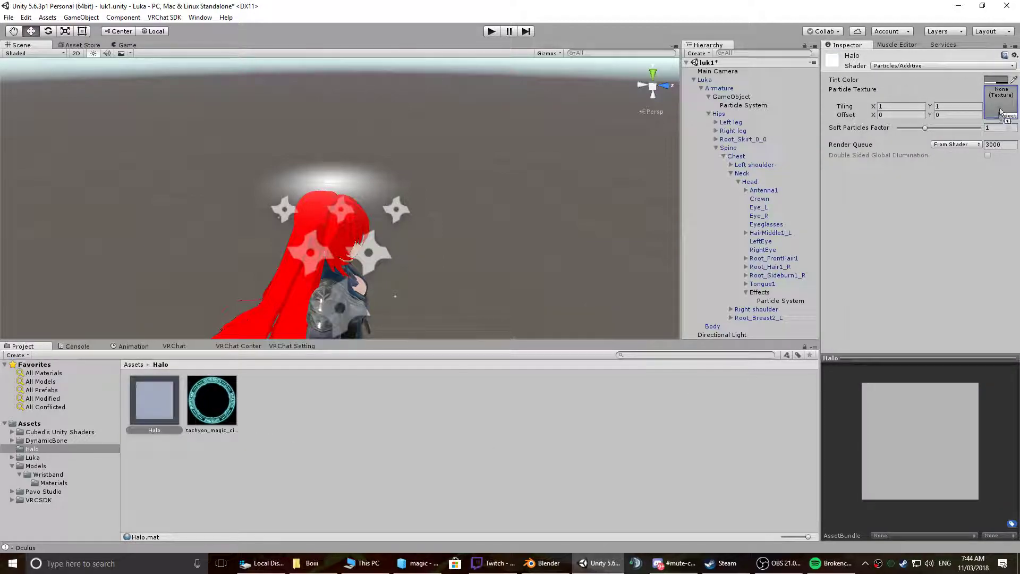
left_click_drag(1000, 110, 1002, 98)
- Set the Halo material's tint color to white with an alpha of 255
left_click(997, 79)
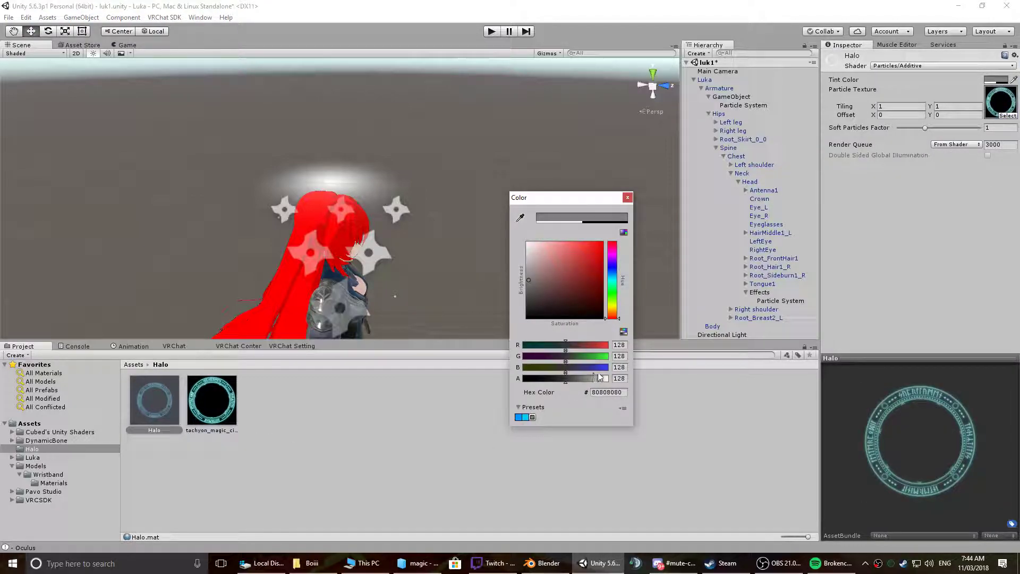
left_click_drag(531, 252, 525, 242)
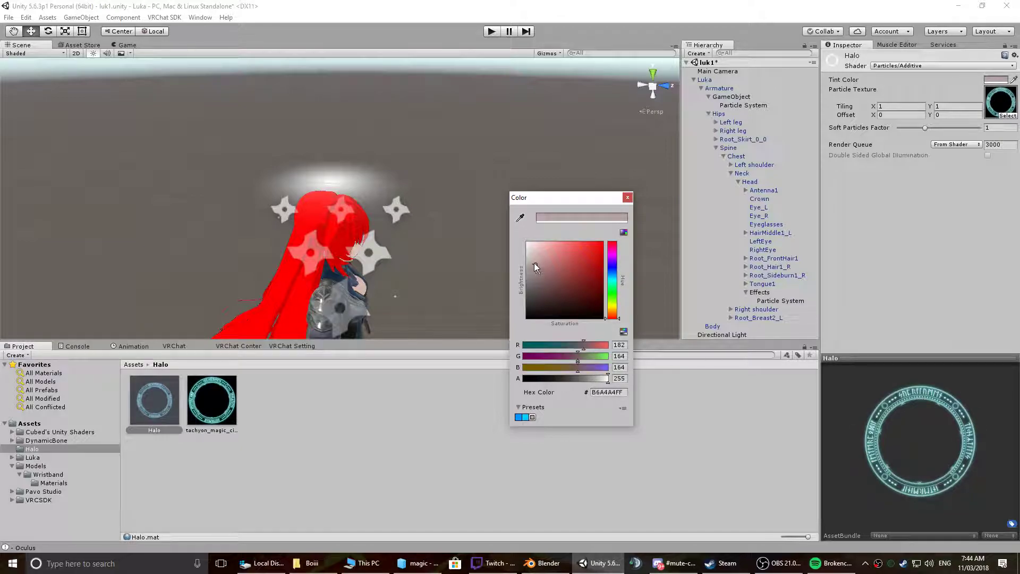
left_click(627, 197)
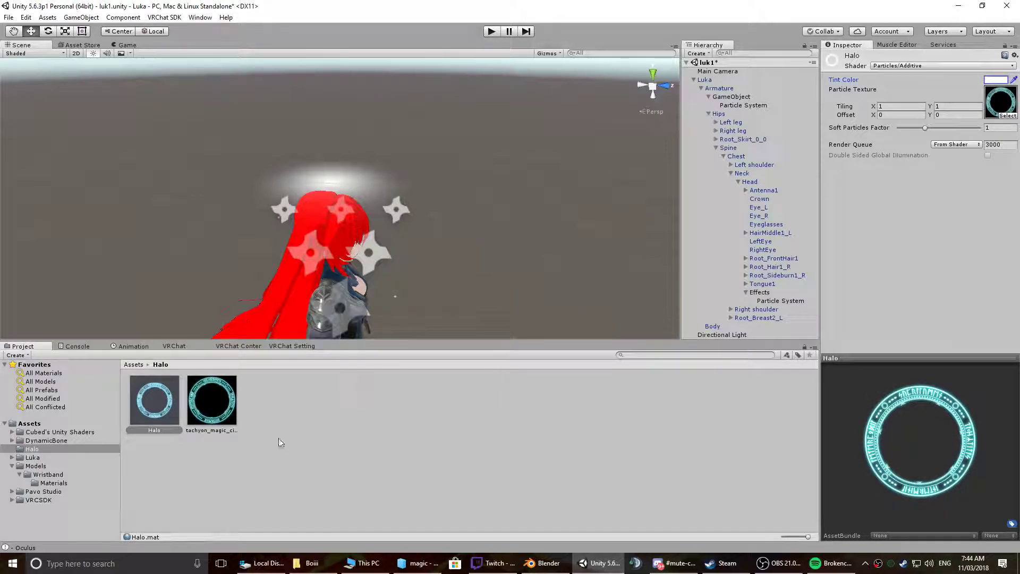
- Apply the Halo material to the Particle System under the Effects object
left_click(199, 417)
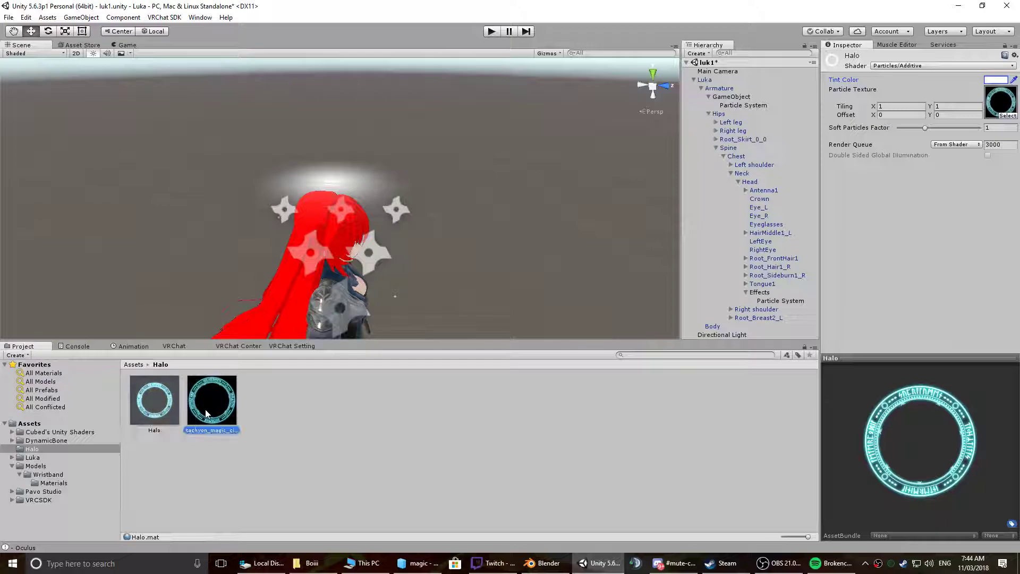
left_click(151, 417)
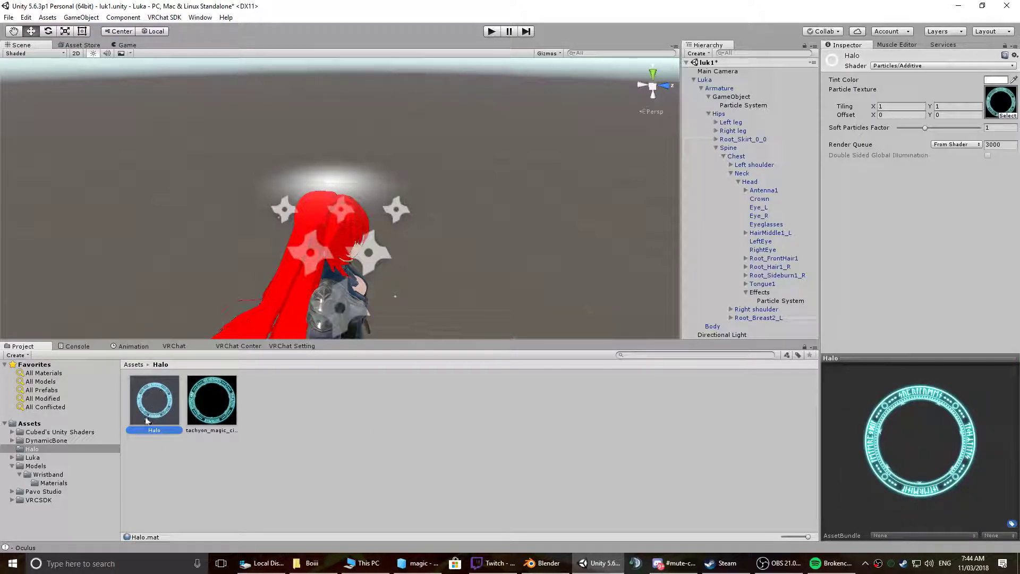
left_click(780, 300)
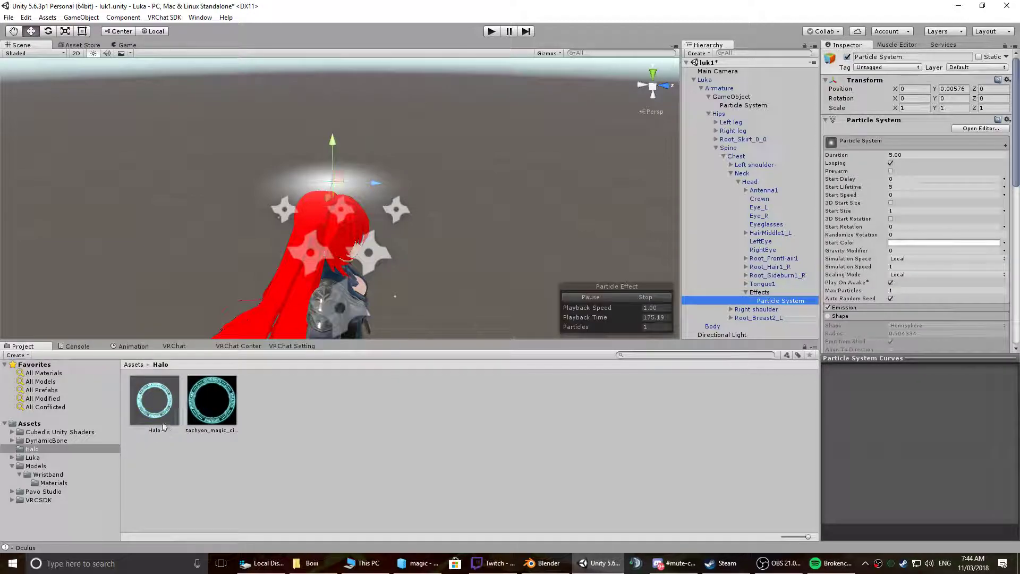
left_click_drag(156, 399, 785, 304)
left_click_drag(477, 215, 547, 175, "alt")
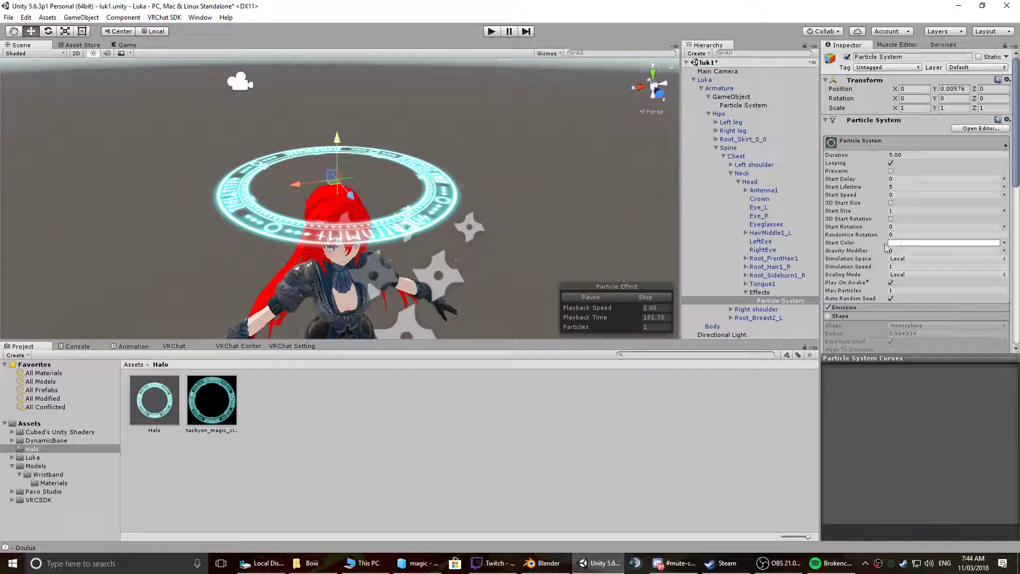
- Set the halo particle system's Start Size to 0.5
scroll(903, 265, "down", 5)
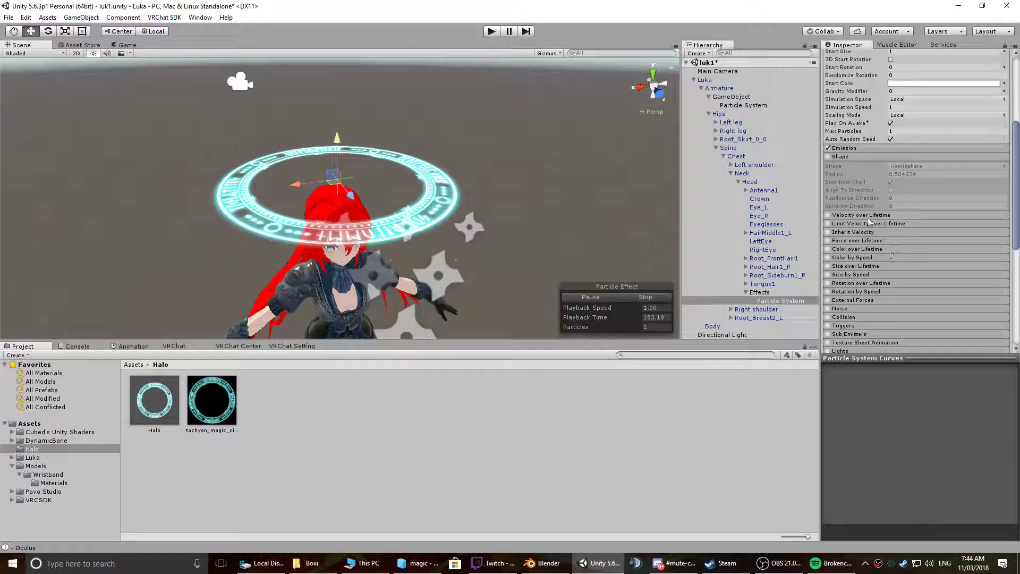
left_click_drag(490, 195, 482, 232, "alt")
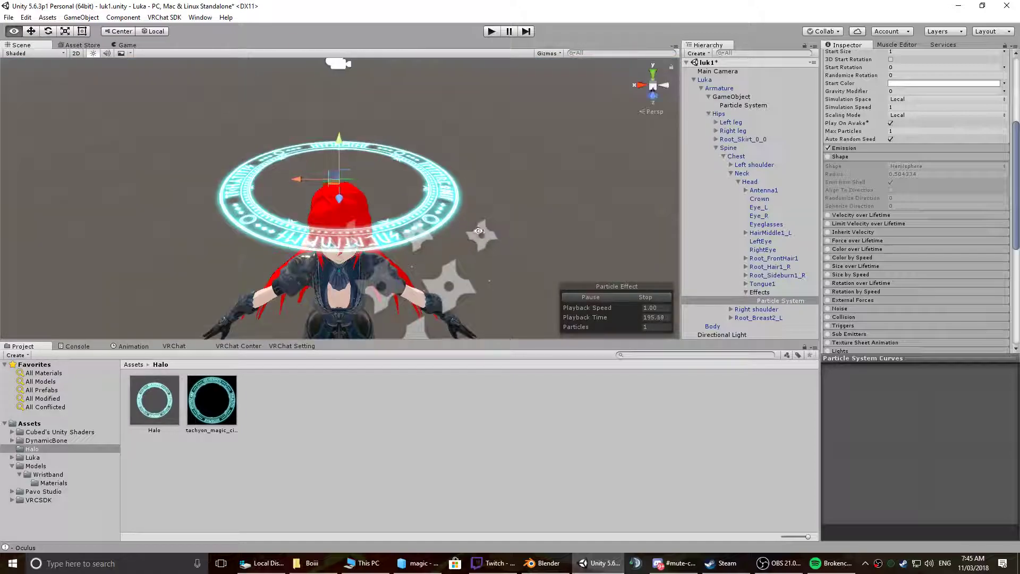
scroll(928, 262, "down", 4)
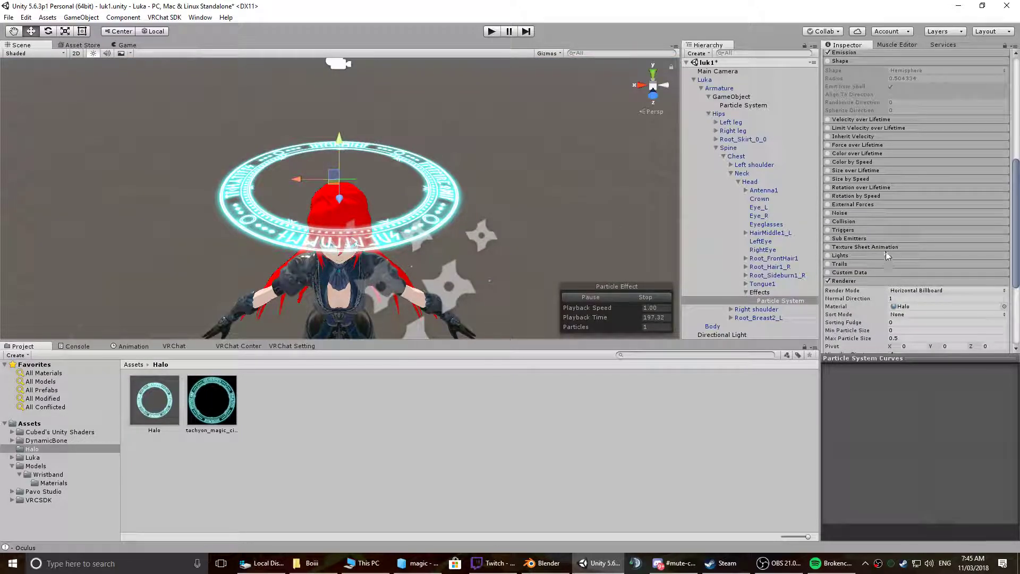
scroll(887, 242, "up", 3)
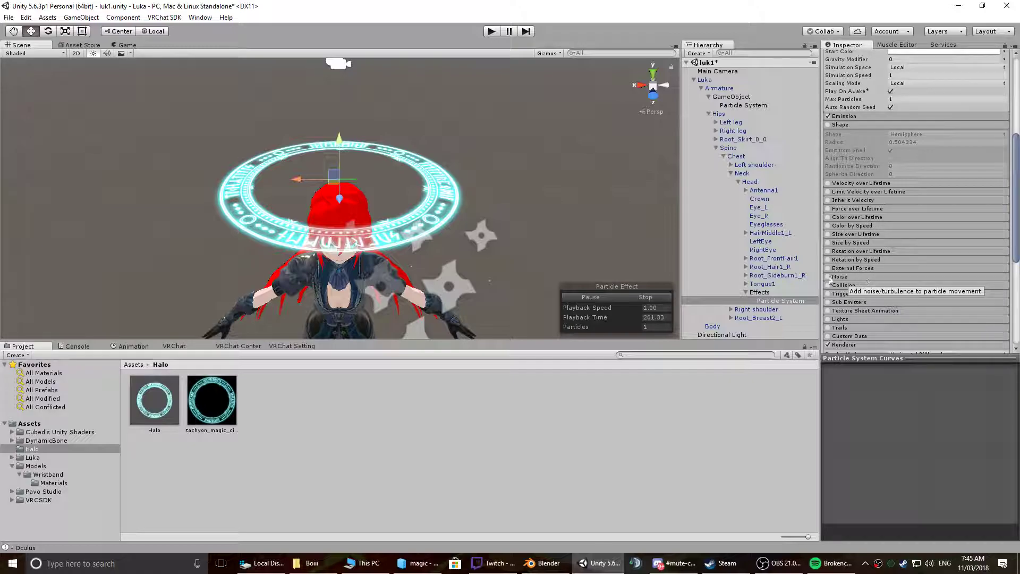
scroll(861, 271, "up", 5)
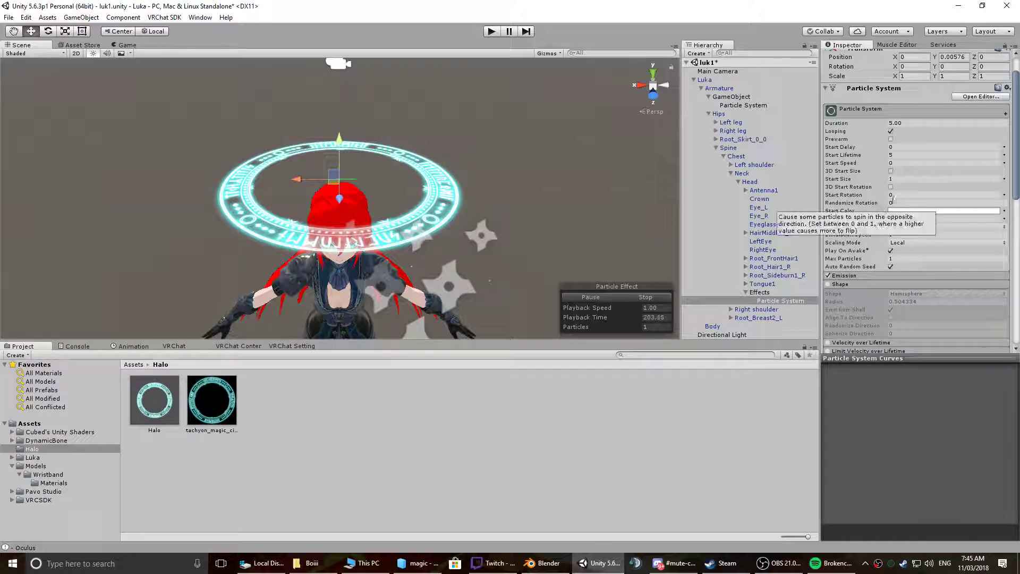
left_click(909, 180)
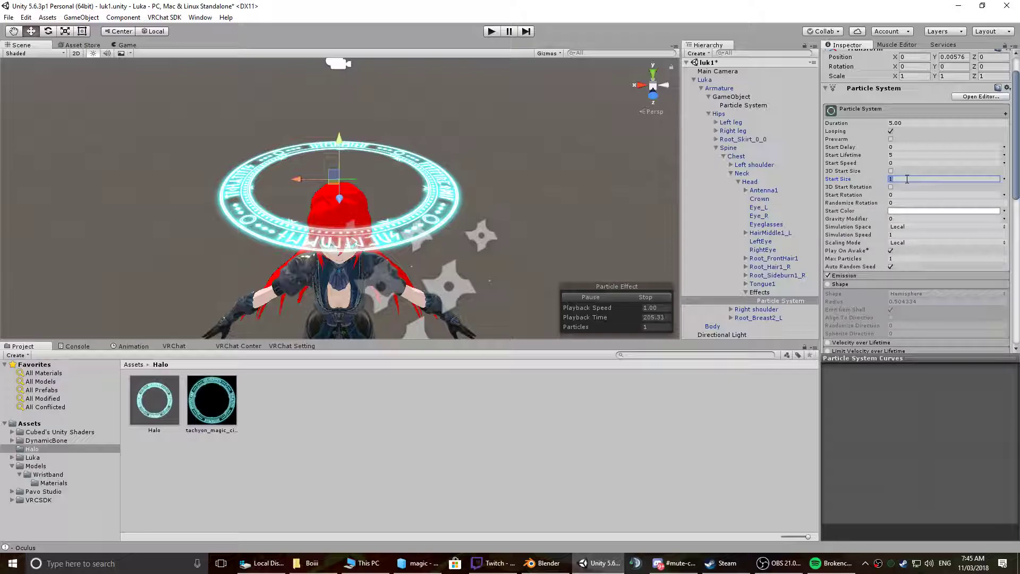
type("0.52")
key("BackSpace")
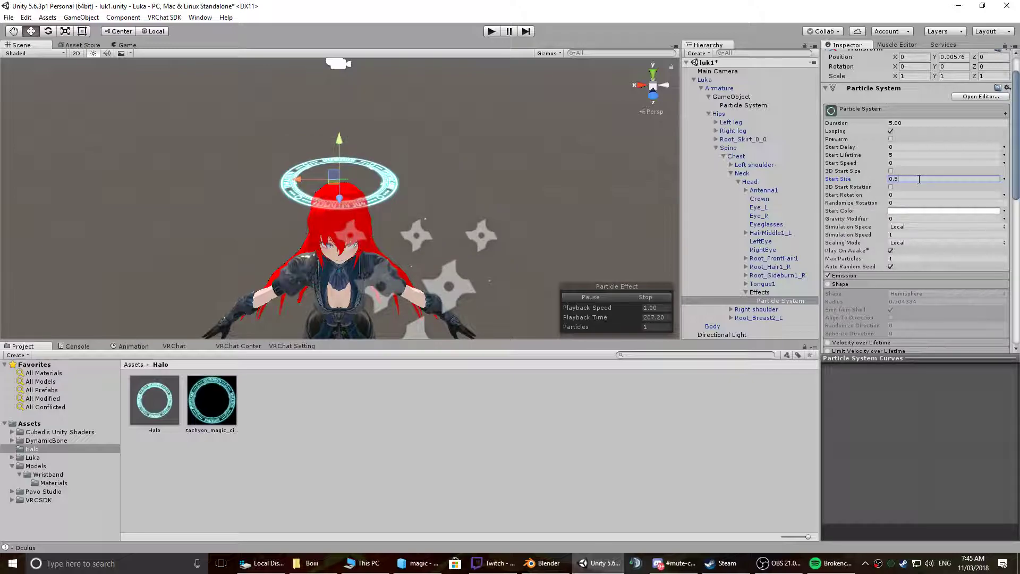
- Lower the halo particle system around the avatar's head to a Y position of about 0.0035
left_click_drag(504, 186, 466, 186, "alt")
left_click_drag(340, 142, 348, 173)
left_click_drag(351, 178, 481, 248, "alt")
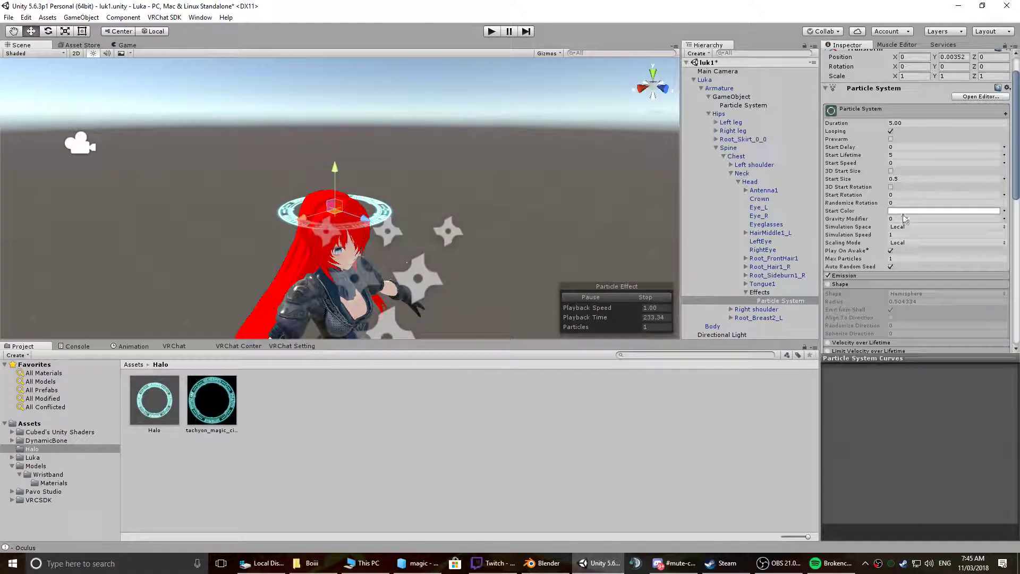
- Enable Rotation over Lifetime for the halo particle system and expand its settings, keeping the angular velocity at 45
left_click(905, 197)
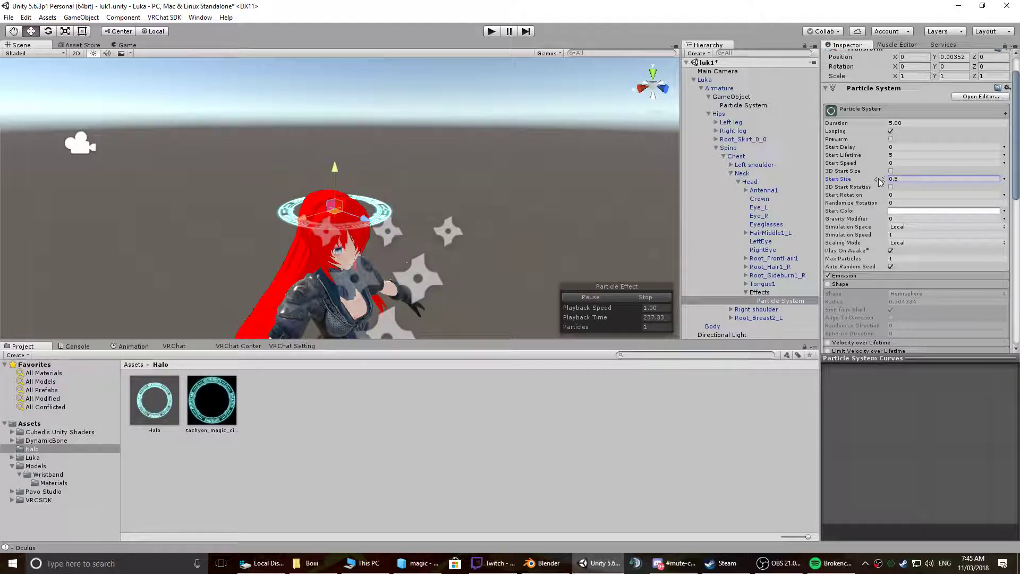
scroll(871, 213, "down", 5)
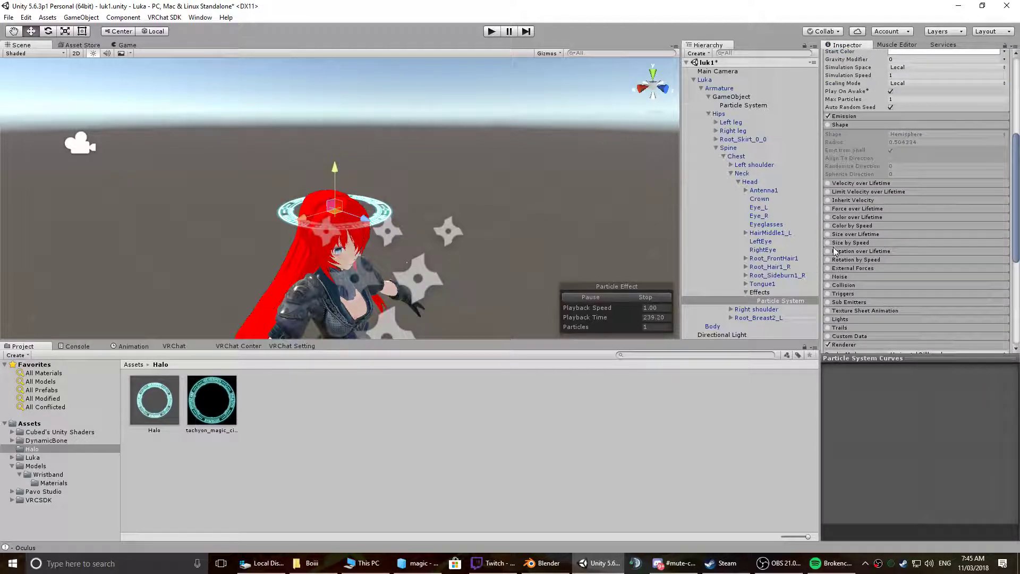
left_click(828, 252)
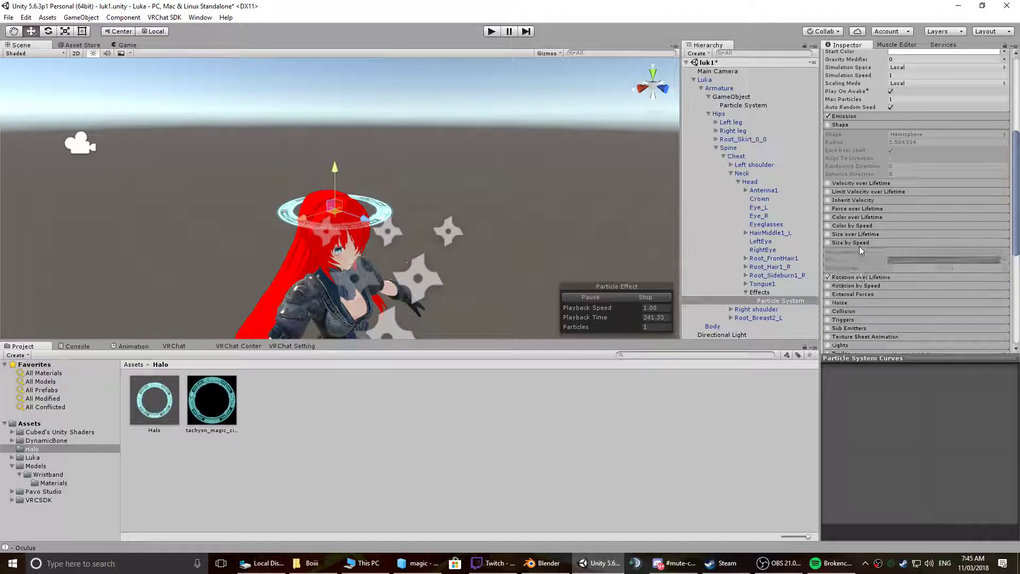
left_click(853, 252)
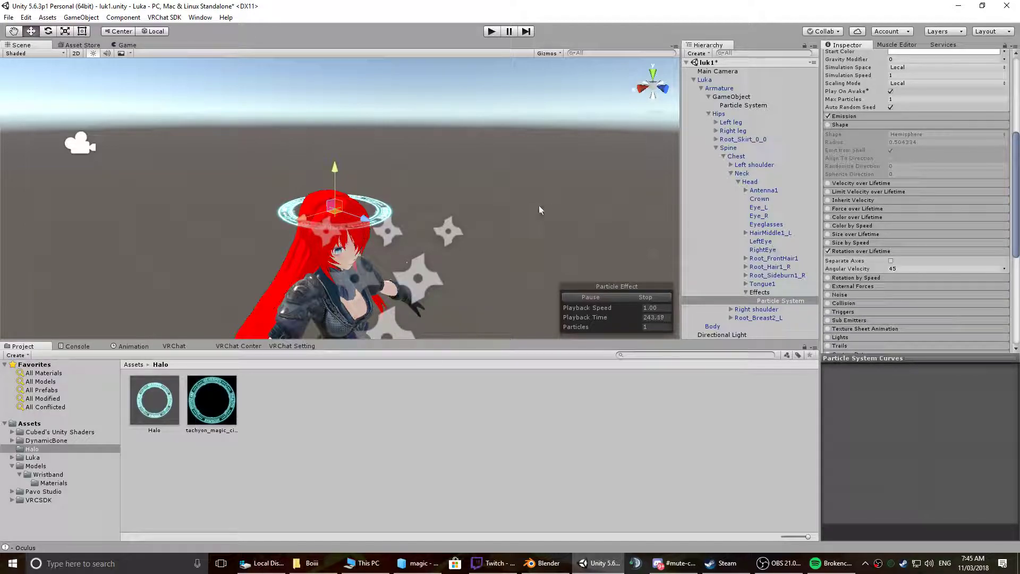
scroll(453, 209, "up", 5)
left_click_drag(453, 209, 359, 239, "alt")
scroll(920, 245, "down", 4)
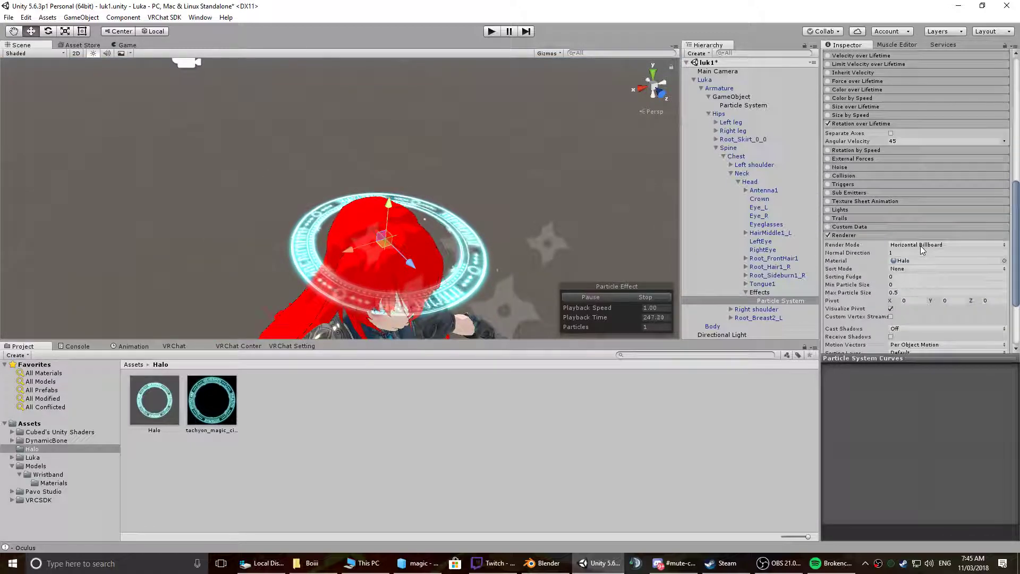
middle_click_drag(512, 215, 437, 212)
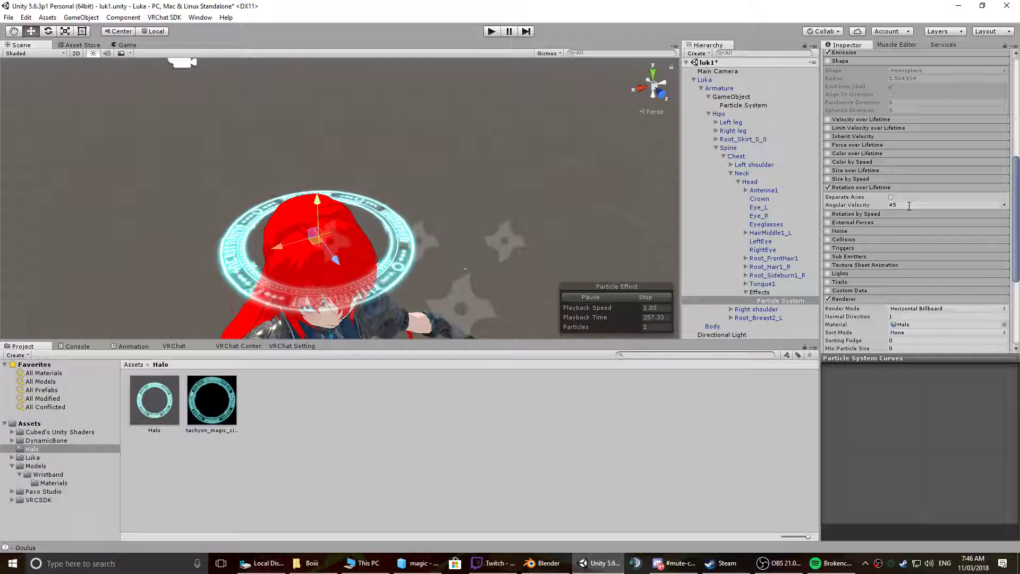
- Set the halo particle system's Start Lifetime to 300 and its Duration to 300
scroll(905, 225, "up", 2)
scroll(909, 225, "up", 10)
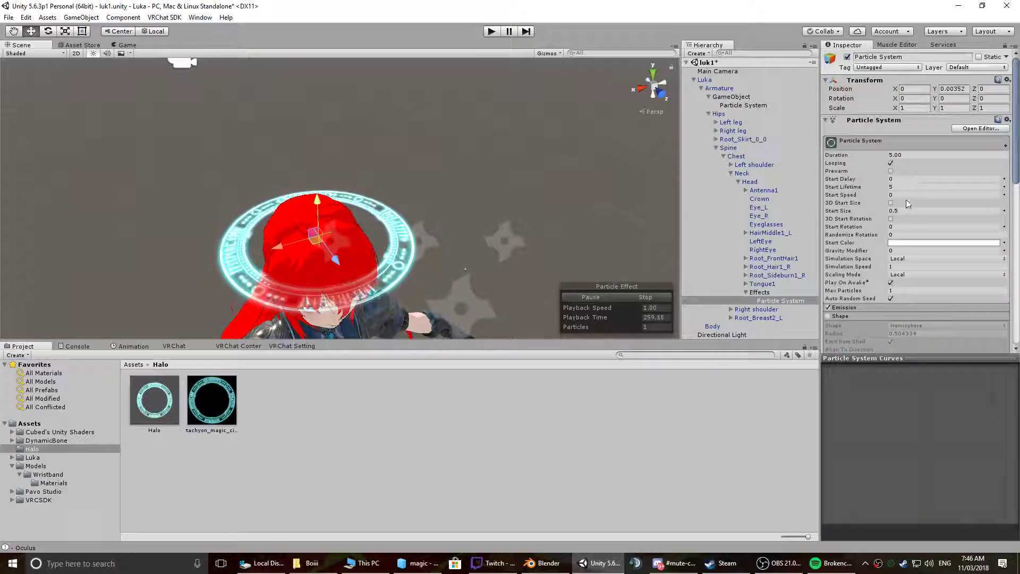
left_click(914, 186)
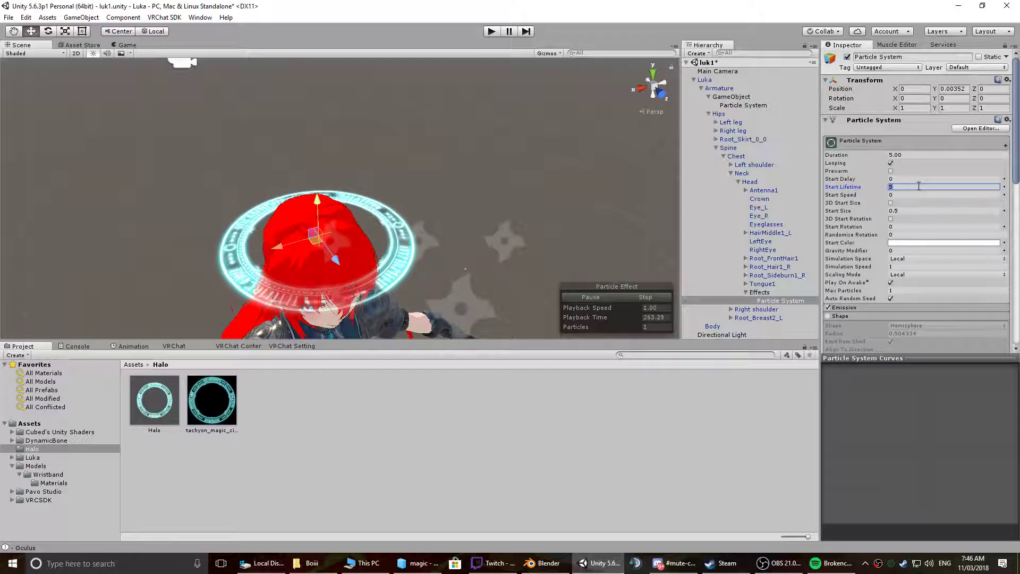
type("3000")
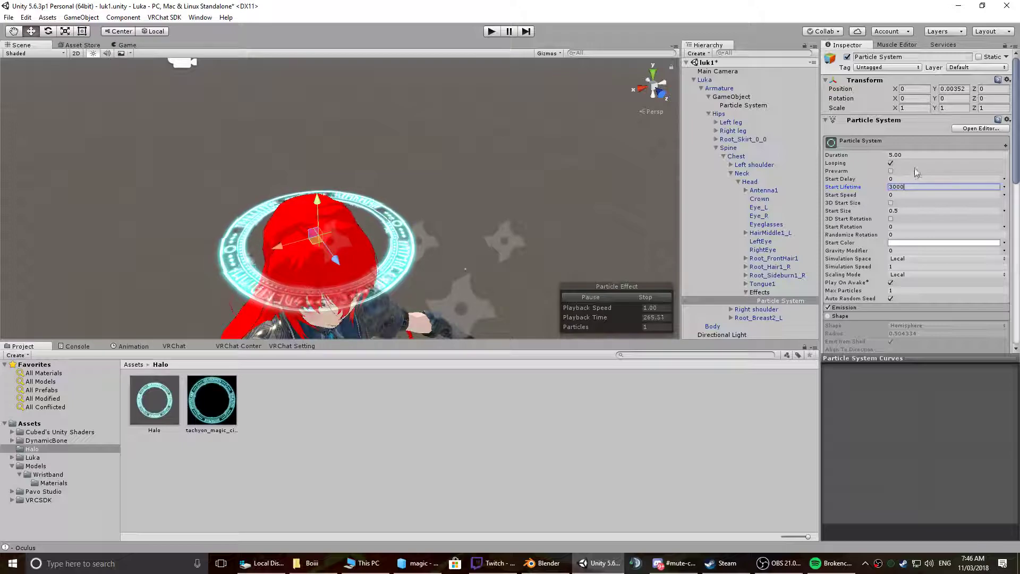
type("300")
key("Return")
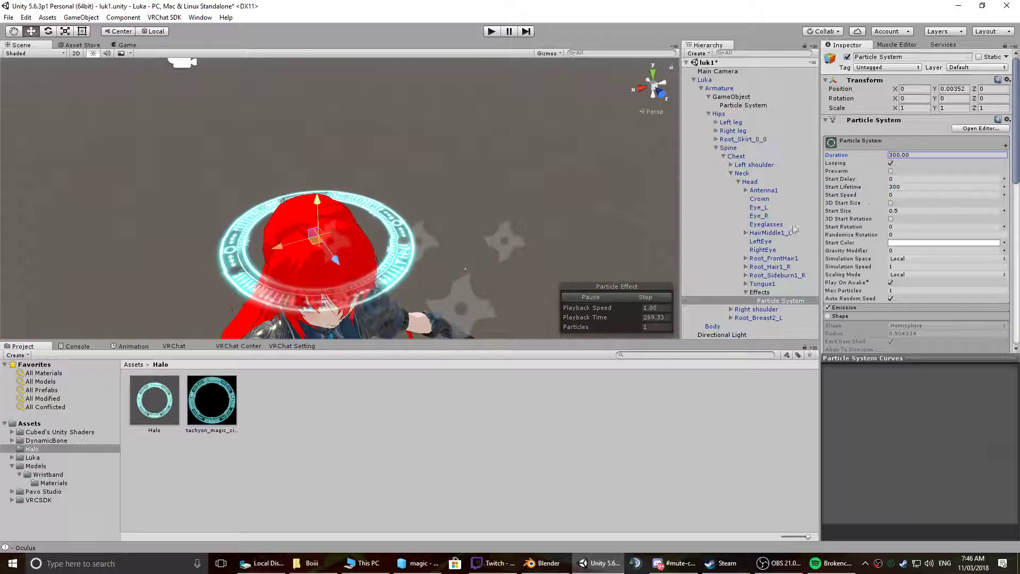
- Examine the rotating halo around the avatar's head from several angles and review its particle system modules
right_click(457, 248)
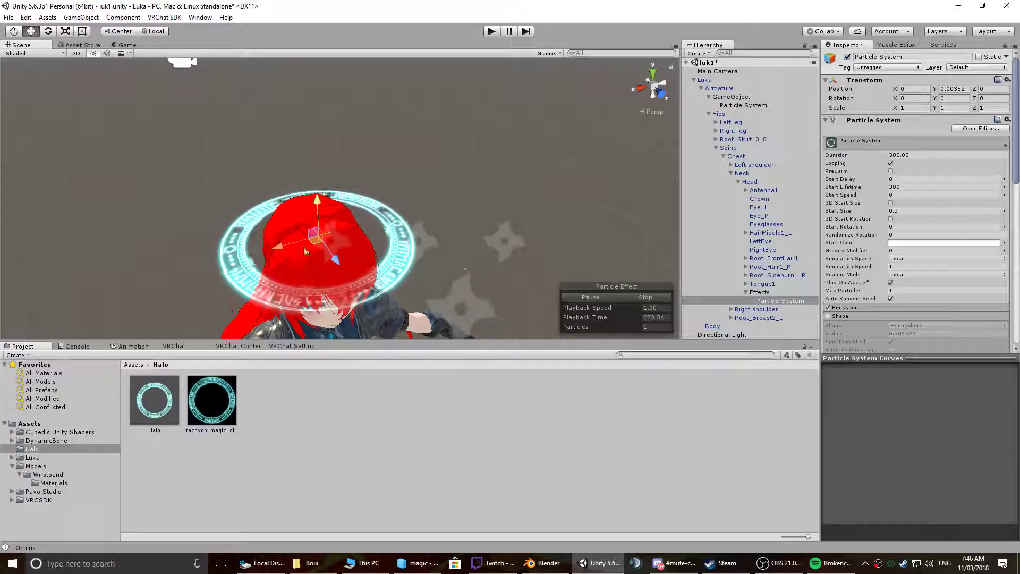
left_click_drag(397, 273, 316, 230, "alt")
middle_click_drag(317, 230, 352, 182)
left_click_drag(351, 183, 474, 275, "alt")
left_click_drag(414, 239, 502, 232, "alt")
left_click(503, 232)
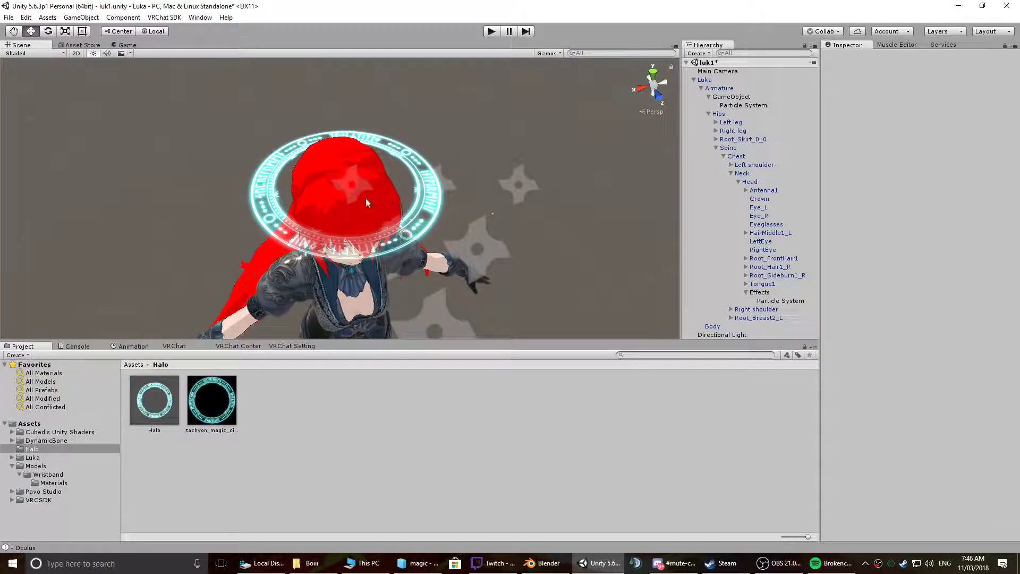
left_click(435, 263)
left_click(380, 200)
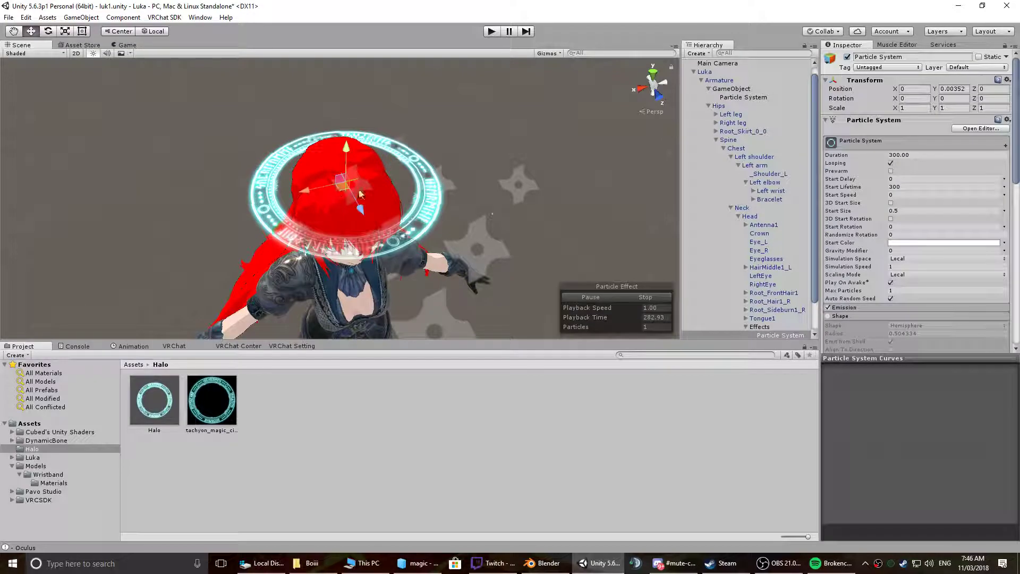
left_click_drag(545, 203, 423, 181, "alt")
scroll(891, 260, "down", 2)
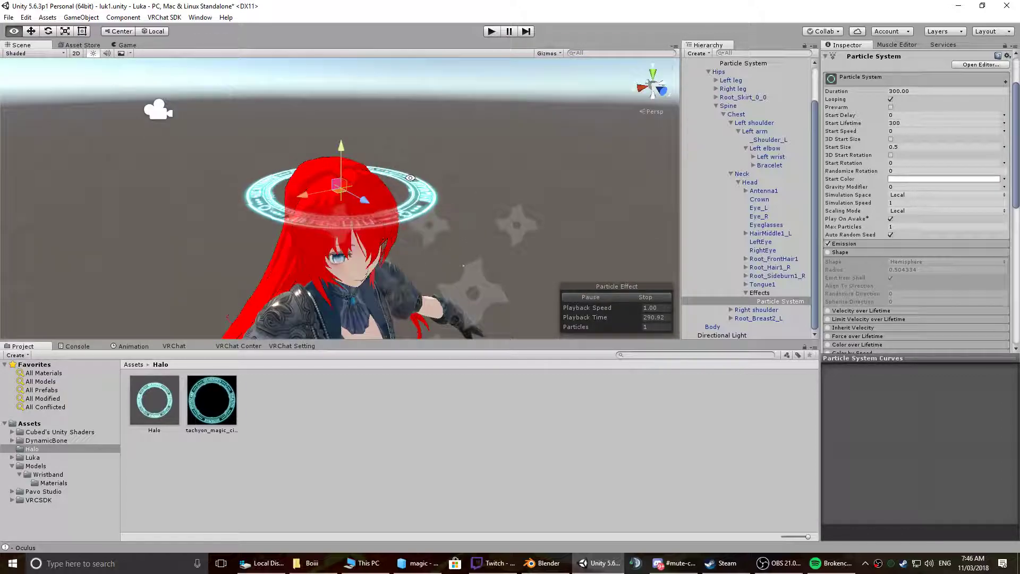
scroll(863, 264, "down", 5)
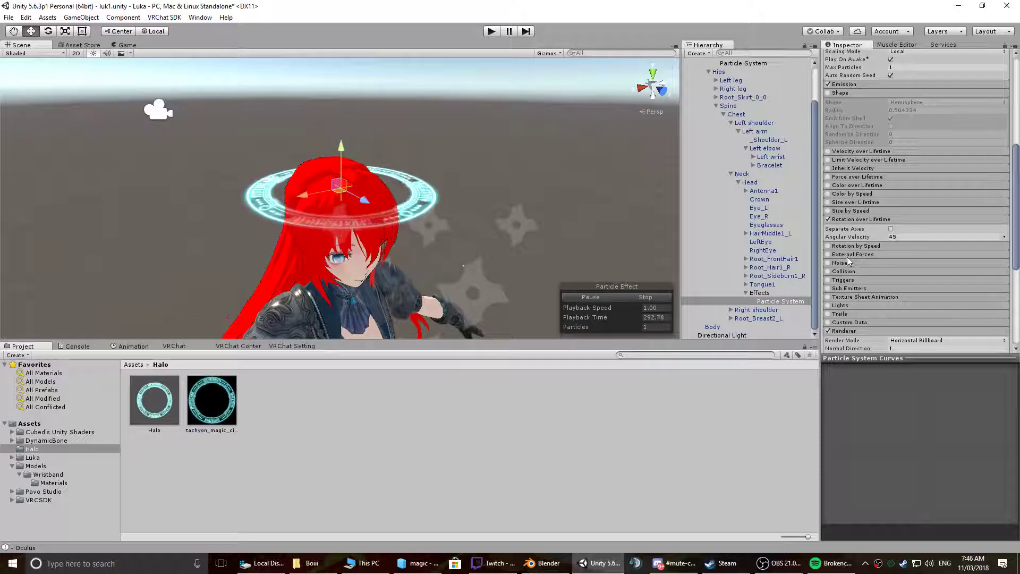
- Switch the halo's Rotation over Lifetime angular velocity to a curve and shape it into a wave with three peaks of similar height
scroll(864, 264, "down", 1)
scroll(853, 274, "down", 1)
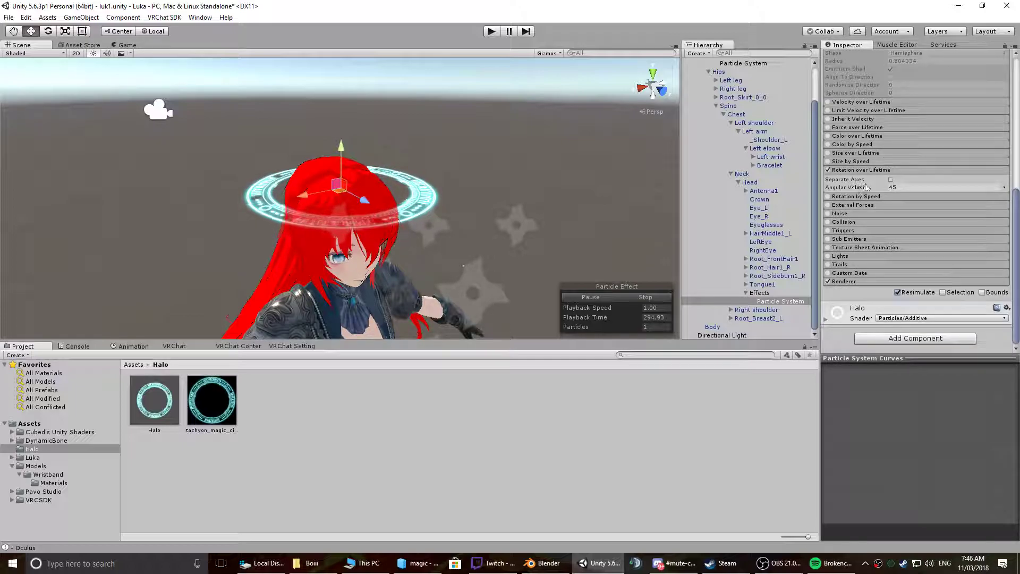
scroll(855, 266, "up", 2)
left_click(861, 234)
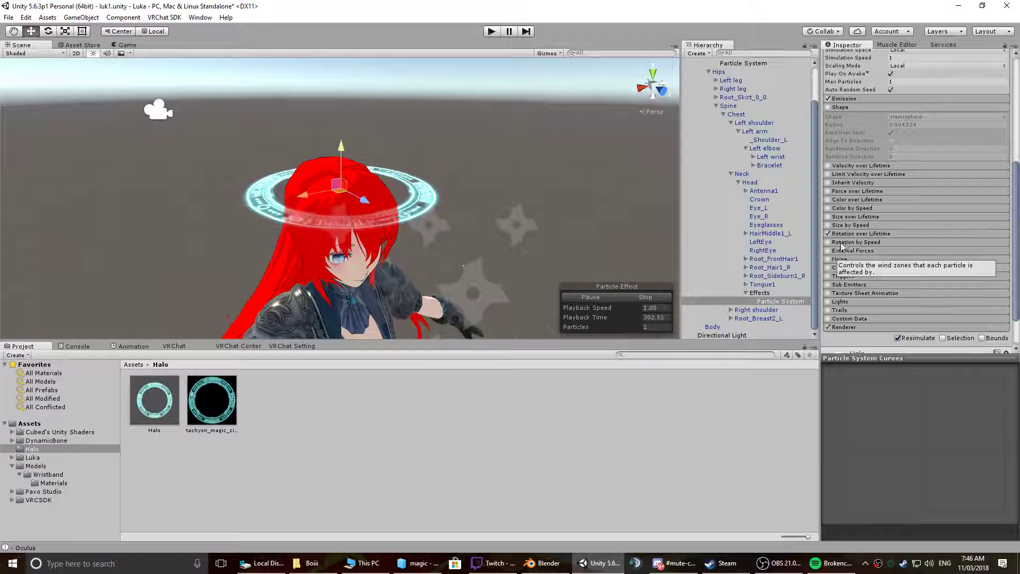
left_click(862, 234)
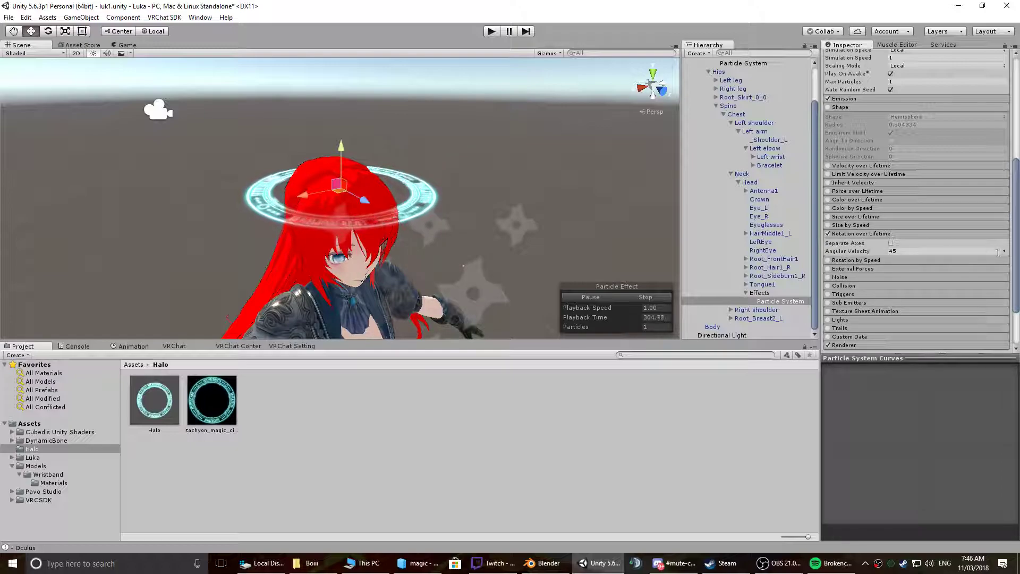
left_click(1005, 251)
left_click(912, 269)
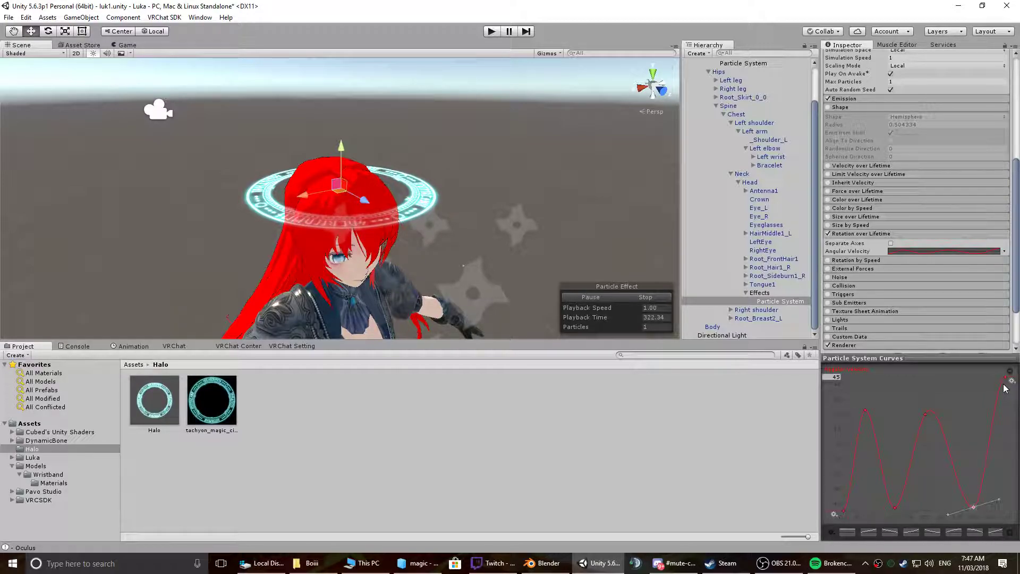
left_click_drag(1008, 381, 1011, 419)
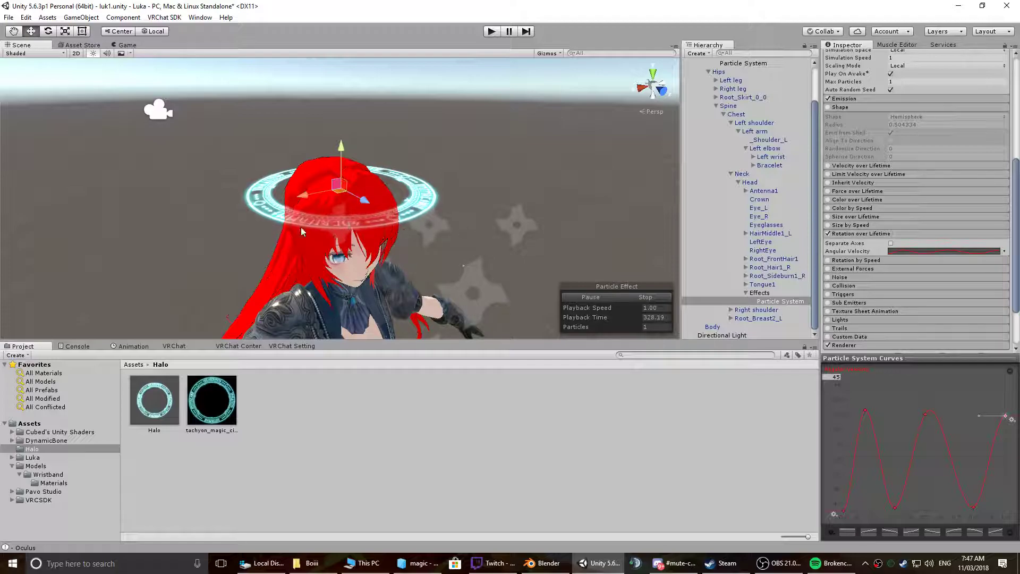
- Set the halo particle system's Start Lifetime to 30 and its Duration to 30
scroll(893, 229, "up", 5)
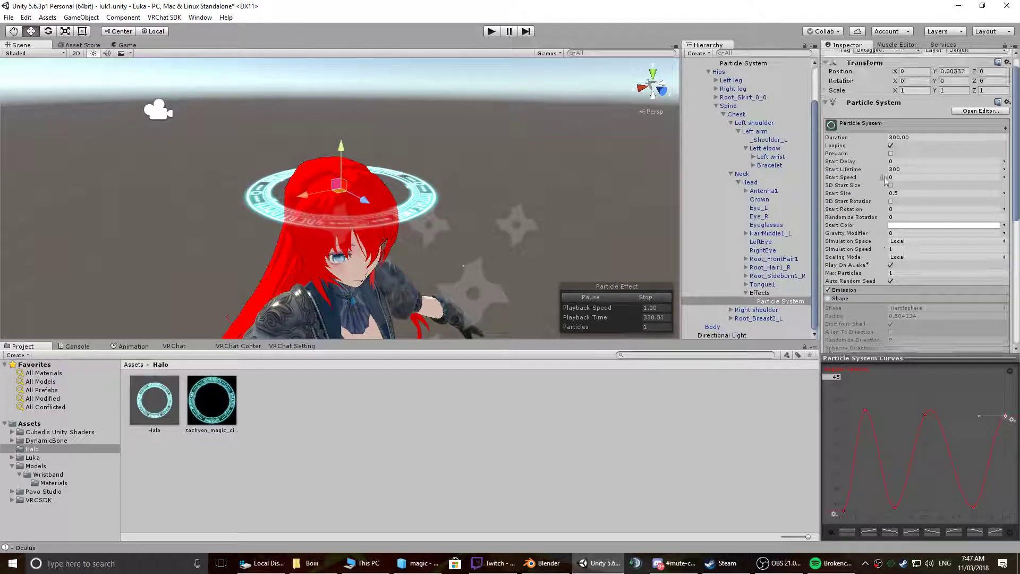
left_click(880, 189)
type("30")
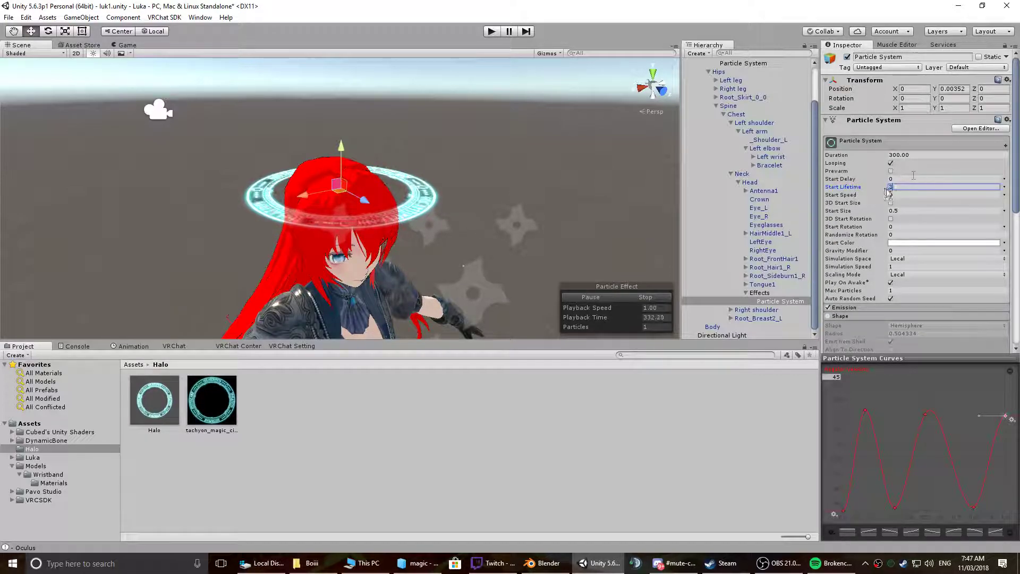
left_click(920, 155)
type("30")
left_click(770, 302)
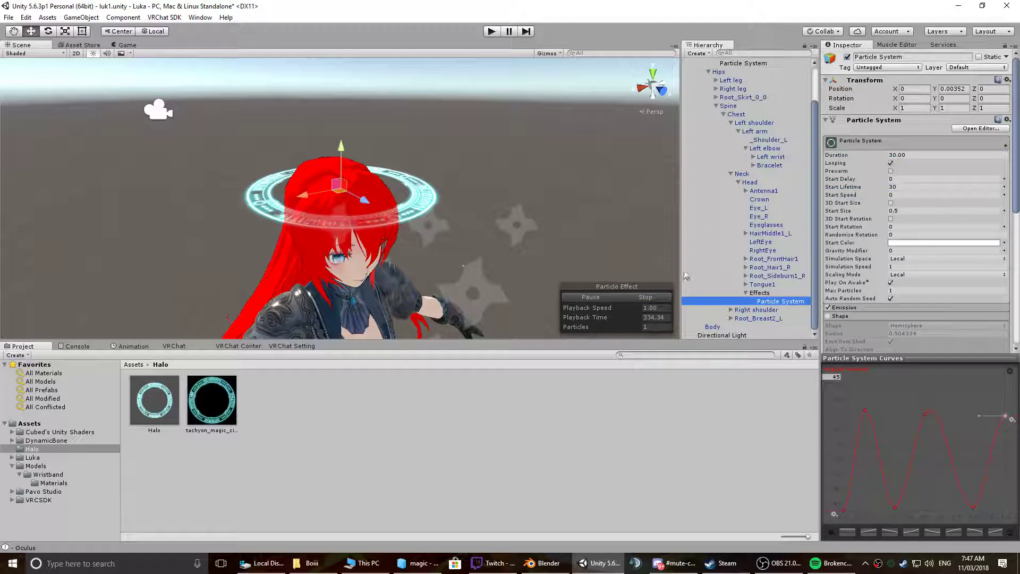
- Edit the middle peak key of the halo's angular velocity curve
left_click_drag(458, 205, 454, 272, "alt")
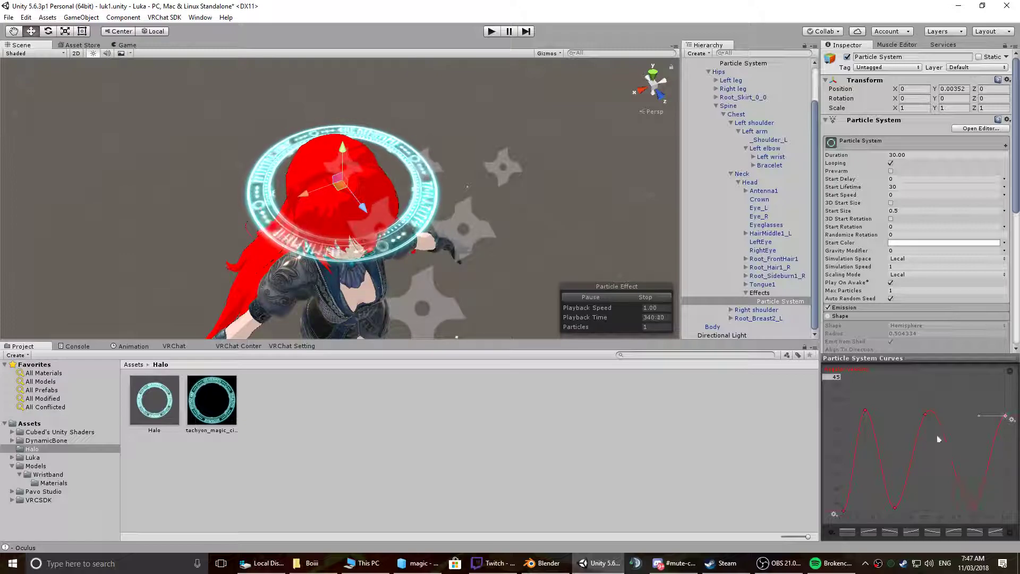
right_click(925, 415)
left_click(938, 432)
left_click(915, 397)
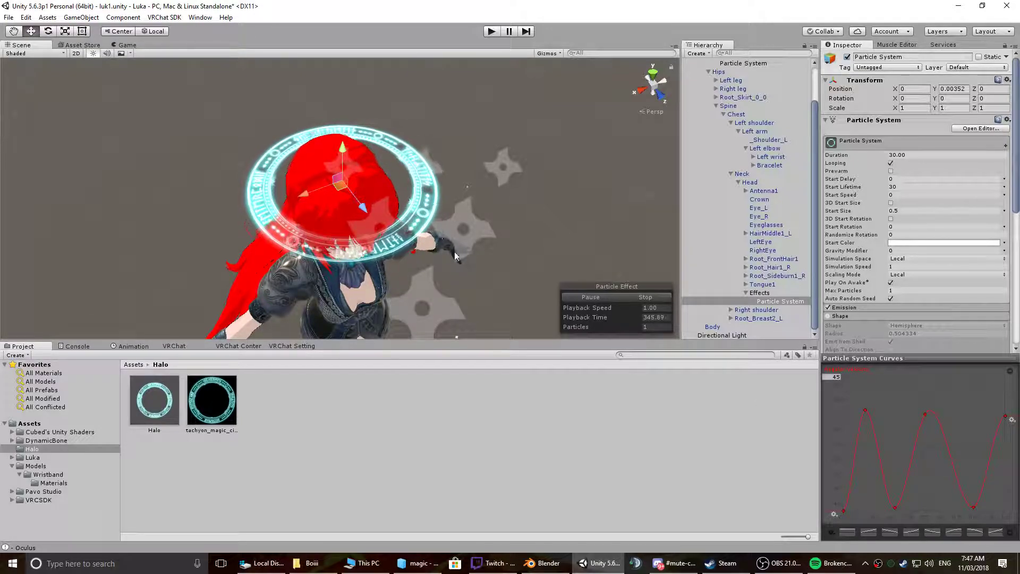
left_click(350, 196)
left_click(350, 177)
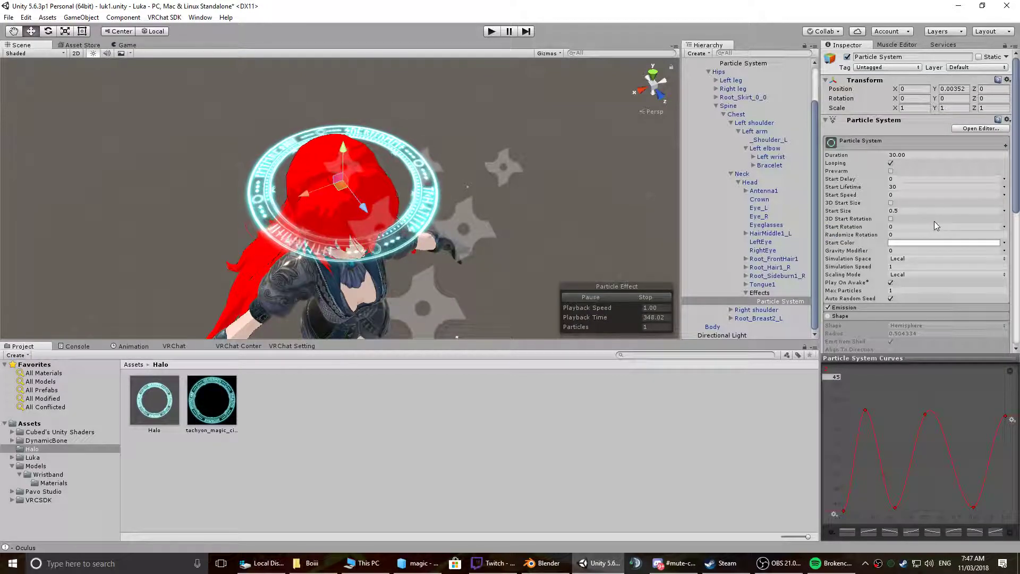
- Try a Randomize Rotation of 1 for the halo particle system and return it to 0
left_click(907, 234)
type("1")
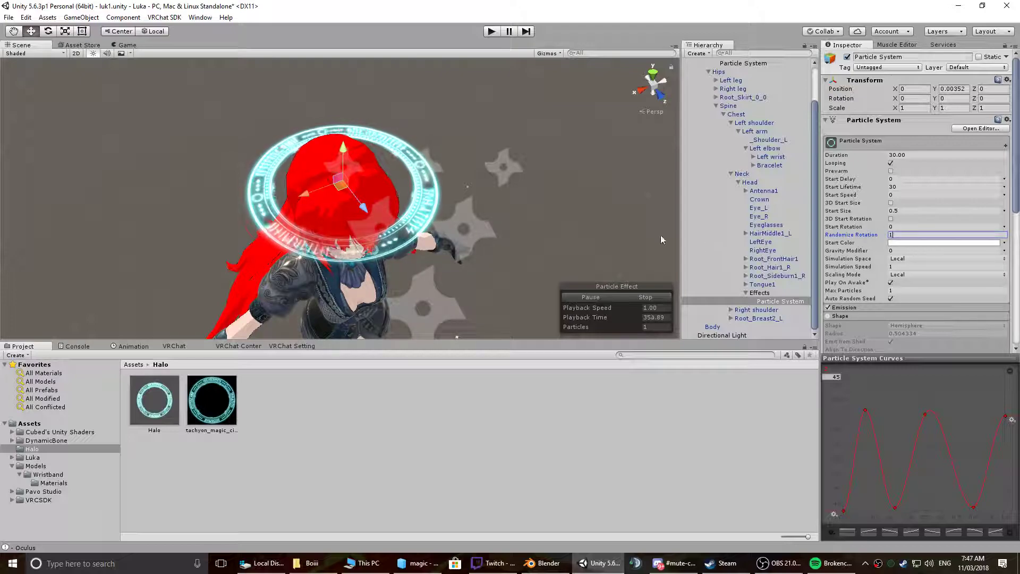
key("BackSpace")
type("0")
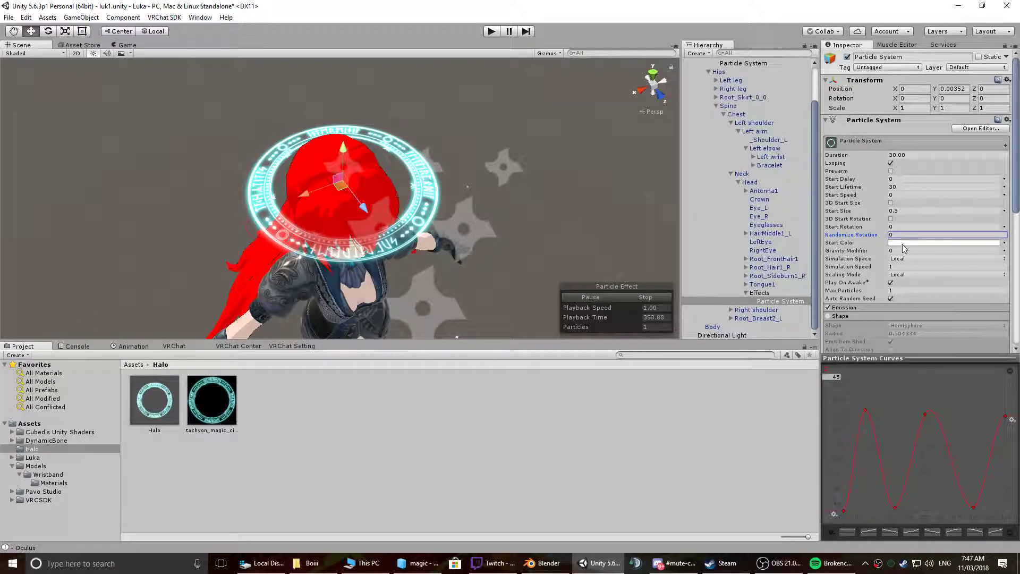
- Set the halo particle system's Start Color to pure red (RGB 255, 0, 0)
left_click(935, 243)
left_click_drag(552, 265, 610, 233)
left_click(211, 414)
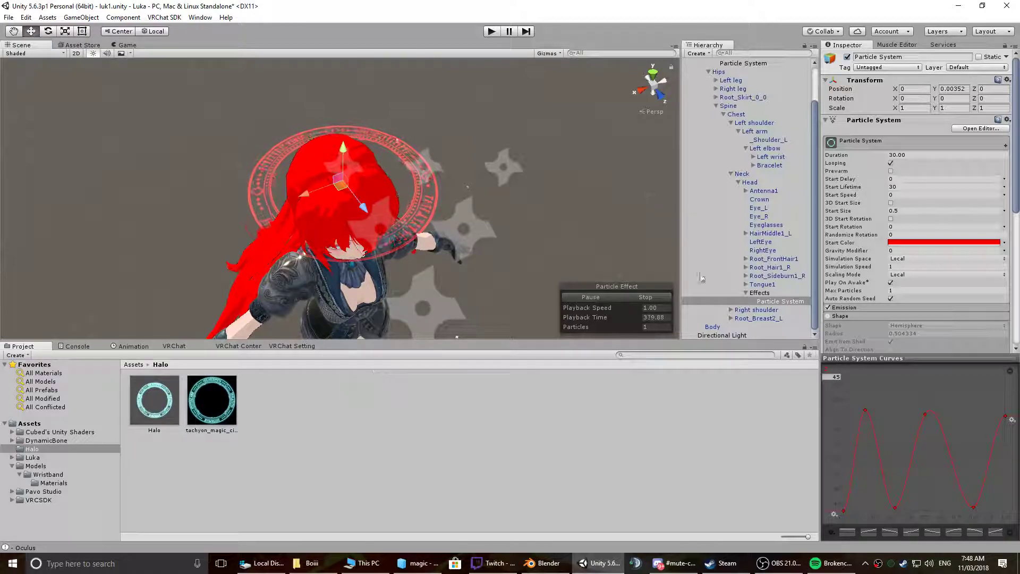
left_click(910, 243)
left_click_drag(586, 259, 612, 238)
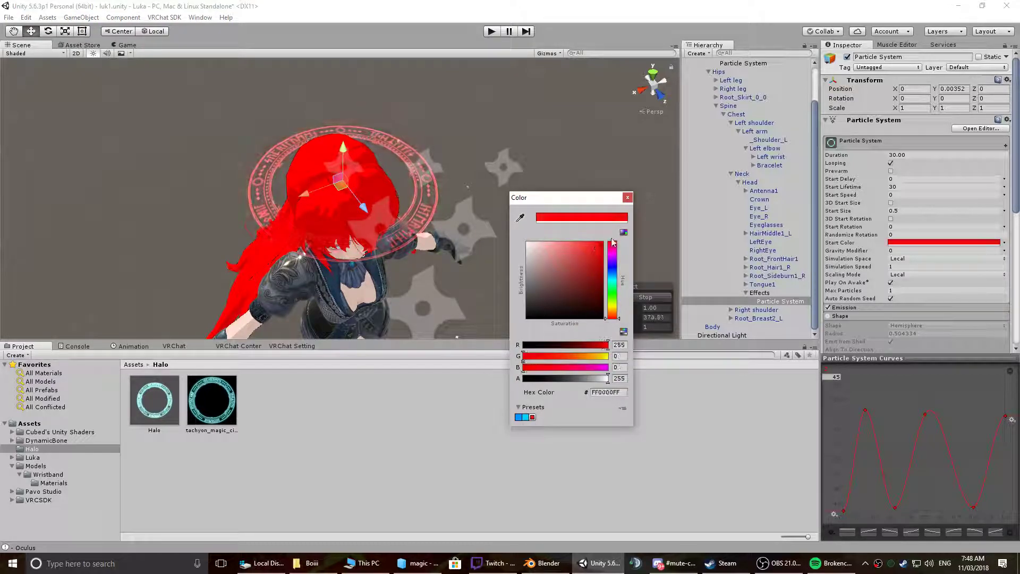
left_click(628, 198)
left_click(991, 243)
left_click_drag(560, 293, 641, 180)
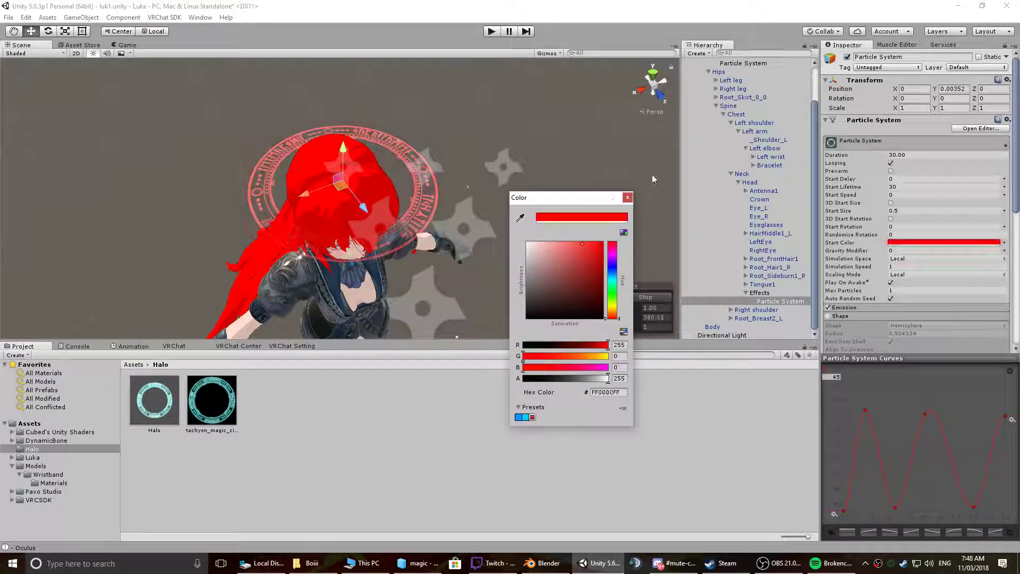
left_click(628, 199)
- Review the halo particle system's remaining modules, including the Lights and Sub Emitters settings
mouse_move(553, 266)
left_mouse_down("alt")
mouse_move(505, 216)
mouse_move(476, 220)
mouse_move(447, 247)
mouse_move(267, 291)
mouse_move(554, 258)
mouse_move(326, 139)
mouse_move(505, 126)
mouse_move(558, 274)
left_mouse_up("alt")
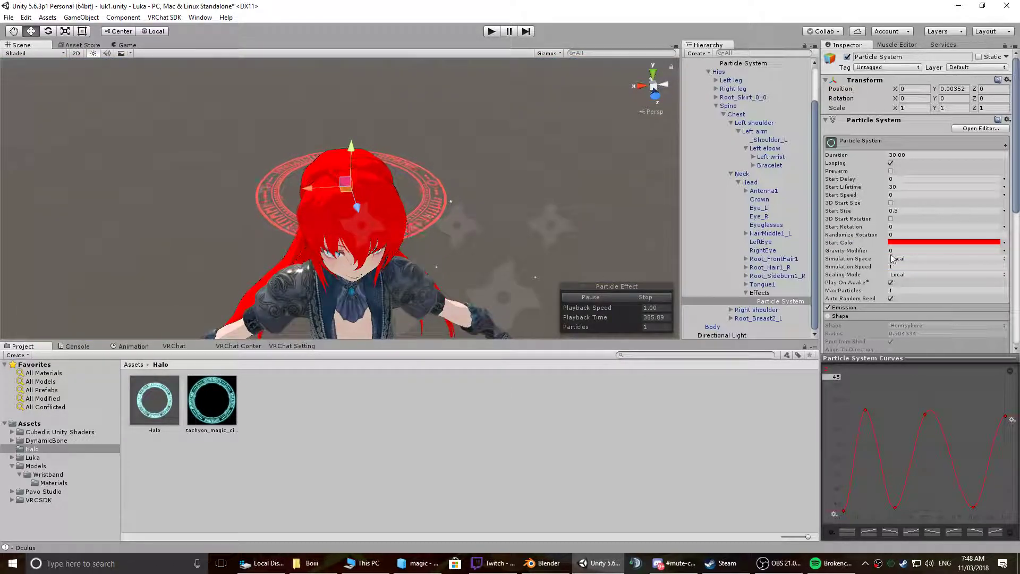
scroll(879, 262, "down", 3)
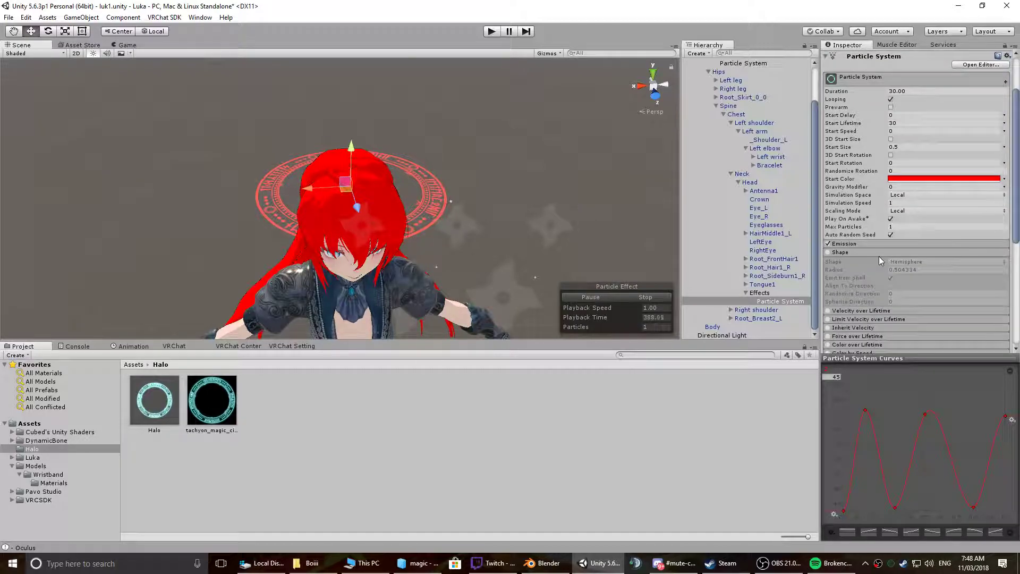
scroll(881, 250, "down", 2)
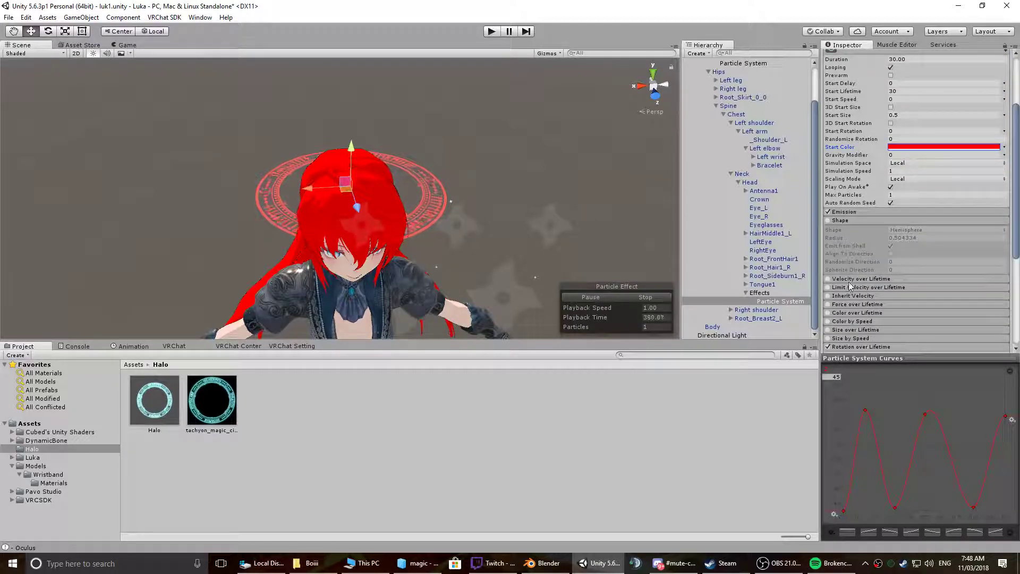
scroll(861, 276, "down", 2)
scroll(862, 276, "down", 2)
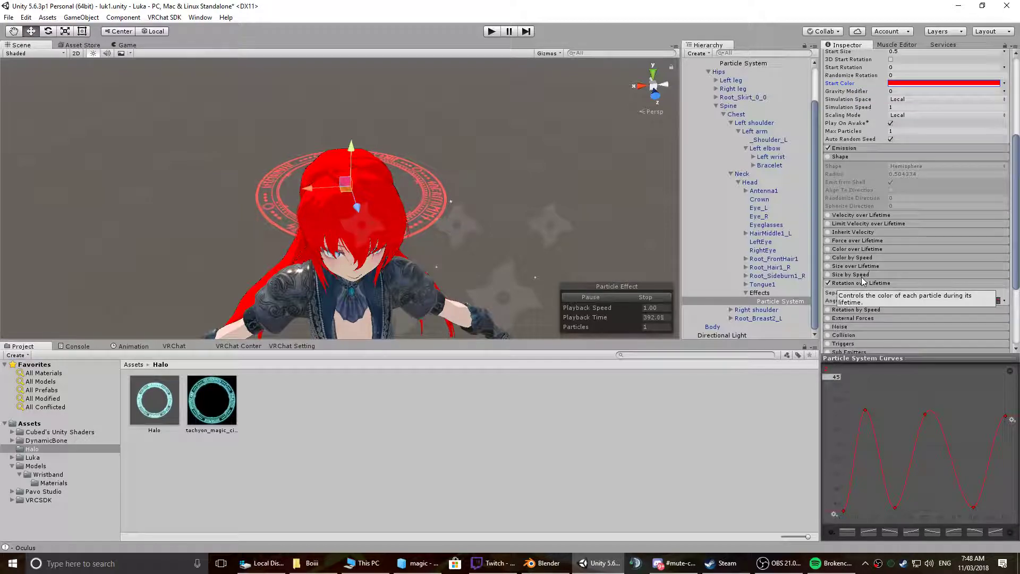
scroll(875, 271, "down", 2)
scroll(876, 276, "down", 2)
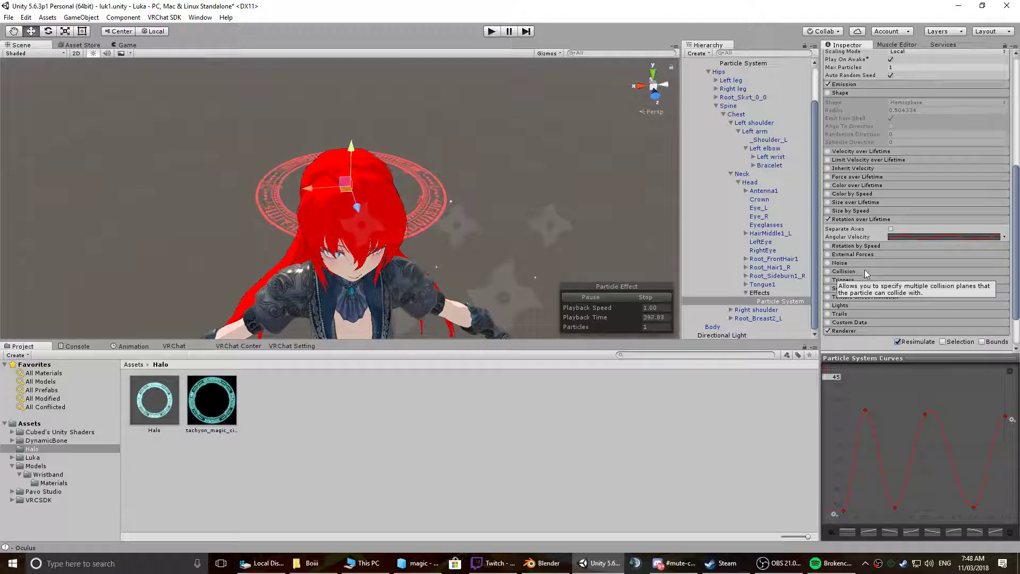
left_click(844, 307)
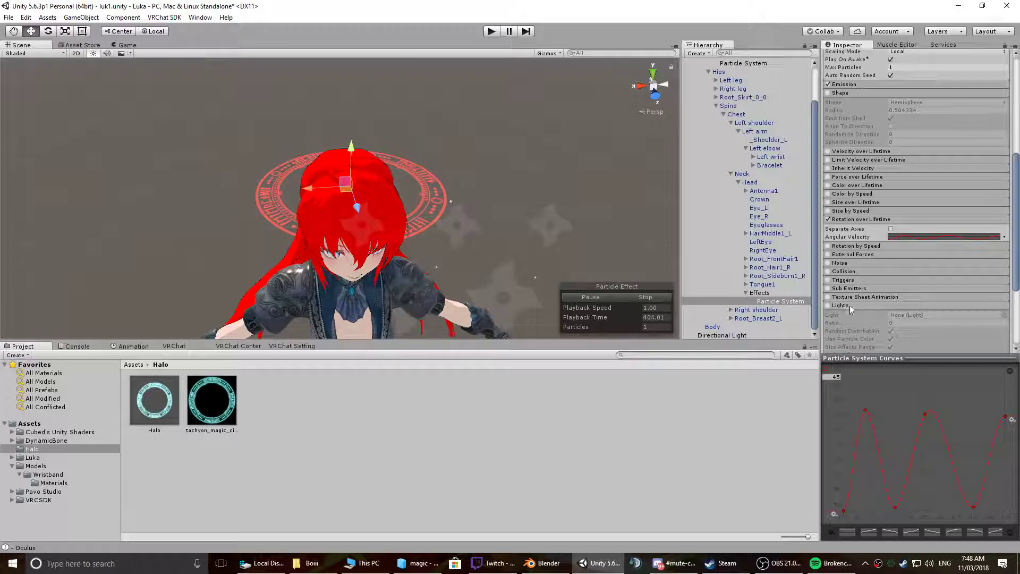
left_click(846, 306)
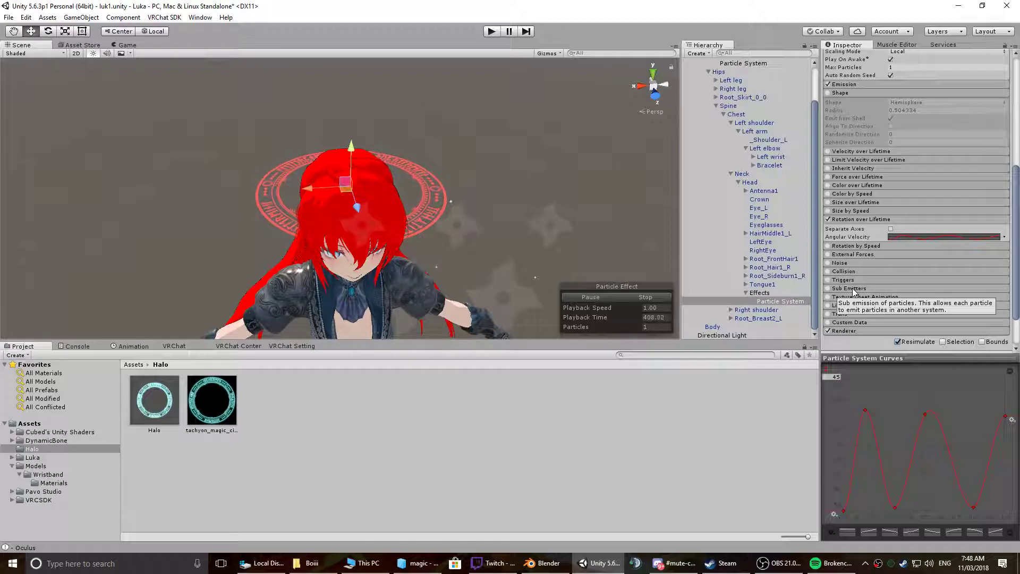
left_click(854, 288)
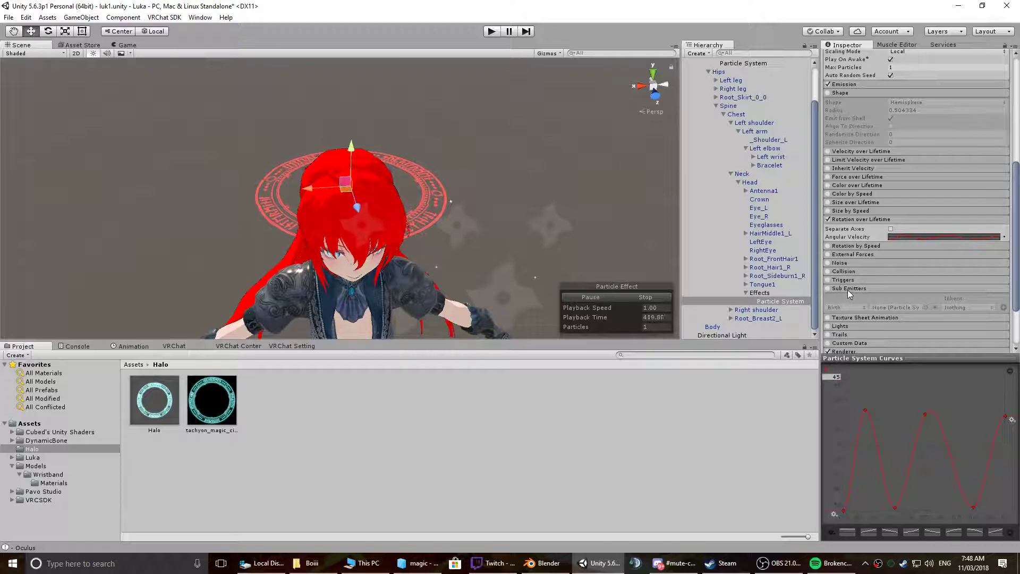
left_click(847, 289)
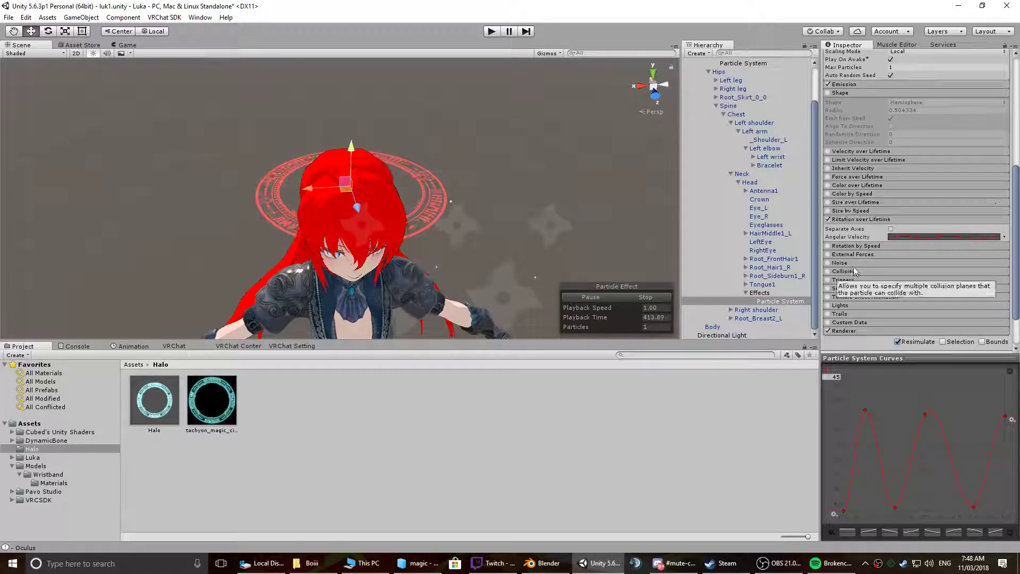
scroll(867, 259, "up", 3)
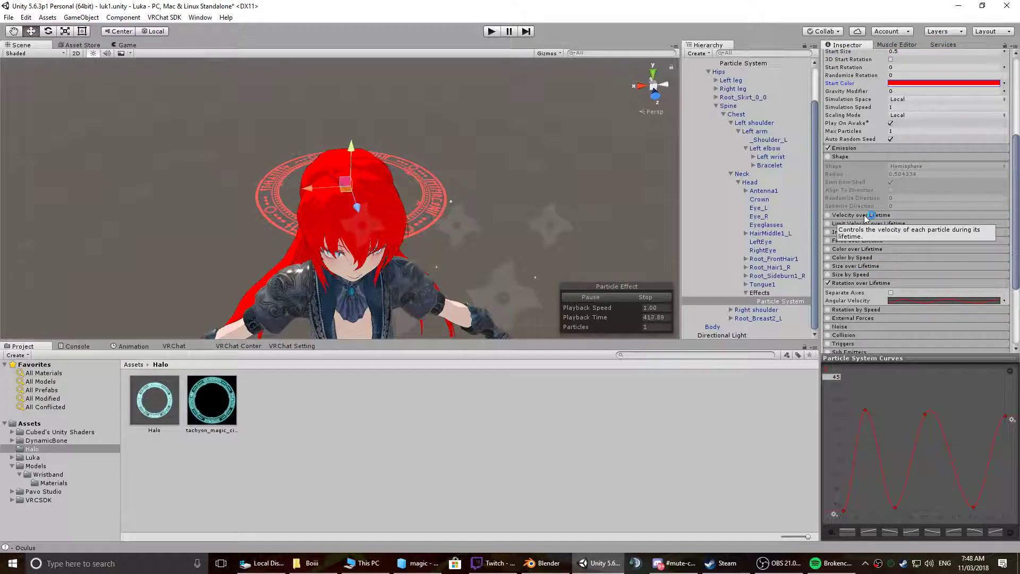
scroll(871, 217, "up", 3)
- Examine the red halo around the avatar from several angles and inspect the Effects object and its particle system under the Head bone
left_click_drag(467, 212, 519, 294, "alt")
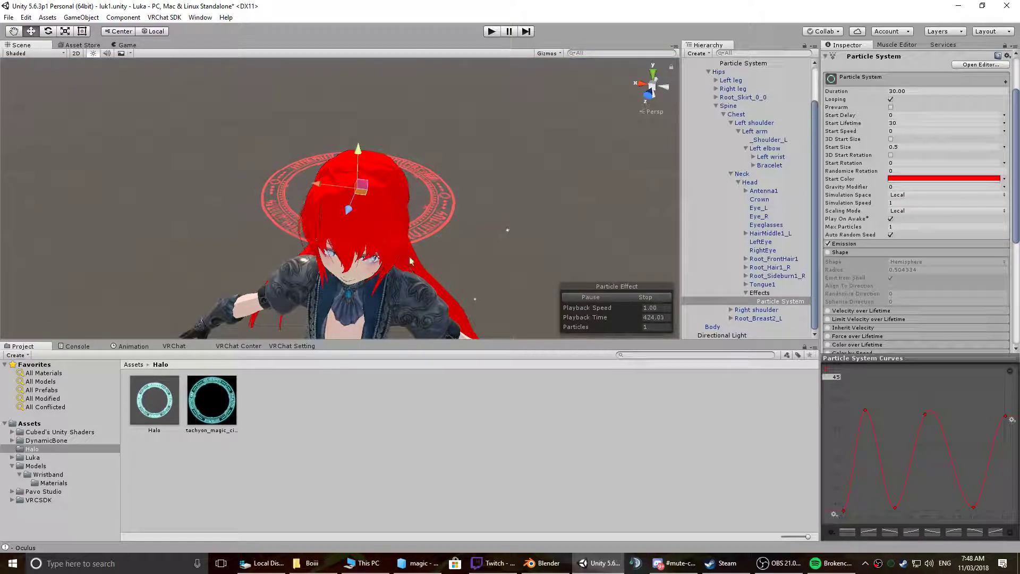
scroll(461, 265, "down", 7)
scroll(461, 266, "up", 4)
left_click_drag(447, 282, 474, 160, "alt")
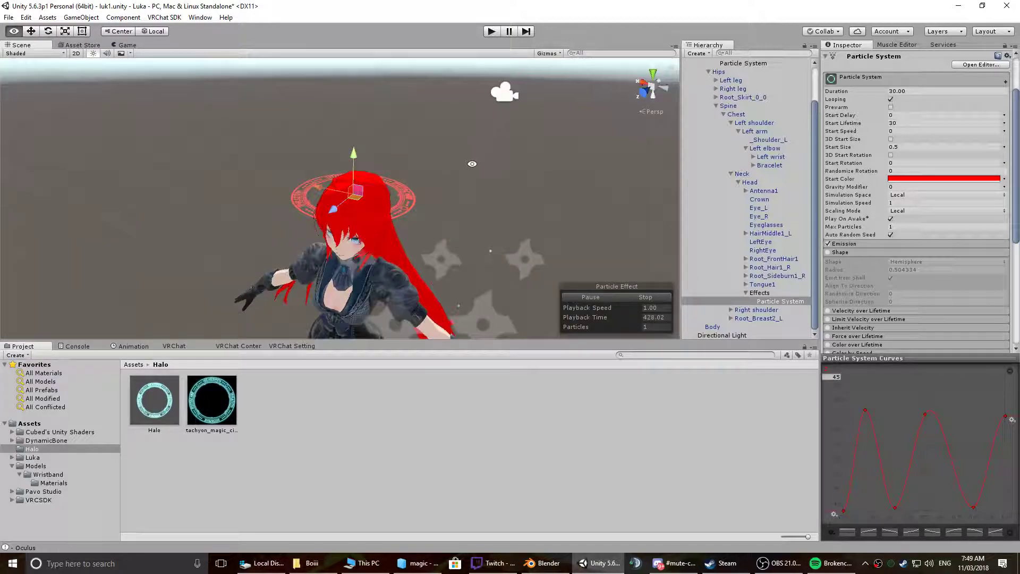
left_click_drag(425, 232, 457, 220, "alt")
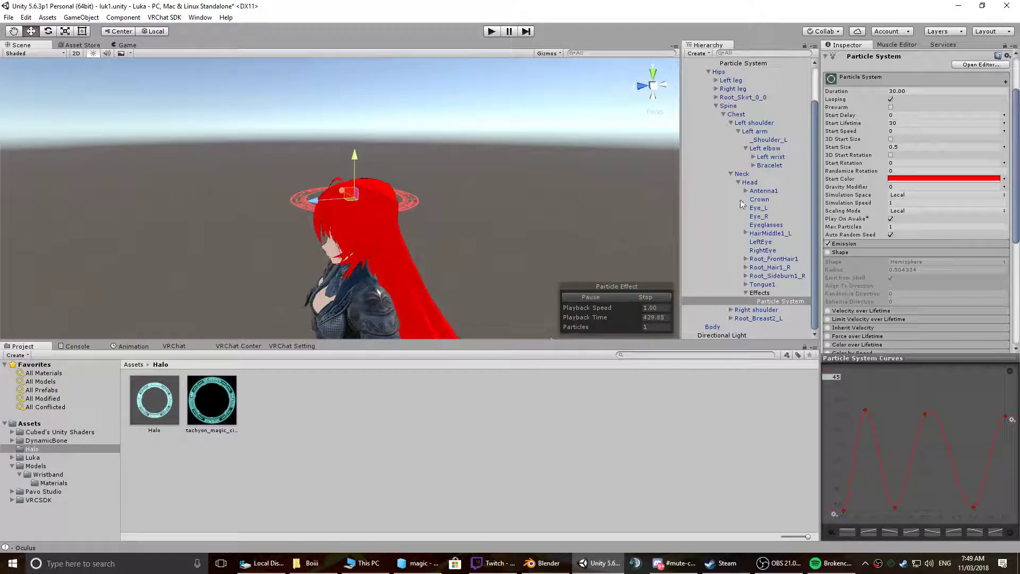
left_click(749, 182)
left_click(775, 302)
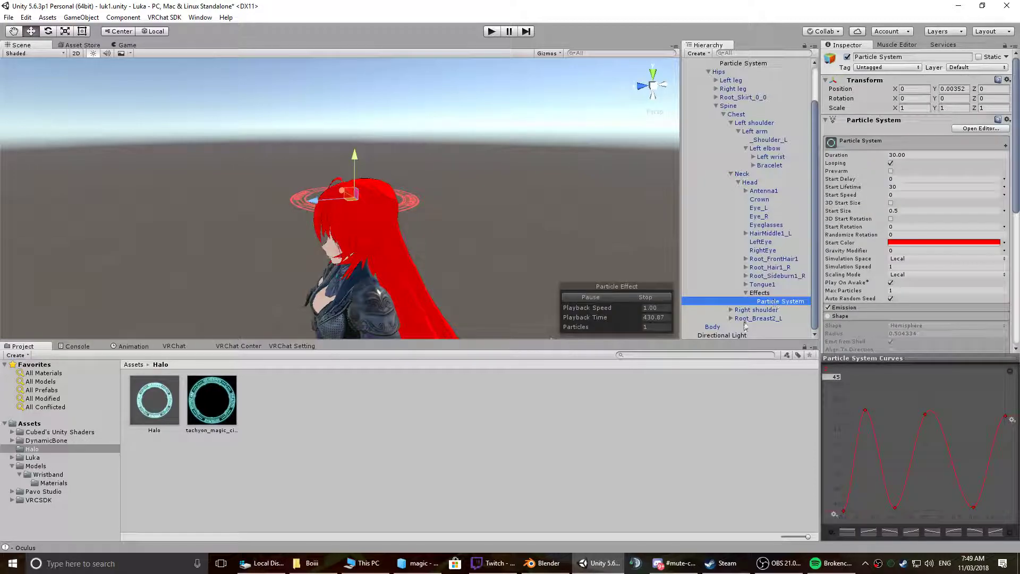
left_click(772, 302)
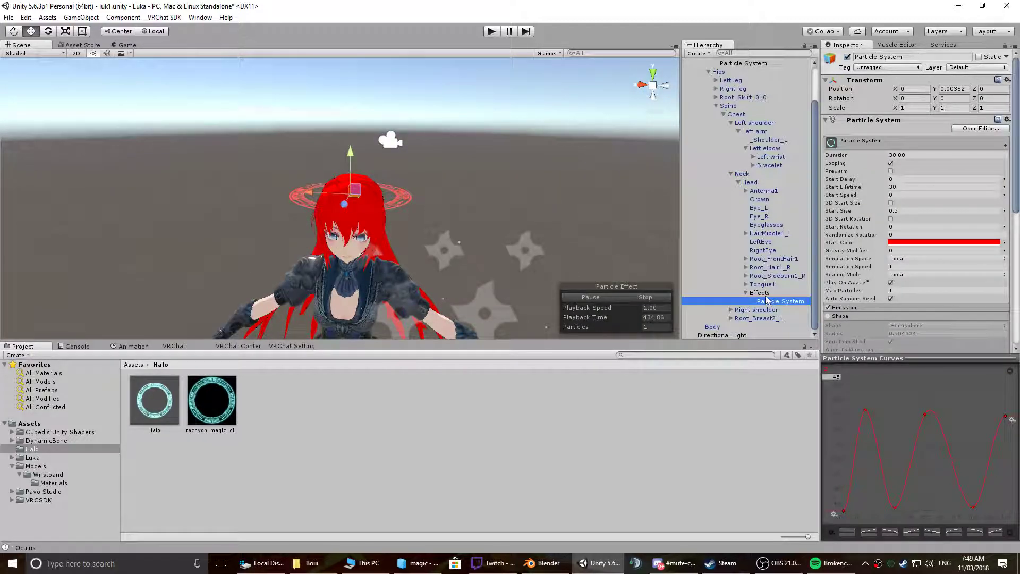
left_click(765, 294)
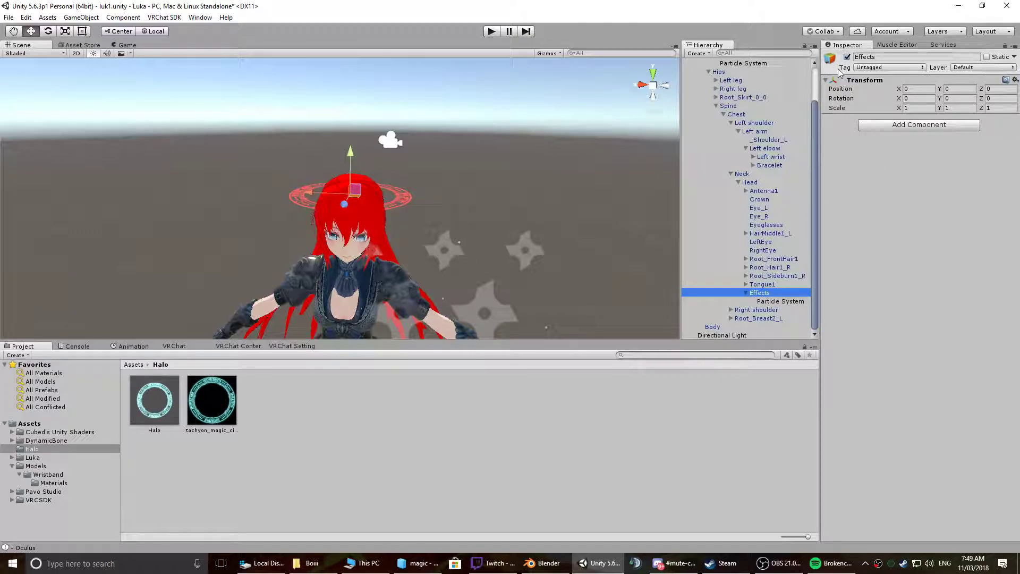
left_click(775, 303)
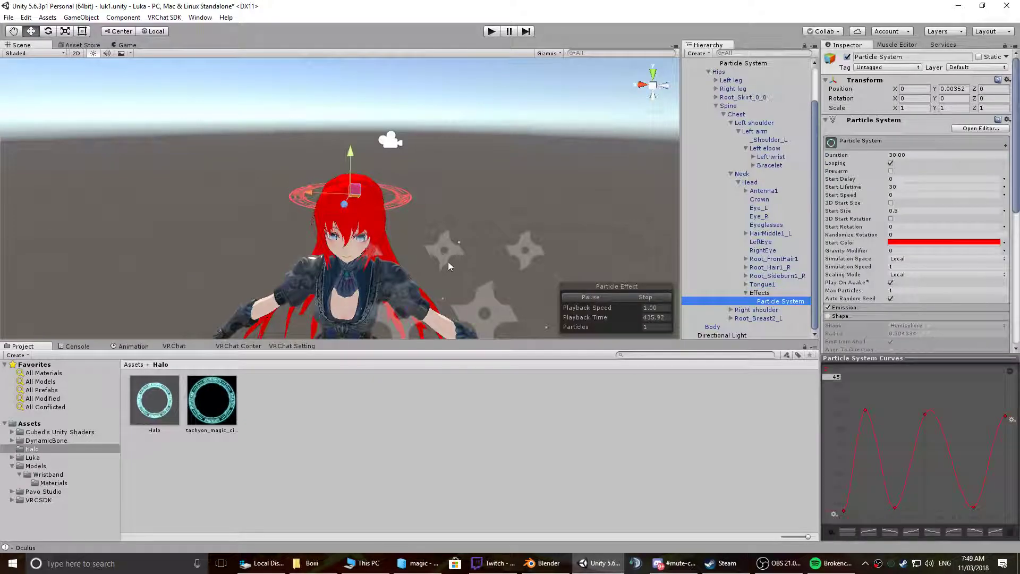
middle_click_drag(435, 248, 420, 169)
left_click_drag(382, 201, 401, 244, "alt")
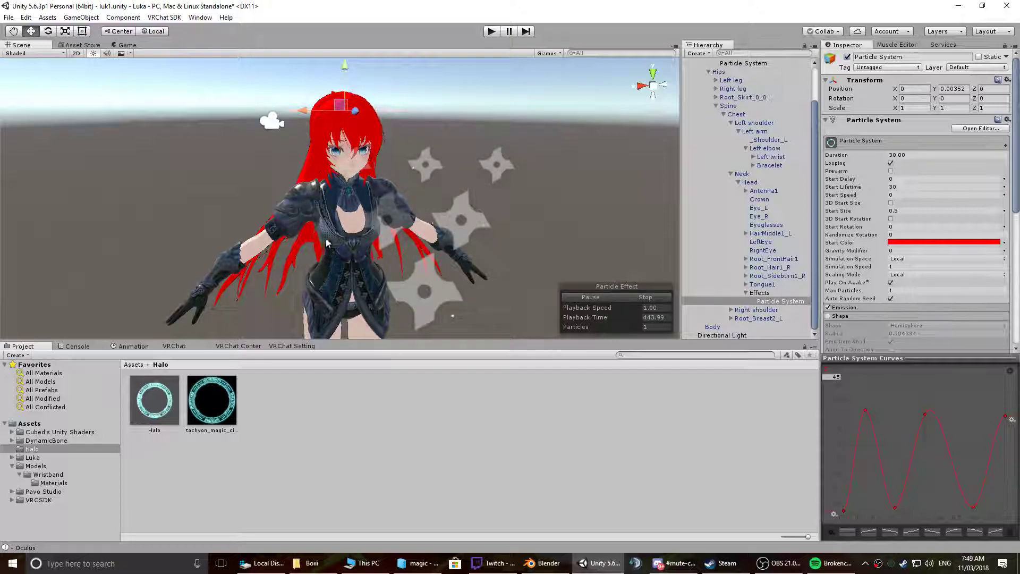
middle_click_drag(357, 214, 369, 215)
left_click_drag(369, 213, 226, 215, "alt")
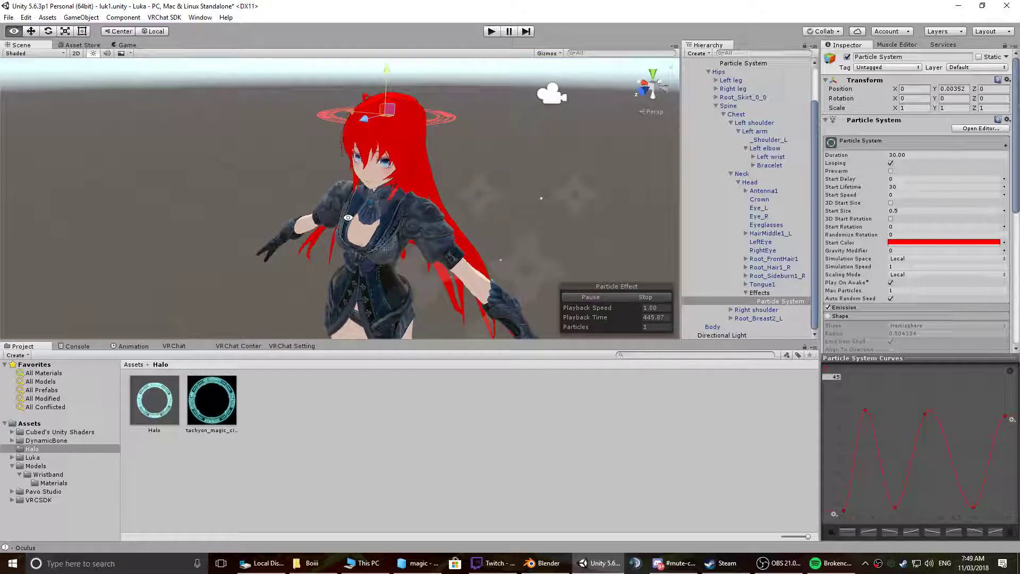
- Collapse the avatar's bone hierarchy and inspect the Rigidbody and Fixed Joint settings of the existing GameObject under Armature
middle_click_drag(371, 213, 412, 216)
left_click_drag(412, 216, 512, 225, "alt")
middle_click_drag(442, 202, 387, 250)
left_click_drag(388, 250, 325, 249, "alt")
scroll(733, 224, "up", 3)
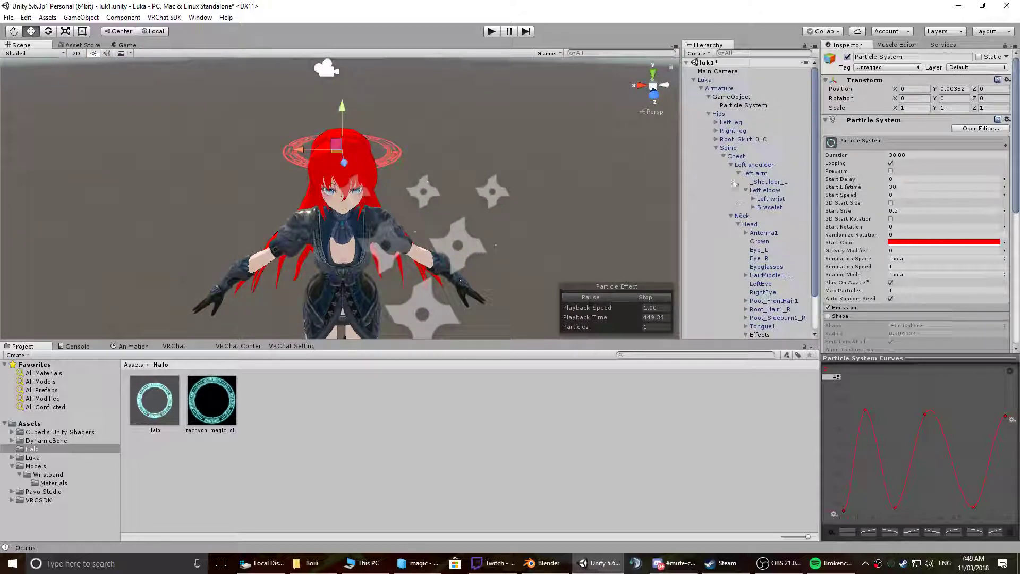
left_click(716, 148)
left_click(709, 97)
left_click(708, 105)
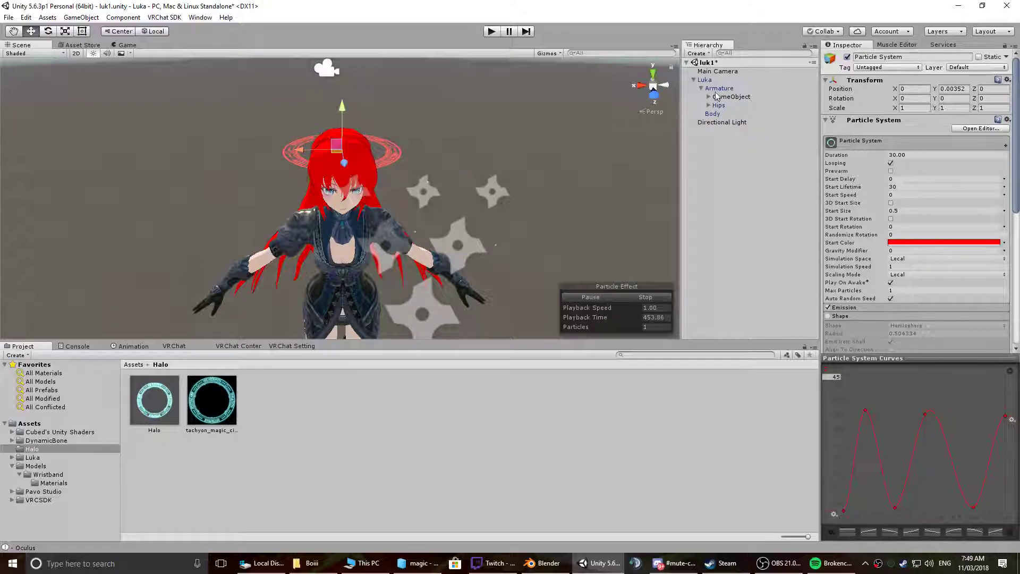
left_click(718, 89)
left_click(709, 97)
left_click(731, 97)
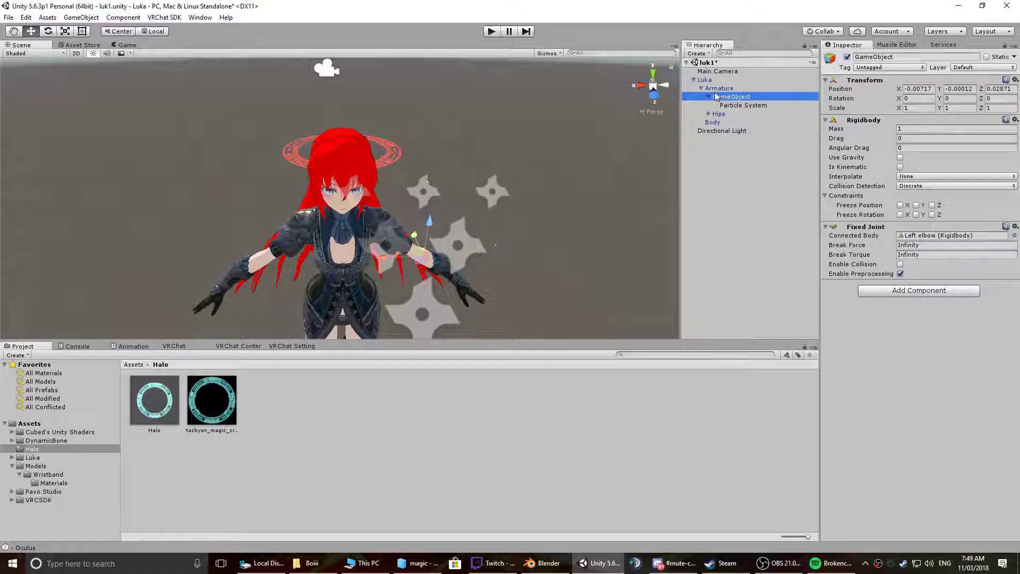
- Examine the existing GameObject's particle system around the avatar's left arm from the front and the side
scroll(533, 198, "up", 5)
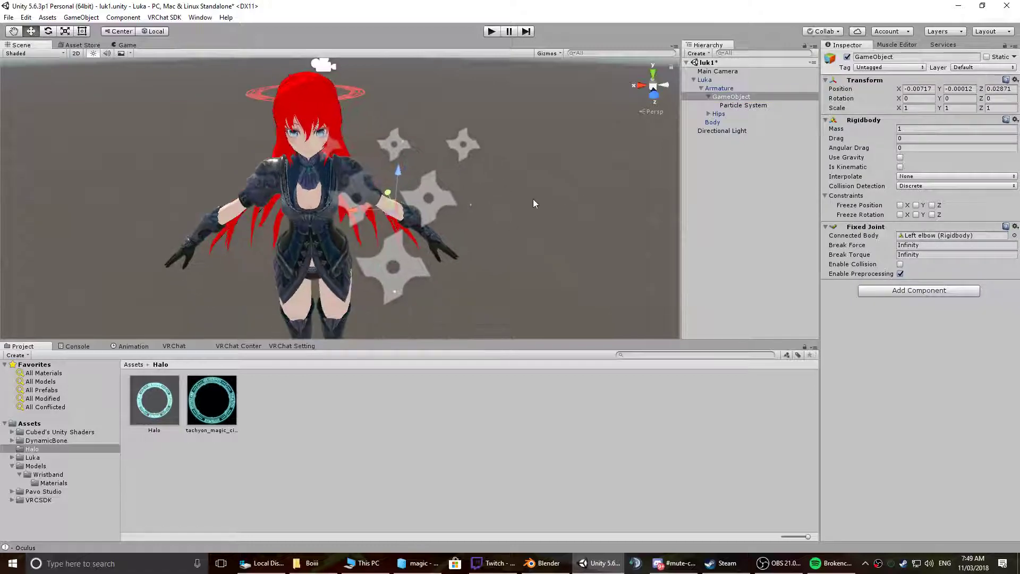
left_click(742, 106)
left_click_drag(540, 221, 636, 234, "alt")
middle_click_drag(500, 217, 431, 218)
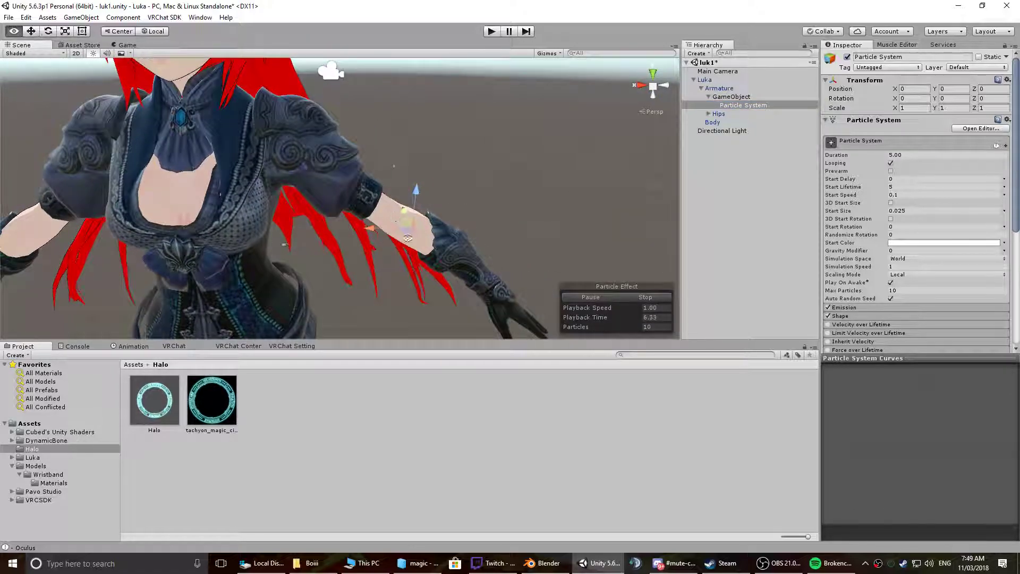
left_click_drag(535, 219, 460, 236, "alt")
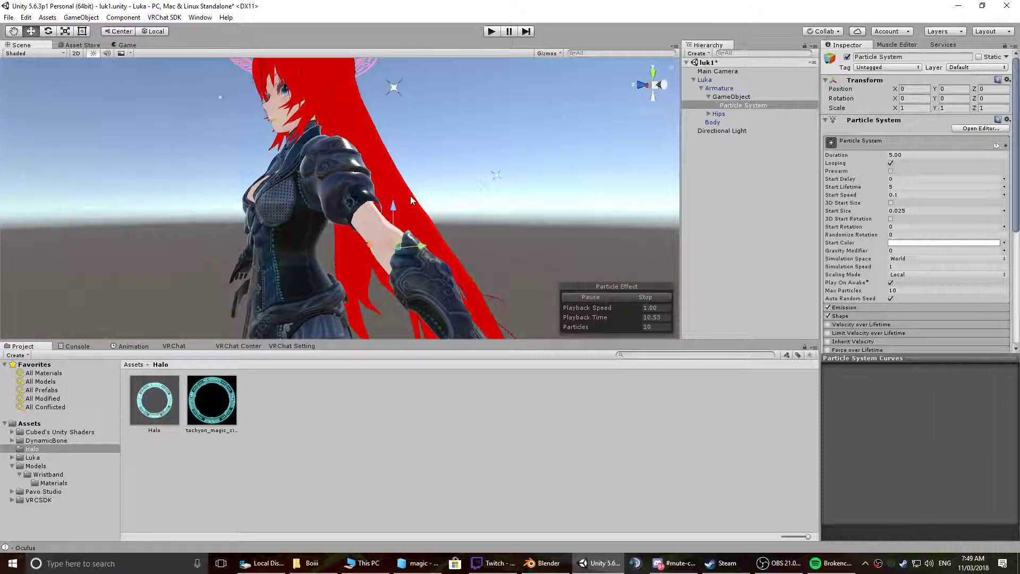
middle_click_drag(458, 248, 424, 235)
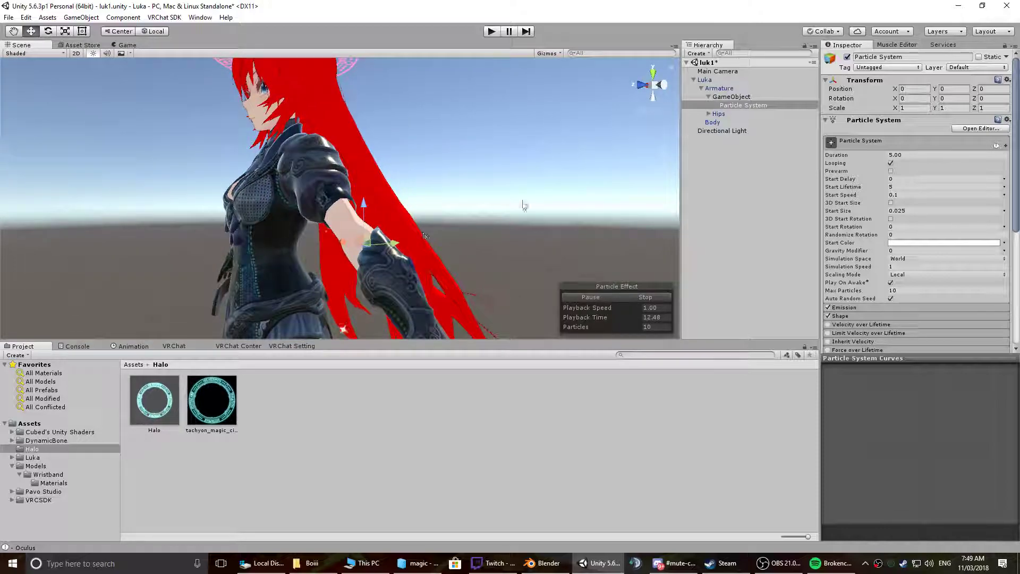
left_click(733, 97)
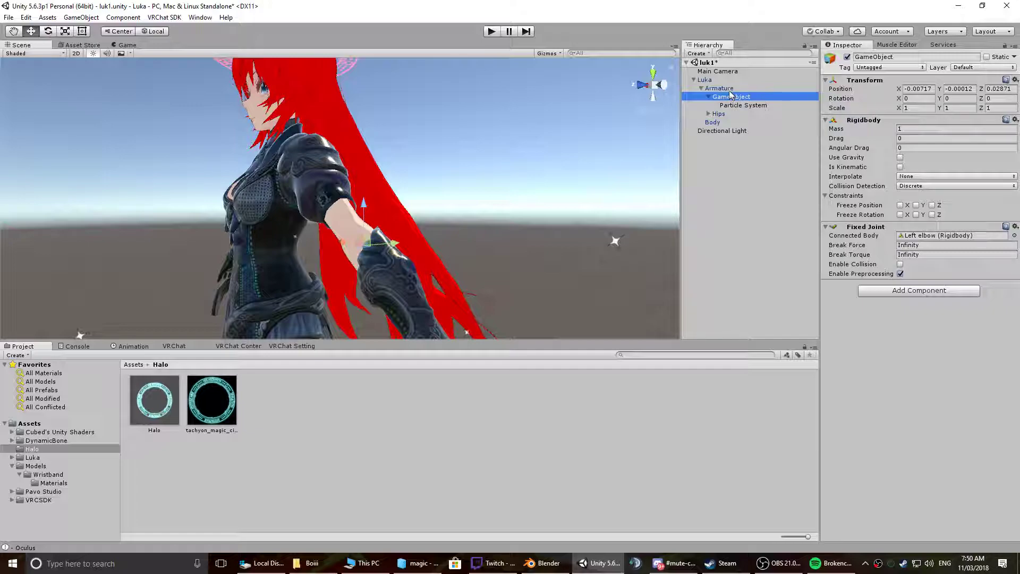
- Create an empty object under Armature and rename it MemeObject
left_click(731, 90)
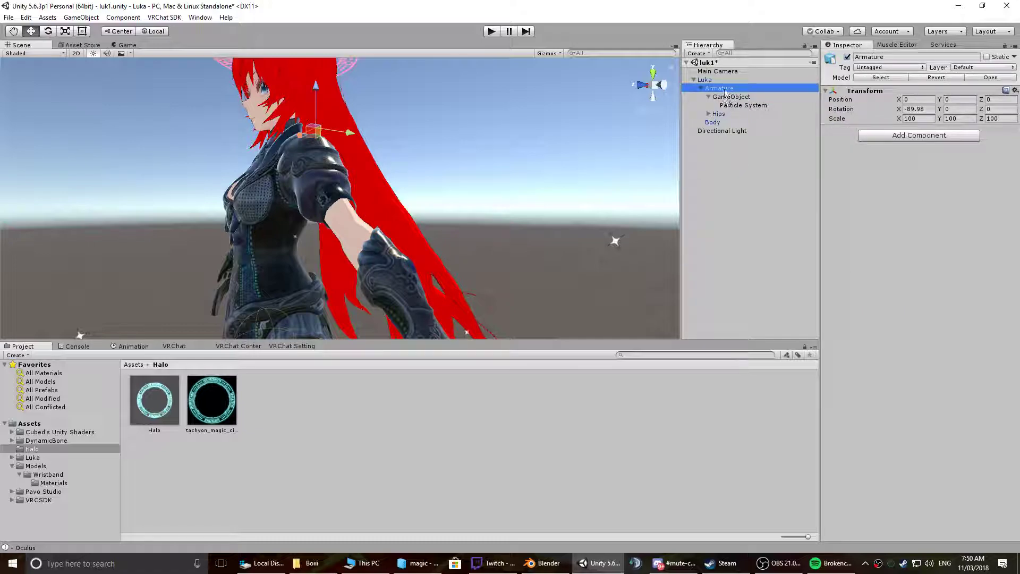
right_click(722, 92)
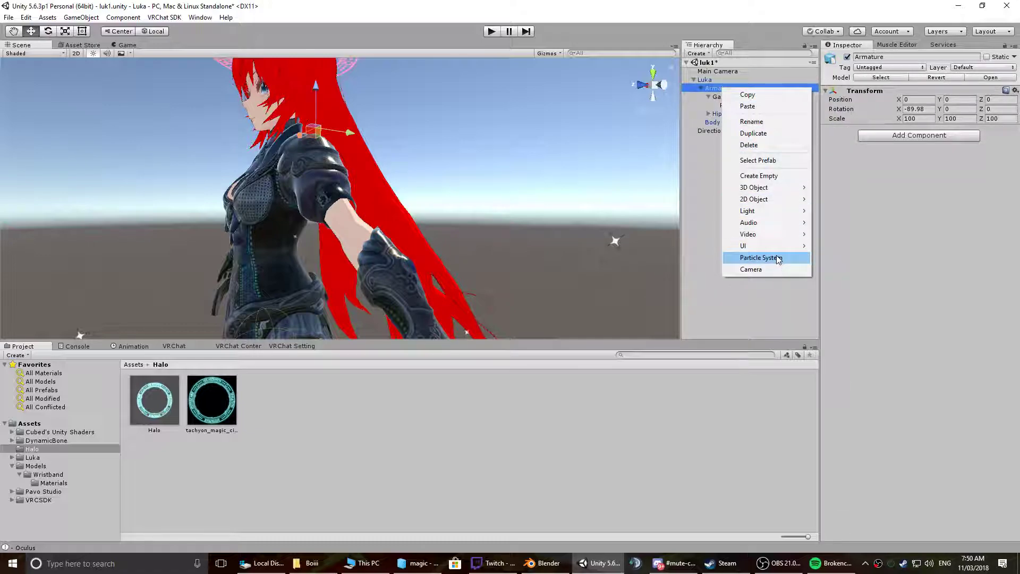
left_click(760, 175)
left_click_drag(736, 122, 736, 94)
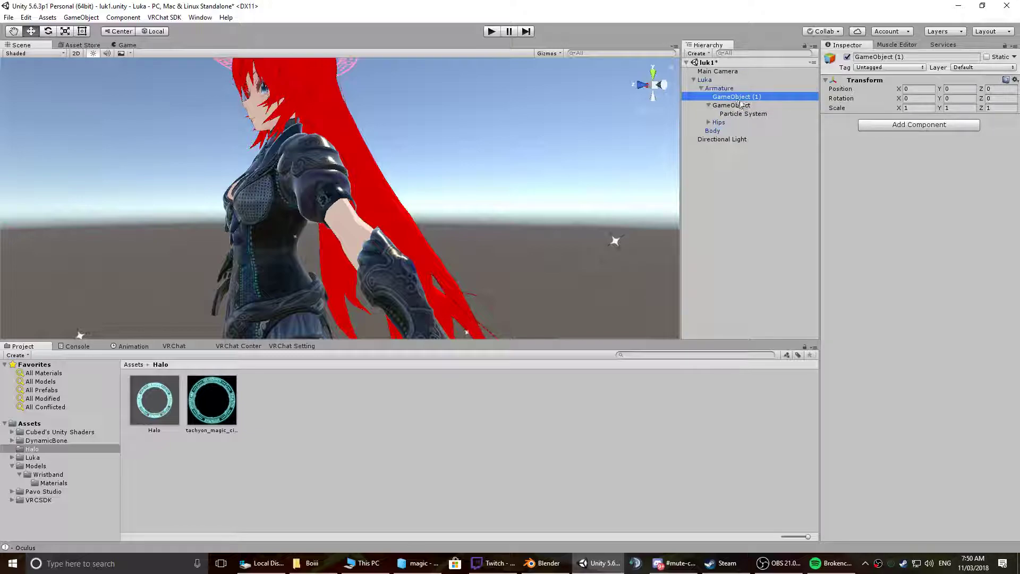
left_click(752, 98)
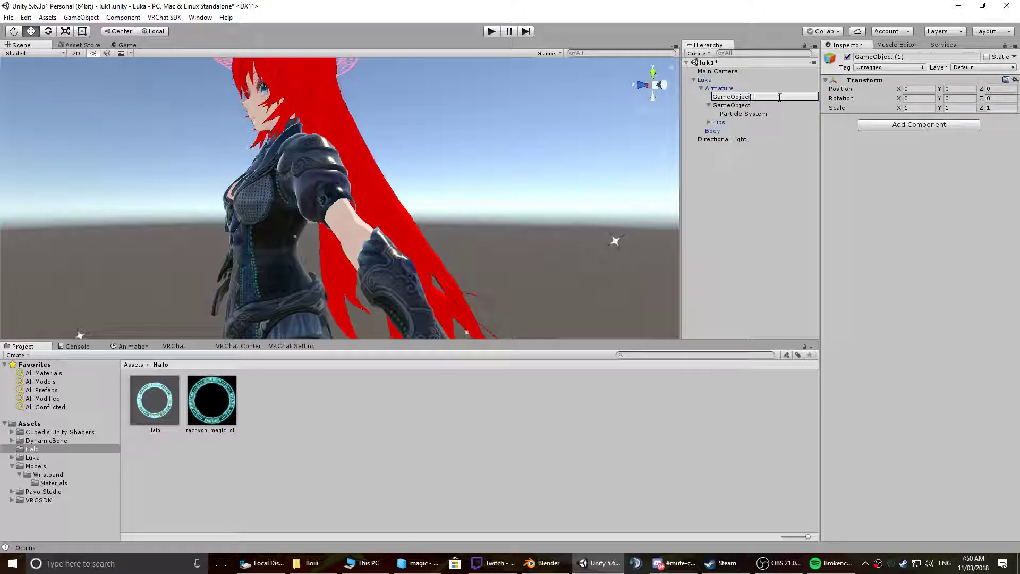
key("Return")
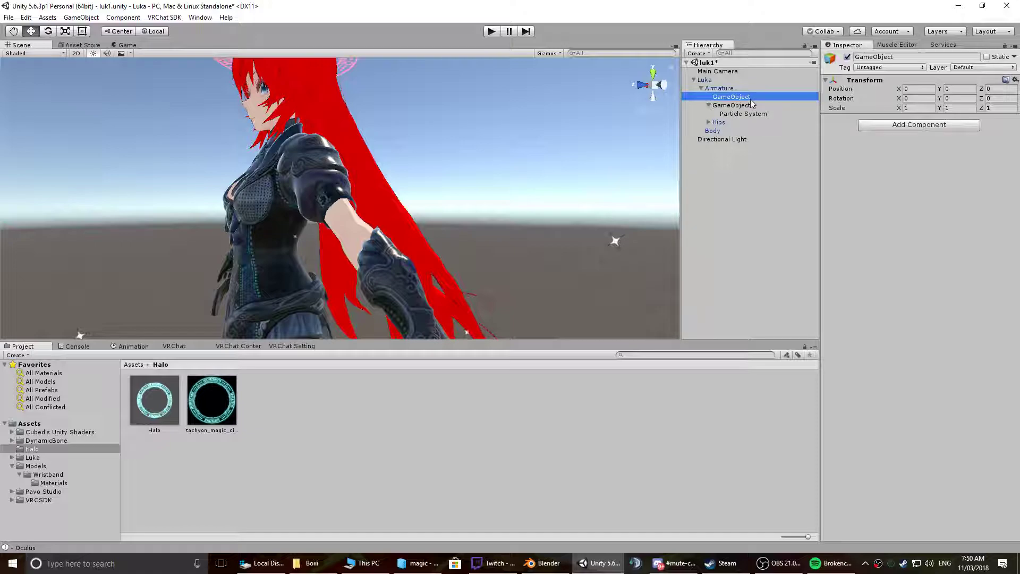
left_click(752, 98)
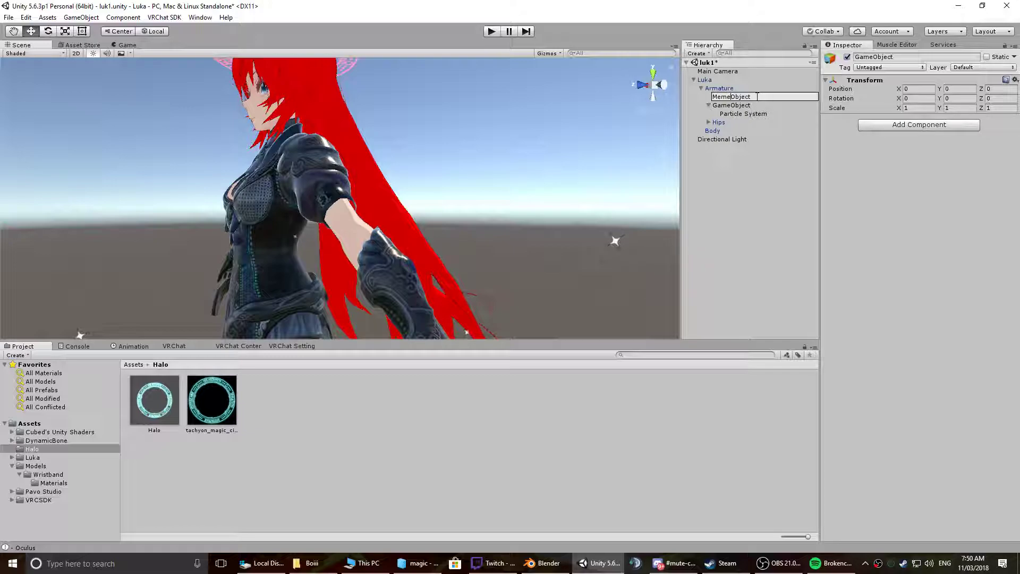
type("MemeObject")
key("Return")
- Add a particle system as a child of MemeObject and view its particles around the whole avatar
right_click(757, 97)
left_click(786, 268)
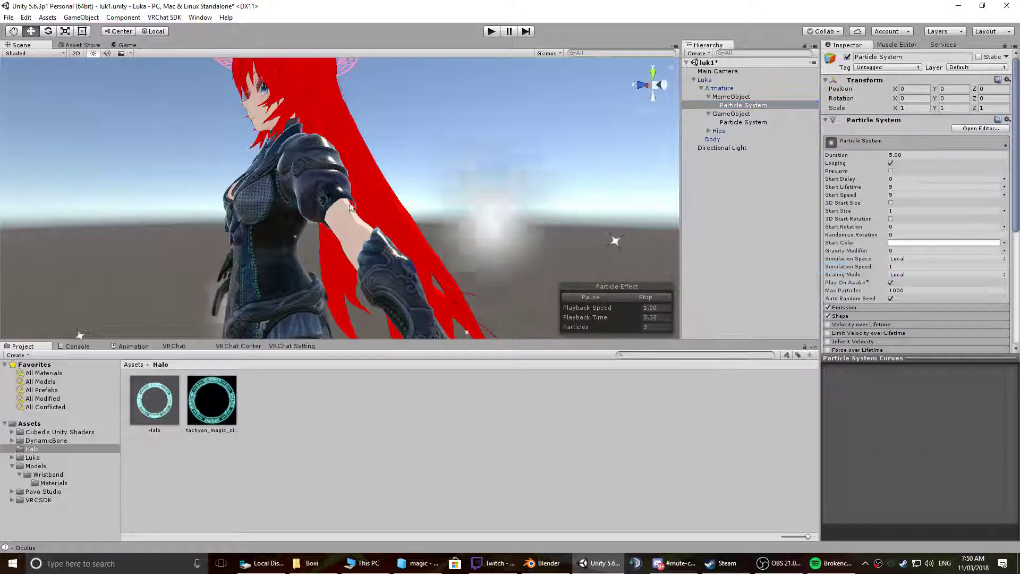
scroll(362, 209, "down", 15)
left_click_drag(353, 198, 384, 220)
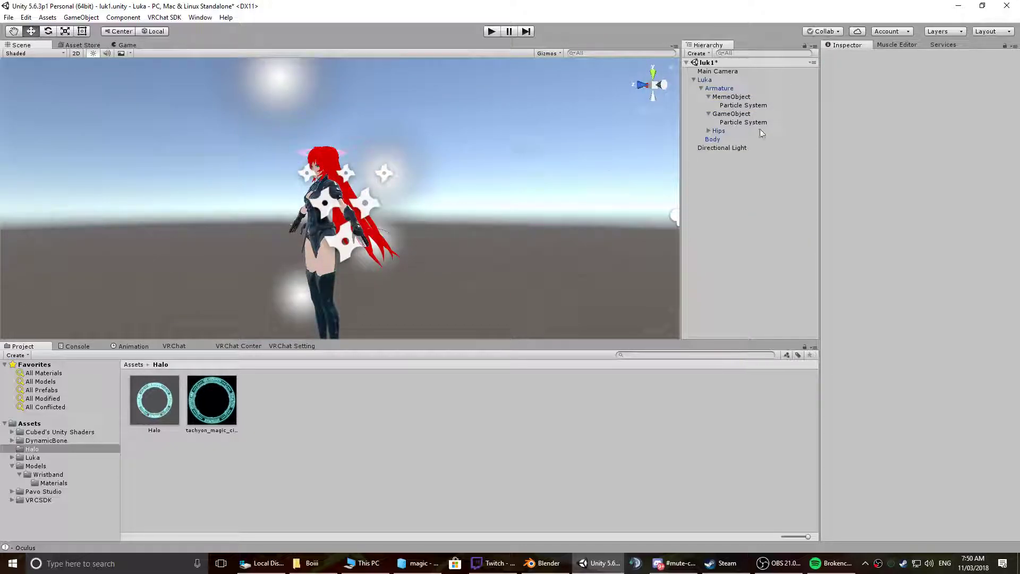
- Add a Fixed Joint to MemeObject, set its Rigidbody's Angular Drag to 0 and turn off Use Gravity
left_click(736, 98)
left_click(738, 115)
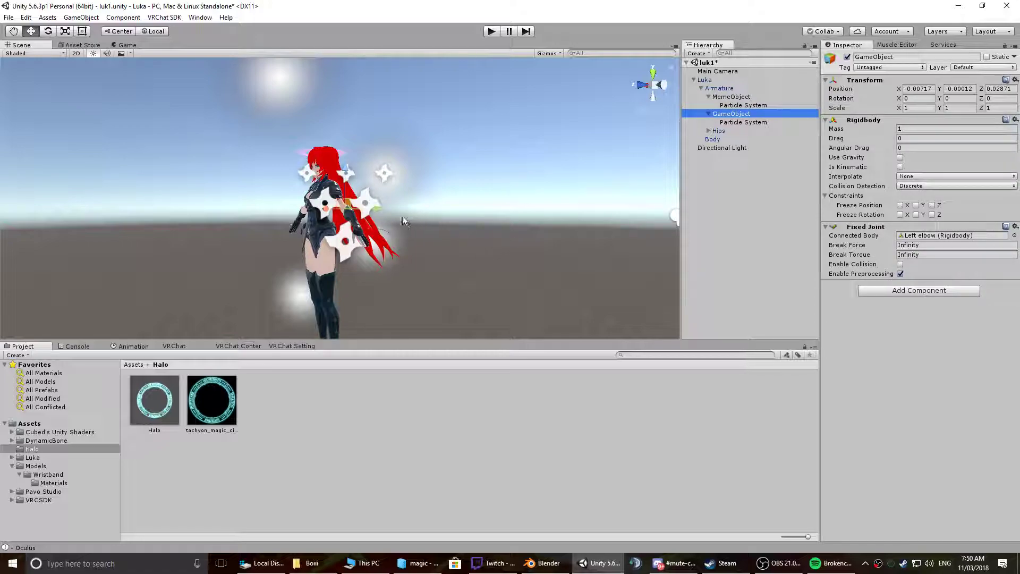
left_click(732, 97)
left_click_drag(547, 193, 438, 274, "alt")
left_click(890, 126)
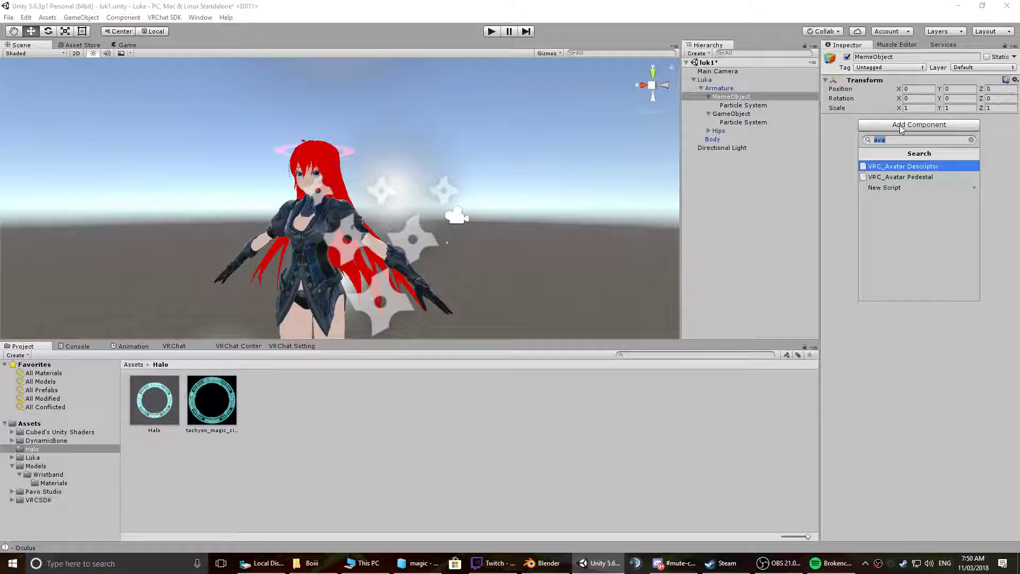
type("fix")
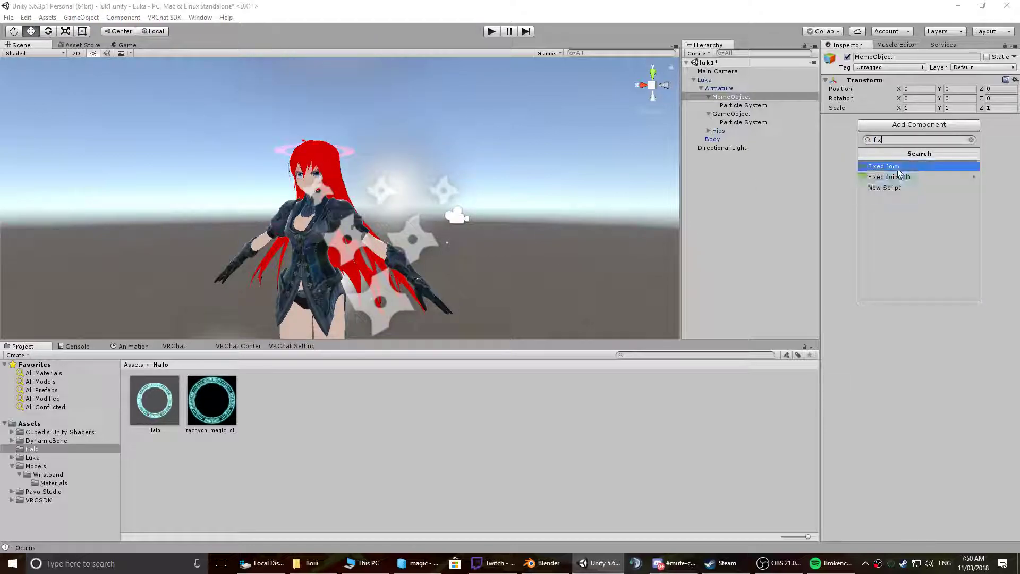
left_click(896, 166)
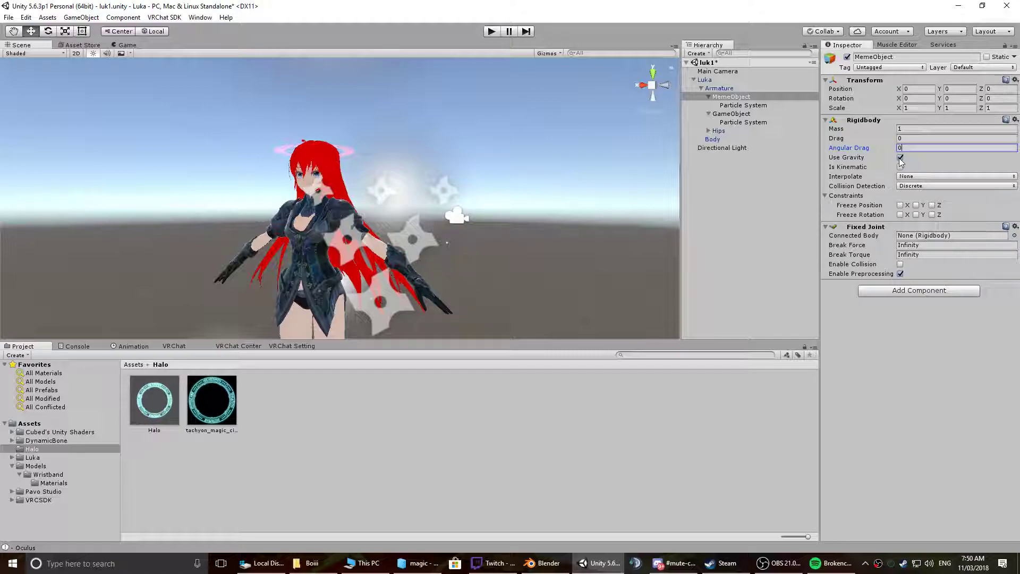
left_click(900, 158)
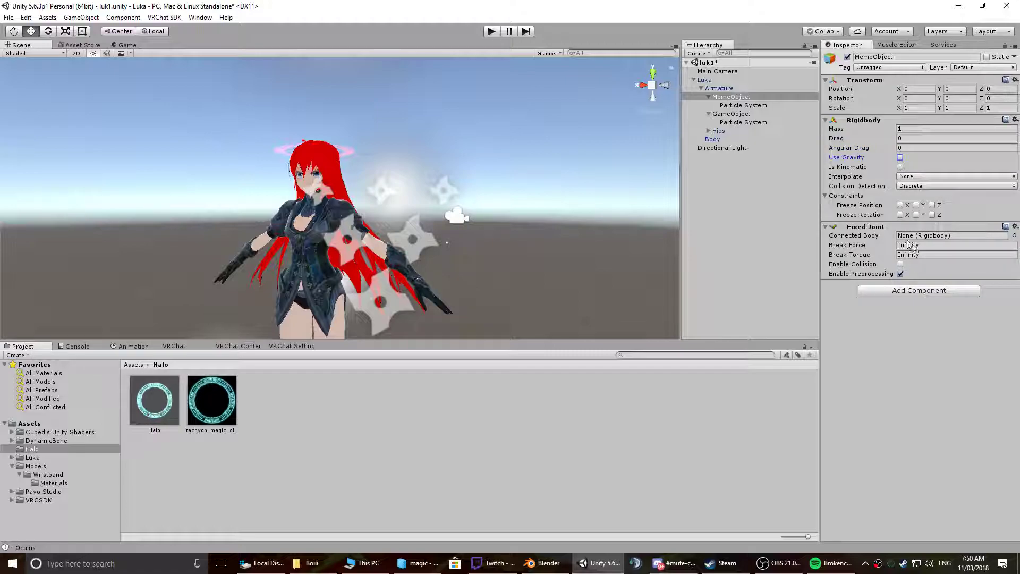
- Expand the Hips and Spine bones and check which bone the existing GameObject's Fixed Joint uses as its Connected Body
left_click(709, 130)
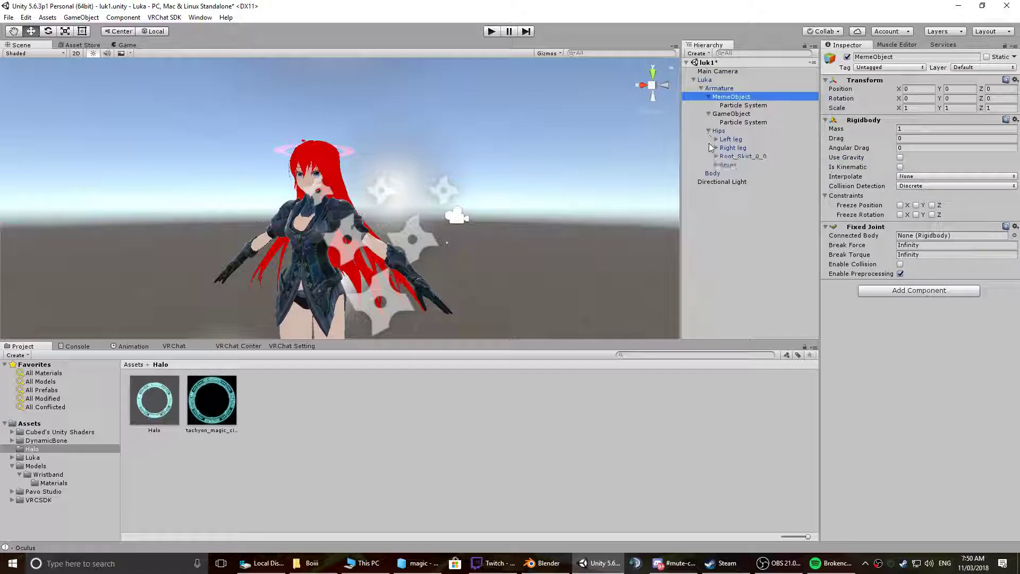
left_click(716, 165)
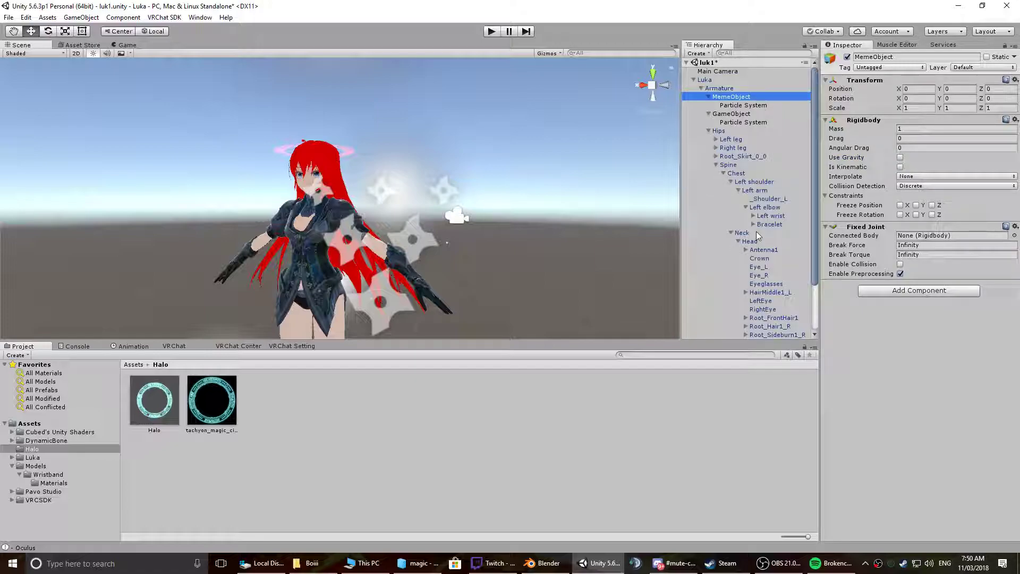
left_click(746, 123)
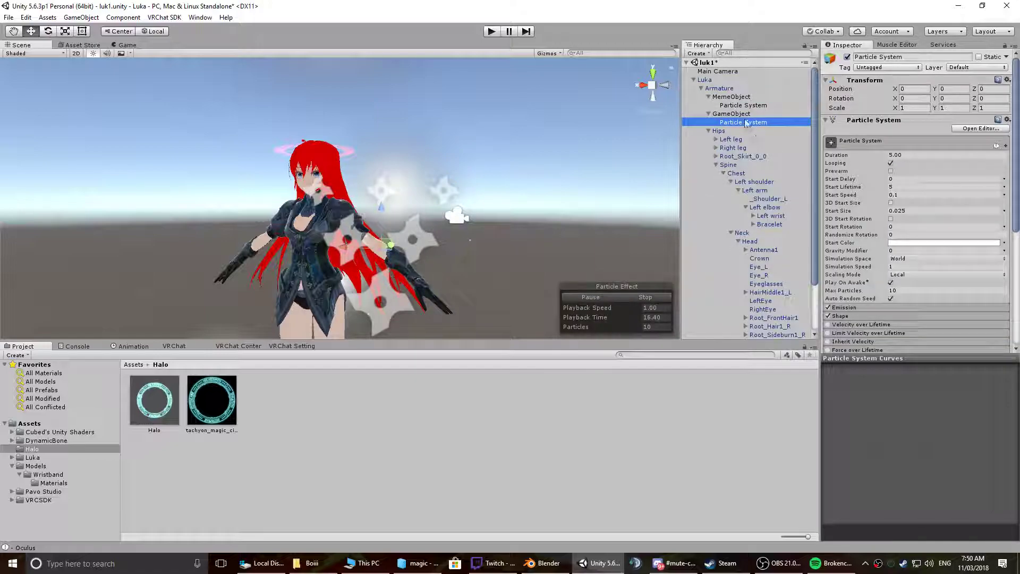
left_click(736, 114)
left_click(916, 236)
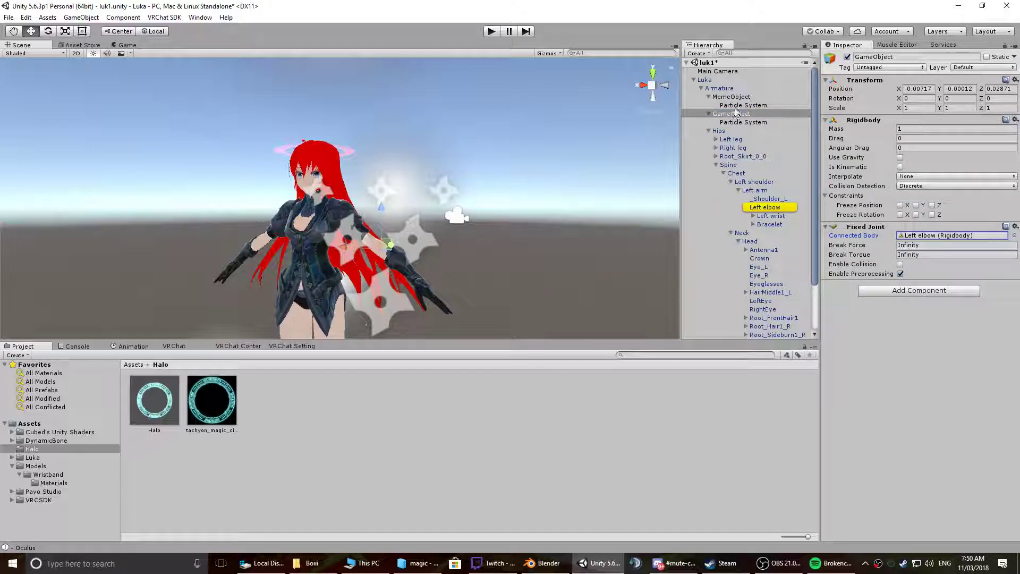
left_click(733, 97)
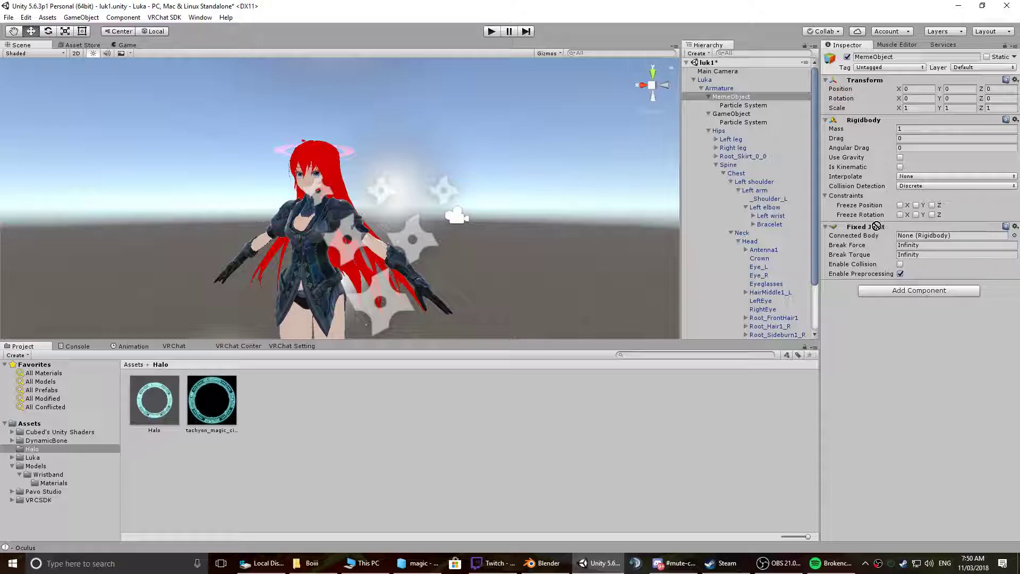
- Add a Rigidbody component to the Left wrist bone
left_click(767, 217)
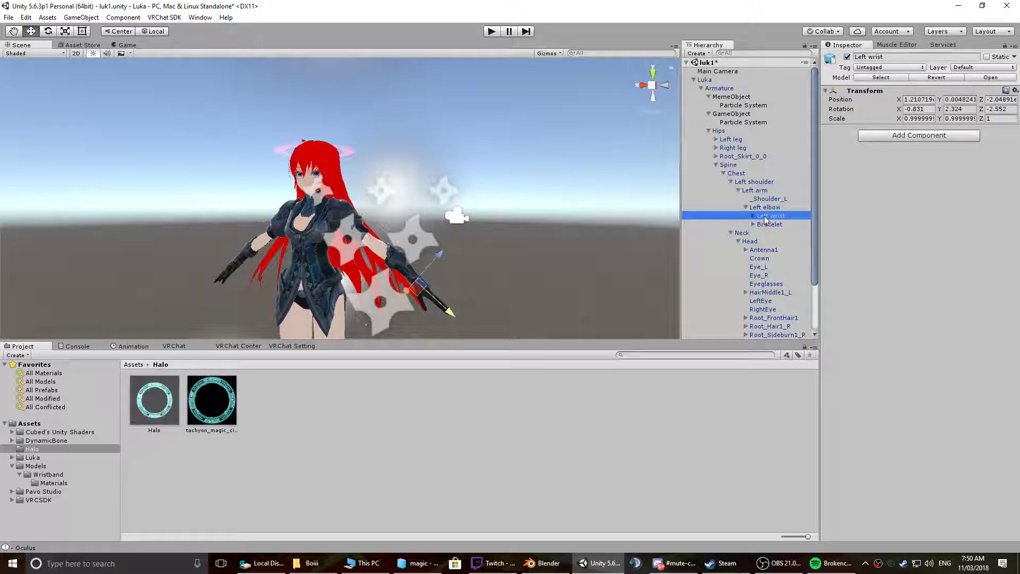
right_click(766, 220)
left_click(877, 137)
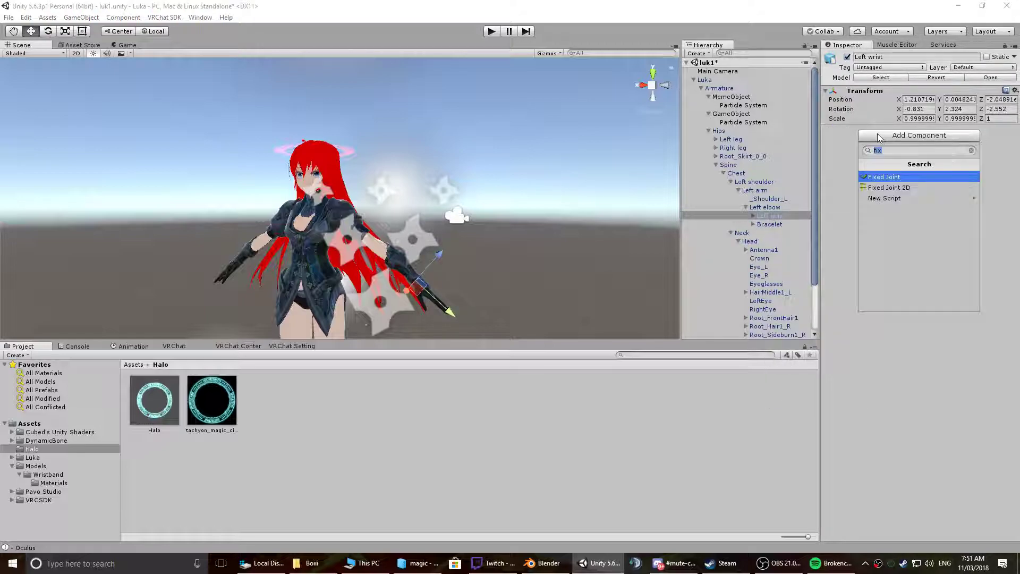
type("rei")
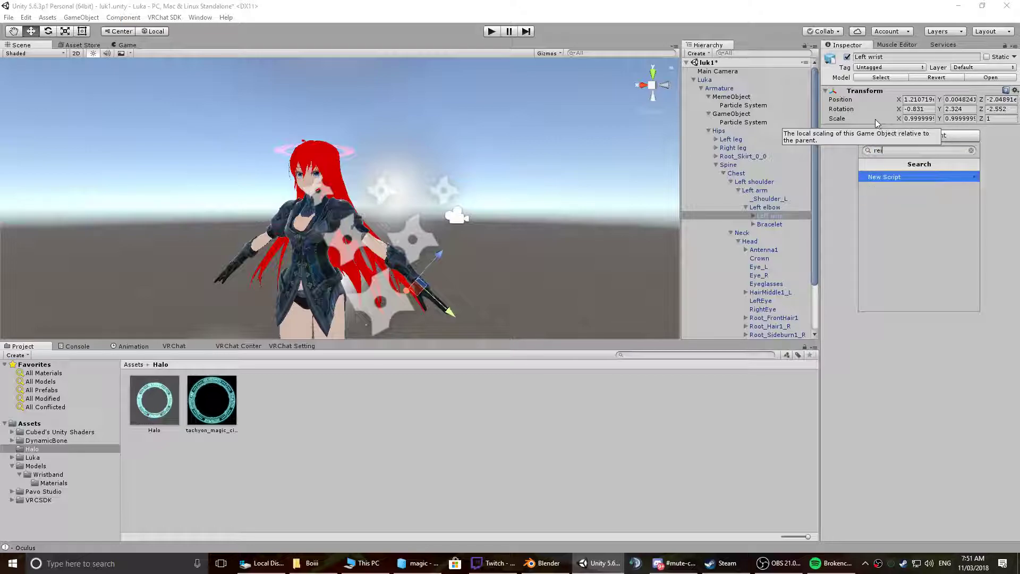
key("BackSpace")
key("BackSpace")
type("ig")
left_click(903, 178)
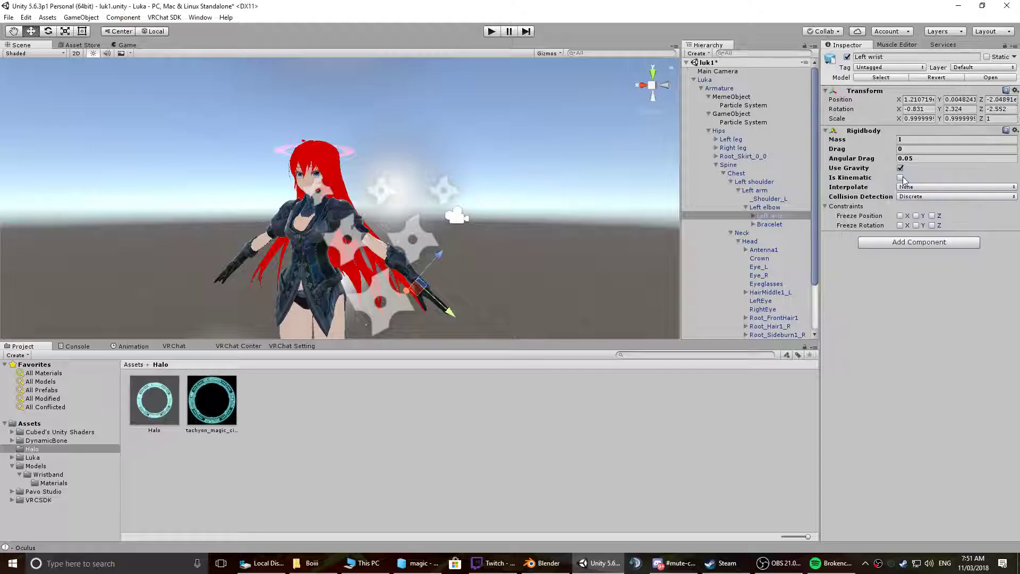
- Turn off the Left wrist Rigidbody's gravity, set Angular Drag to 0, and freeze position and rotation on X, Y and Z
left_click(901, 168)
left_click(921, 156)
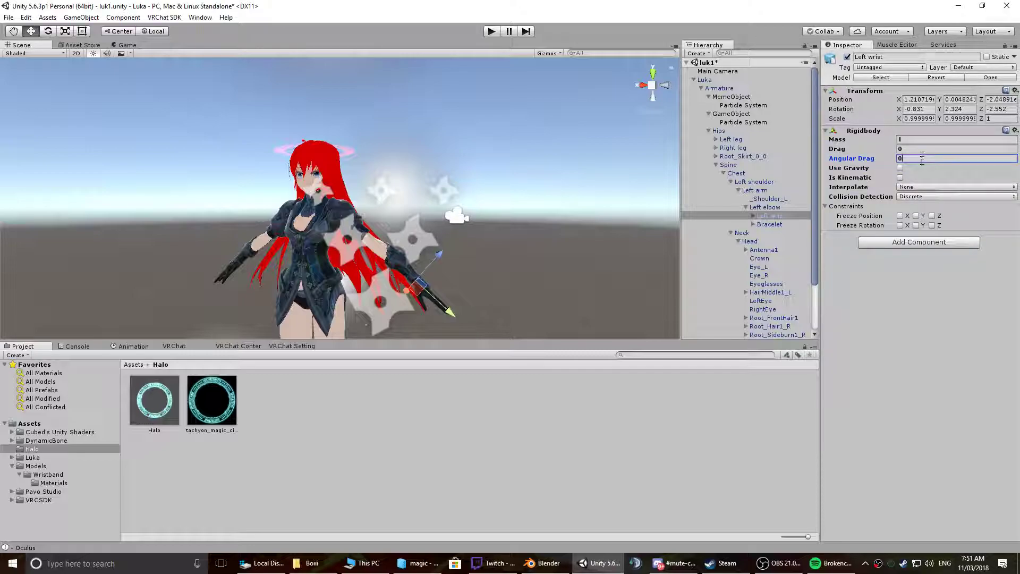
left_click(902, 217)
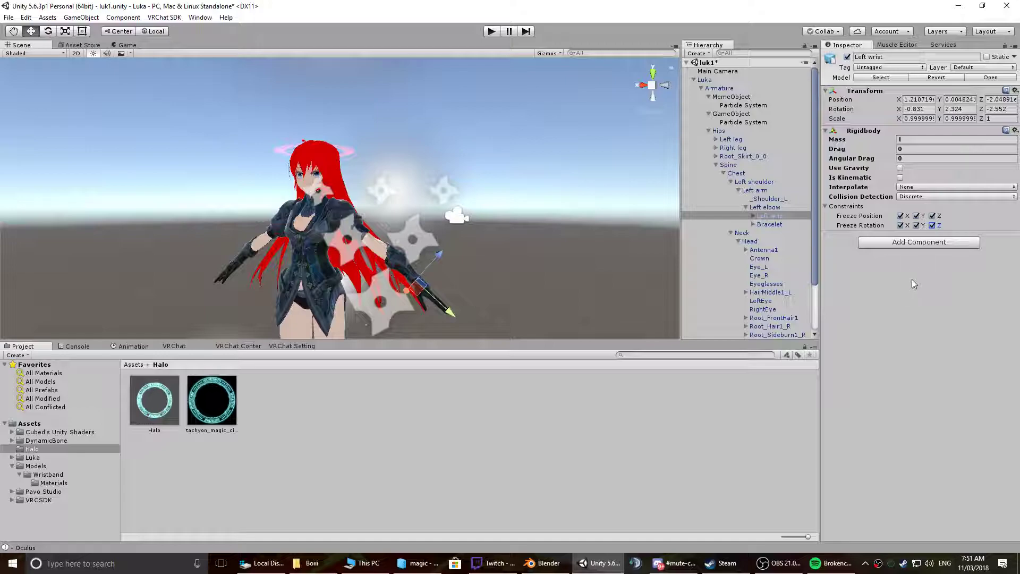
- Assign the Left wrist bone's Rigidbody as the Connected Body of MemeObject's Fixed Joint
left_click(775, 215)
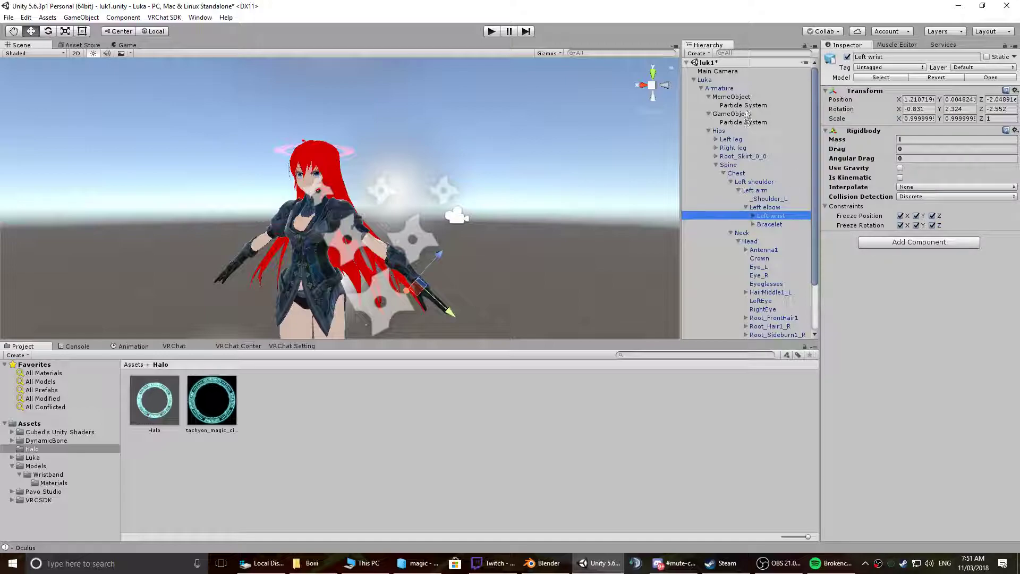
left_click(729, 97)
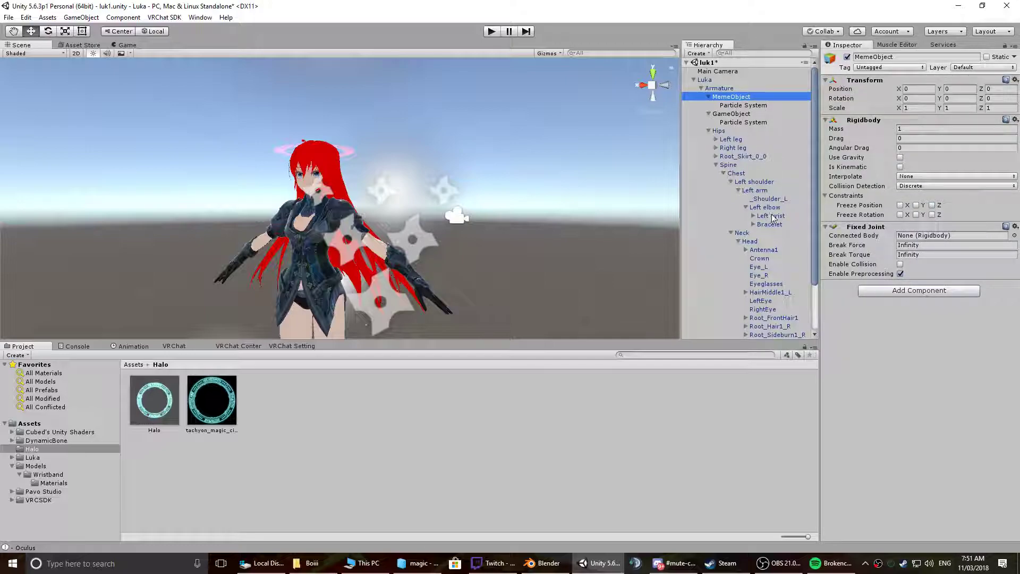
left_click(869, 232)
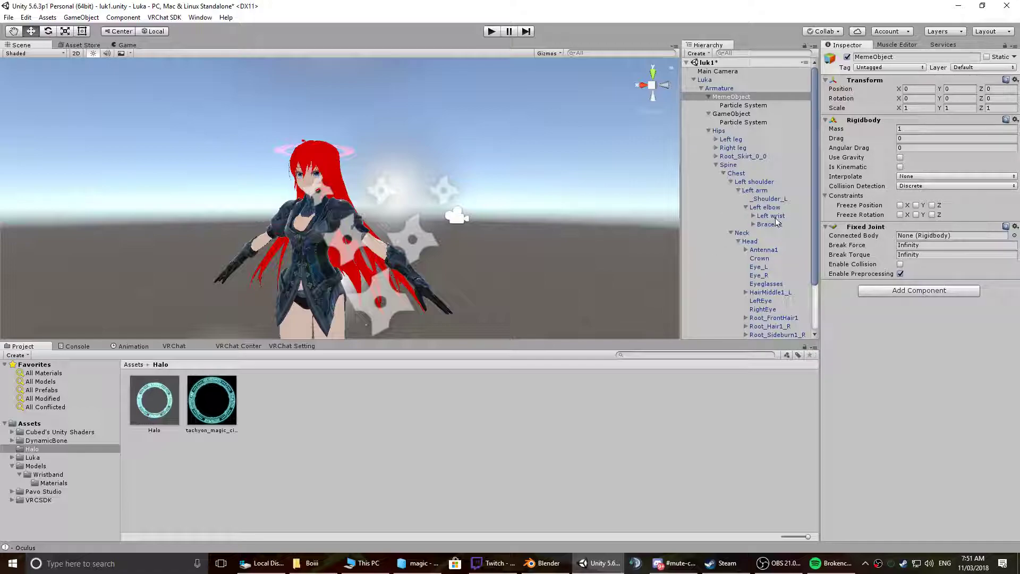
left_click_drag(773, 218, 950, 237)
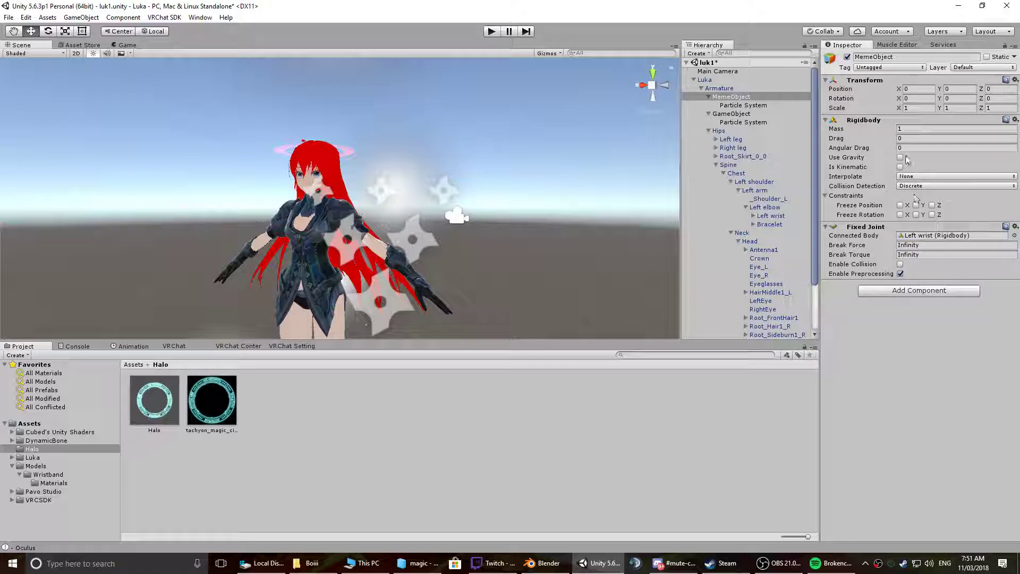
- Examine where MemeObject and its Particle System sit in relation to the avatar and the existing GameObject
left_click(747, 106)
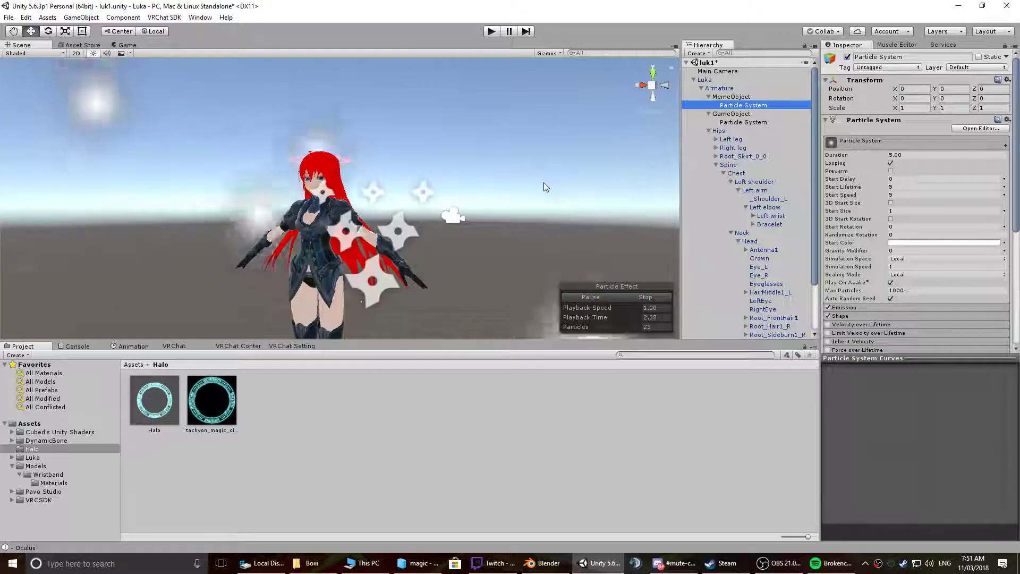
middle_click_drag(560, 199, 624, 101)
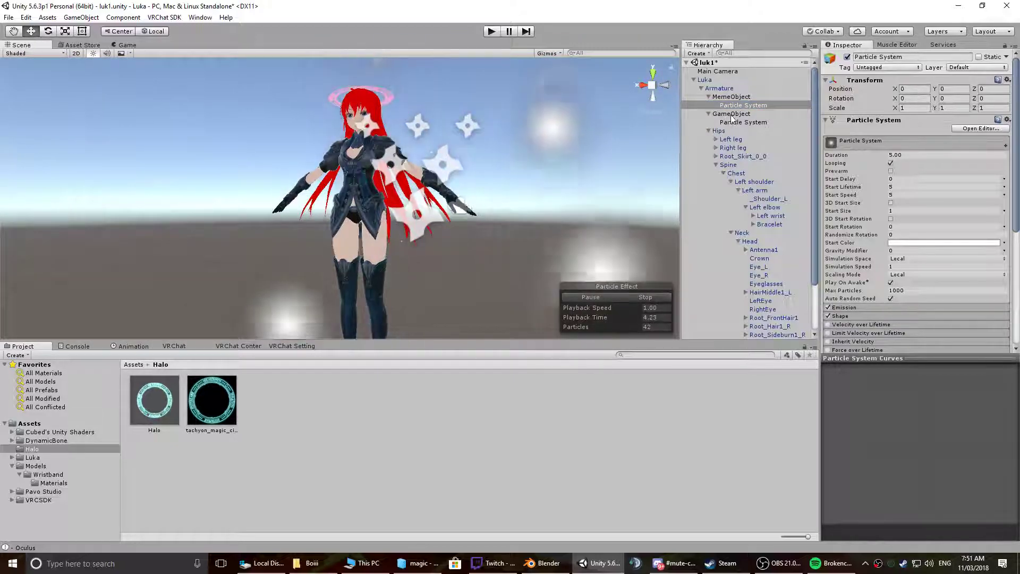
left_click(732, 113)
middle_click_drag(526, 276, 558, 171)
scroll(535, 174, "down", 5)
left_click(734, 98)
left_click(752, 105)
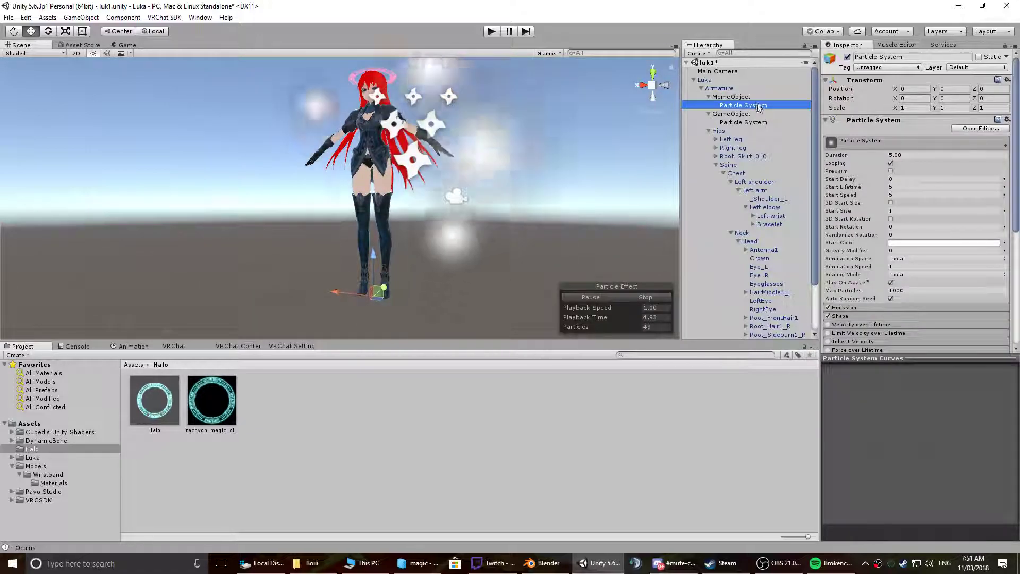
left_click(749, 98)
left_click(743, 104)
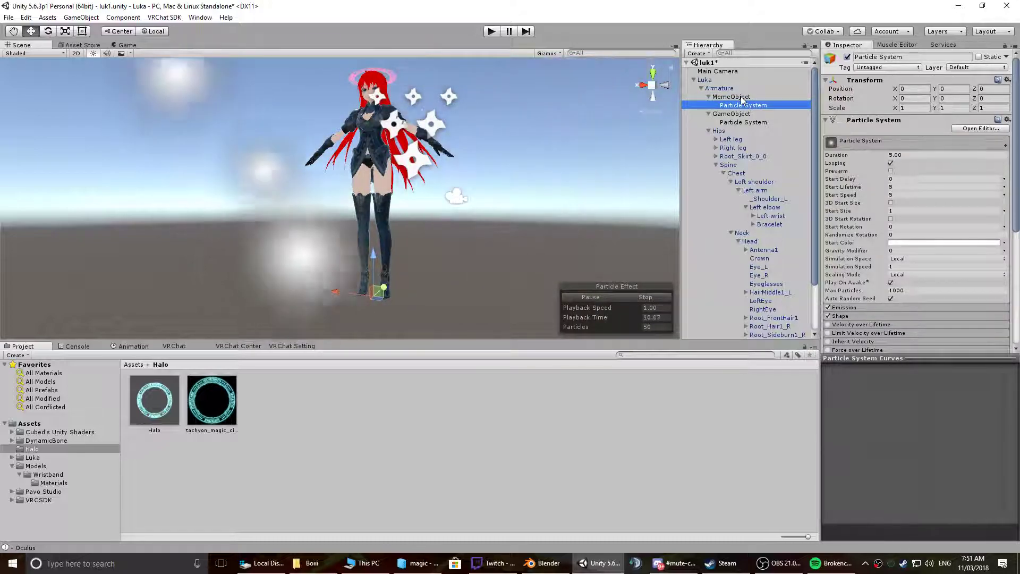
- Move MemeObject onto the avatar's left wrist, to about X -0.0108, Y -0.0003, Z 0.0259
left_click(739, 97)
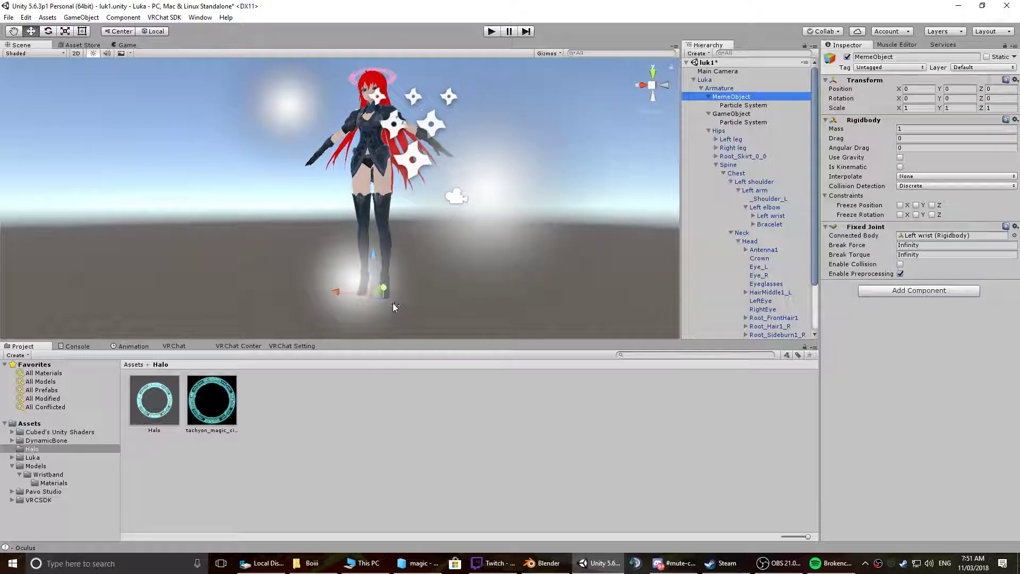
left_click_drag(381, 291, 438, 143)
middle_click_drag(439, 145, 348, 200)
right_click_drag(348, 200, 922, 180, "alt")
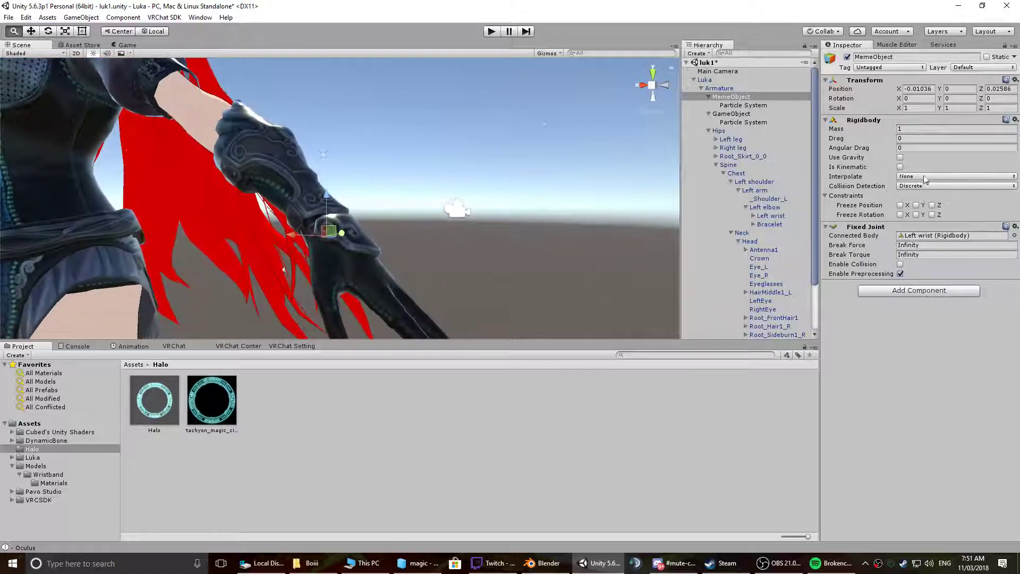
left_click_drag(385, 219, 244, 272, "alt")
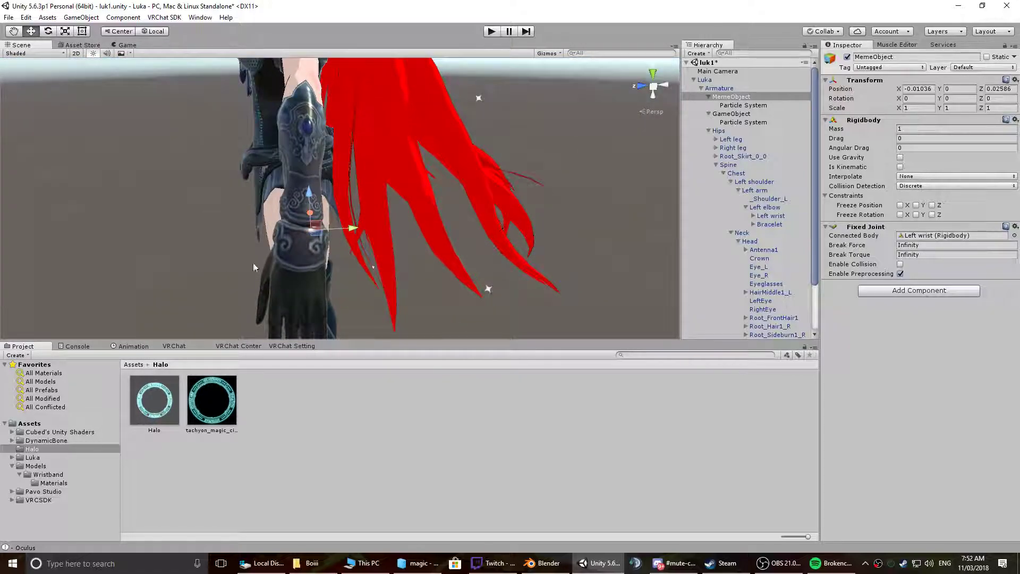
left_click_drag(316, 233, 715, 216)
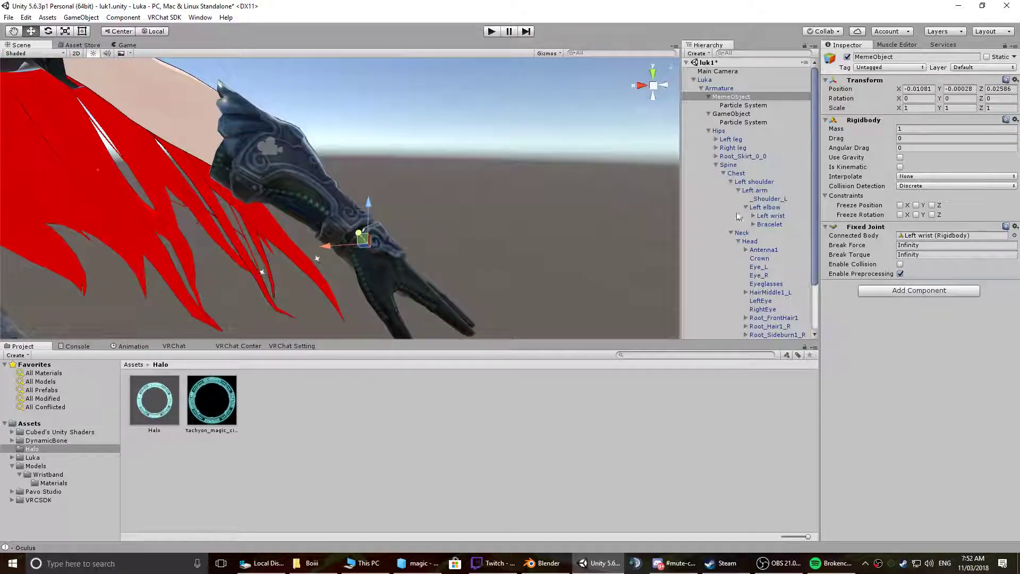
- Set the Simulation Space of MemeObject's Particle System to World
left_click(743, 106)
key("f")
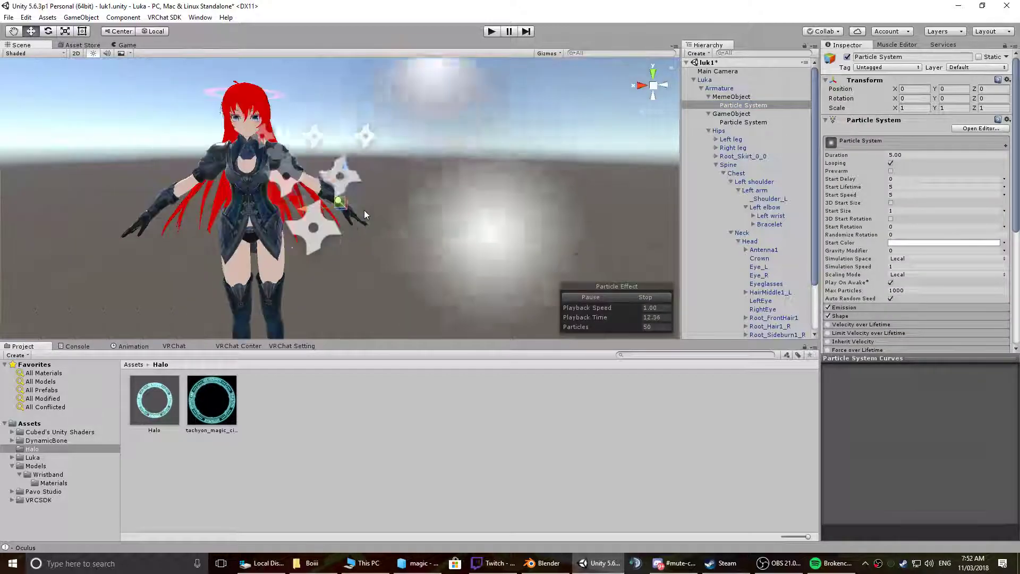
scroll(383, 204, "up", 10)
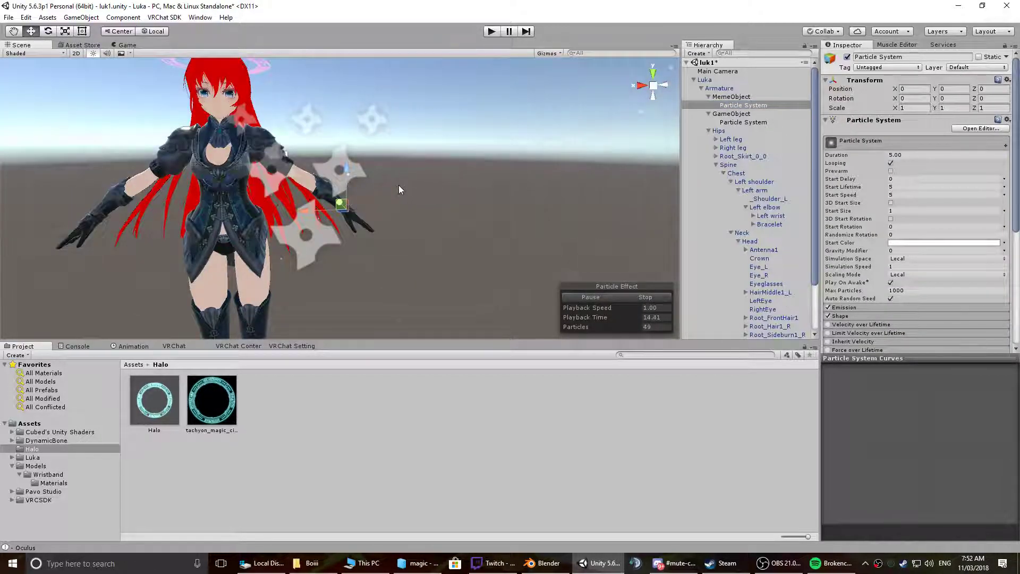
scroll(398, 185, "down", 4)
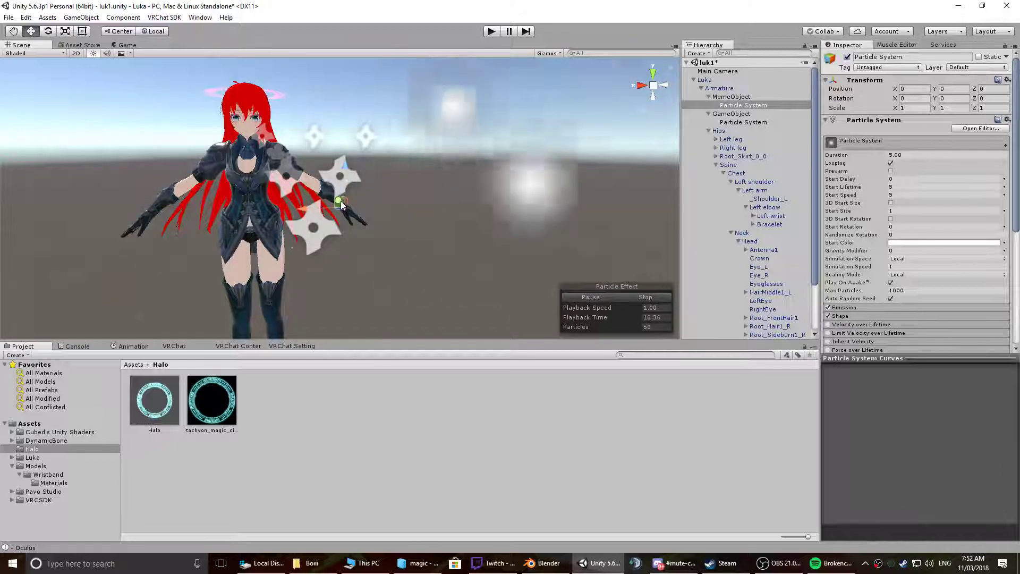
left_click_drag(421, 250, 407, 213, "alt")
left_click(917, 258)
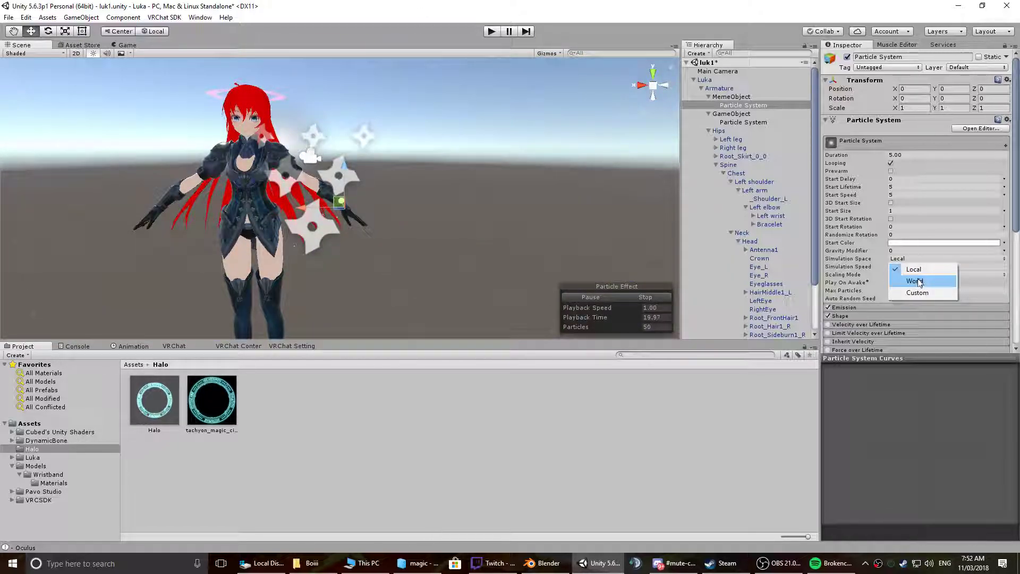
left_click(915, 281)
- Inspect the particle emission around the avatar's left wrist from several angles and distances
scroll(505, 190, "down", 3)
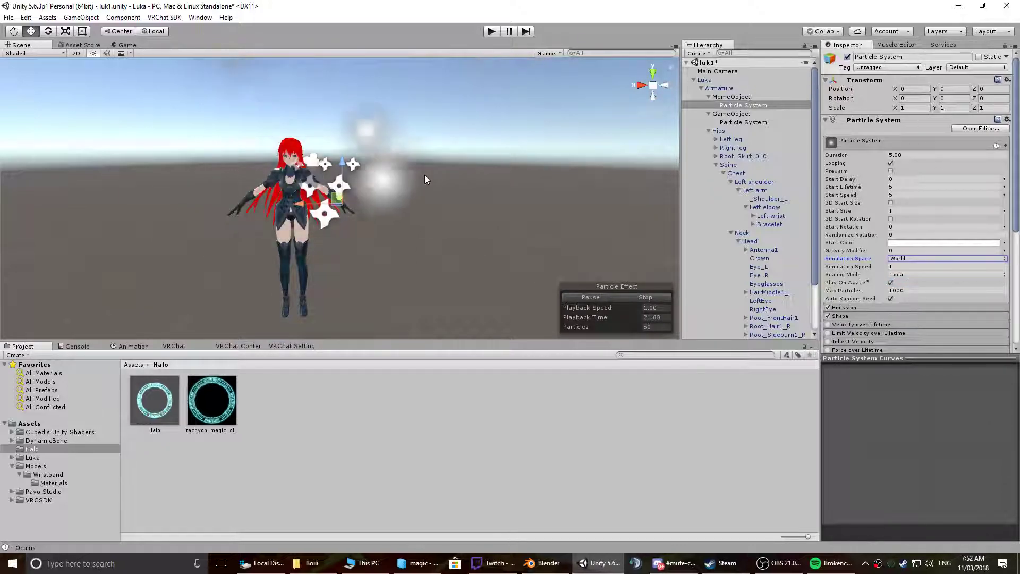
middle_click_drag(438, 219, 441, 265)
left_click_drag(440, 266, 409, 238, "alt")
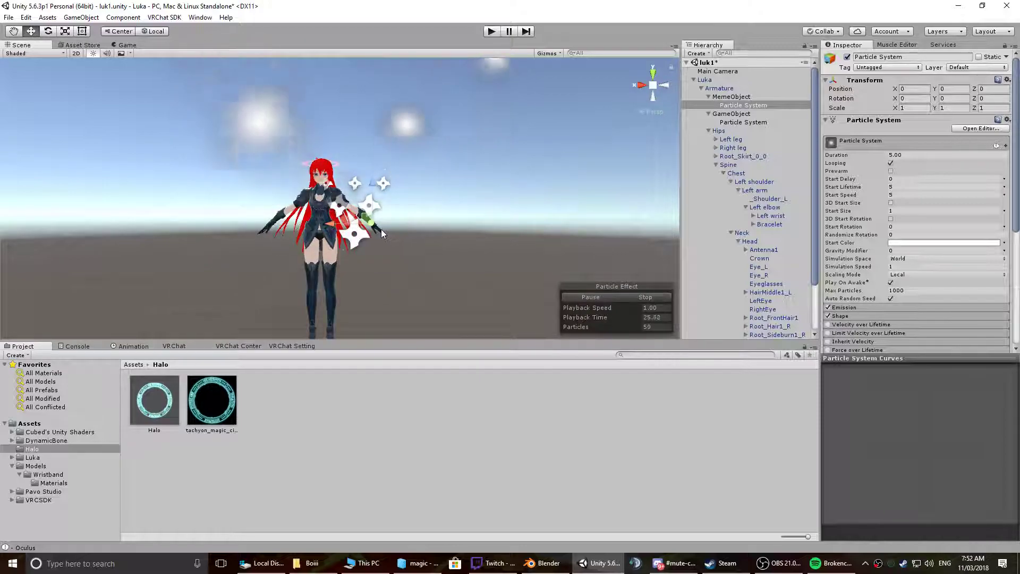
left_click_drag(355, 169, 374, 264, "alt")
scroll(483, 265, "up", 6)
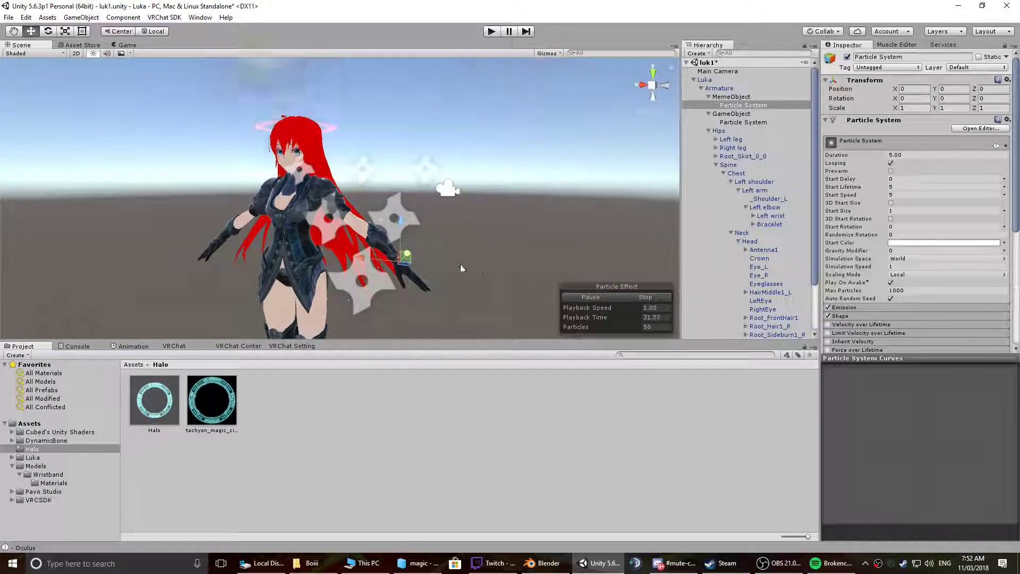
middle_click_drag(483, 266, 391, 176)
middle_click_drag(357, 228, 360, 262)
scroll(396, 255, "up", 4)
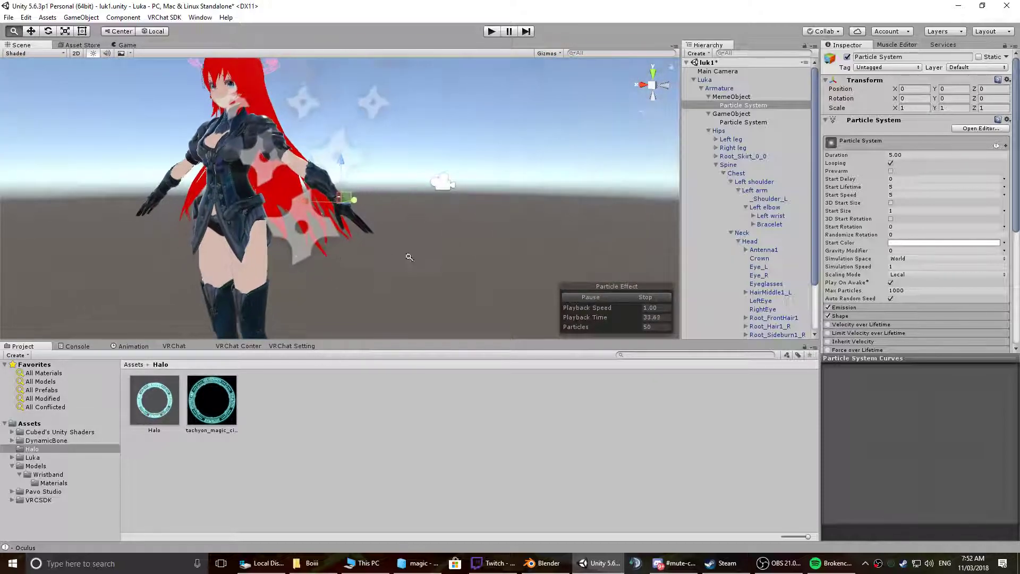
left_click_drag(343, 242, 442, 313, "alt")
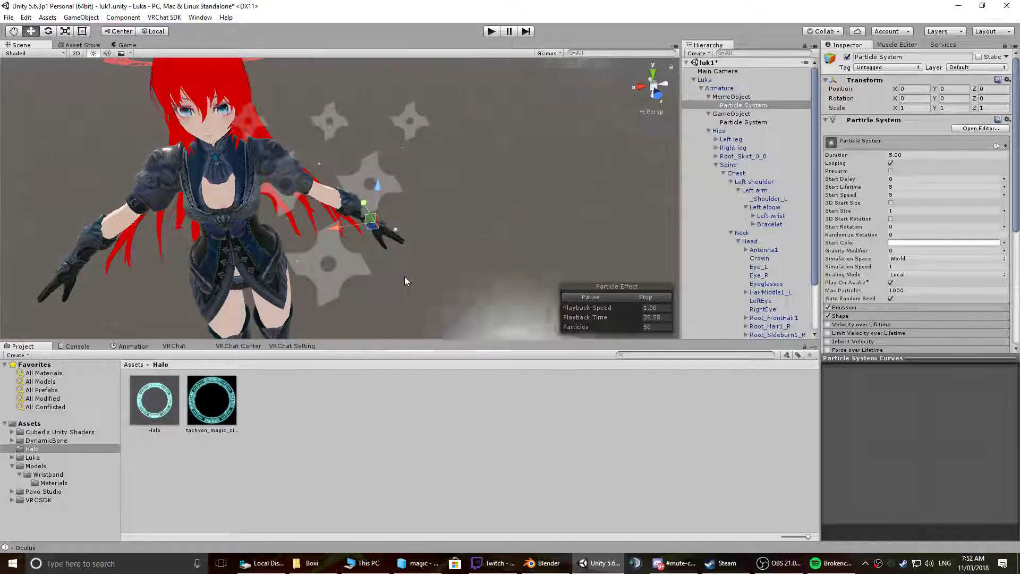
- Keep the particle system's Simulation Space at World and set its Start Speed to 0
left_click(746, 207)
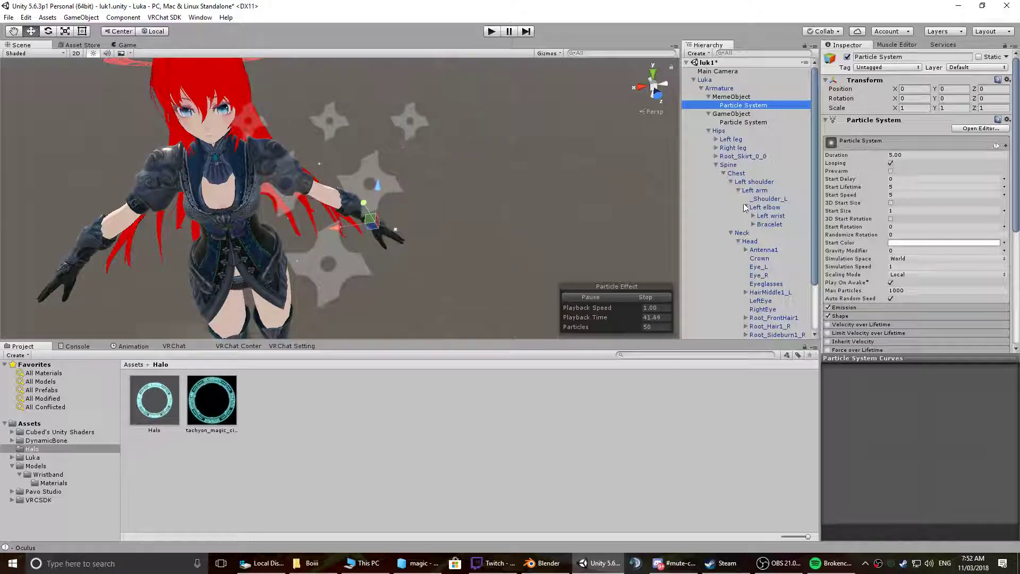
left_click(918, 258)
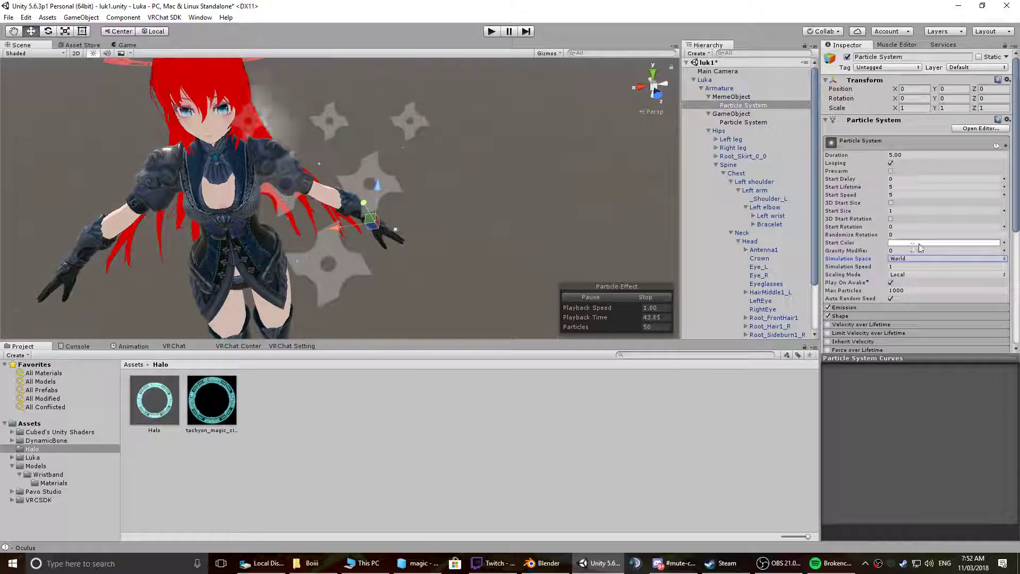
left_click(901, 195)
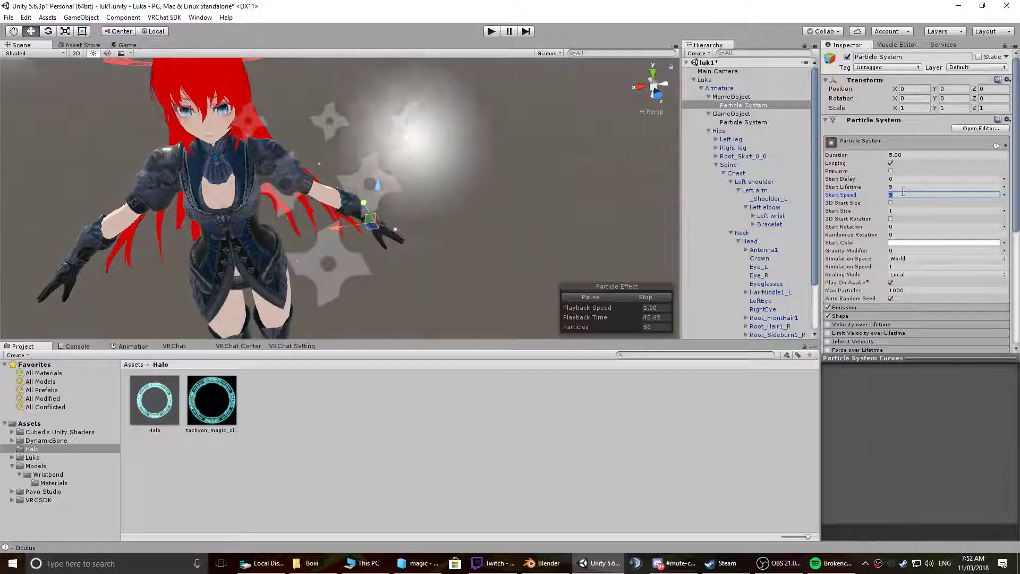
type("0")
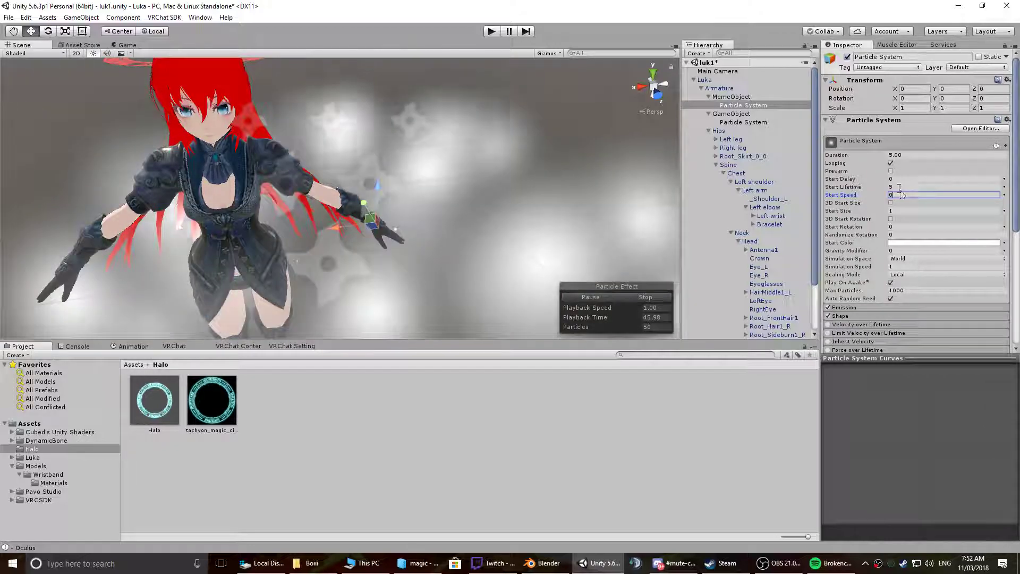
- Expand the particle system's Shape settings, keep the Cone shape, and set it to emit from Volume
left_click(843, 316)
scroll(879, 327, "down", 3)
scroll(310, 209, "down", 6)
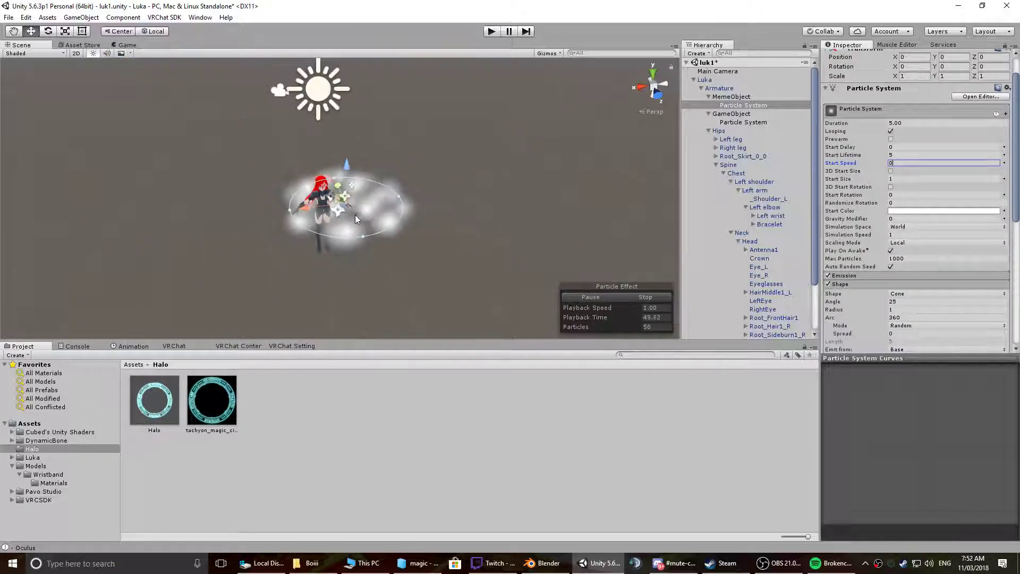
left_click(903, 293)
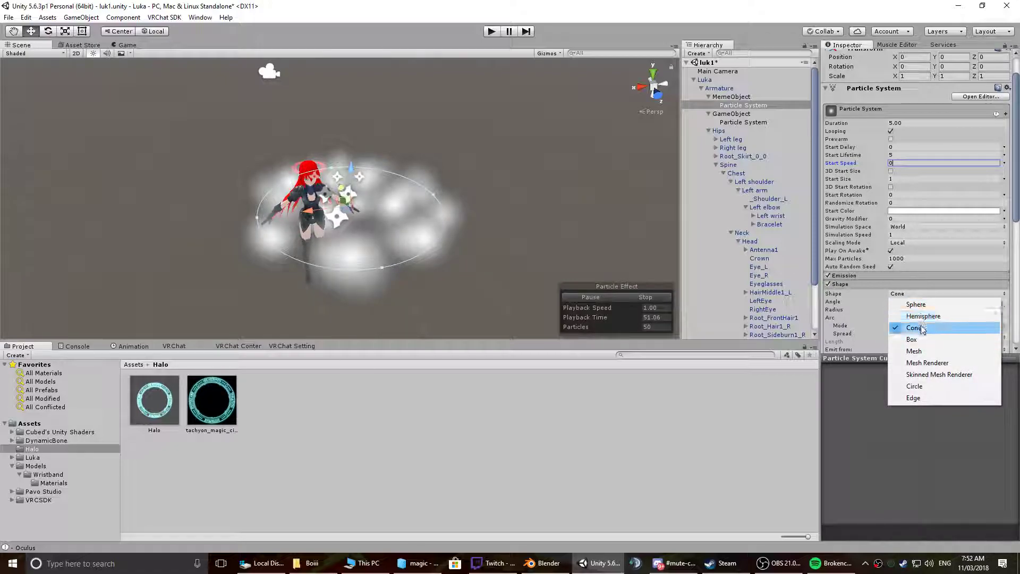
left_click(919, 327)
scroll(919, 327, "down", 3)
left_click(907, 317)
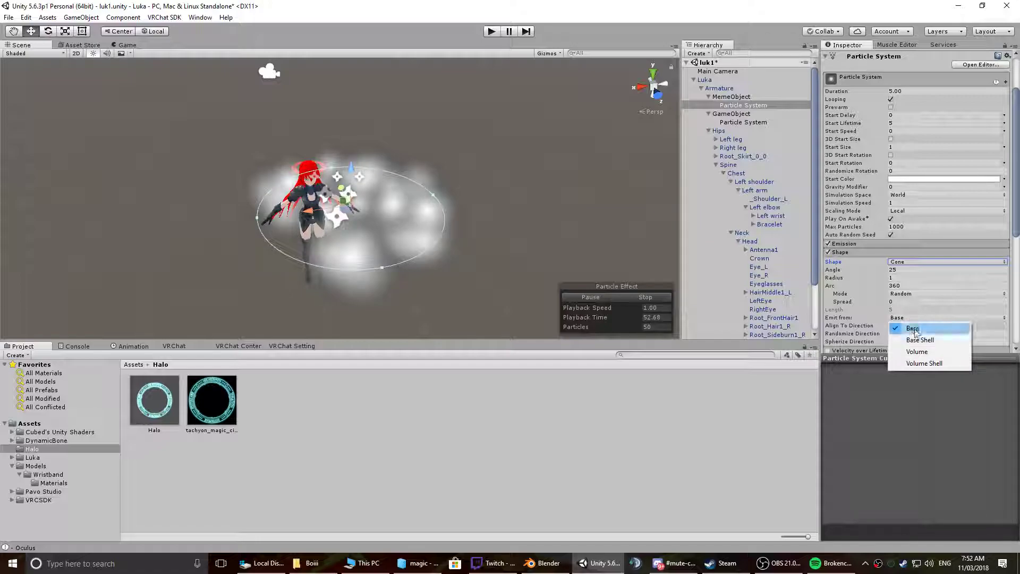
left_click(918, 351)
- Narrow the emission cone to an angle of about 4.4 and shorten its length to about 2.09
scroll(298, 187, "down", 15)
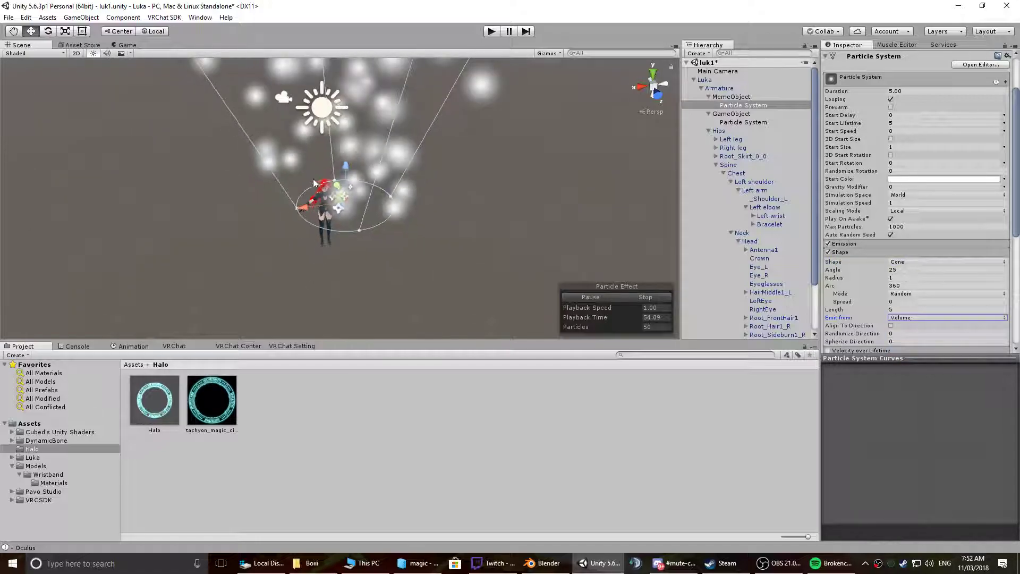
middle_click_drag(338, 180, 380, 280)
left_click_drag(211, 154, 328, 164)
left_click_drag(401, 135, 402, 177)
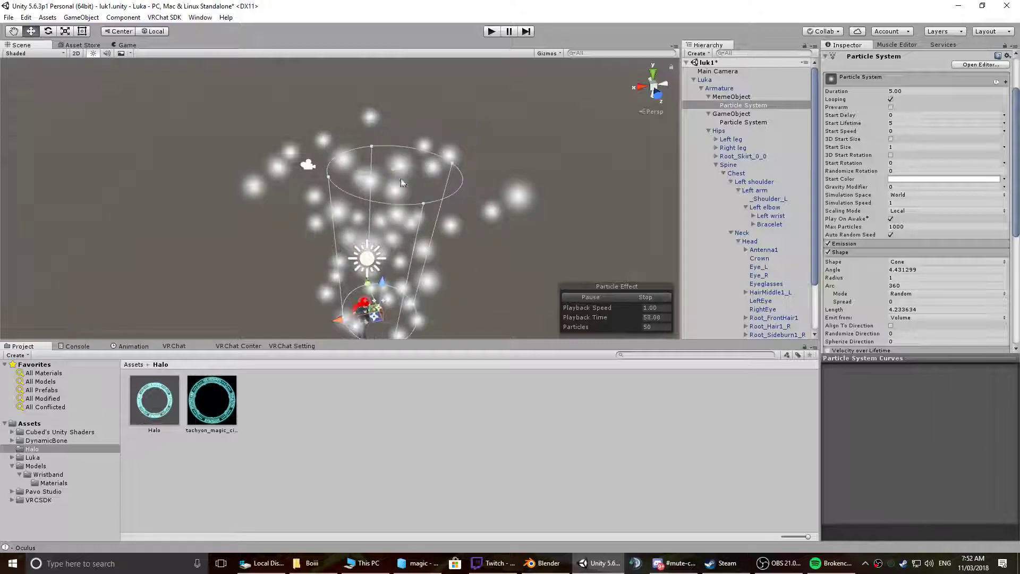
middle_click_drag(411, 316, 382, 230)
scroll(420, 172, "up", 10)
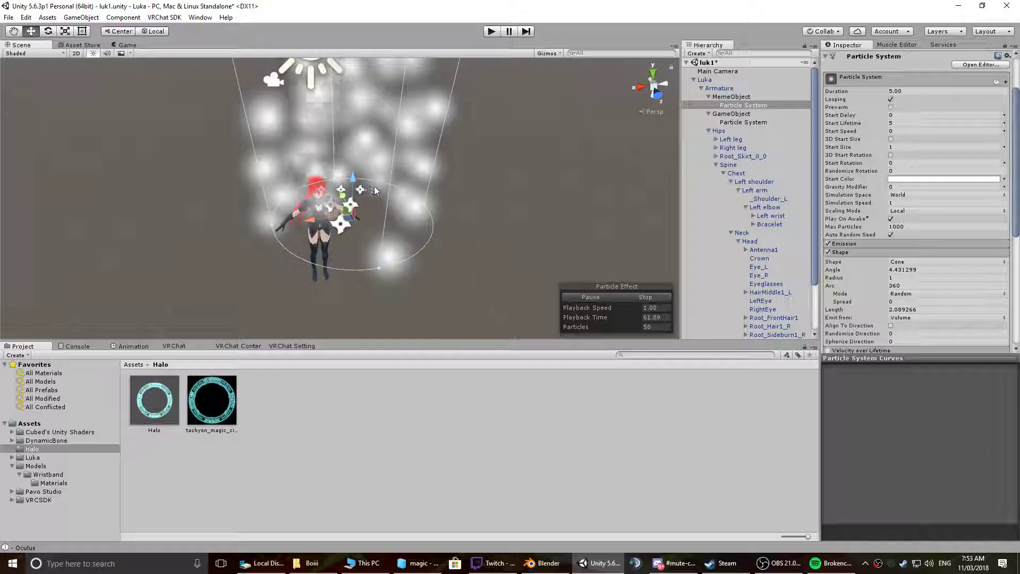
scroll(276, 206, "down", 3)
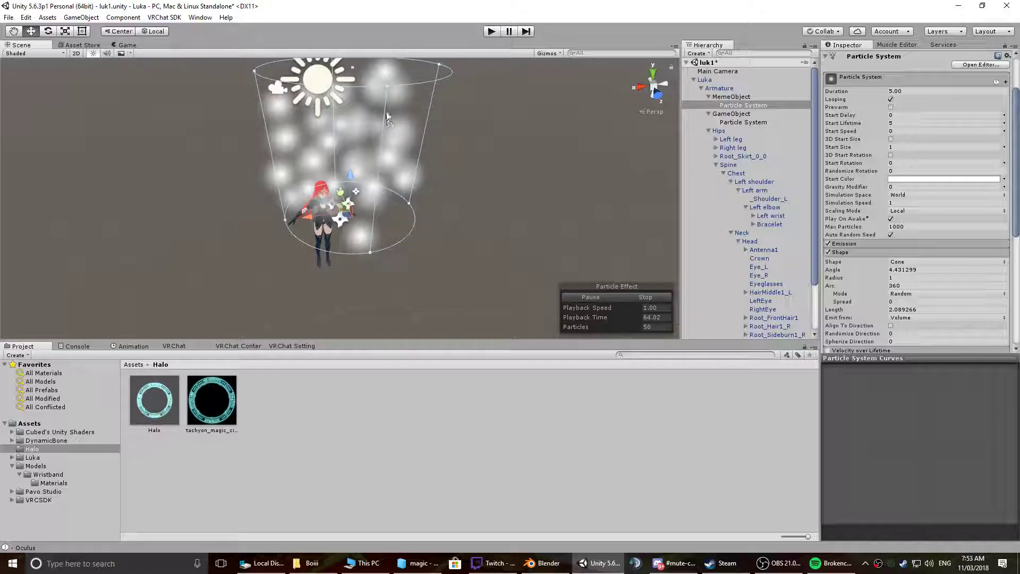
- Reshape the emission cone into a thin straight column with a radius of about 0.087 and an angle of 0
left_click_drag(435, 63, 458, 64)
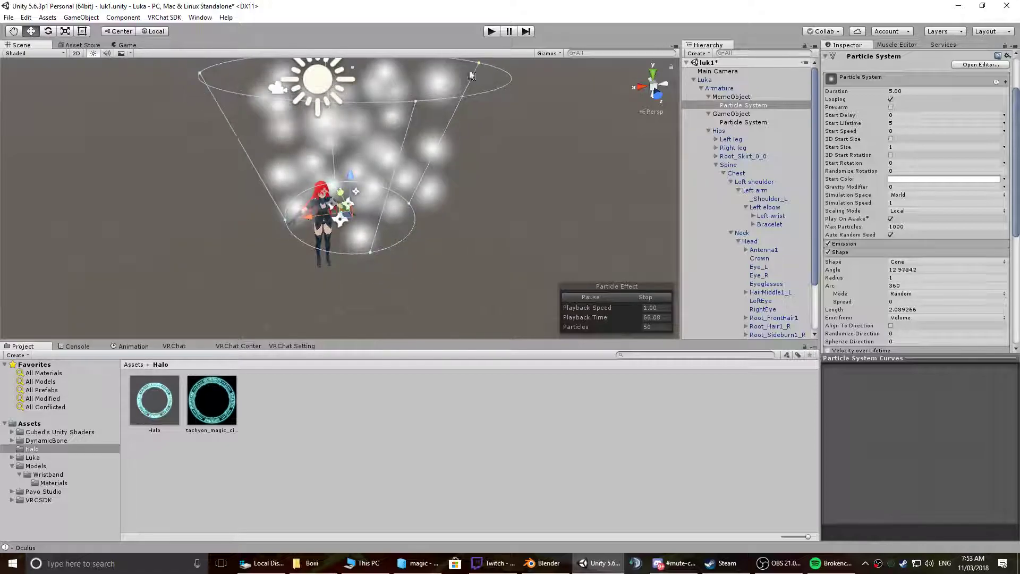
left_click_drag(409, 204, 365, 221)
scroll(359, 201, "up", 10)
scroll(367, 221, "down", 10)
middle_click_drag(388, 199, 396, 259)
left_click_drag(404, 142, 355, 136)
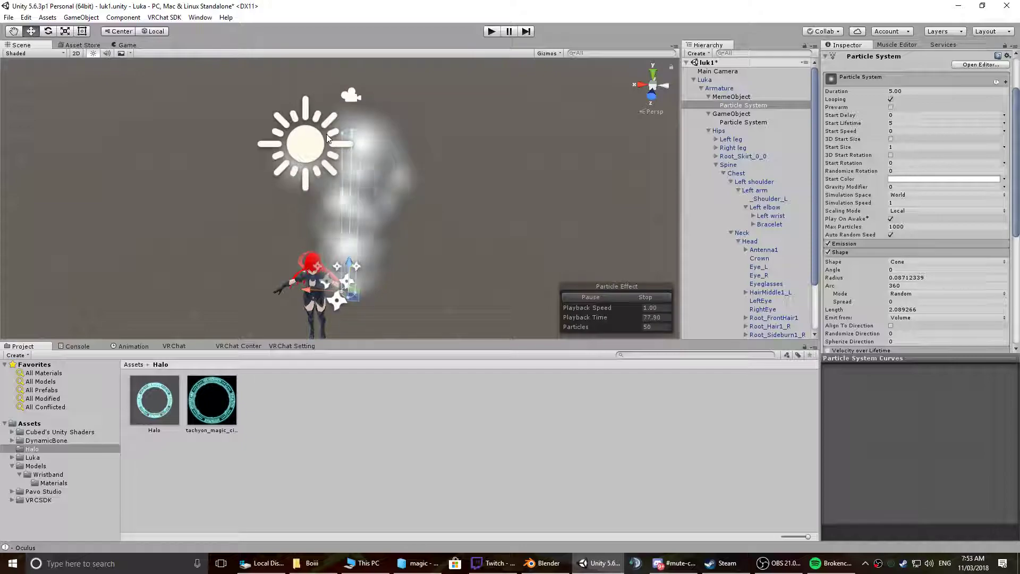
- Try a Start Speed of 5 on the particle system and set it back to 0
left_click(904, 131)
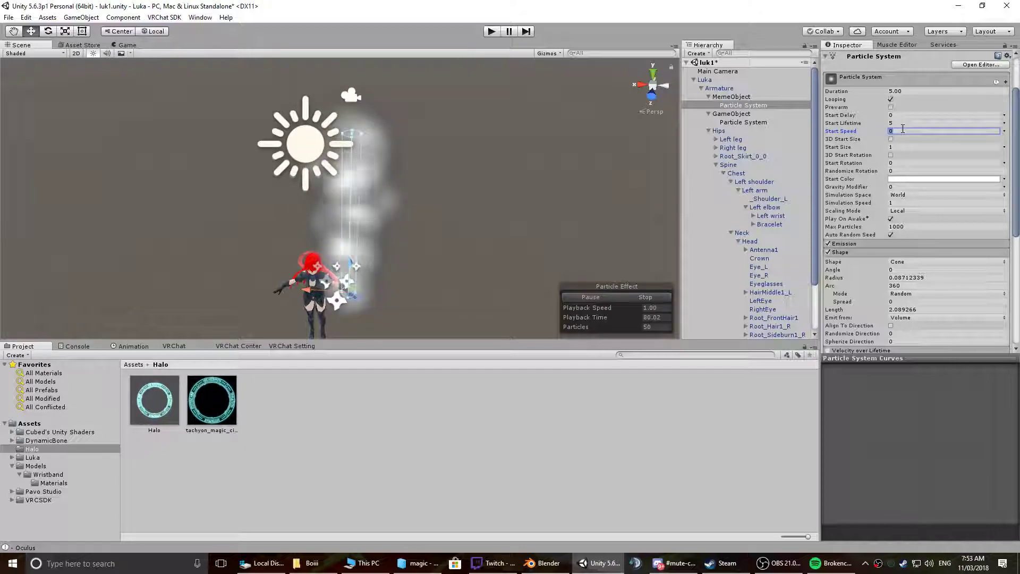
type("5")
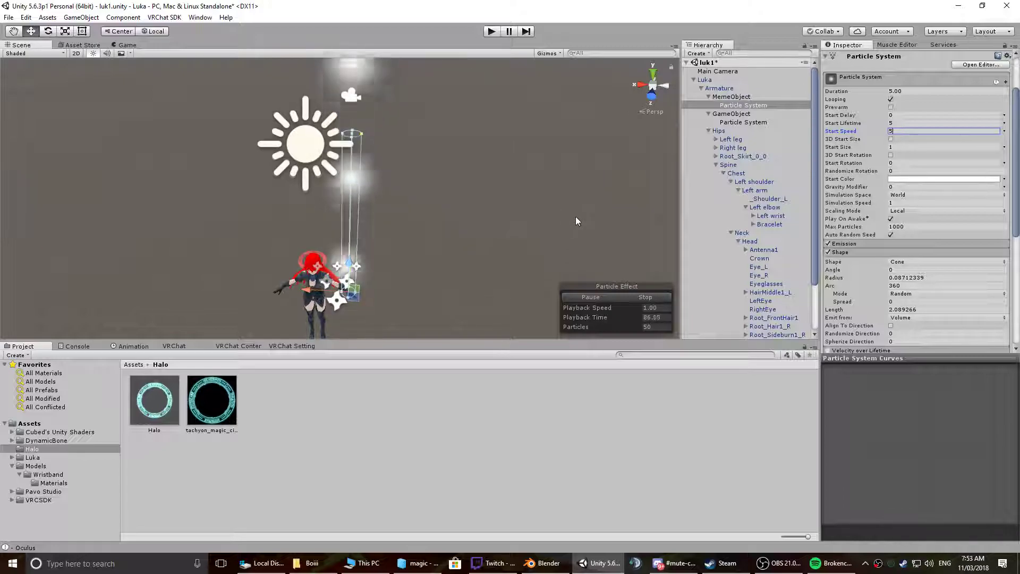
middle_click_drag(496, 239, 502, 208)
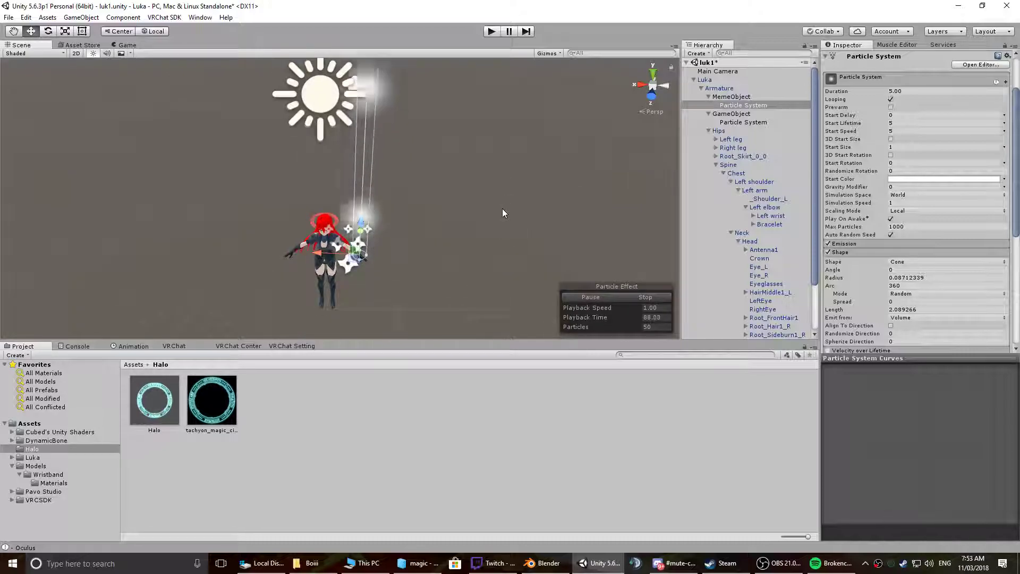
left_click(924, 131)
type("0")
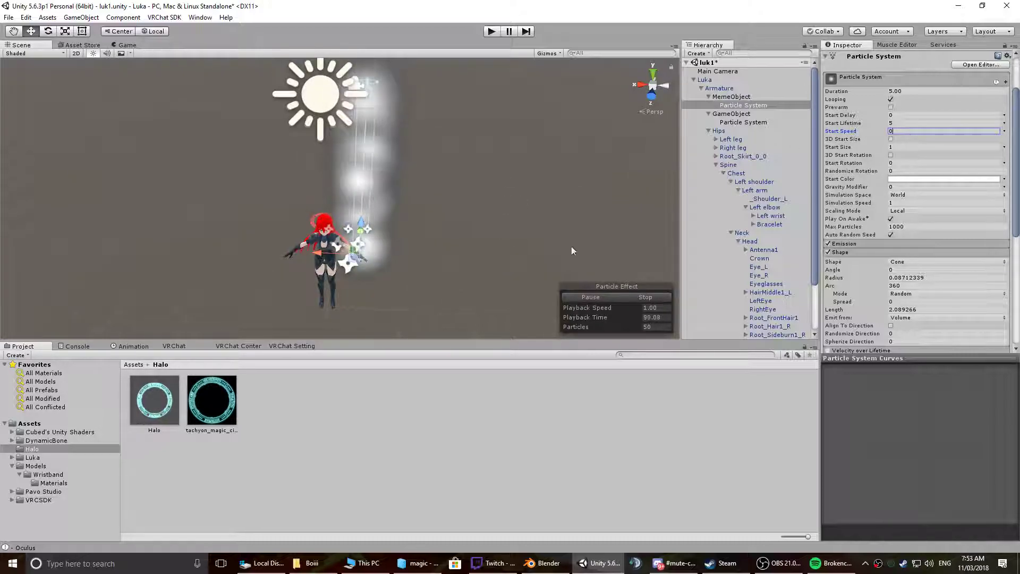
- Rotate the particle system under MemeObject about its vertical axis to about -222 degrees and shrink its cone radius to about 0.059
mouse_move(434, 221)
middle_mouse_down()
mouse_move(431, 180)
mouse_move(428, 266)
mouse_move(423, 207)
middle_mouse_up()
key("f")
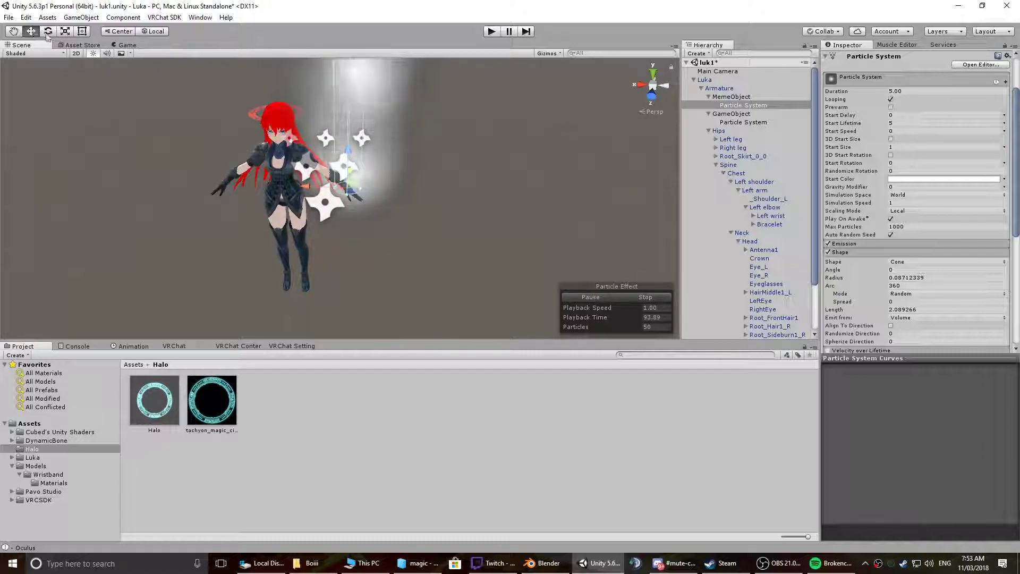
left_click(47, 33)
left_click(395, 175)
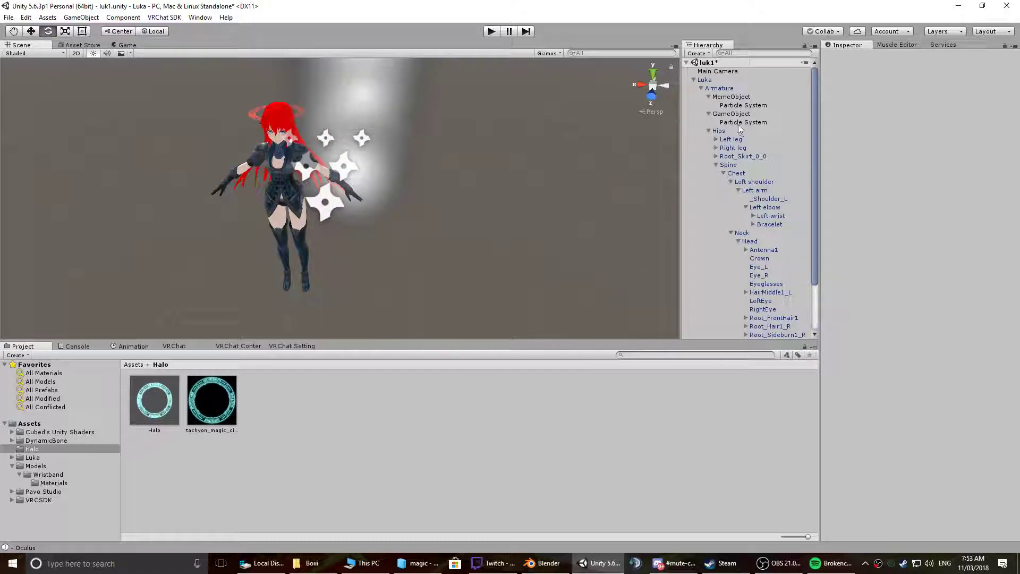
left_click(743, 104)
left_click_drag(496, 212, 378, 274, "alt")
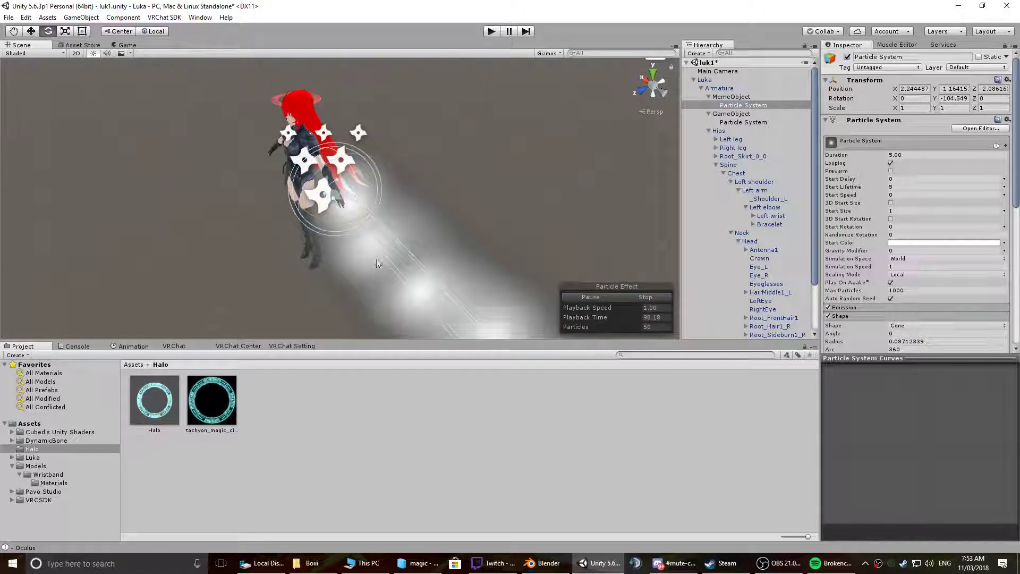
left_click_drag(356, 171, 380, 259)
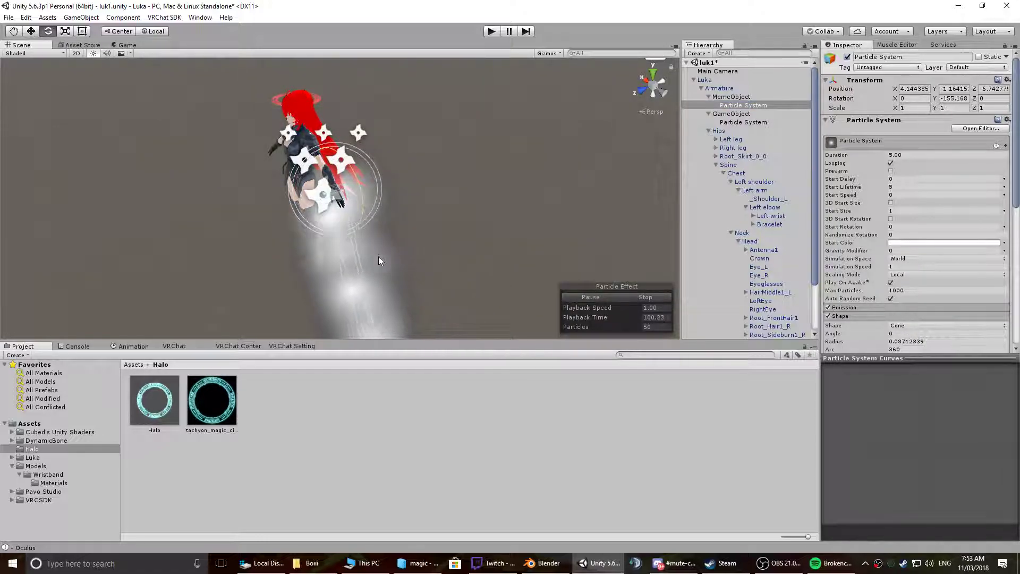
left_click_drag(355, 170, 461, 192)
right_click_drag(460, 191, 540, 194, "alt")
left_click_drag(540, 193, 399, 202, "alt")
left_click_drag(358, 137, 405, 126)
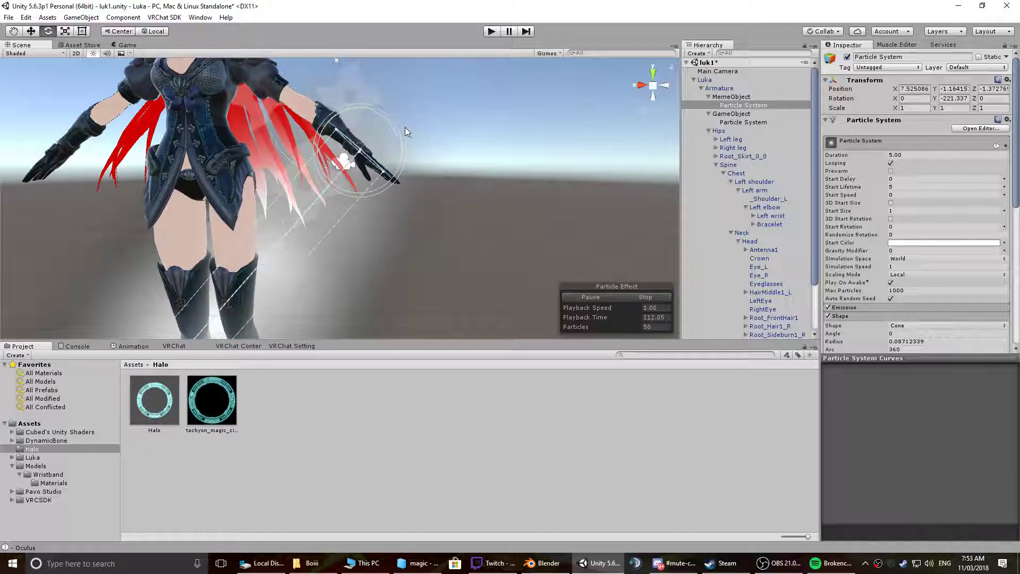
left_click_drag(451, 177, 335, 180, "alt")
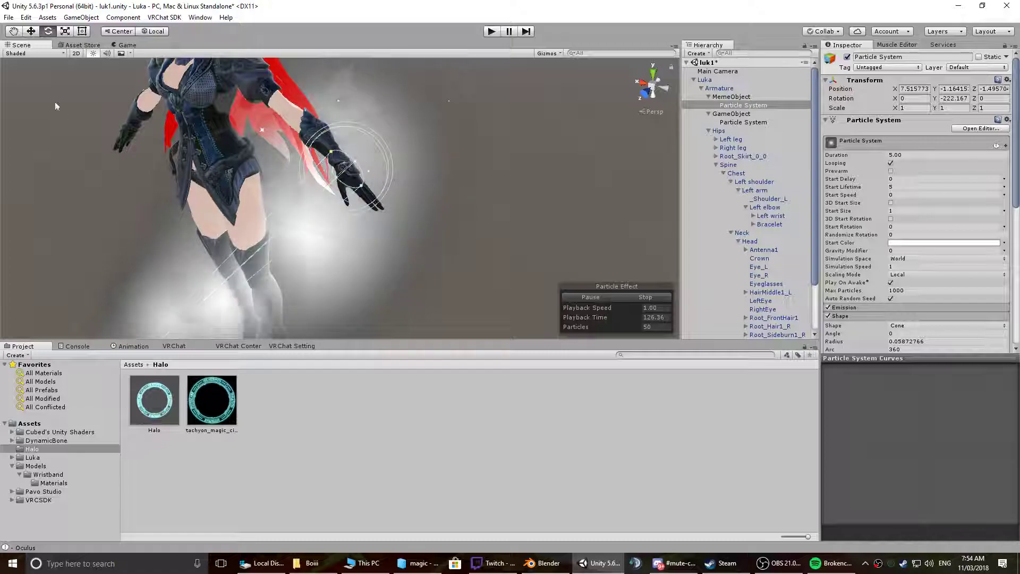
- Move the particle system onto the avatar's left wrist, at about X 0.00098, Y 0, Z -0.00108
left_click_drag(388, 183, 458, 126, "alt")
left_click_drag(331, 184, 321, 196)
left_click_drag(412, 162, 144, 236, "alt")
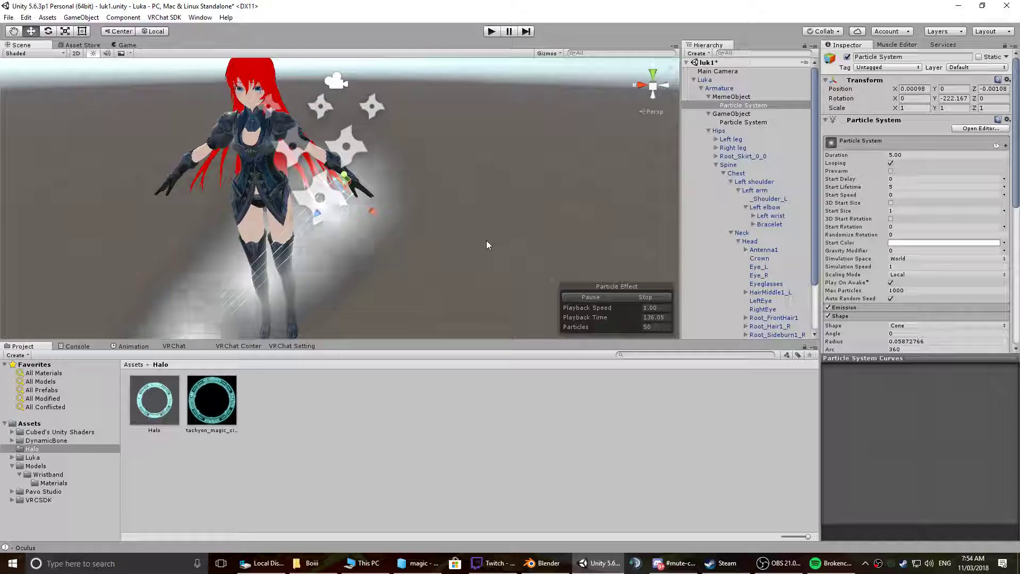
left_click_drag(486, 240, 396, 217, "alt")
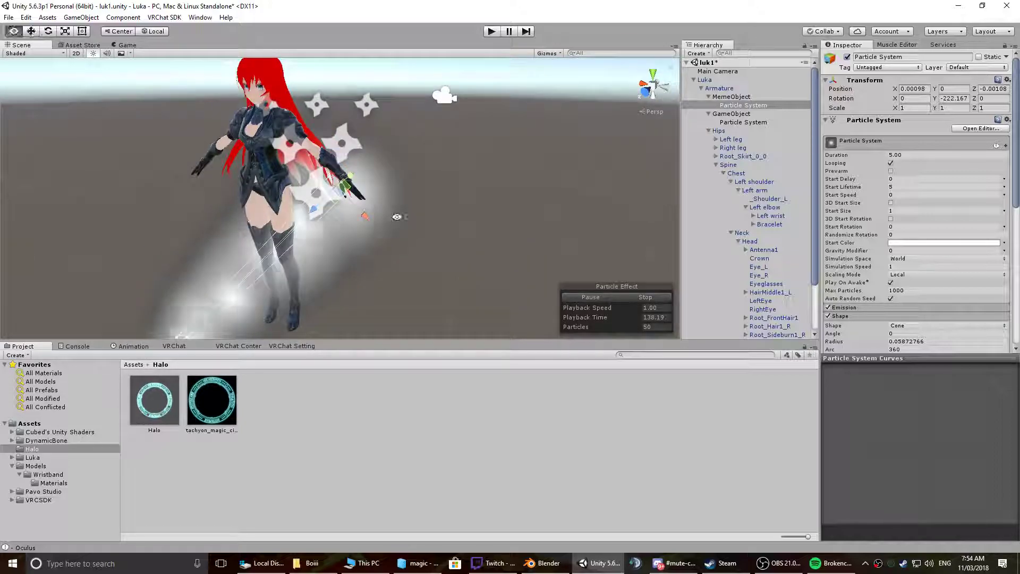
- Set the particle system's Max Particles to 200, its emission Rate over Time to 20 and its Start Speed to 10
left_click(765, 105)
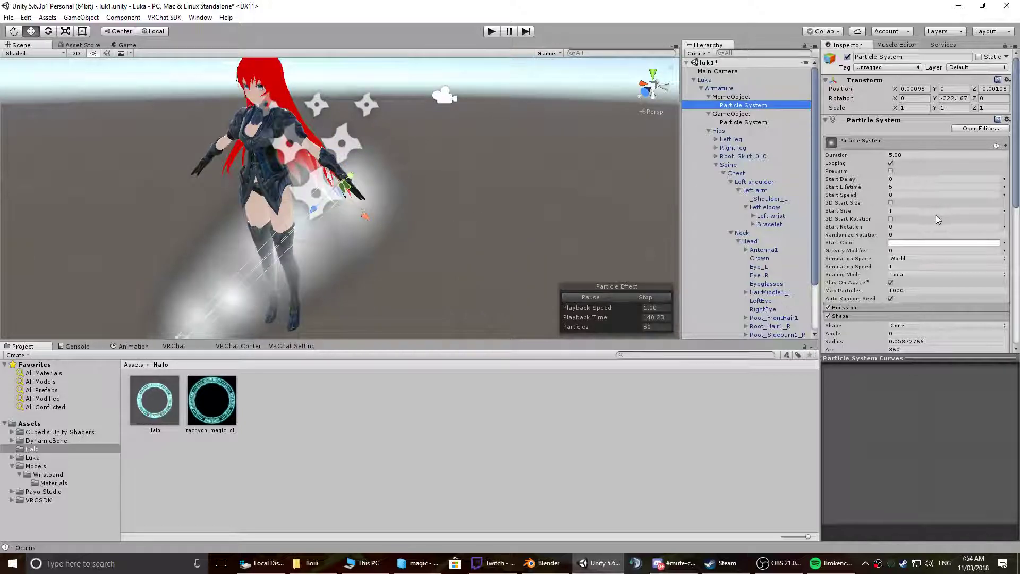
left_click(914, 291)
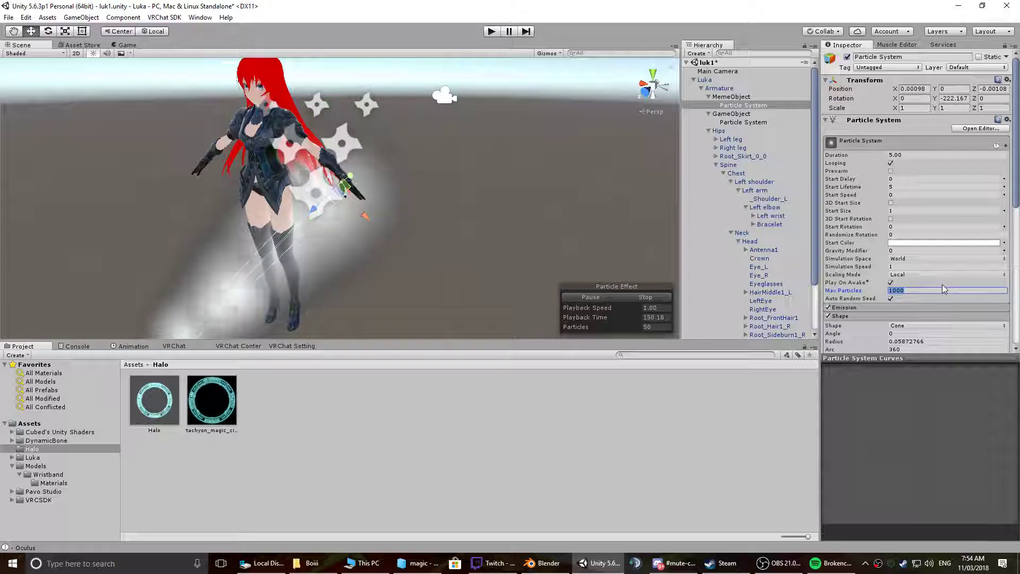
type("200")
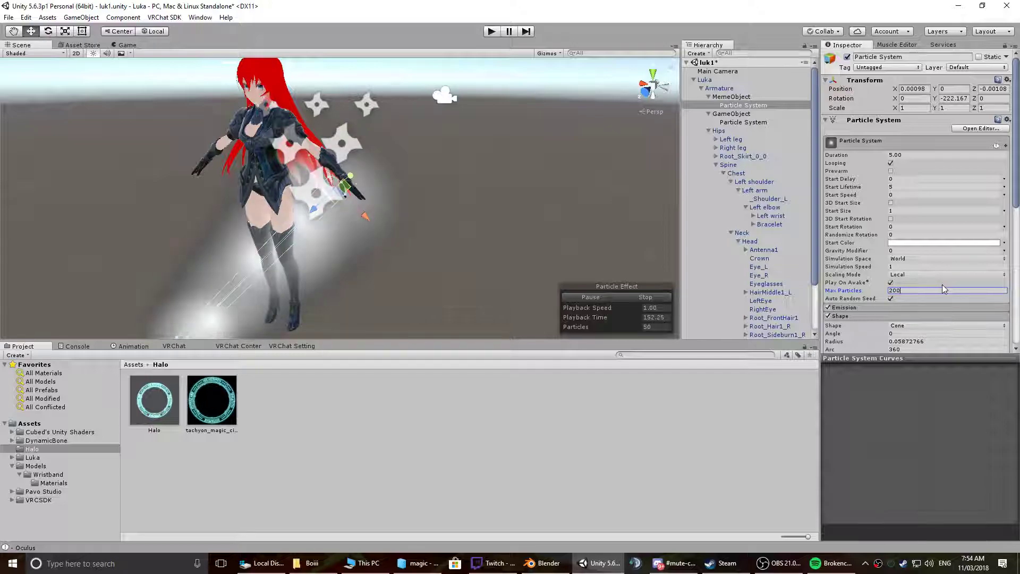
left_click(878, 307)
left_click(891, 317)
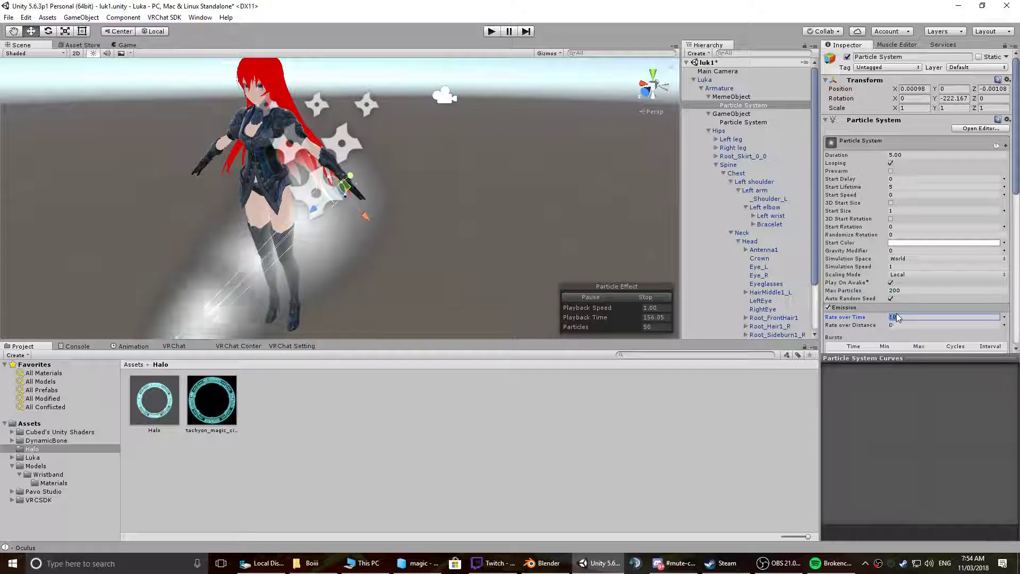
type("20")
scroll(382, 255, "down", 2)
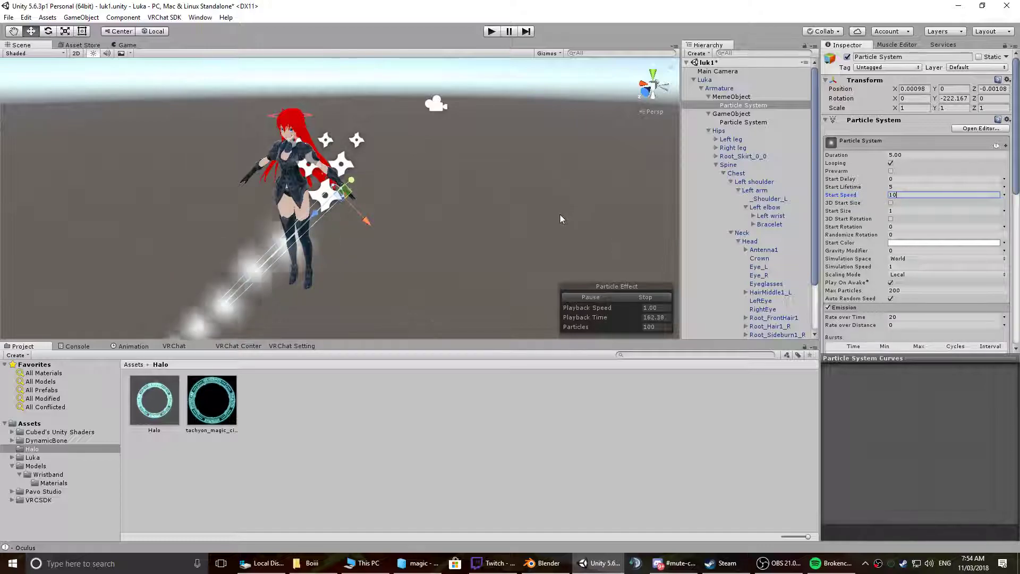
left_click_drag(498, 208, 318, 267, "alt")
left_click_drag(369, 244, 421, 207, "alt")
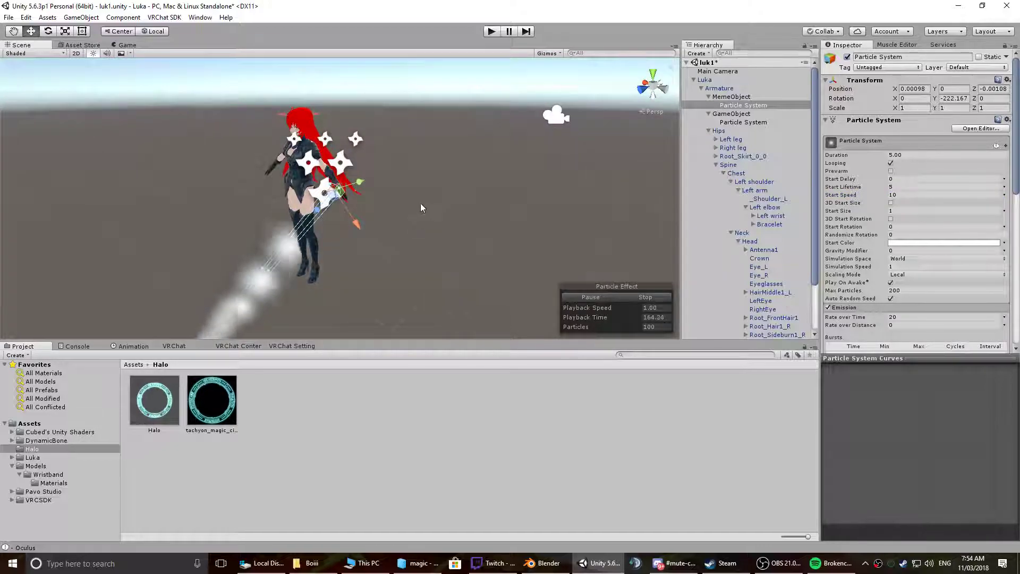
- Add a Terrain object and move it out from under the Main Camera to the root of the scene
right_click(715, 71)
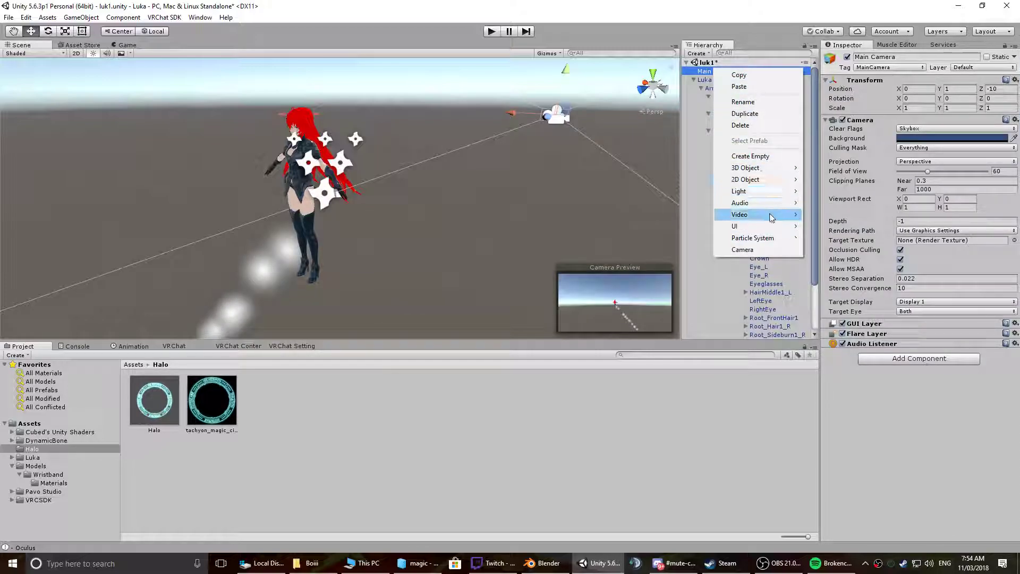
mouse_move(765, 169)
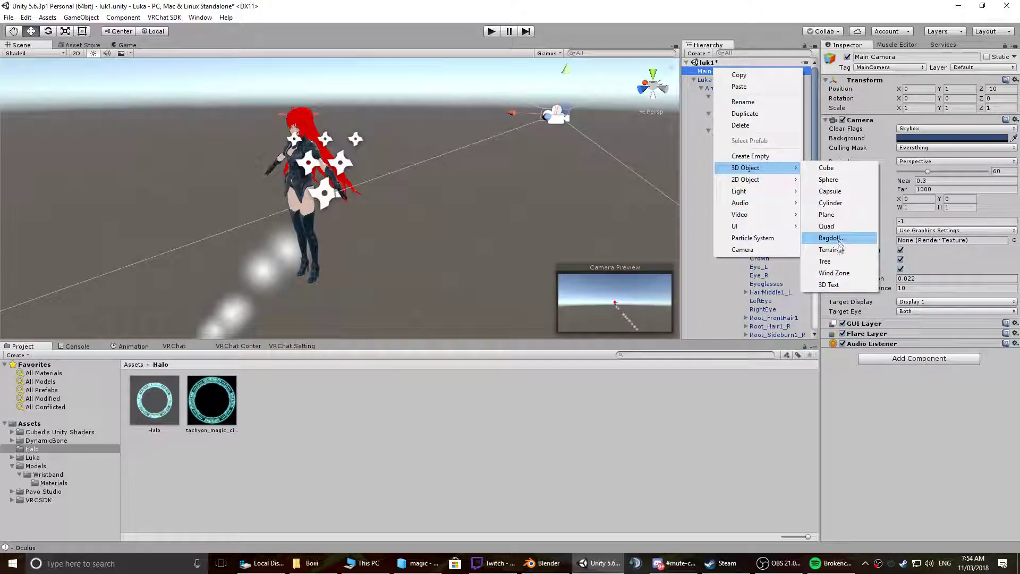
left_click(834, 249)
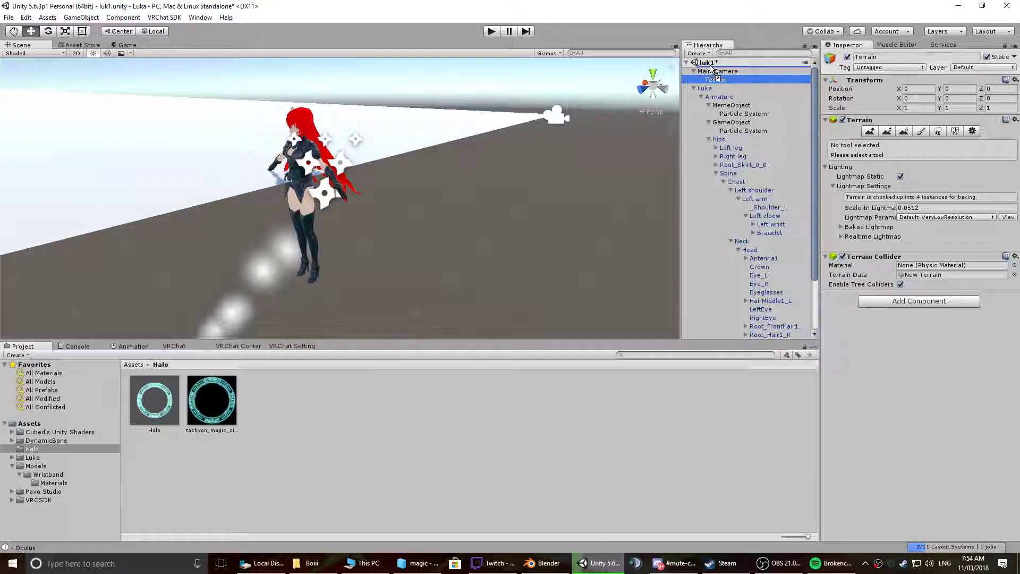
scroll(696, 87, "down", 3)
scroll(170, 182, "down", 6)
scroll(255, 188, "down", 7)
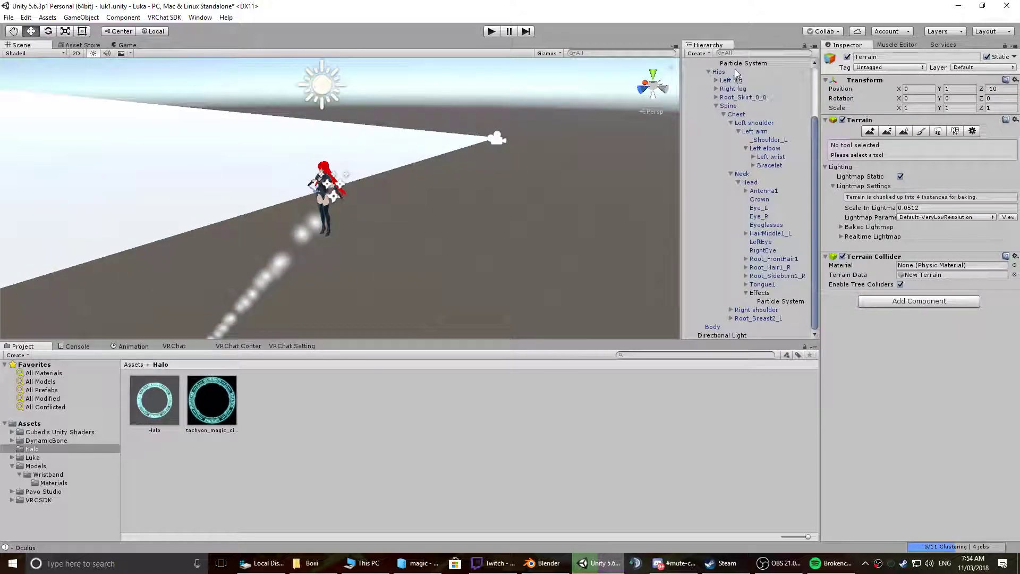
- Reset the terrain's position to 0 on the Y and Z axes
left_click(739, 64)
scroll(737, 70, "up", 3)
left_click(709, 71)
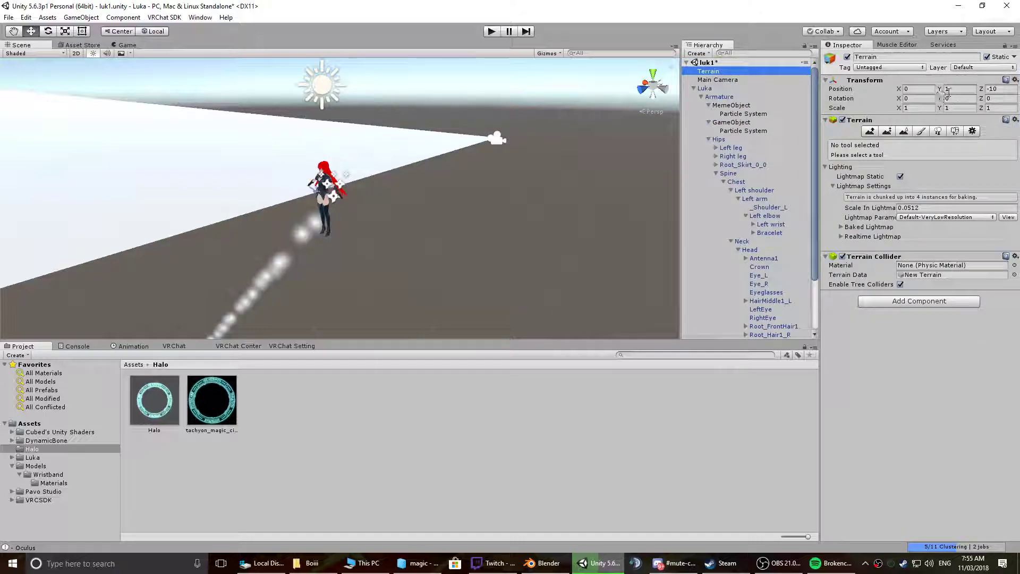
type("0")
key("Tab")
type("0")
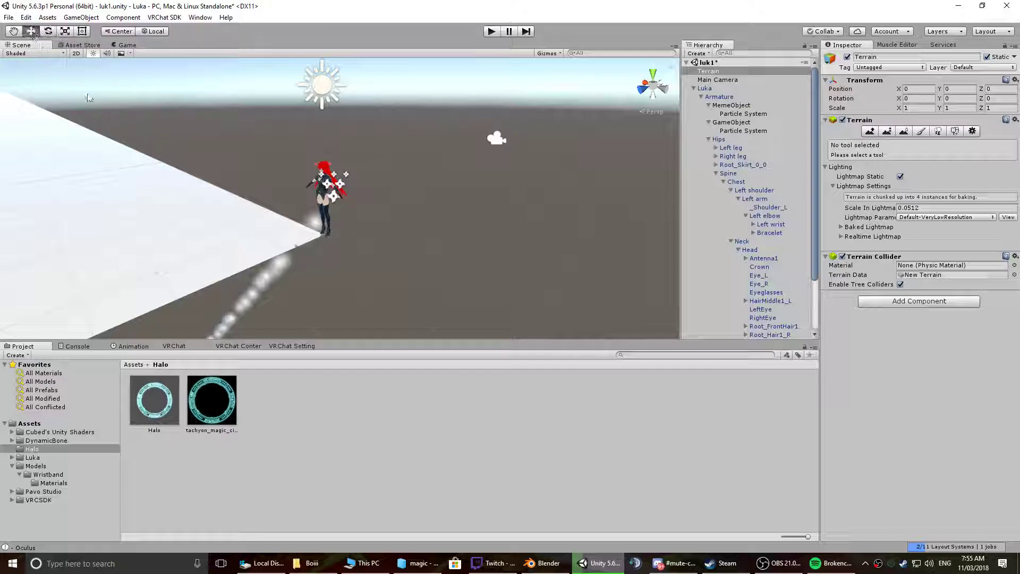
- Move the terrain so it extends beneath the avatar, to about X -186.3, Y -3.1, Z -203
scroll(158, 226, "down", 3)
key("super")
key("super")
left_click_drag(353, 221, 205, 186, "alt")
middle_click_drag(199, 131, 225, 178)
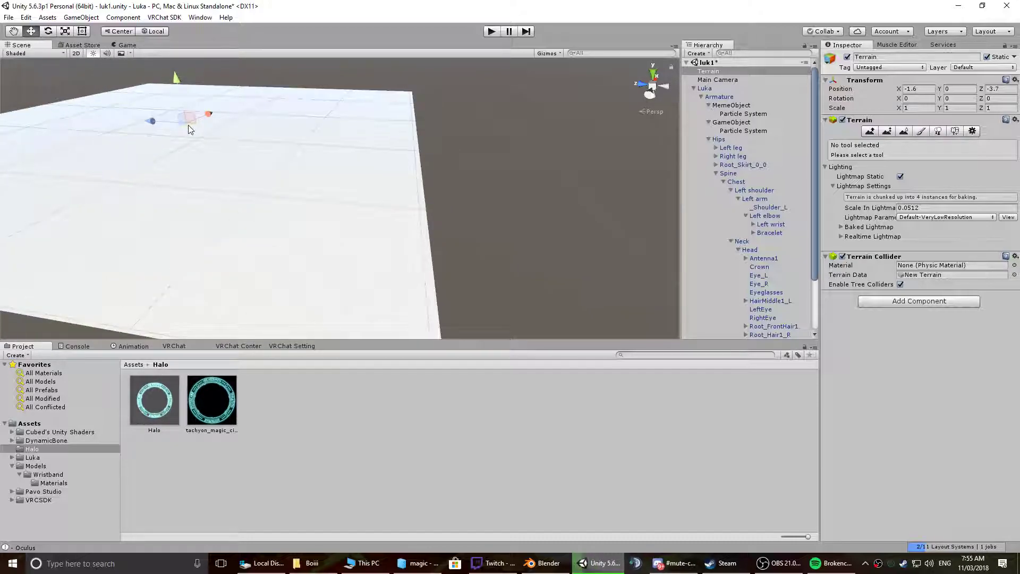
left_click_drag(186, 124, 327, 240)
left_click_drag(292, 288, 392, 298, "alt")
middle_click_drag(391, 297, 122, 199)
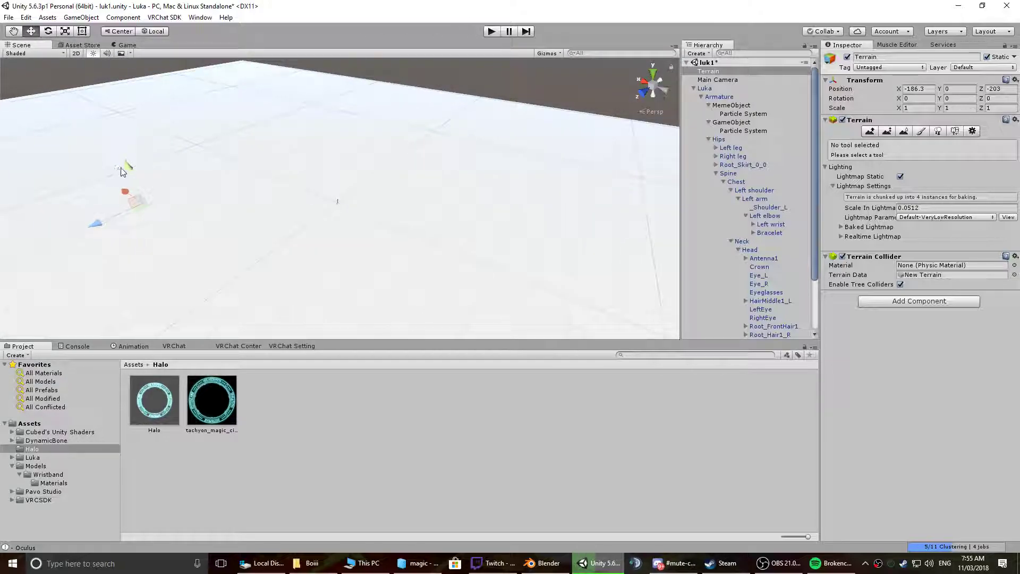
left_click_drag(129, 169, 130, 173)
- Check the particle stream against the terrain, and disable the Terrain object
scroll(353, 197, "up", 12)
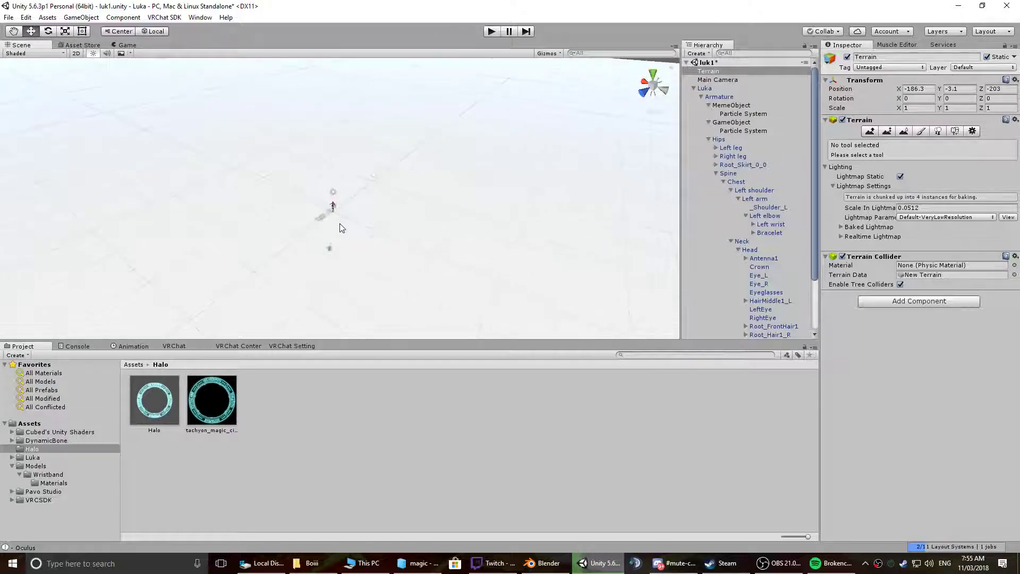
scroll(348, 229, "up", 10)
left_click_drag(348, 250, 674, 166, "alt")
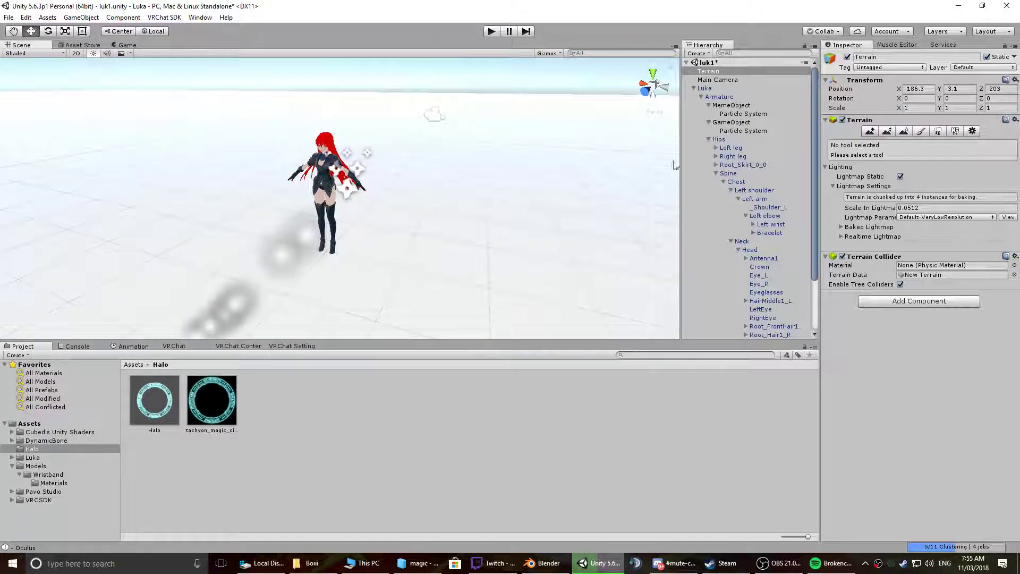
left_click(731, 115)
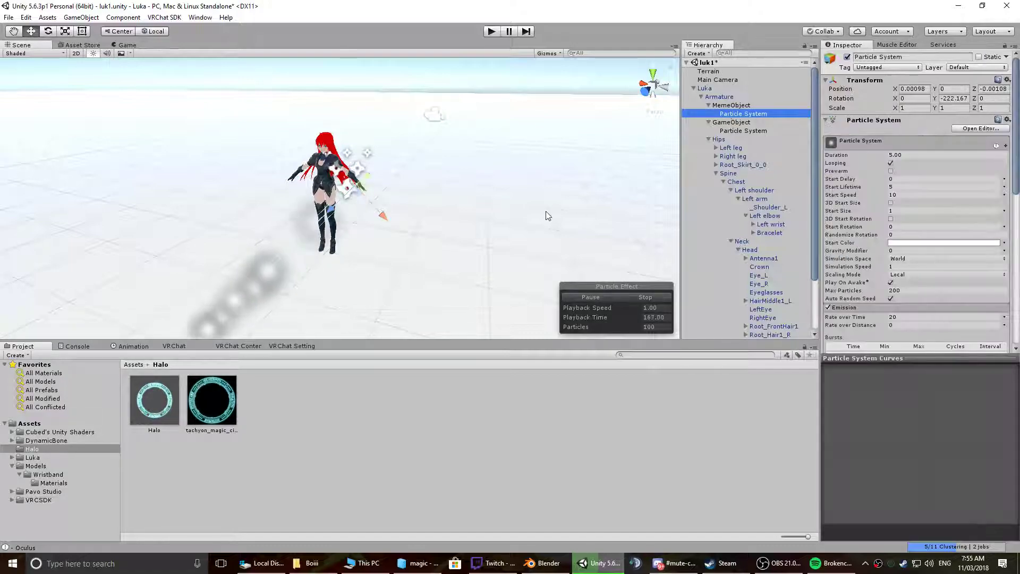
left_click(710, 71)
left_click(847, 57)
- Reselect the particle system under MemeObject and examine its emission stream from the avatar's wrist
scroll(318, 204, "up", 3)
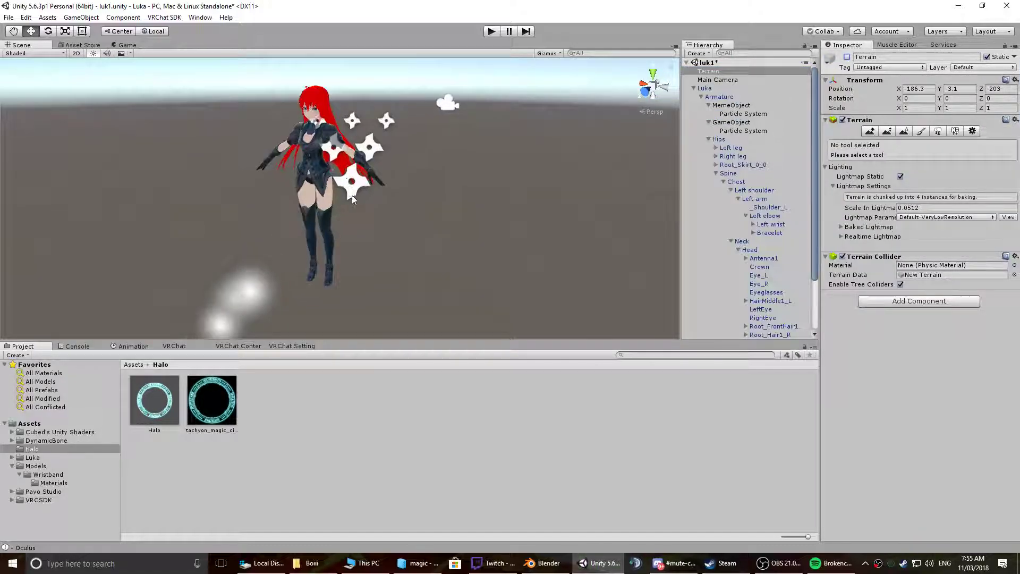
left_click(350, 184)
left_click(754, 115)
mouse_move(425, 193)
left_mouse_down("alt")
mouse_move(451, 189)
mouse_move(551, 128)
mouse_move(342, 247)
mouse_move(437, 186)
left_mouse_up("alt")
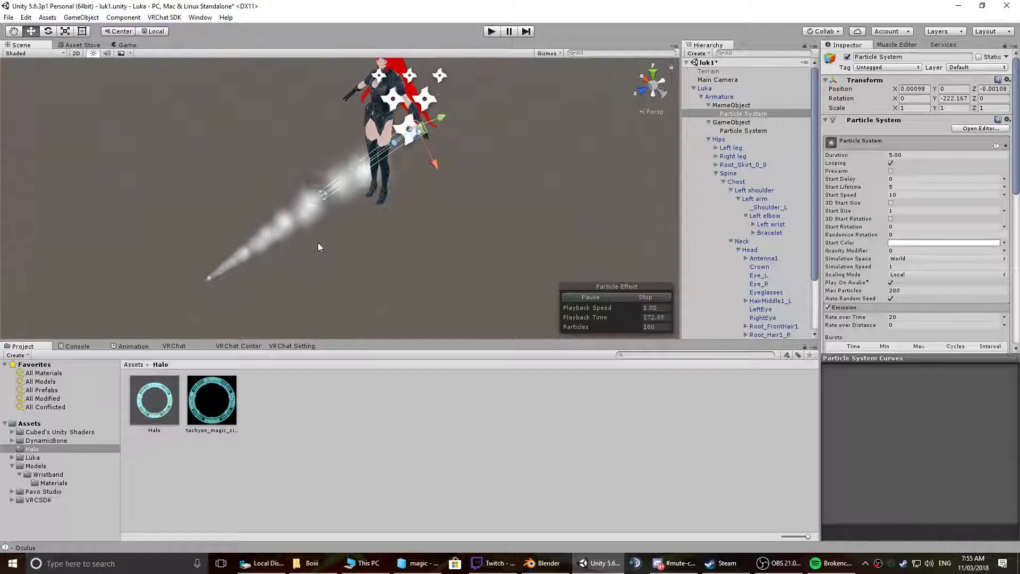
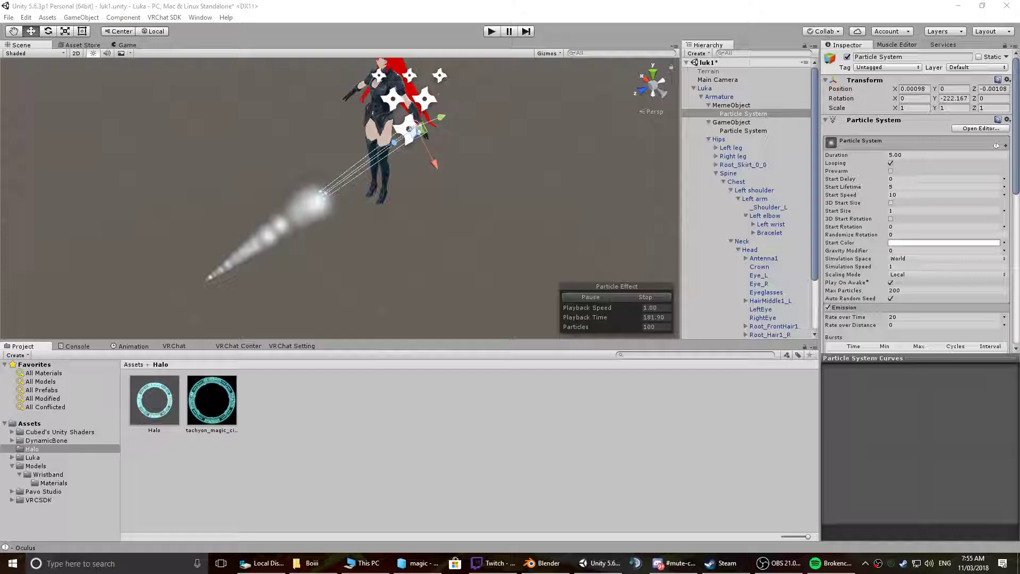
- Switch to Google Chrome and search the web for "meme"
key("super")
type("chrome")
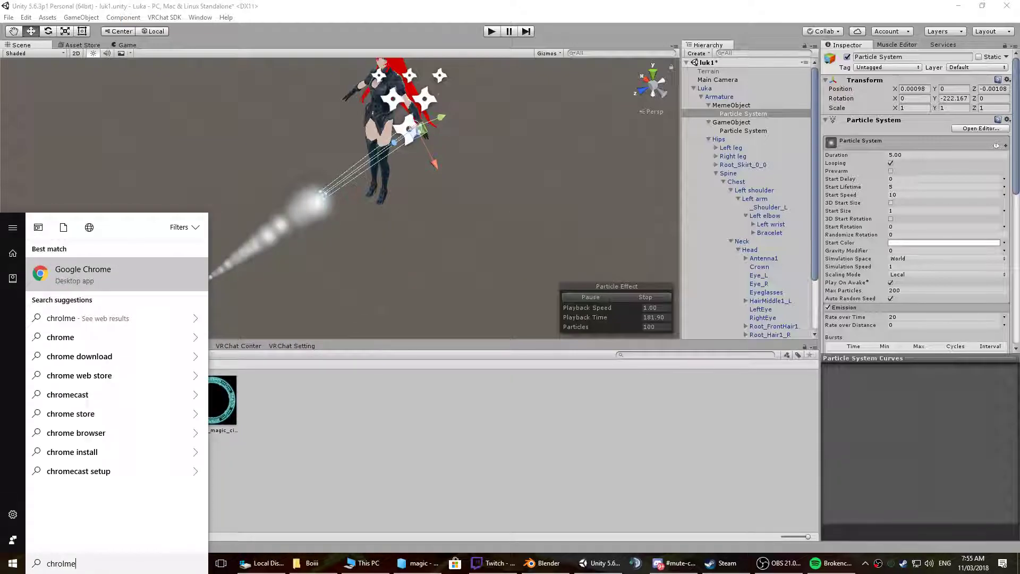
key("Return")
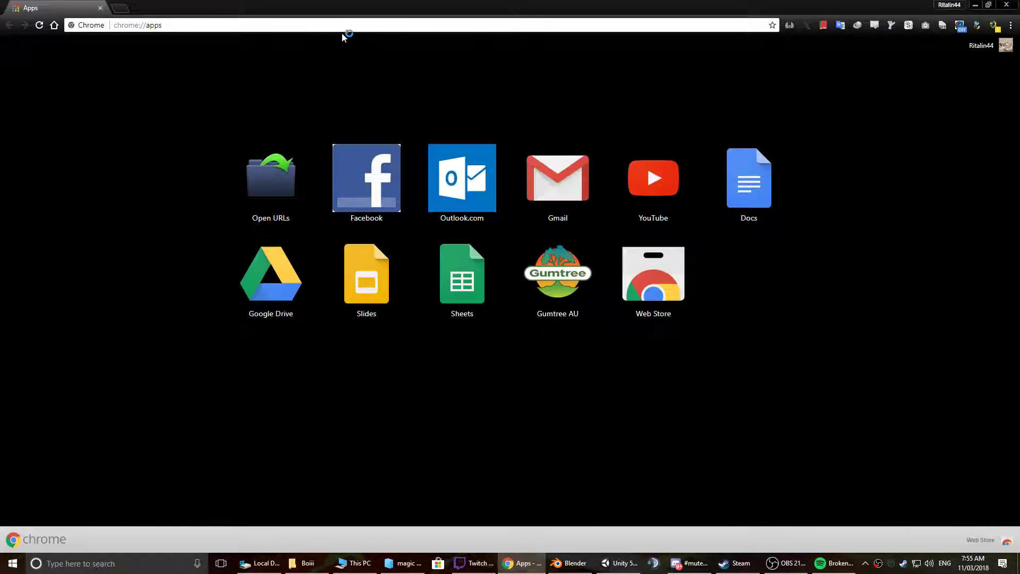
type("meme")
key("Return")
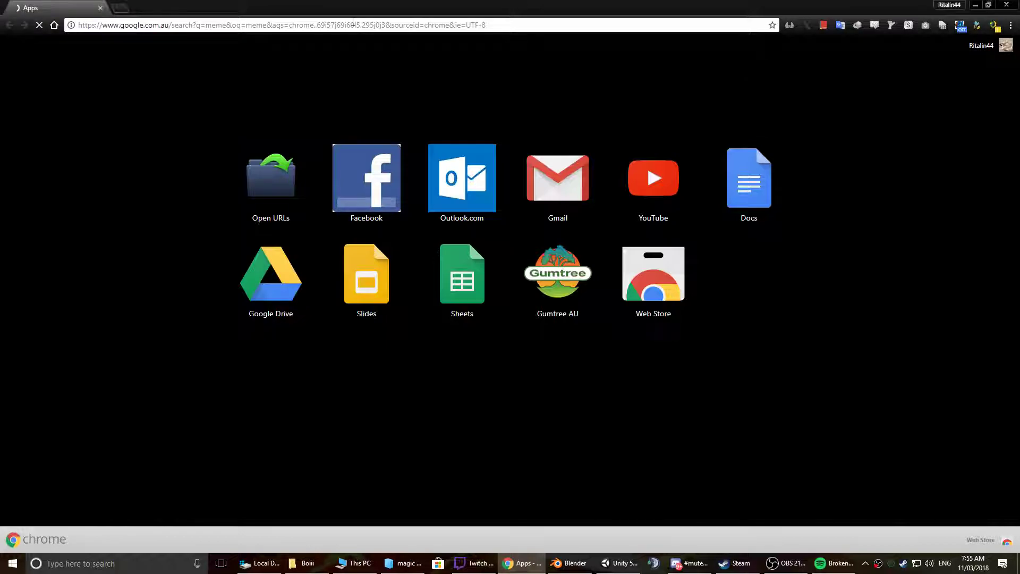
- Look through the image results for "meme" and return to Unity
left_click(158, 103)
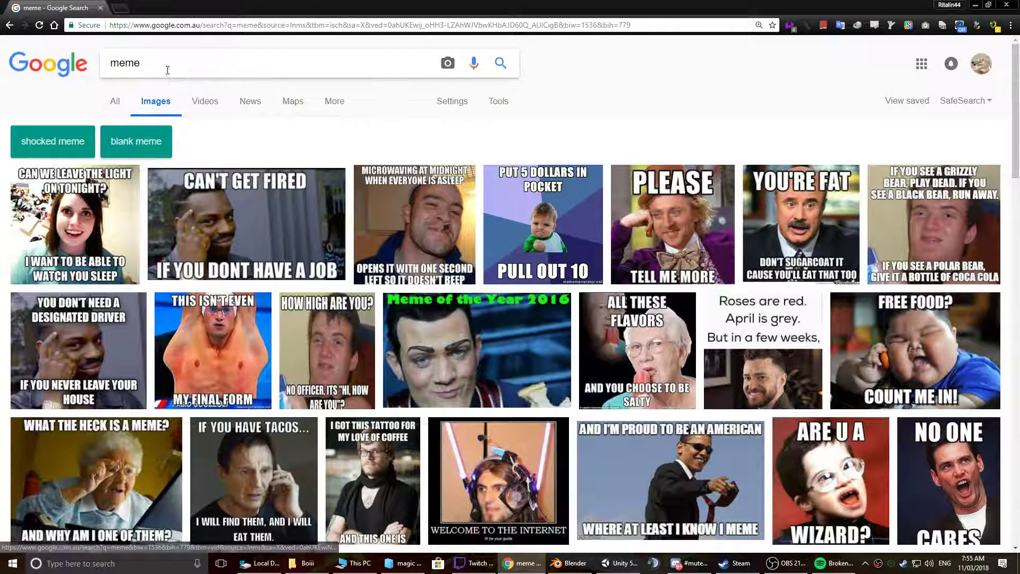
key("alt+Left")
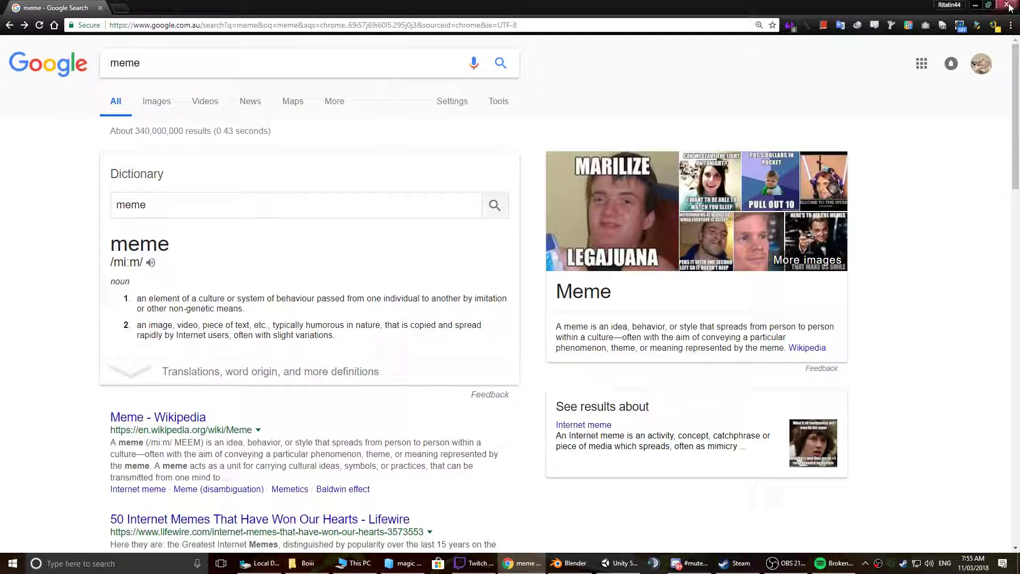
key("alt+Tab")
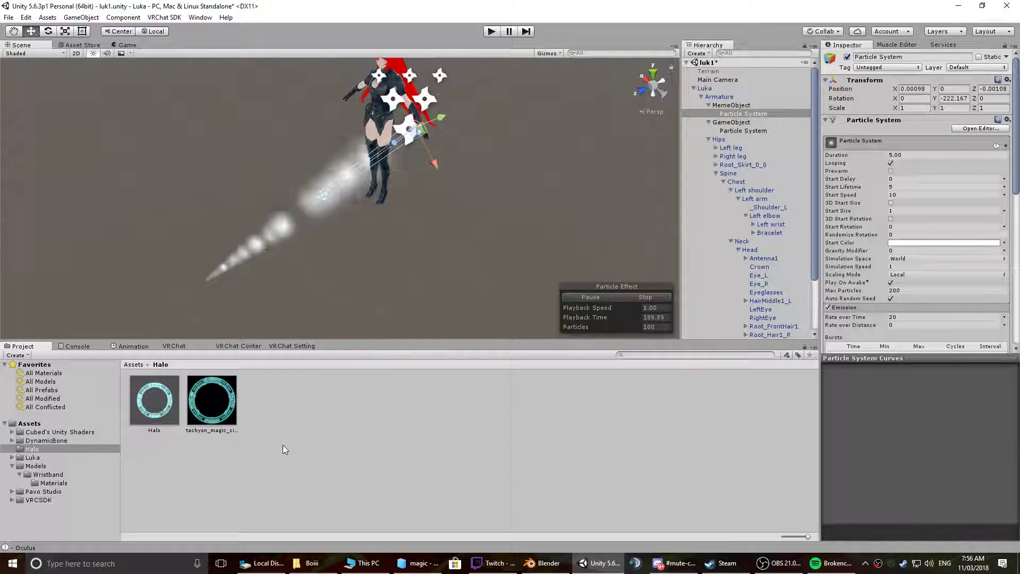
- Switch to Google Chrome and run an image search for "ok sign emoji"
key("super")
type("google")
key("Return")
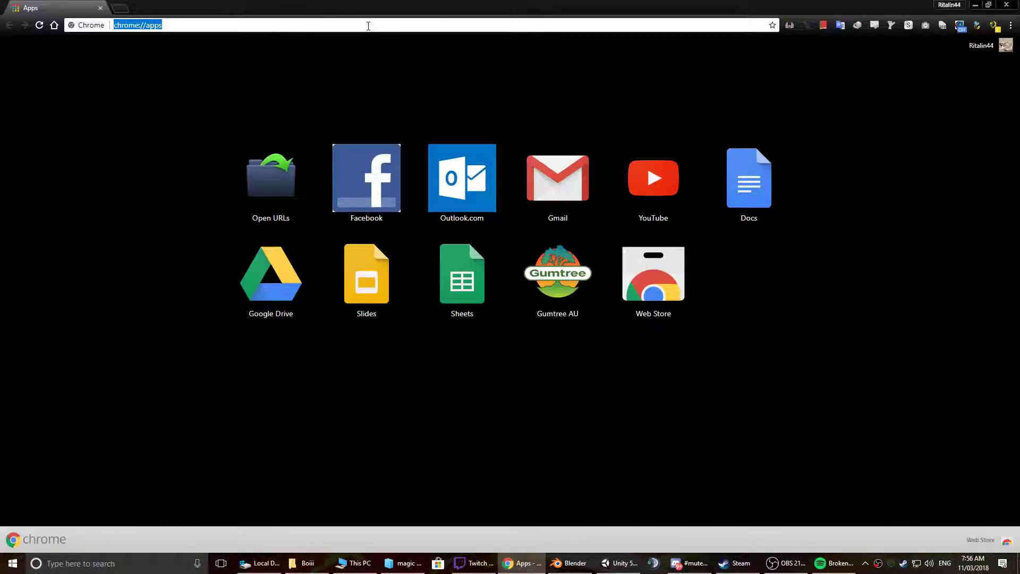
type("ok sign emoji")
key("Return")
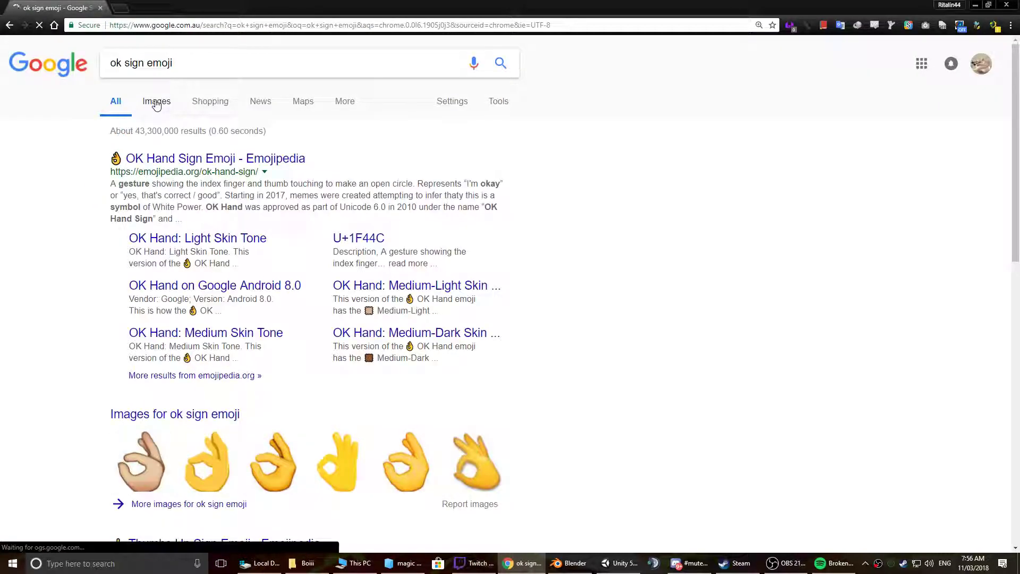
left_click(156, 102)
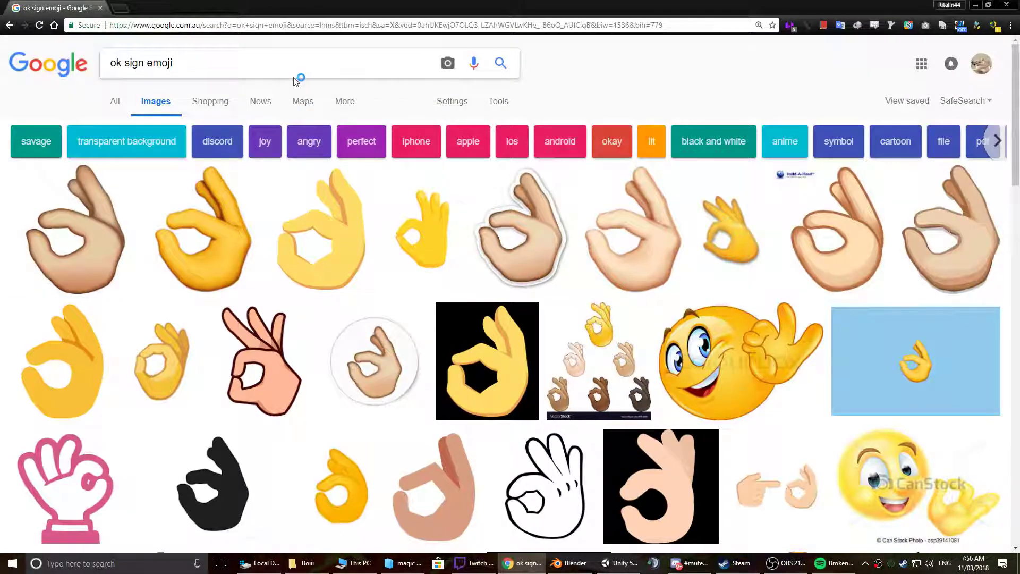
- Refine the image search to "ok sign emoji png"
left_click(296, 54)
type("p")
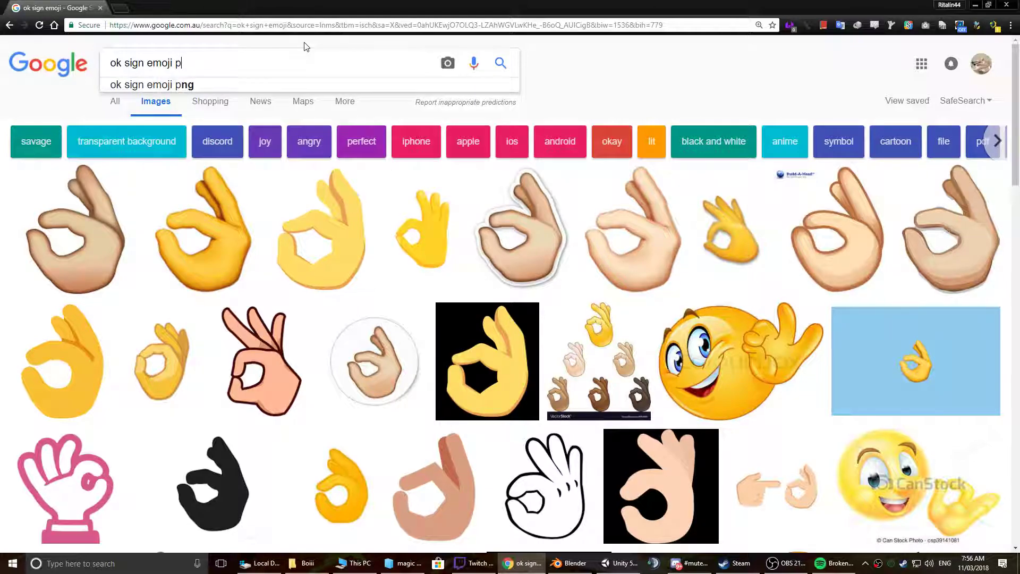
key("BackSpace")
key("BackSpace")
key("BackSpace")
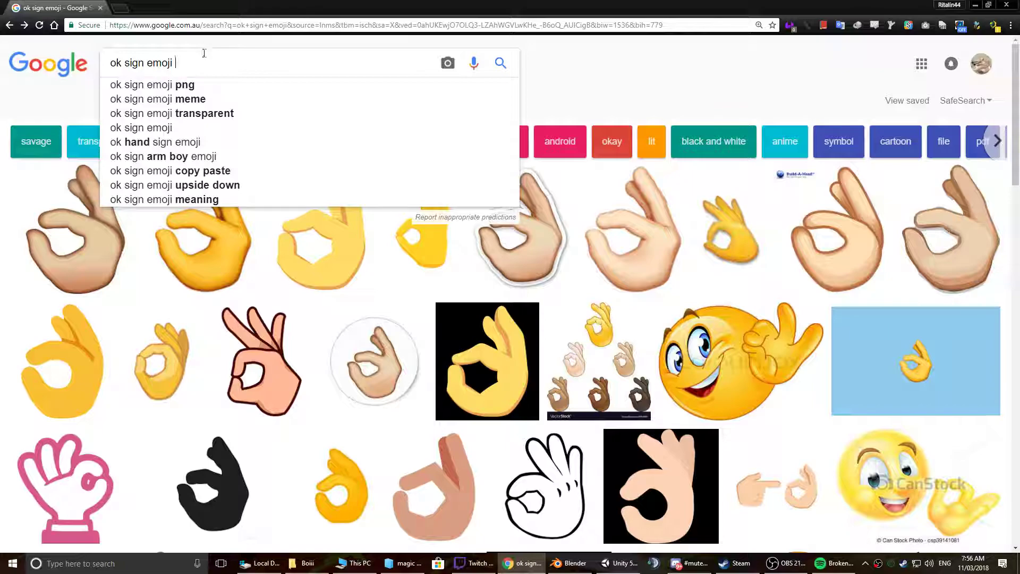
type("pn")
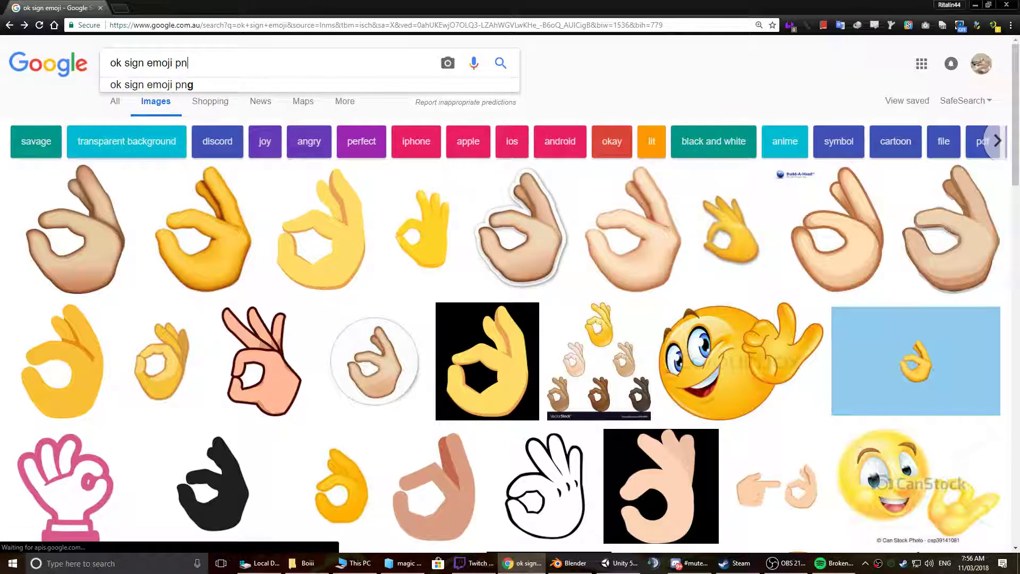
type("g")
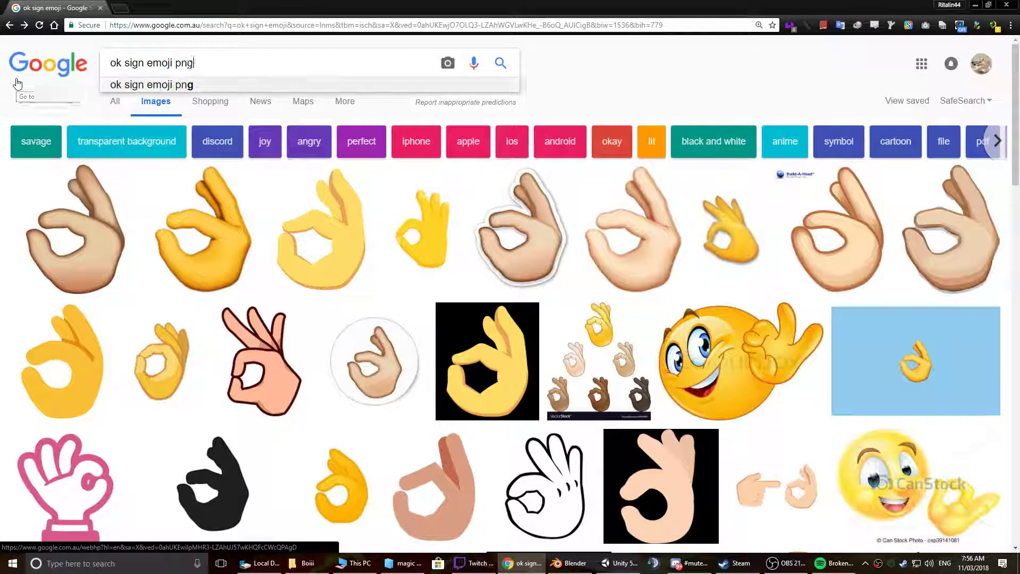
key("Return")
- Open the yellow OK hand emoji from Emoji Island and save the image as a PNG under its suggested name
left_click(195, 229)
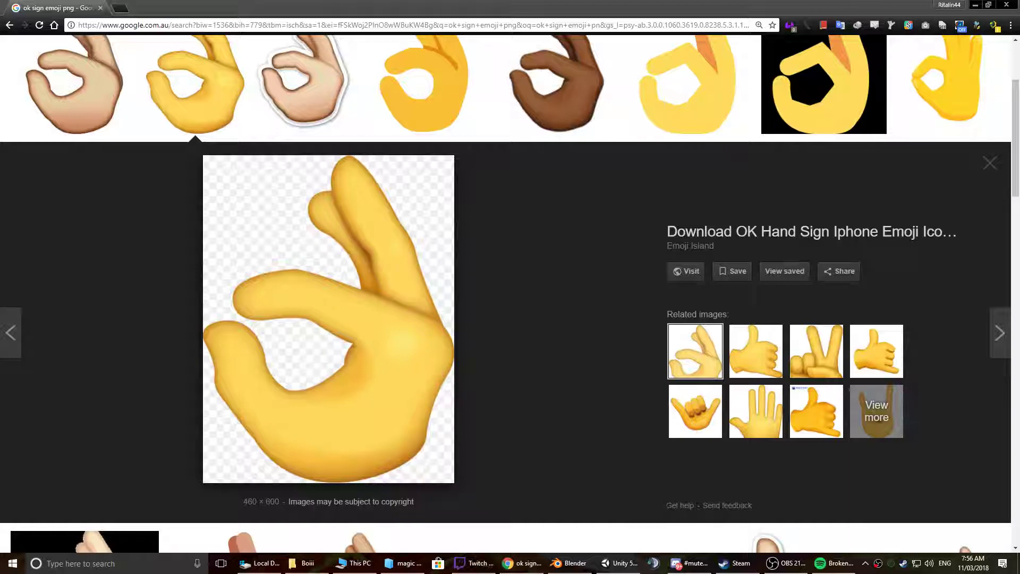
right_click(322, 334)
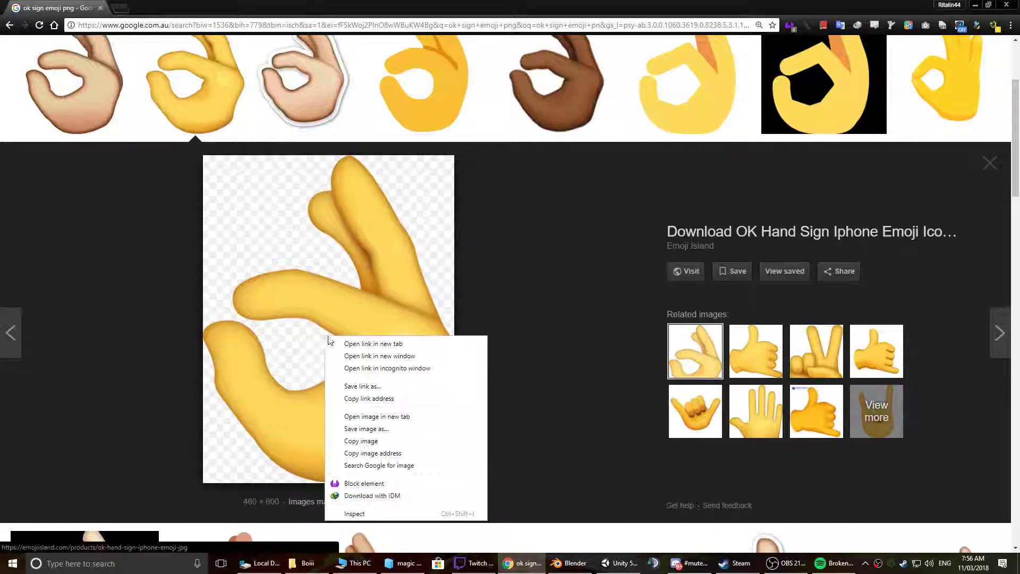
left_click(353, 429)
key("Return")
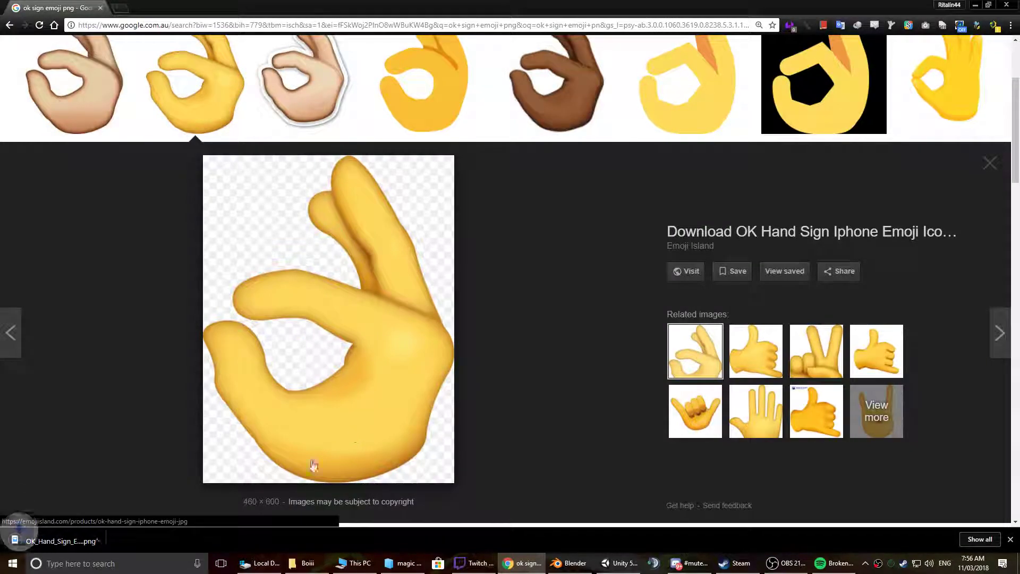
- Import the downloaded OK hand PNG into Unity's Halo folder and apply it to the particle system under MemeObject
left_click_drag(65, 545, 423, 430)
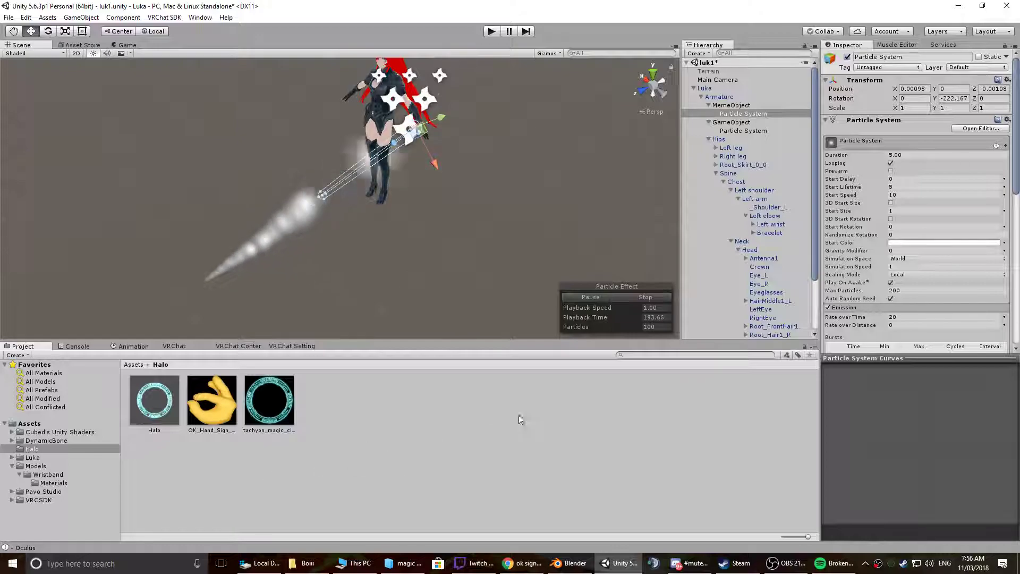
left_click_drag(219, 408, 755, 114)
left_click_drag(452, 85, 481, 101, "alt")
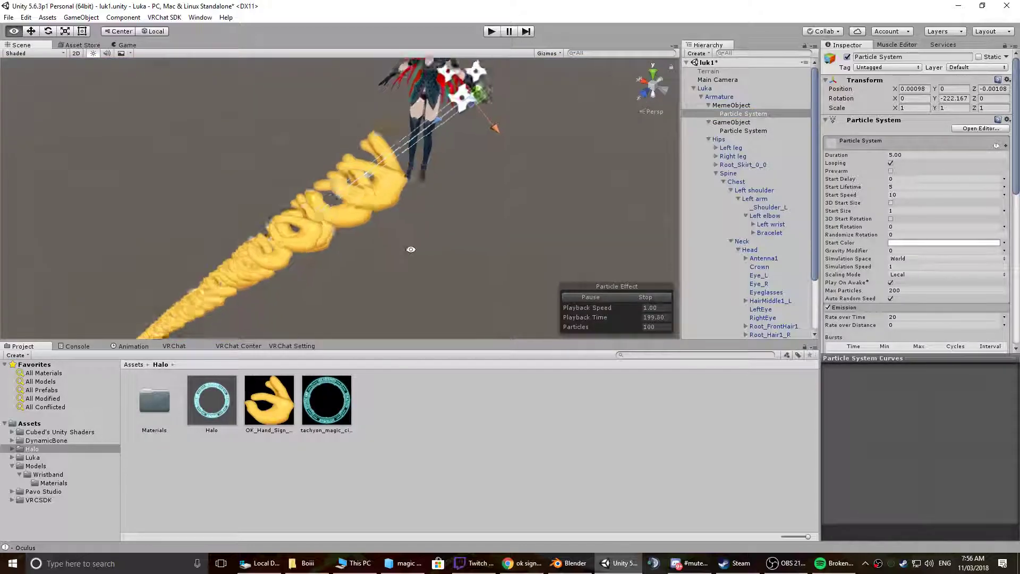
- Enable 3D Start Size, pause the particle preview, and set the start size to X 0.66, Y 1.03, Z 1
left_click(891, 204)
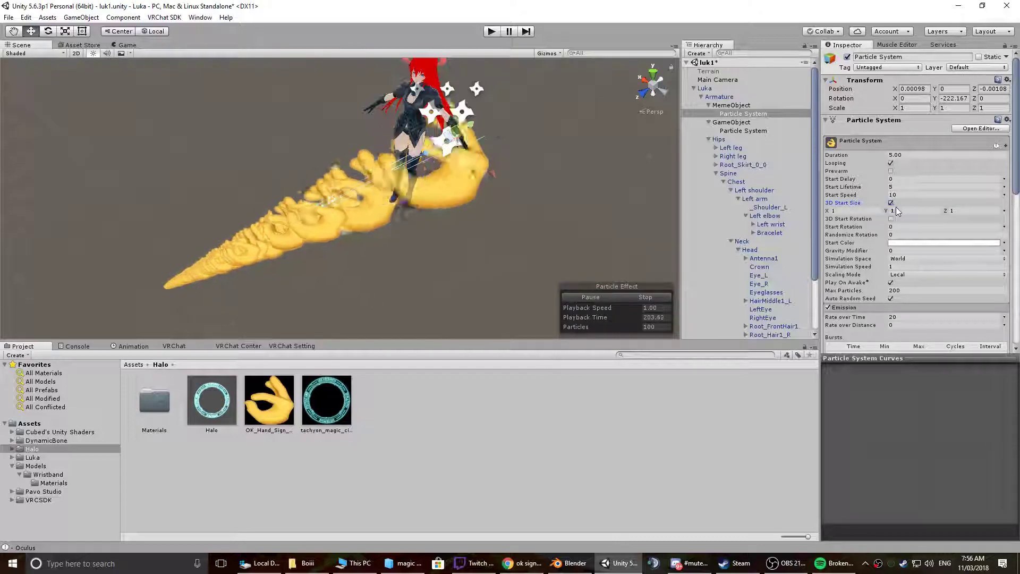
left_click(901, 211)
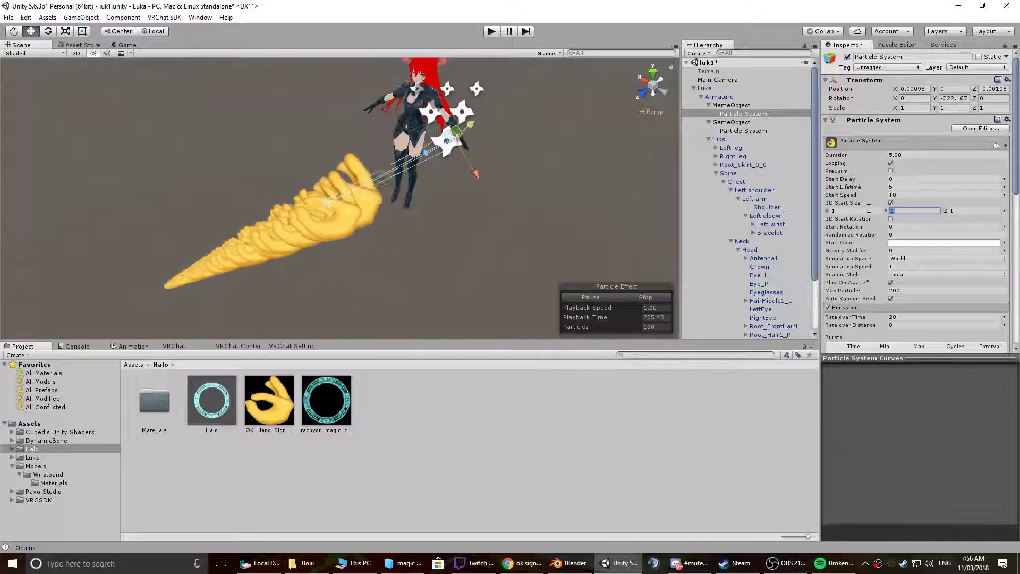
left_click(608, 297)
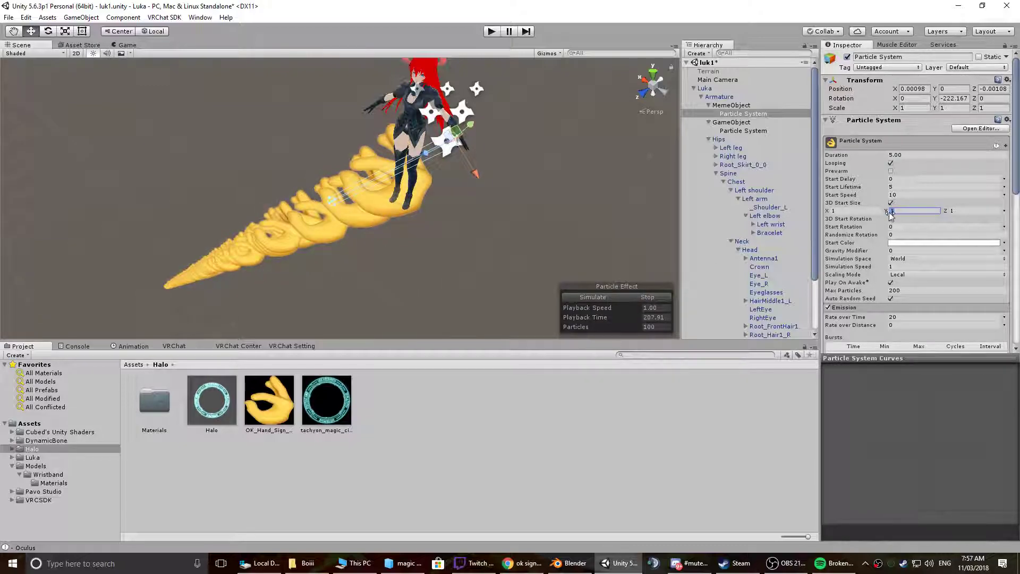
left_click_drag(882, 212, 821, 213)
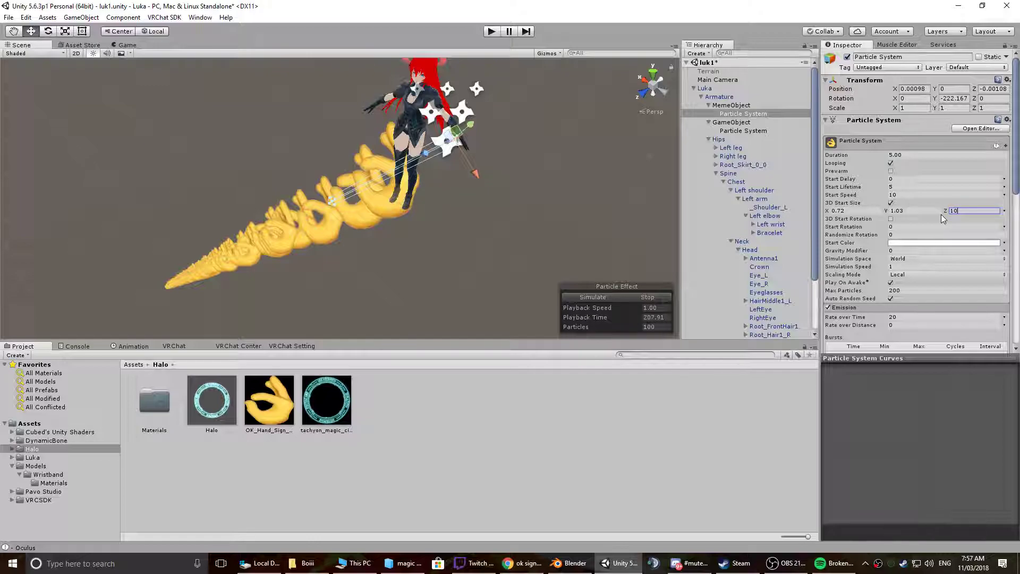
left_click_drag(829, 211, 829, 211)
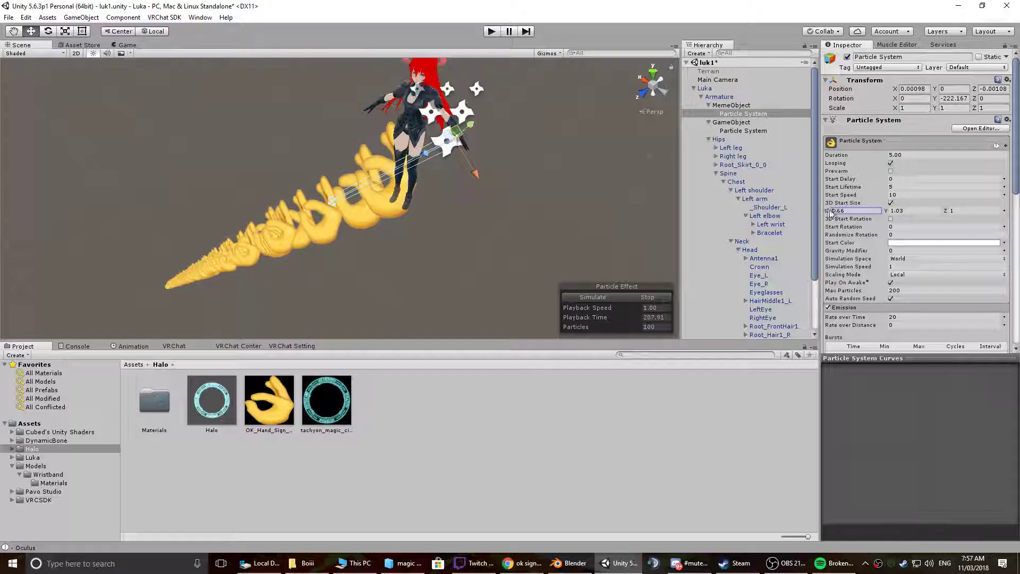
- Switch to Chrome and search Google Images for "laughing while crying ewmoji"
left_click_drag(393, 217, 400, 254, "alt")
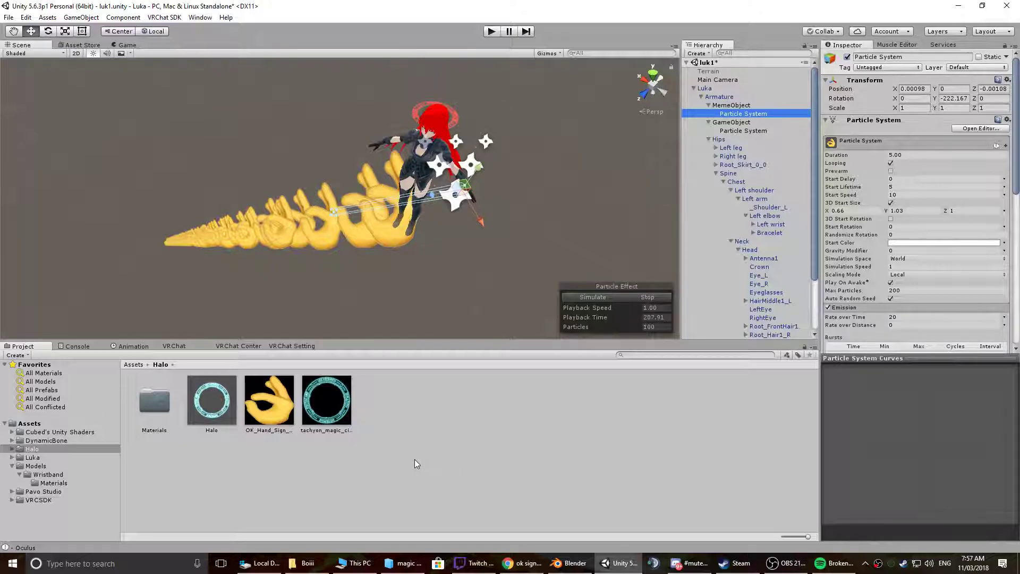
key("alt+Tab")
key("alt+Tab")
key("alt+Tab")
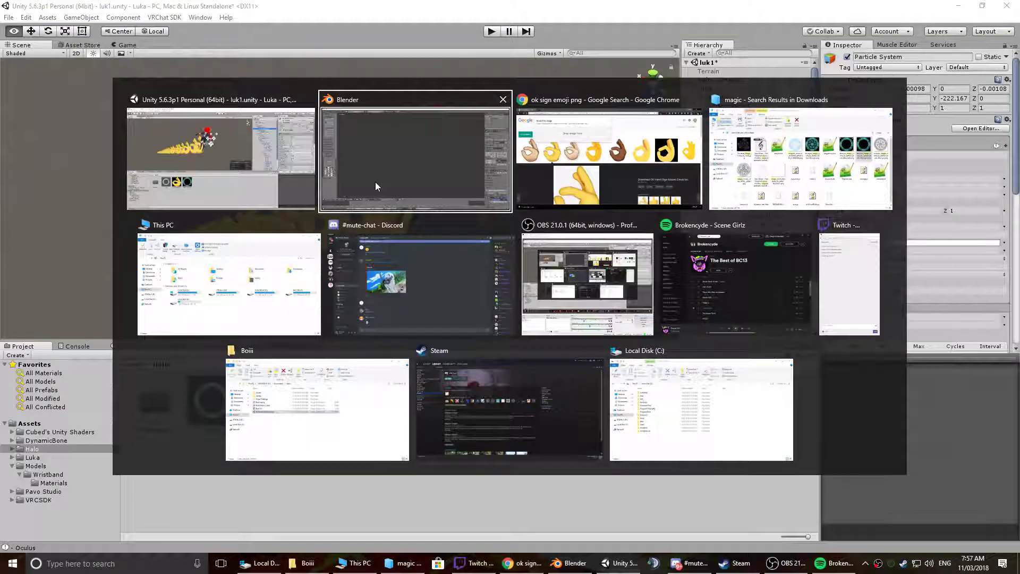
key("alt+Tab")
scroll(262, 120, "down", 3)
scroll(255, 107, "up", 3)
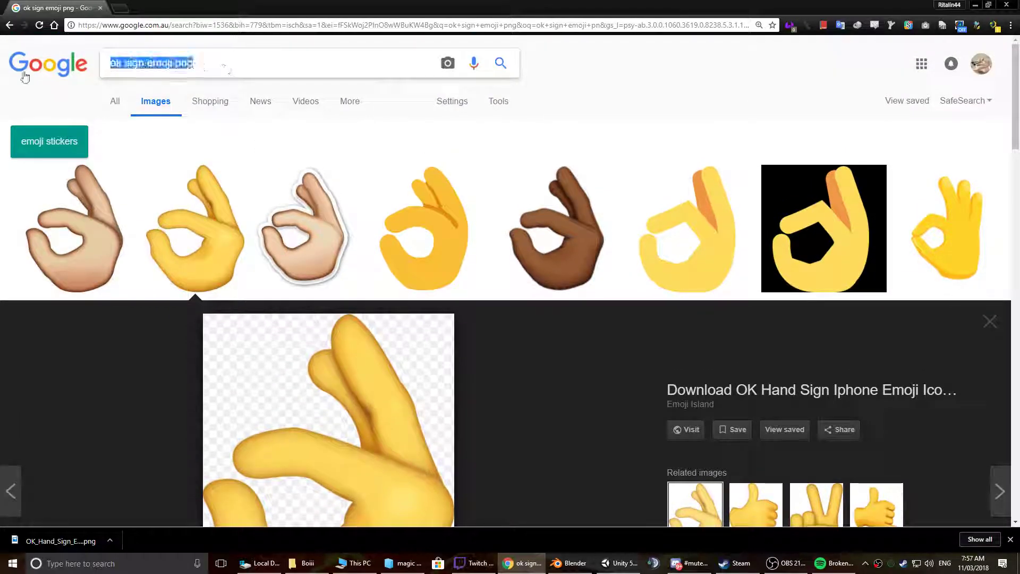
type("ghing whi")
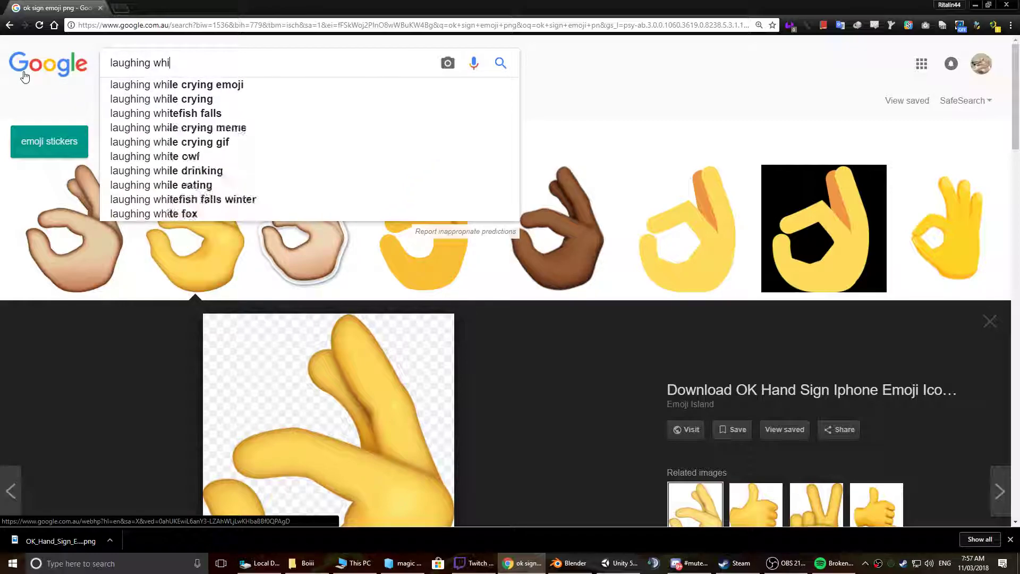
type("le crying ewmoji")
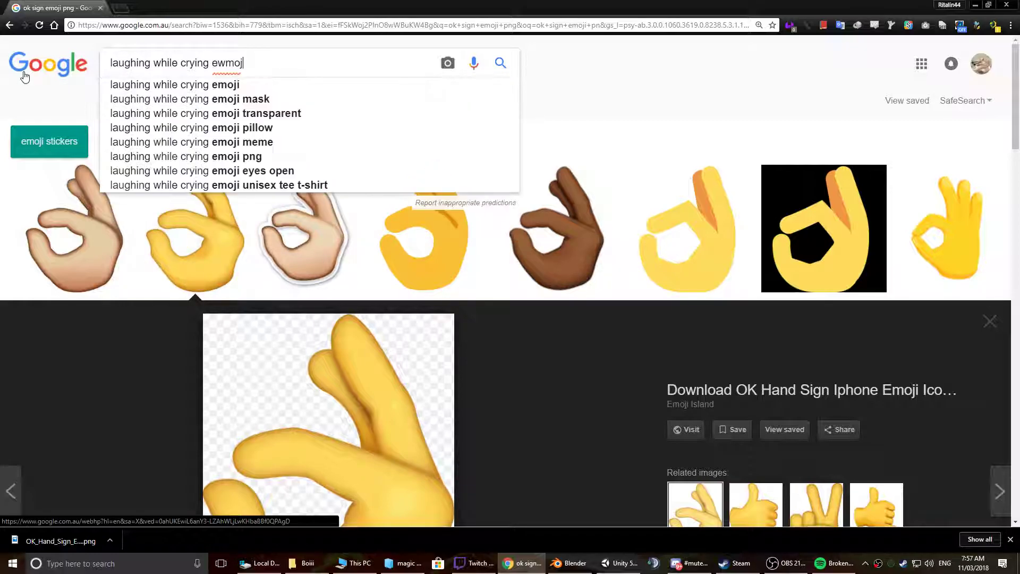
key("Return")
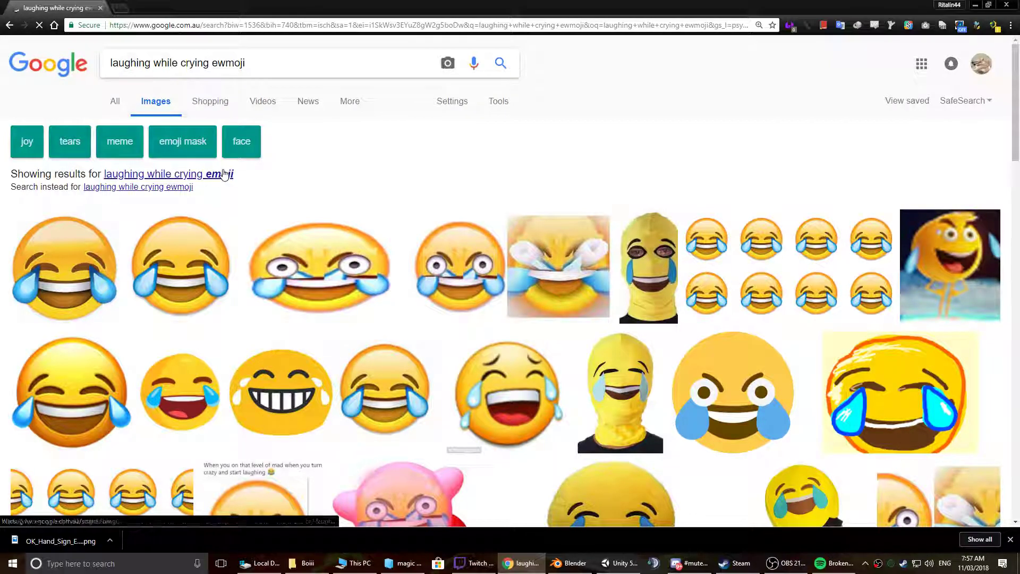
- Preview the first two laughing-crying emoji results to compare them
left_click(81, 276)
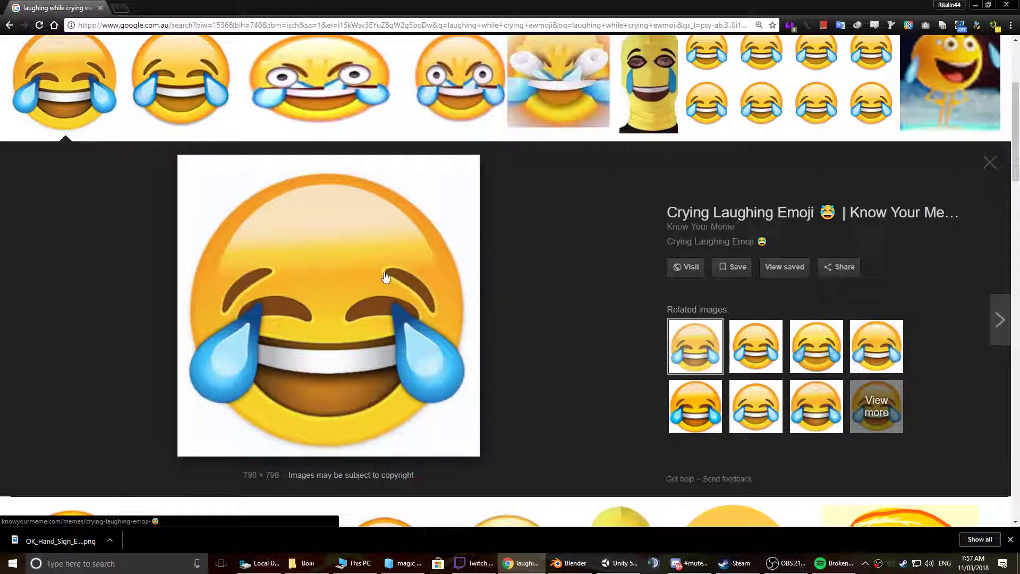
scroll(385, 276, "up", 3)
left_click(190, 269)
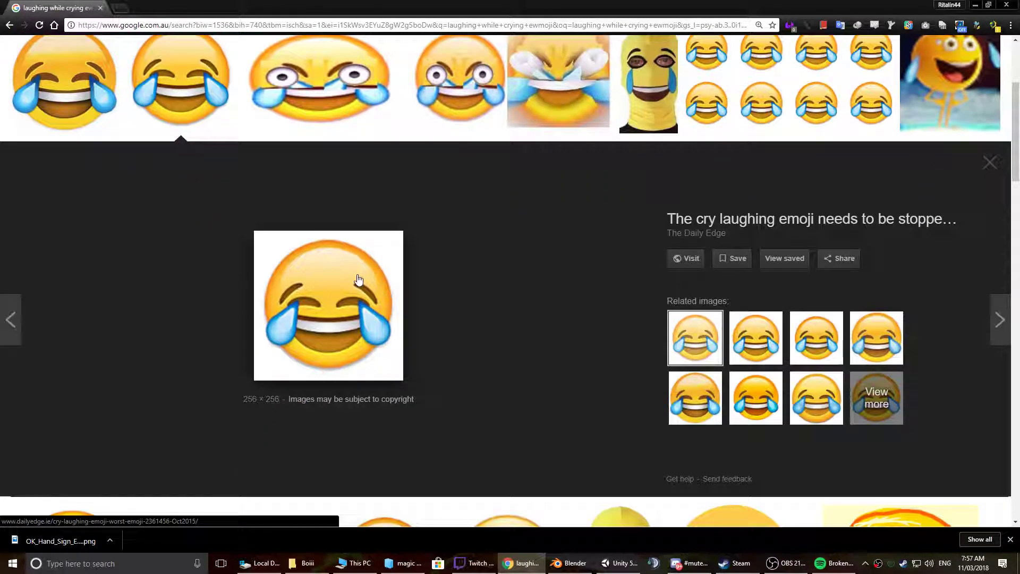
scroll(360, 280, "up", 3)
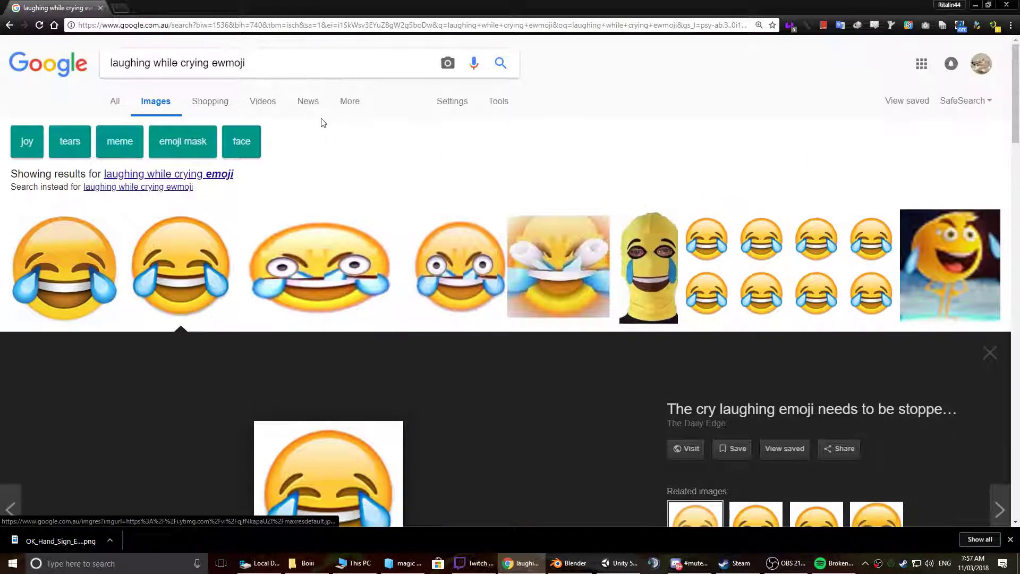
- Refine the image search by adding "png" to the end of the query
left_click(308, 62)
type("po")
key("BackSpace")
key("BackSpace")
type("png")
key("Return")
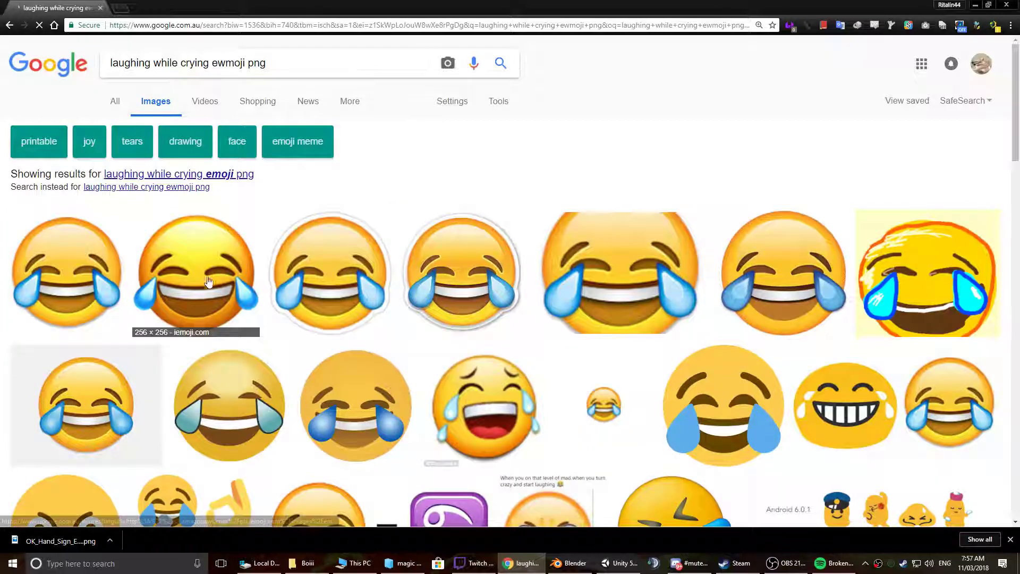
- Save the 480 × 480 Face with Tears of Joy sticker image and import it into the Halo folder in Unity
left_click(119, 268)
left_click(333, 80)
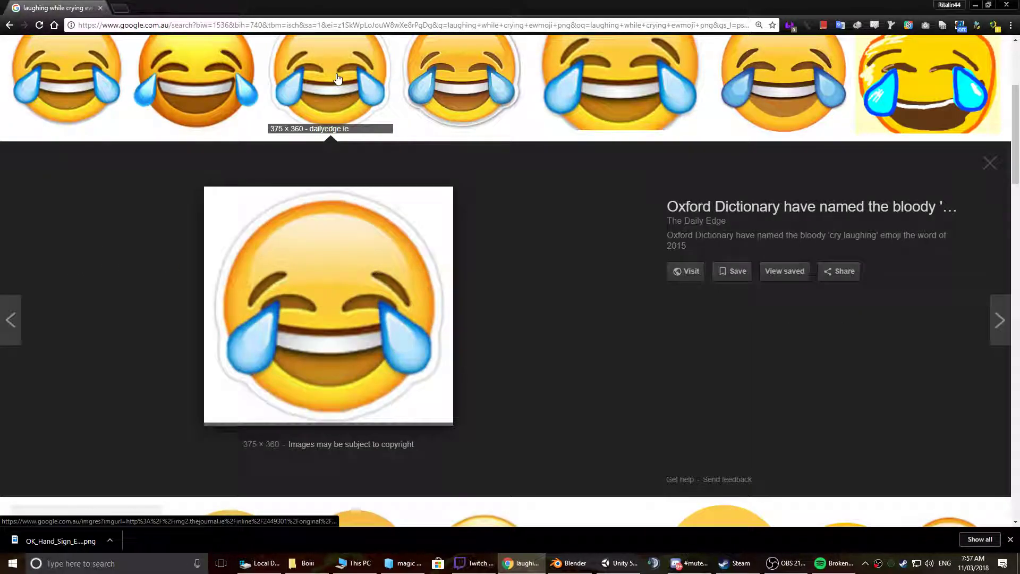
left_click(437, 87)
right_click(377, 255)
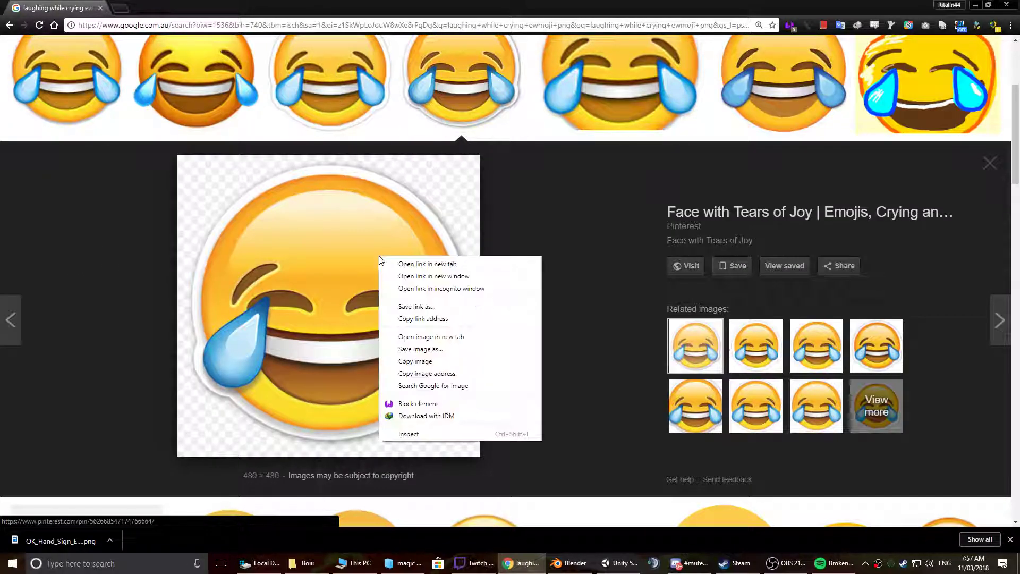
left_click(416, 346)
key("Return")
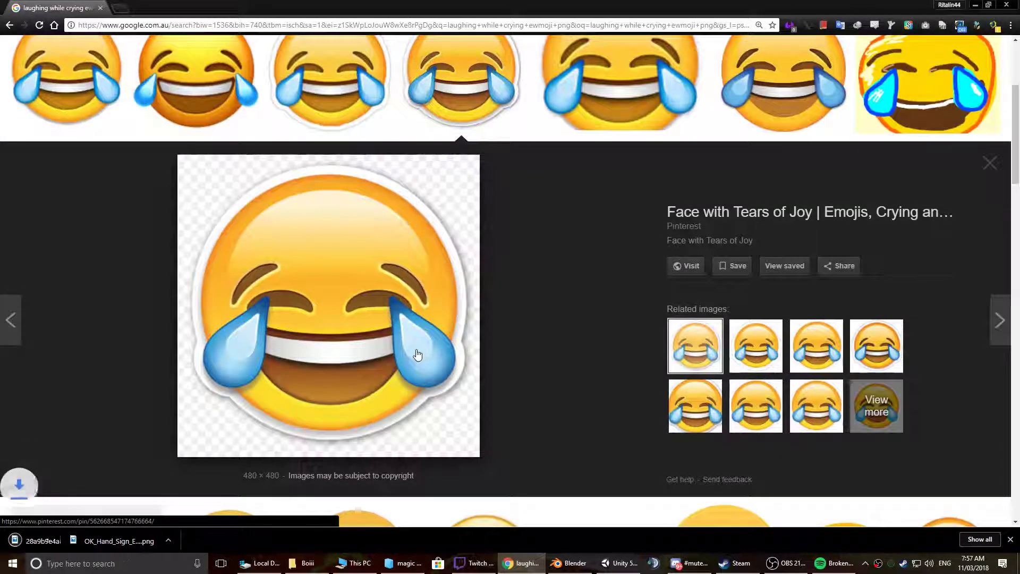
left_click_drag(61, 541, 475, 430)
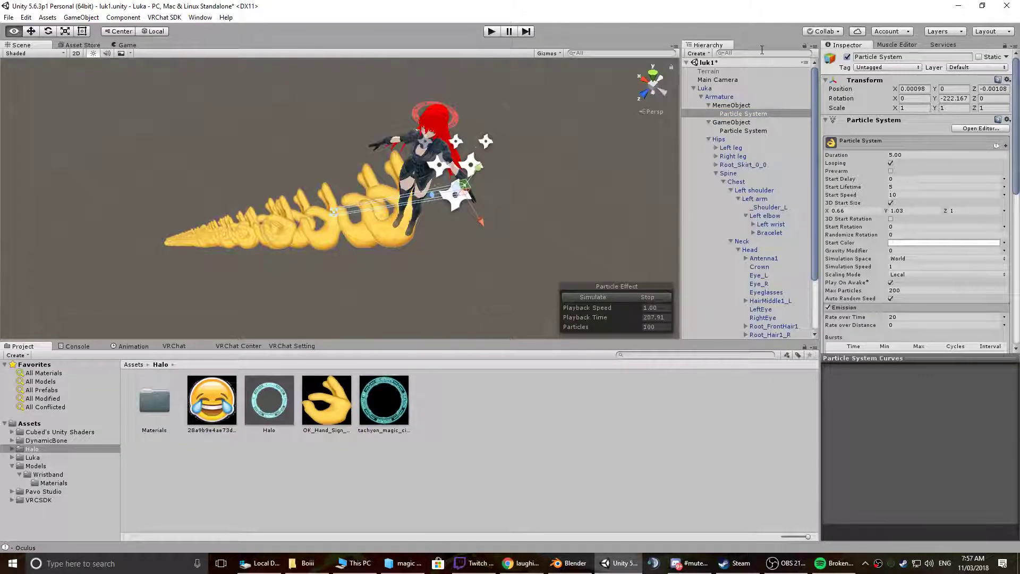
- Set Max Particles to 100 and the emission Rate over Time to 10 on the Particle System under MemeObject
left_click(746, 114)
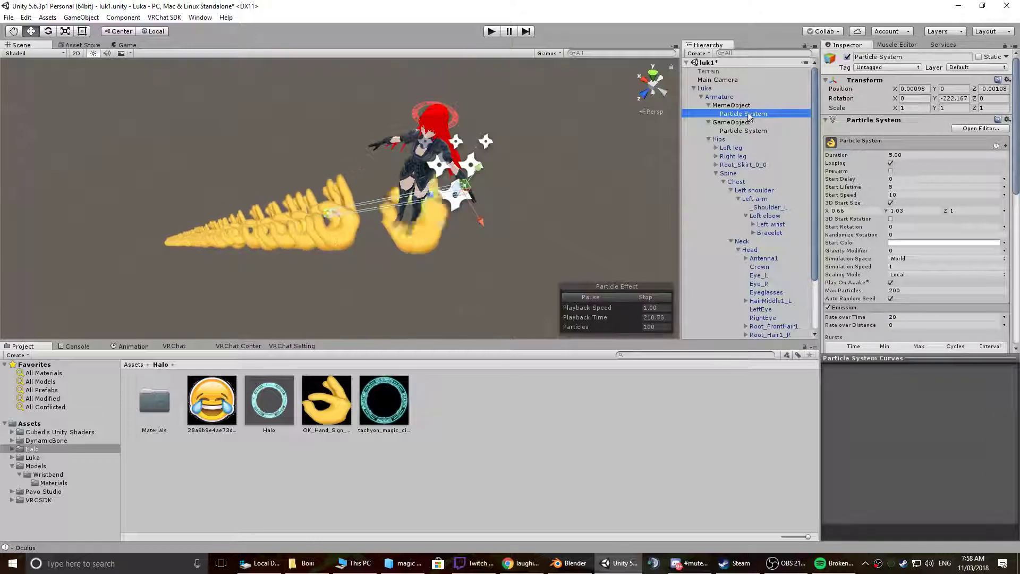
scroll(907, 291, "down", 2)
left_click(903, 259)
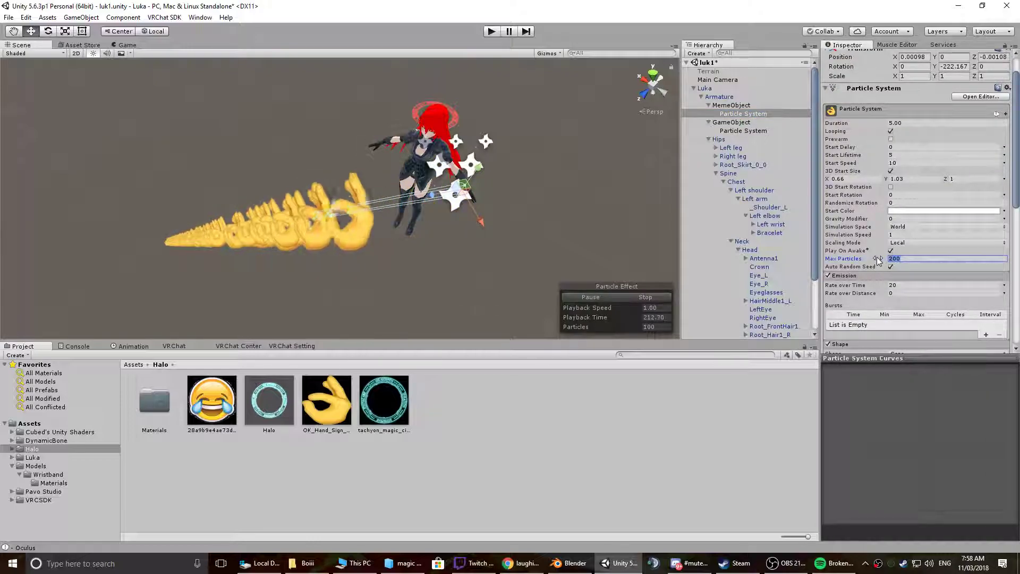
type("100")
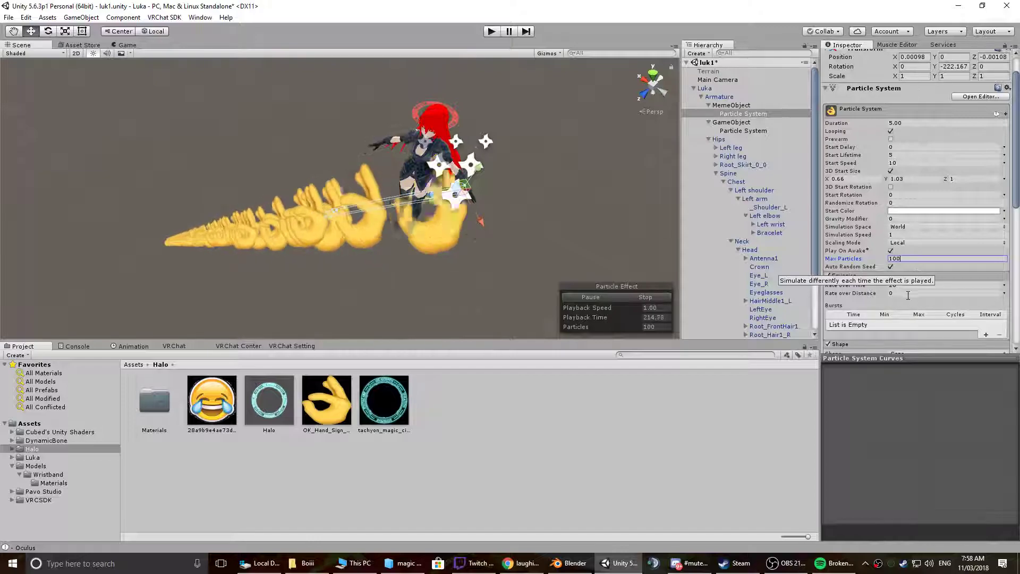
type("10")
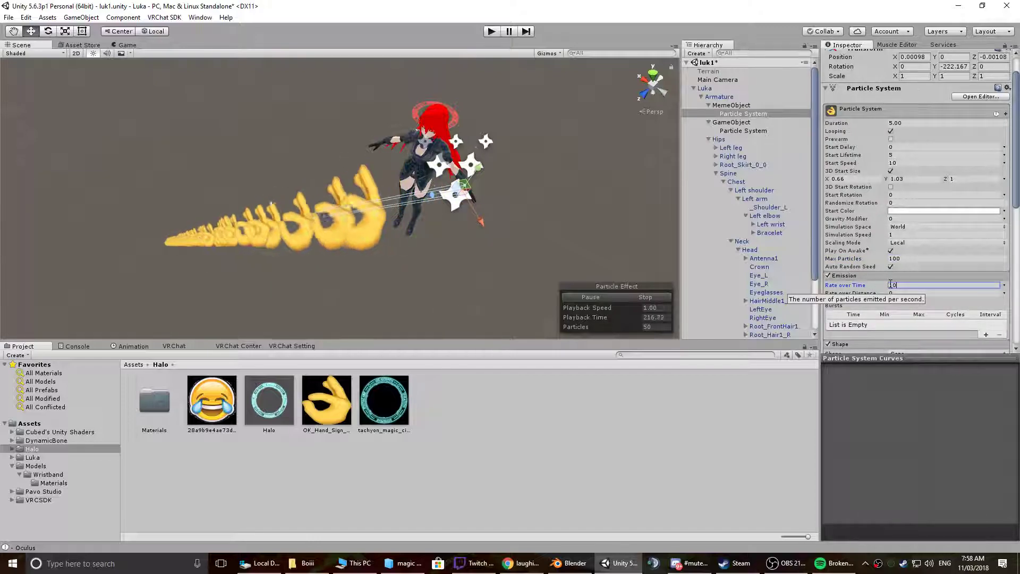
left_click(661, 429)
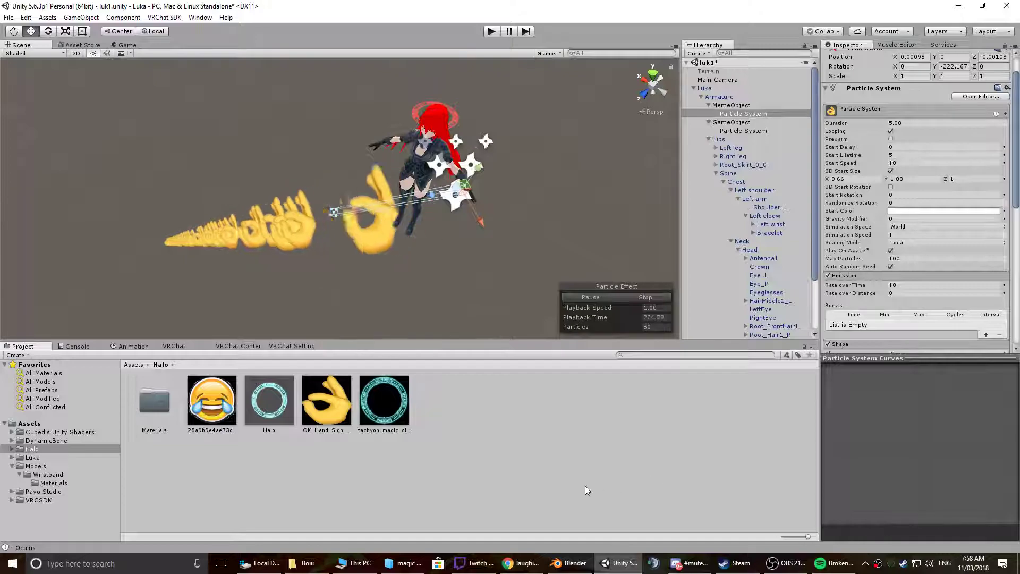
- Duplicate MemeObject's Particle System and apply the laughing-crying emoji image to the copy
left_click(740, 113)
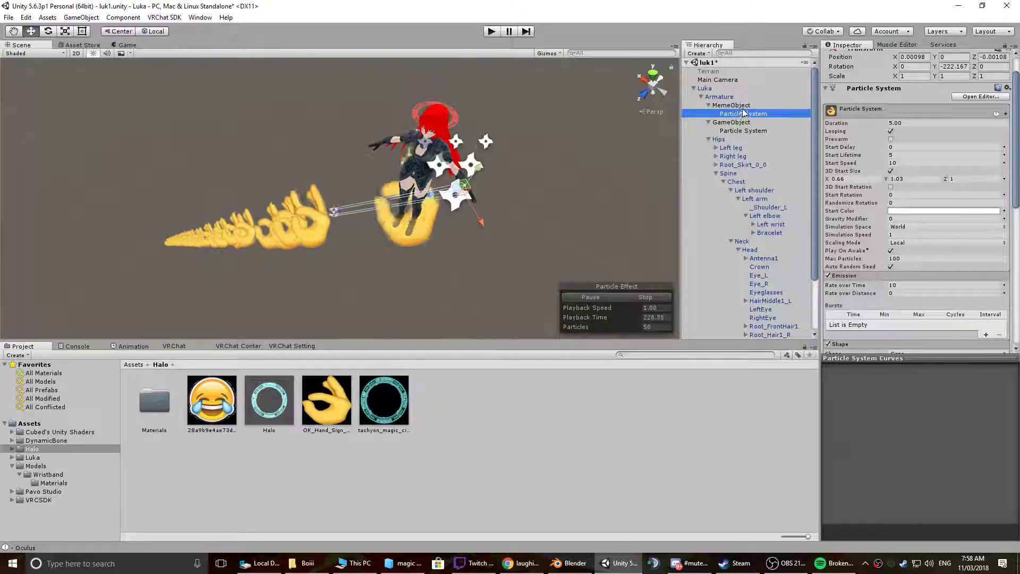
key("ctrl+d")
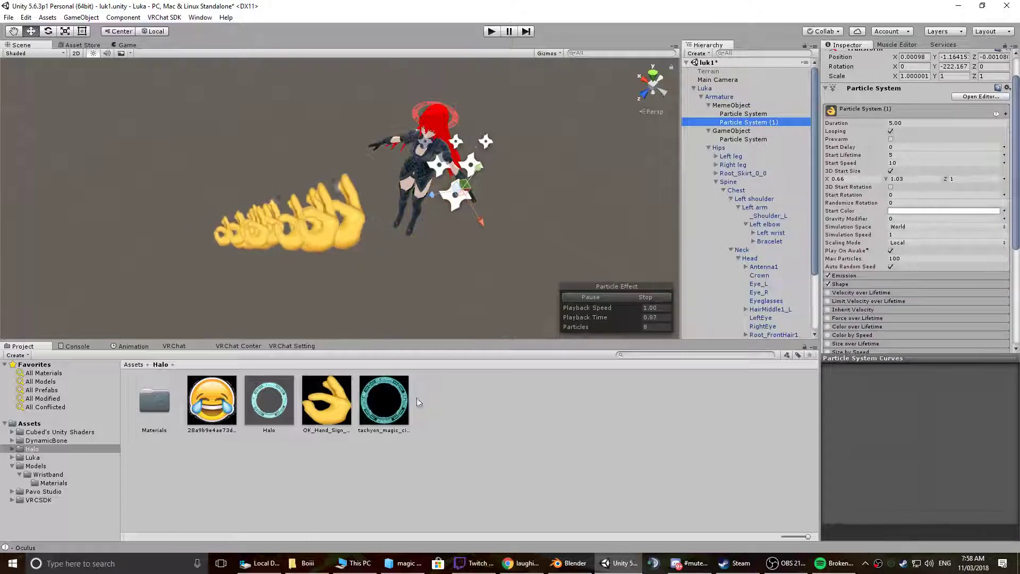
left_click(214, 416)
left_click_drag(215, 415, 750, 123)
left_click_drag(292, 241, 372, 202, "alt")
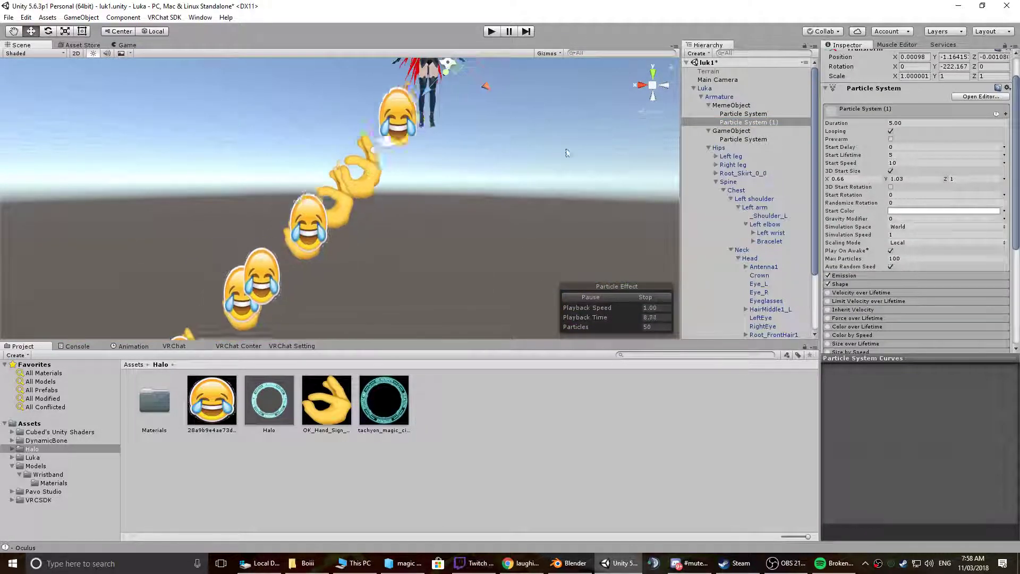
left_click(731, 106)
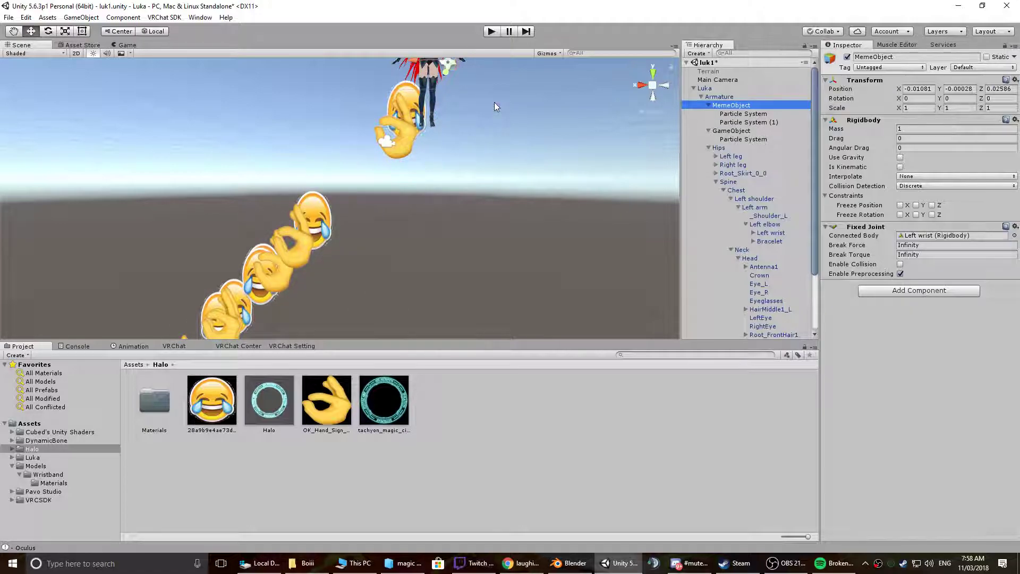
key("f")
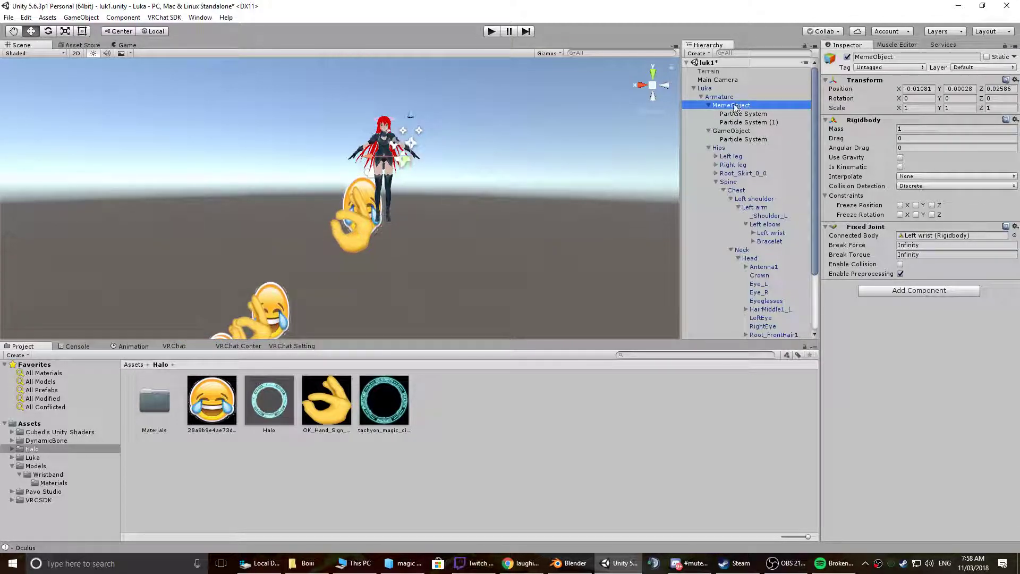
right_click(736, 108)
mouse_move(796, 240)
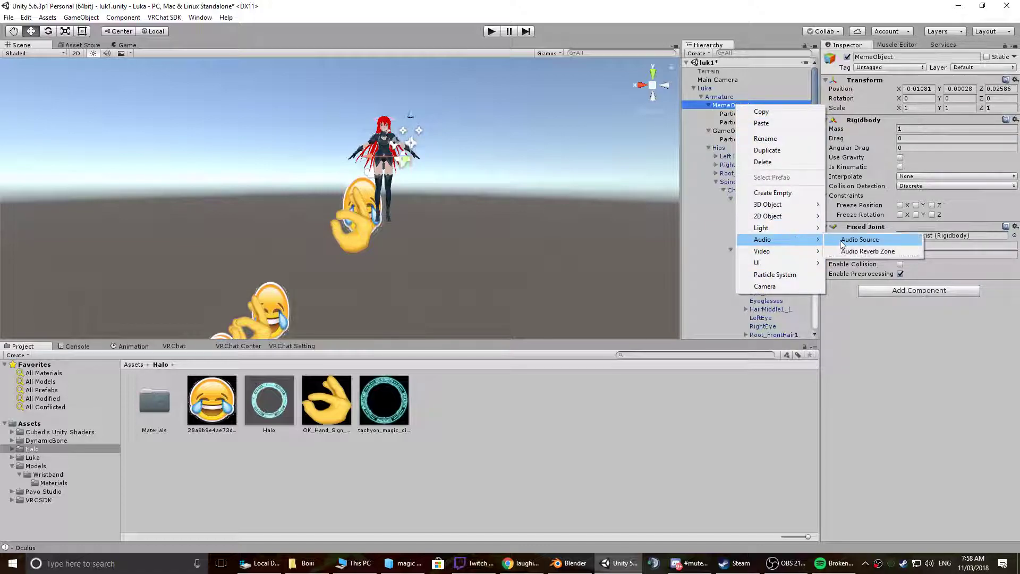
left_click(717, 402)
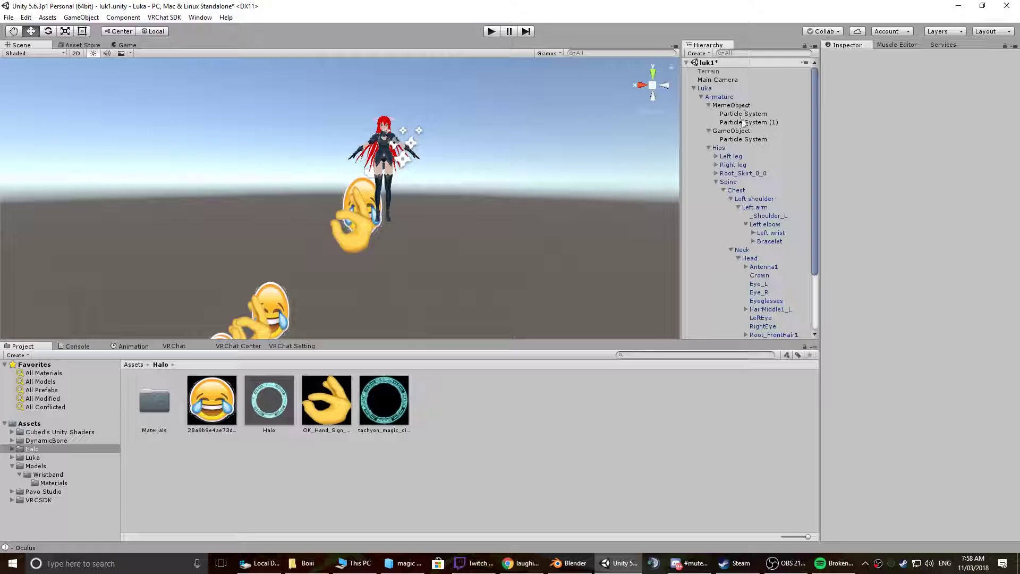
scroll(423, 182, "up", 6)
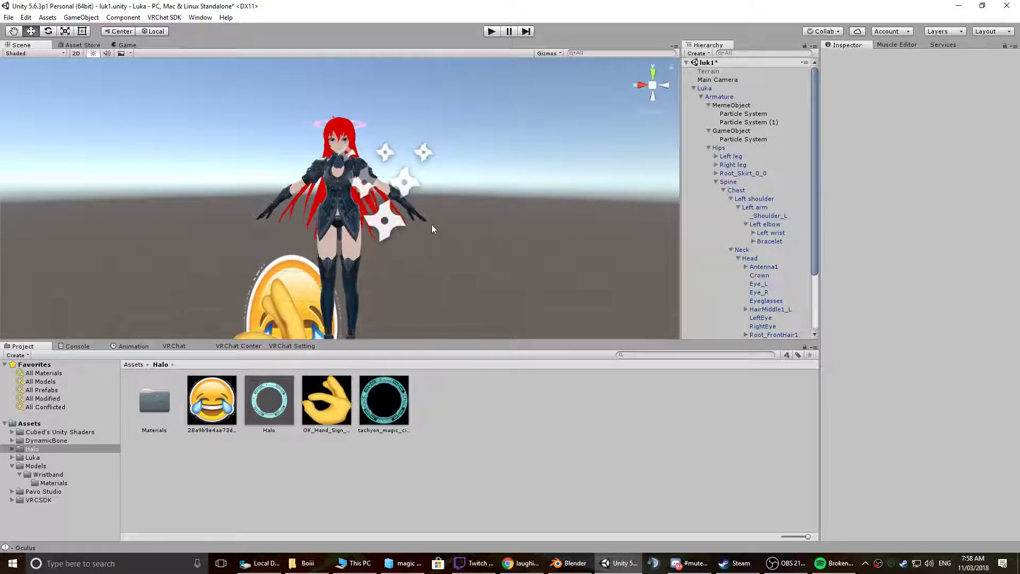
right_click(728, 106)
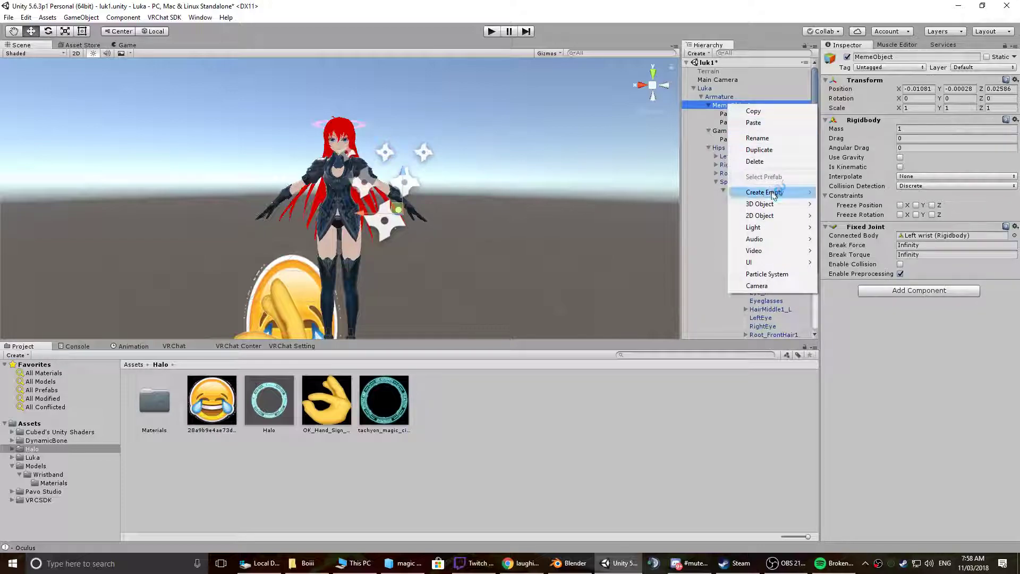
mouse_move(775, 204)
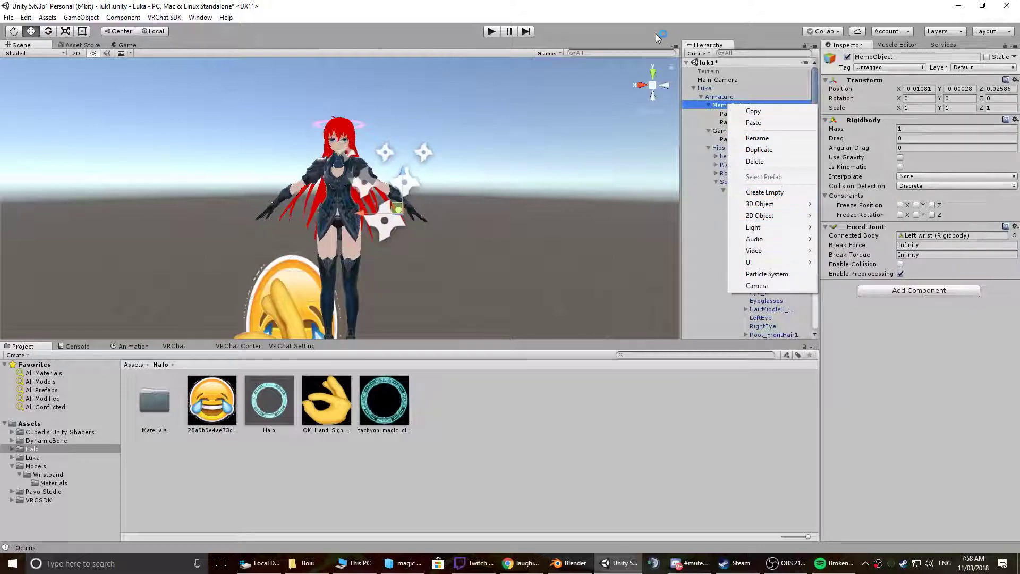
left_click(614, 4)
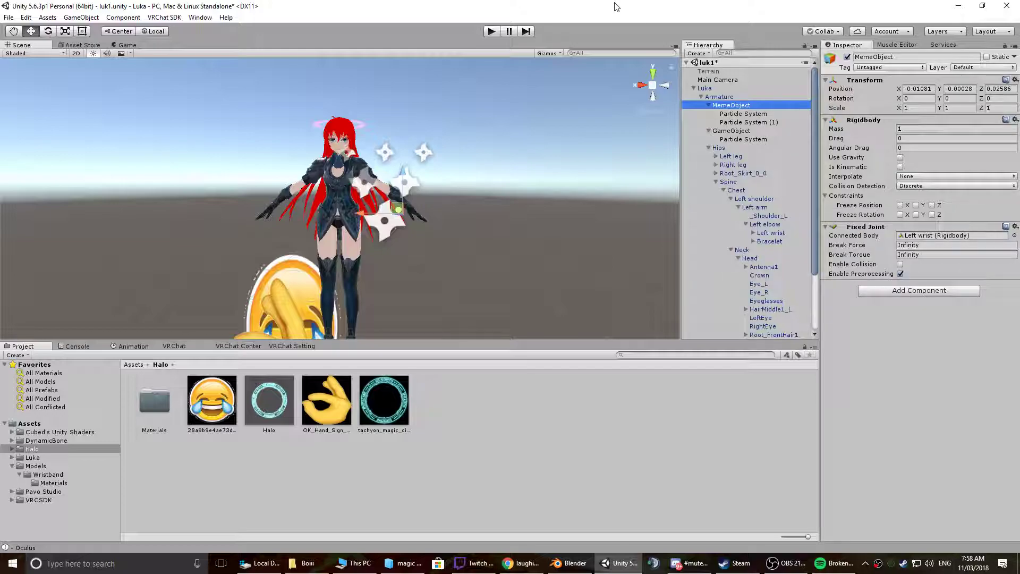
middle_click_drag(468, 246, 541, 206)
left_click_drag(540, 207, 385, 276, "alt")
middle_click_drag(384, 276, 517, 141)
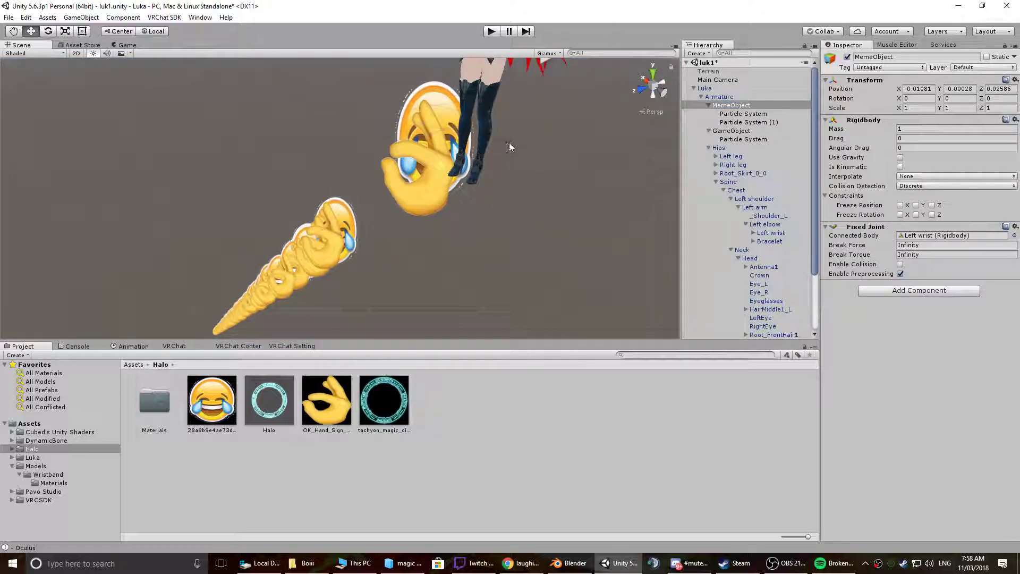
- Enable the Collision module on both particle systems under MemeObject and set its collision type to World
left_click(767, 123)
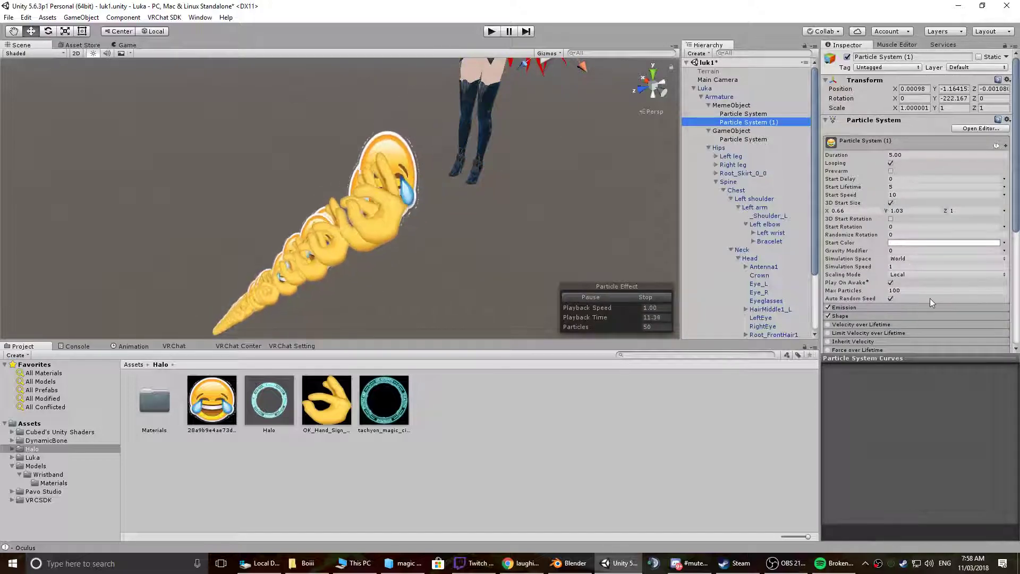
left_click(728, 113)
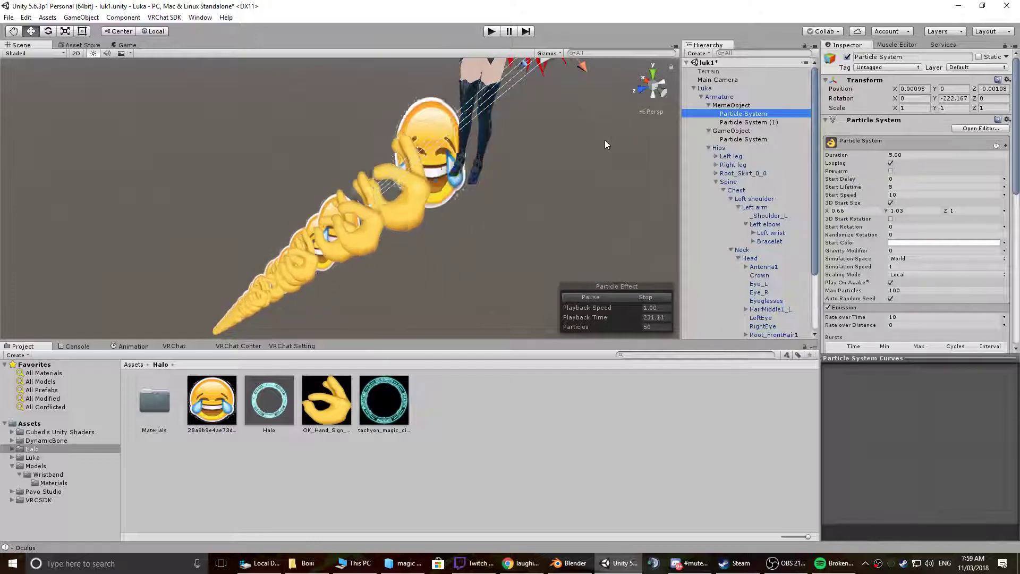
left_click(749, 122, "ctrl")
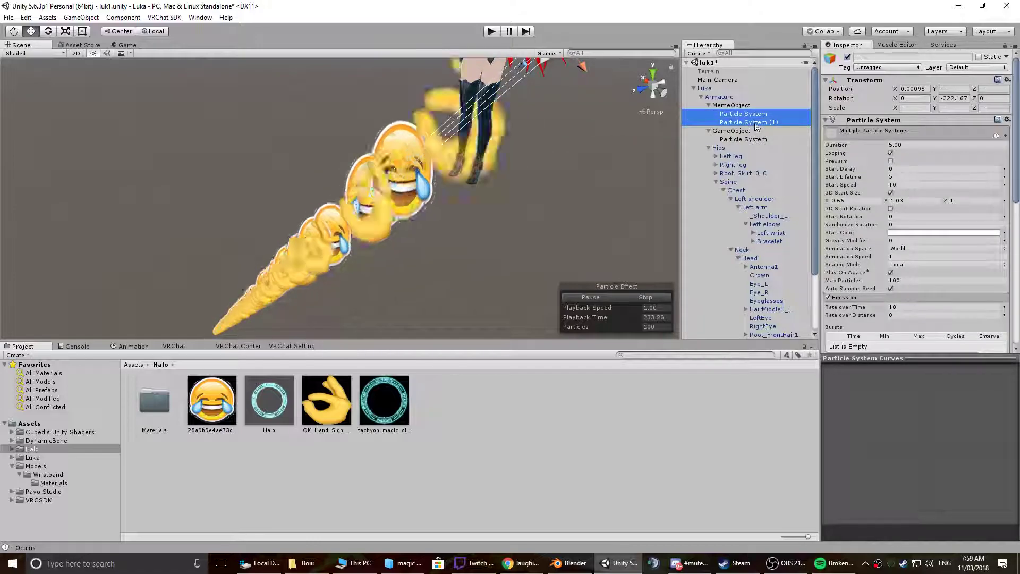
scroll(871, 173, "down", 3)
scroll(898, 224, "up", 3)
scroll(882, 255, "down", 10)
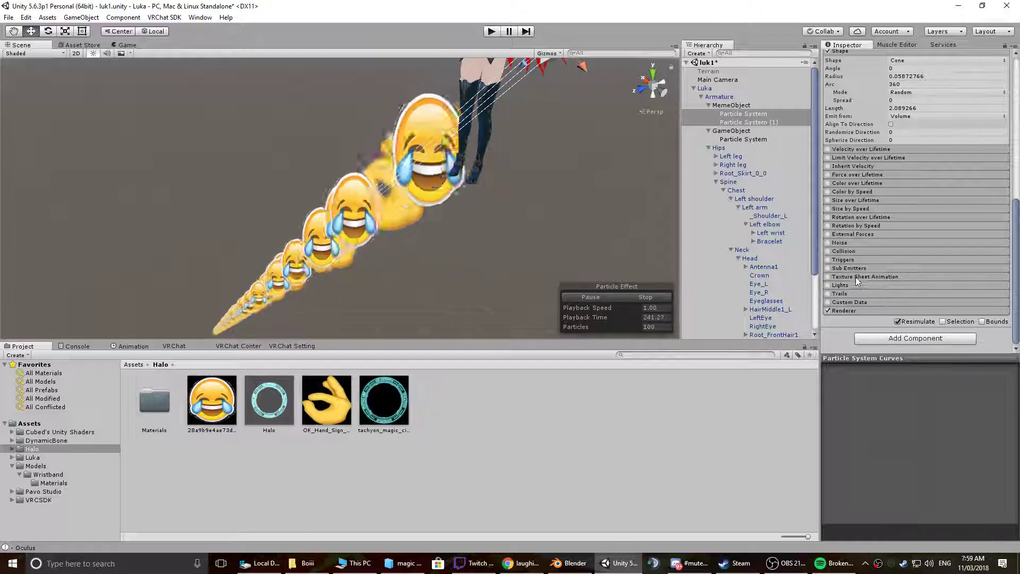
left_click(854, 253)
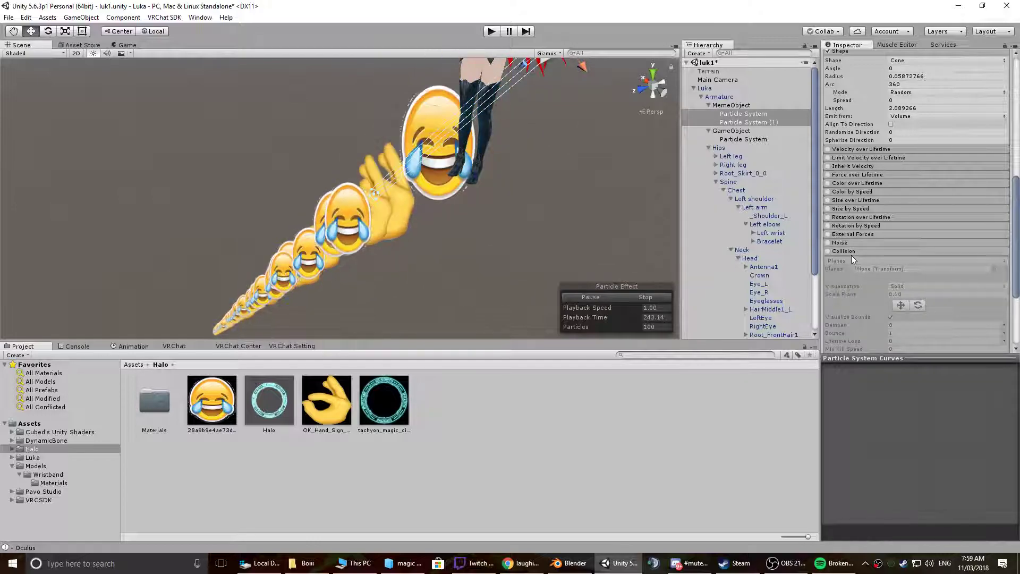
left_click(828, 251)
left_click(846, 261)
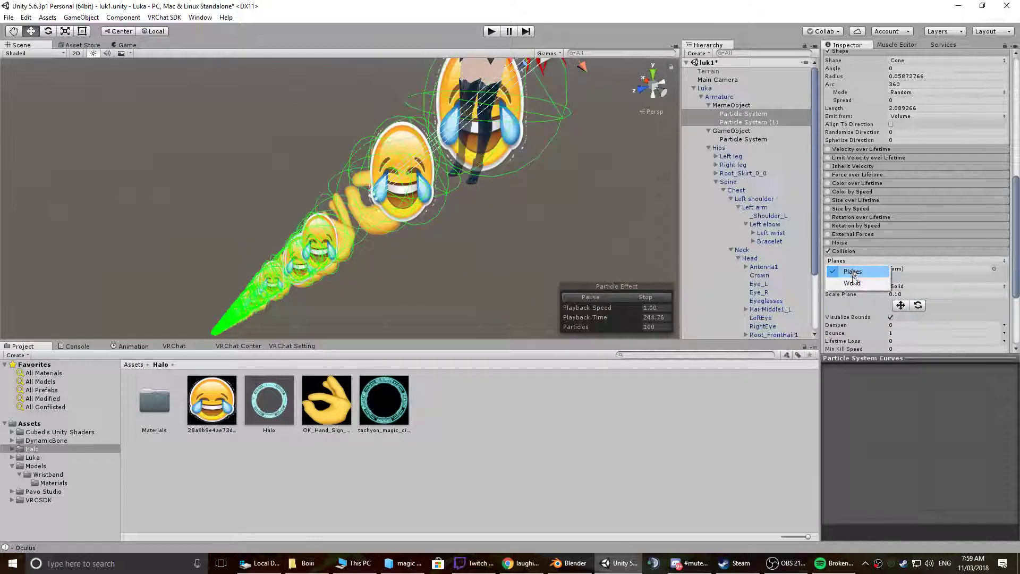
left_click(838, 282)
- Pause the particle simulation and set the collision Radius Scale to 0.5 for both particle systems
middle_click_drag(496, 146, 507, 232)
scroll(484, 225, "down", 3)
left_click_drag(483, 225, 524, 255, "alt")
left_click(601, 296)
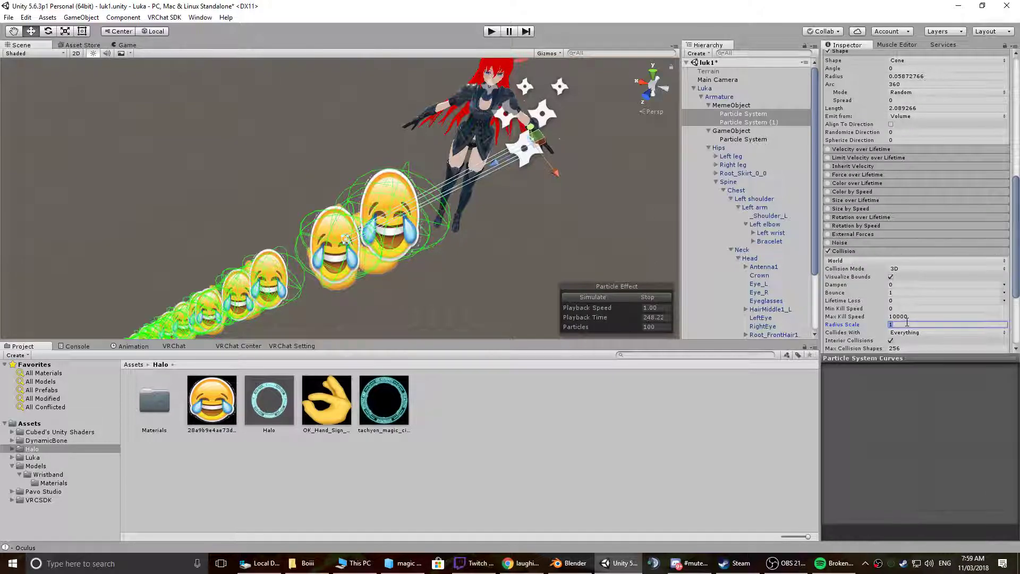
type("0.5")
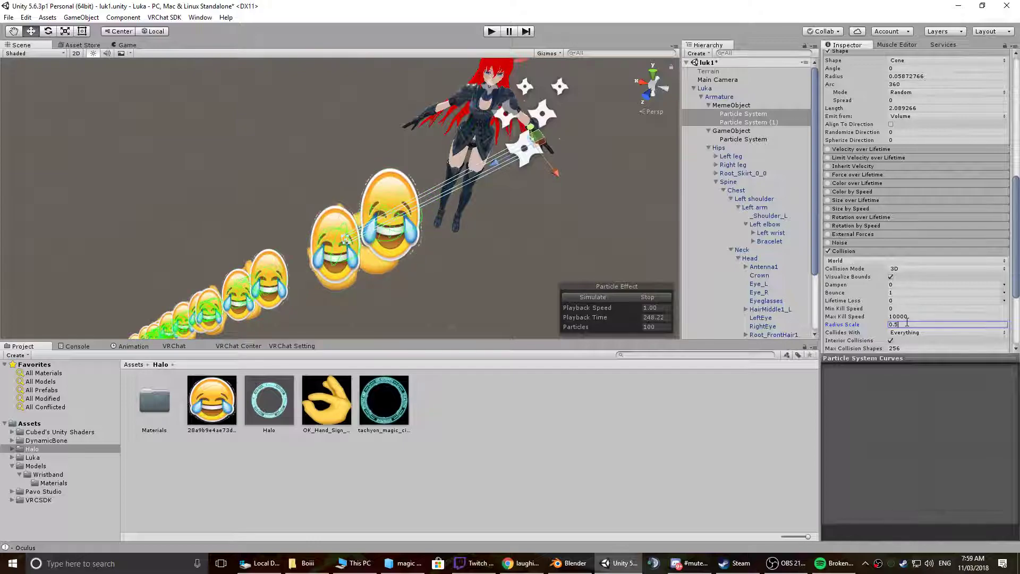
left_click_drag(455, 252, 457, 164, "alt")
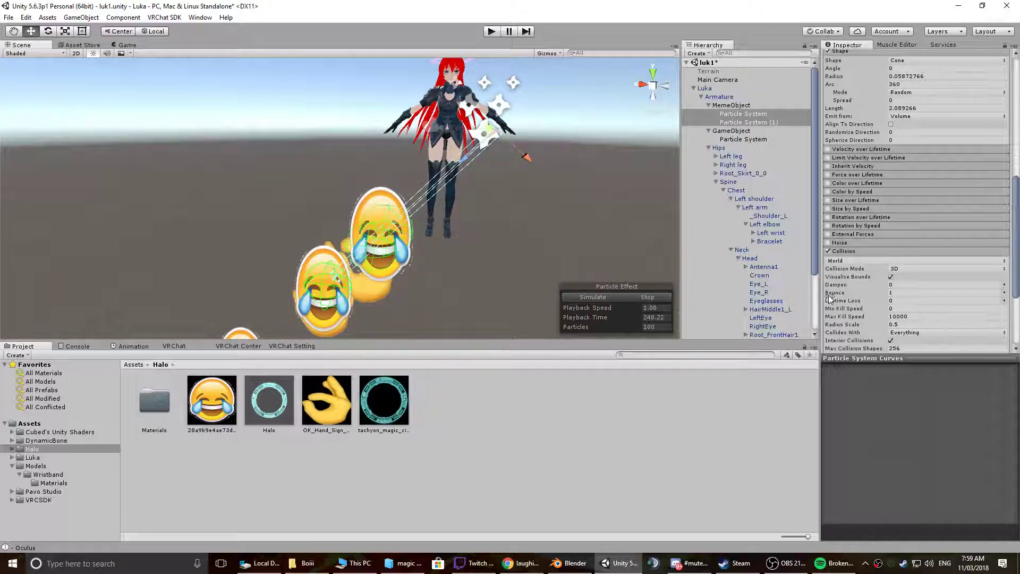
- Set the Renderer's Max Particle Size to 10000 for both particle systems
scroll(869, 303, "down", 3)
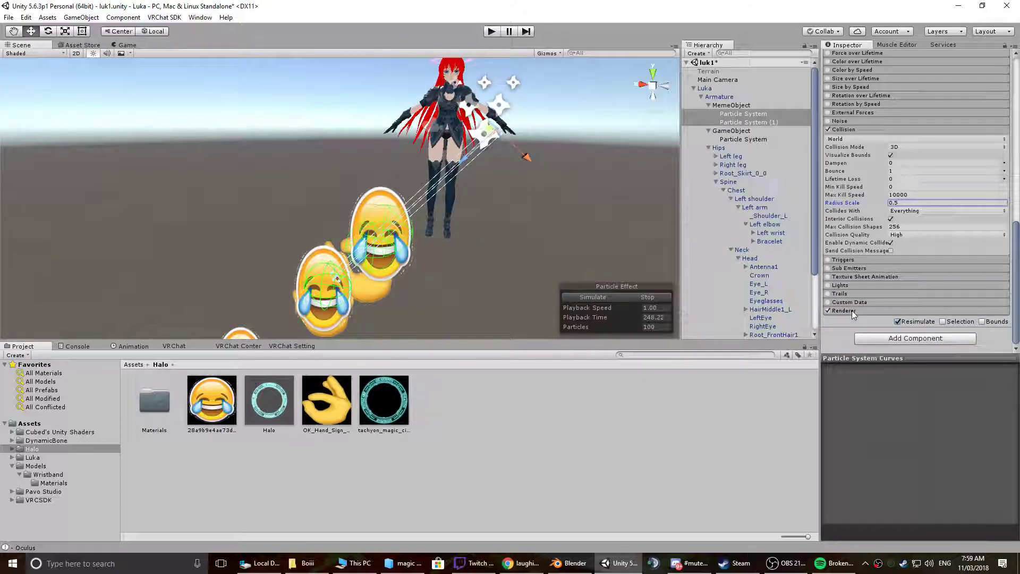
left_click(853, 311)
scroll(861, 309, "down", 2)
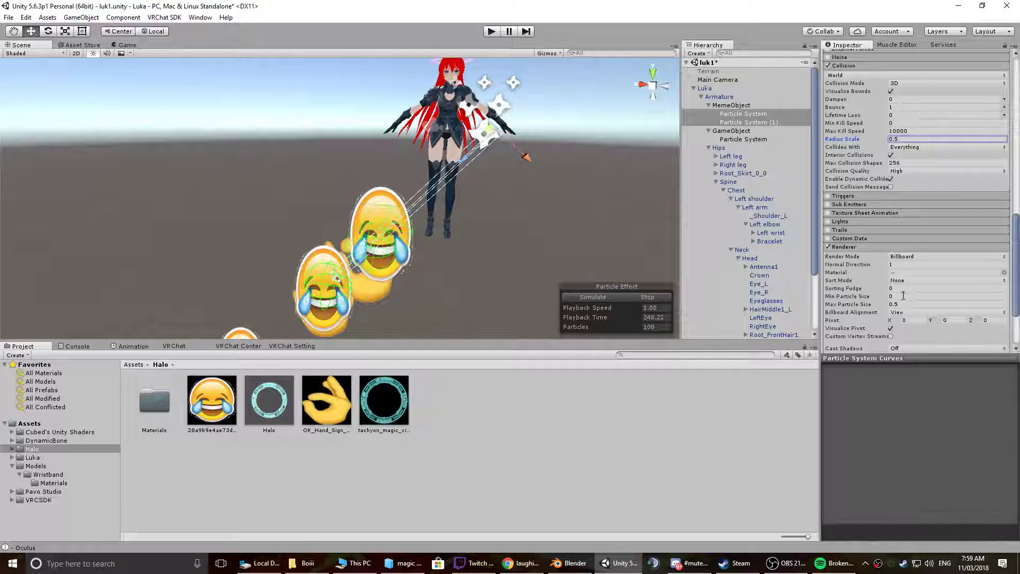
left_click(889, 304)
type("10000")
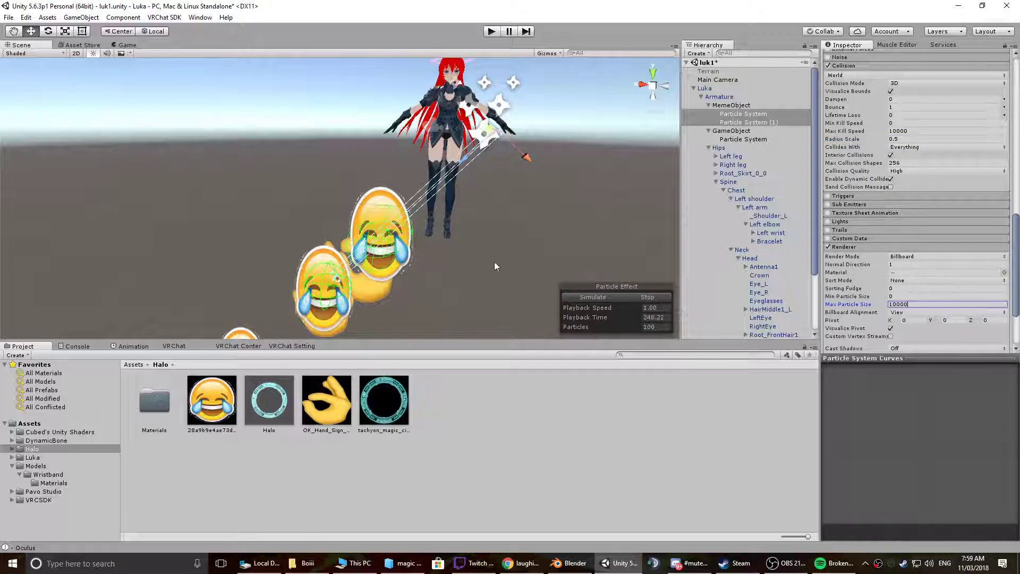
mouse_move(471, 245)
left_mouse_down("alt")
mouse_move(285, 228)
mouse_move(319, 271)
mouse_move(420, 261)
mouse_move(481, 236)
left_mouse_up("alt")
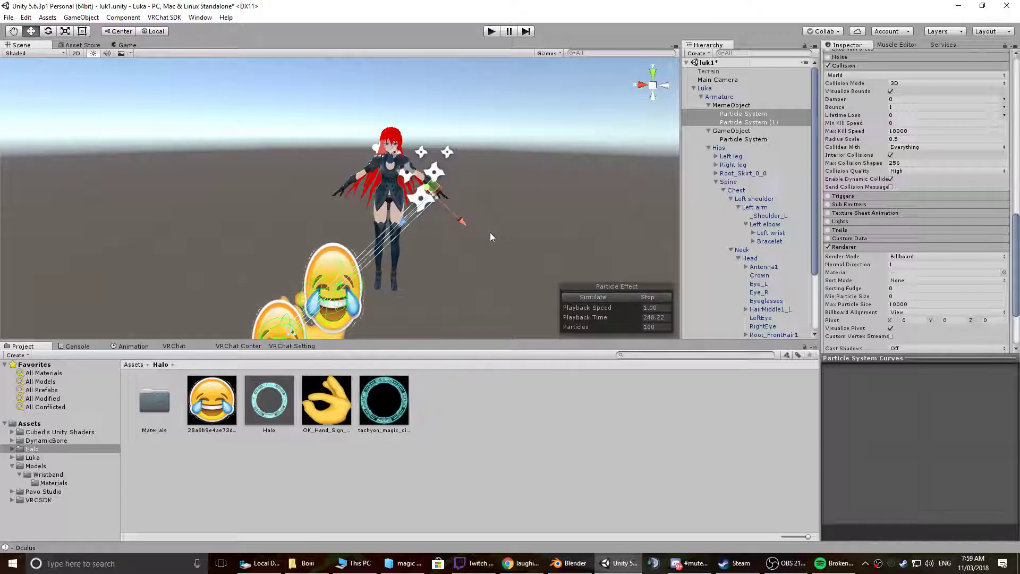
left_click_drag(504, 249, 454, 247, "alt")
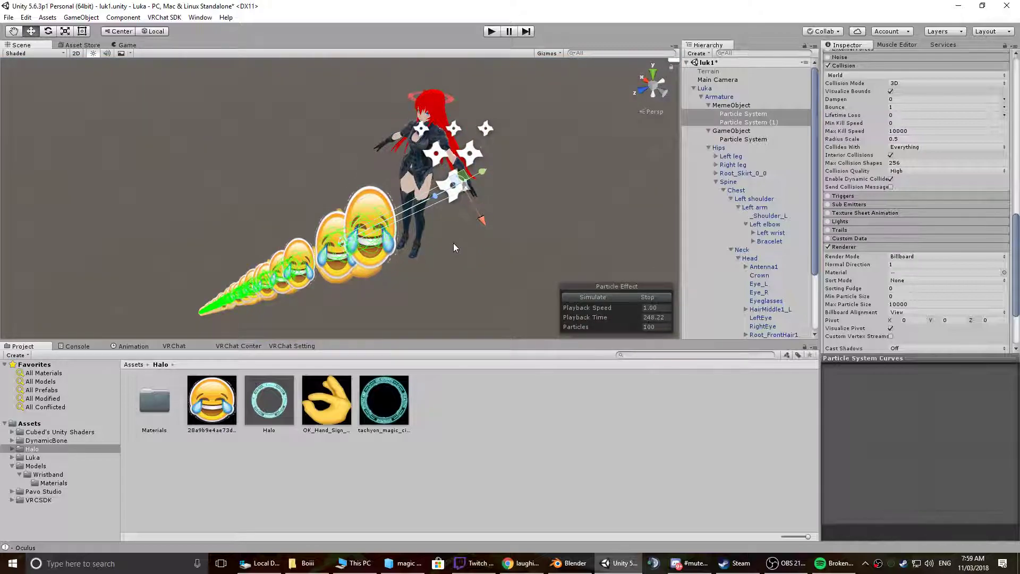
left_click(815, 313)
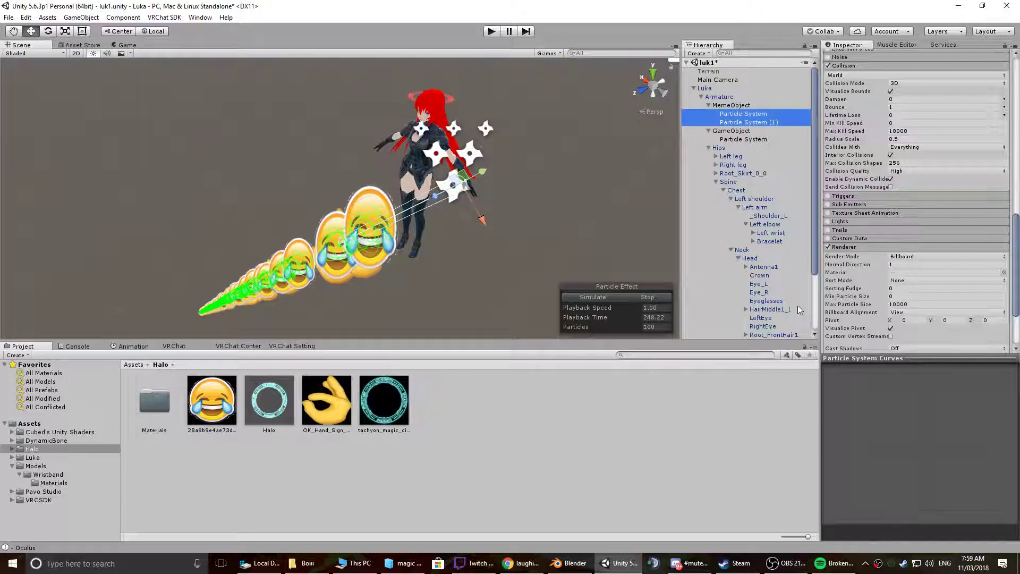
left_click(870, 247)
- Set the collision Bounce to 0.5 for both particle systems
scroll(868, 189, "up", 1)
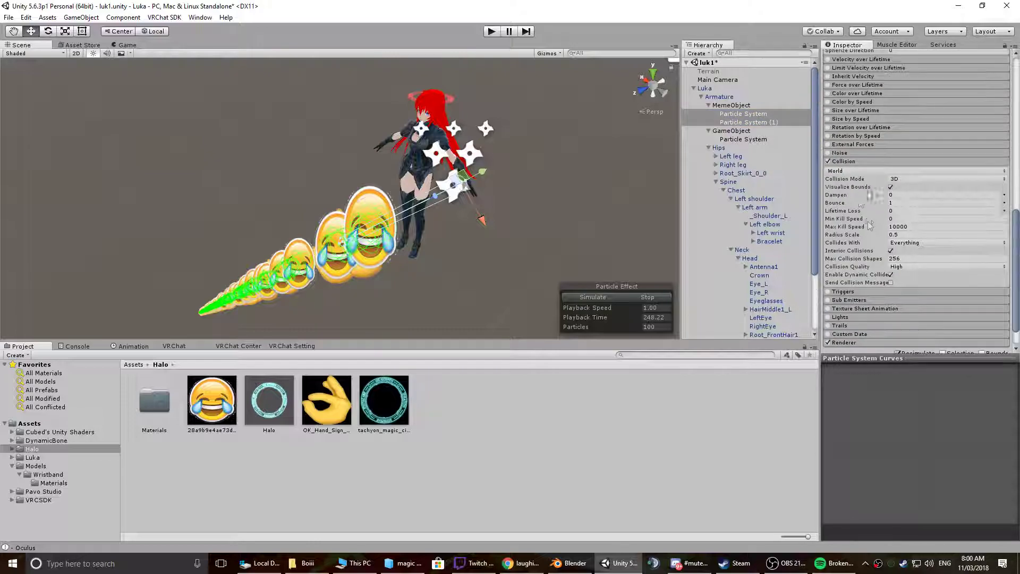
left_click(902, 203)
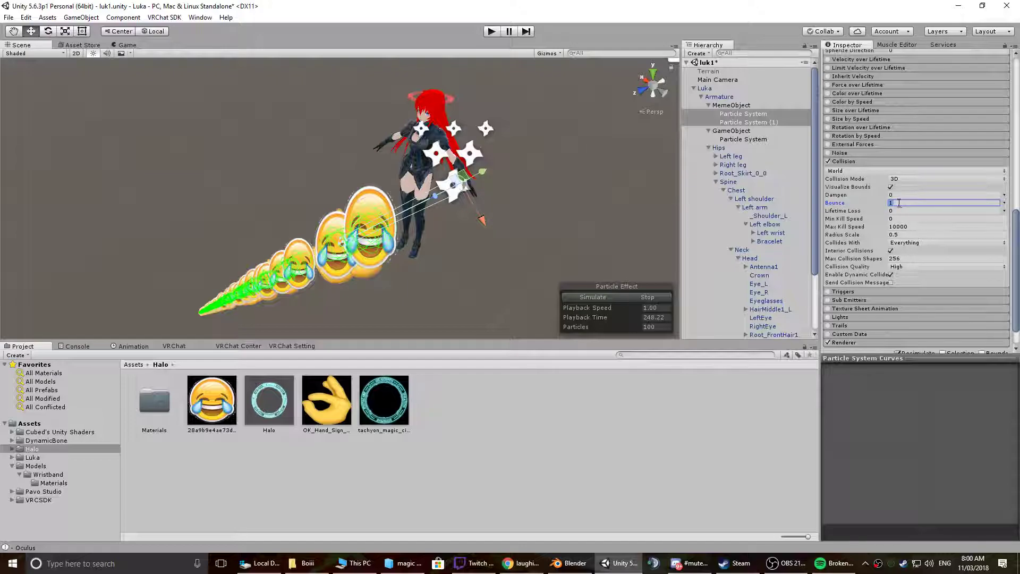
scroll(899, 203, "up", 10)
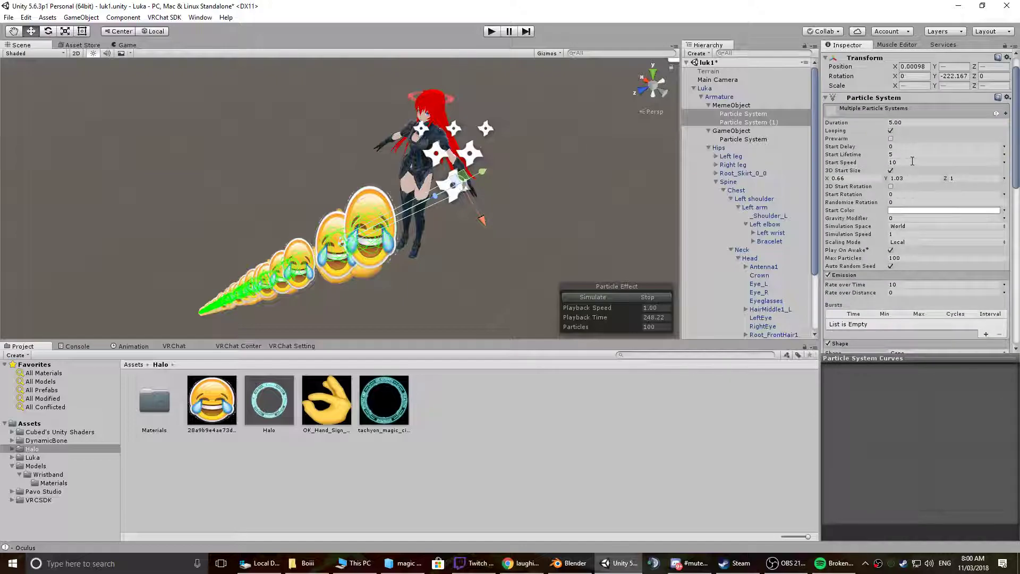
scroll(925, 216, "down", 10)
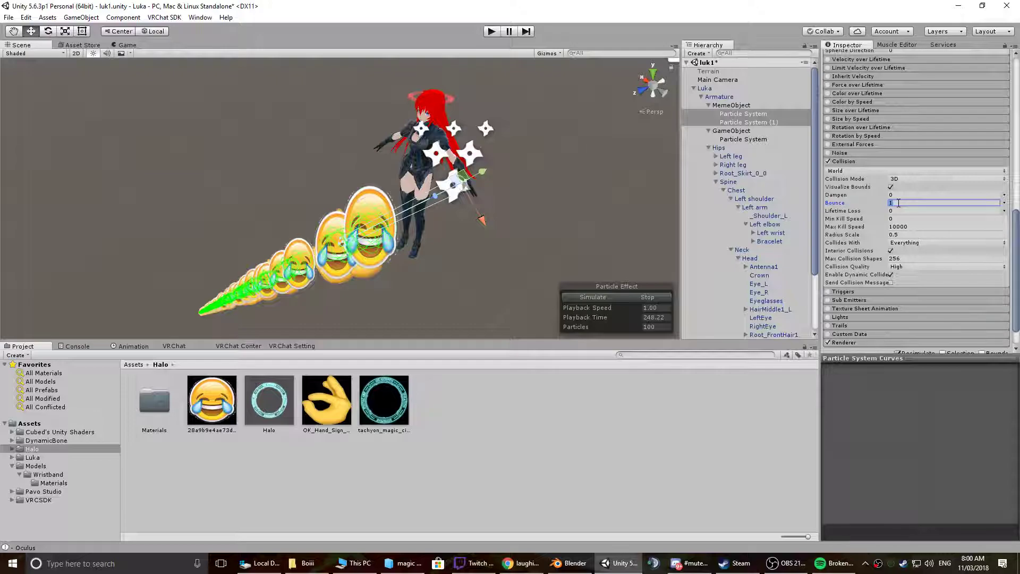
type("0.5")
left_click(901, 194)
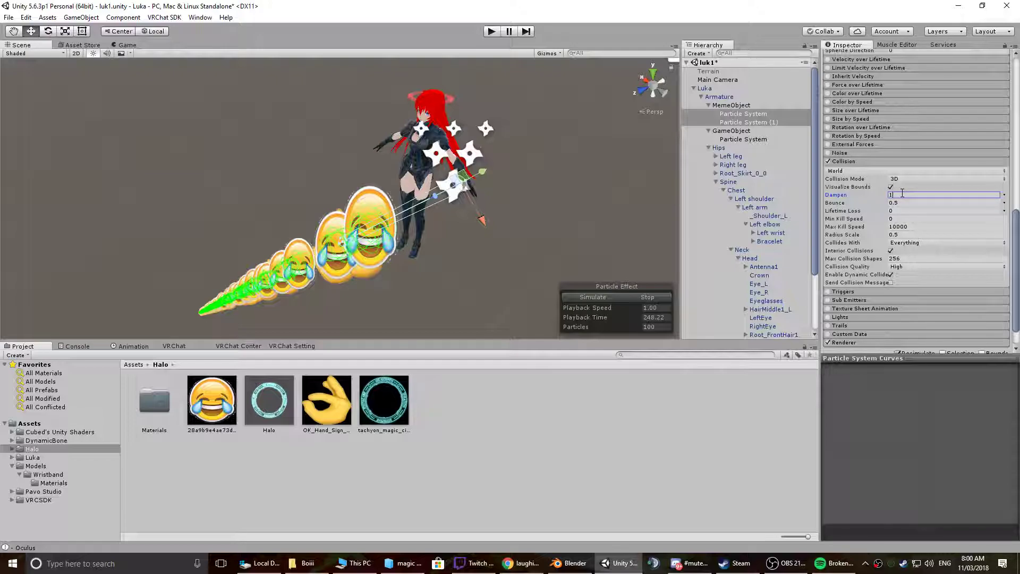
key("BackSpace")
- Resume the particle simulation and try a Gravity Modifier of -0.5 on both particle systems
scroll(908, 234, "up", 6)
scroll(908, 234, "up", 2)
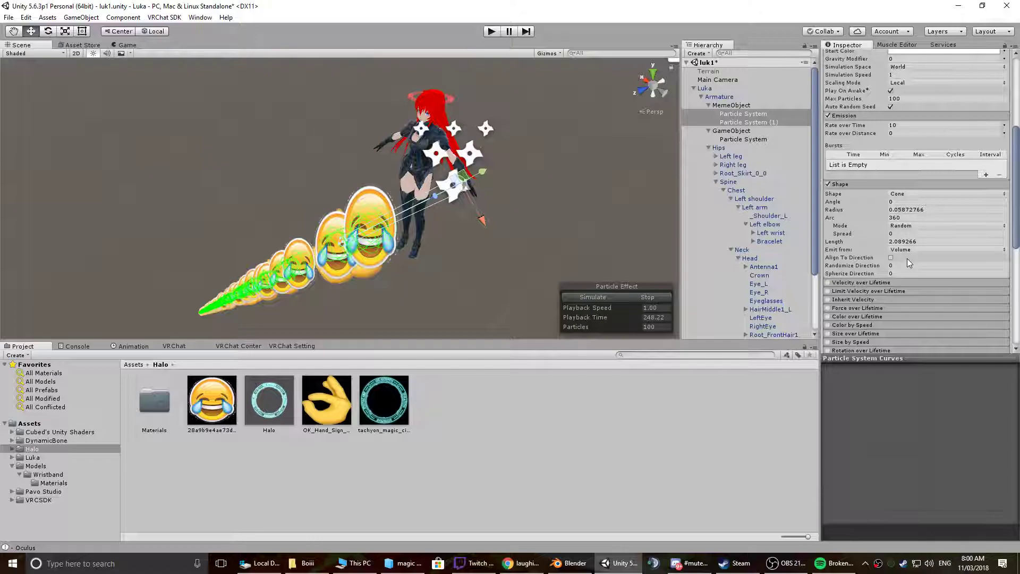
scroll(897, 238, "up", 8)
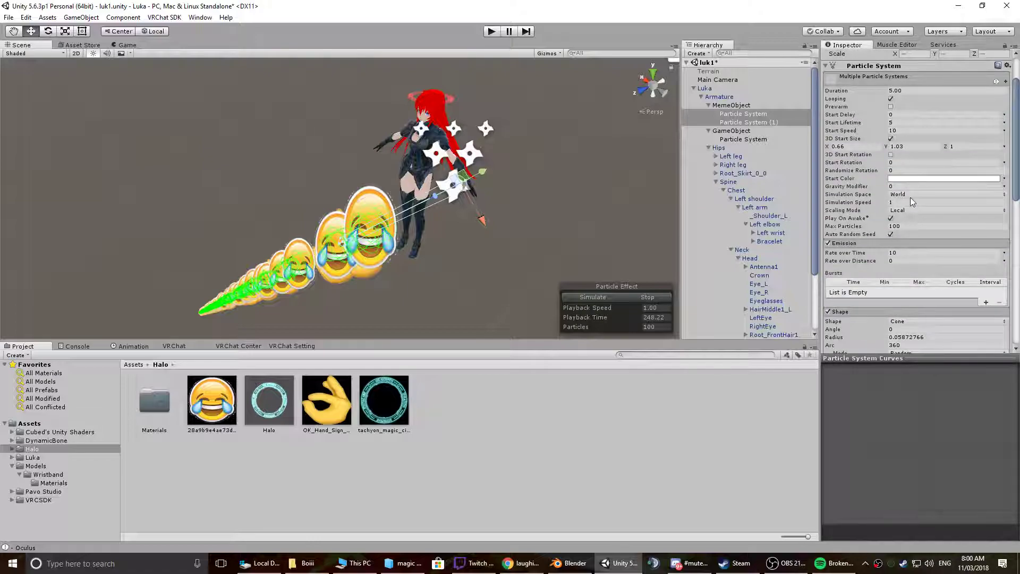
left_click(900, 186)
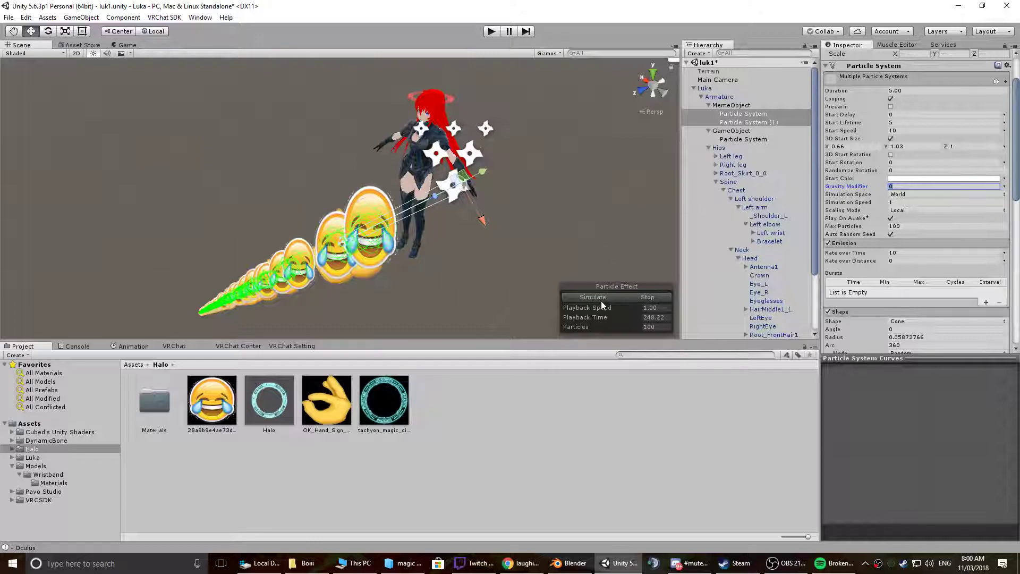
left_click(597, 299)
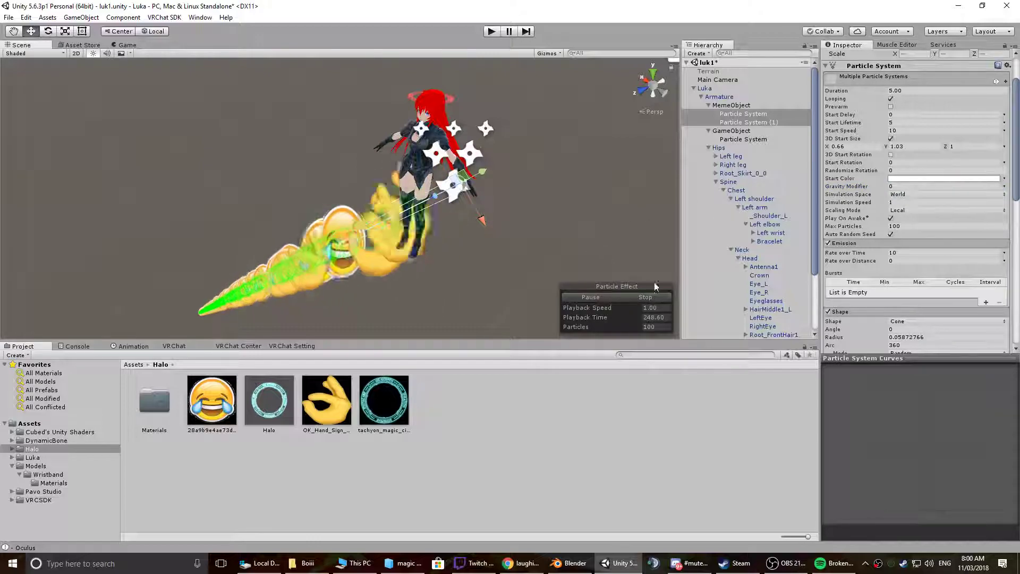
left_click(902, 184)
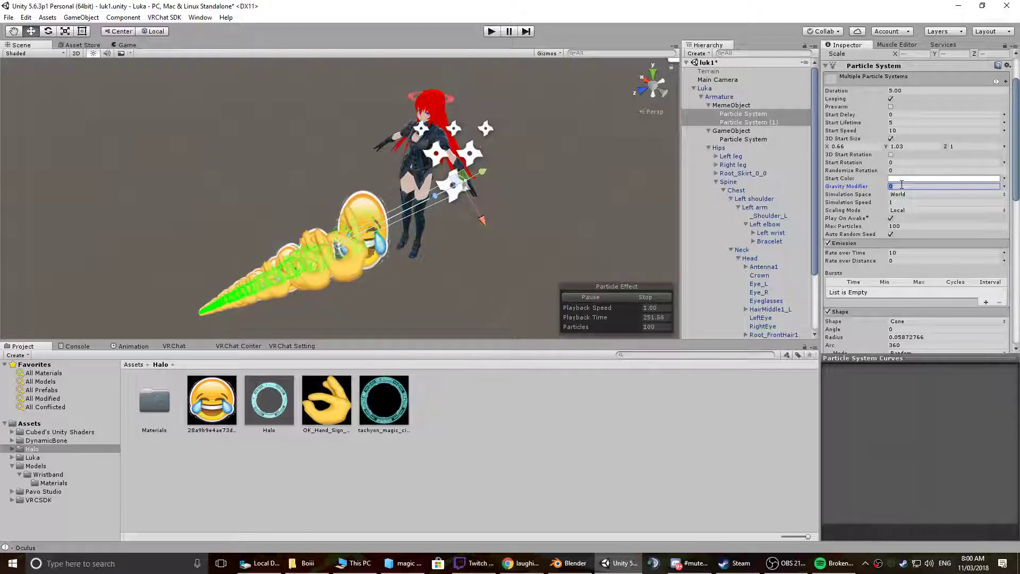
type("-0.")
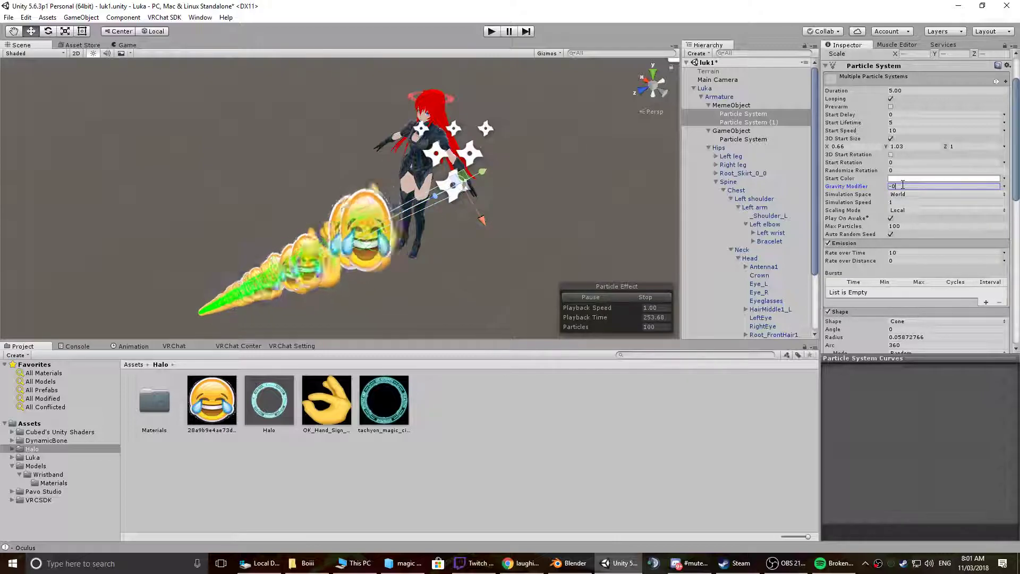
type("5")
left_click_drag(372, 138, 427, 228, "alt")
- Set the Gravity Modifier to 0.5 on both particle systems
left_click(911, 184)
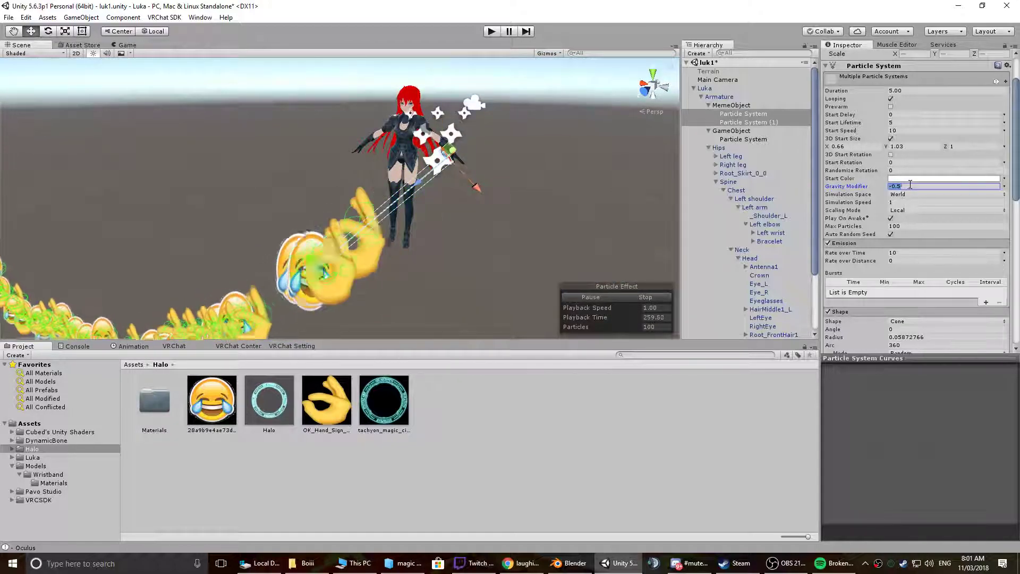
type("0.5")
left_click_drag(510, 228, 397, 183, "alt")
- Activate the Terrain object and restart the simulation of both MemeObject particle systems to preview their collisions with the ground
left_click(712, 73)
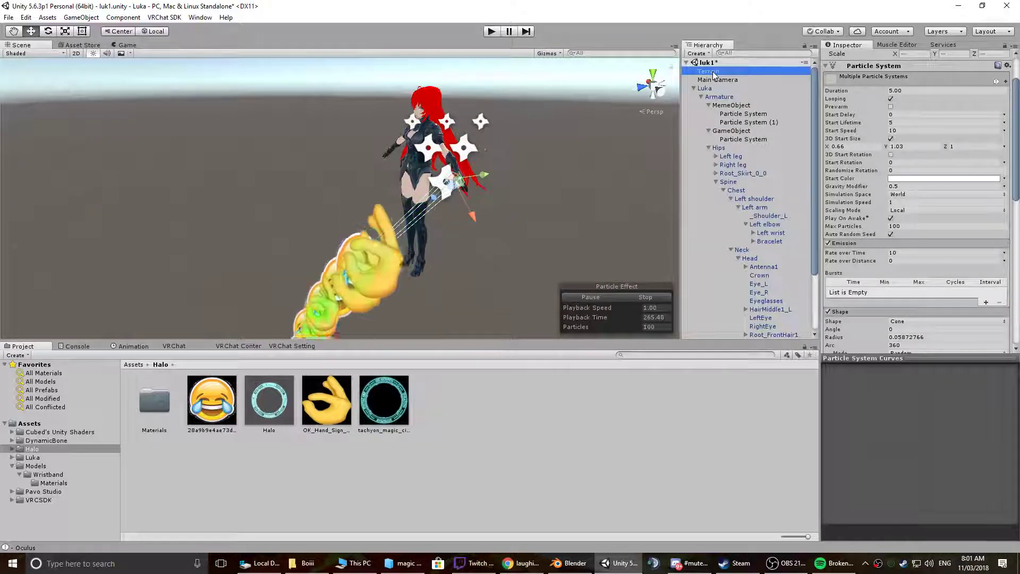
left_click(847, 56)
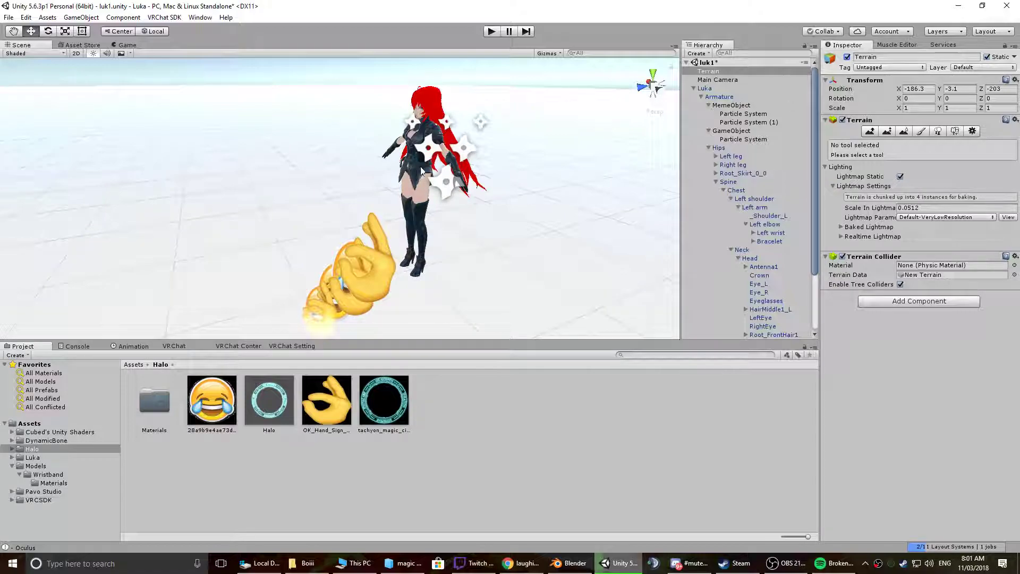
left_click(749, 114)
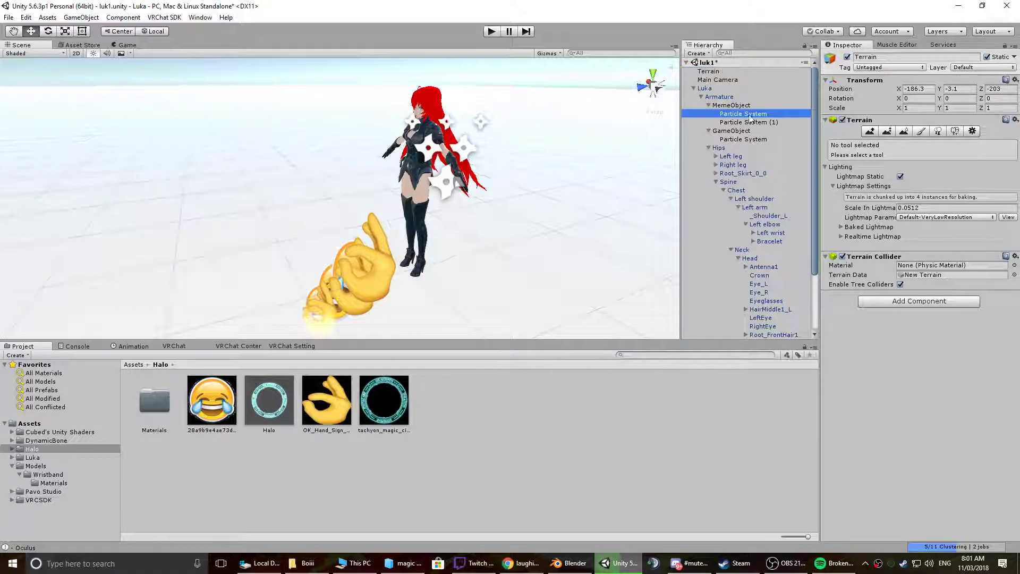
left_click(751, 122, "ctrl")
left_click(639, 299)
left_click(613, 298)
left_click_drag(308, 240, 314, 220, "alt")
middle_click_drag(314, 221, 389, 184)
left_click_drag(409, 166, 595, 134, "alt")
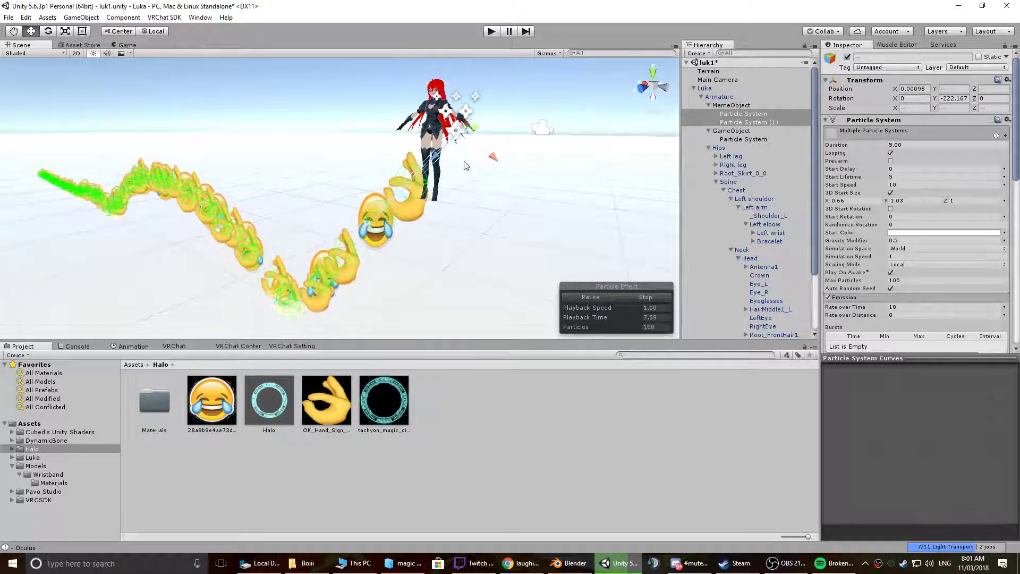
- Set Duration and Start Lifetime to 10 on both particle systems
left_click(913, 145)
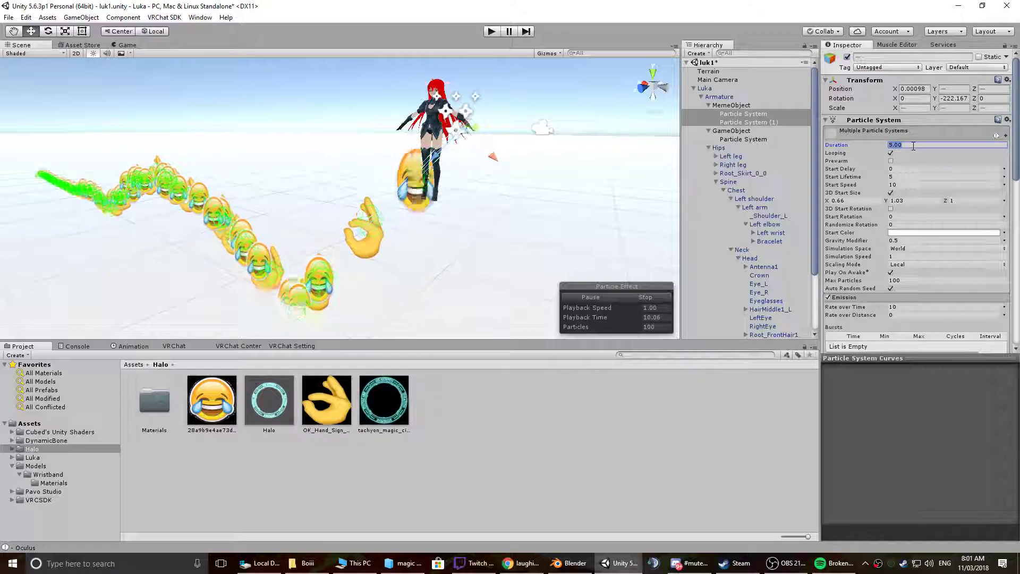
left_click(903, 177)
type("10")
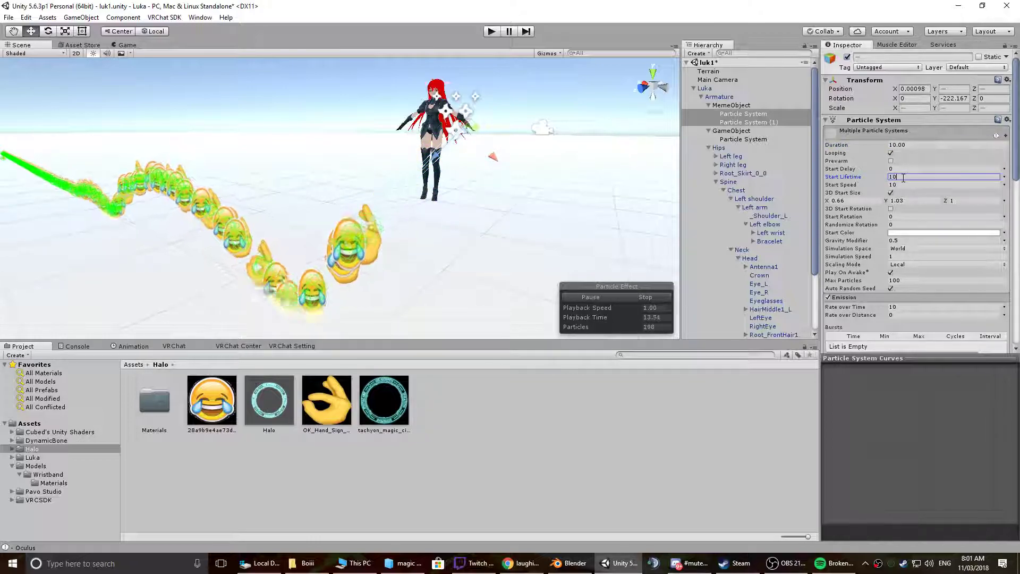
- Enable Size over Lifetime on both particle systems and open its size curve for editing
scroll(894, 246, "down", 7)
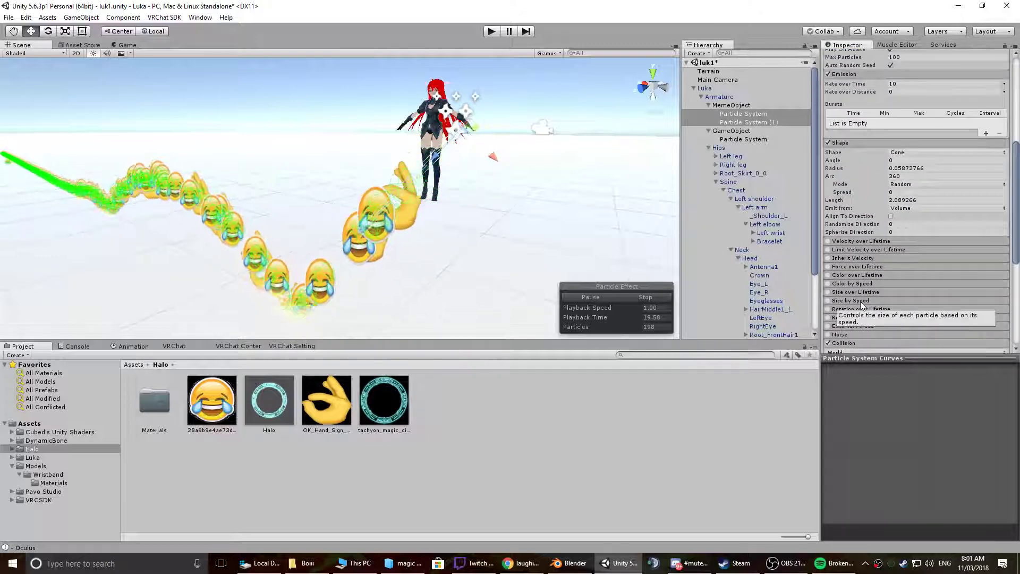
scroll(853, 246, "down", 2)
left_click(850, 229)
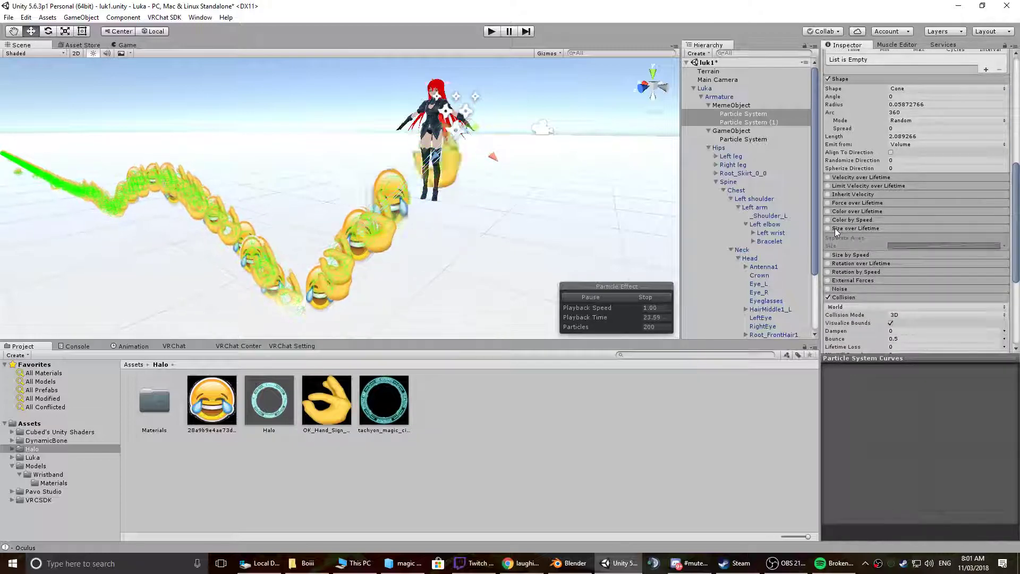
left_click(829, 228)
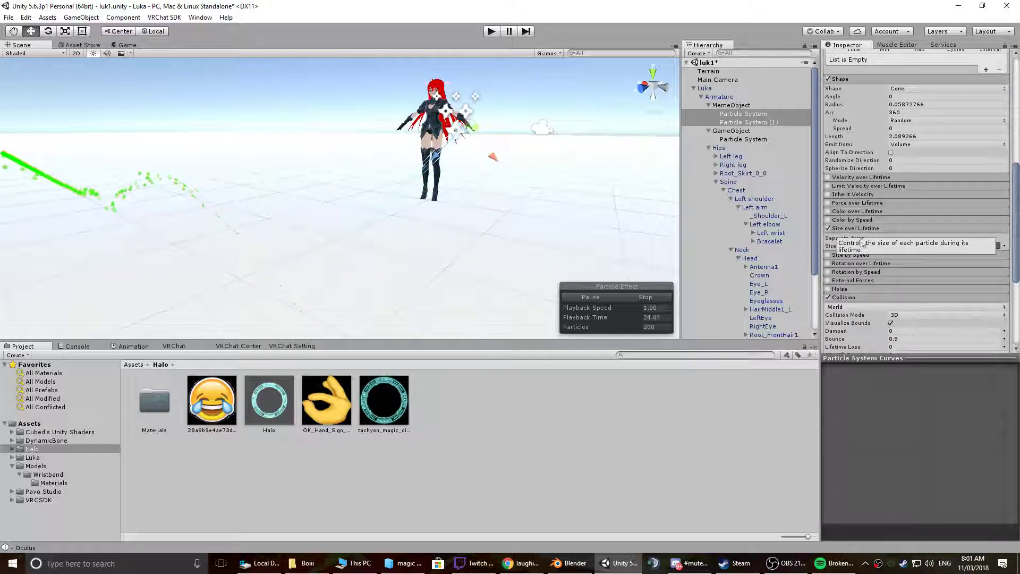
left_click(993, 247)
left_click(1003, 247)
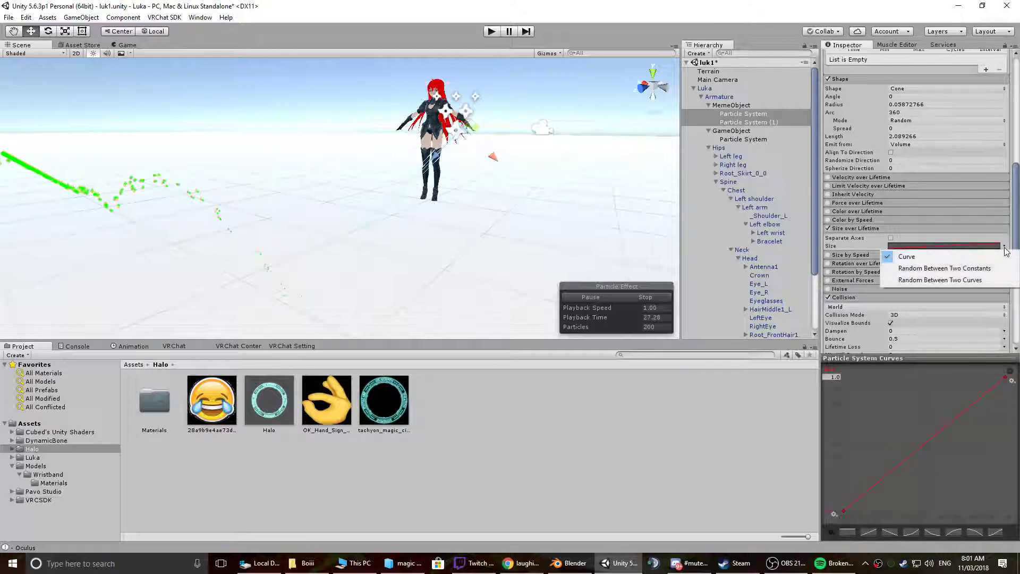
left_click(927, 278)
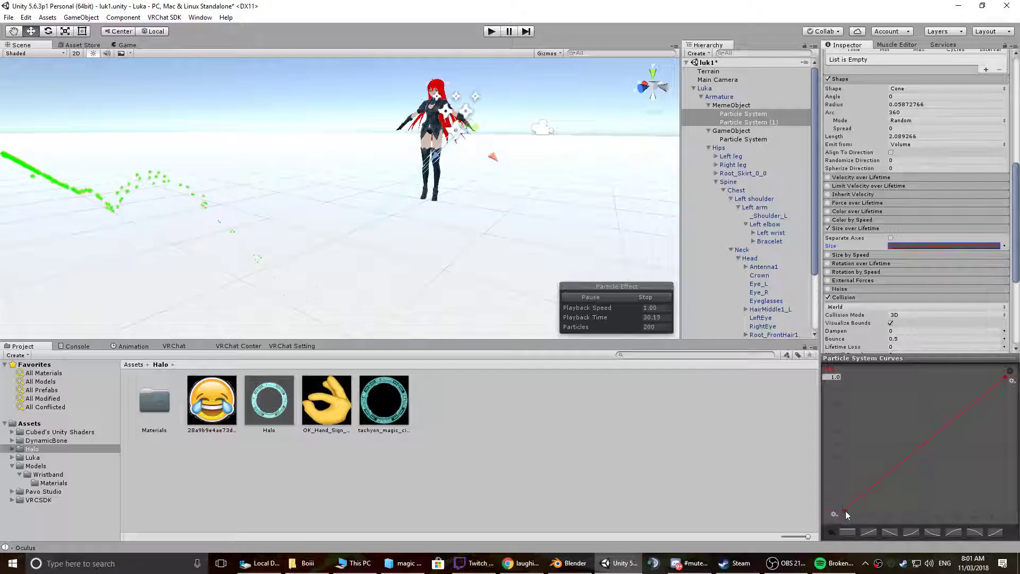
- Add a key near the start of the size curve and raise it to the full size of 1.0
left_click_drag(862, 492, 895, 378)
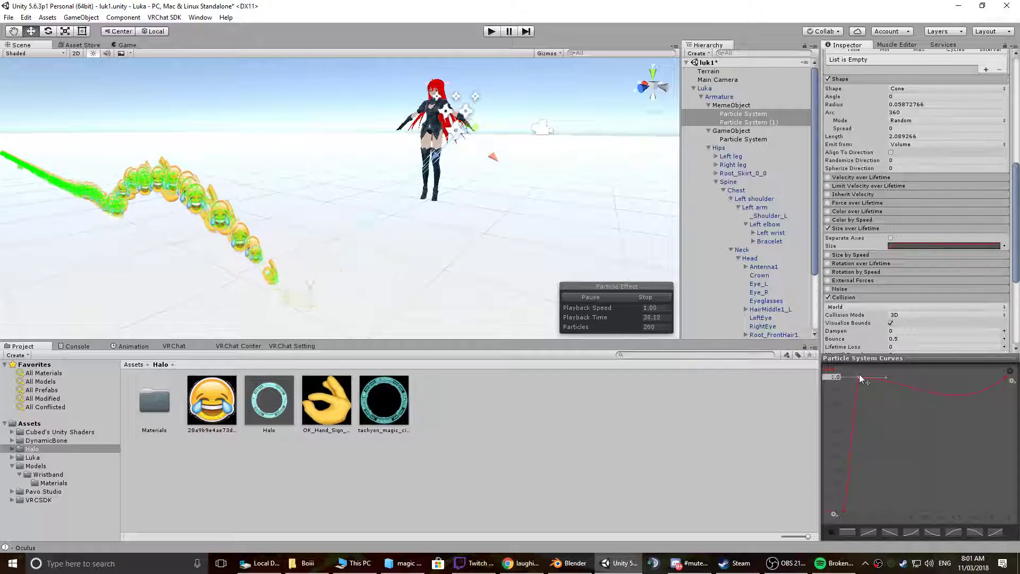
left_click(931, 381)
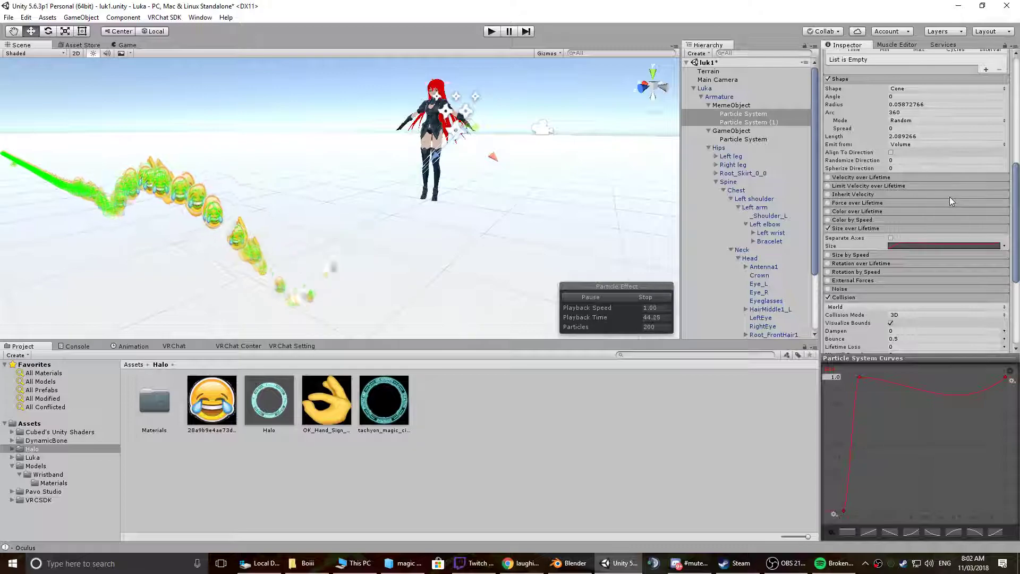
scroll(978, 188, "up", 10)
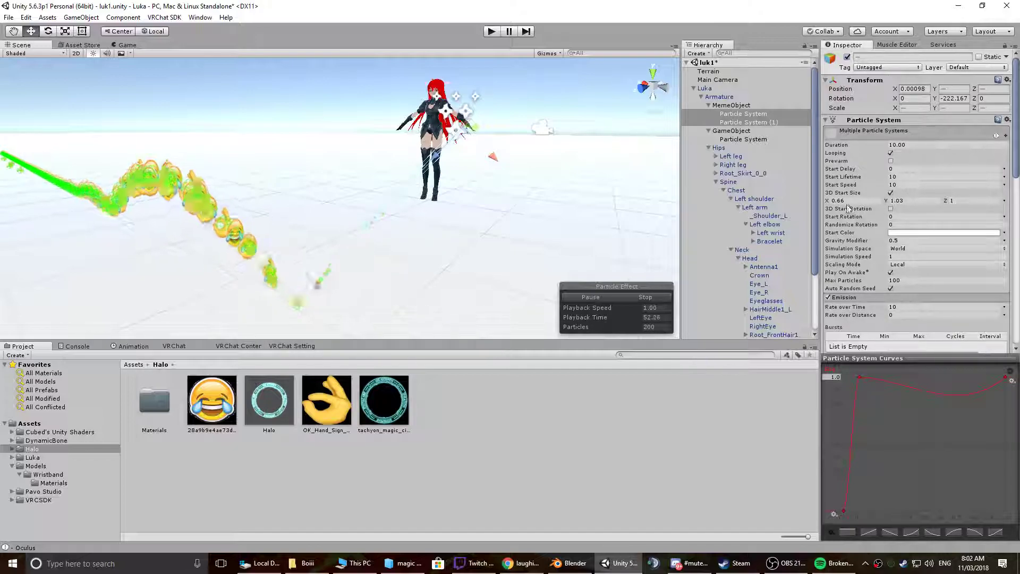
scroll(879, 228, "down", 3)
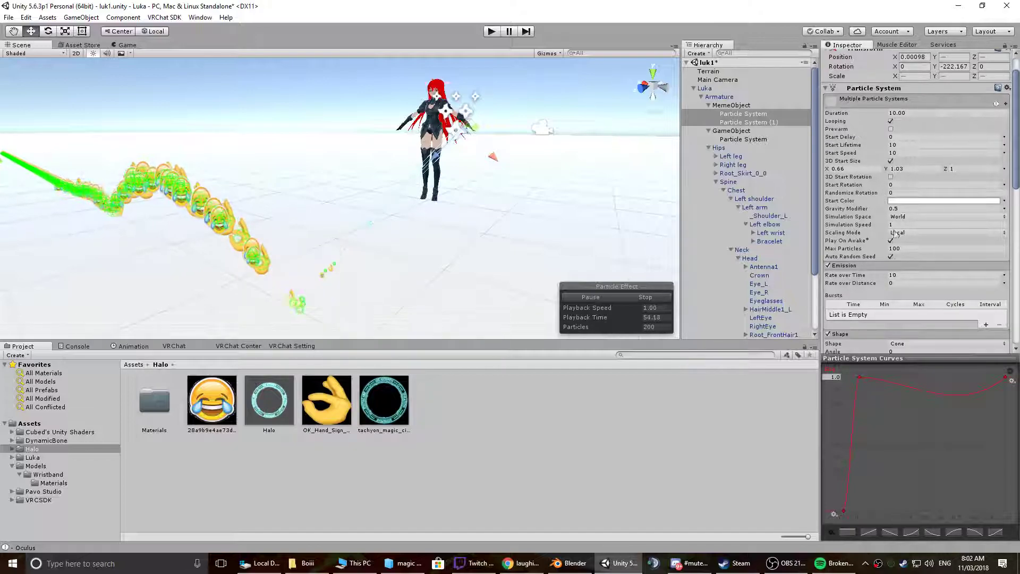
scroll(755, 213, "down", 1)
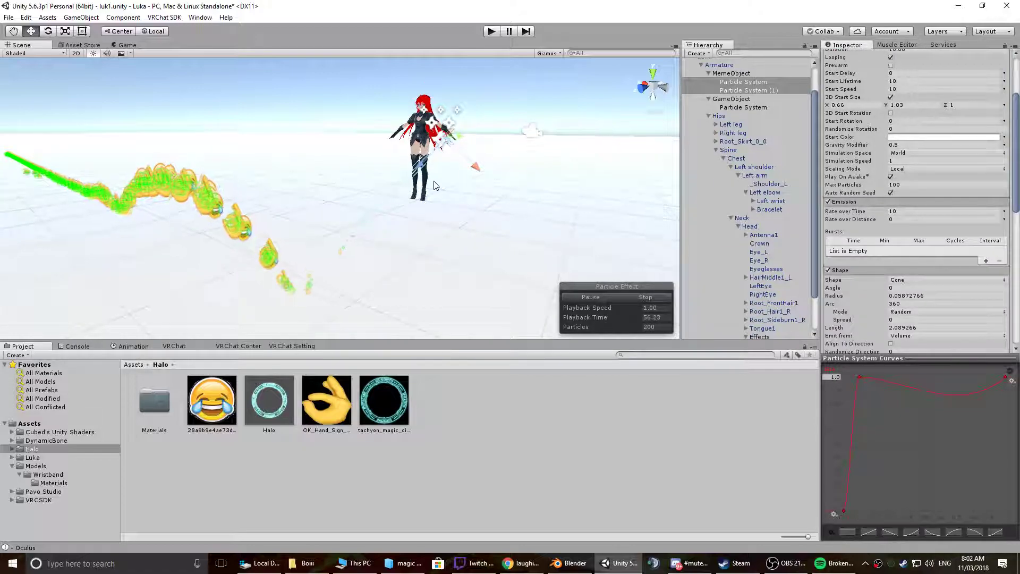
- Shape the size curve to rise almost instantly to 1.0, stay near full size until close to the end, and drop to zero
left_click_drag(859, 377, 848, 375)
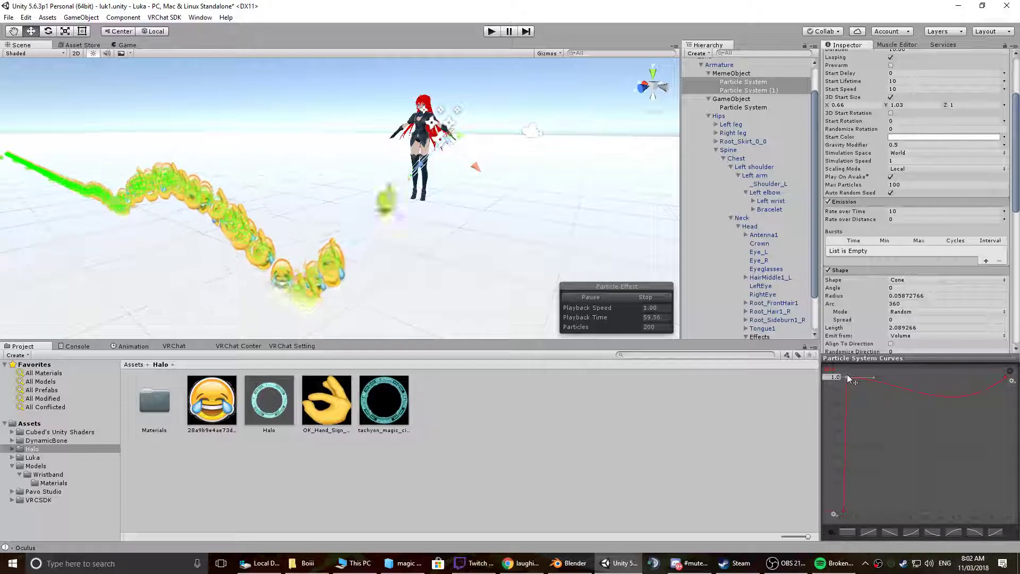
double_click(999, 382)
left_click_drag(979, 398, 1014, 526)
left_click_drag(403, 250, 473, 261, "alt")
scroll(95, 193, "down", 8)
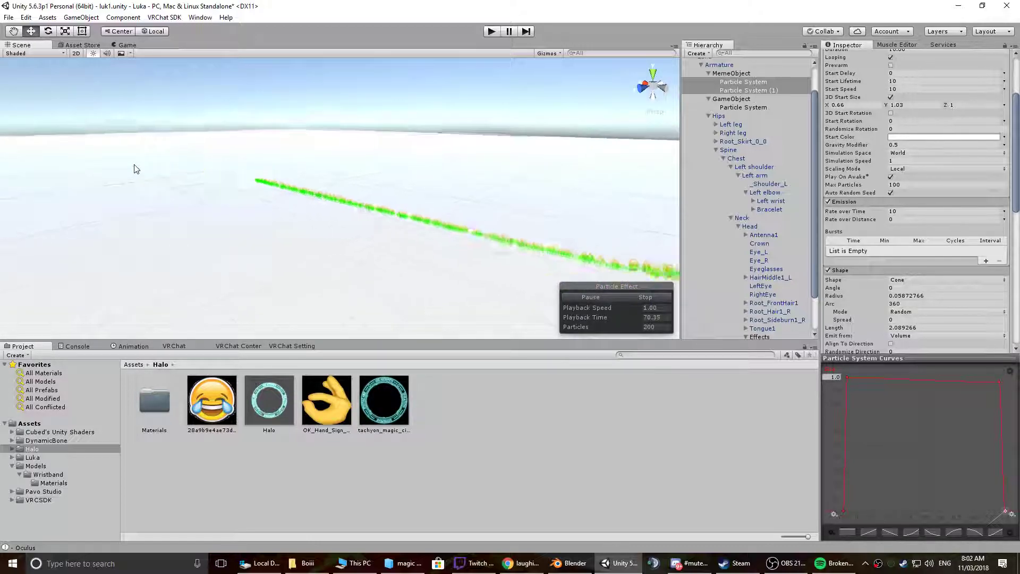
scroll(362, 197, "up", 6)
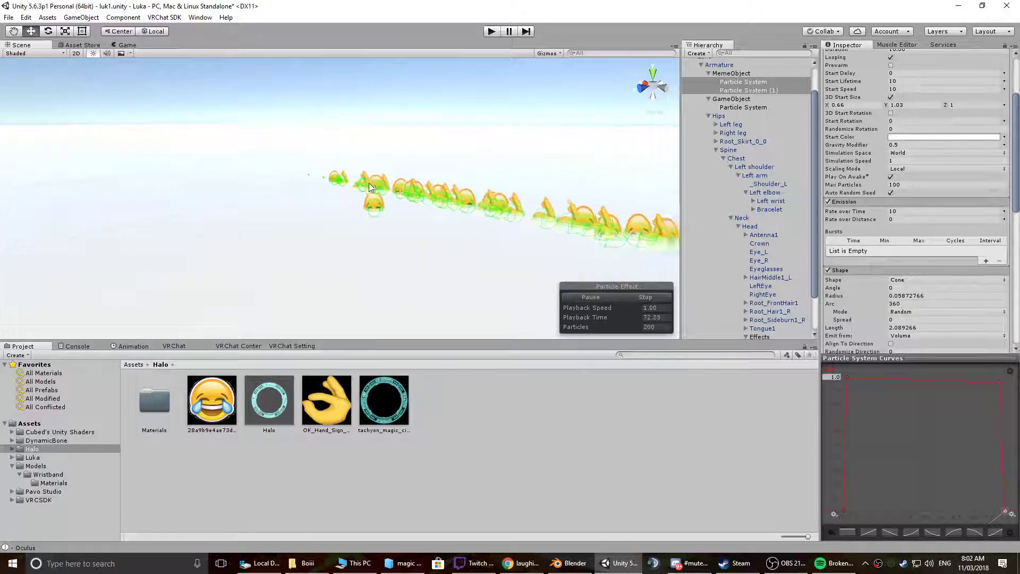
middle_click_drag(394, 174, 608, 216)
key("f")
middle_click_drag(475, 224, 382, 209)
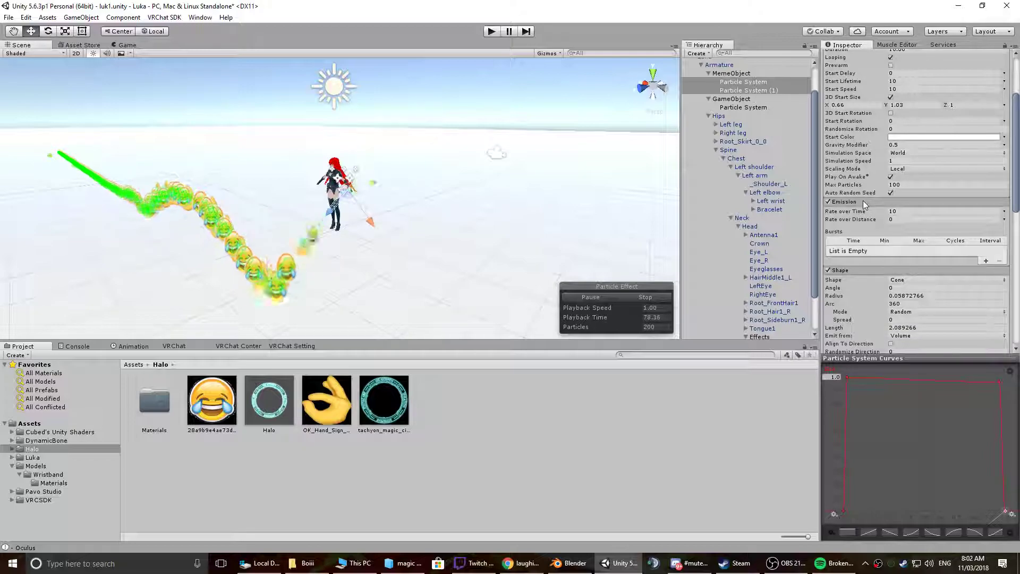
- Try the Random Color mode for Start Color on both particle systems, and switch it back to Color
scroll(866, 201, "up", 5)
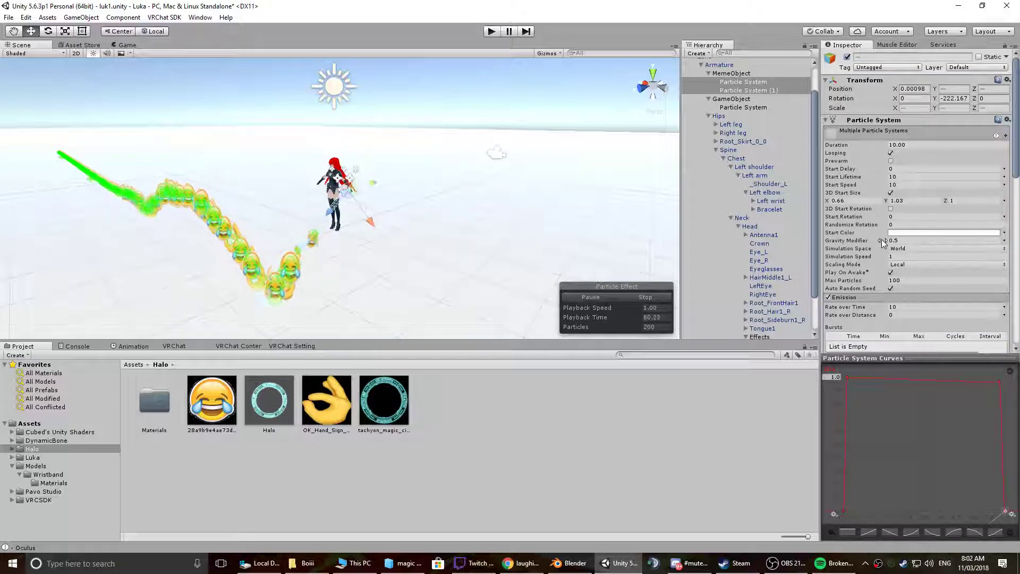
left_click(1003, 233)
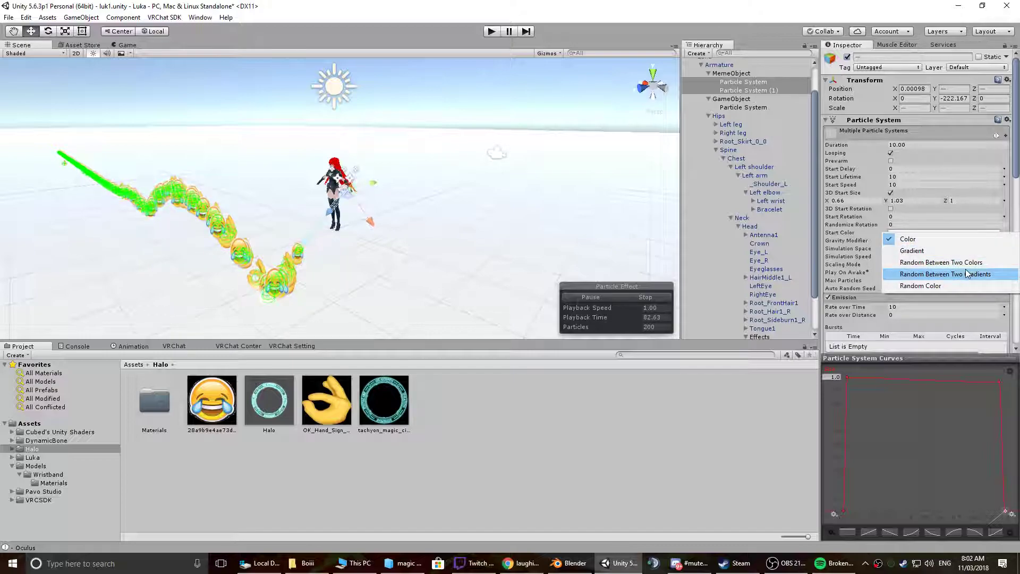
left_click(921, 286)
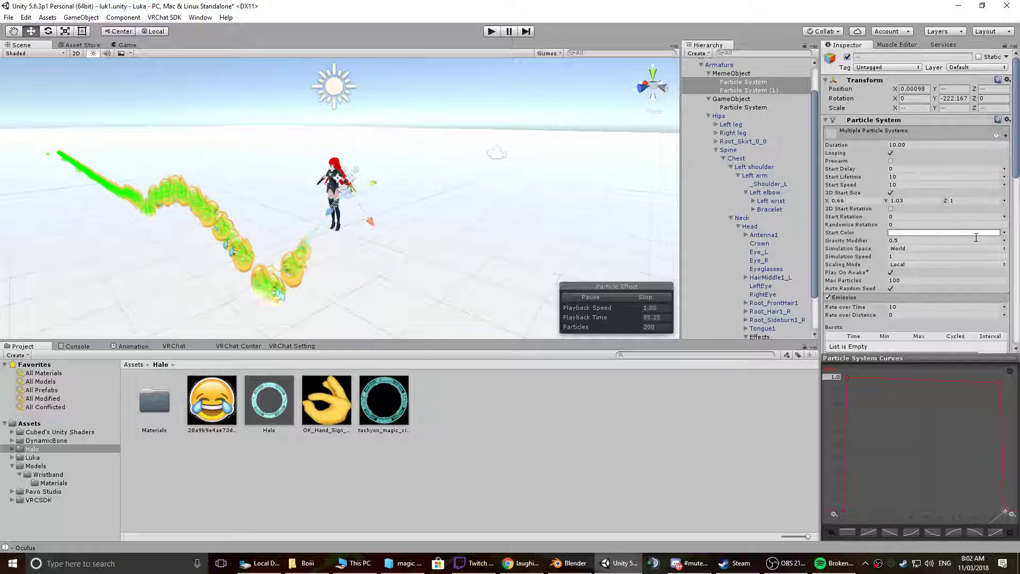
left_click(1006, 235)
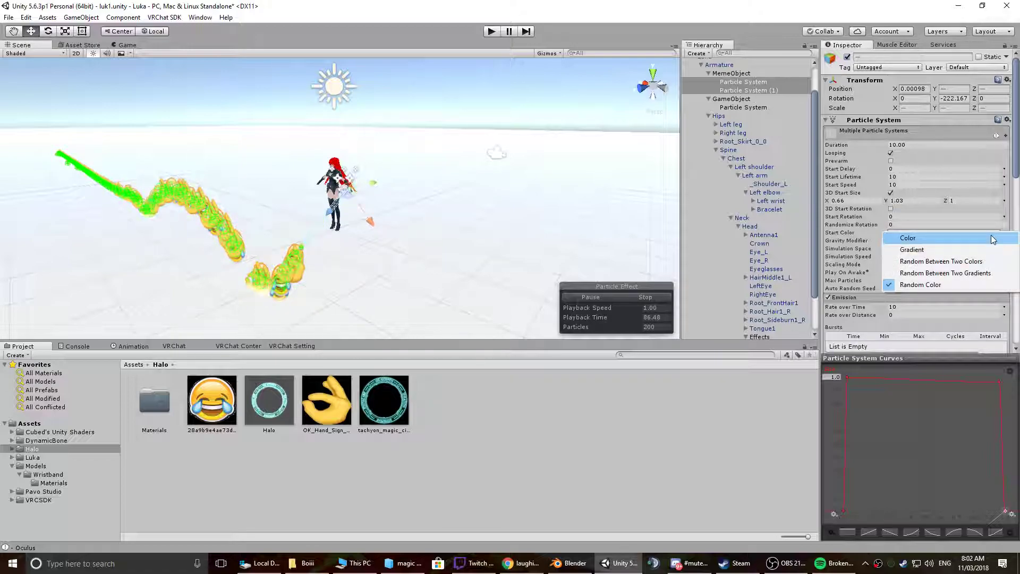
left_click(986, 240)
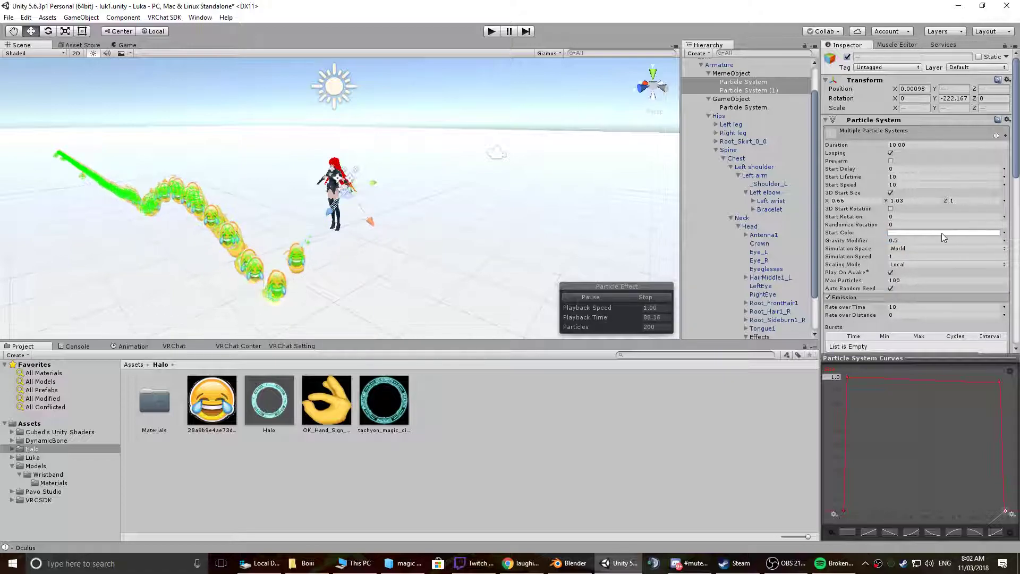
- Try a red Start Color on both particle systems, stop the simulation, and restore the color to white
left_click(997, 233)
left_click_drag(574, 246, 620, 231)
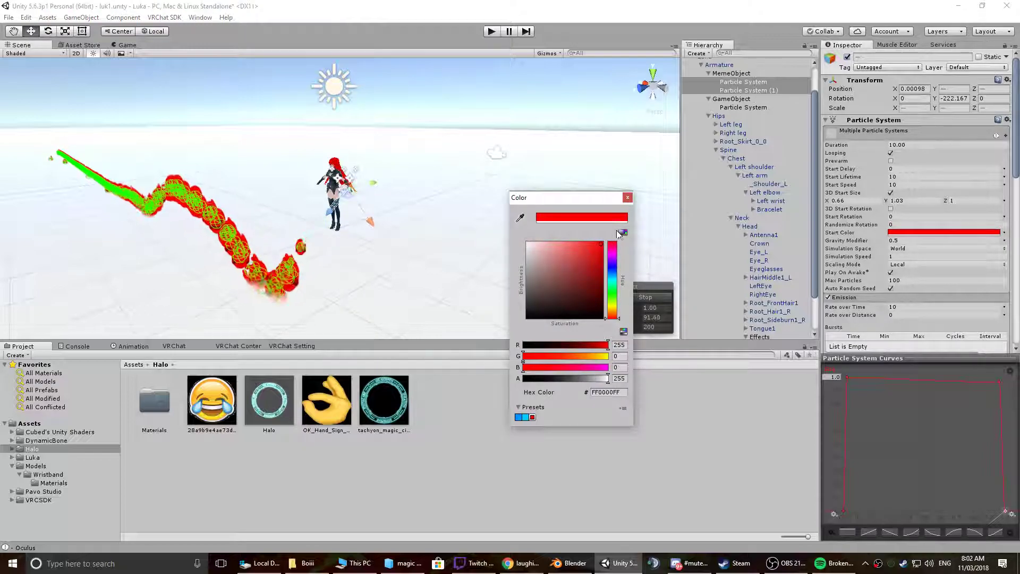
left_click(445, 215)
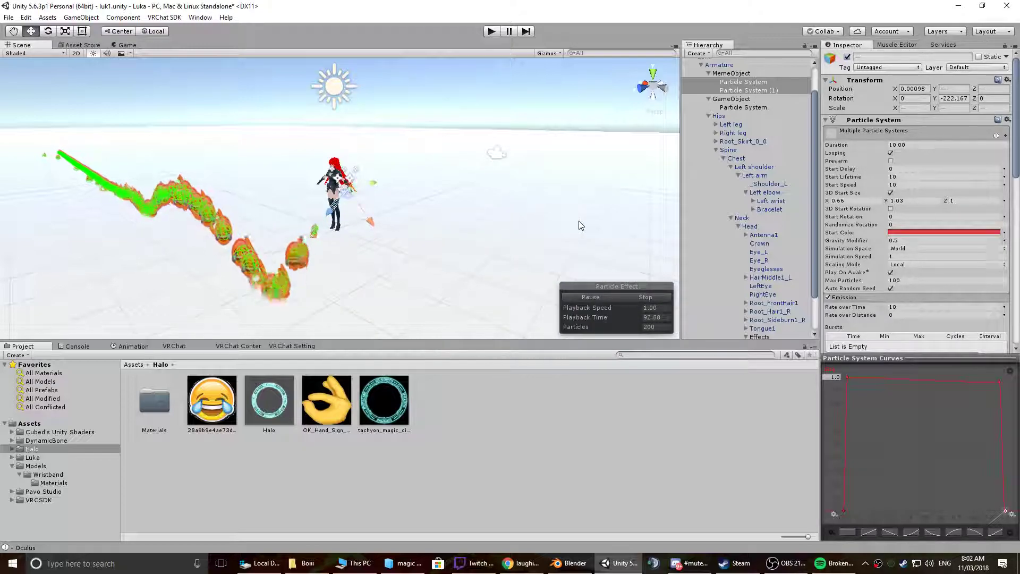
left_click(644, 297)
left_click(938, 234)
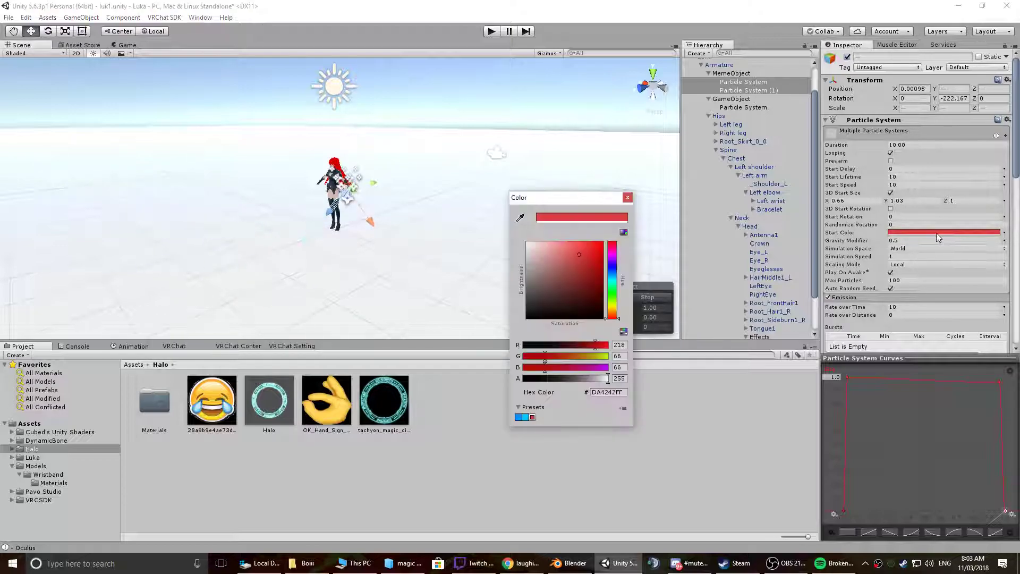
left_click_drag(542, 263, 469, 210)
left_click(627, 198)
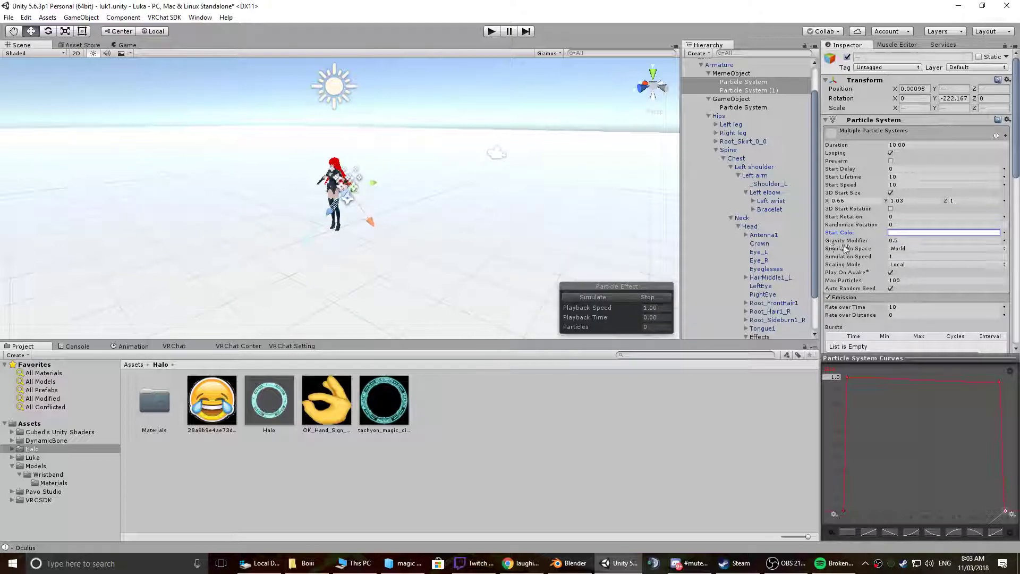
- Examine the available lifetime modules of the particle systems, including the Velocity over Lifetime settings
scroll(923, 269, "down", 6)
scroll(923, 268, "down", 5)
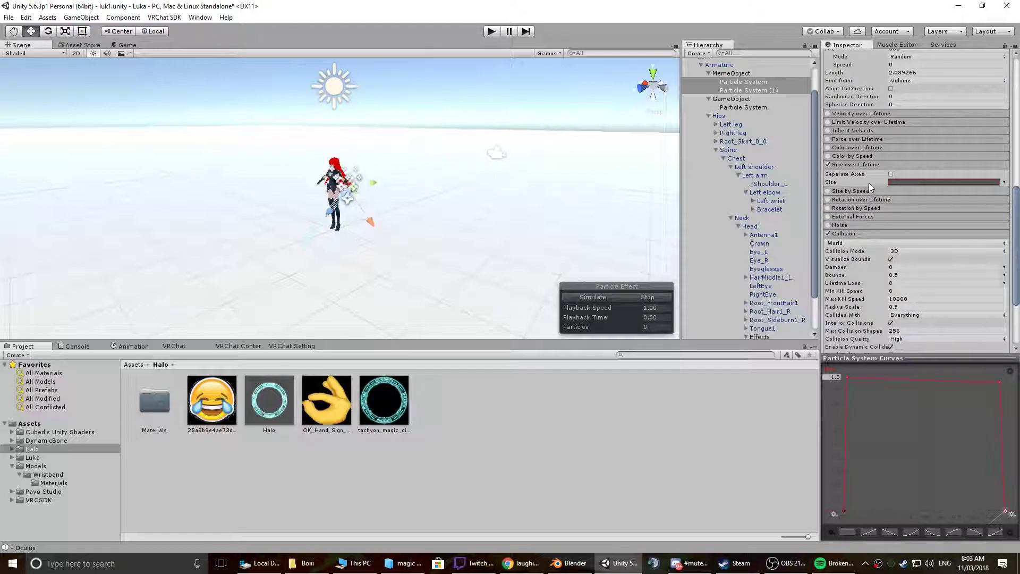
scroll(870, 192, "up", 2)
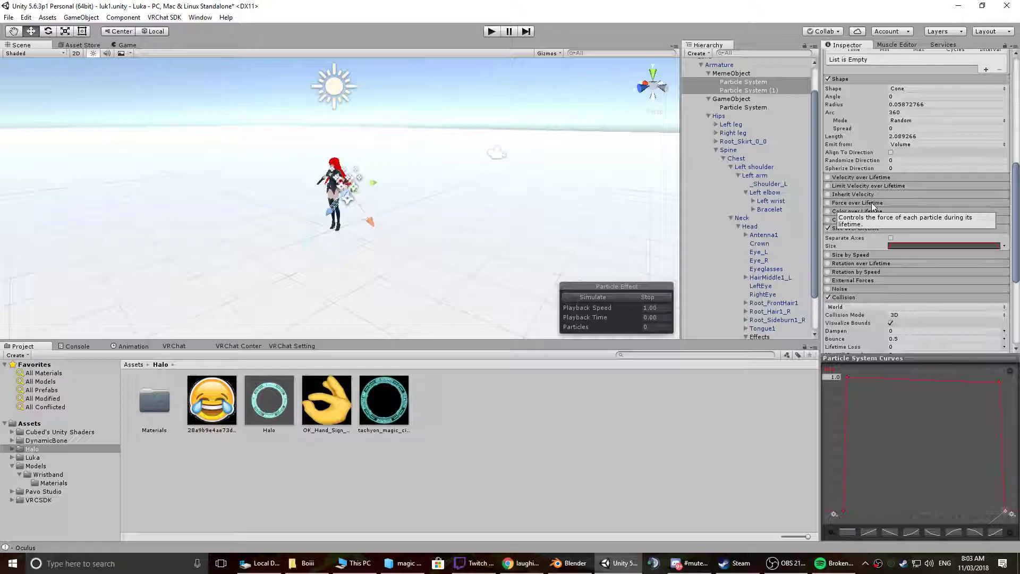
left_click(881, 178)
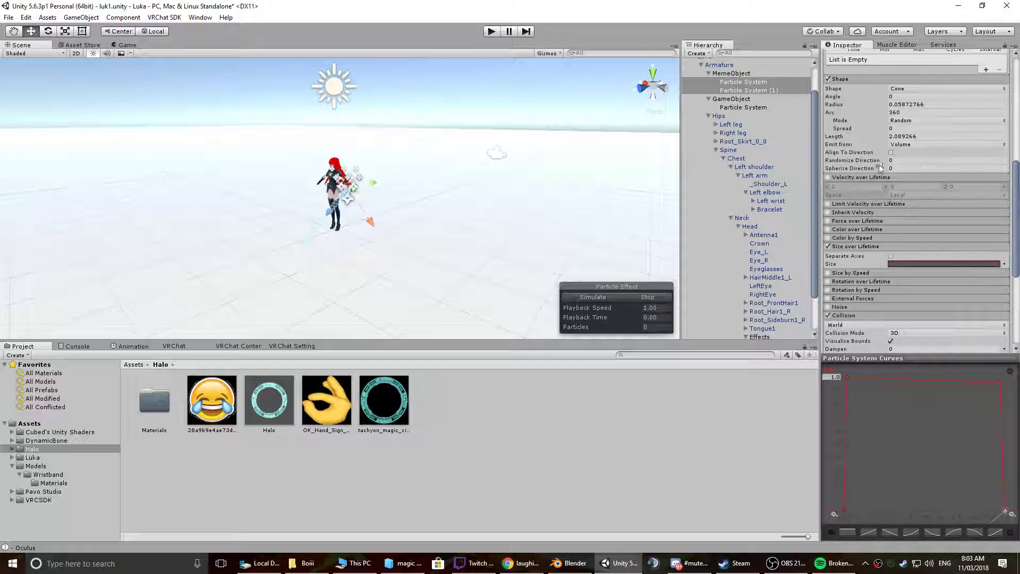
scroll(863, 168, "down", 3)
scroll(850, 175, "up", 3)
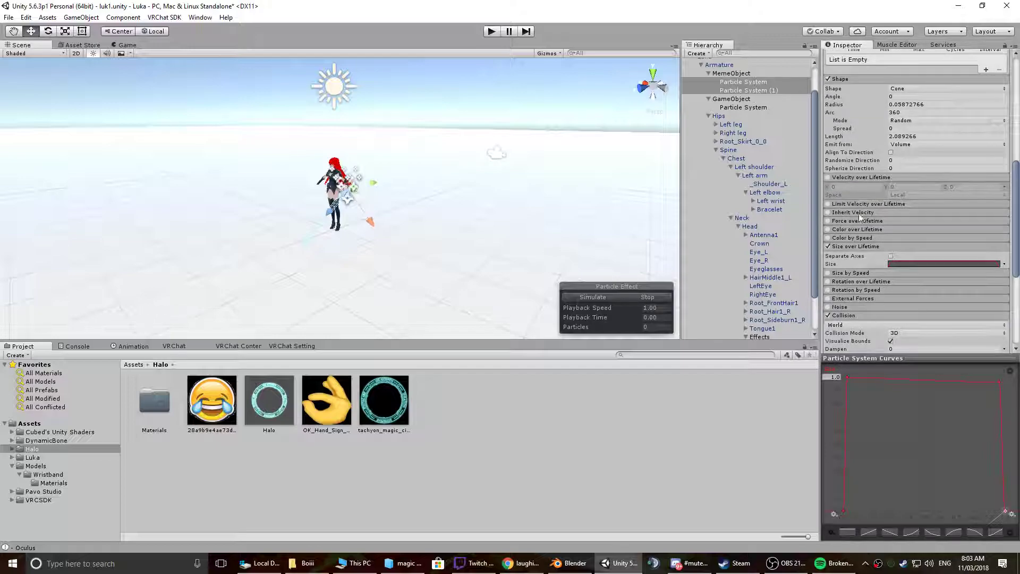
left_click(849, 177)
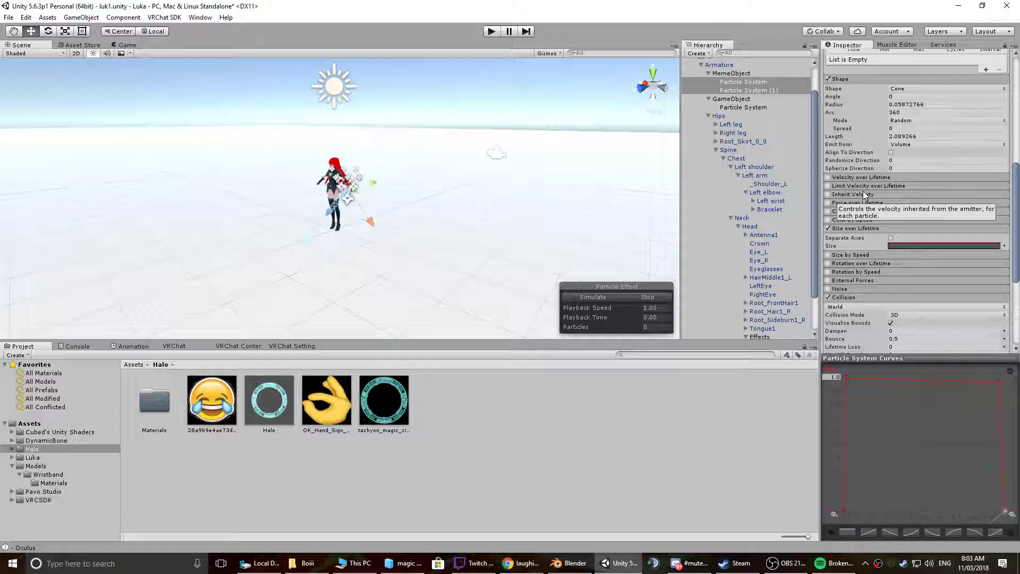
scroll(871, 194, "up", 2)
scroll(913, 175, "down", 1)
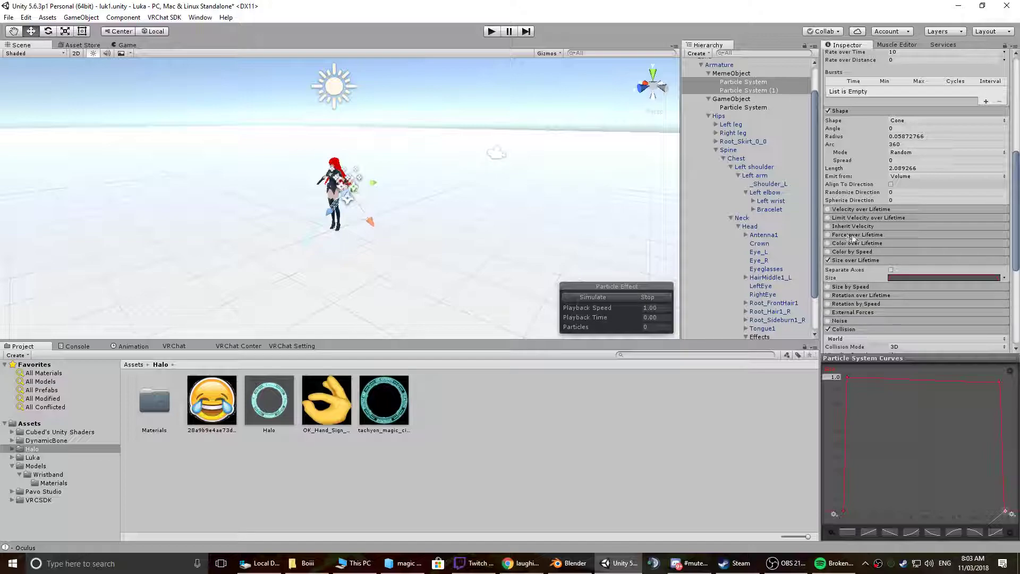
- Enable Color over Lifetime on both particle systems, keeping its color mode as Gradient
left_click(908, 243)
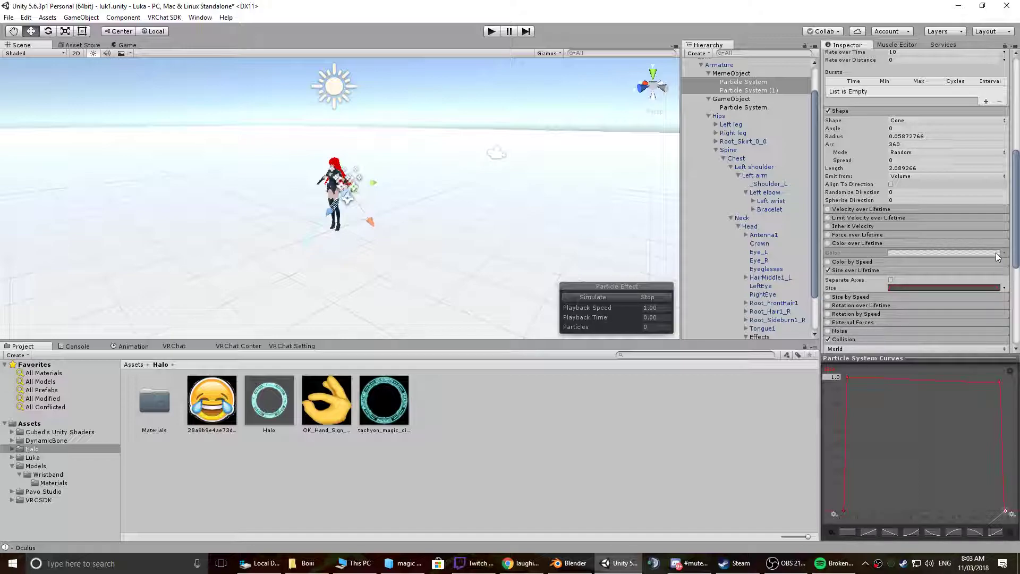
left_click(828, 244)
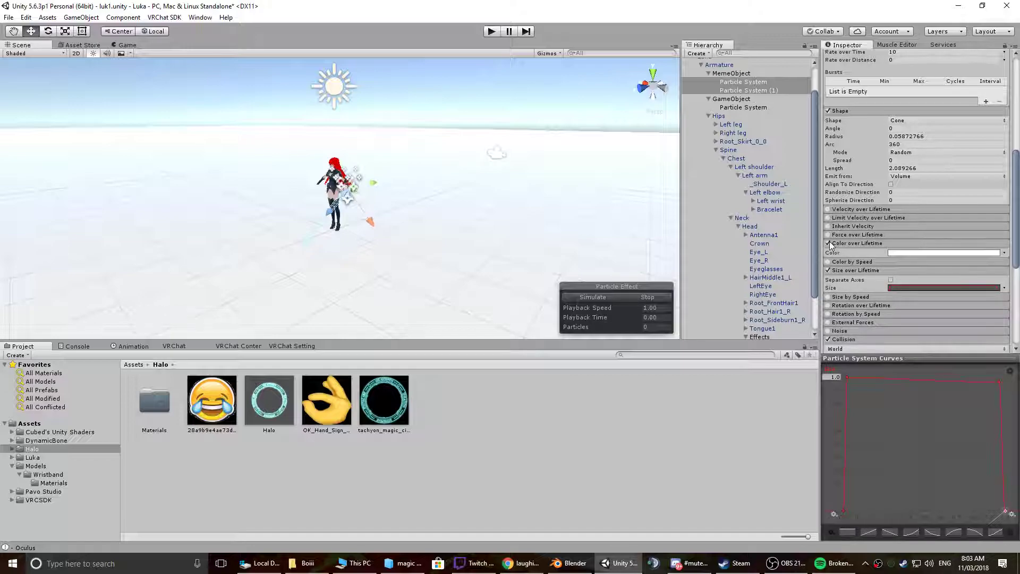
left_click(1006, 254)
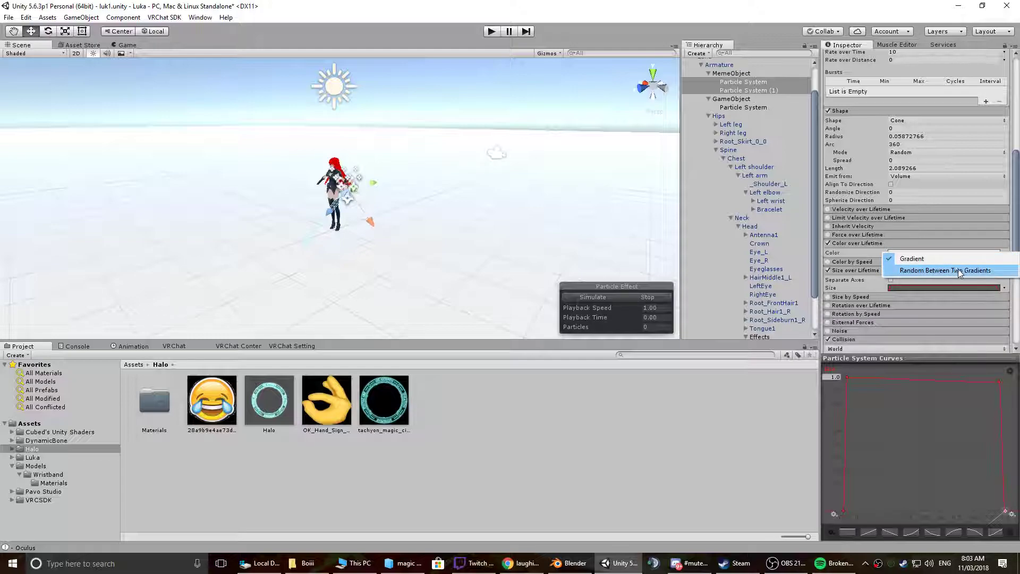
left_click(912, 259)
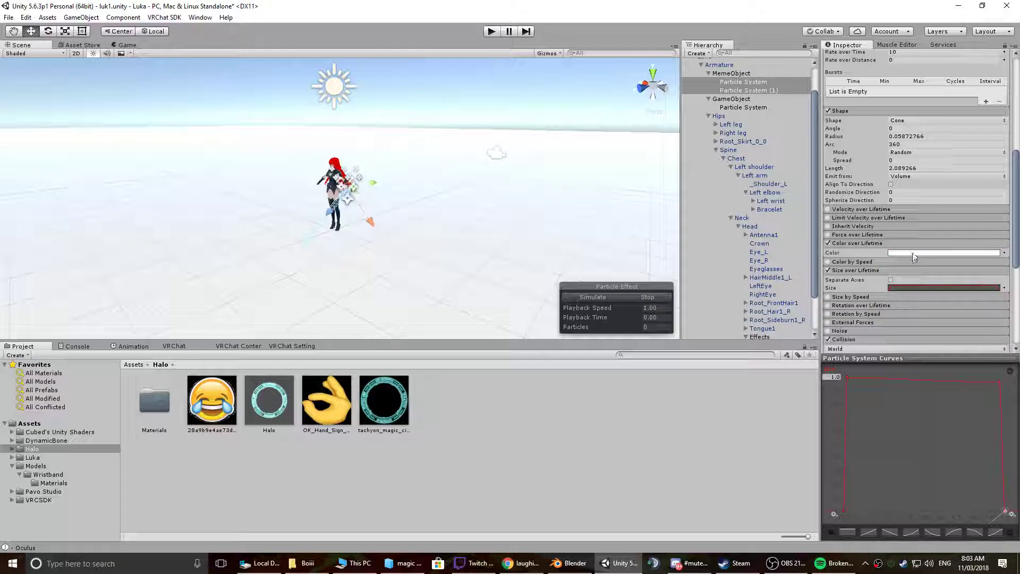
- Add an alpha key to the Color over Lifetime gradient and set its location to 25%
left_click(927, 253)
mouse_move(394, 286)
left_mouse_down()
mouse_move(412, 285)
mouse_move(391, 285)
left_mouse_up()
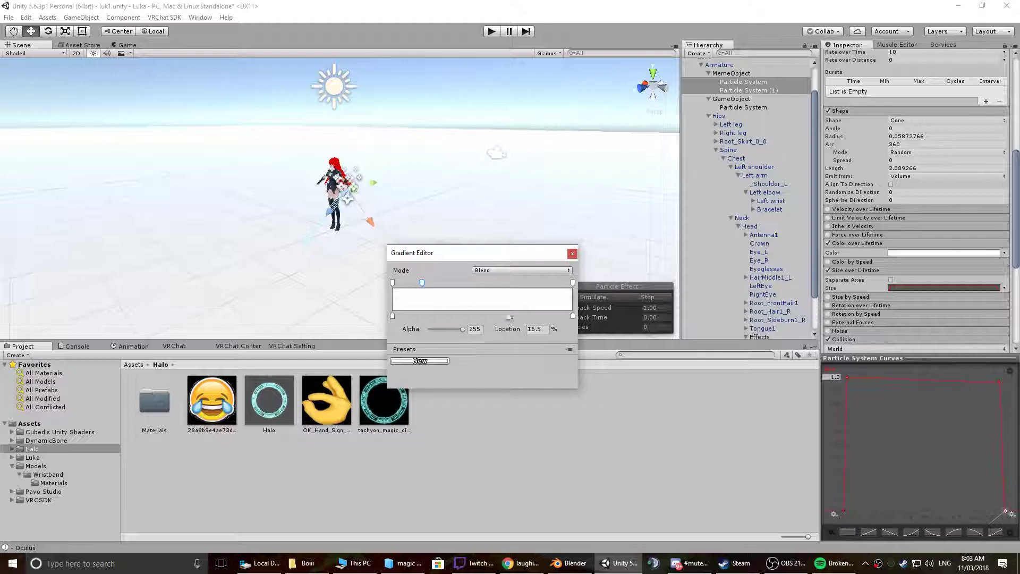
left_click(521, 330)
type("25")
key("Return")
- Add a color key to the Color over Lifetime gradient and set its location to 25%
left_click(431, 315)
left_click(529, 330)
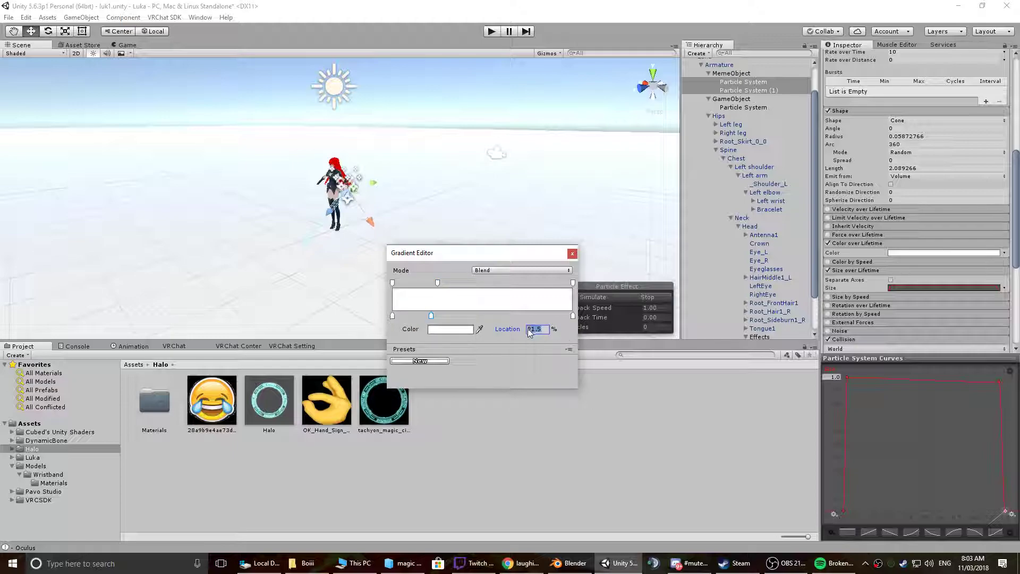
type("25")
- Set the alpha of the gradient's first key to 0 so the particles fade in
left_click(438, 283)
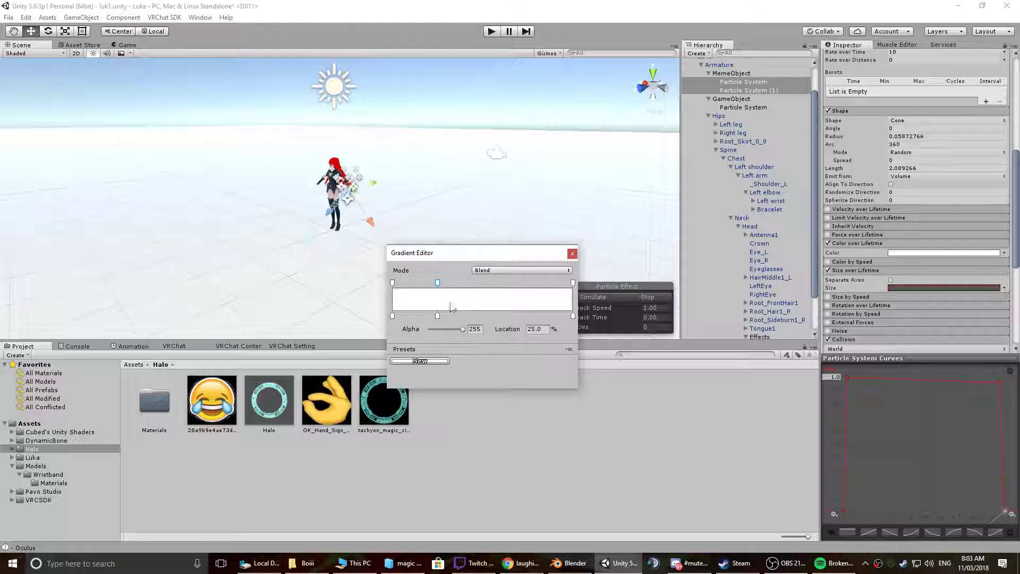
left_click_drag(463, 330, 425, 329)
left_click(393, 283)
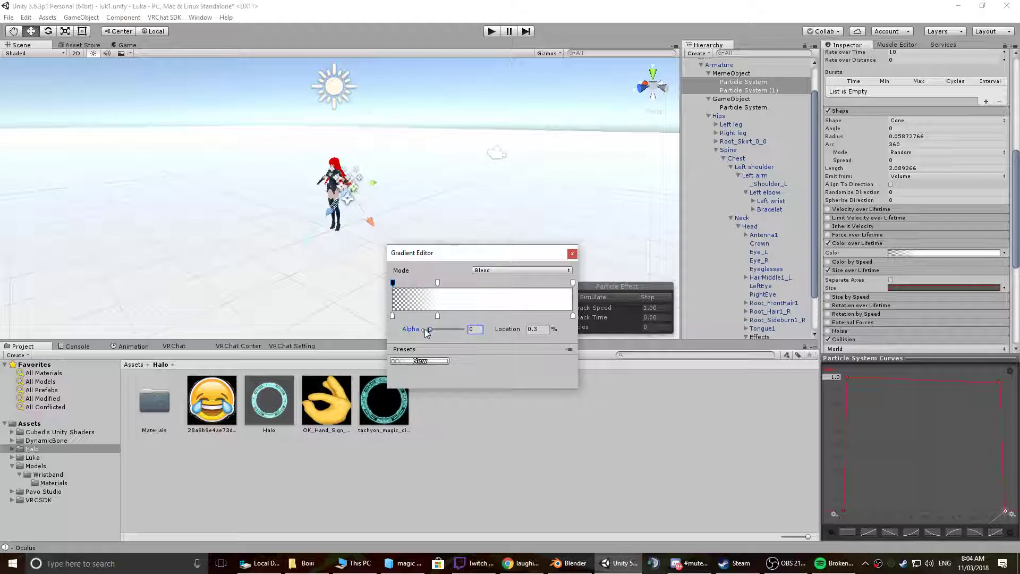
- Add an alpha key at 90% and set the gradient's last alpha key to 0 for a fade-out
left_click(562, 283)
left_click(548, 329)
type("90")
left_click(572, 283)
left_click_drag(463, 329, 436, 332)
- Move the 25% alpha key to 10%, close the gradient, and check the fading particles from the avatar's side
left_click(540, 329)
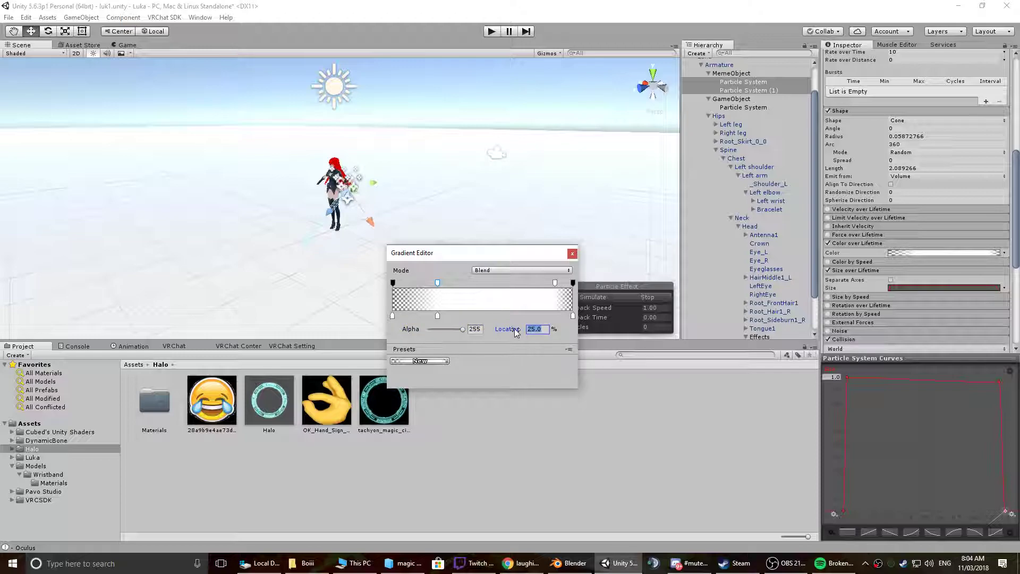
type("10")
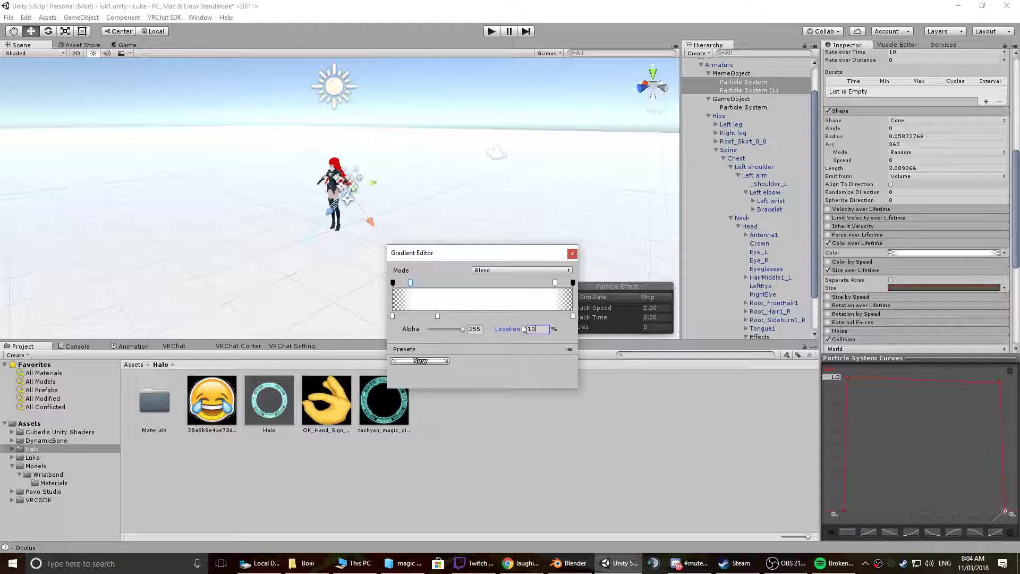
left_click(572, 255)
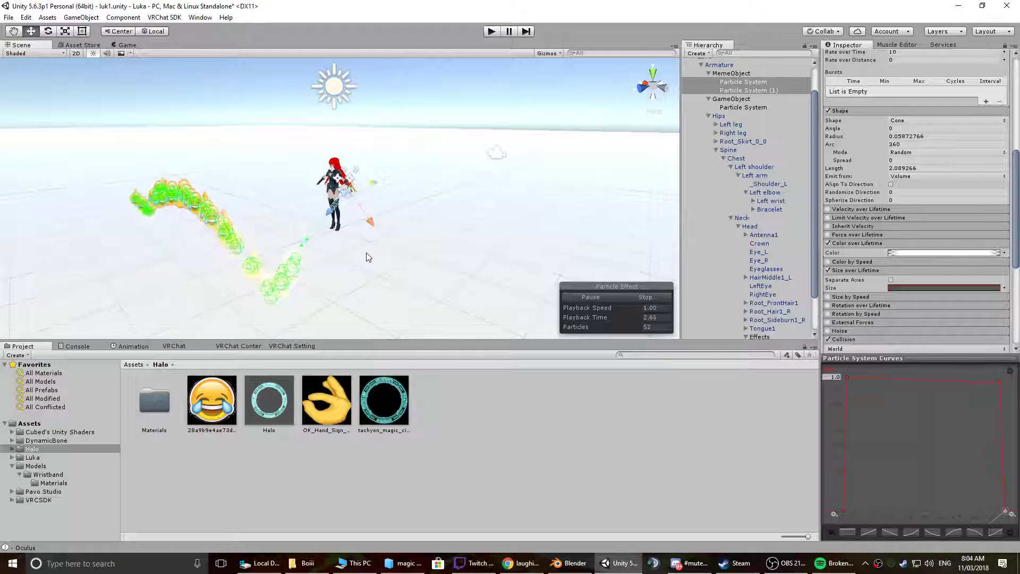
left_click_drag(258, 265, 407, 234, "alt")
right_click_drag(407, 234, 639, 244, "alt")
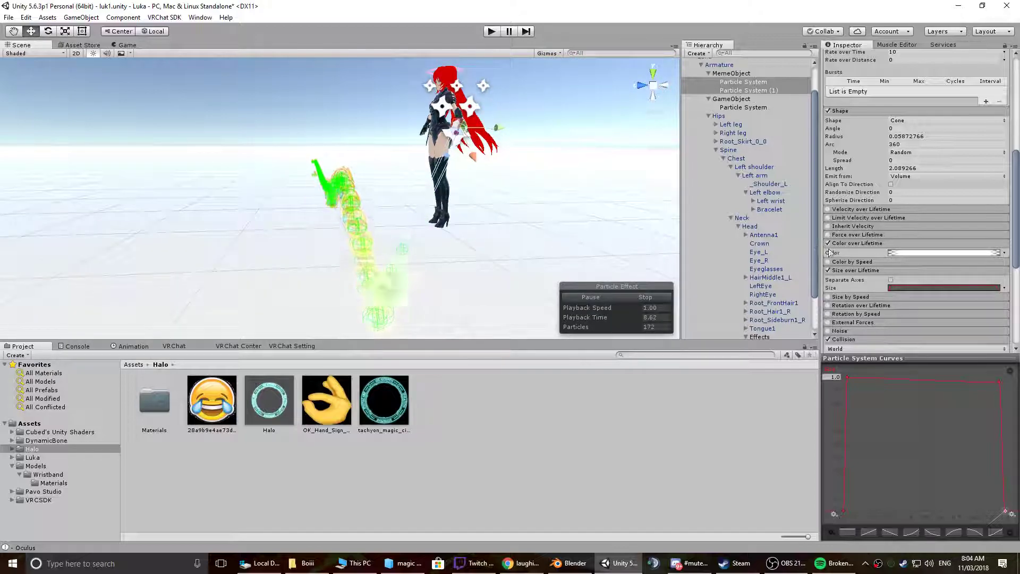
- Try an earlier fade-out by moving the 90% alpha key toward the middle of the Color over Lifetime gradient
left_click(940, 253)
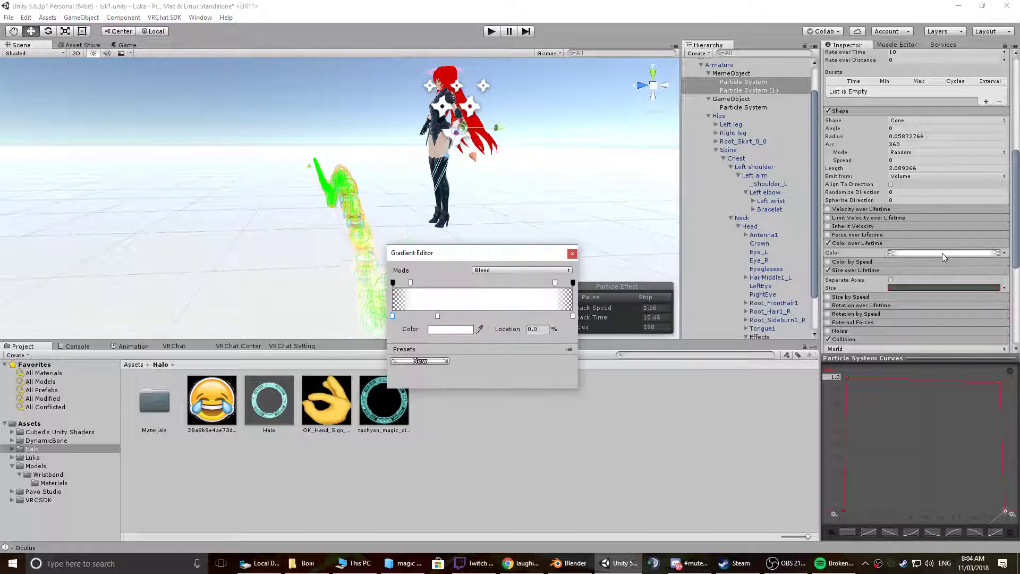
left_click_drag(555, 282, 456, 284)
left_click(414, 282)
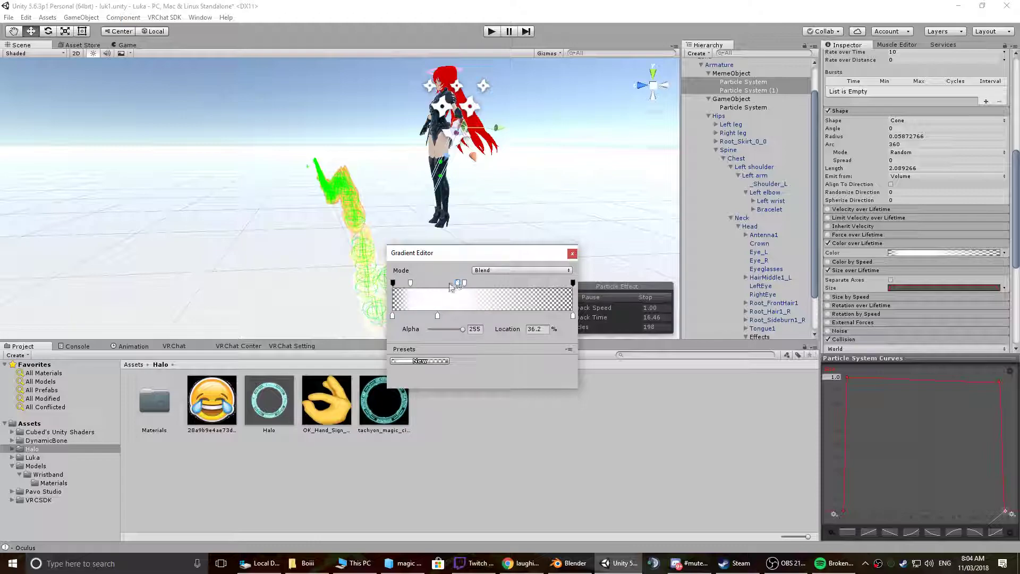
left_click(647, 297)
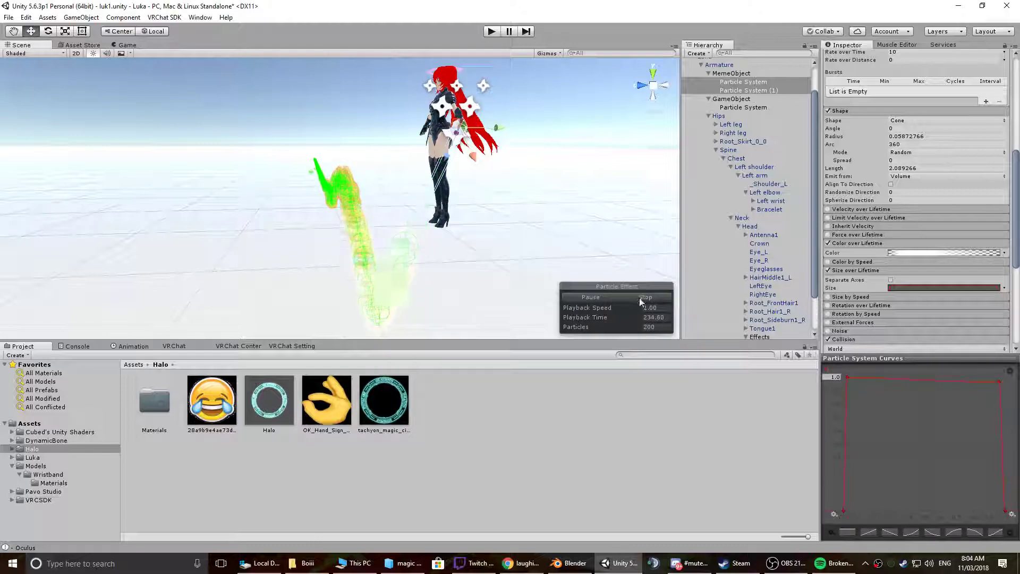
- Undo the recent alpha key moves in the Color over Lifetime gradient and stop the simulation
left_click(935, 253)
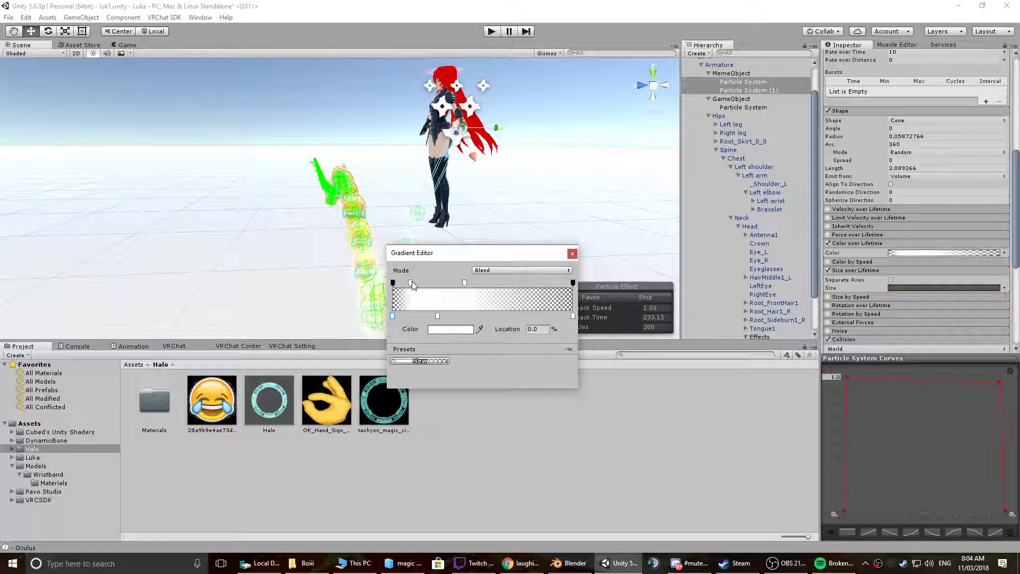
key("ctrl+z")
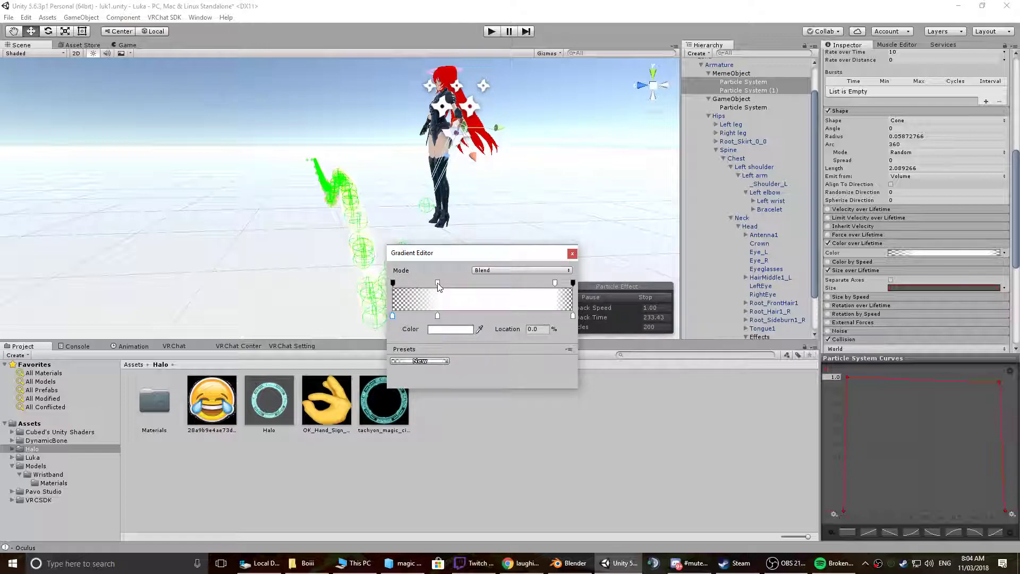
left_click(646, 298)
left_click(646, 298)
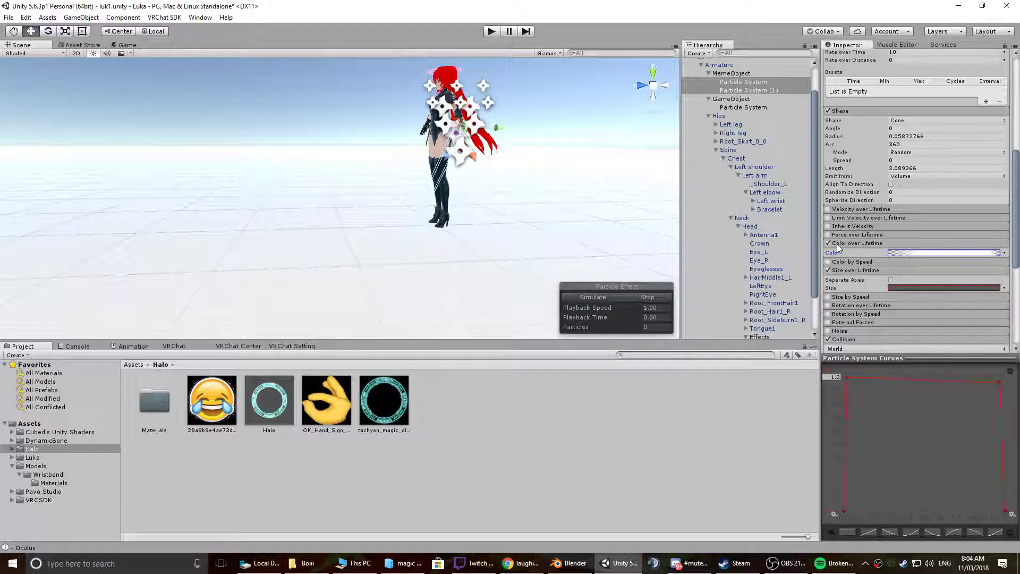
- Disable Color over Lifetime on both particle systems and deselect them
left_click(827, 244)
left_click(526, 209)
key("super")
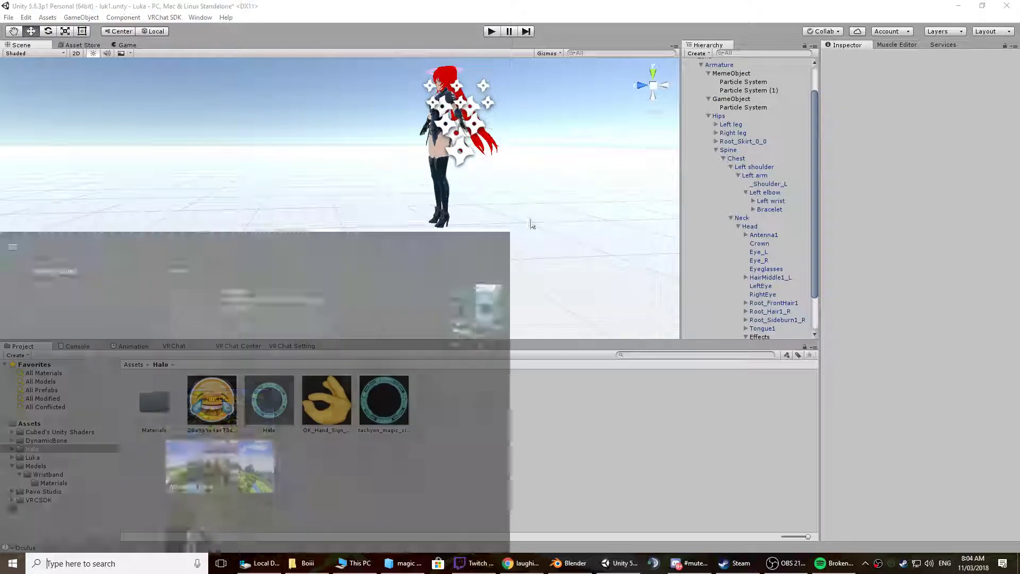
key("super")
- Preview both MemeObject particle systems together and the laughing-crying emoji system on its own
left_click(438, 138)
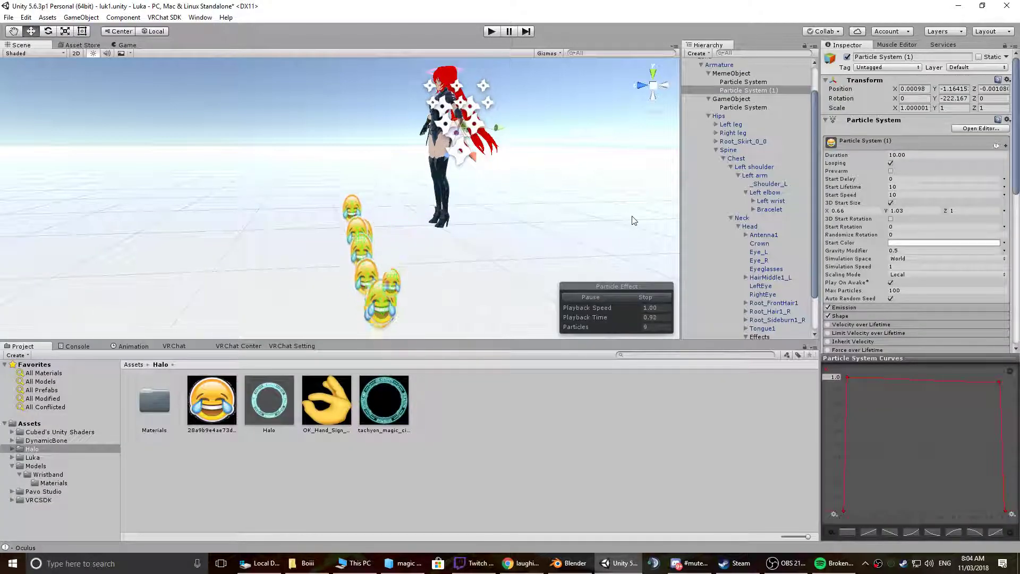
left_click(743, 82, "ctrl")
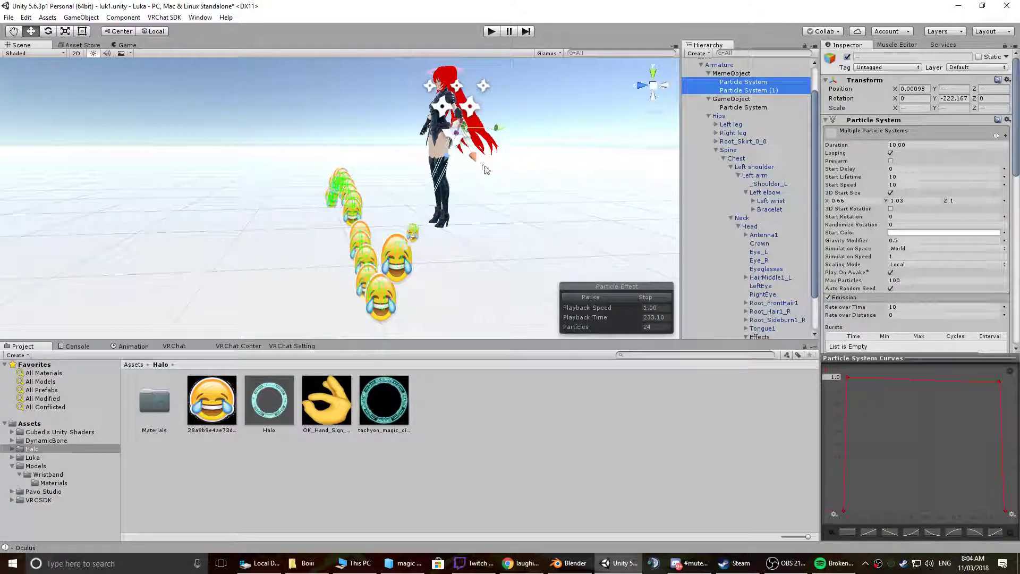
left_click(646, 297)
left_click_drag(411, 166, 355, 234, "alt")
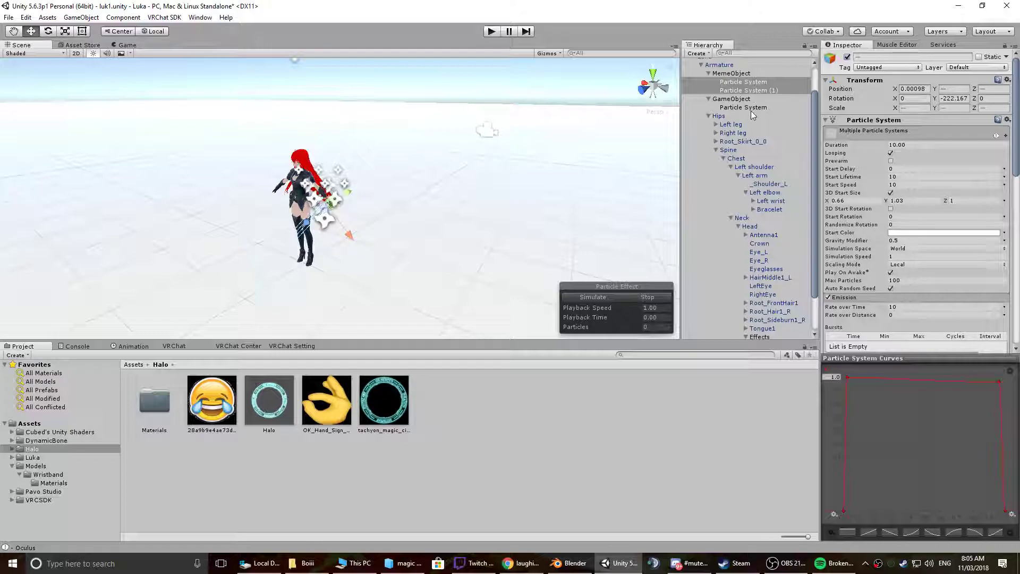
scroll(894, 260, "down", 3)
scroll(896, 259, "up", 3)
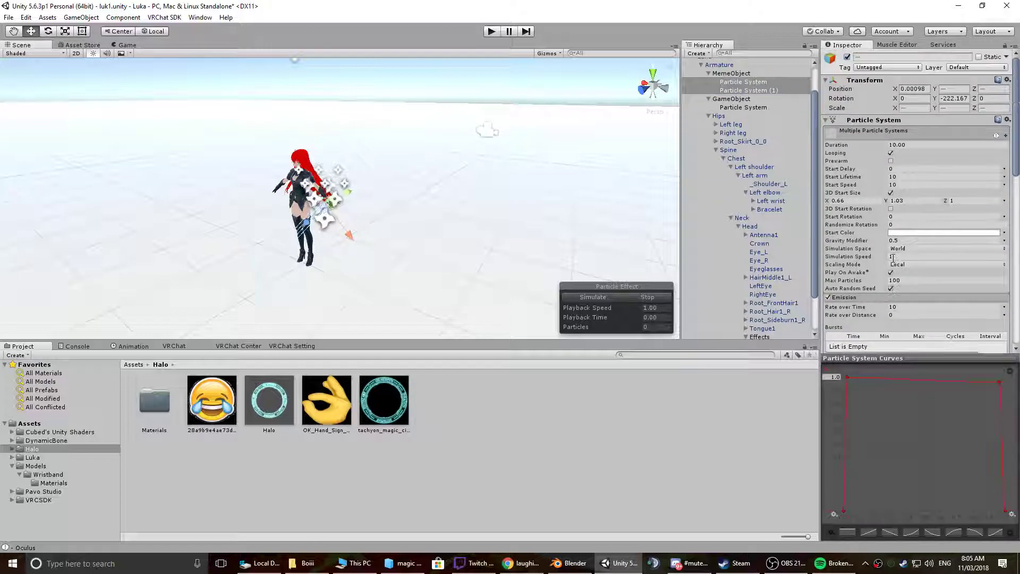
left_click(769, 92)
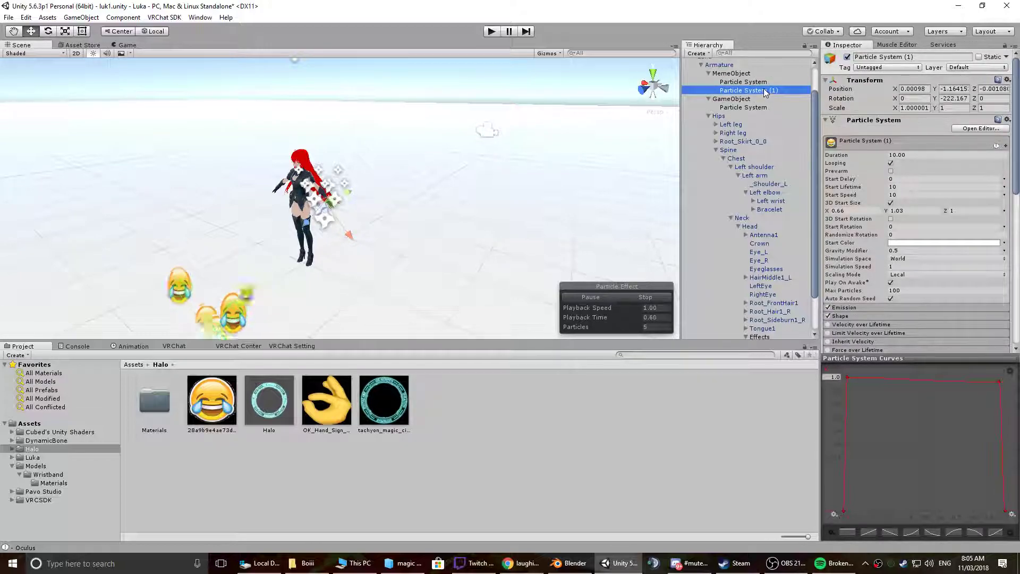
middle_click_drag(331, 190, 400, 180)
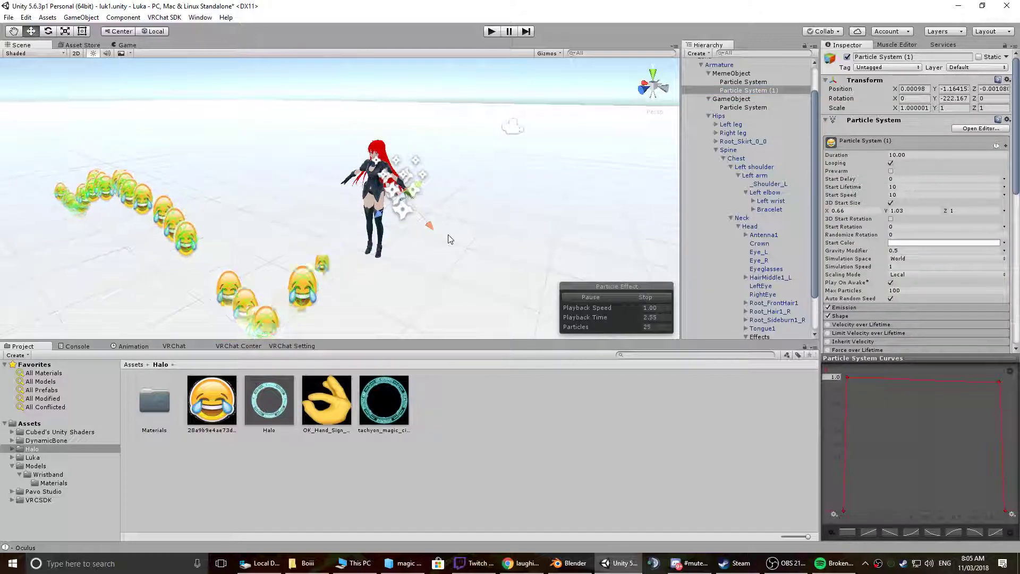
- Set Max Particles to 50 on both MemeObject particle systems and stop the simulation
left_click(743, 82, "ctrl")
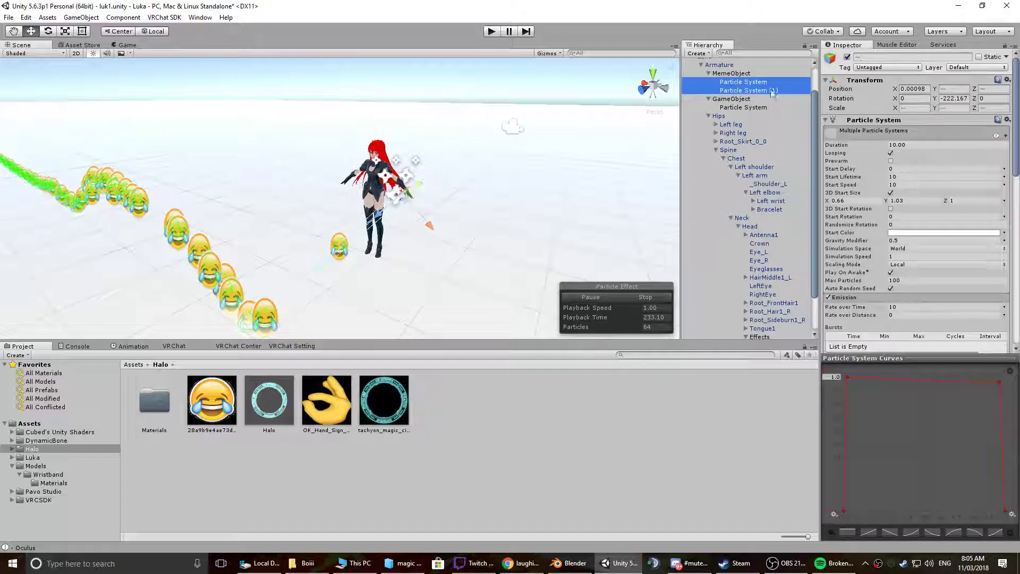
left_click(892, 280)
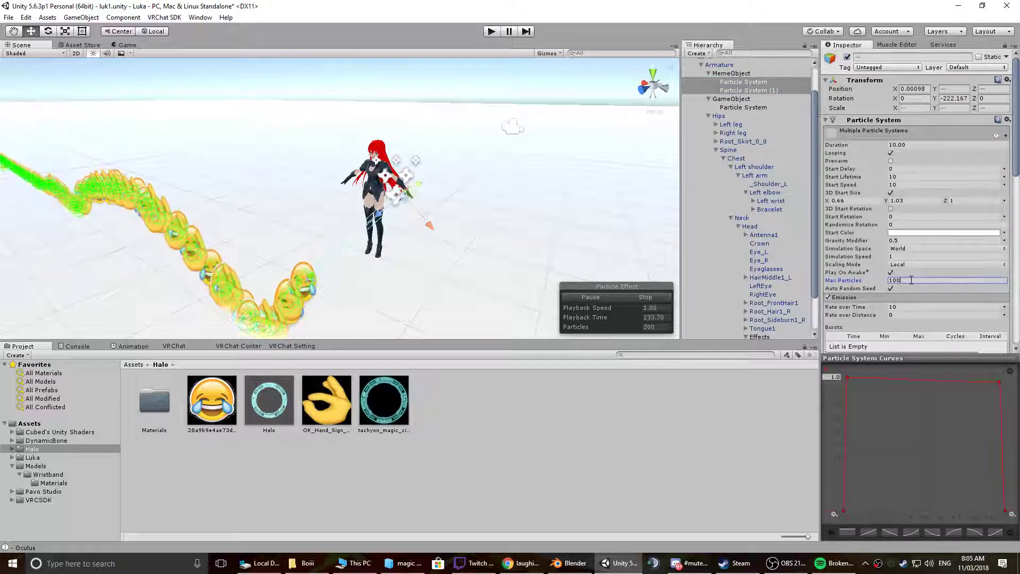
type("5")
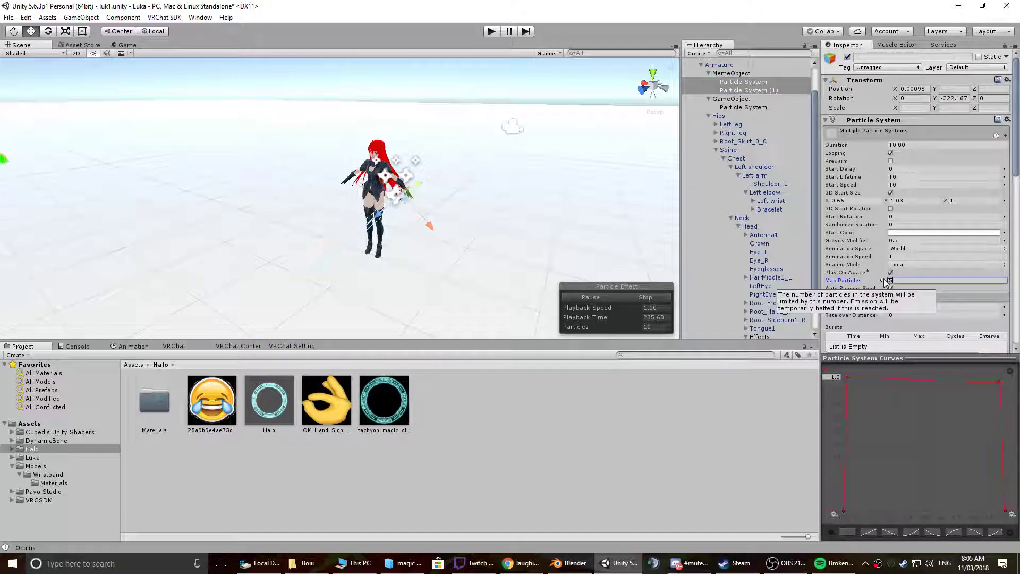
type("0")
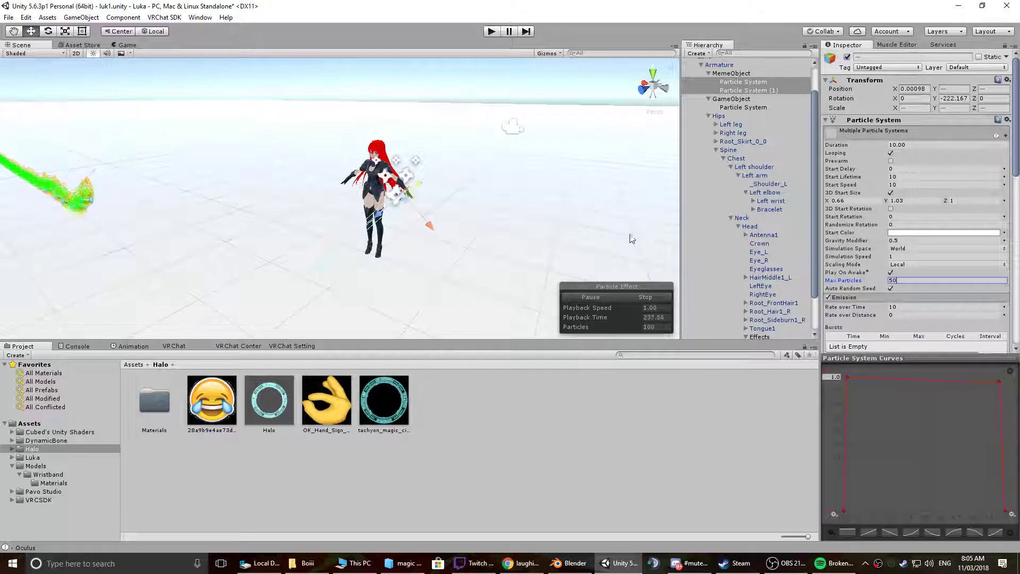
left_click(640, 298)
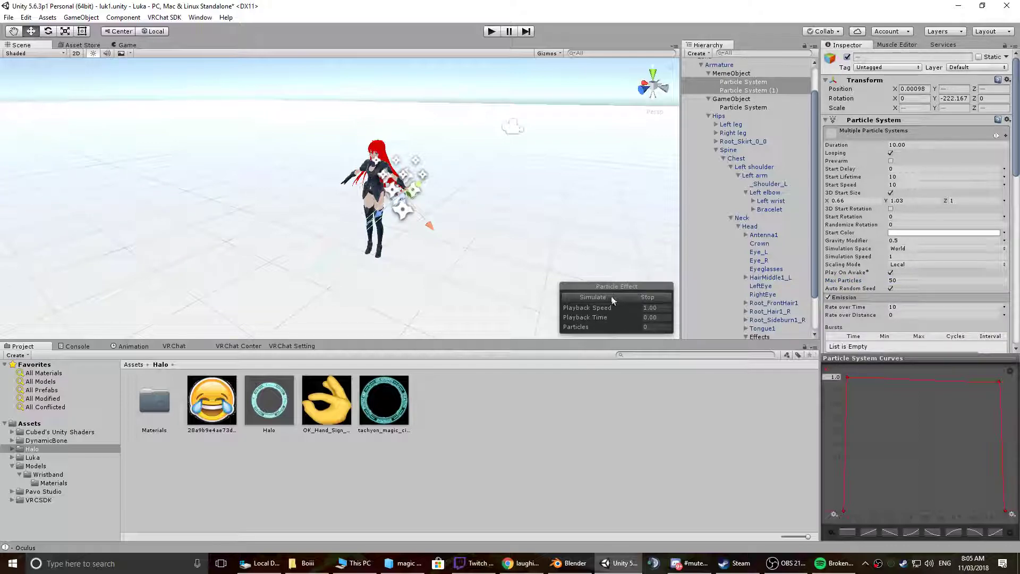
- Try a Rate over Time of 100 on both particle systems with a brief simulation
left_click(901, 308)
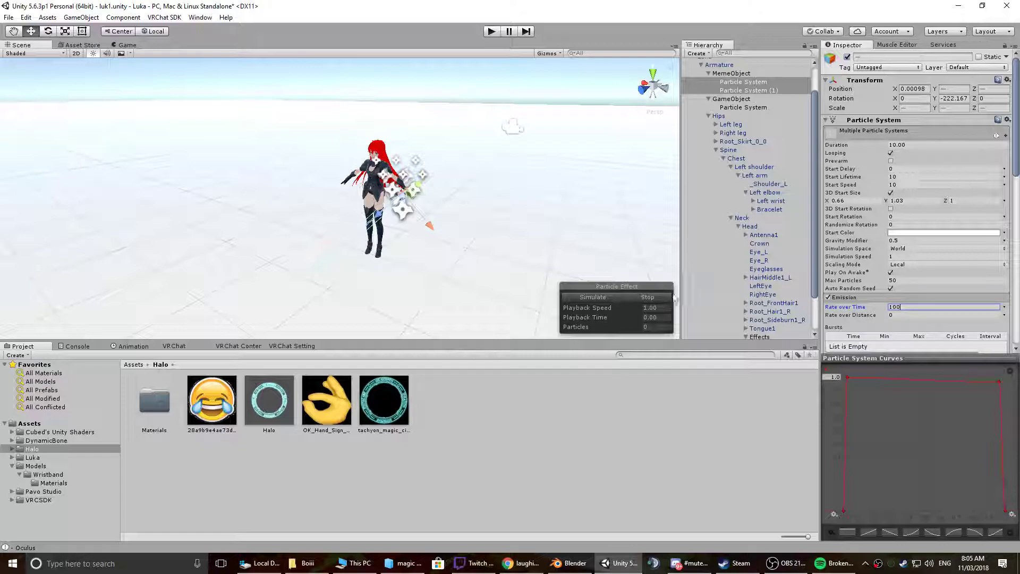
left_click(601, 298)
left_click(642, 297)
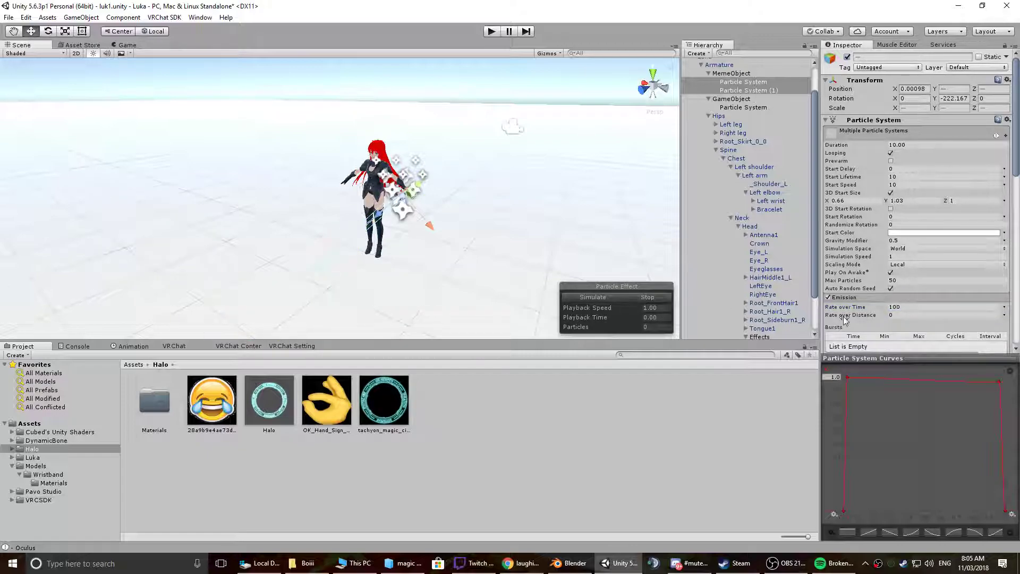
- Set the emission Rate over Time to 5 on both particle systems and preview the simulation
left_click(905, 308)
type("10")
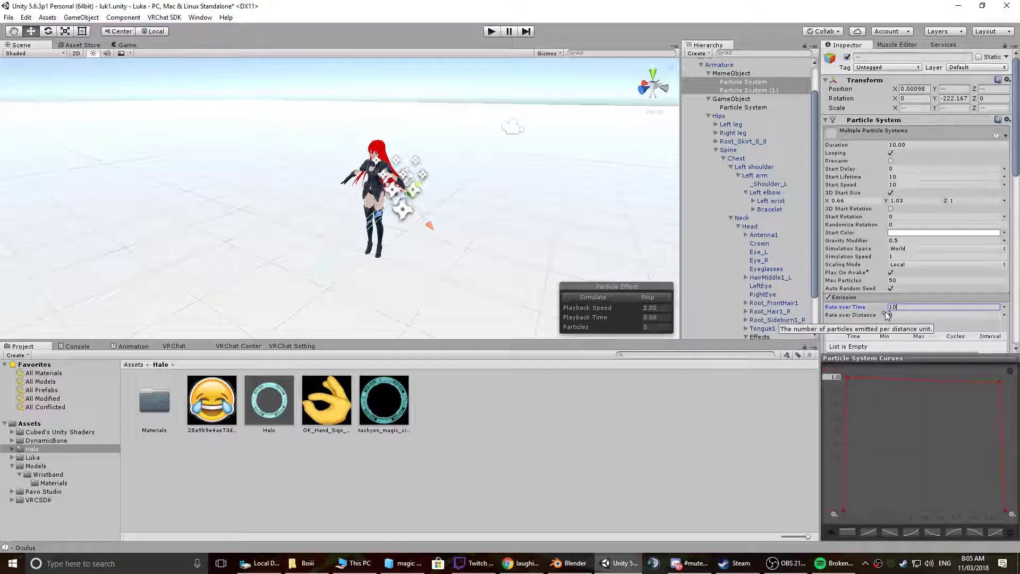
key("BackSpace")
type("5")
left_click(609, 295)
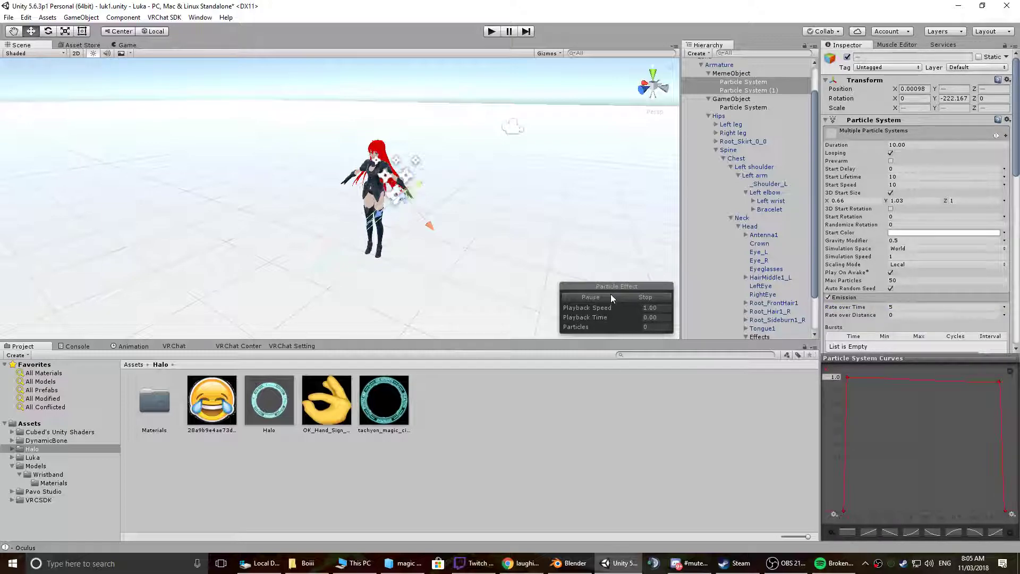
left_click(646, 295)
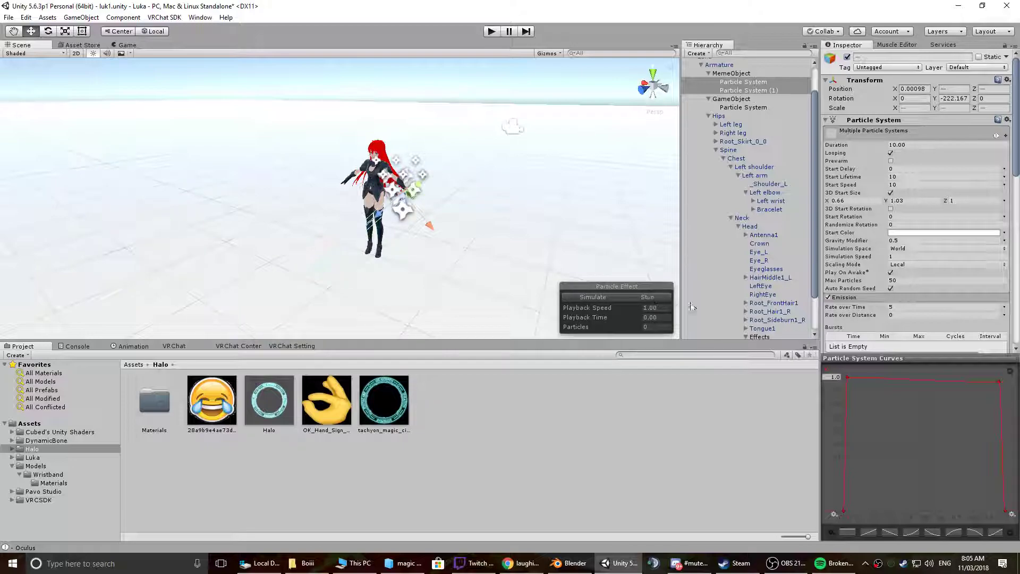
left_click(620, 297)
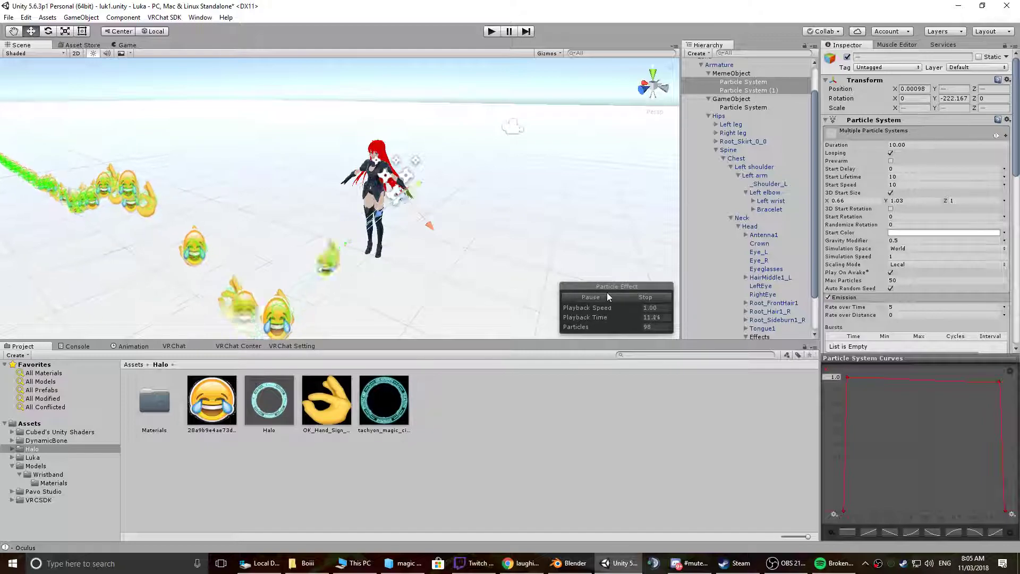
left_click(643, 296)
left_click(943, 307)
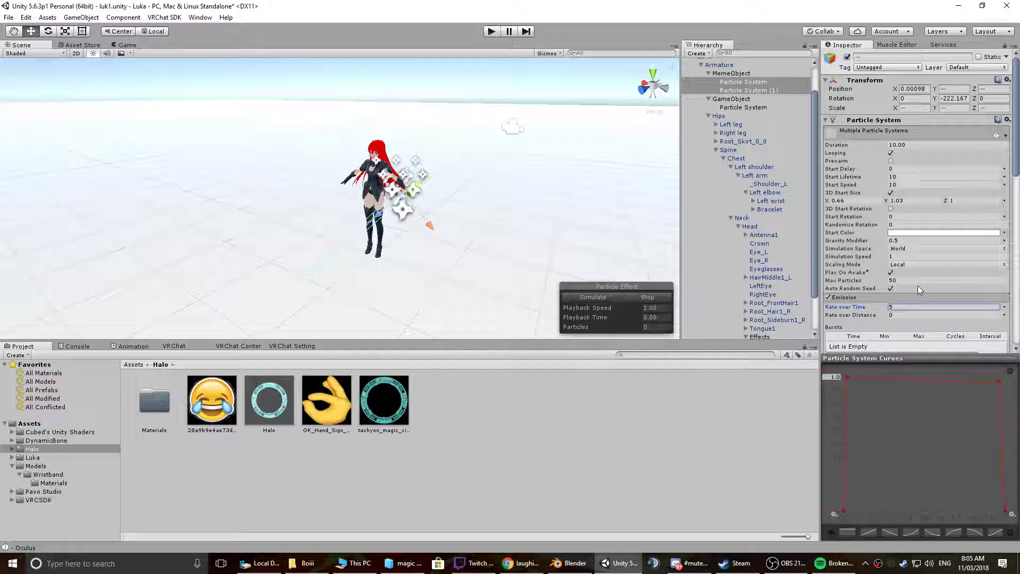
- Deactivate the Terrain object and bring the avatar's front into close view
left_click(703, 80)
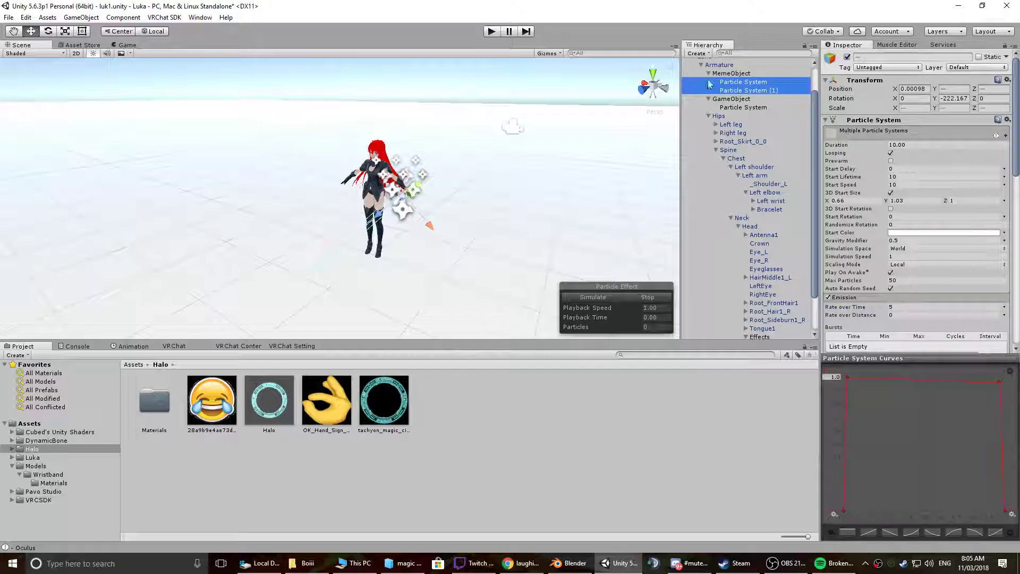
scroll(733, 96, "up", 1)
left_click(710, 73)
left_click(847, 57)
scroll(448, 186, "up", 5)
middle_click_drag(448, 186, 320, 200)
left_click_drag(321, 199, 421, 132, "alt")
middle_click_drag(420, 132, 404, 248)
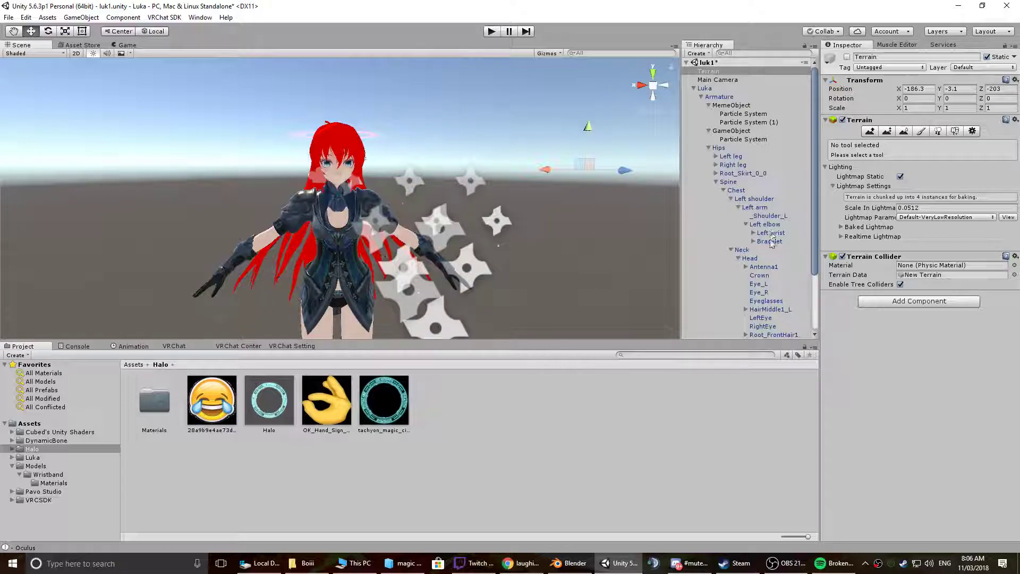
- Inspect the modules of MemeObject's Particle System (1) and expand its Sub Emitters settings
left_click(749, 123)
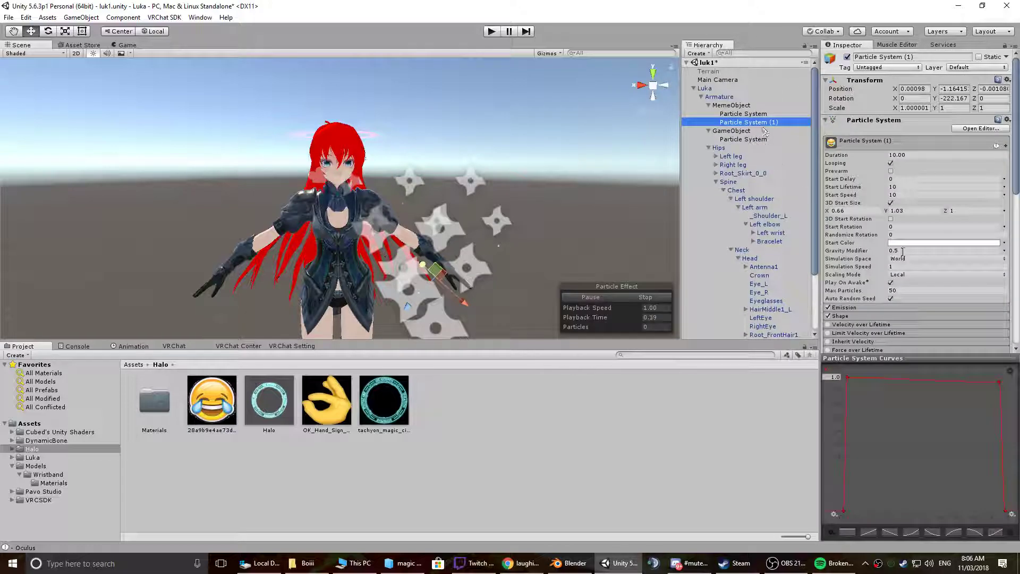
scroll(891, 255, "down", 5)
left_click(855, 212)
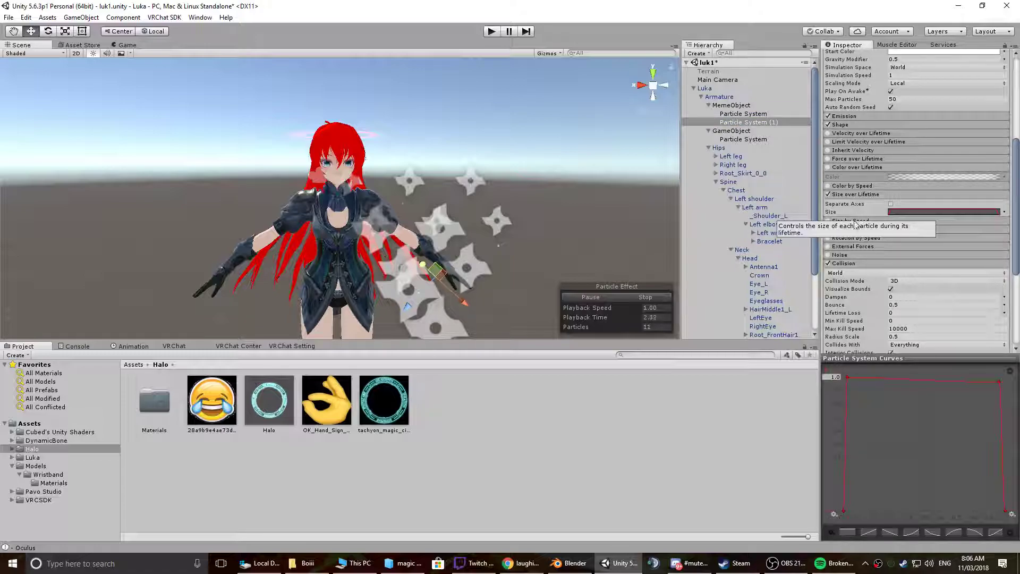
scroll(853, 278, "down", 4)
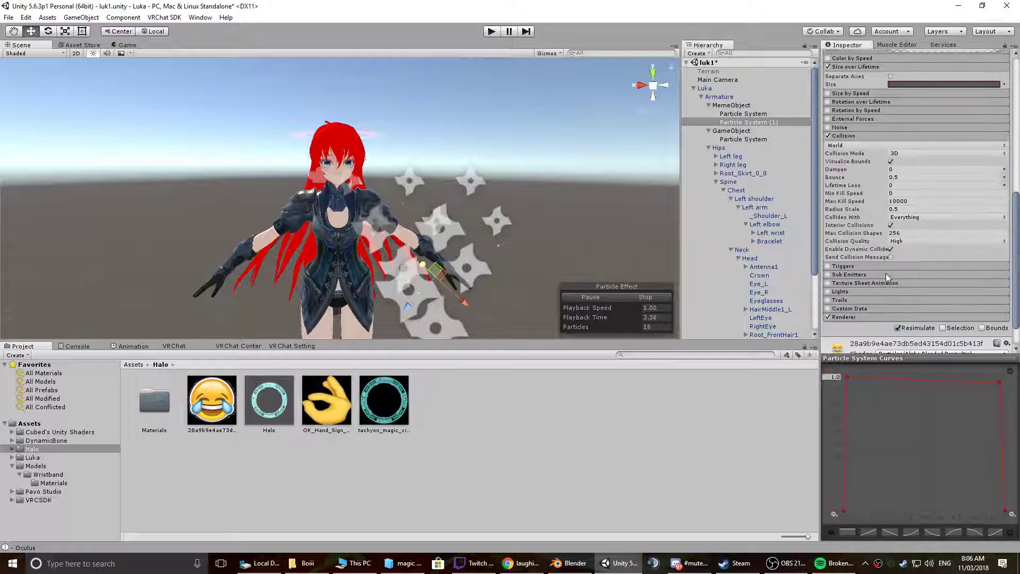
left_click(845, 275)
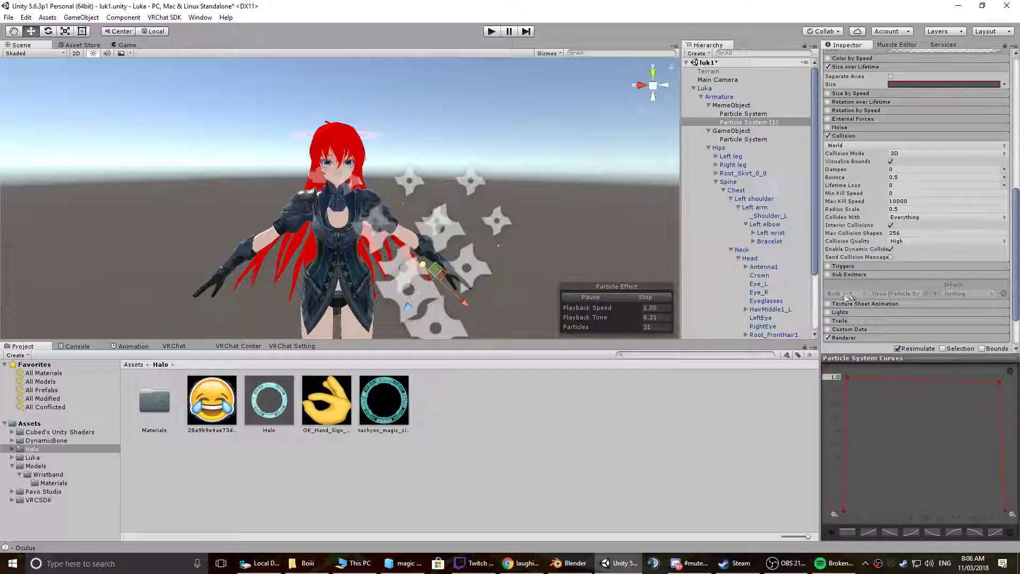
- Duplicate MemeObject's OK-hand Particle System and nest the copy under the original
left_click(733, 114)
left_click(747, 122)
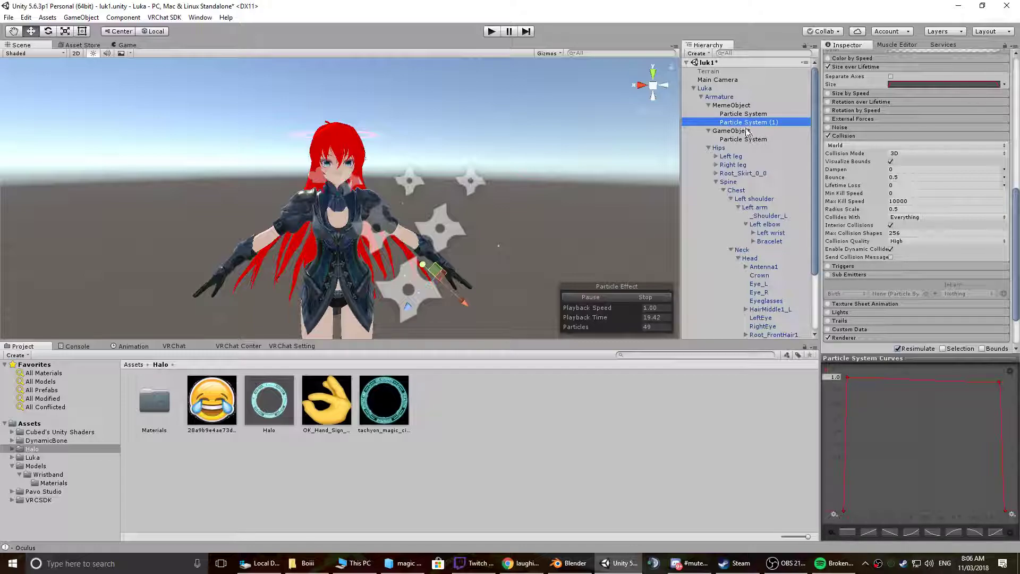
key("ctrl+d")
left_click_drag(757, 135, 758, 114)
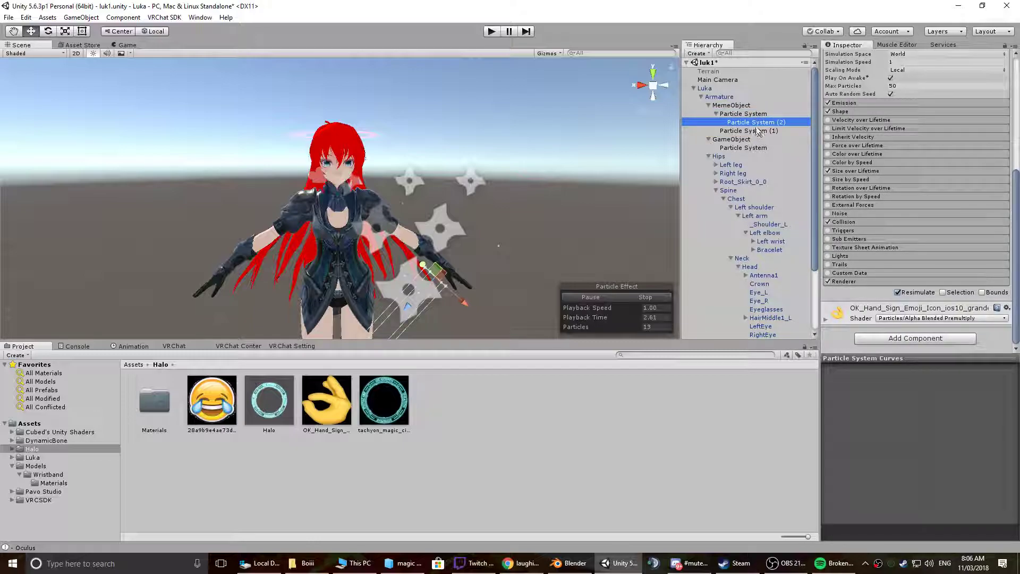
- Add an emission burst at time 1.00 with 30 minimum and 30 maximum particles to the nested Particle System (2)
left_click(756, 117)
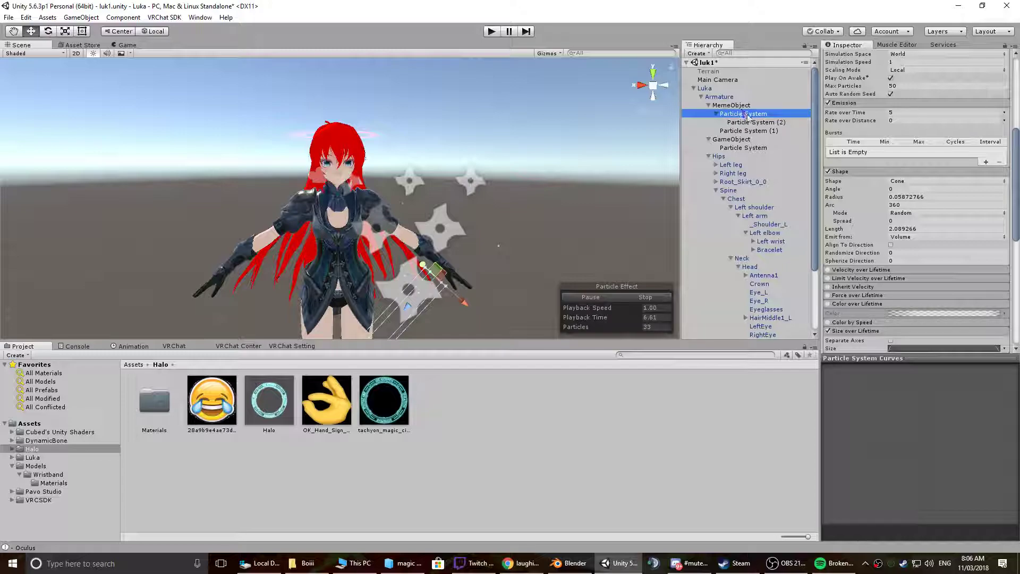
left_click(745, 106)
left_click(750, 122)
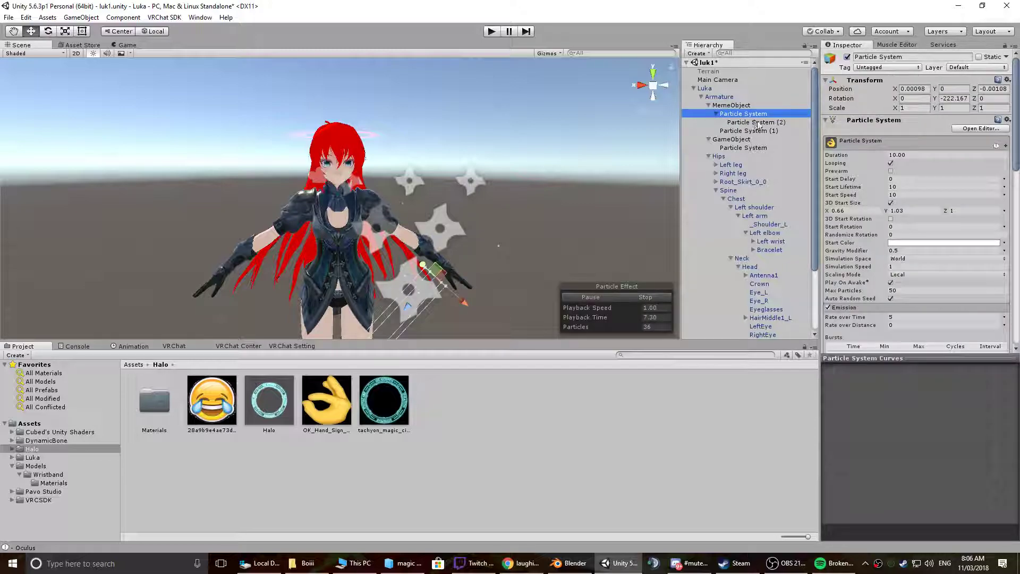
left_click(752, 114)
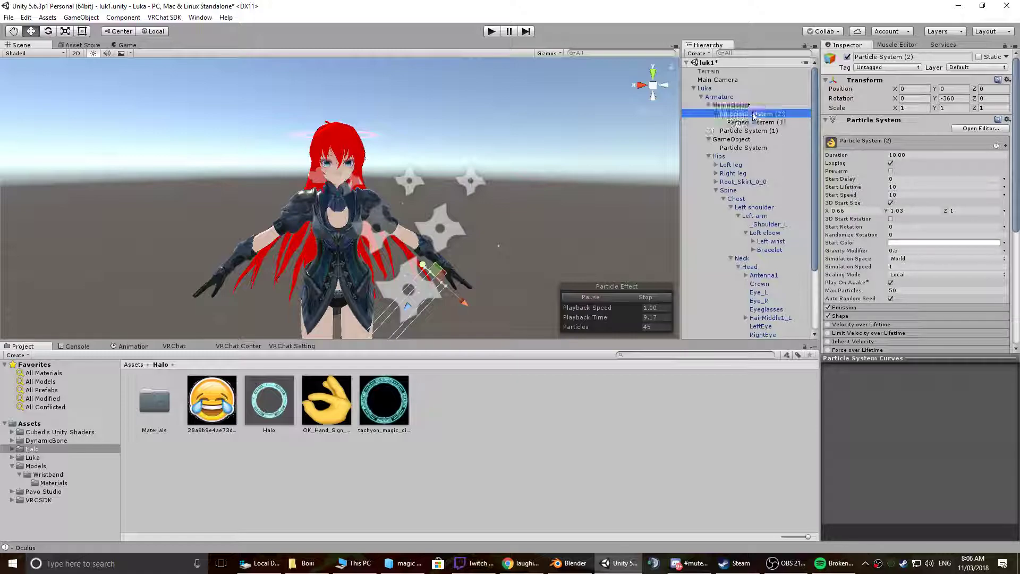
scroll(864, 210, "down", 3)
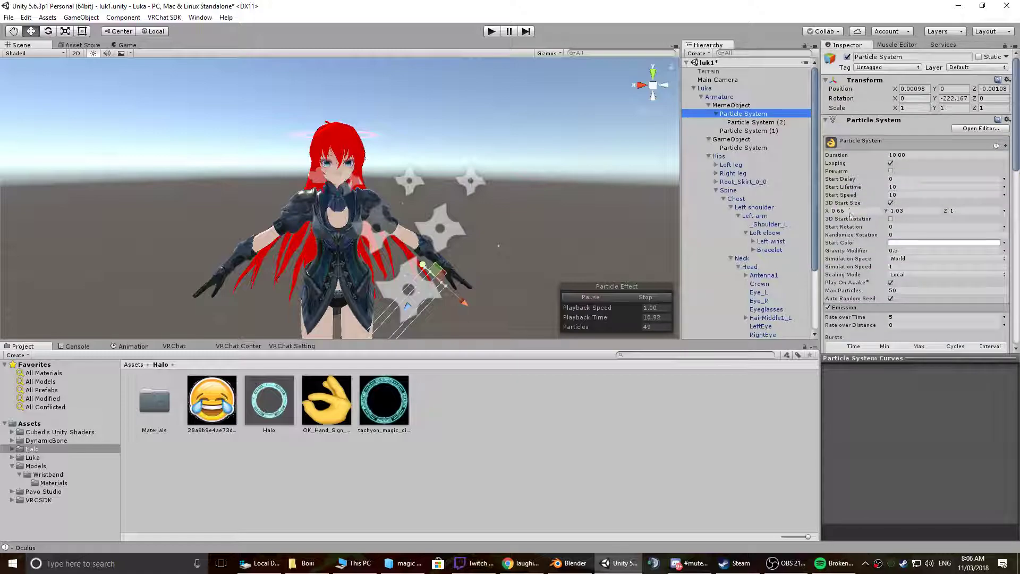
left_click(763, 123)
scroll(833, 200, "down", 1)
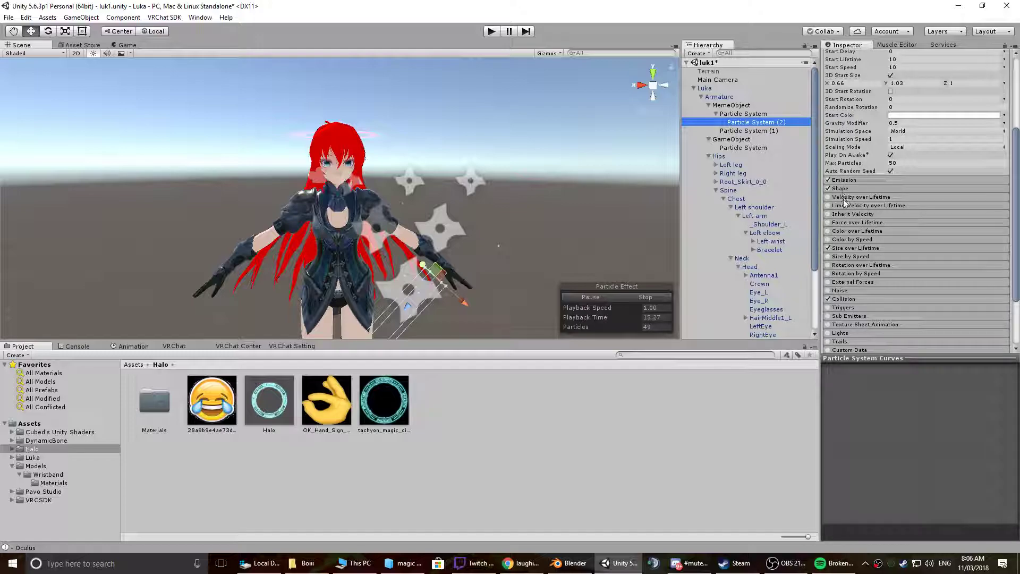
left_click(856, 246)
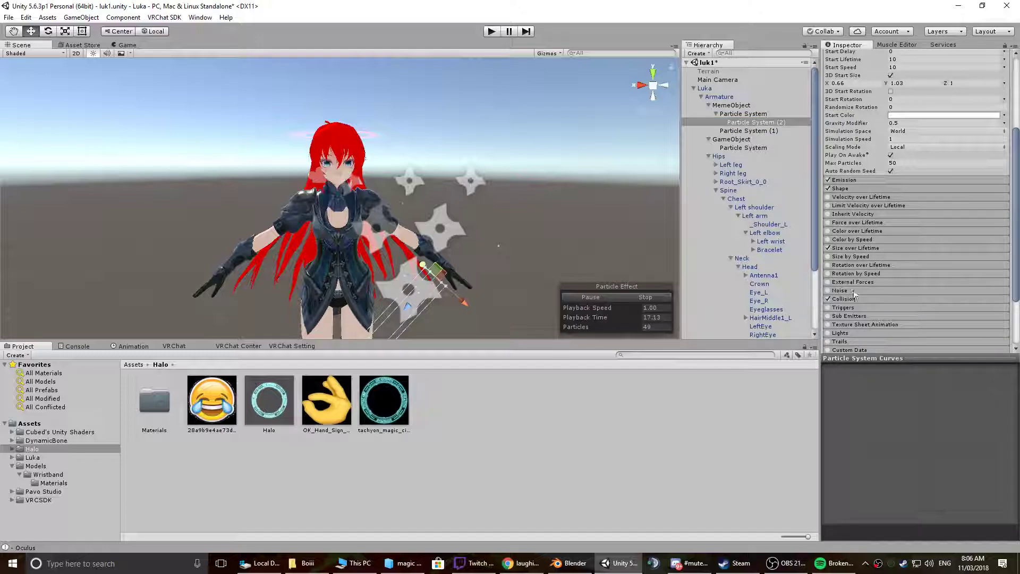
left_click(849, 180)
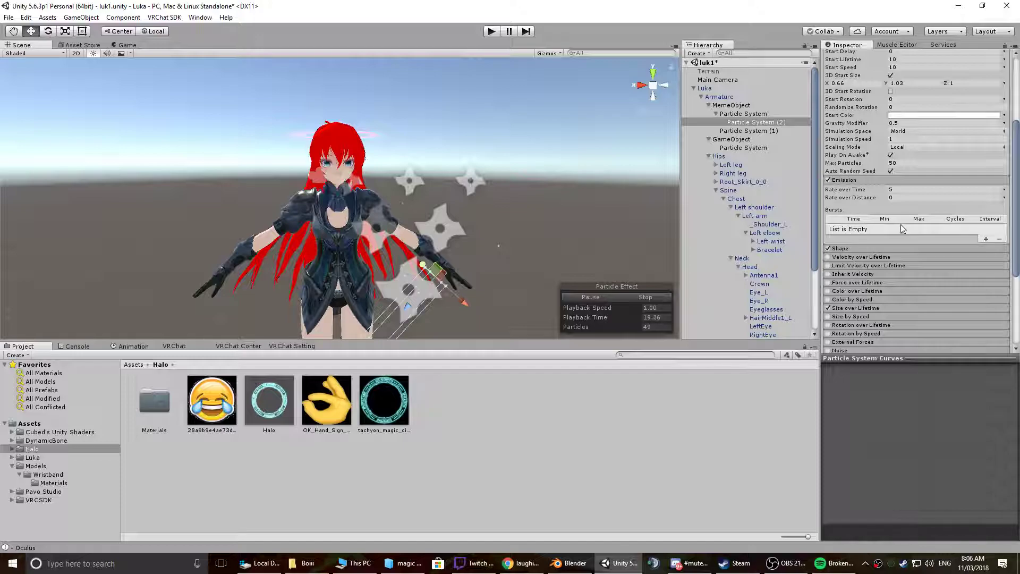
left_click(987, 239)
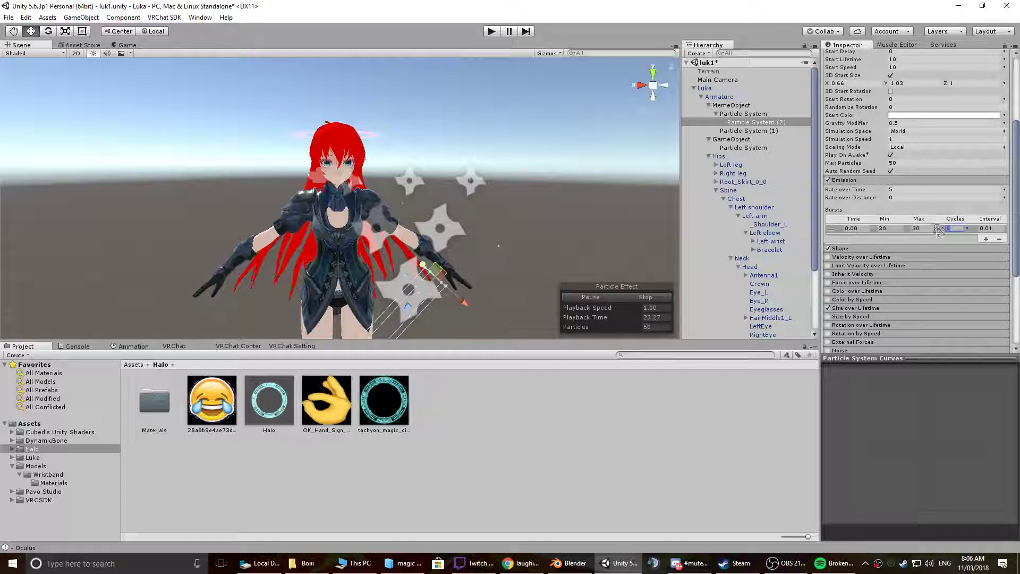
left_click(869, 228)
- Collapse the parent OK-hand Particle System's Collision, Size over Lifetime and Shape settings and enable its Sub Emitters module
left_click(744, 114)
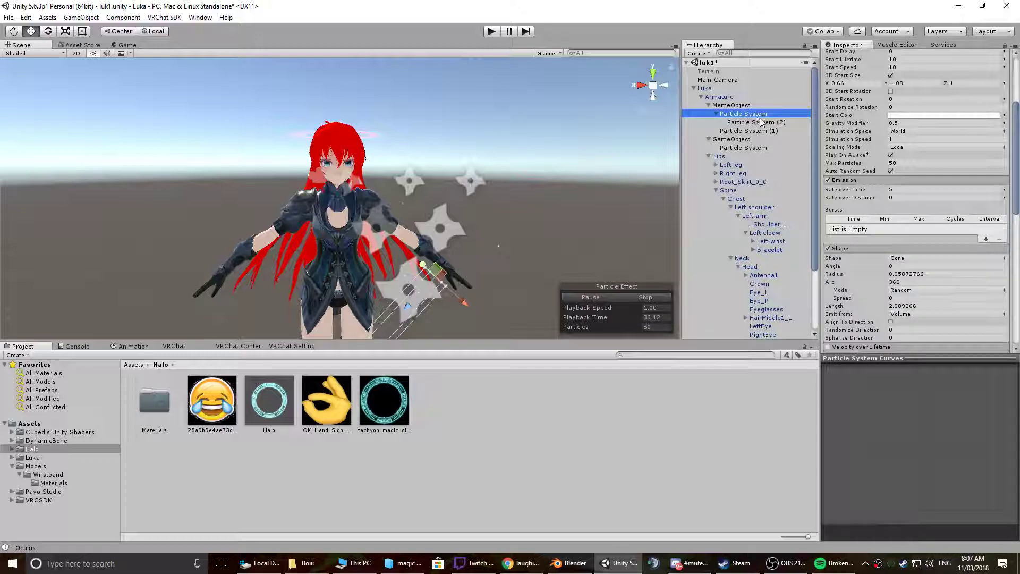
scroll(892, 287, "down", 3)
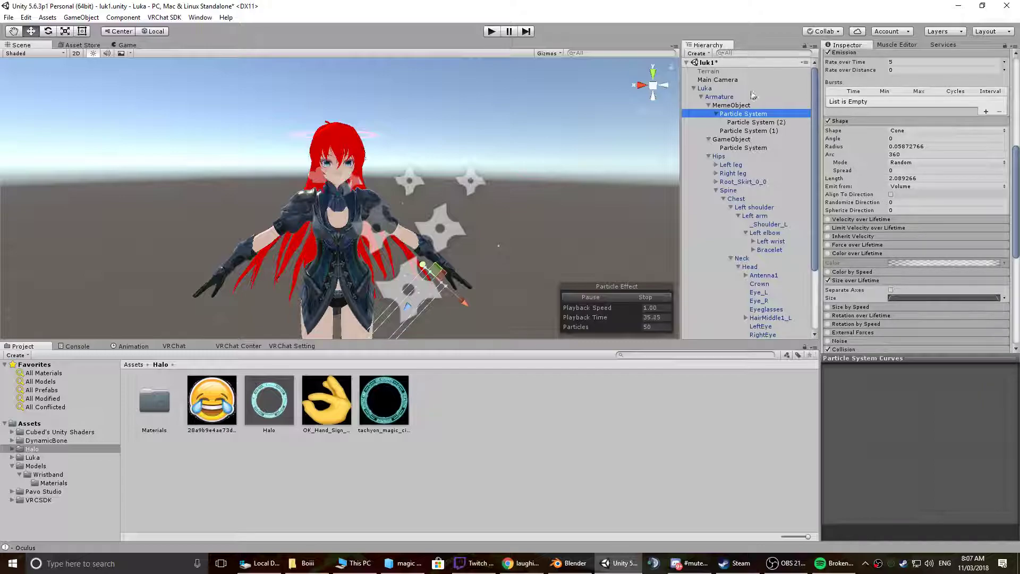
scroll(870, 250, "down", 5)
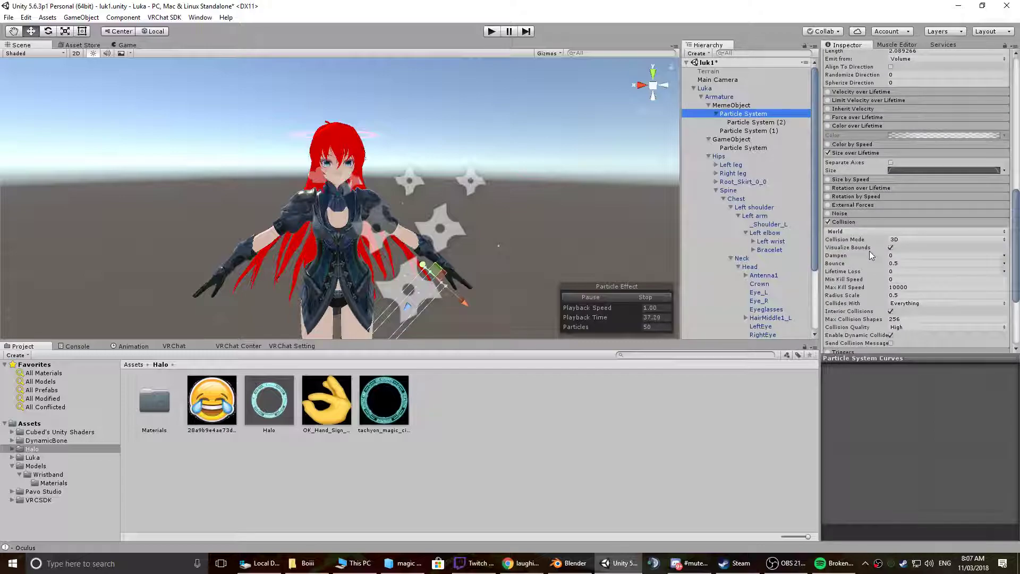
left_click(852, 222)
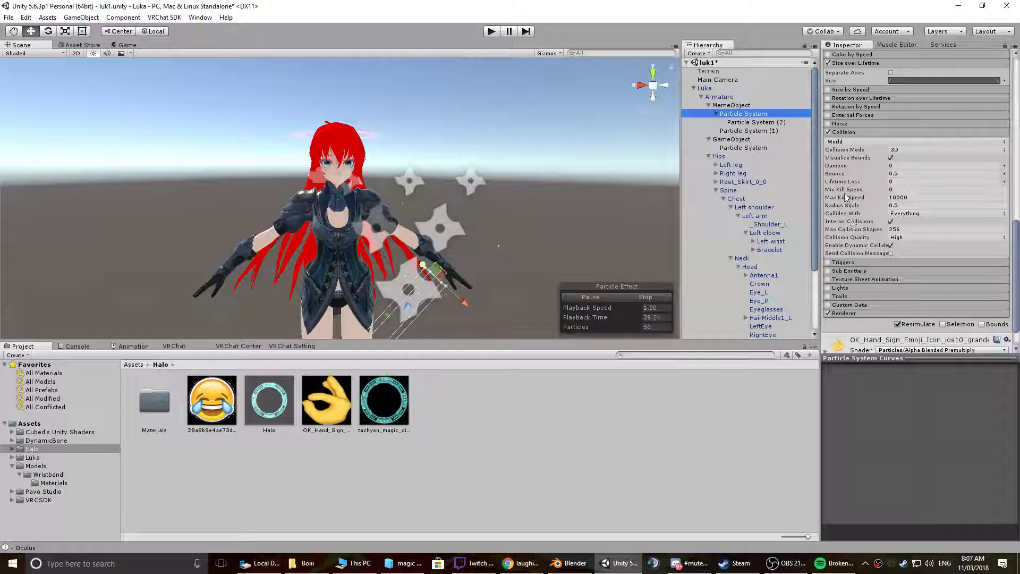
scroll(863, 226, "up", 4)
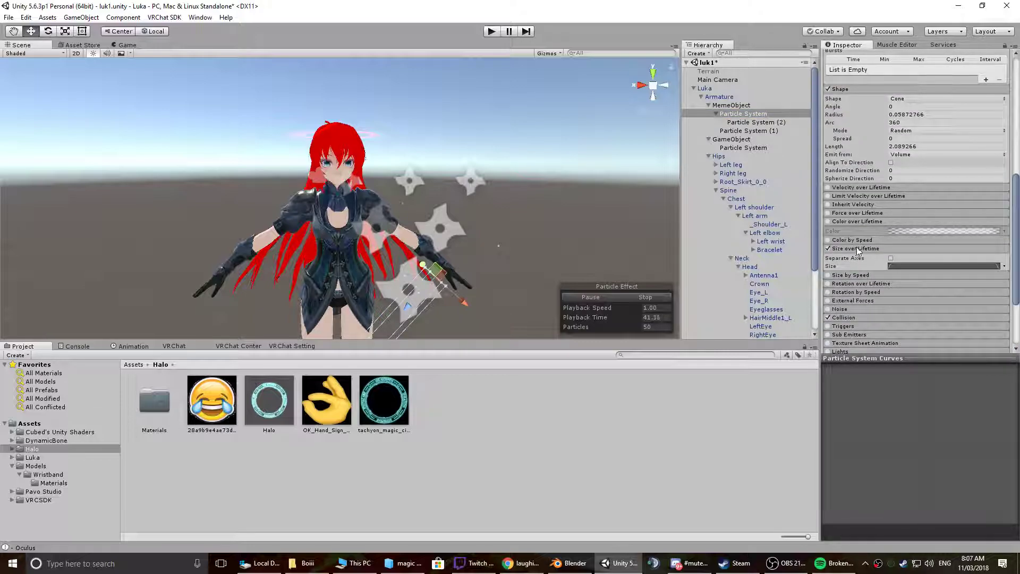
scroll(859, 220, "up", 3)
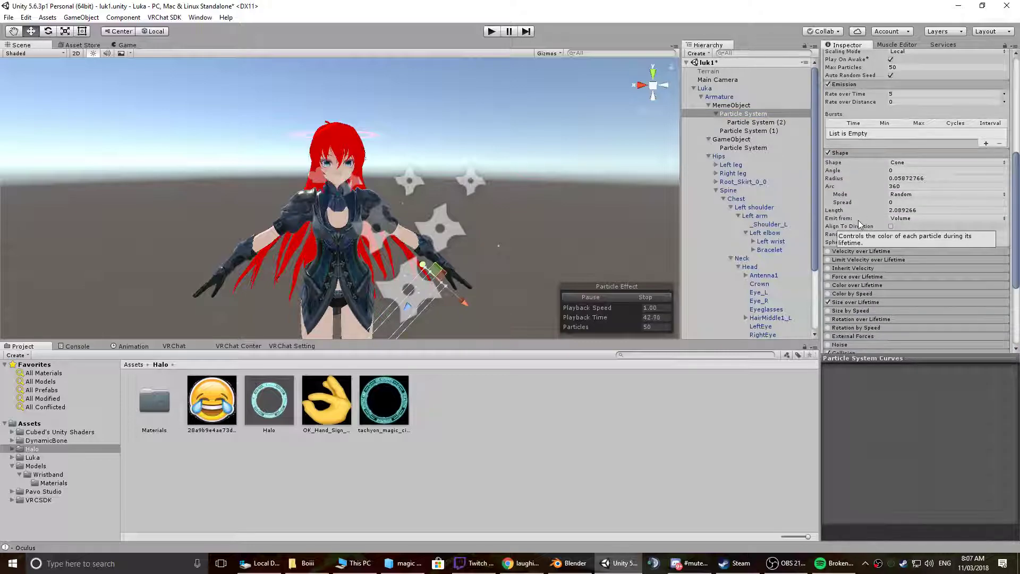
left_click(859, 153)
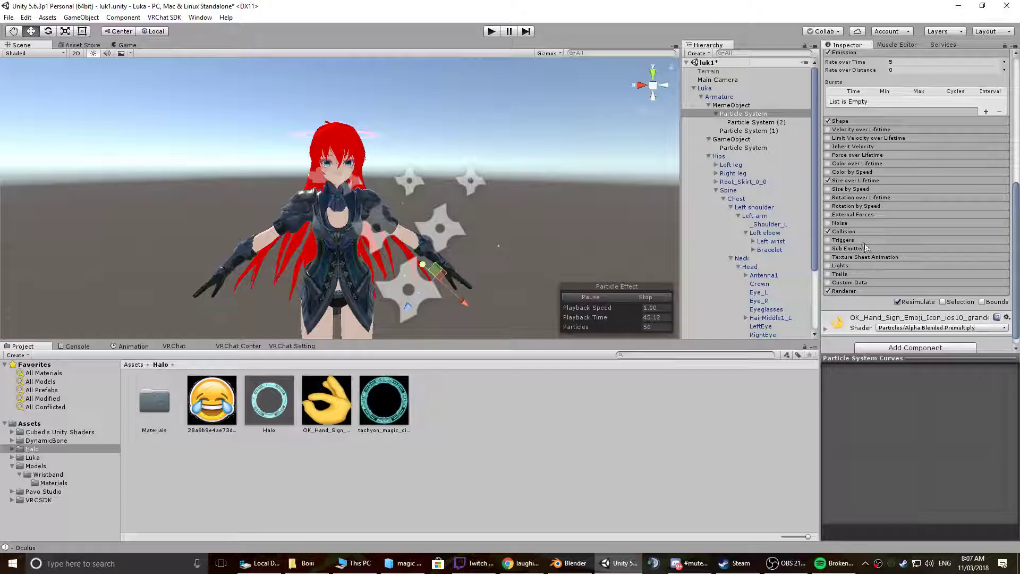
left_click(844, 249)
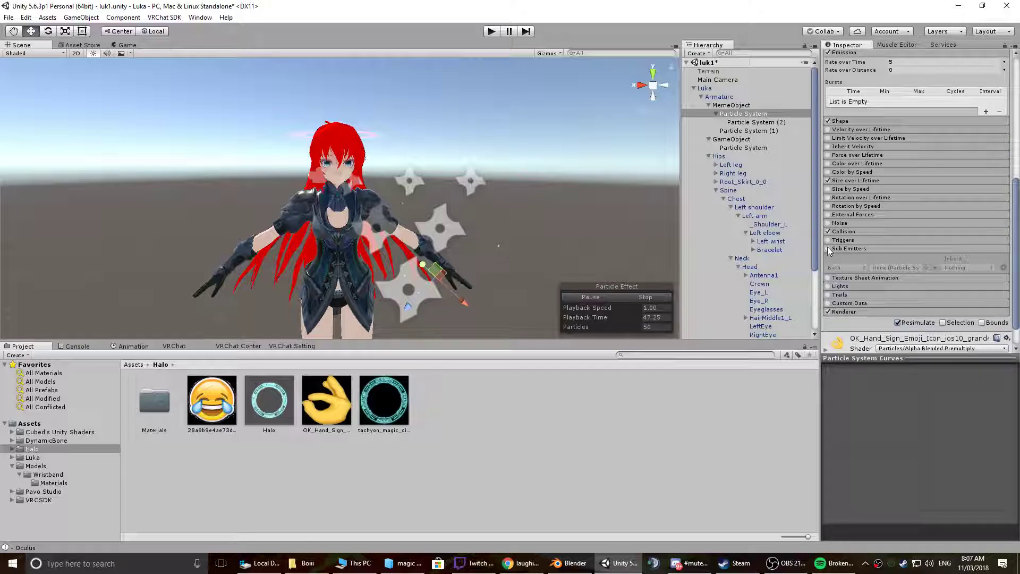
- Collapse the Collision, Size over Lifetime and Sub Emitters settings of Particle System (1)
left_click(751, 131)
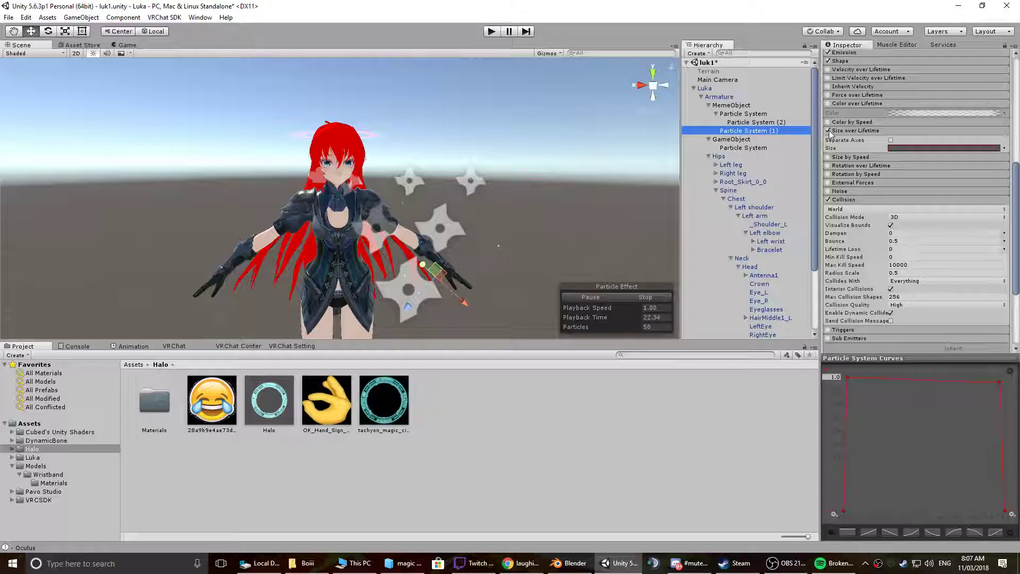
left_click(852, 199)
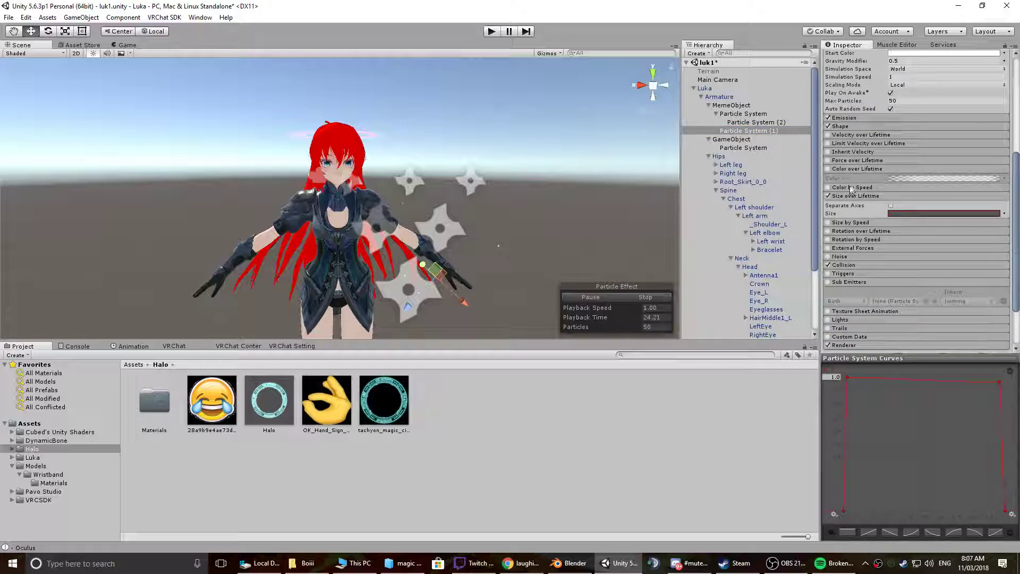
left_click(851, 263)
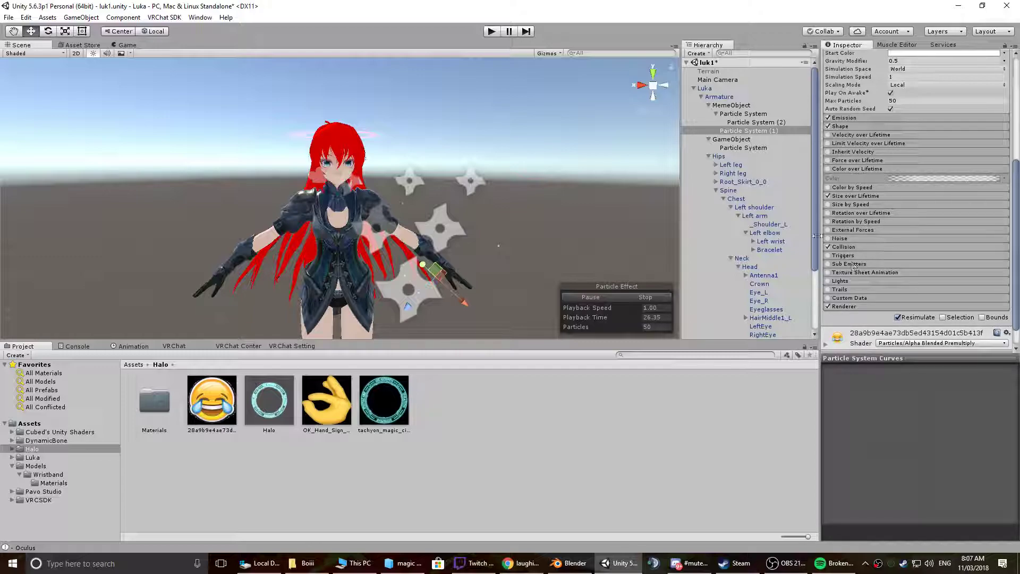
left_click(746, 131)
- Set the parent OK-hand Particle System's sub emitter to trigger on Collision and assign Particle System (2) to it
left_click(744, 114)
scroll(877, 289, "down", 2)
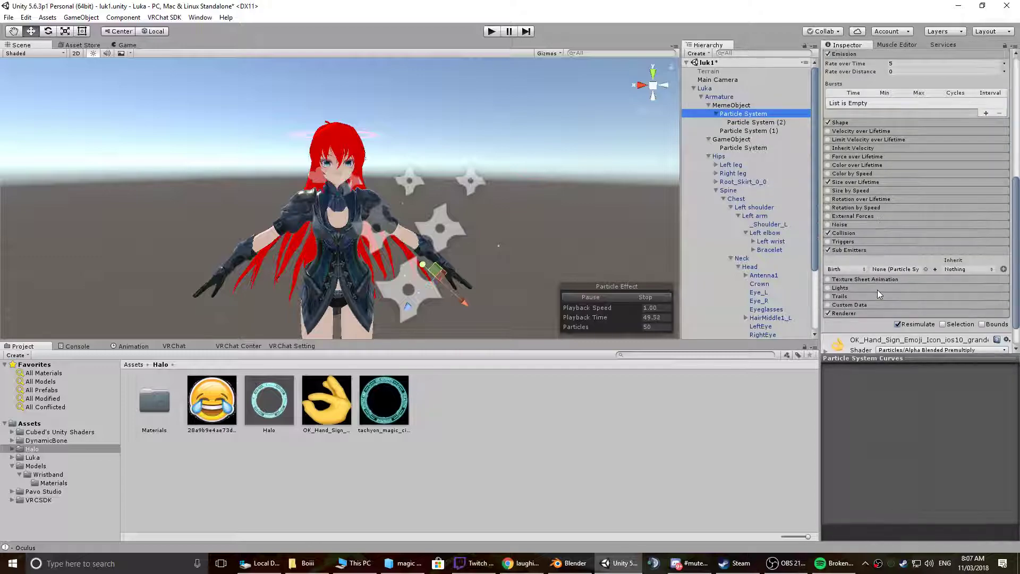
left_click(857, 271)
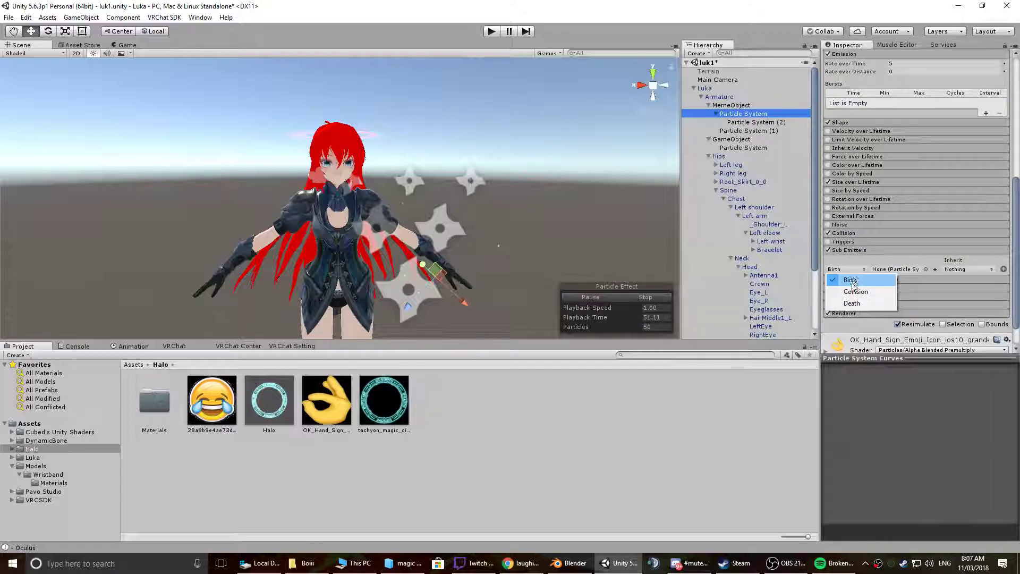
left_click(854, 288)
left_click_drag(744, 123, 898, 270)
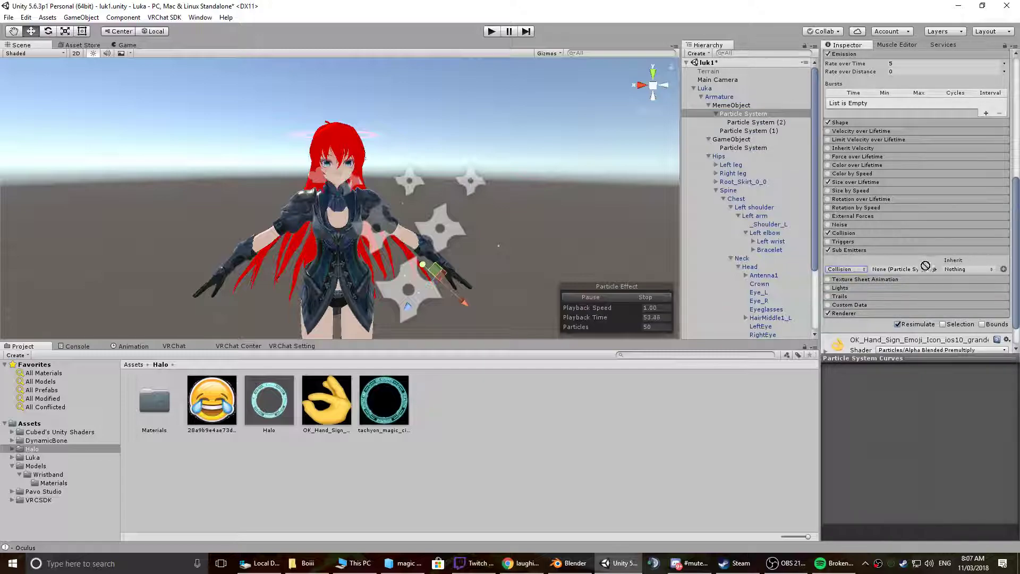
- Review the sub emitter's Inherit options and the emission settings of the nested Particle System (2)
left_click(988, 269)
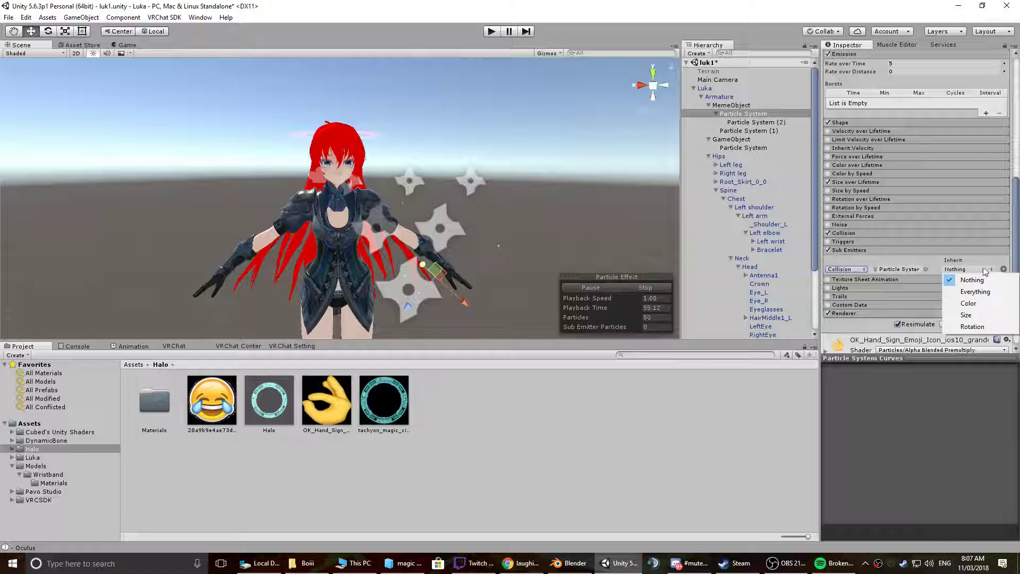
left_click(983, 257)
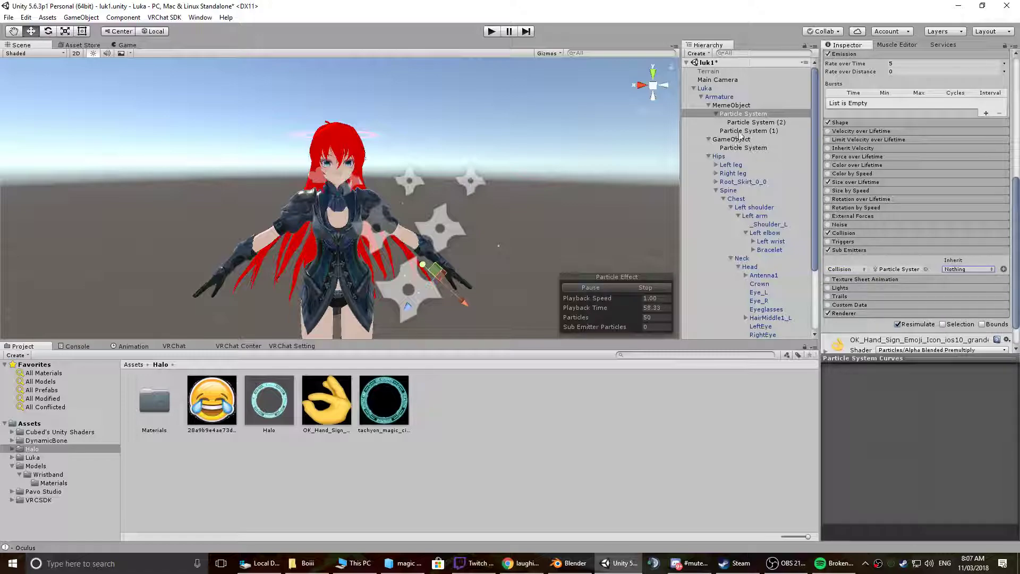
left_click(975, 269)
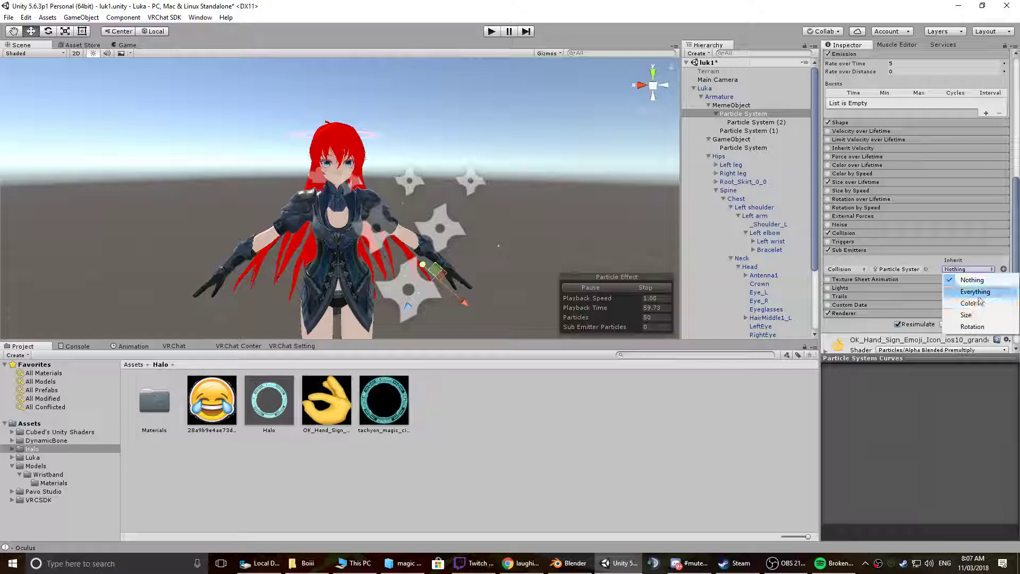
left_click(890, 260)
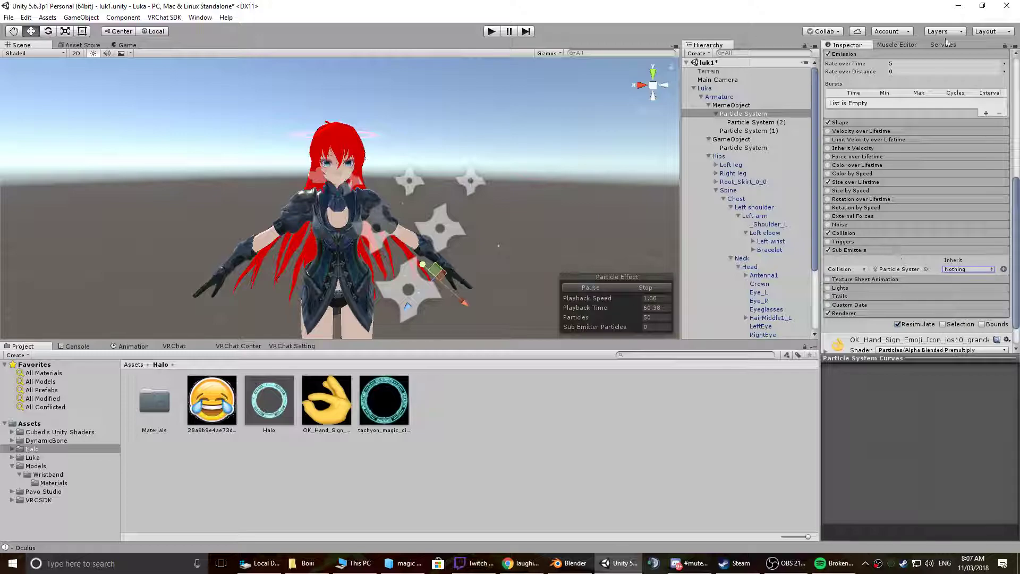
left_click(763, 114)
left_click(763, 122)
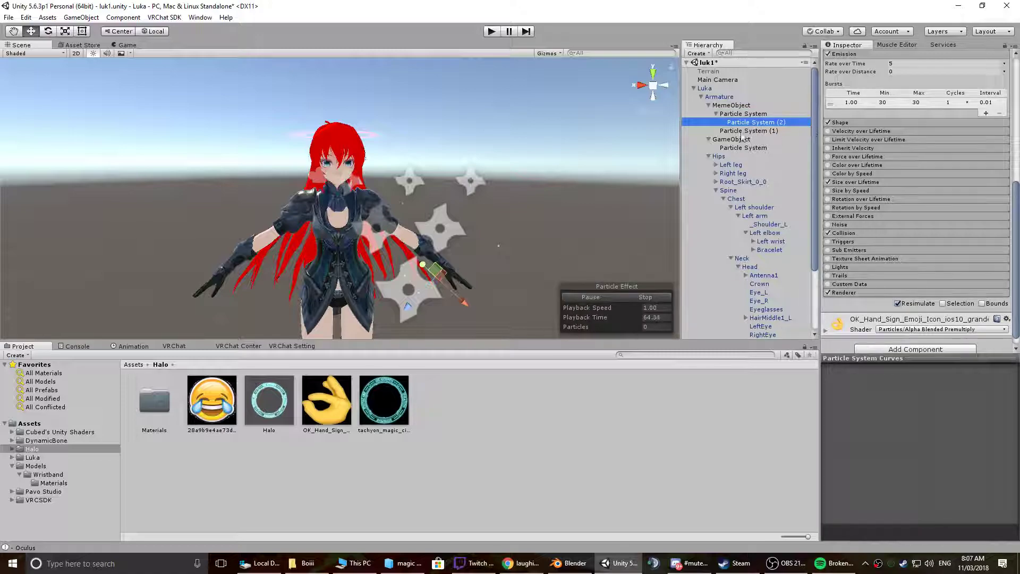
- Reactivate the Terrain object and show the whole avatar from a more distant, higher angle
left_click(738, 114)
scroll(627, 255, "down", 3)
scroll(610, 242, "down", 4)
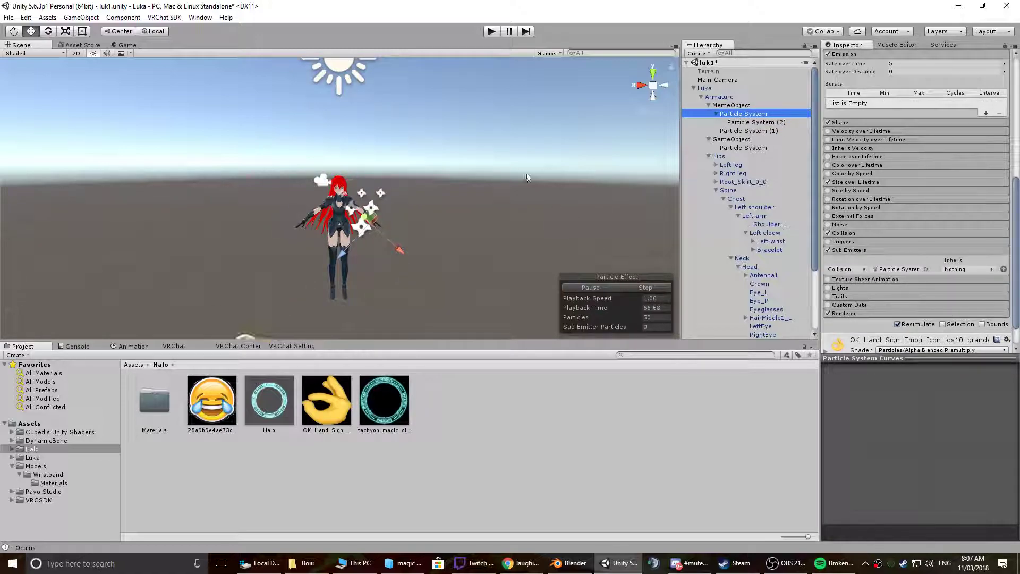
left_click_drag(502, 162, 499, 171, "alt")
left_click(708, 71)
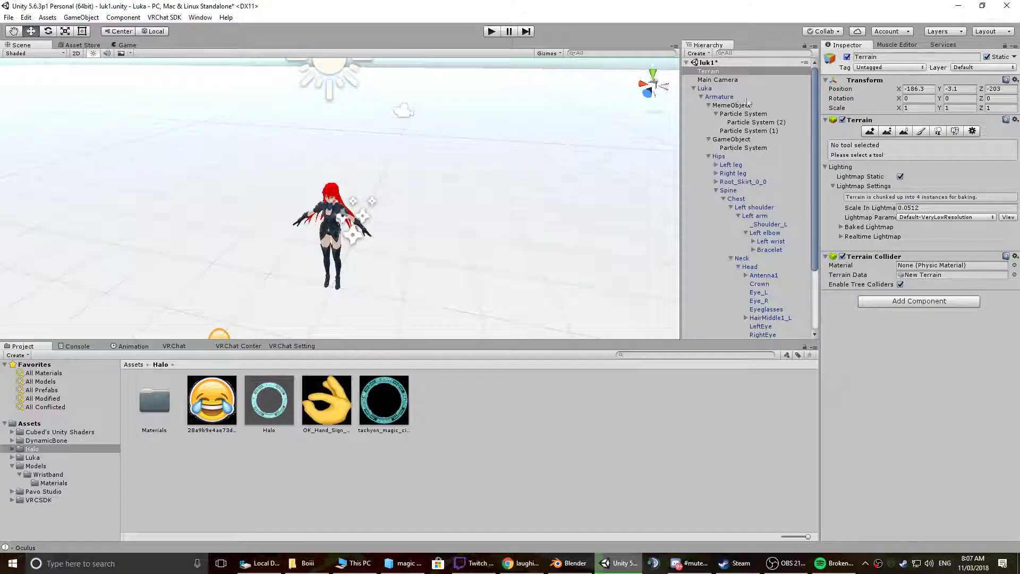
- Preview the OK-hand Particle System and review its Emission and Sub Emitters settings, including the sub emitter's trigger condition
left_click(744, 114)
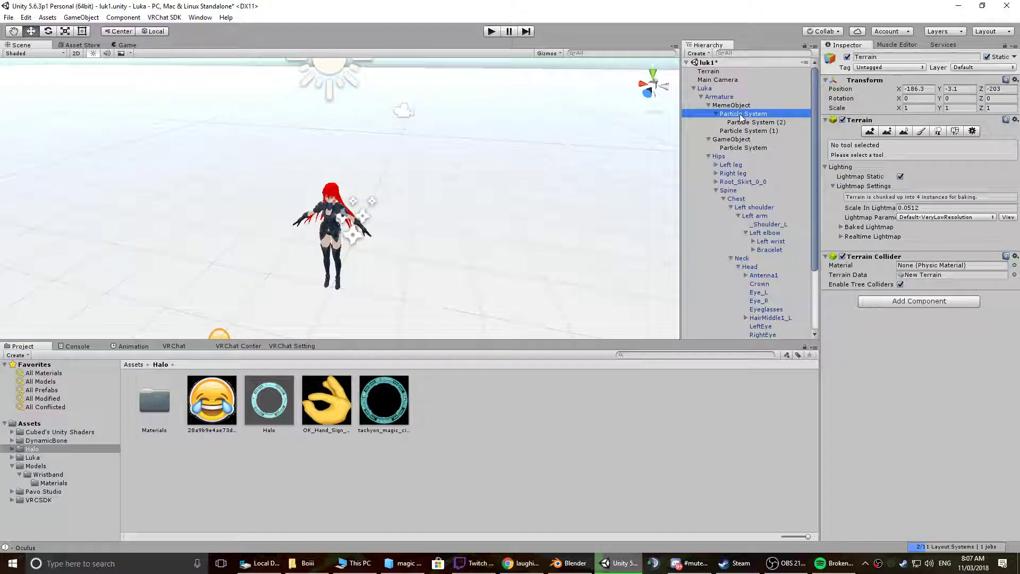
mouse_move(400, 226)
left_mouse_down("alt")
mouse_move(391, 237)
mouse_move(382, 230)
left_mouse_up("alt")
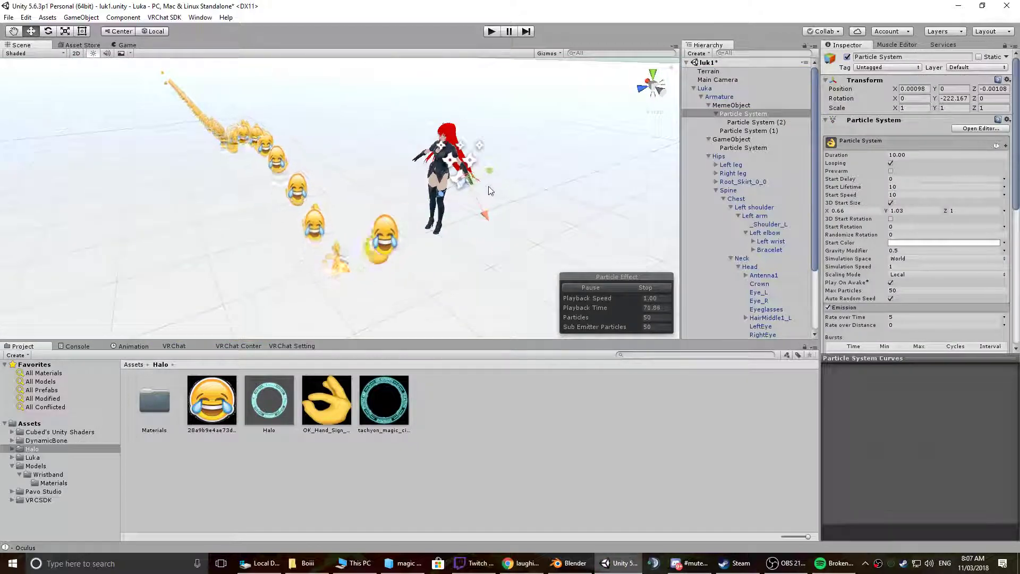
left_click(753, 122)
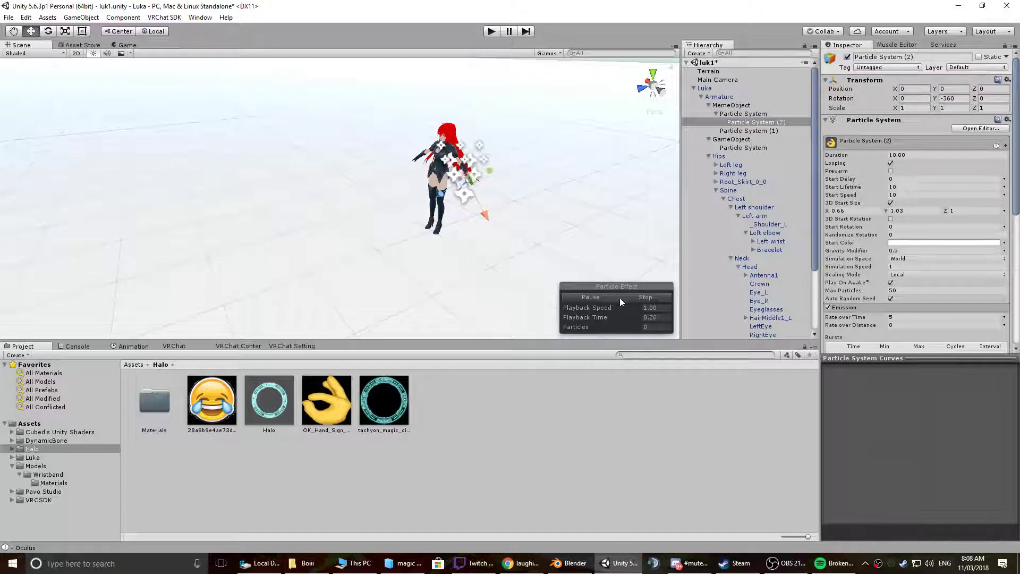
left_click(744, 114)
scroll(871, 239, "down", 3)
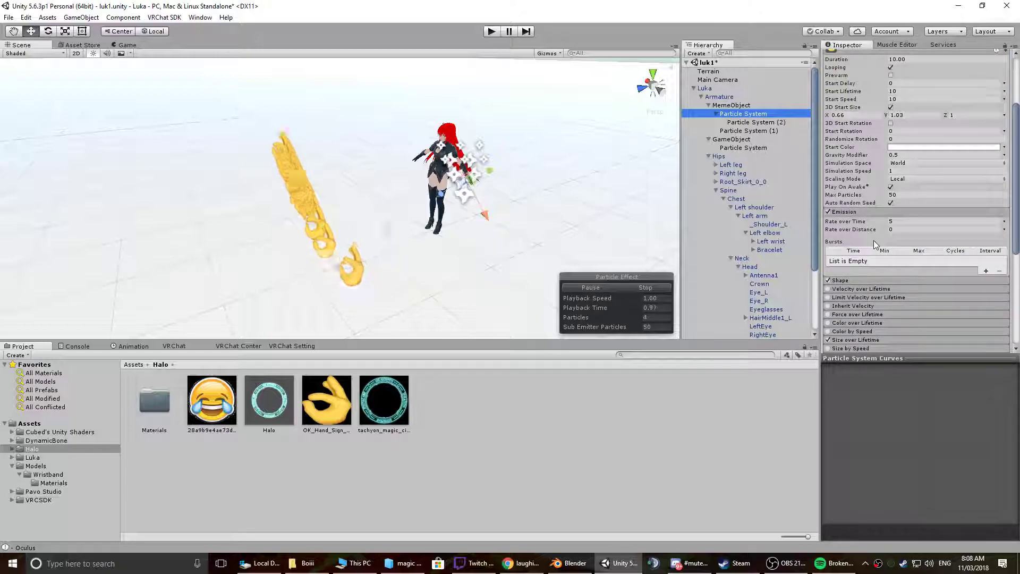
scroll(905, 276, "down", 3)
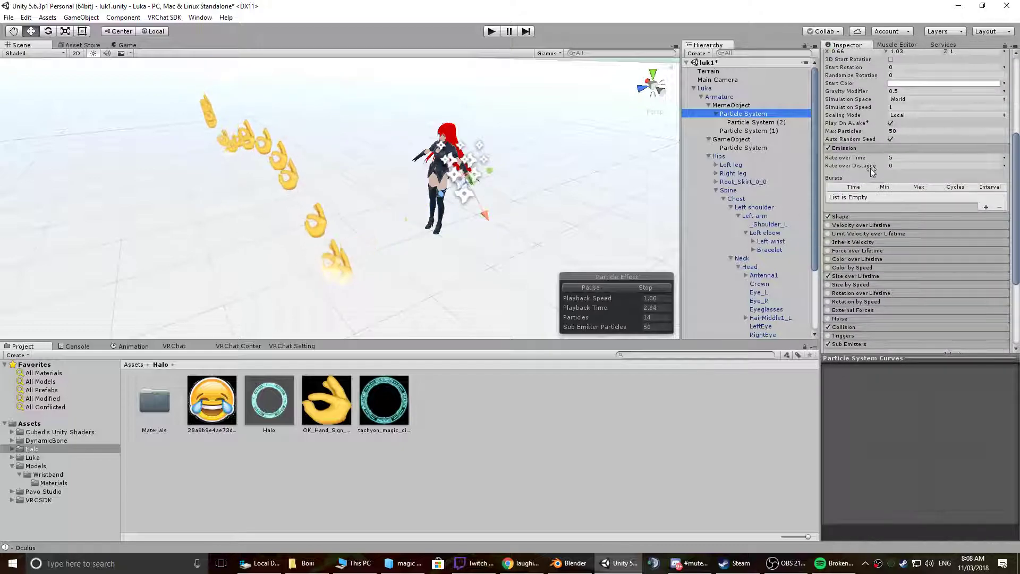
left_click(959, 202)
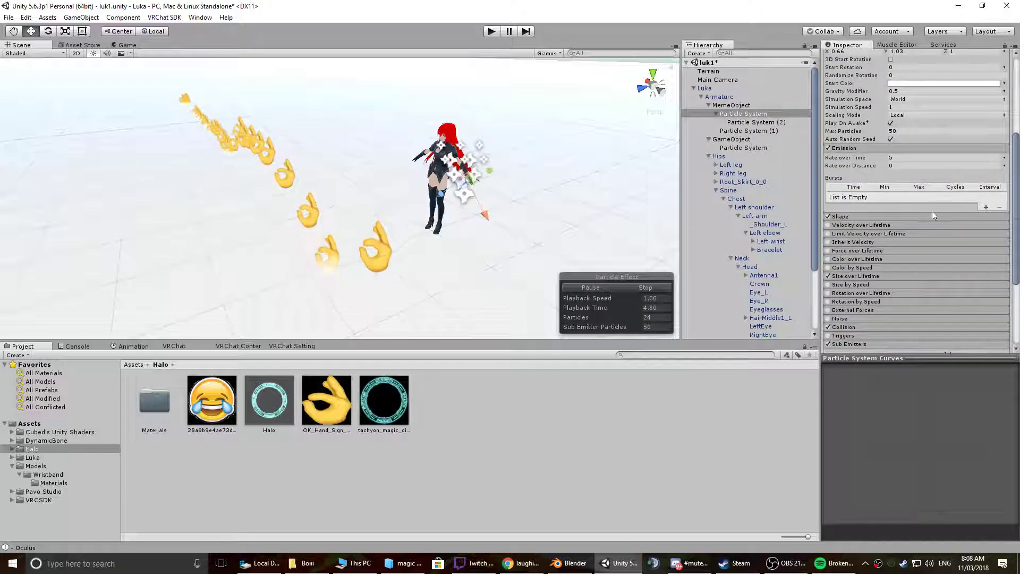
scroll(928, 228, "down", 3)
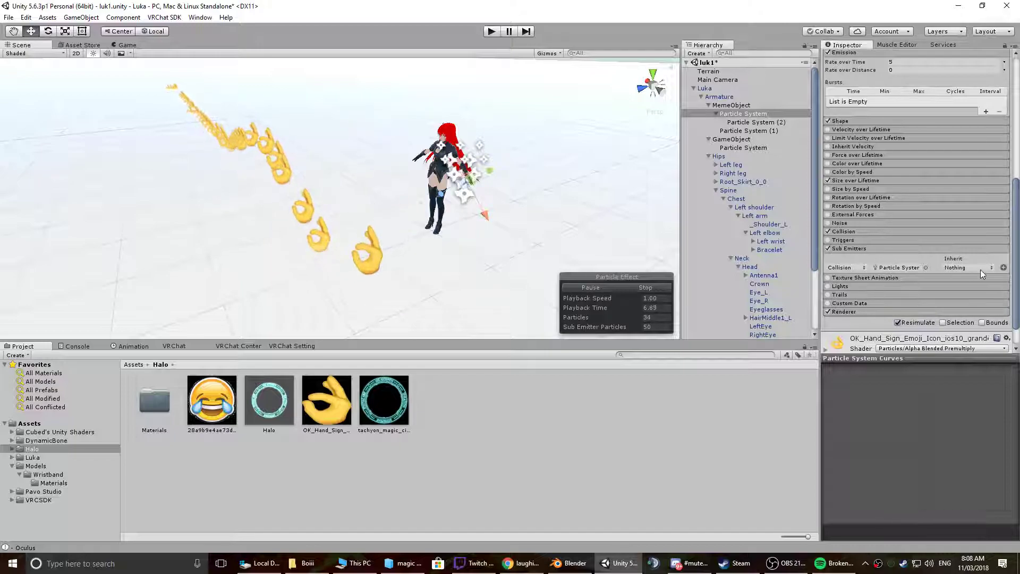
left_click(864, 266)
left_click(866, 262)
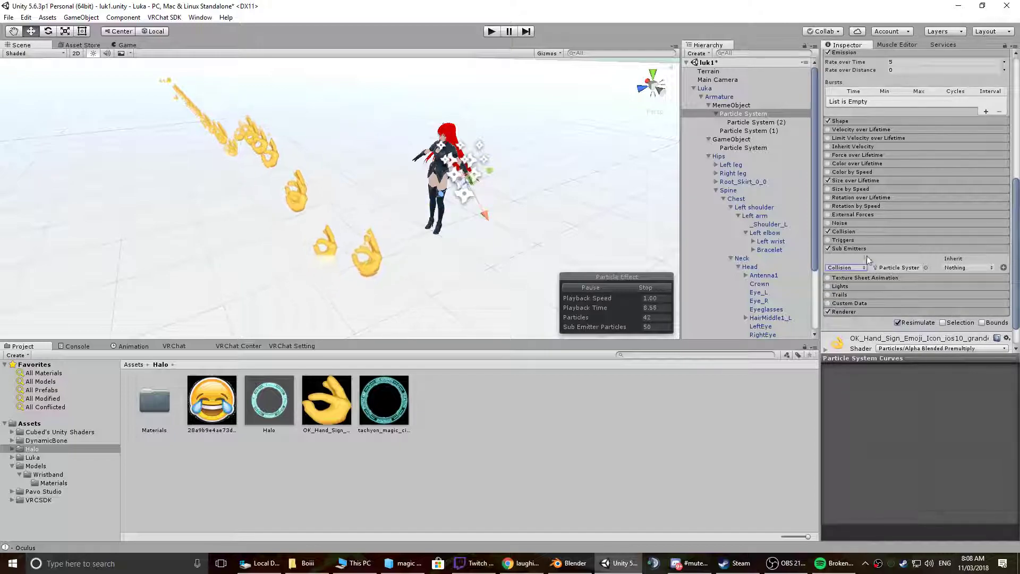
- Set the burst time of the nested Particle System (2) to 0.00 and preview the parent Particle System
left_click(754, 123)
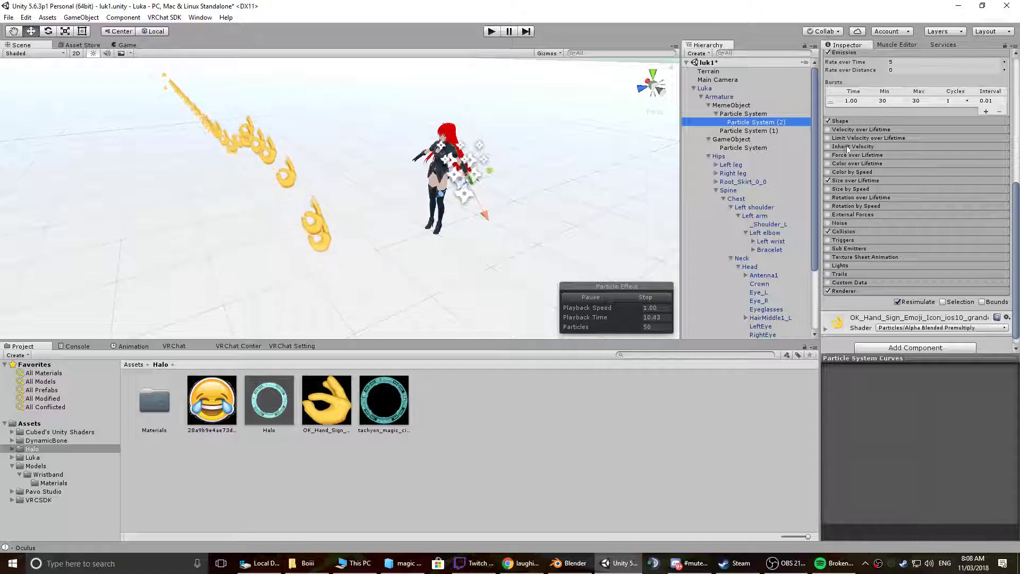
scroll(848, 148, "up", 3)
left_click(850, 197)
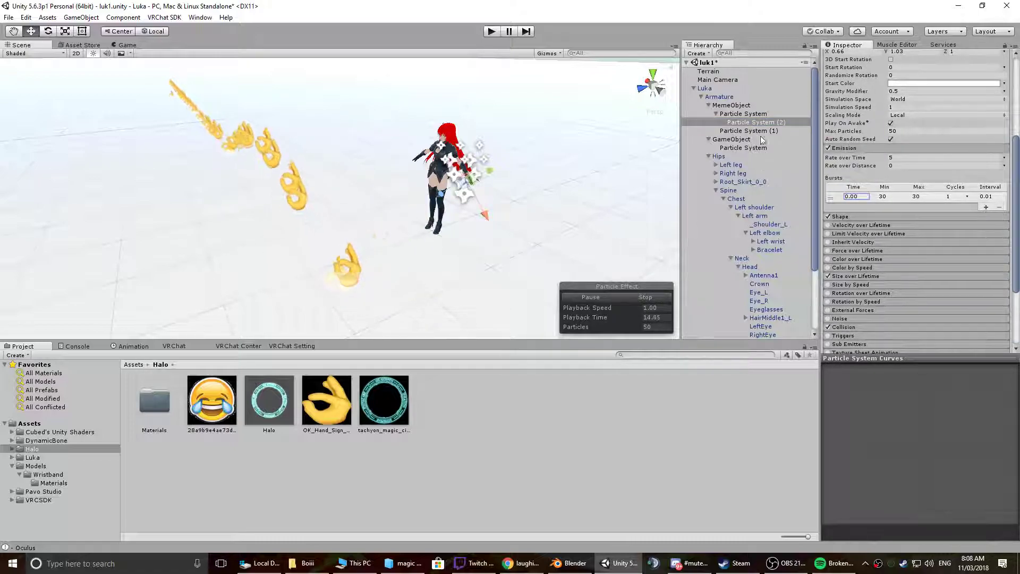
left_click(743, 113)
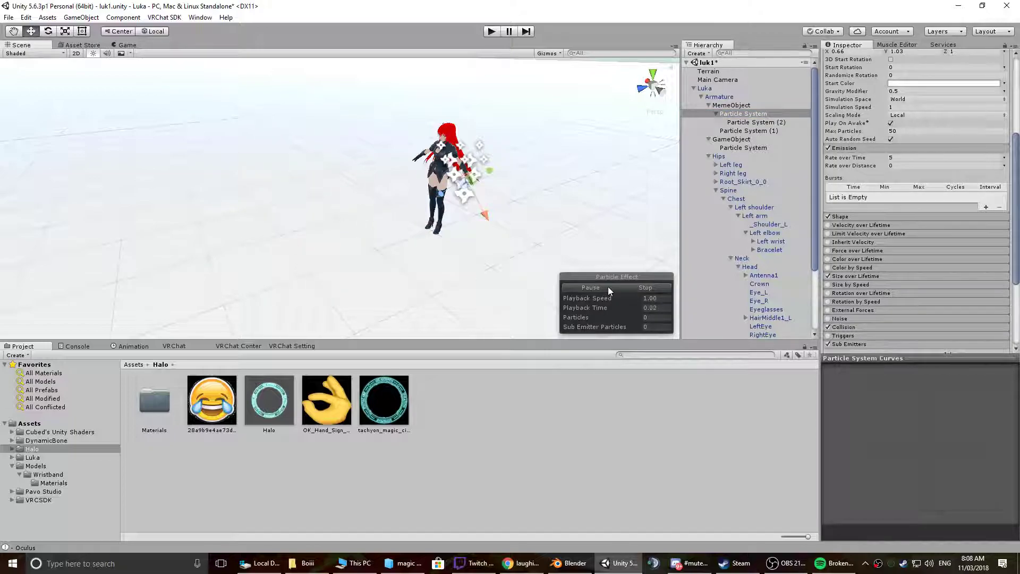
left_click(642, 287)
- Change the emission shape of the nested Particle System (2) to Sphere and stop its preview
left_click(756, 123)
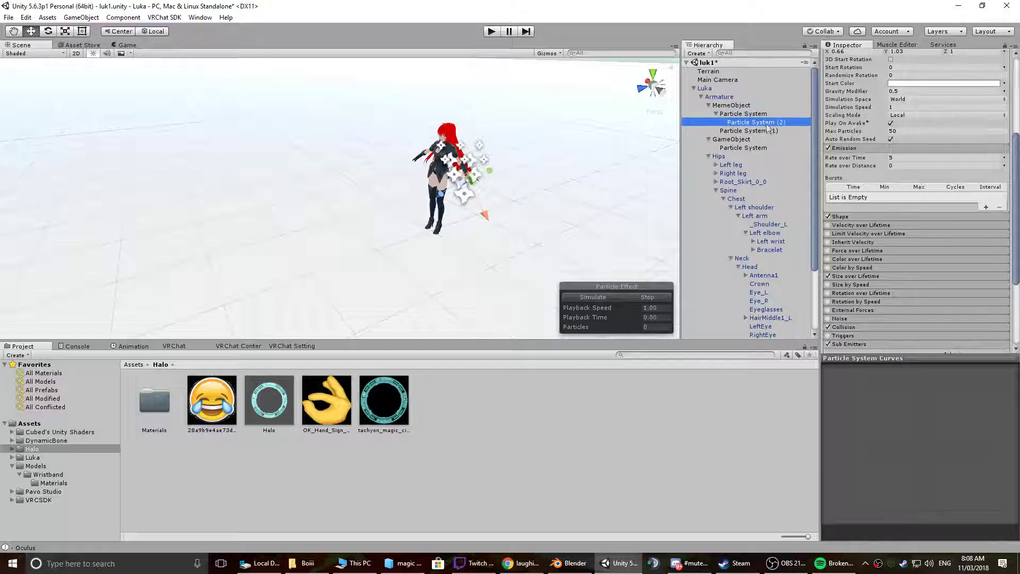
scroll(847, 282, "down", 3)
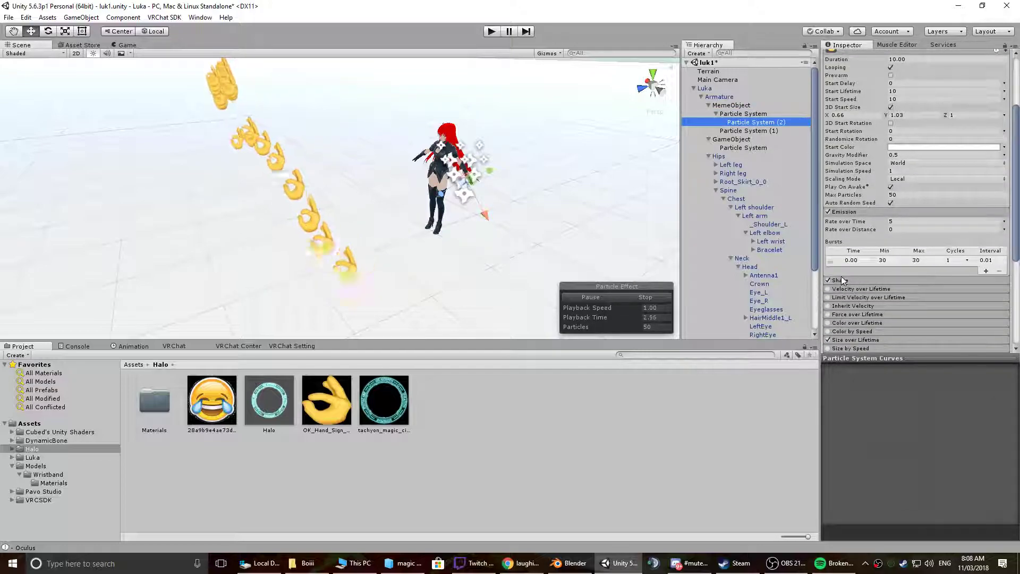
left_click(845, 281)
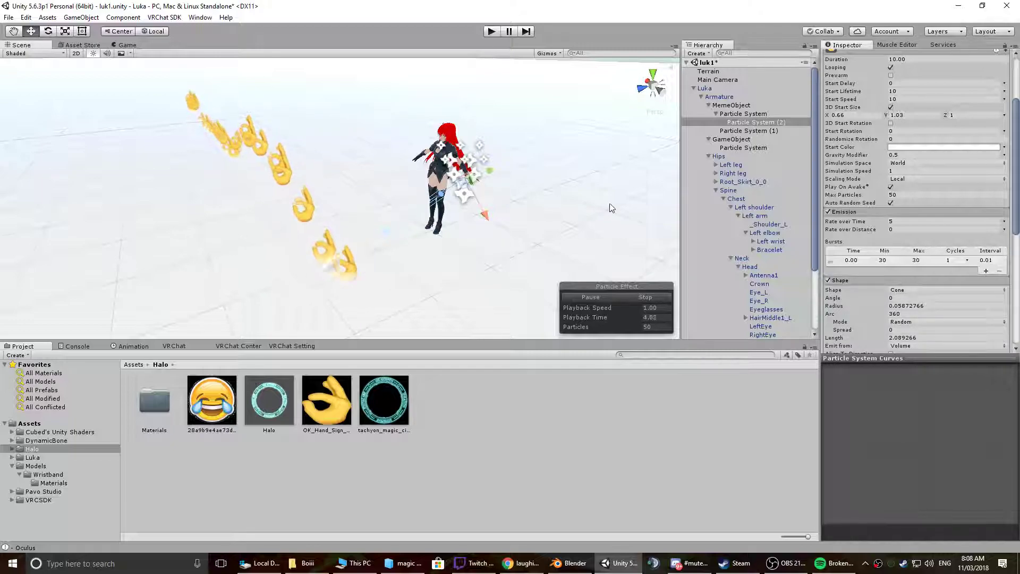
scroll(611, 208, "up", 8)
mouse_move(610, 208)
left_mouse_down("alt")
mouse_move(591, 197)
mouse_move(624, 217)
left_mouse_up("alt")
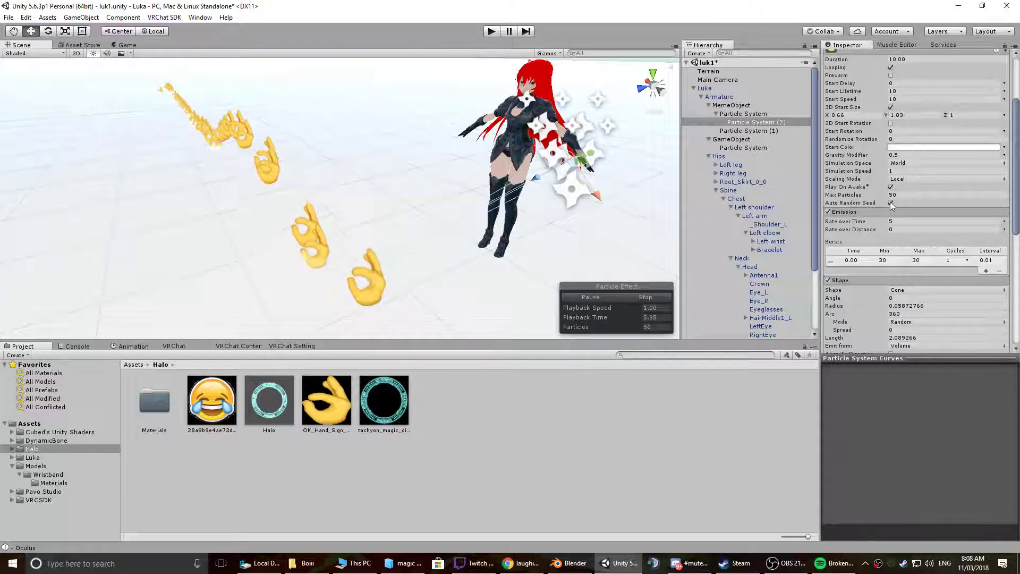
scroll(891, 205, "up", 2)
scroll(898, 159, "down", 4)
left_click(914, 258)
left_click(906, 268)
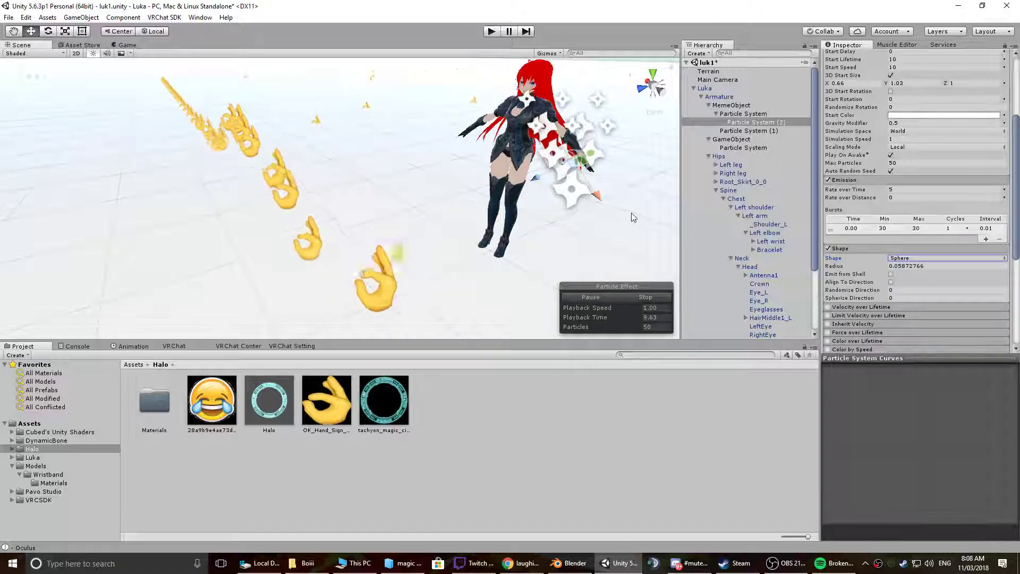
left_click(640, 297)
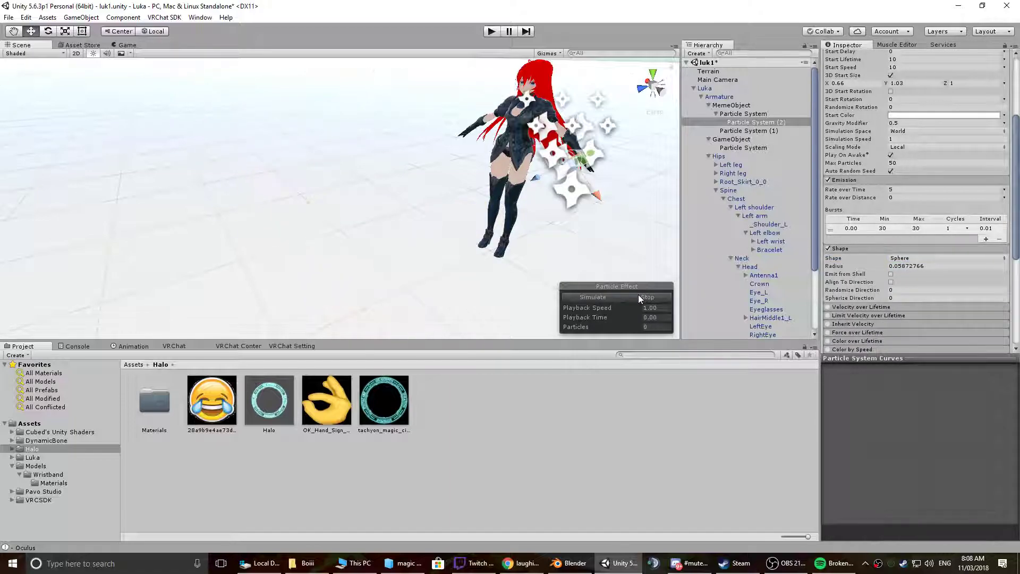
- Replay the parent OK-hand Particle System several times to examine how the sub emitter bursts on collision, then stop it
left_click(744, 113)
scroll(554, 251, "down", 8)
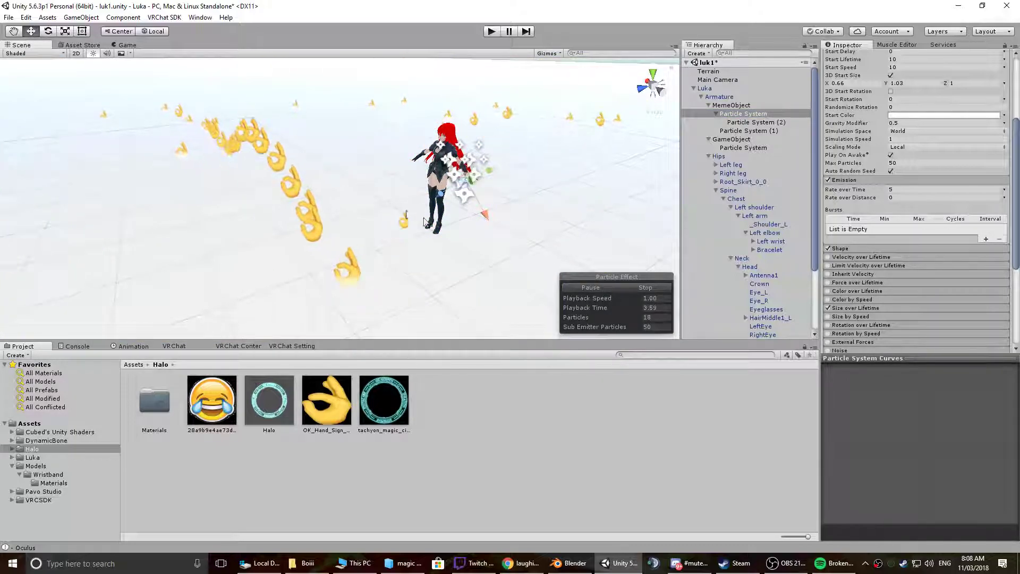
left_click(649, 287)
left_click(613, 289)
left_click(646, 289)
left_click(614, 287)
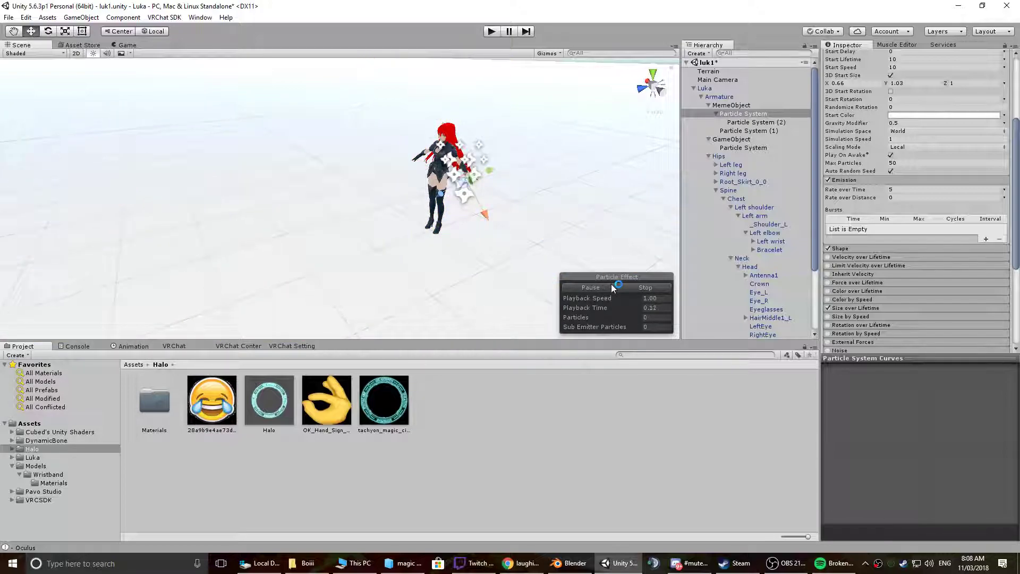
left_click_drag(391, 233, 345, 202, "alt")
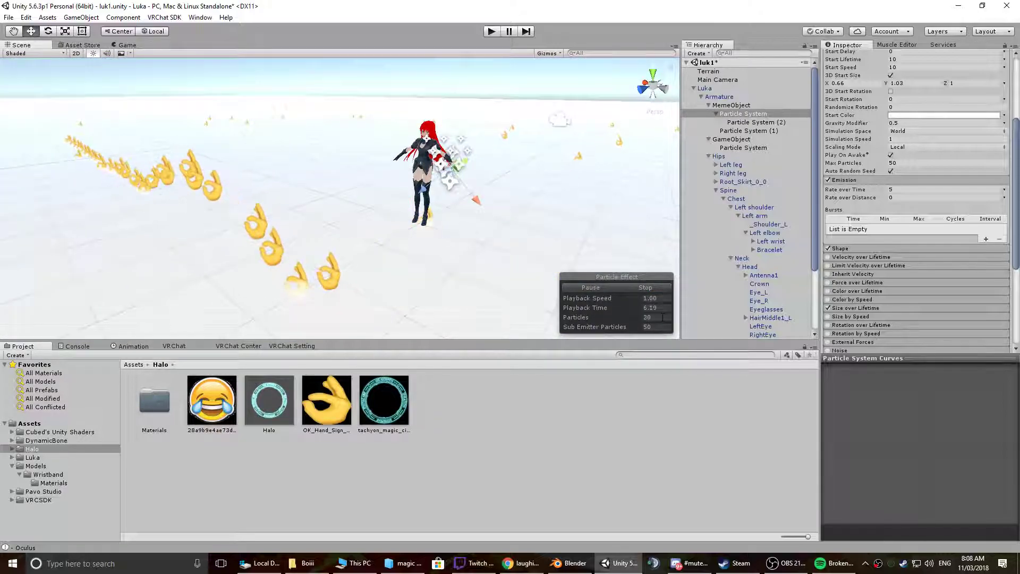
left_click(645, 287)
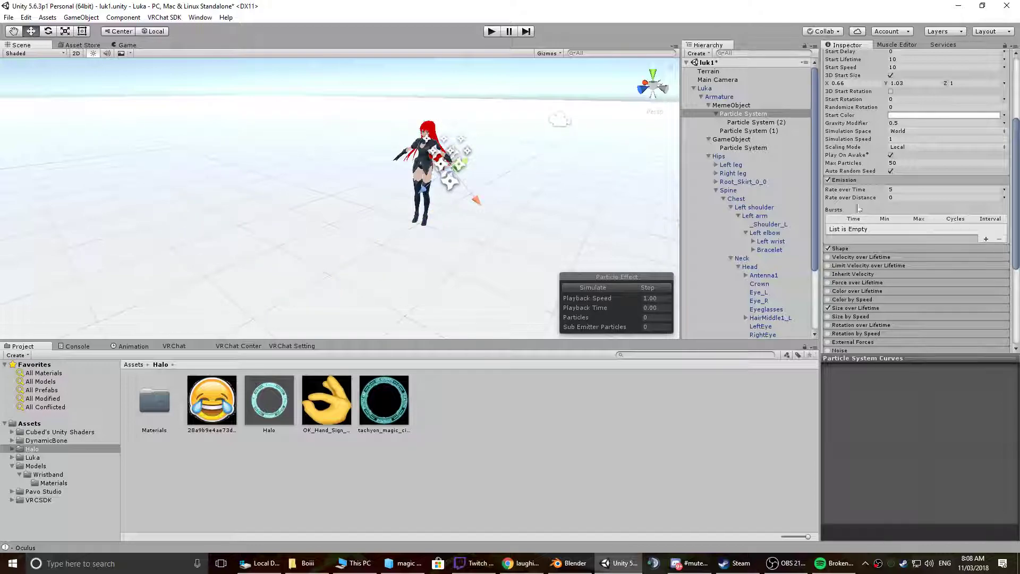
- Set the burst time of Particle System (2) to 1 and replay the parent Particle System
left_click(745, 123)
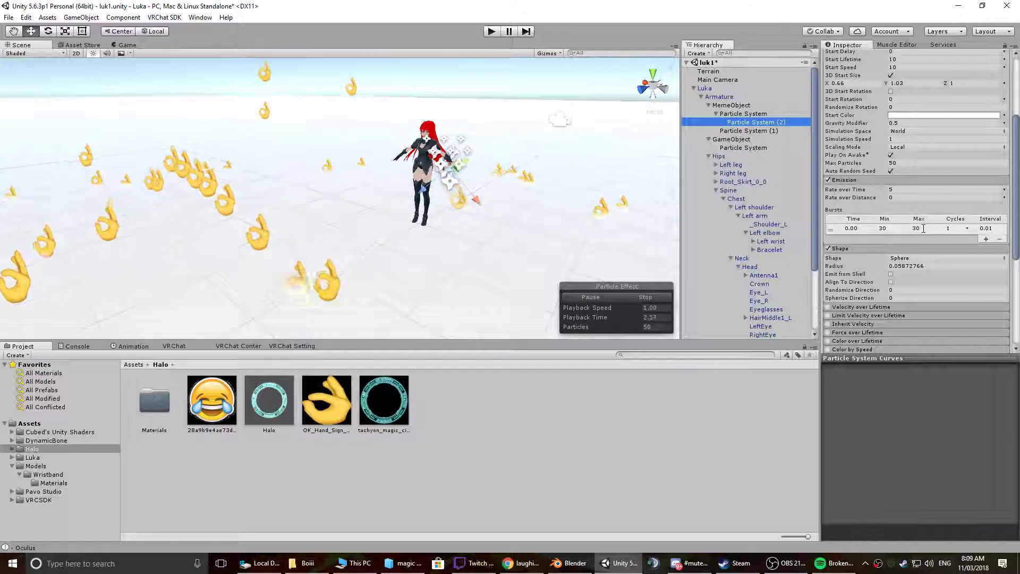
left_click(865, 229)
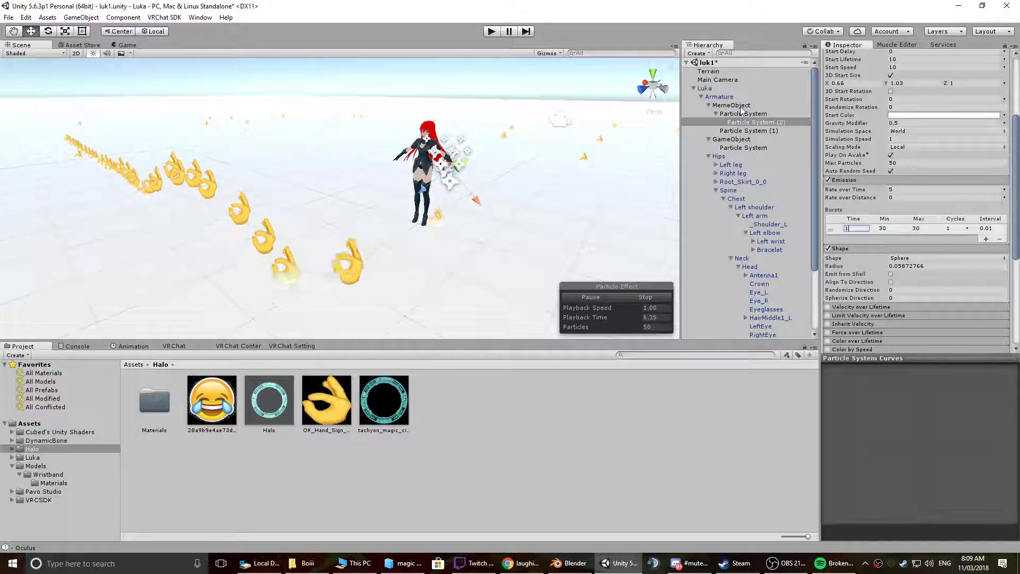
left_click(743, 114)
left_click(640, 288)
left_click(614, 282)
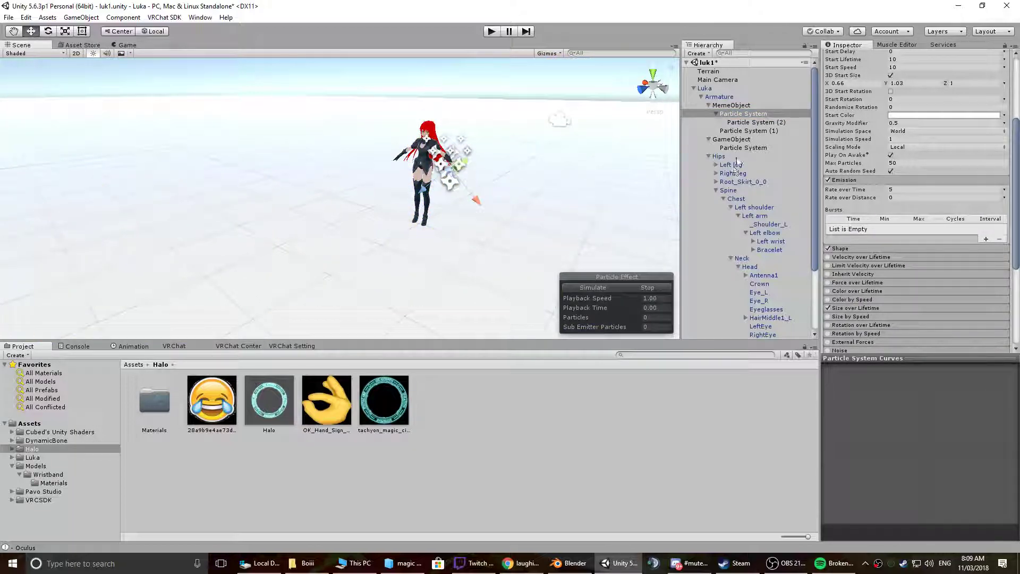
- Set Particle System (2)'s Max Particles to 100 and its emission Rate over Time to 10
left_click(756, 123)
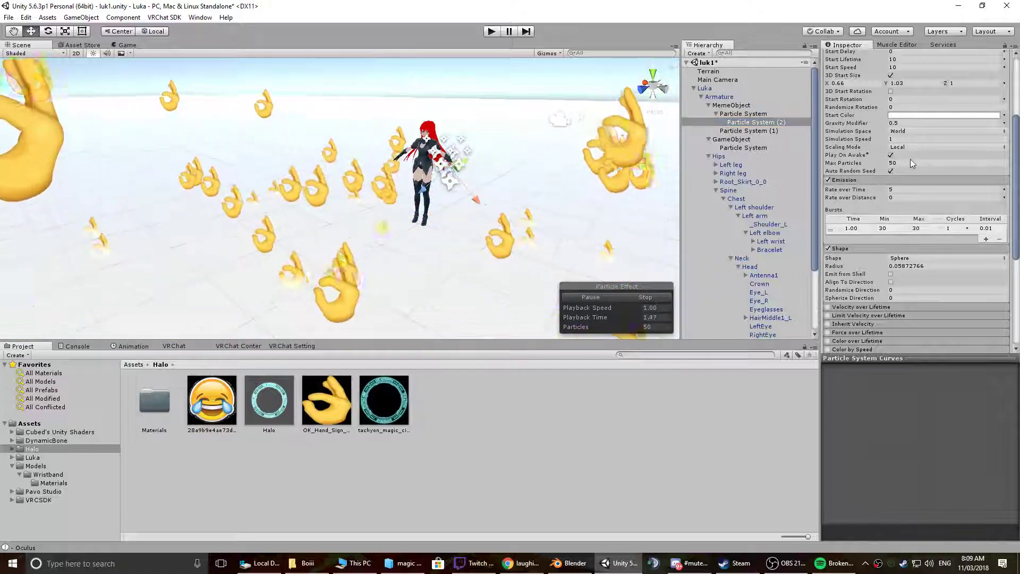
left_click(916, 162)
type("100")
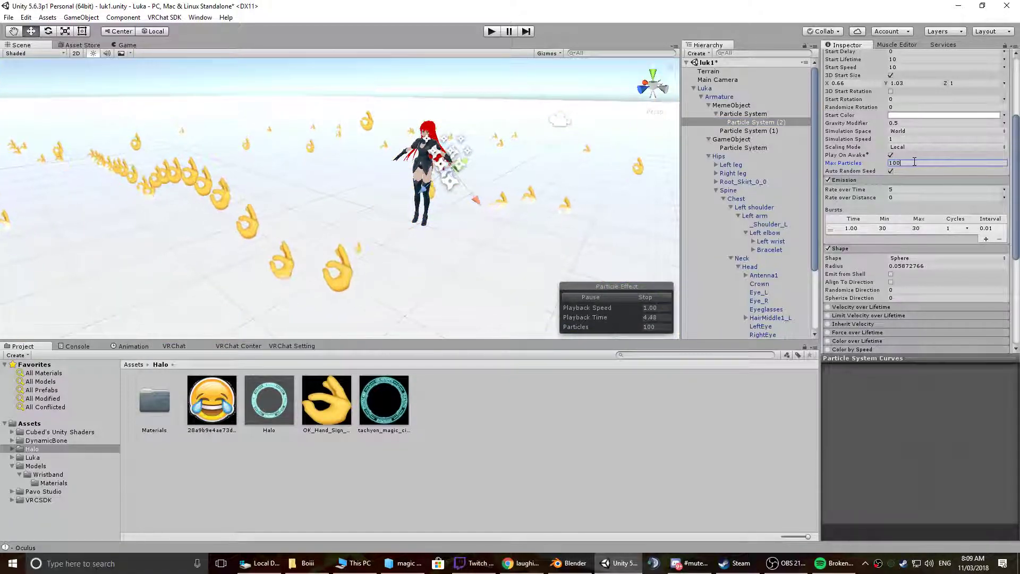
left_click(905, 190)
type("10")
left_click(646, 297)
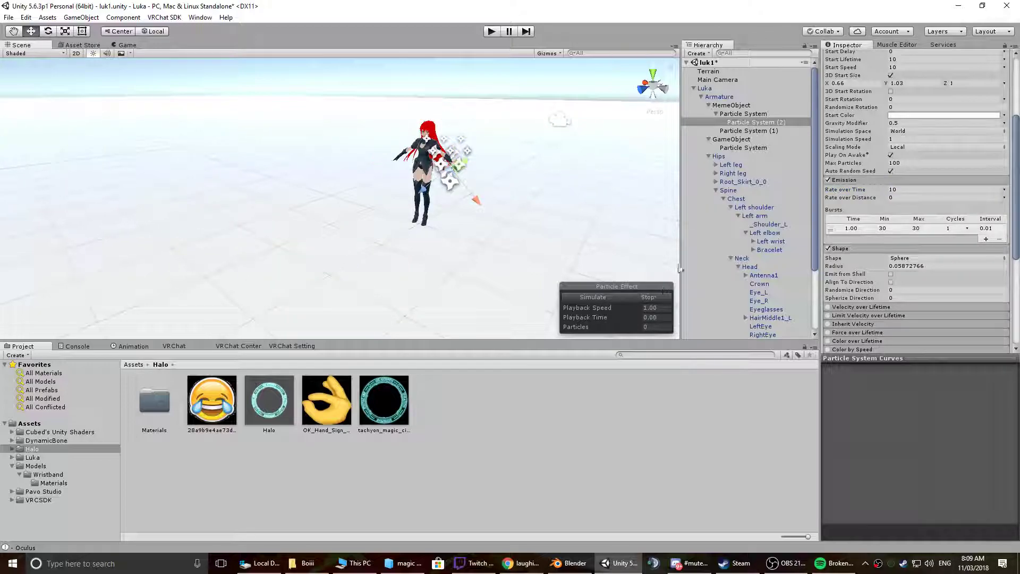
- Restart the parent OK-hand Particle System's simulation repeatedly to check the denser collision burst from a higher angle
left_click(744, 114)
left_click(599, 287)
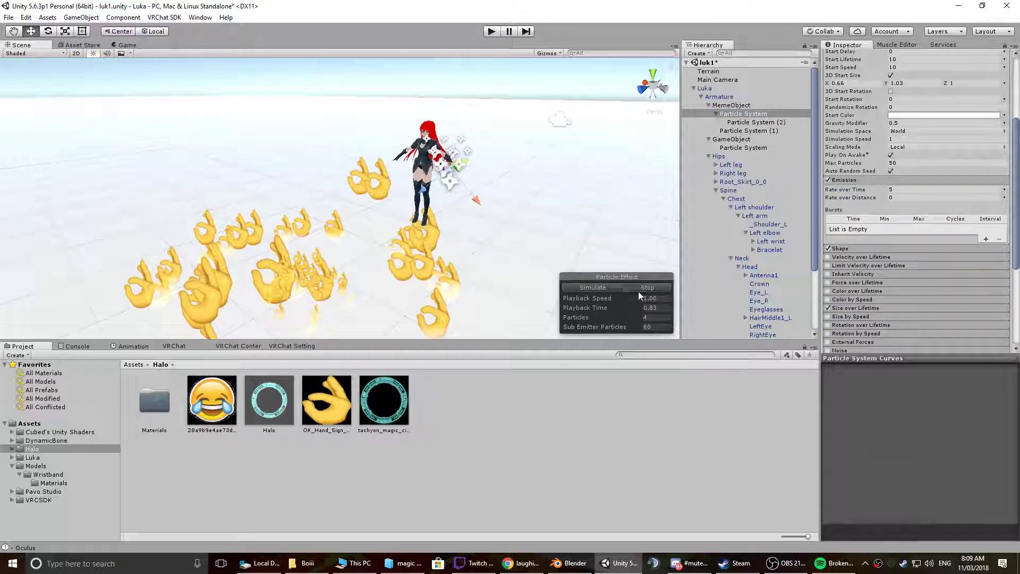
left_click(641, 288)
left_click(608, 290)
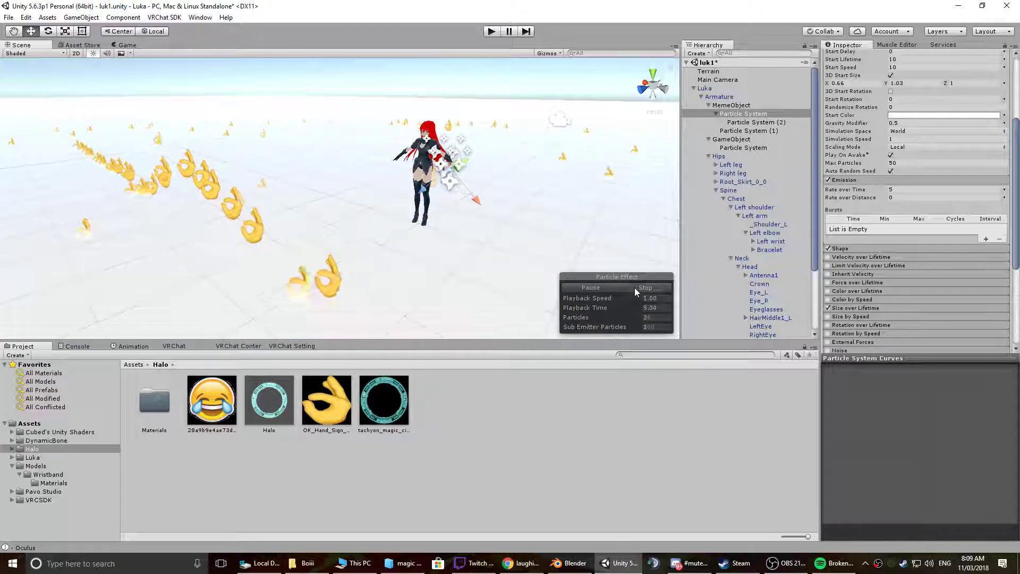
left_click(638, 288)
left_click(606, 285)
left_click_drag(585, 222, 738, 185, "alt")
- Preview Particle System, Particle System (1) and Particle System (2) together from the start of the simulation
left_click(744, 113)
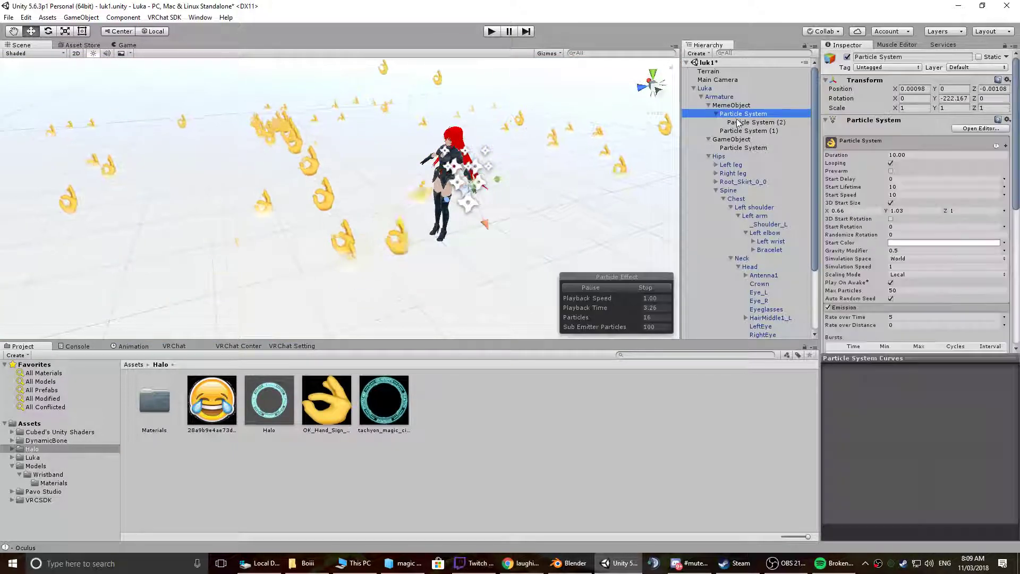
left_click(749, 131, "shift")
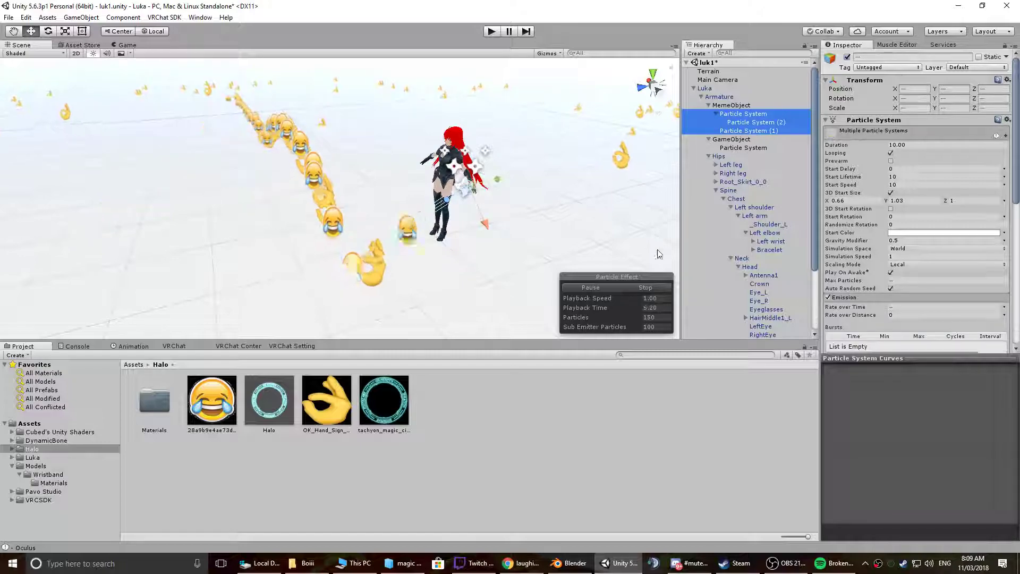
left_click(643, 287)
left_click(591, 287)
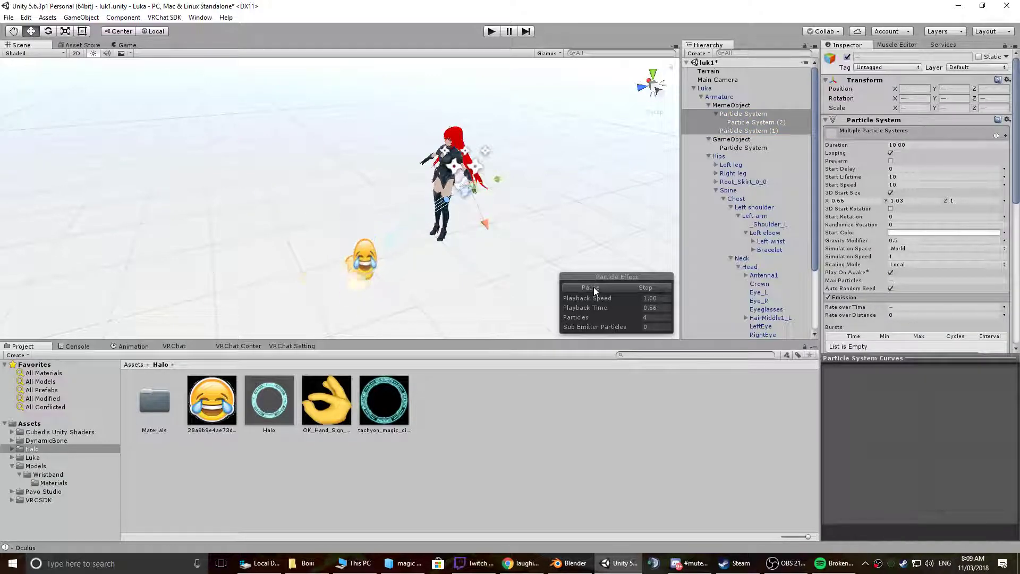
- Duplicate Particle System (2) and nest the copy under the laughing-crying Particle System (1)
left_click(762, 130)
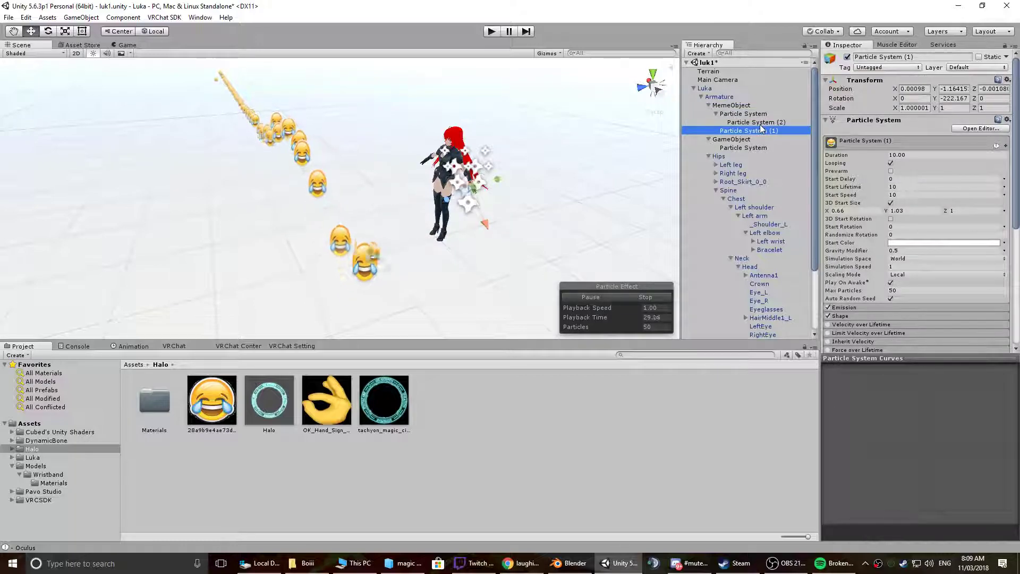
left_click(762, 123)
key("ctrl+d")
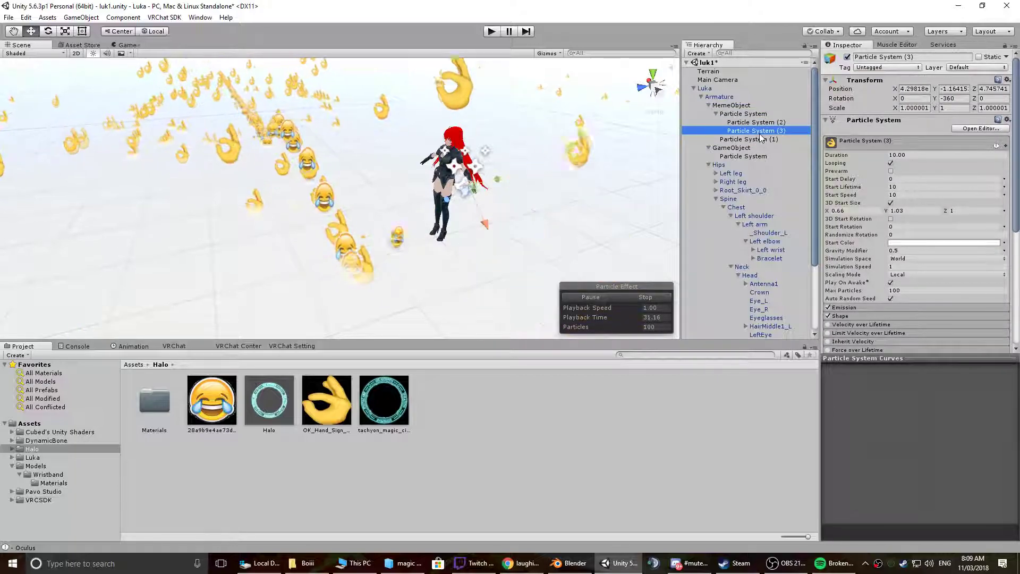
left_click_drag(762, 130, 763, 140)
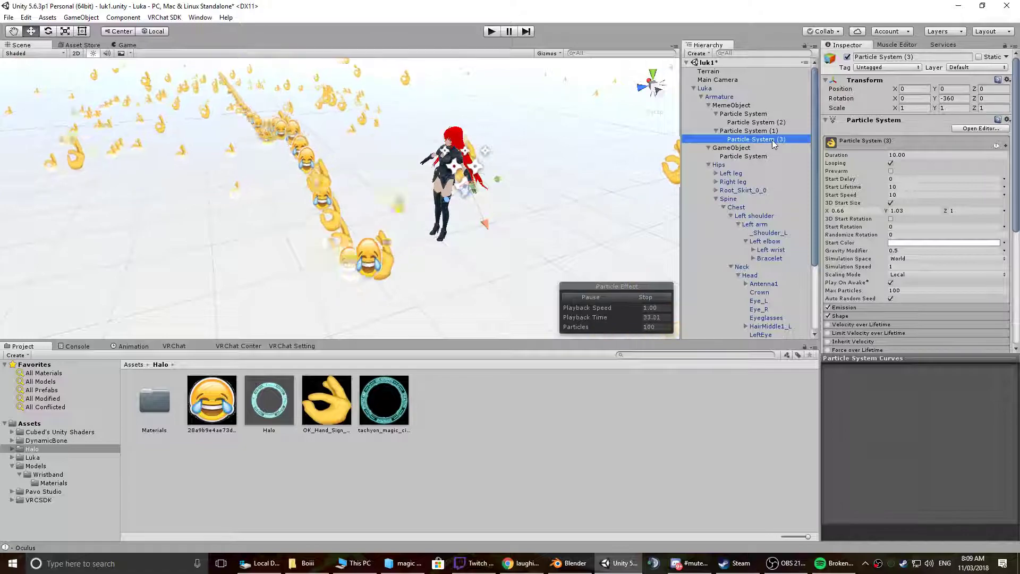
- Apply the laughing-crying emoji texture from the Halo folder to Particle System (3)
left_click(211, 420)
left_click_drag(211, 421, 761, 140)
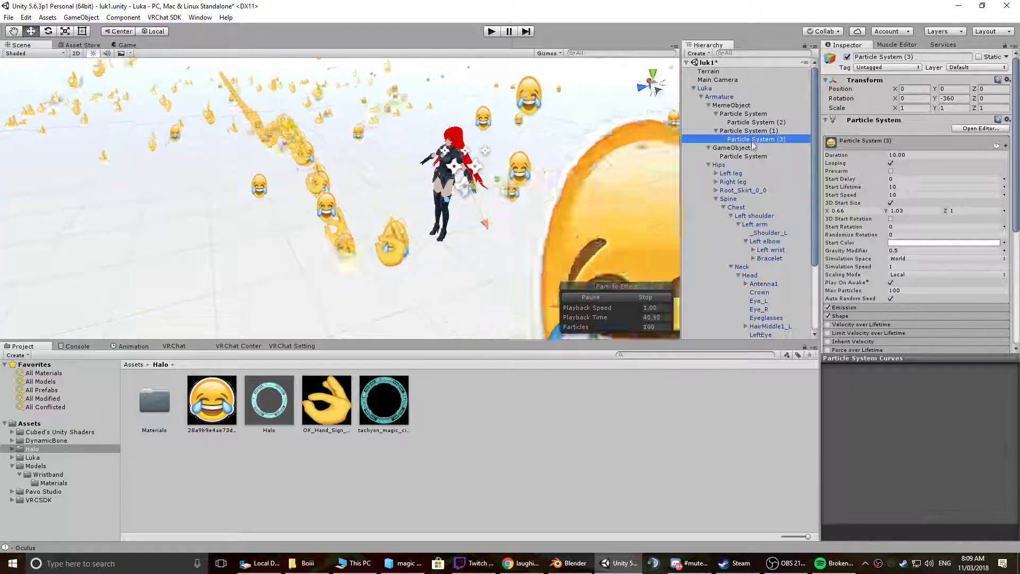
- Enable Sub Emitters on Particle System (1) with the Collision condition and assign Particle System (3) as the emitter
left_click(749, 130)
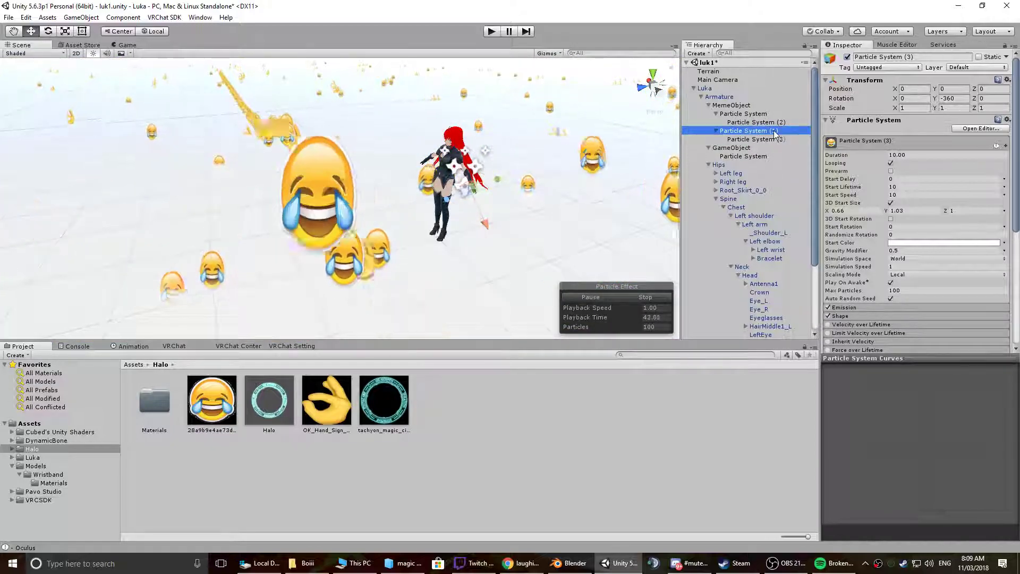
scroll(890, 274, "down", 3)
scroll(890, 275, "down", 3)
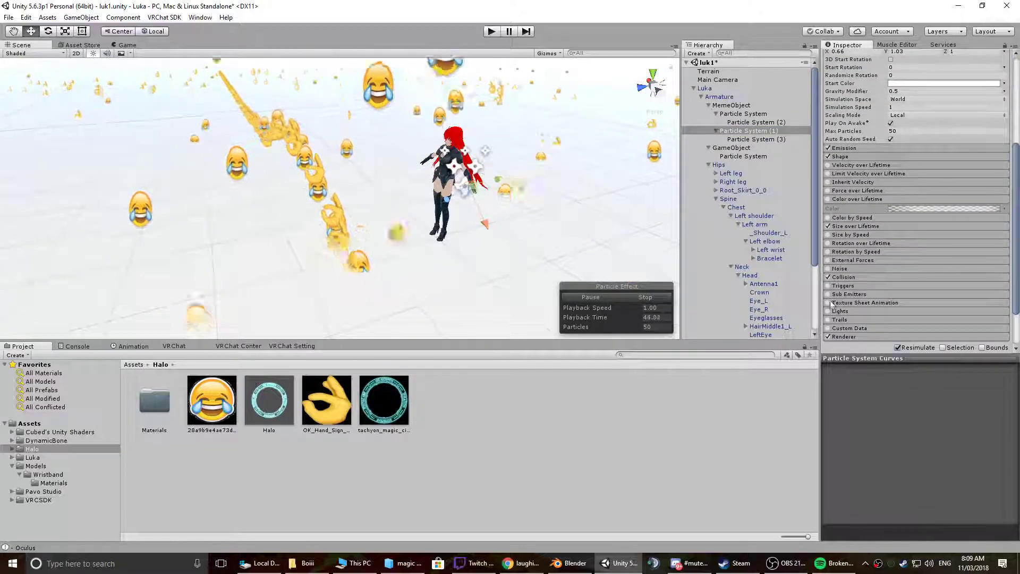
left_click(840, 296)
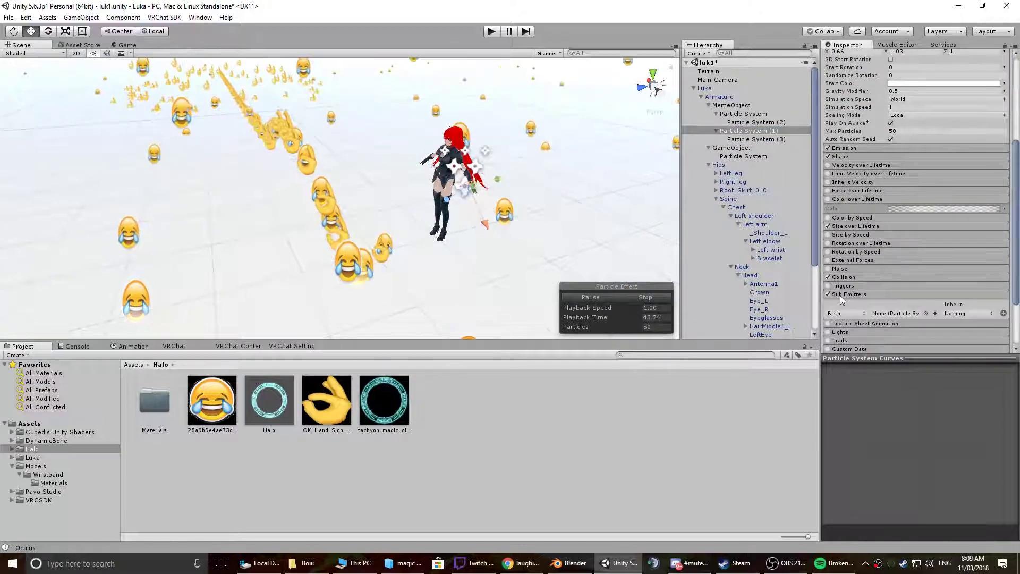
left_click(645, 297)
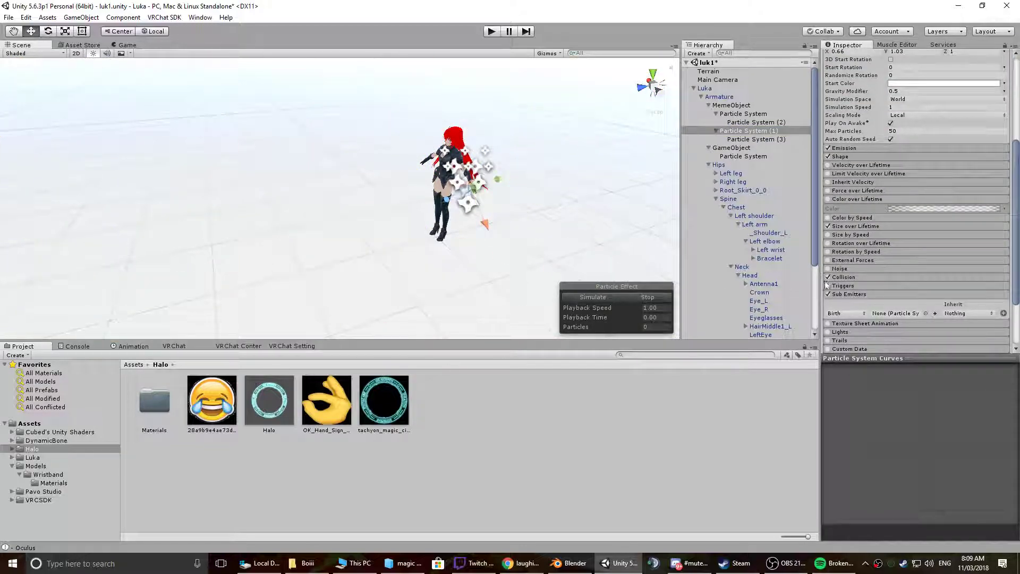
left_click(860, 312)
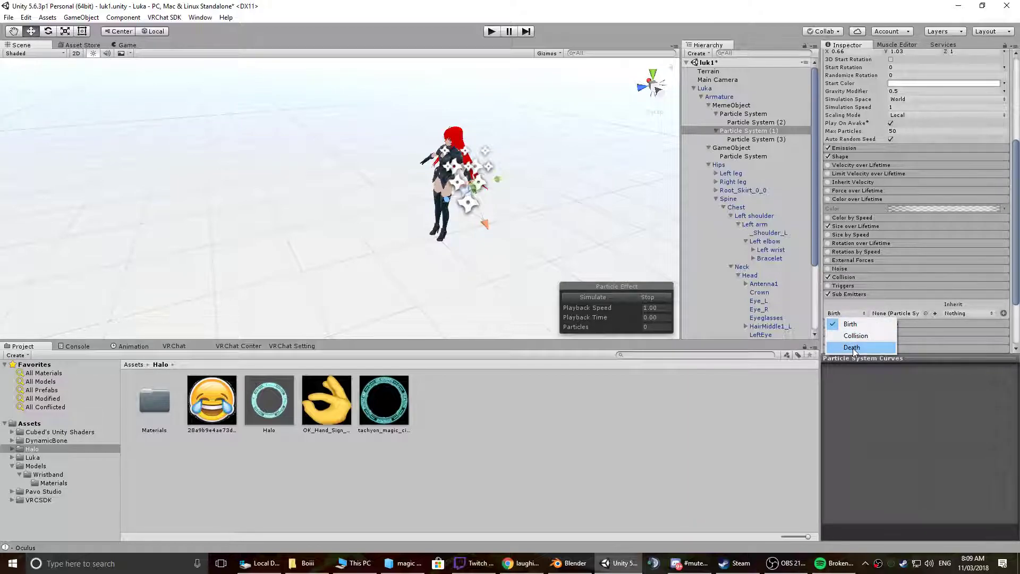
left_click(860, 336)
left_click_drag(763, 141, 903, 314)
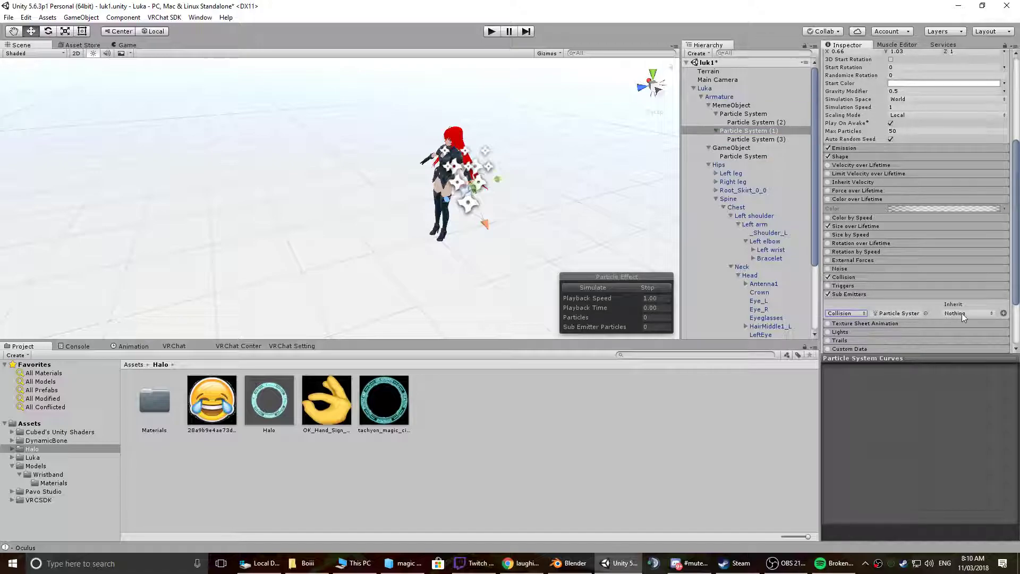
- Simulate all four particle systems under MemeObject together, view the collision bursts from several angles, and stop the preview
left_click(770, 139)
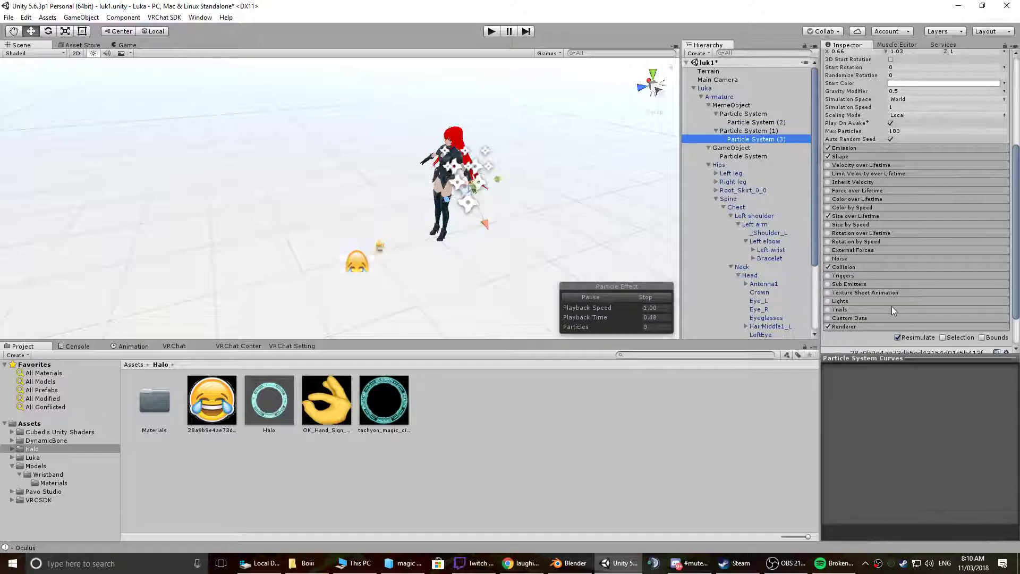
left_click(743, 113, "shift")
left_click(617, 287)
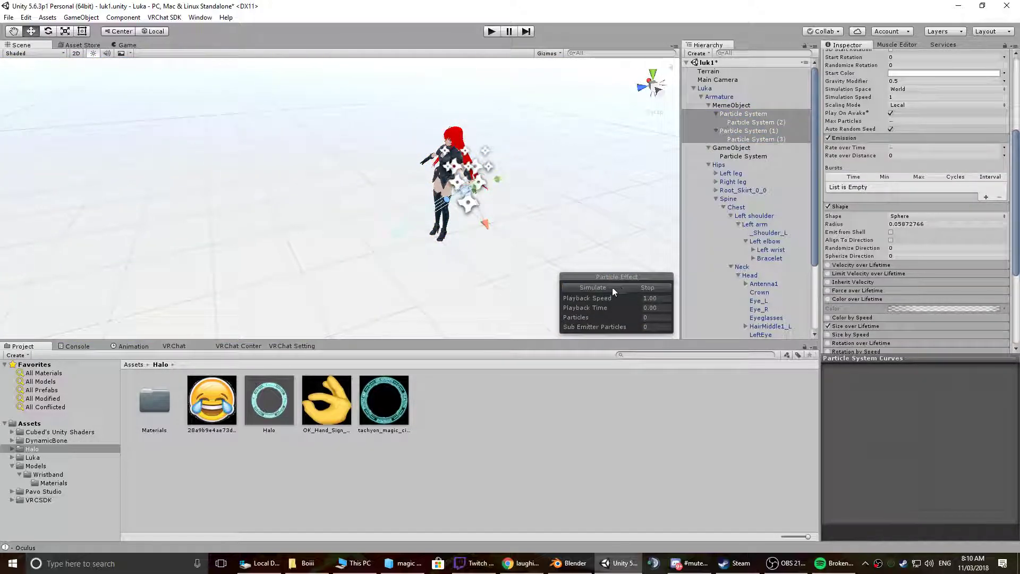
left_click_drag(549, 225, 446, 176, "alt")
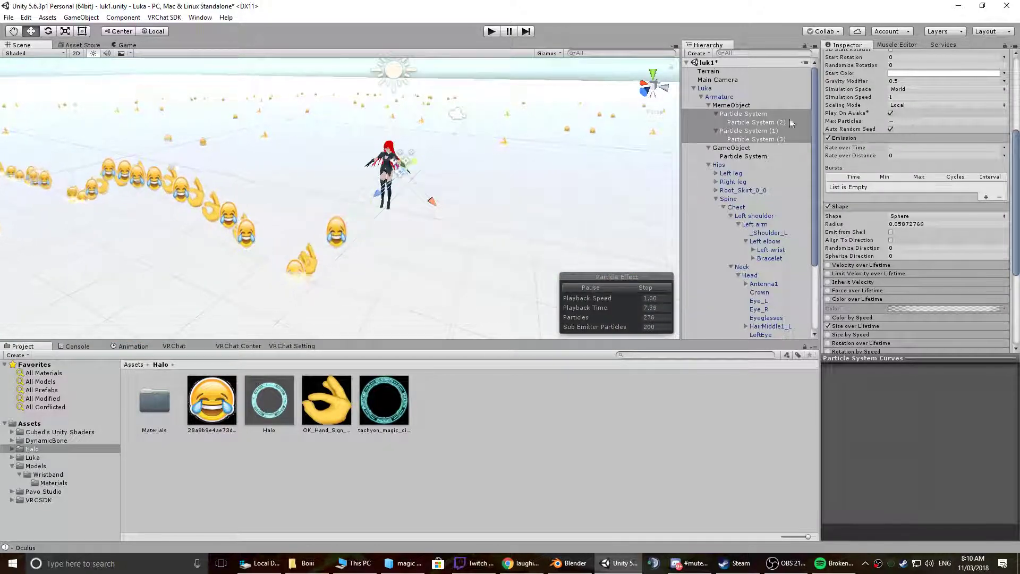
left_click_drag(540, 170, 359, 249, "alt")
middle_click_drag(359, 248, 366, 221)
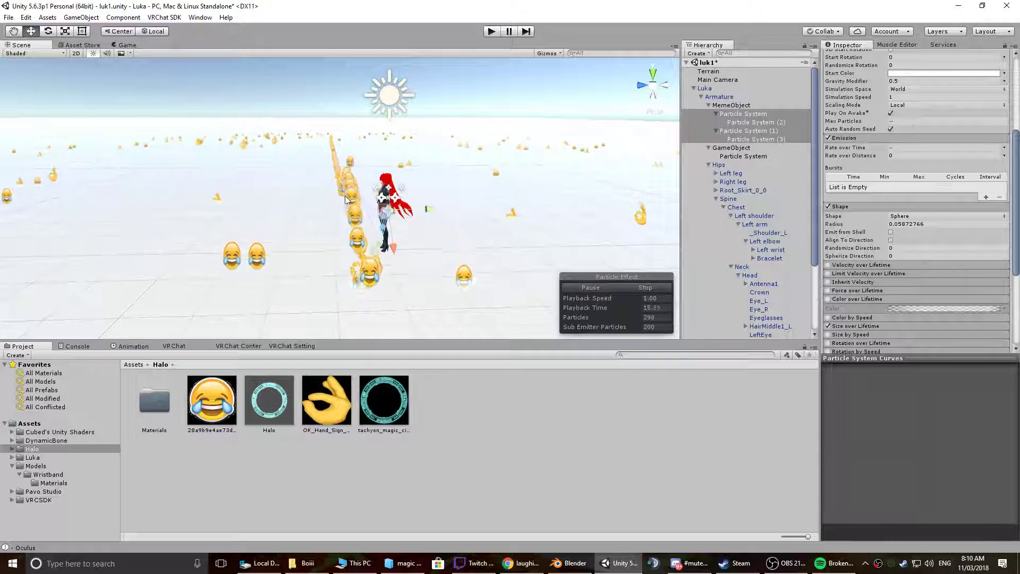
middle_click_drag(306, 182, 319, 185)
left_click_drag(320, 184, 344, 202, "alt")
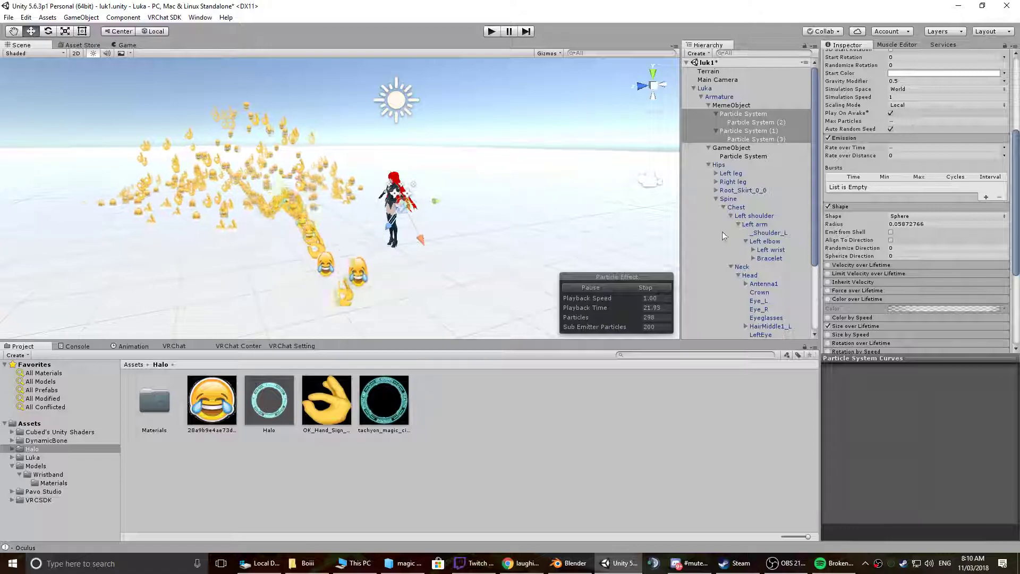
left_click(644, 288)
- Set the Start Lifetime of both sub emitters, Particle System (2) and Particle System (3), to 1
left_click(765, 139)
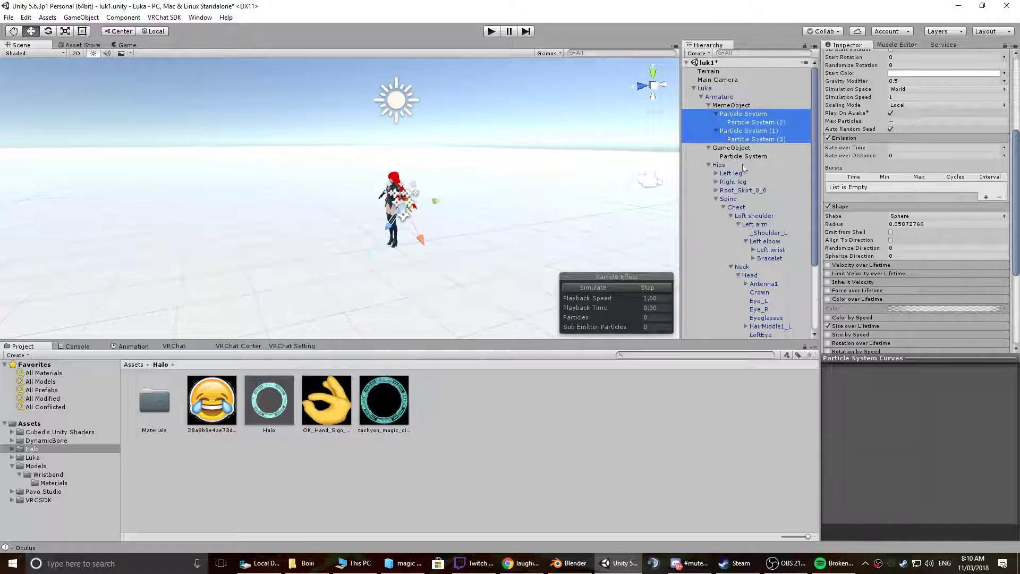
left_click(776, 123)
left_click(775, 139, "ctrl")
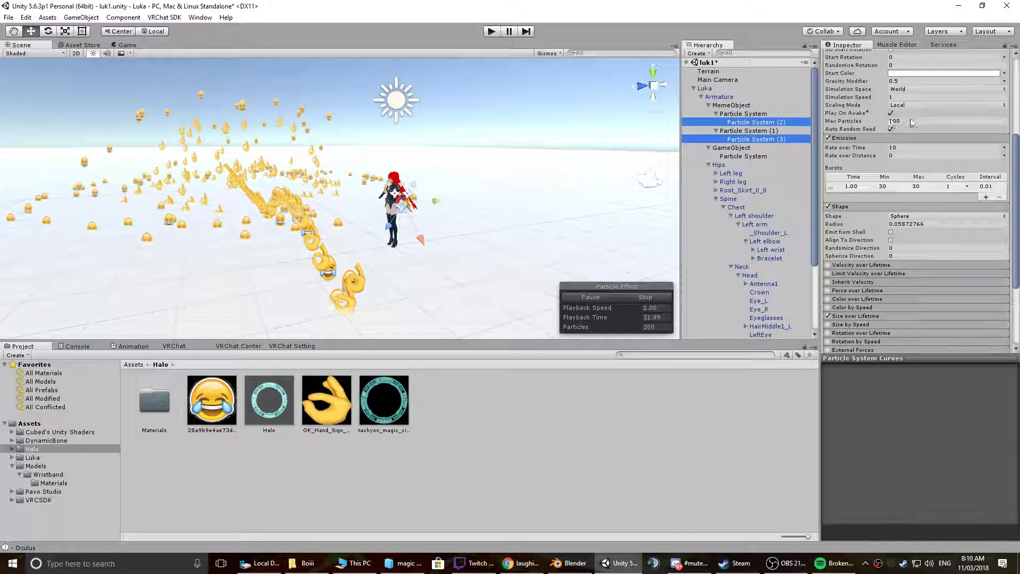
left_click(901, 176)
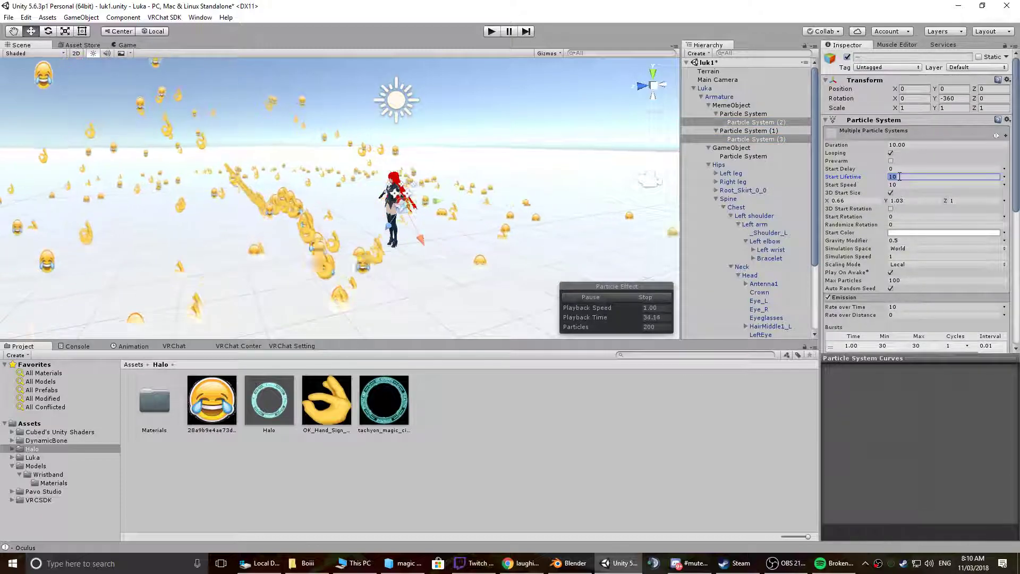
type("1")
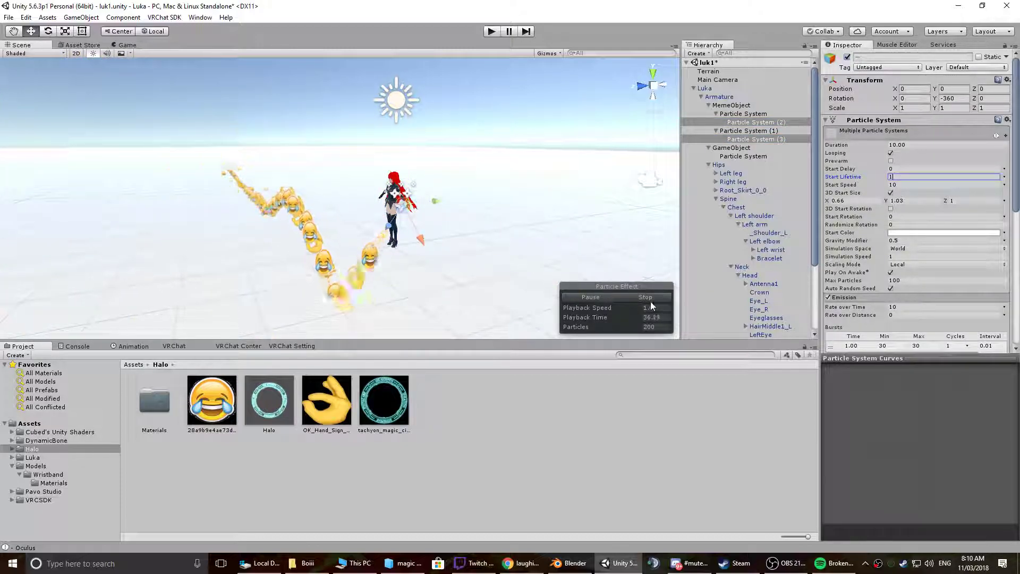
key("Return")
- Replay all four MemeObject particle systems together to check the shorter-lived bursts, and stop the simulation
left_click(754, 106)
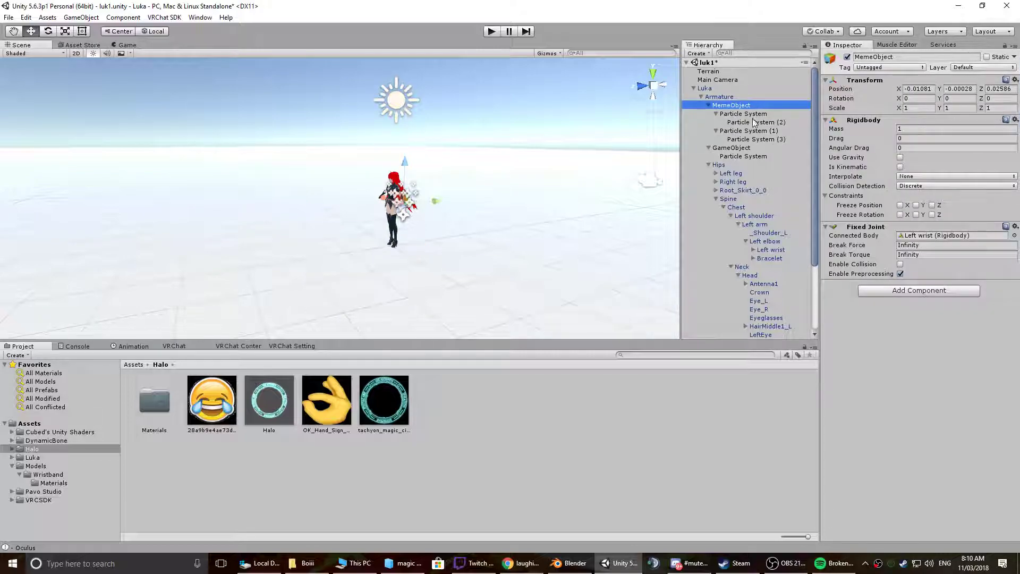
left_click(749, 114)
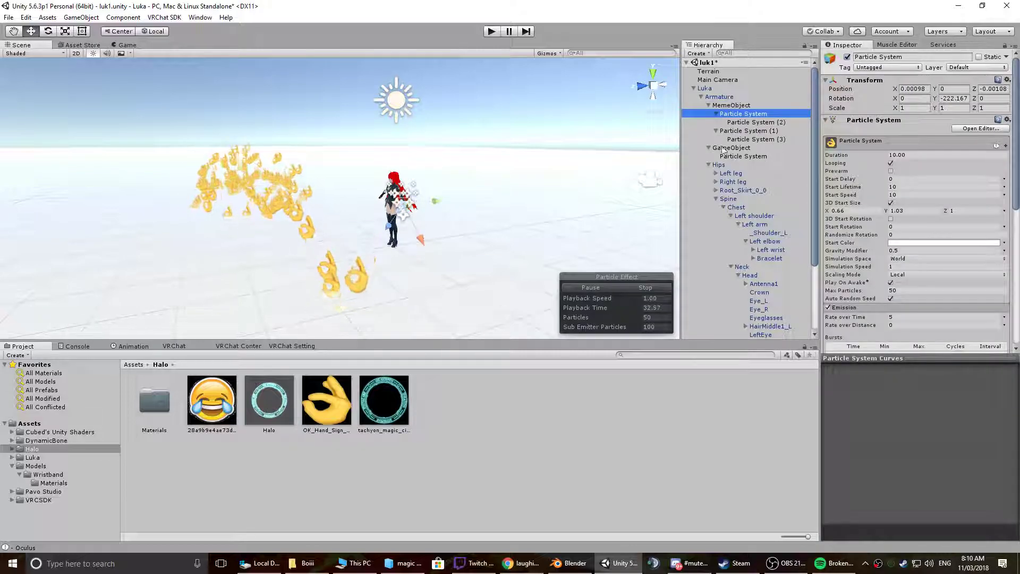
left_click(744, 140, "shift")
left_click(624, 286)
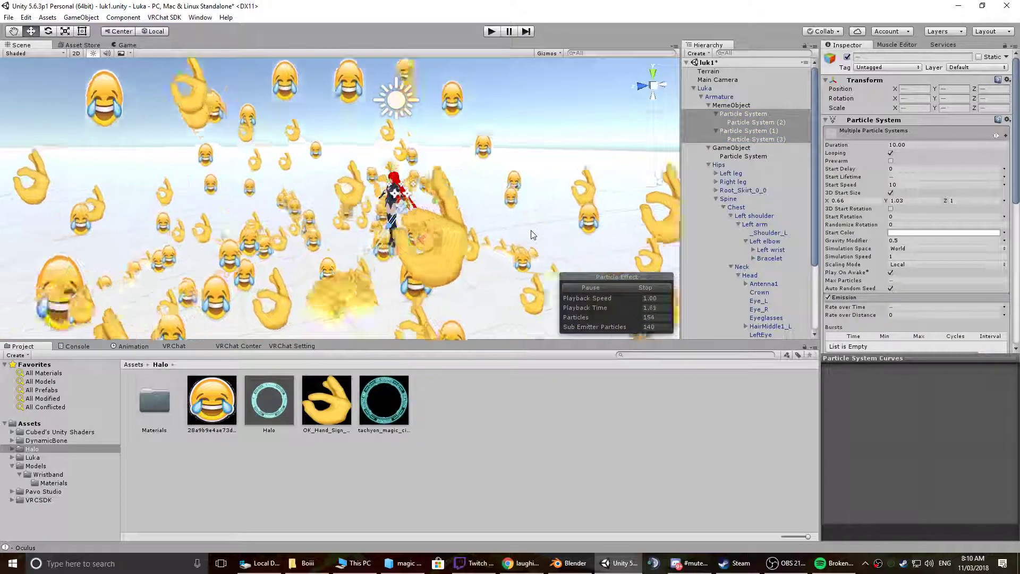
left_click_drag(466, 219, 587, 256, "alt")
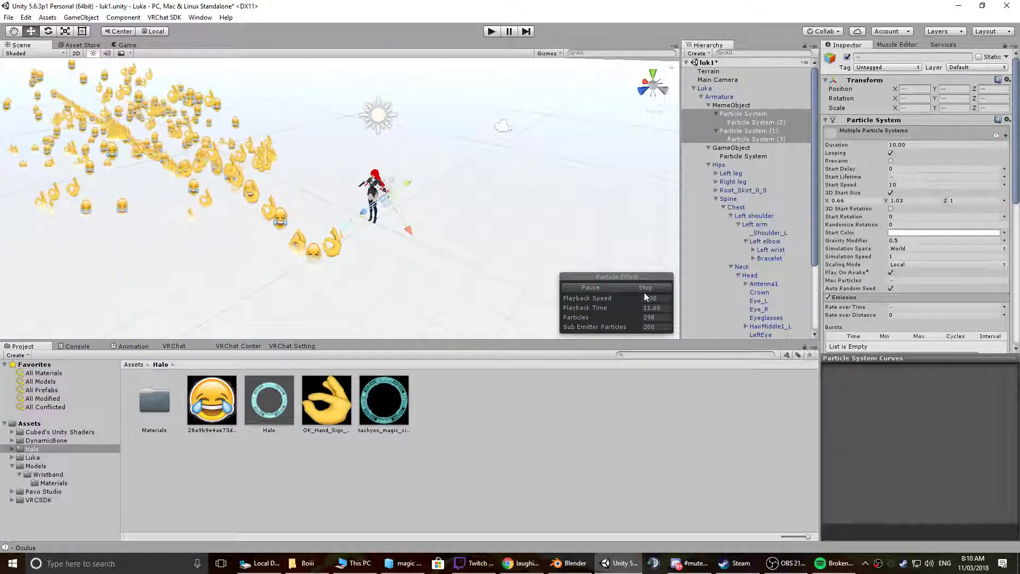
left_click(643, 288)
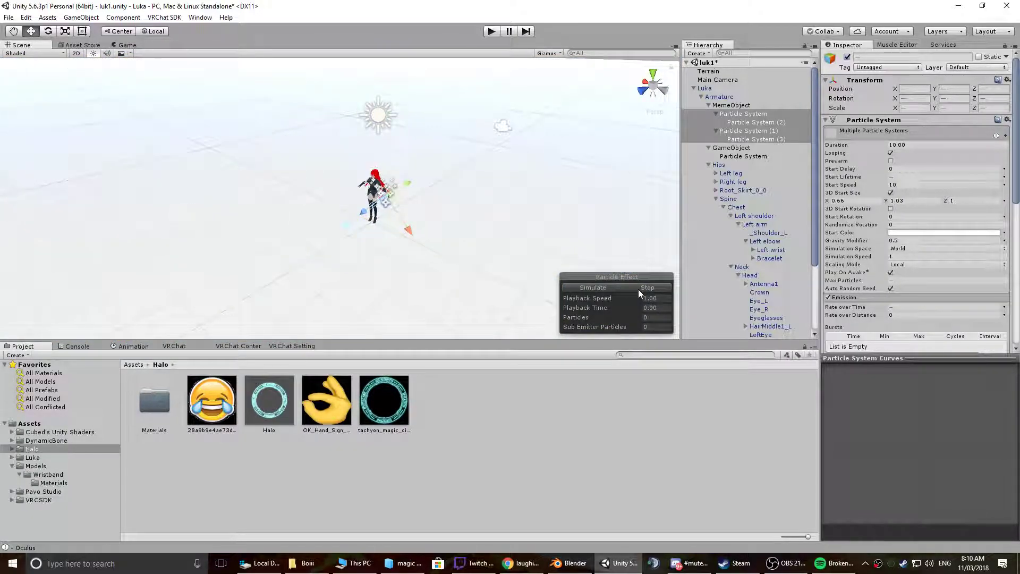
- Examine the module settings of the parent OK-hand Particle System and the emission burst values of Particle System (2)
left_click(714, 277)
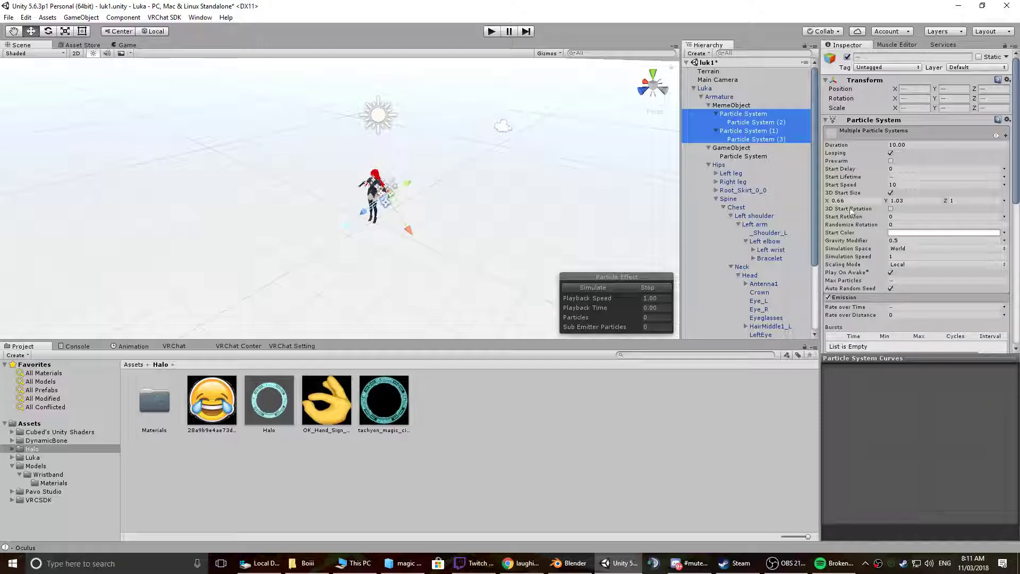
scroll(854, 197, "down", 8)
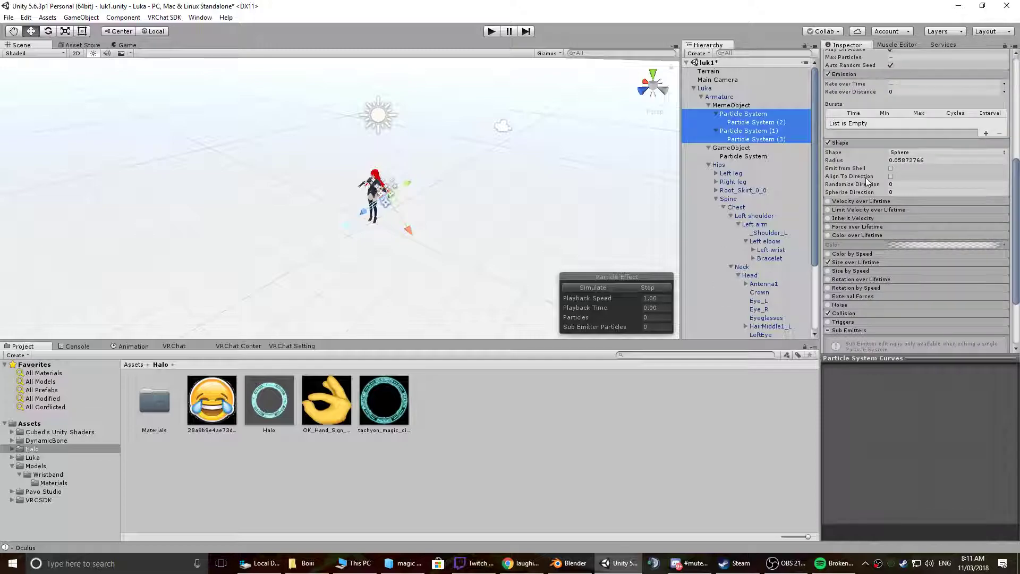
left_click(750, 117)
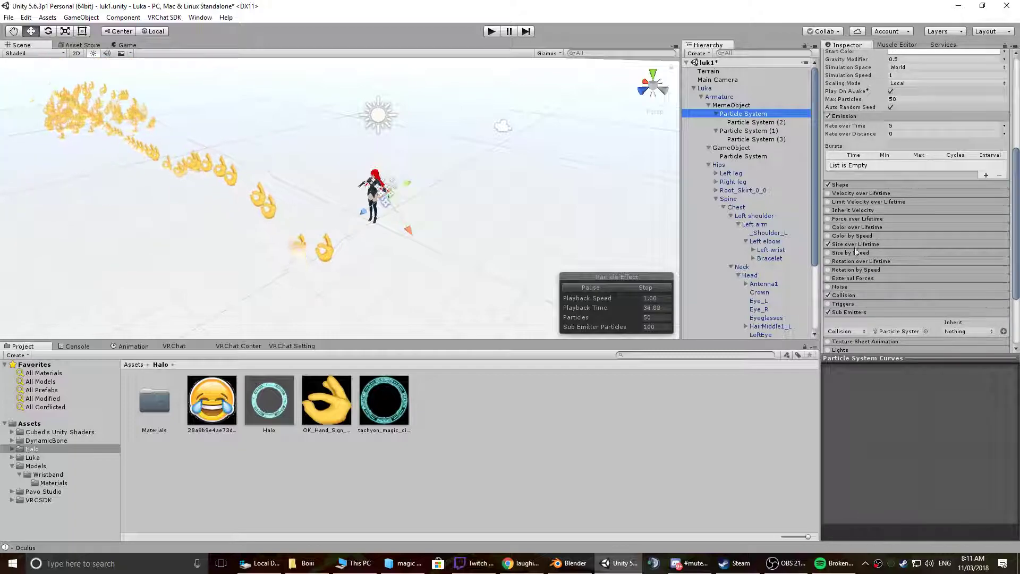
left_click(645, 287)
scroll(863, 226, "down", 1)
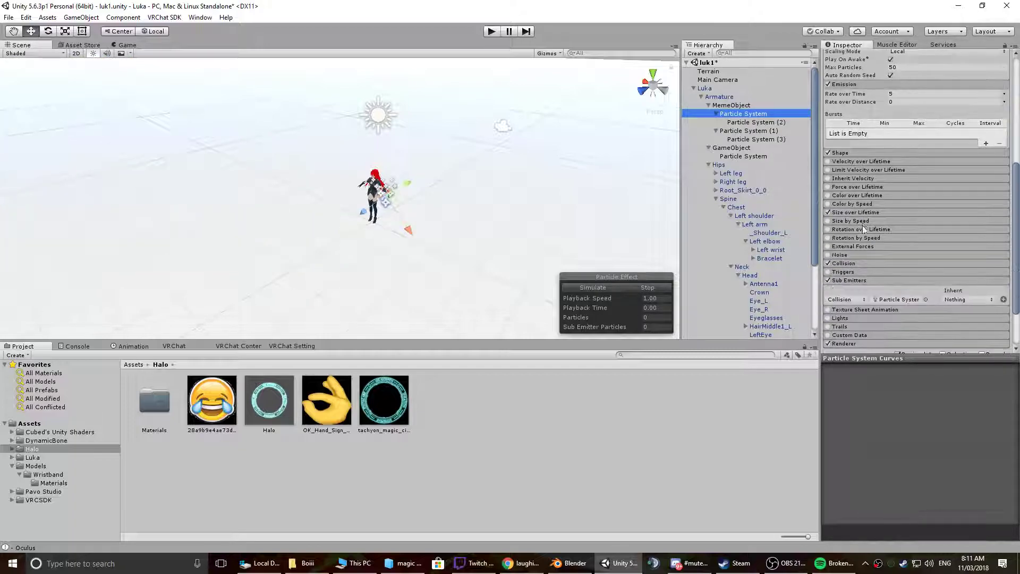
left_click(758, 122)
scroll(887, 212, "up", 3)
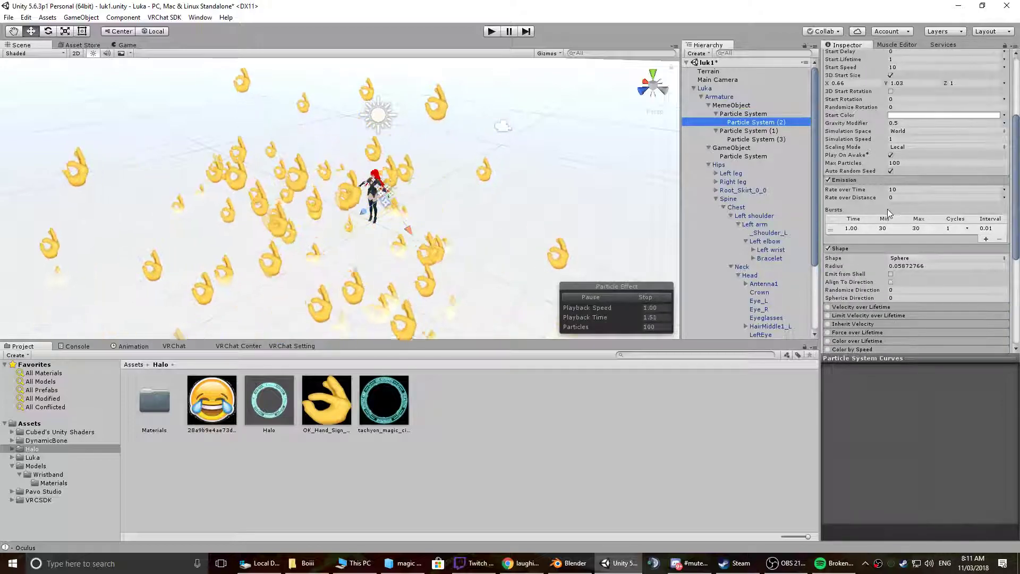
left_click(882, 229)
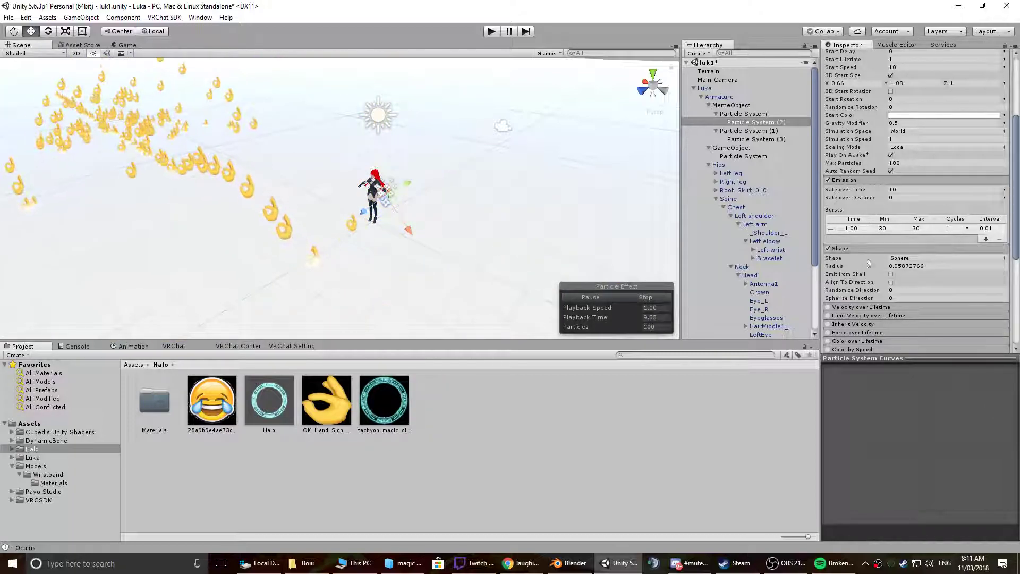
- Try the Hemisphere and Cone emission shapes on Particle System (2)
left_click(903, 258)
left_click(921, 282)
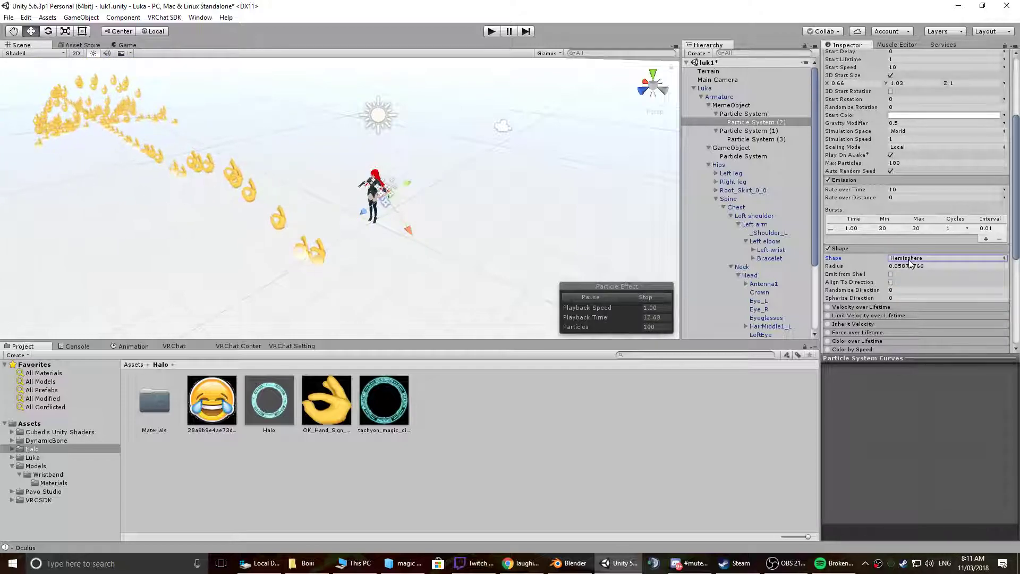
left_click(908, 259)
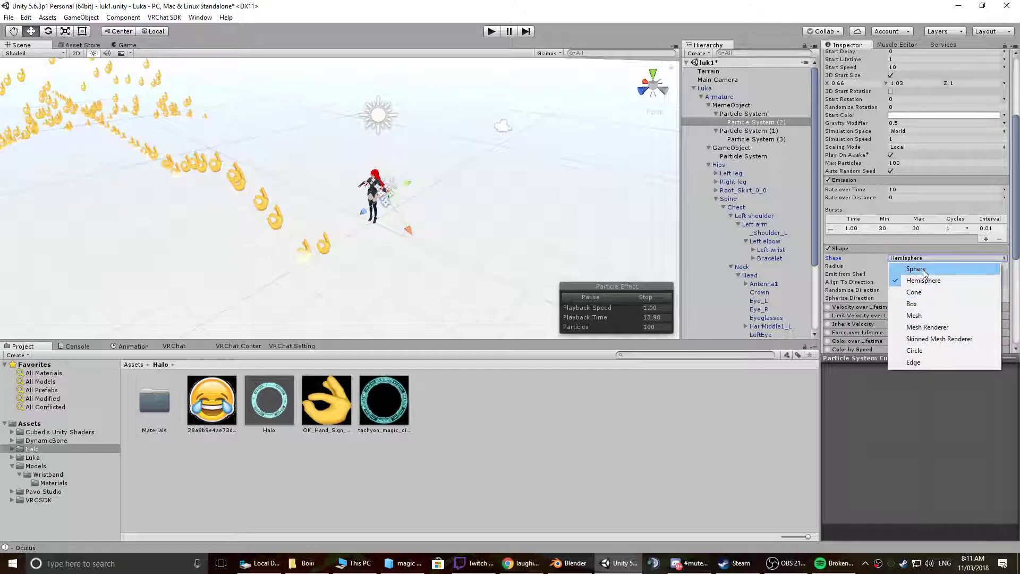
left_click(921, 293)
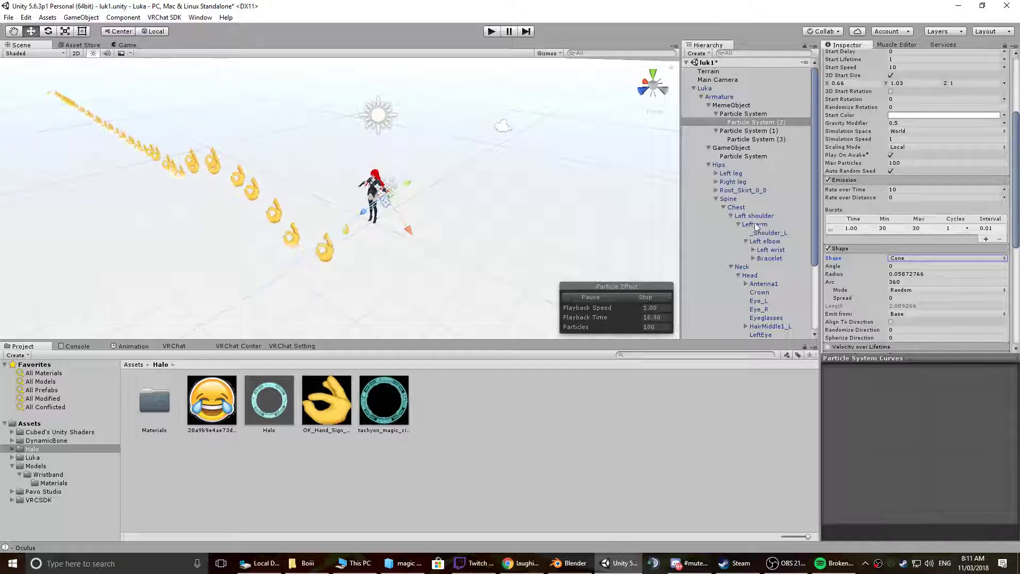
- Restart the parent OK-hand Particle System's simulation to check the cone-shaped sub emitter
left_click(752, 115)
left_click(641, 288)
left_click(607, 289)
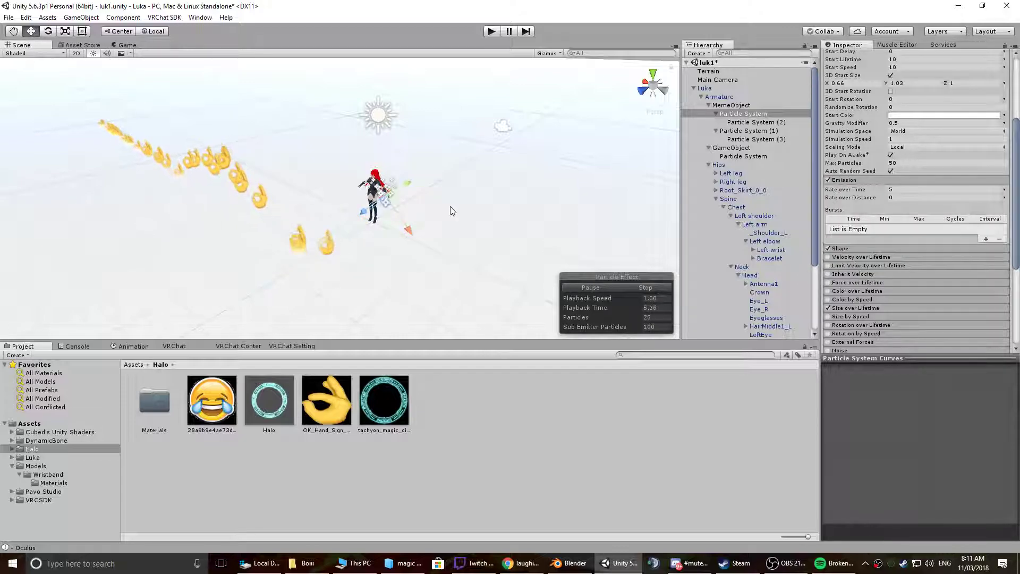
left_click(761, 115)
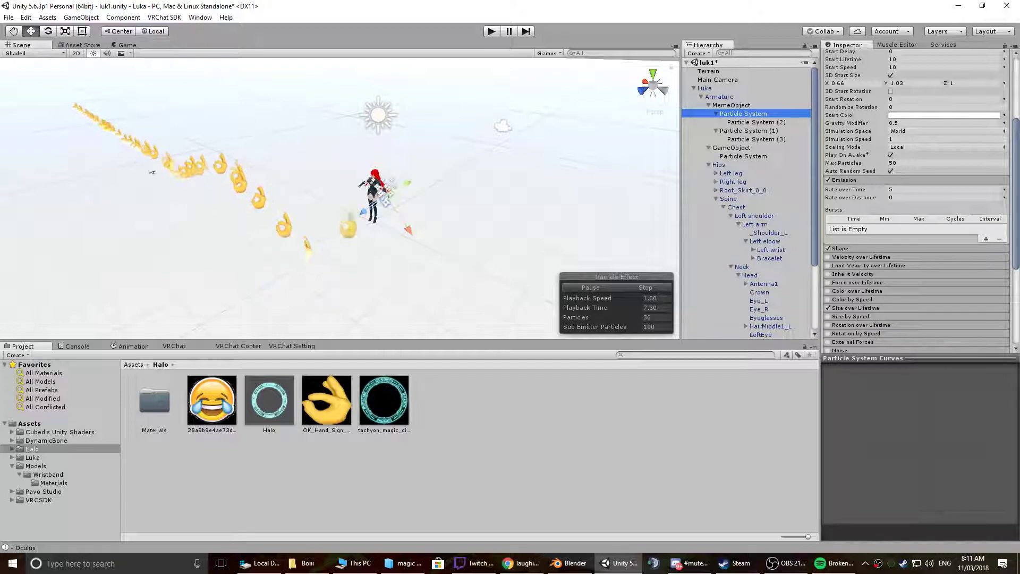
- Restore Particle System (2)'s emission shape to Sphere and stop the simulation
left_click(756, 122)
left_click(943, 257)
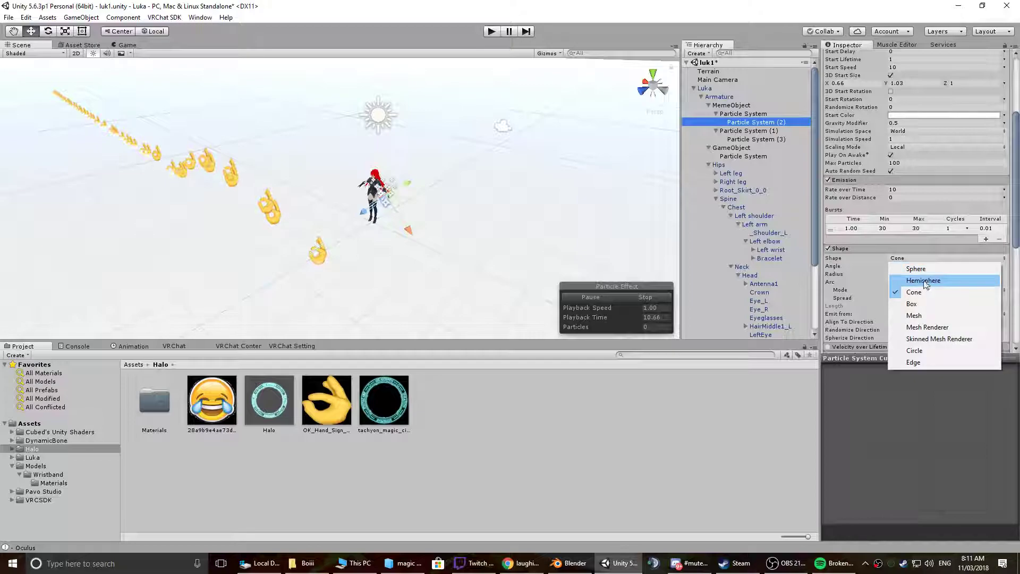
left_click(924, 264)
left_click(644, 297)
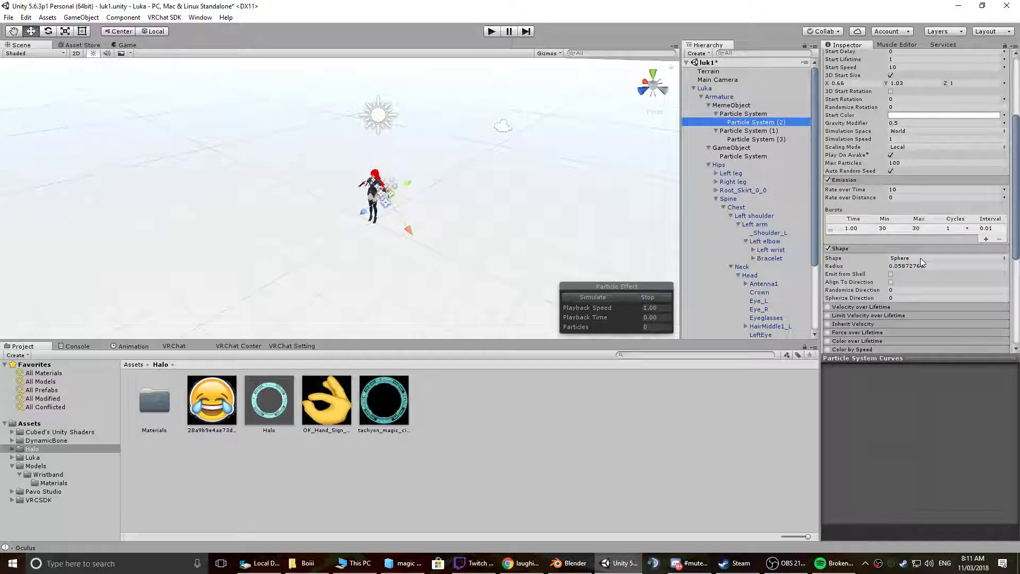
scroll(904, 264, "down", 5)
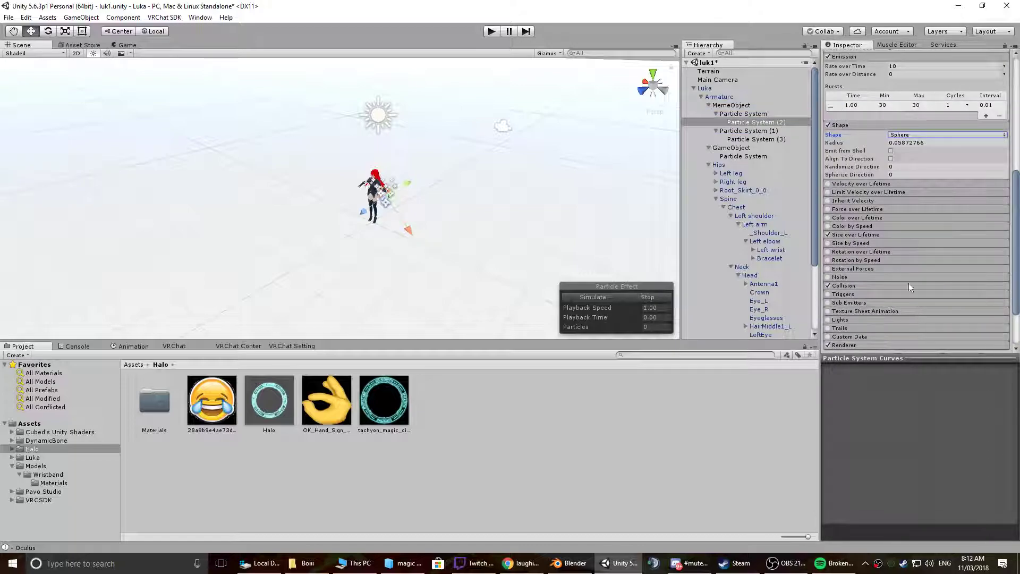
- Preview the OK-hand Particle System together with Particle System (2), stop the simulation and review their shared settings
scroll(916, 317, "down", 1)
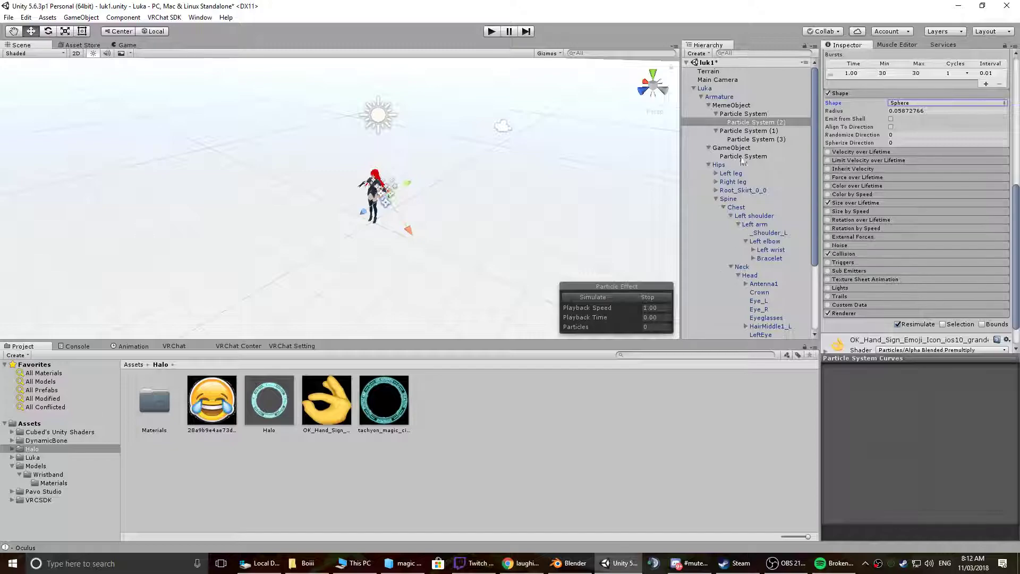
left_click(746, 114)
left_click(746, 123, "ctrl")
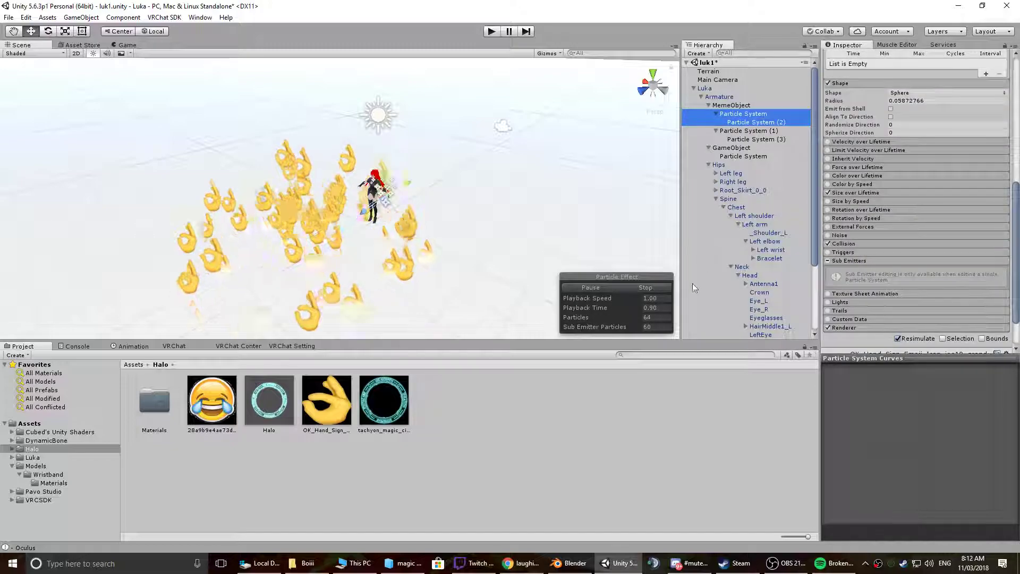
left_click(635, 290)
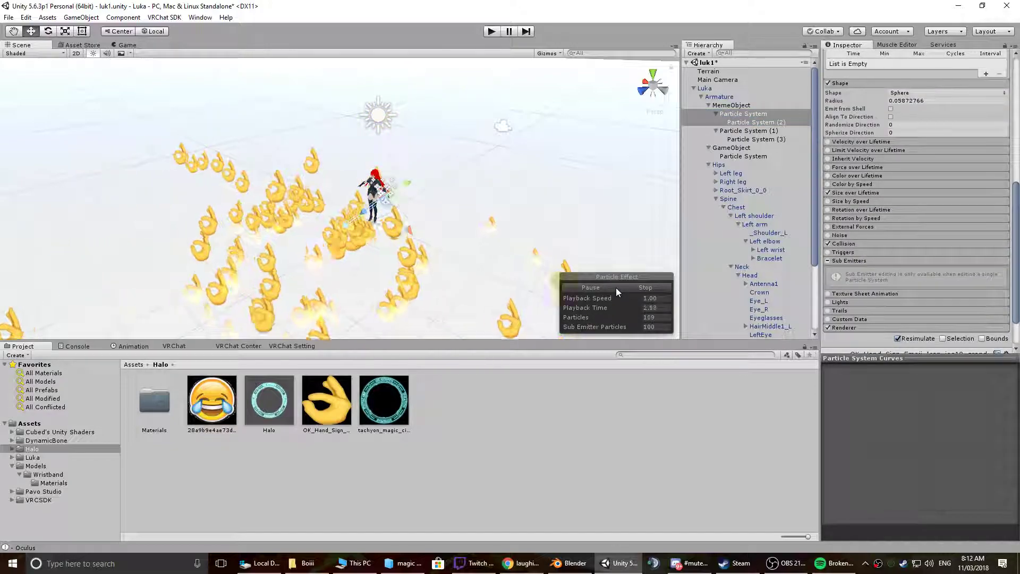
left_click(663, 288)
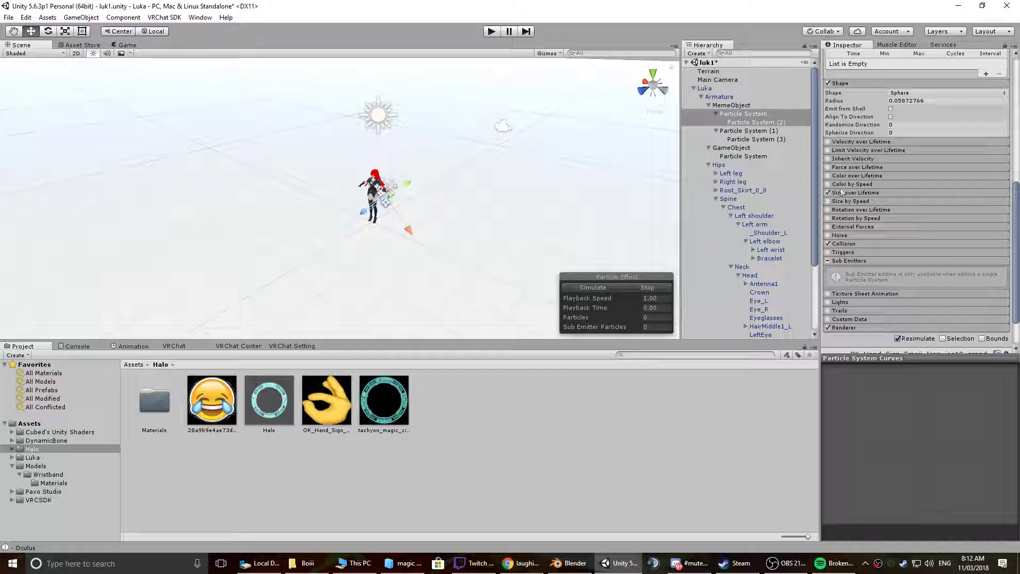
scroll(864, 196, "up", 4)
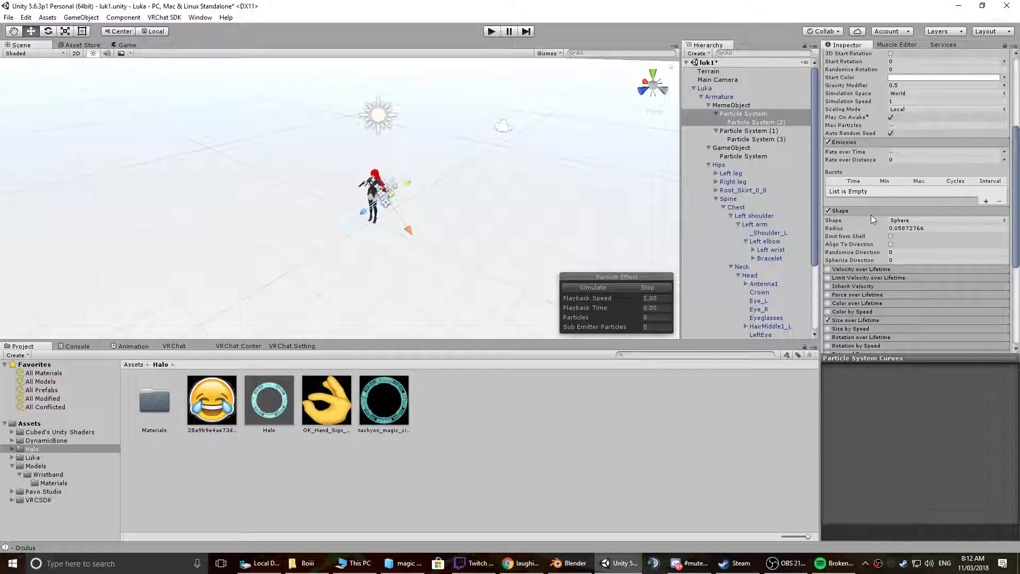
scroll(871, 218, "up", 4)
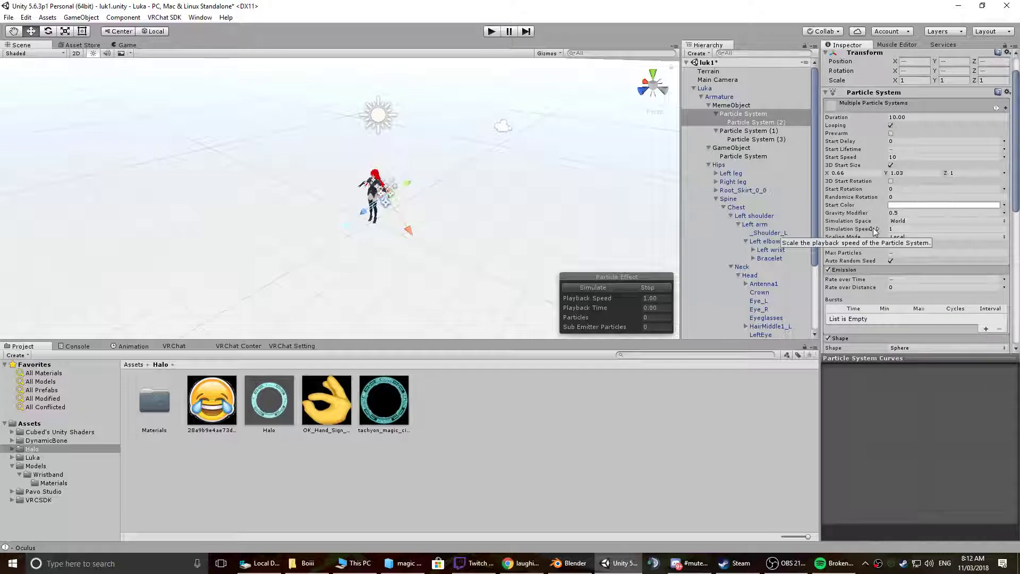
- Preview all four OK-hand and laughing-crying Particle Systems under MemeObject playing together around the avatar
left_click(743, 222)
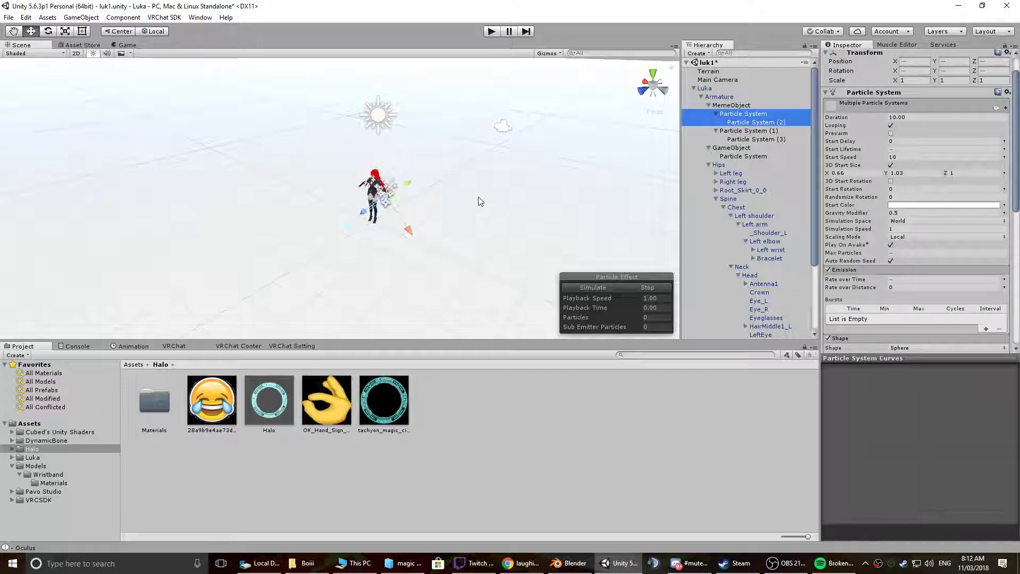
scroll(480, 200, "up", 12)
middle_click_drag(547, 192, 382, 213)
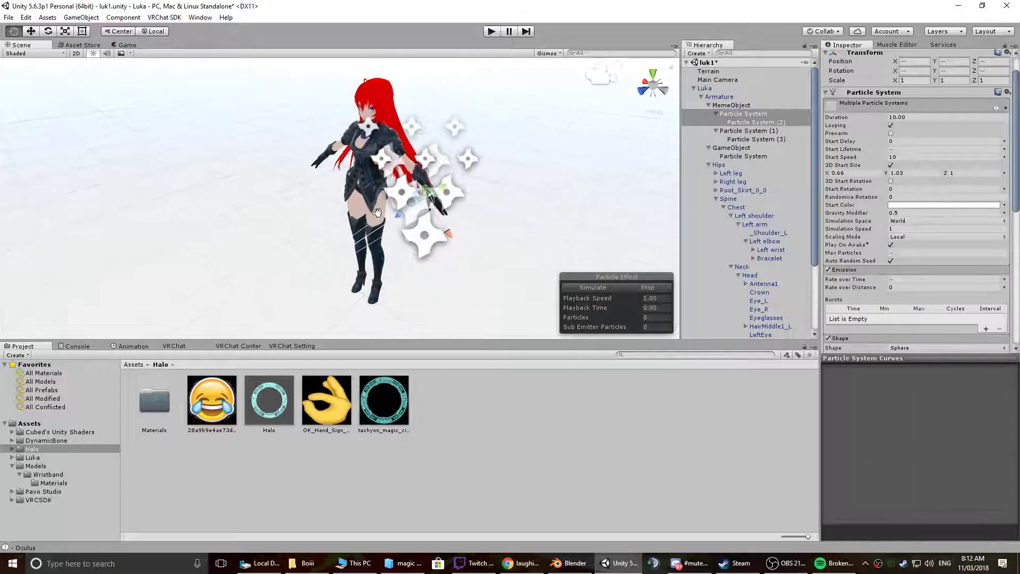
left_click(744, 114)
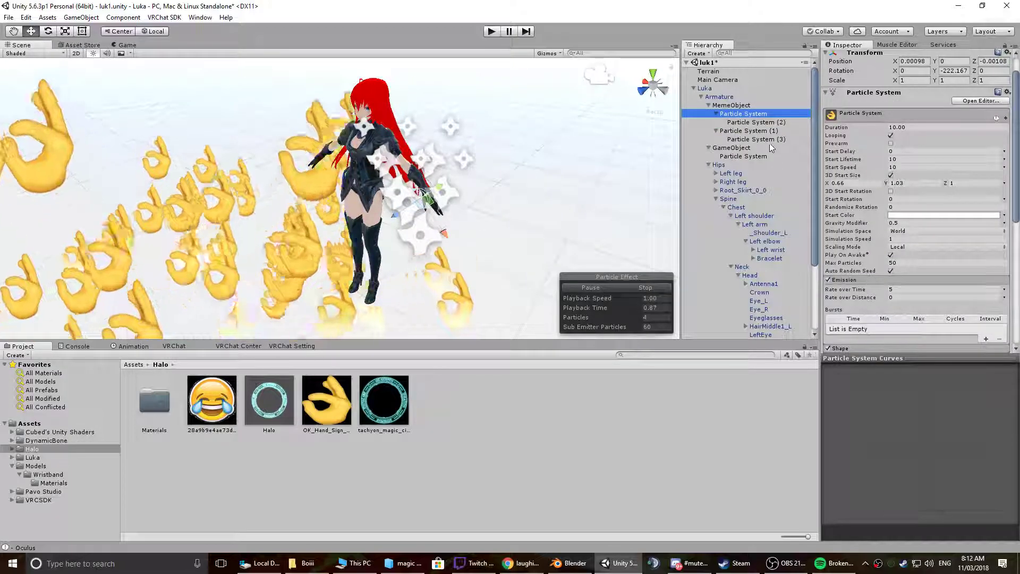
left_click(754, 139, "shift")
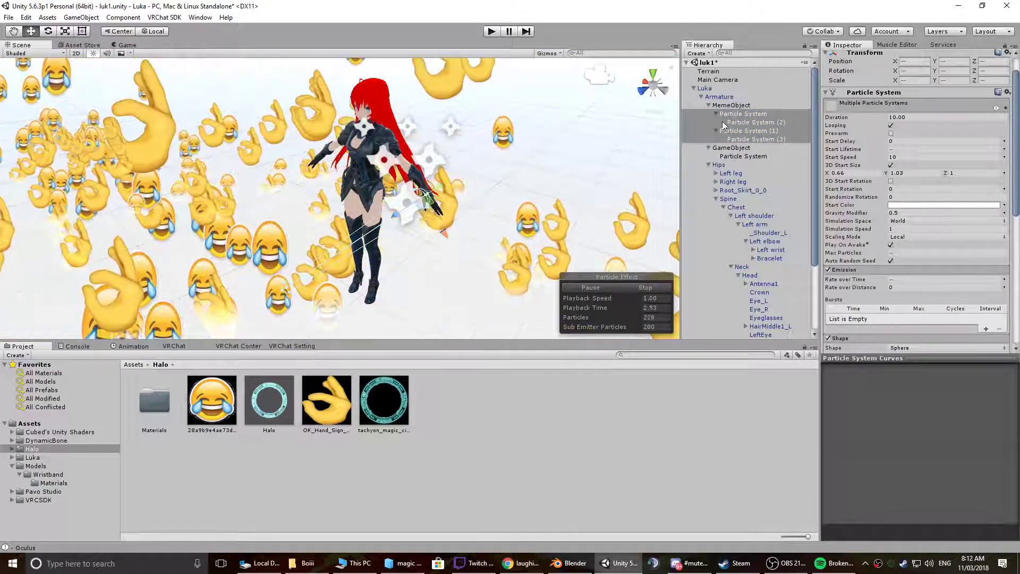
- Examine MemeObject's Rigidbody and Fixed Joint, and the Rigidbody constraints of the connected Left wrist
left_click(731, 106)
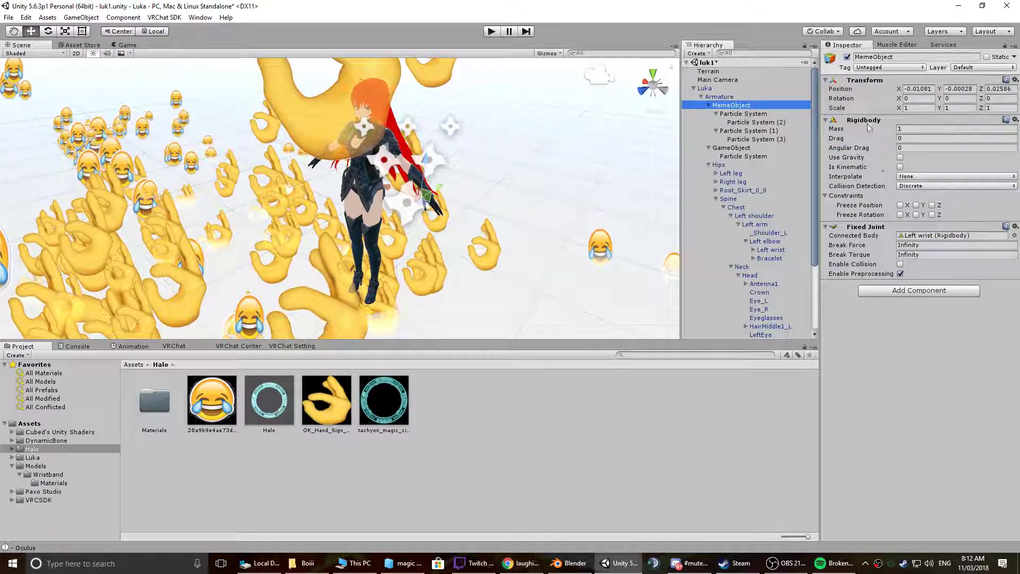
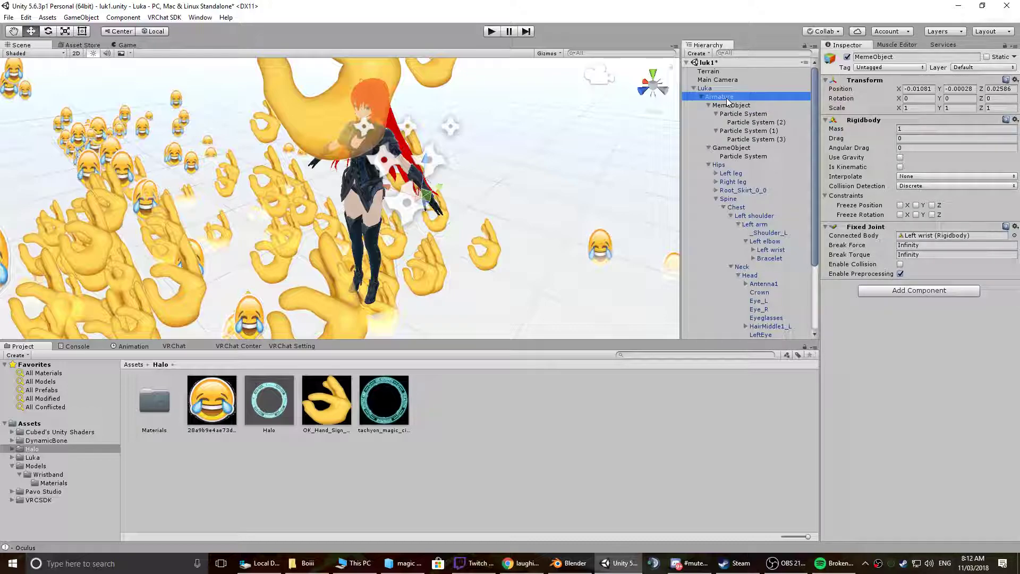
left_click(709, 106)
left_click(708, 113)
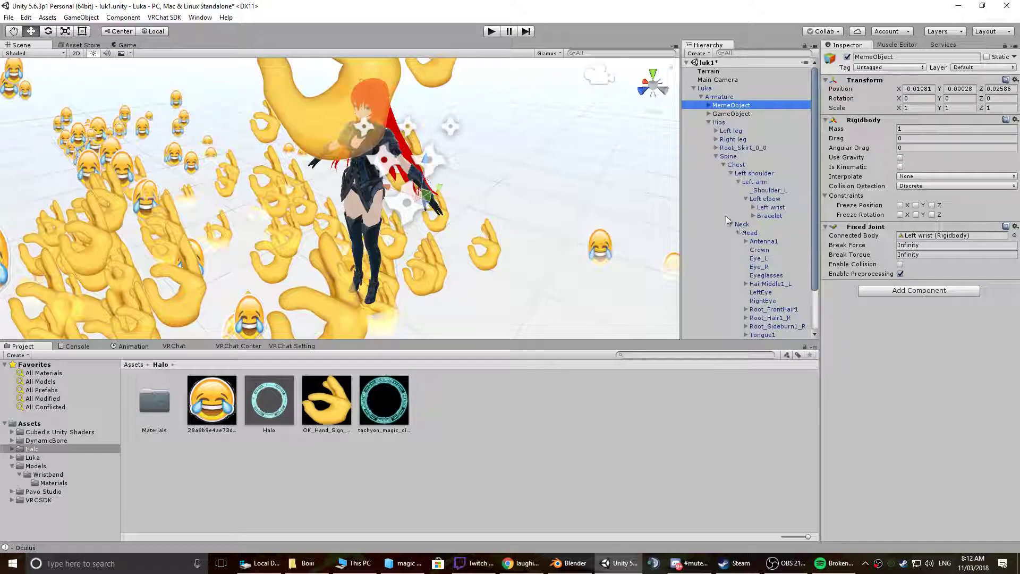
double_click(769, 207)
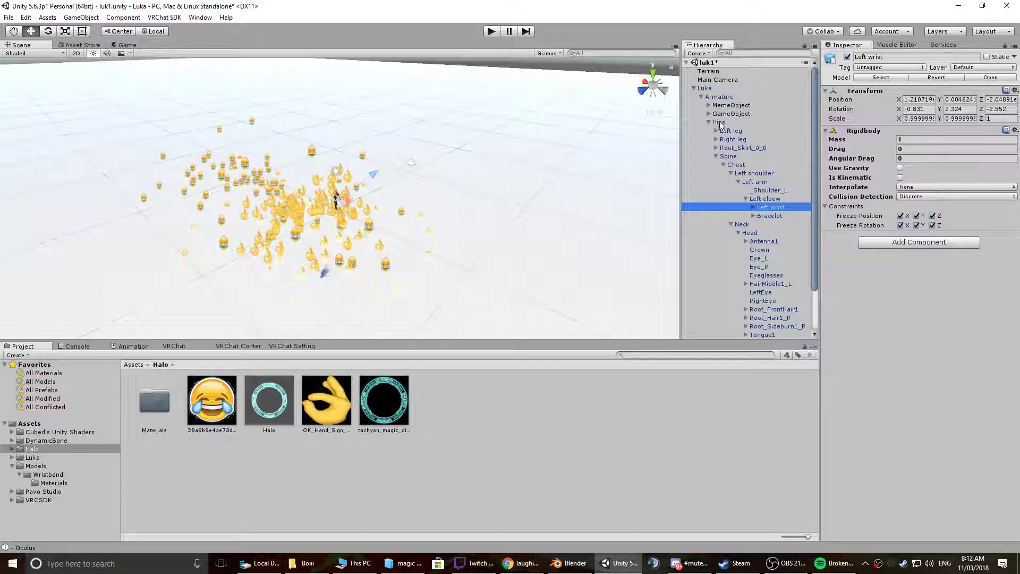
left_click(731, 105)
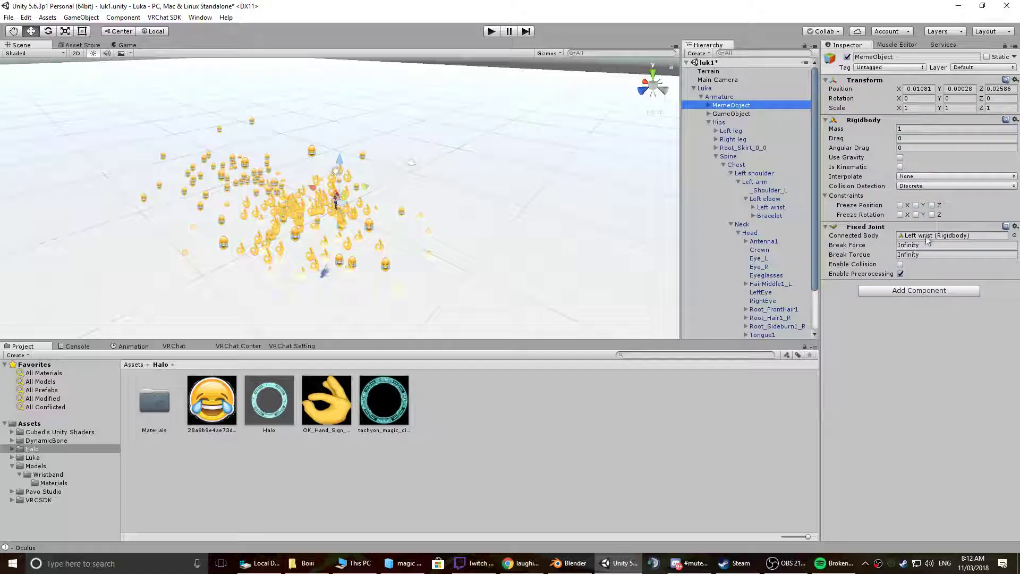
left_click(916, 236)
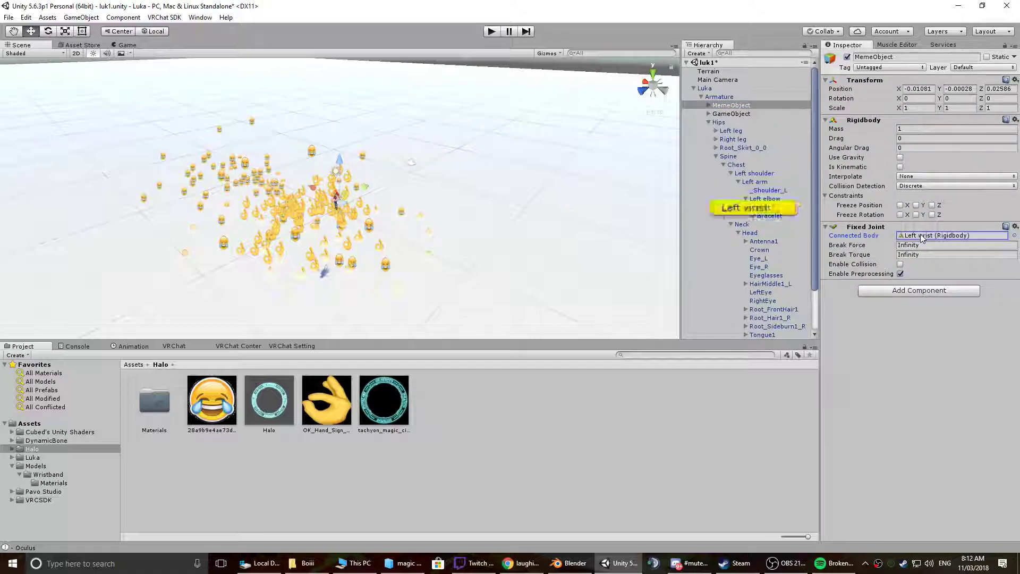
double_click(917, 236)
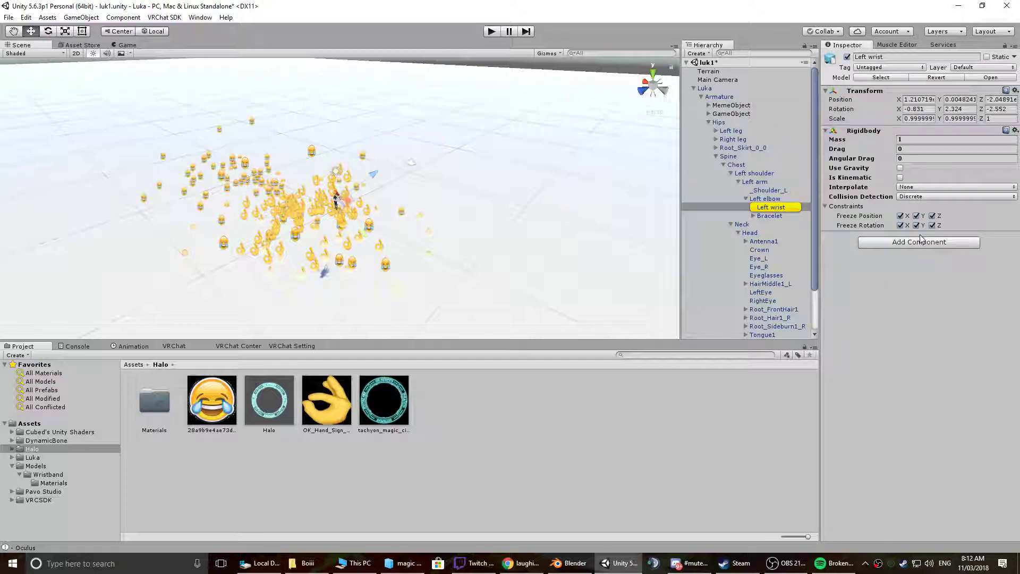
left_click(725, 131)
left_click(731, 106)
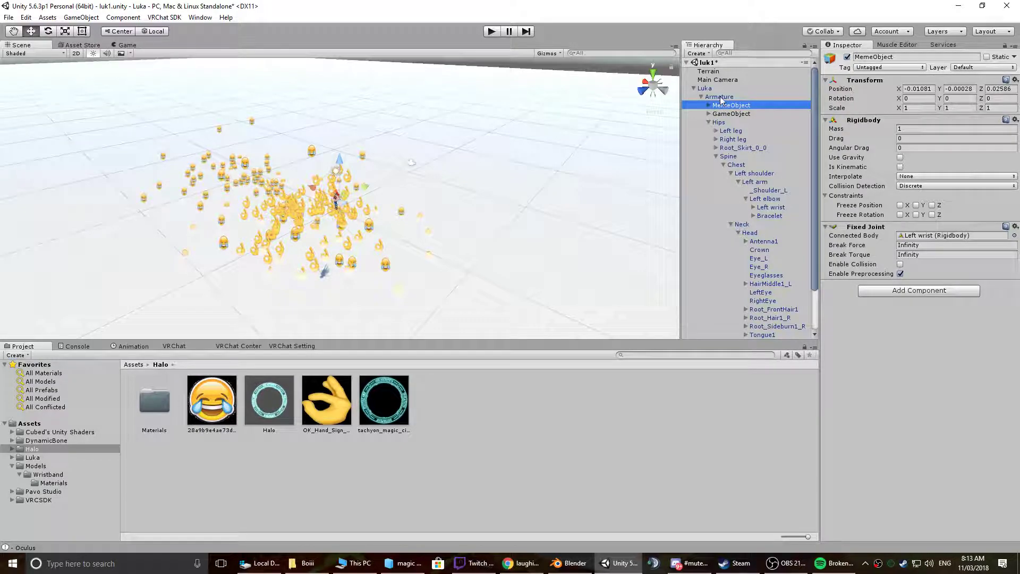
- Move MemeObject below Hips within Armature and return it to the first position above GameObject
left_click(710, 122)
left_click_drag(726, 109, 727, 129)
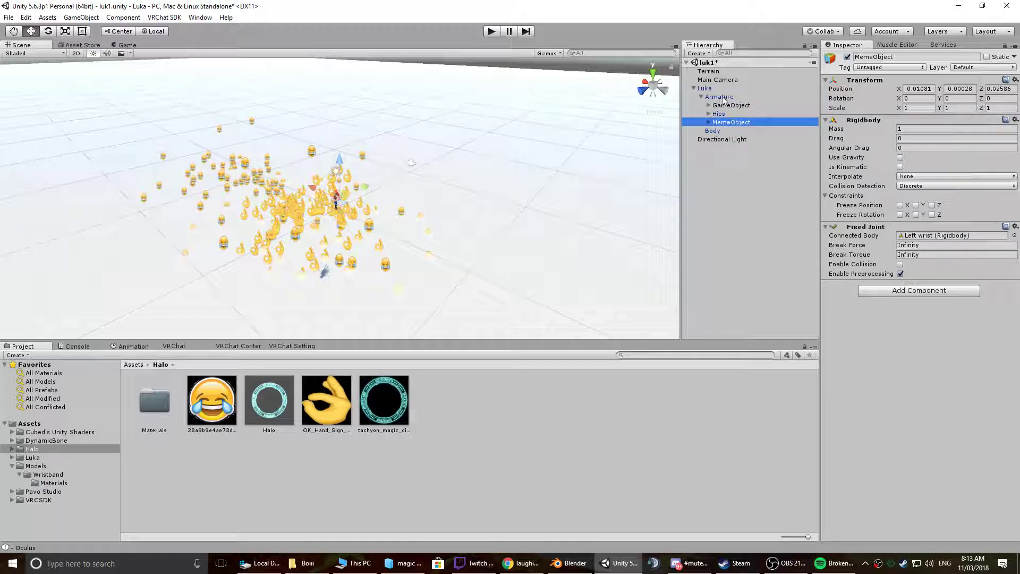
left_click_drag(725, 123, 723, 106)
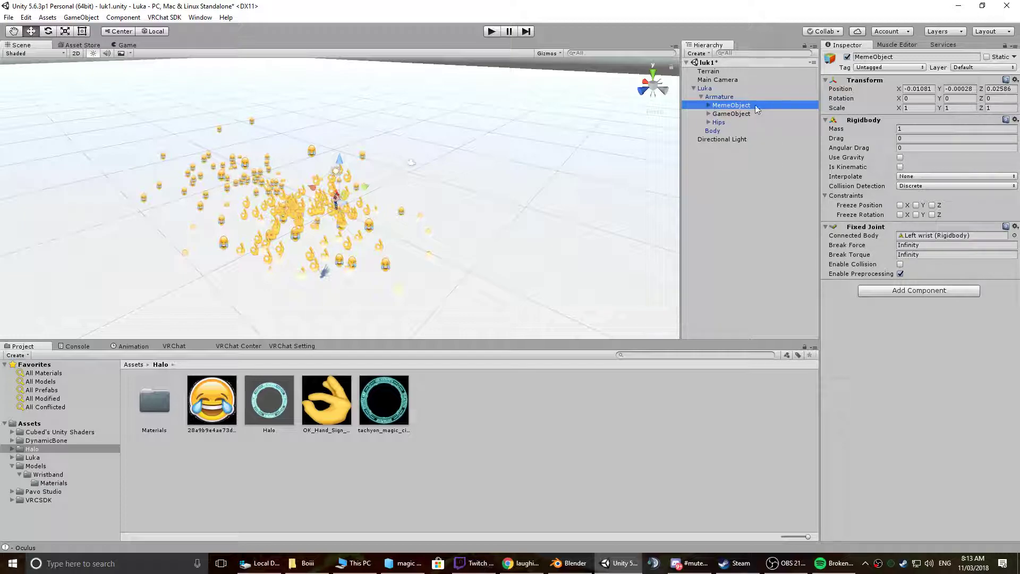
- Duplicate the Luka avatar, and deactivate the original Luka and the Terrain
left_click(702, 88)
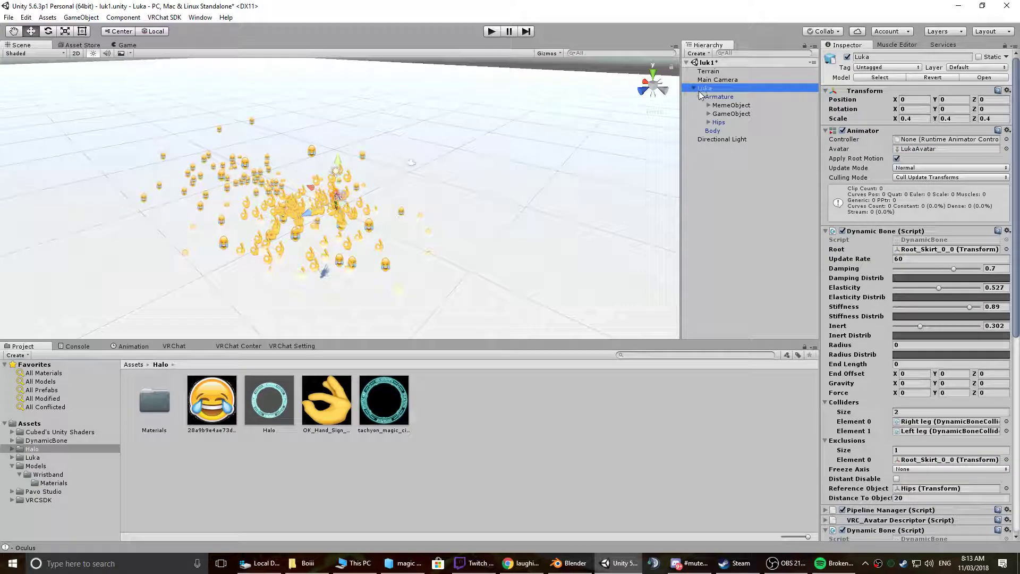
left_click(694, 88)
left_click(713, 110)
left_click(706, 88)
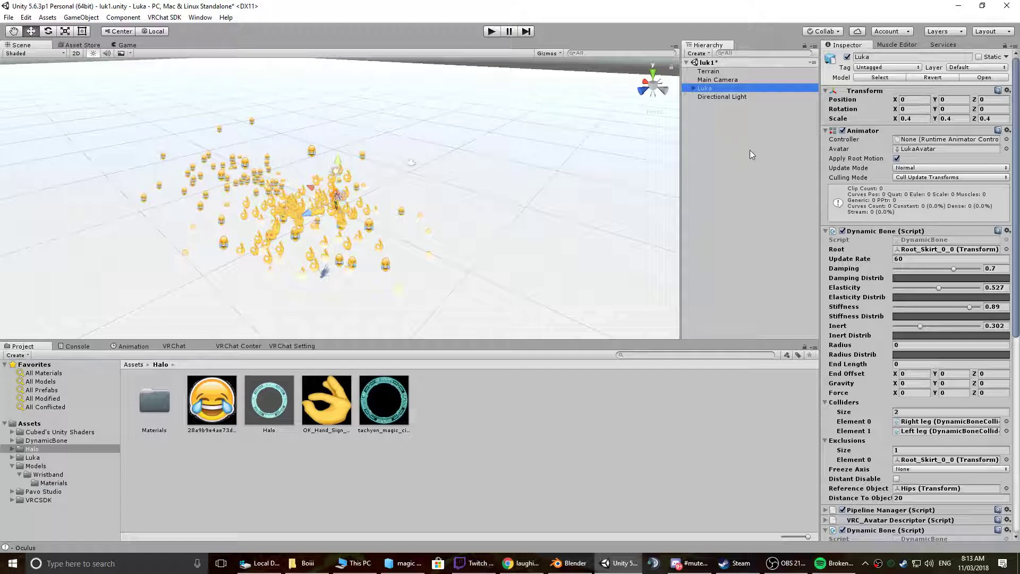
key("ctrl+d")
left_click(713, 92)
left_click(847, 57)
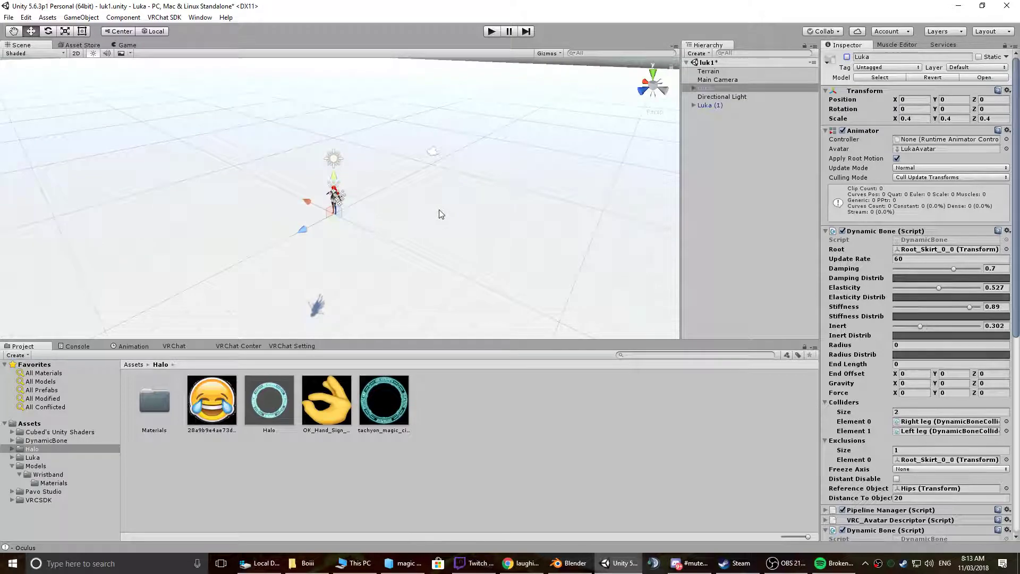
left_click(709, 71)
left_click(847, 57)
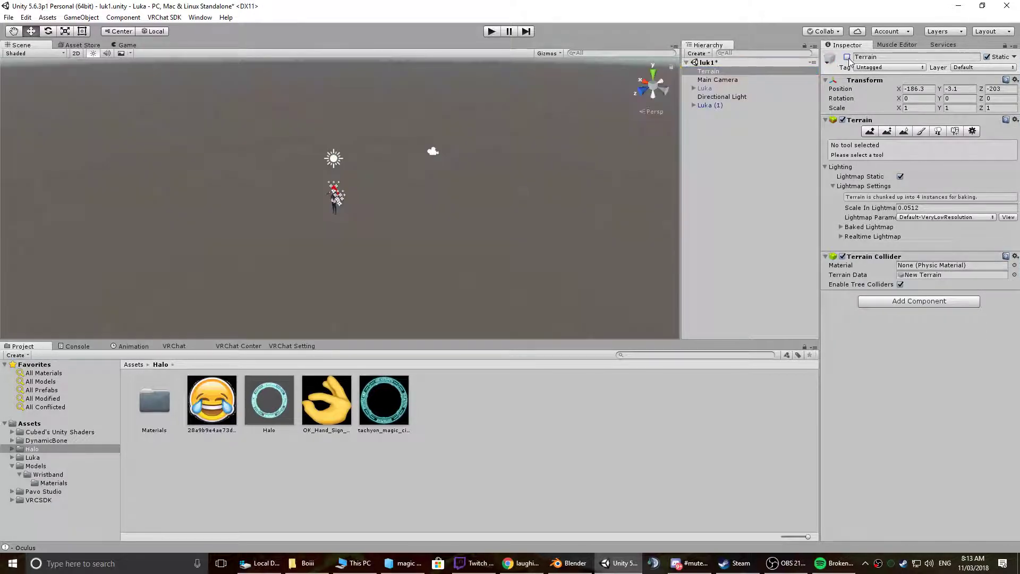
- Deactivate the MemeObject inside the Armature of the duplicate avatar Luka (1)
double_click(710, 105)
scroll(325, 214, "up", 6)
left_click_drag(326, 214, 369, 242, "alt")
scroll(370, 242, "up", 8)
middle_click_drag(370, 243, 502, 213)
left_click(693, 105)
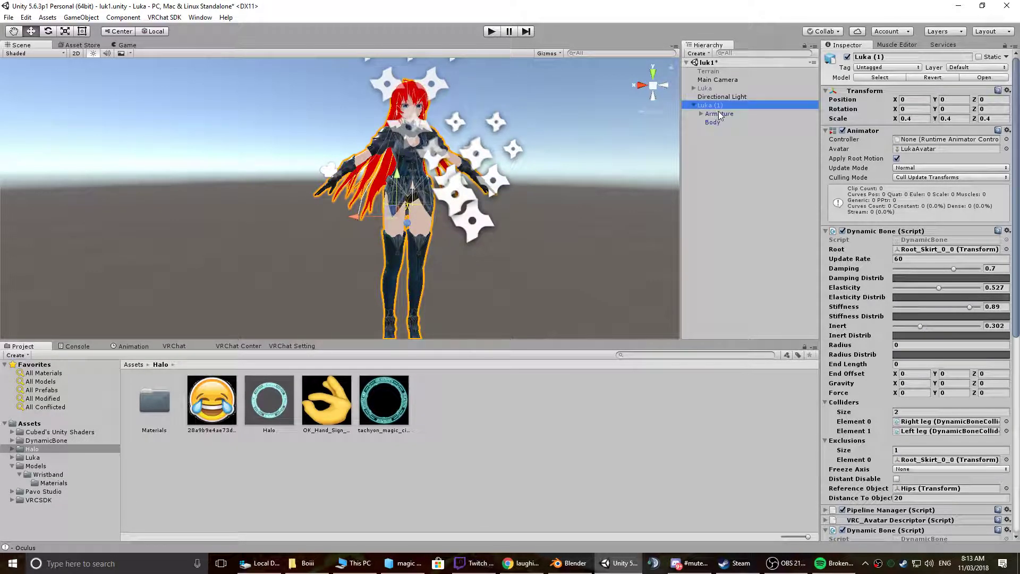
left_click(701, 114)
left_click(731, 122)
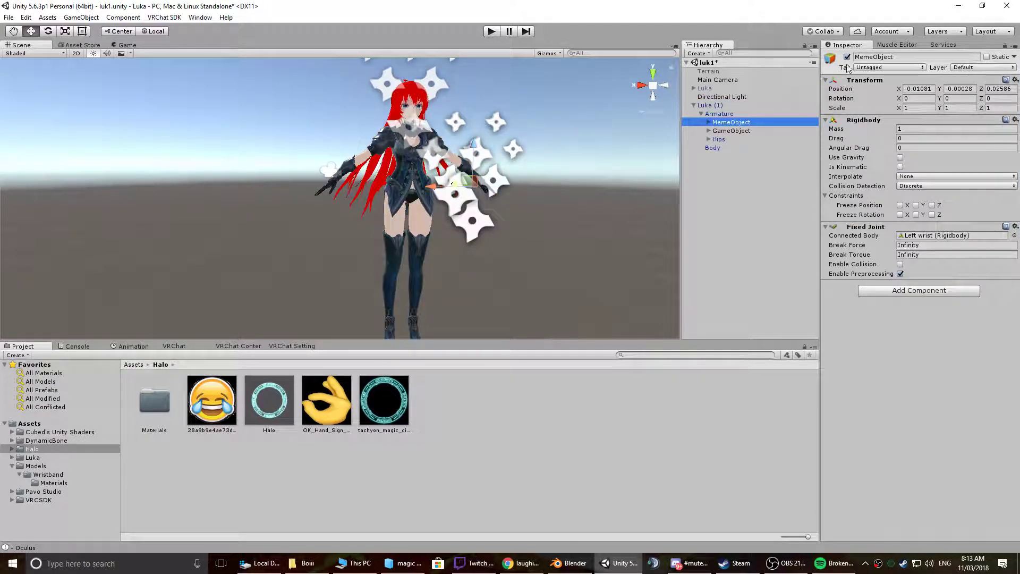
left_click(847, 57)
- Deactivate the MemeObject inside the original Luka's Armature as well
left_click(694, 88)
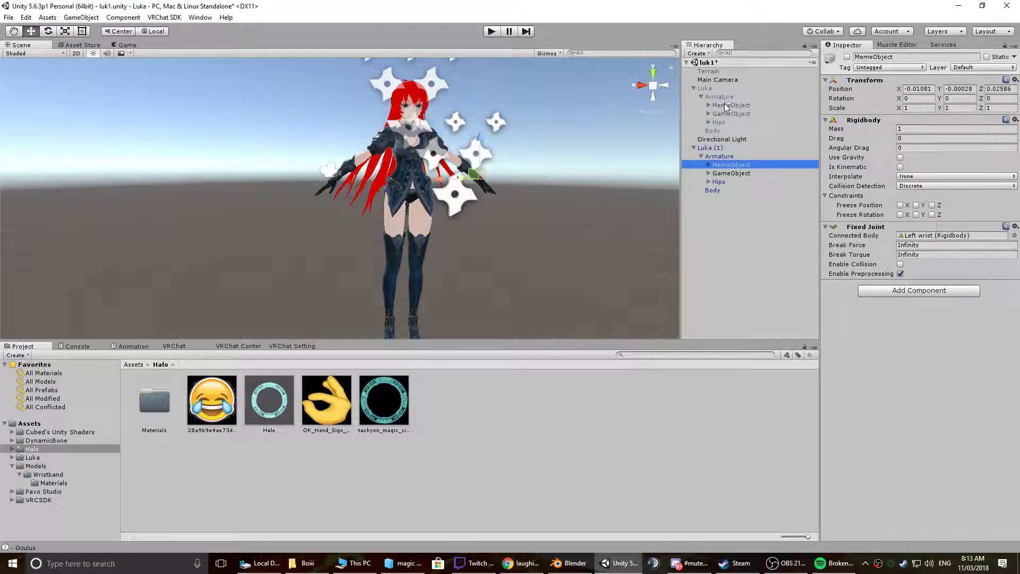
left_click(731, 105)
left_click(847, 57)
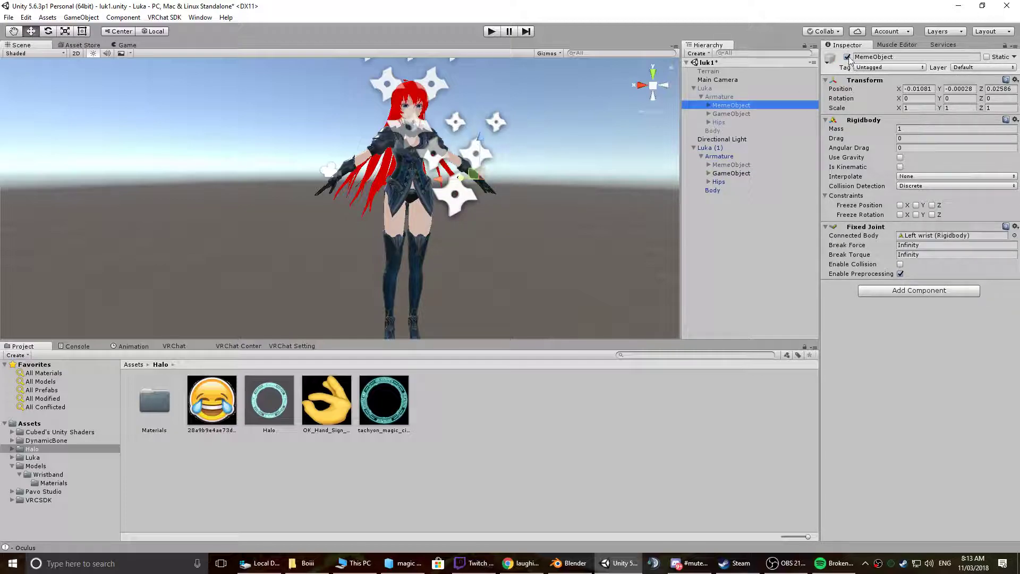
left_click(694, 88)
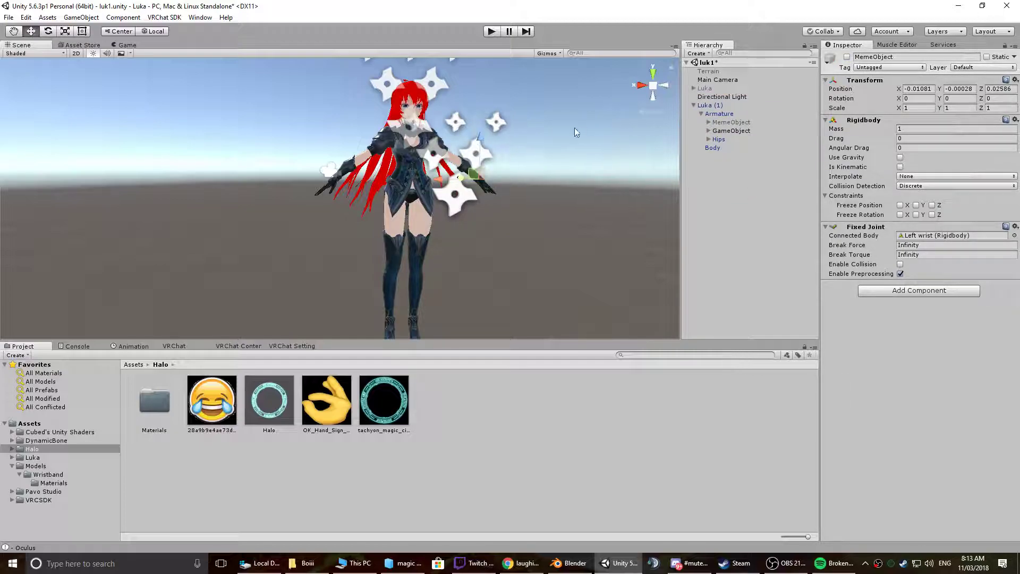
- Create a new animation clip for Luka (1) and save it as Meme
double_click(714, 106)
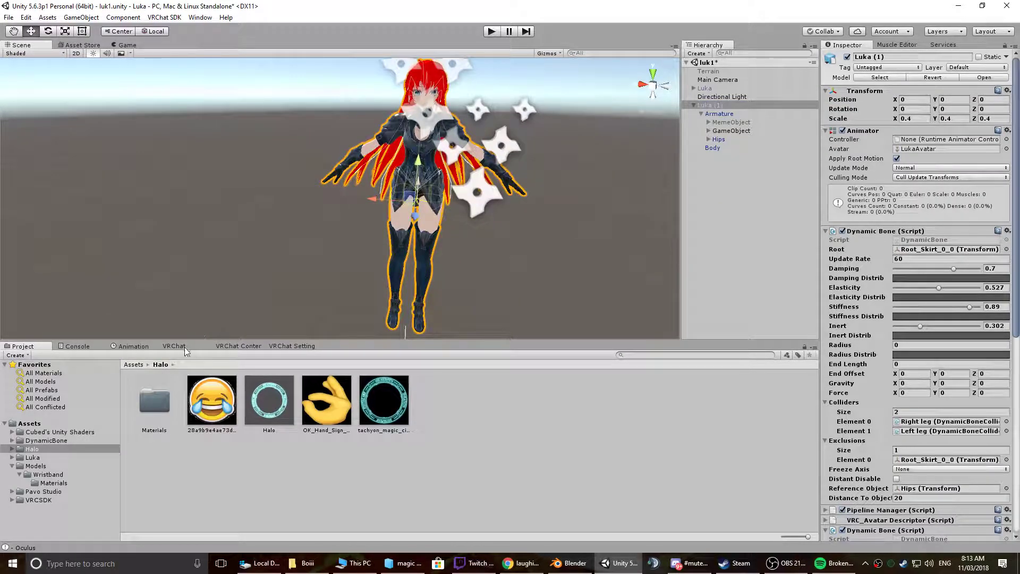
left_click(187, 346)
left_click(142, 348)
left_click(513, 462)
left_click(282, 417)
left_click_drag(288, 418, 246, 417)
left_click(366, 210)
double_click(348, 280)
type("Meme")
key("Return")
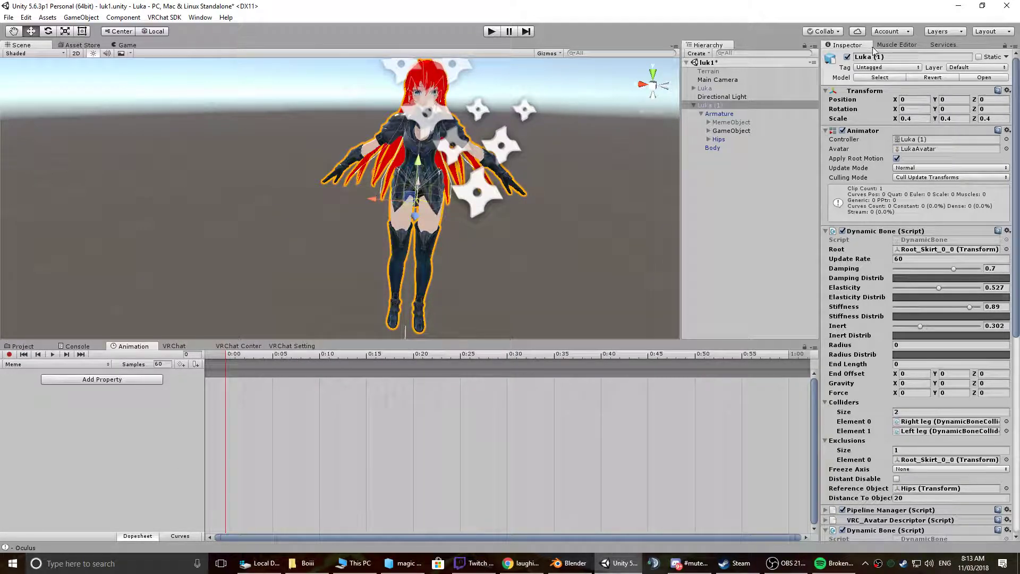
- Add MemeObject's Is Active property to the Meme clip and enable it at frame 0:00
left_click(111, 380)
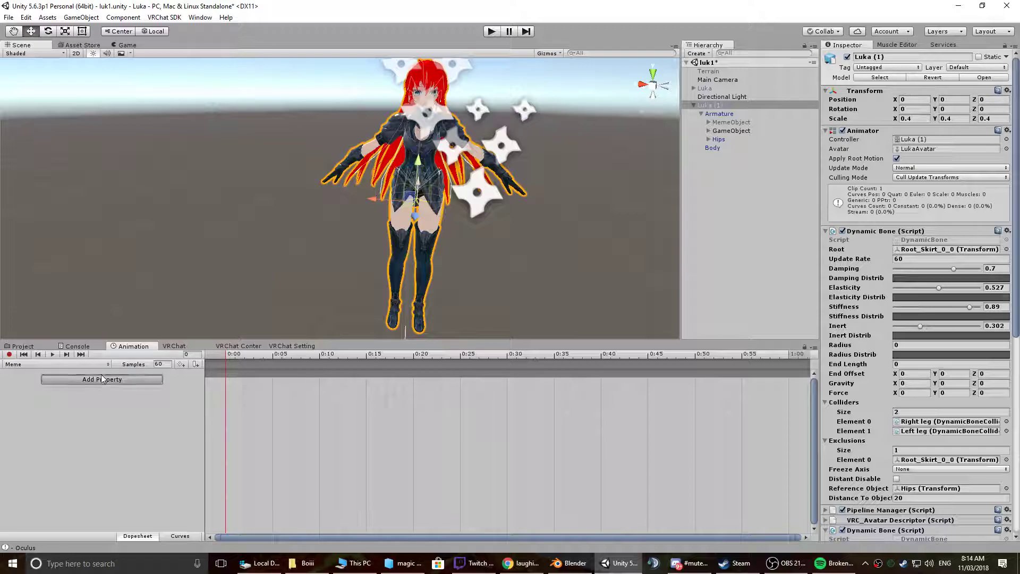
left_click(168, 421)
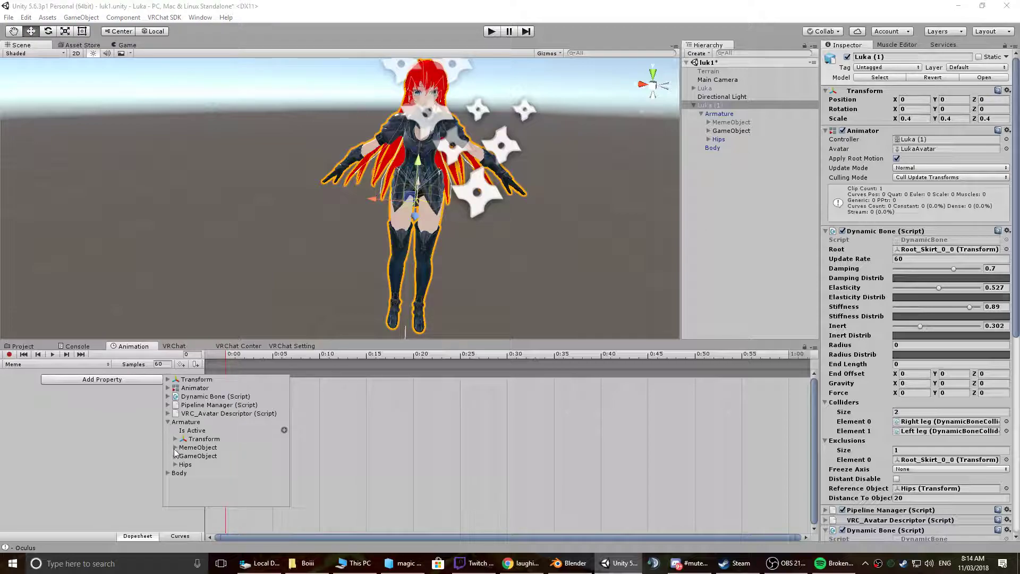
left_click(175, 447)
left_click(276, 456)
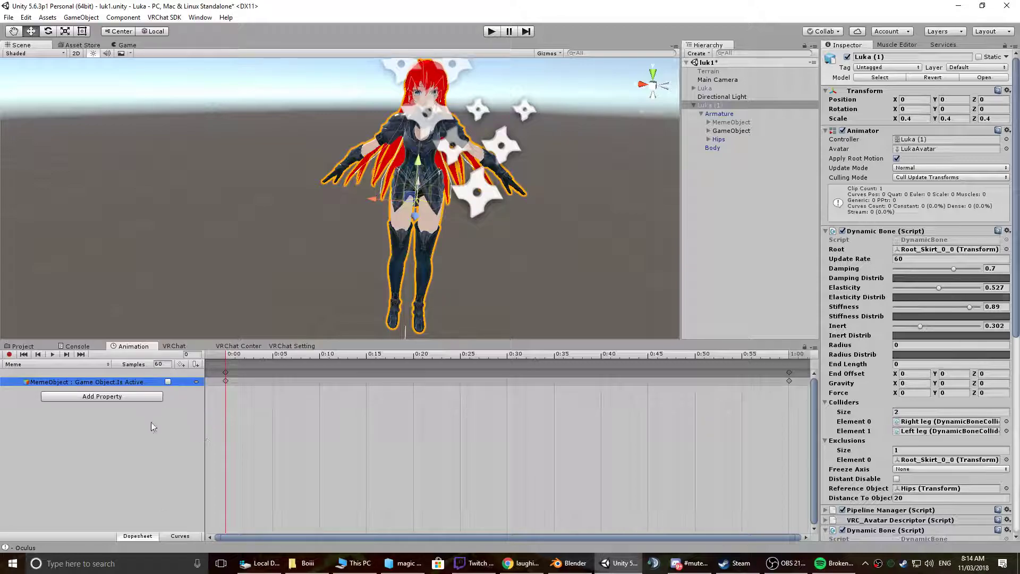
left_click(167, 384)
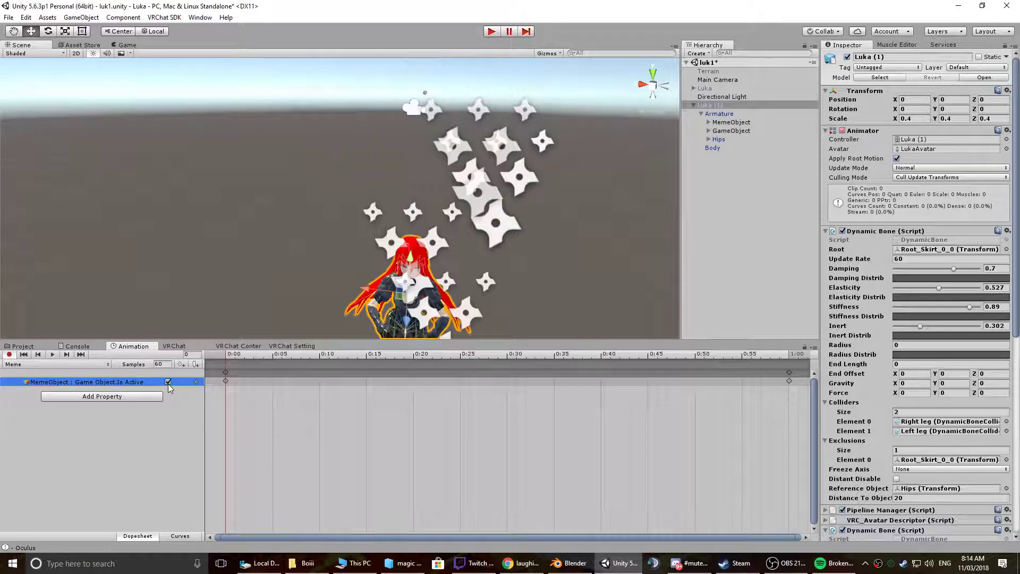
- Delete the Meme clip's end keyframe at 1:00, keeping only the one at 0:00
left_click(790, 372)
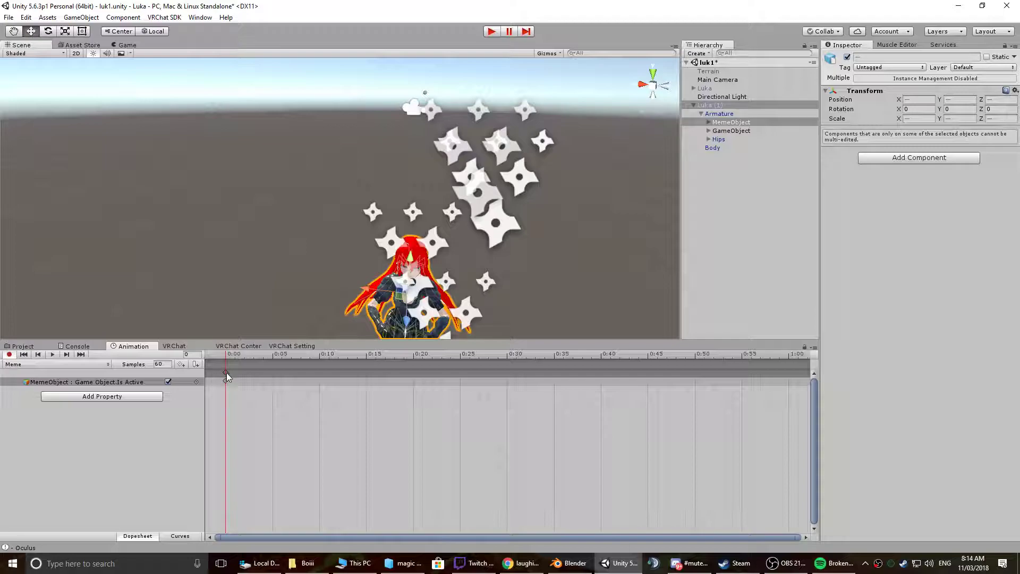
middle_click_drag(394, 314, 365, 208)
scroll(384, 213, "up", 5)
scroll(384, 214, "down", 3)
scroll(294, 213, "up", 3)
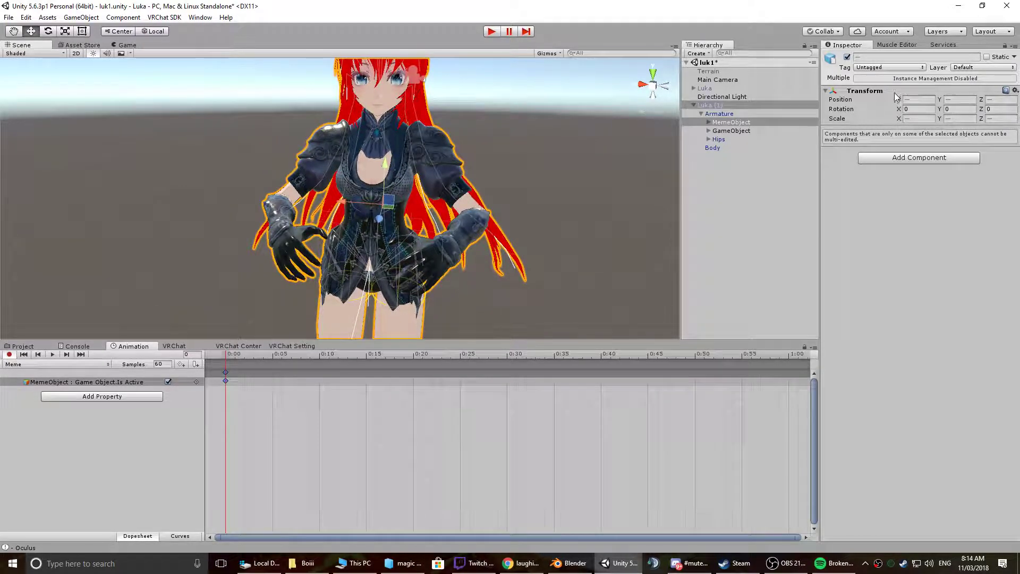
- Open the Muscle Editor and add all right-finger and left-finger muscles to the Meme clip
left_click(901, 46)
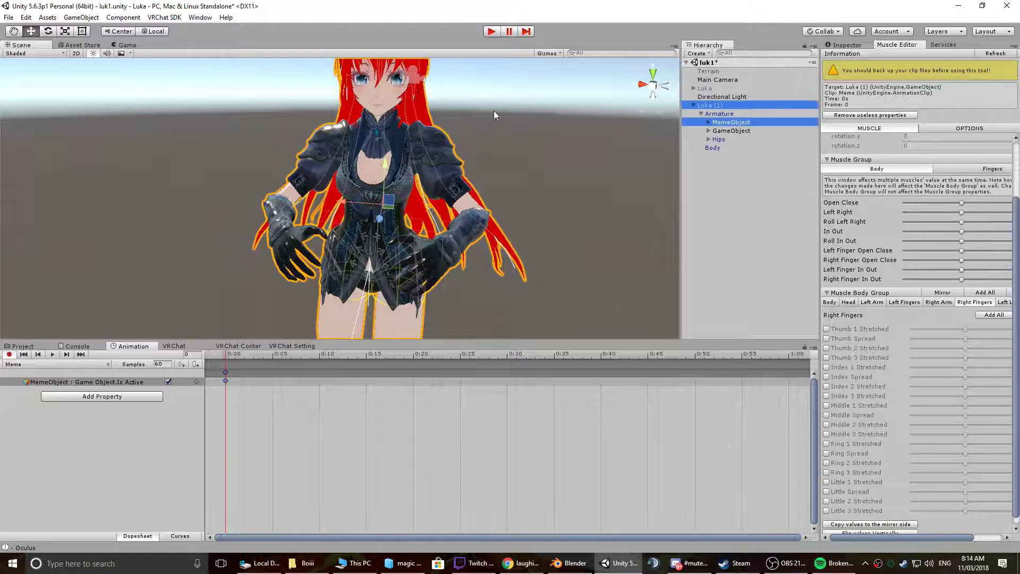
left_click(200, 18)
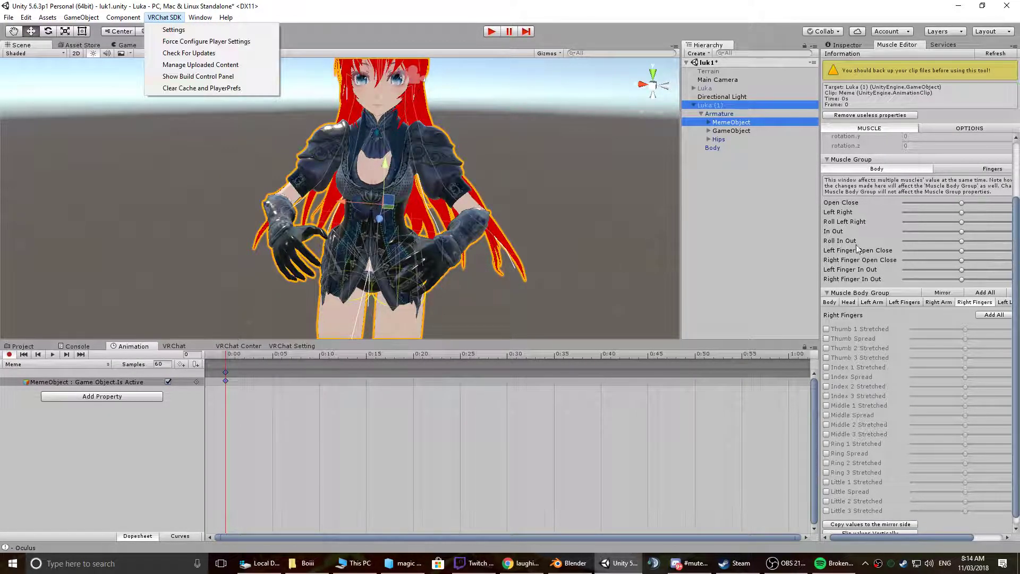
left_click(750, 257)
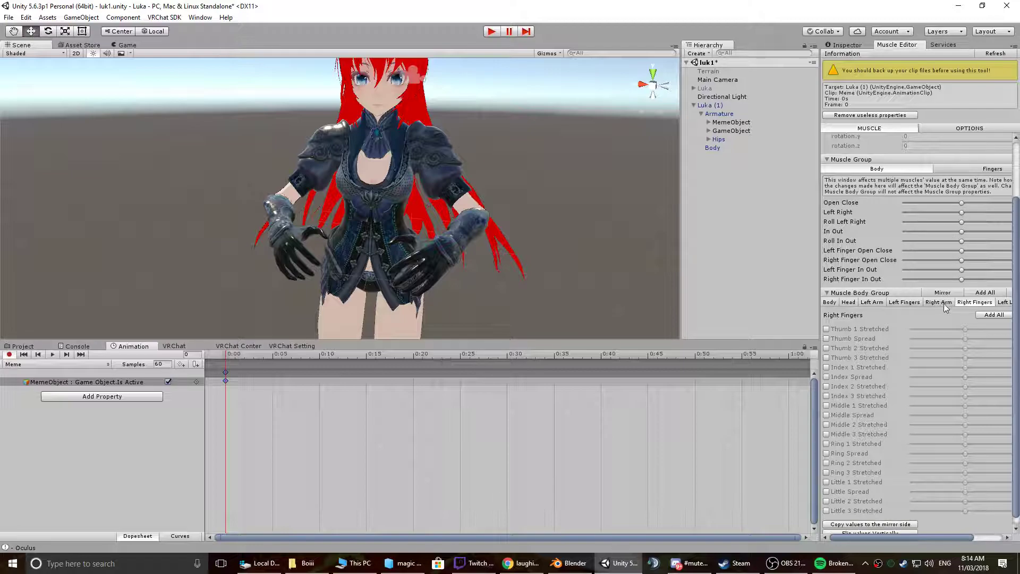
left_click(990, 315)
left_click(906, 301)
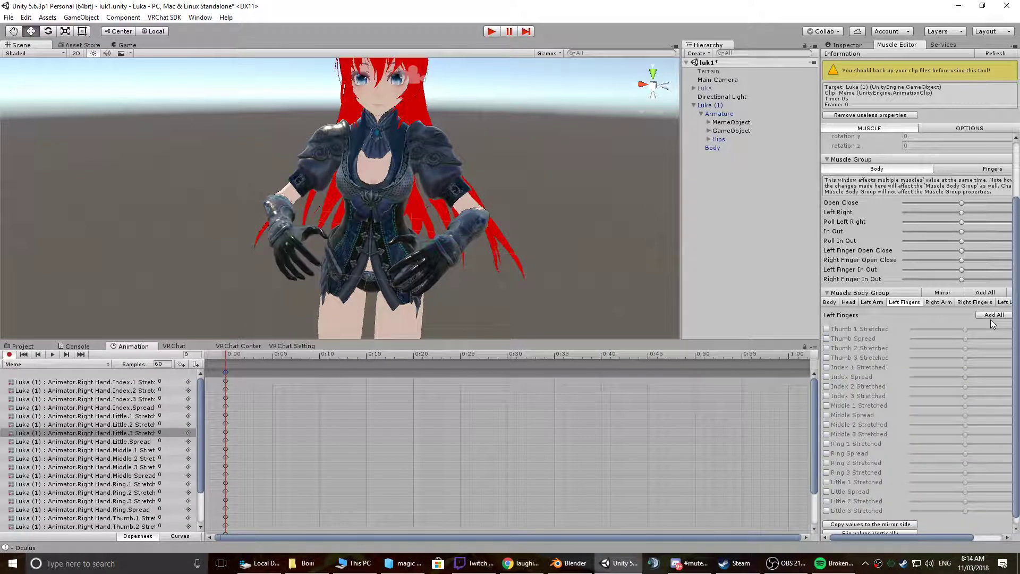
left_click(989, 315)
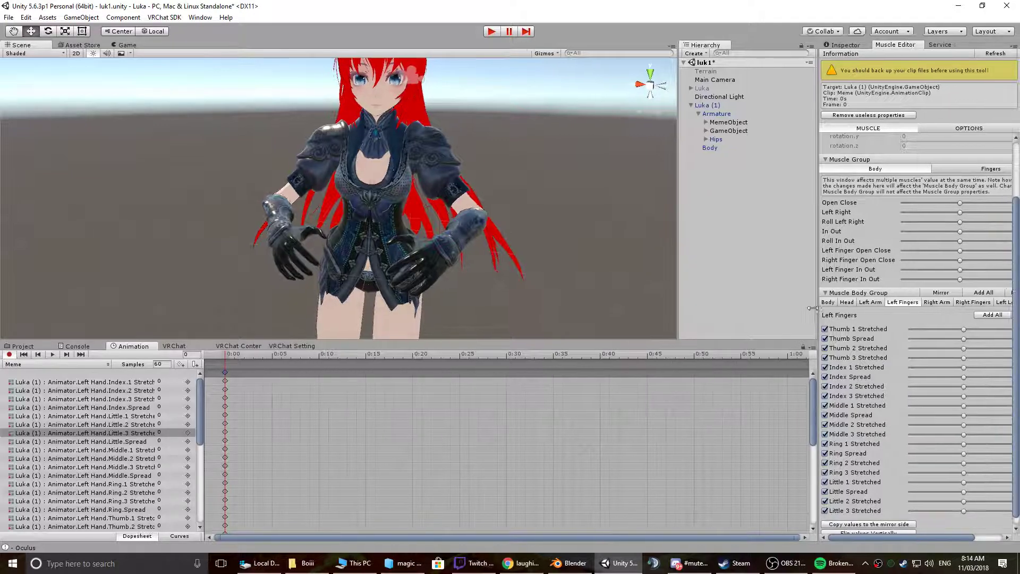
- Disable the Thumb, Index, Middle, Ring and Little Spread muscles of the right fingers
left_click(929, 302)
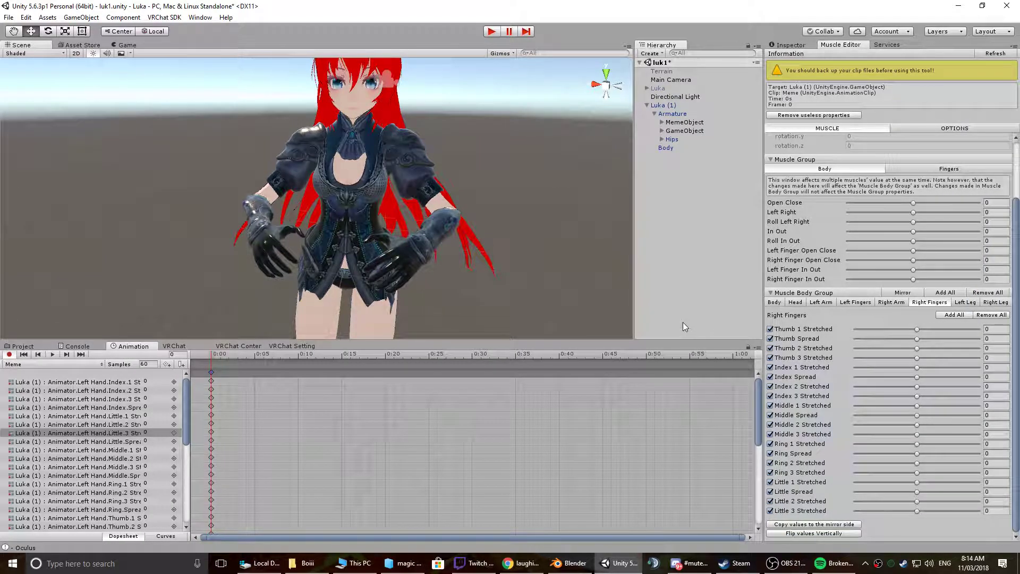
scroll(425, 273, "up", 5)
left_click_drag(425, 273, 330, 226, "alt")
scroll(116, 469, "down", 10)
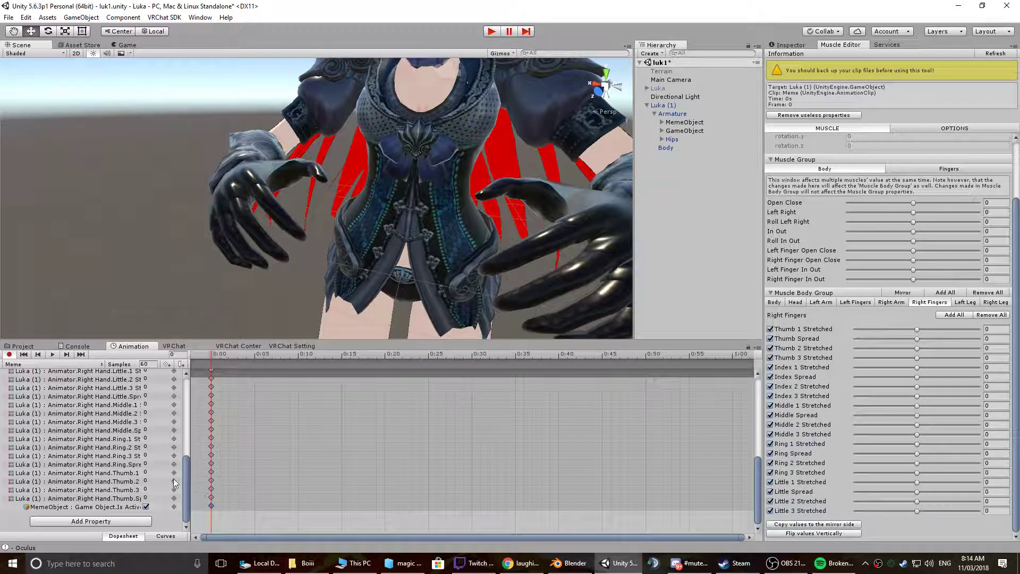
scroll(178, 481, "up", 10)
middle_click_drag(455, 204, 430, 193)
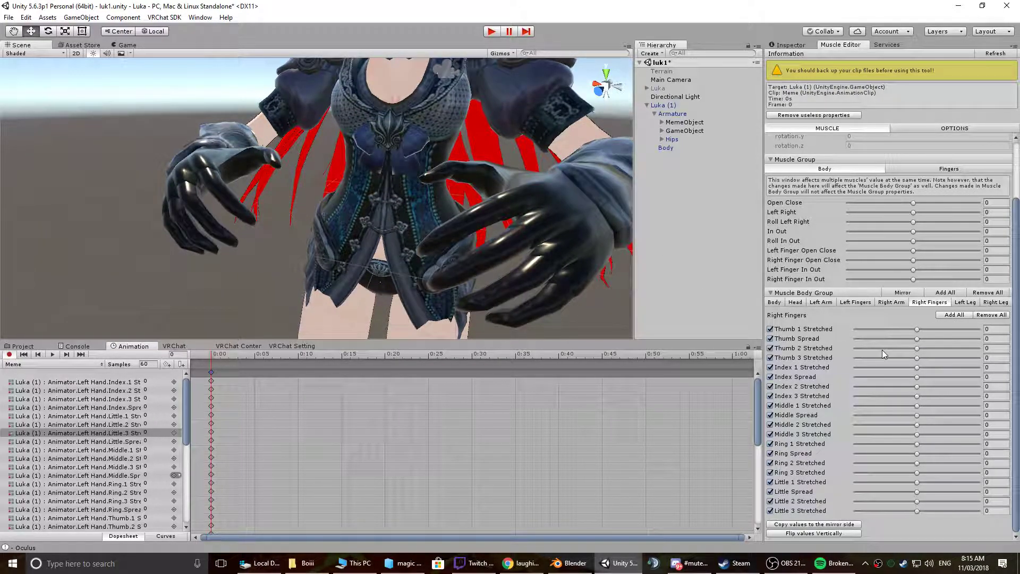
left_click(770, 339)
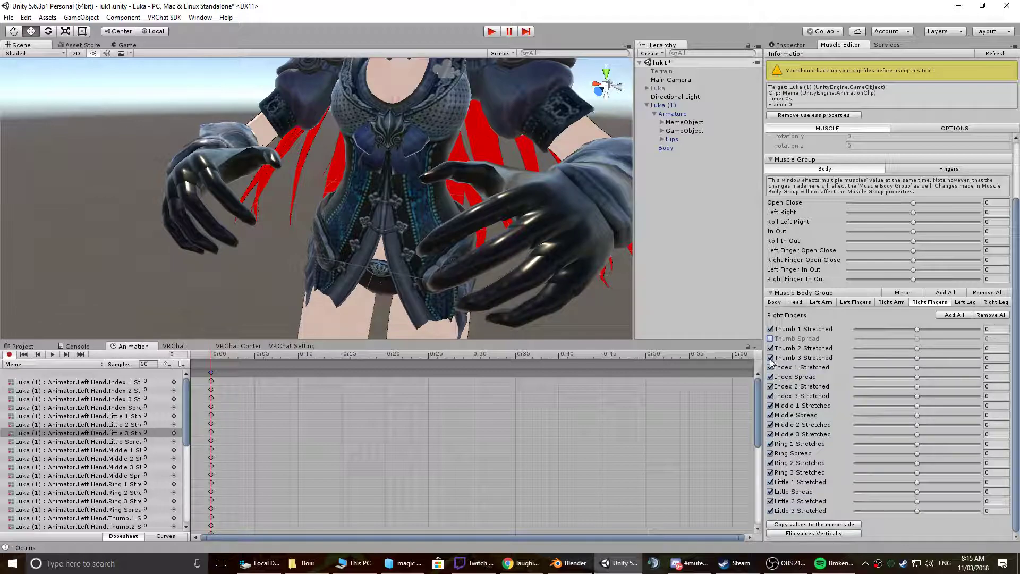
left_click(771, 376)
left_click(771, 415)
left_click(771, 453)
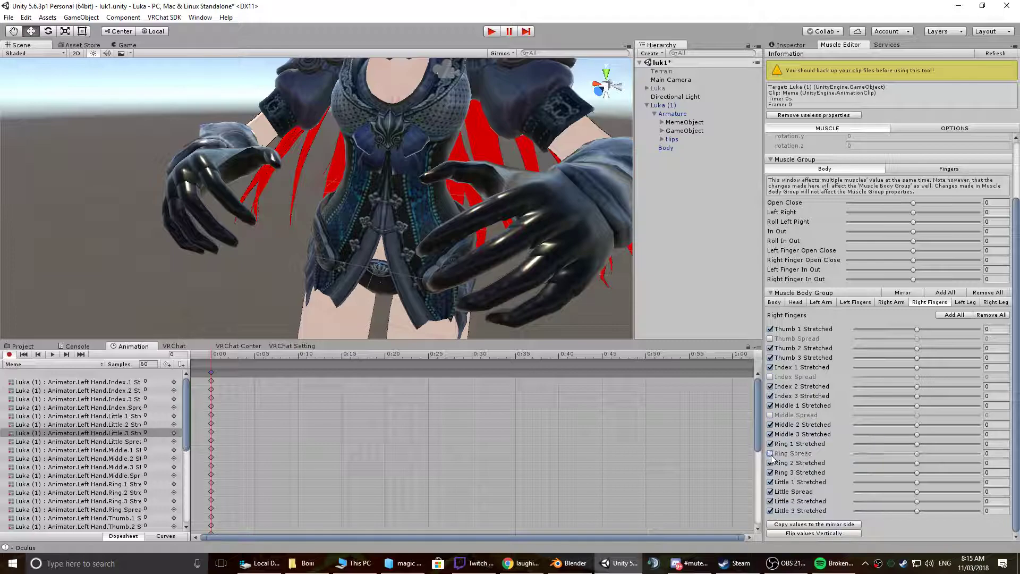
left_click(771, 491)
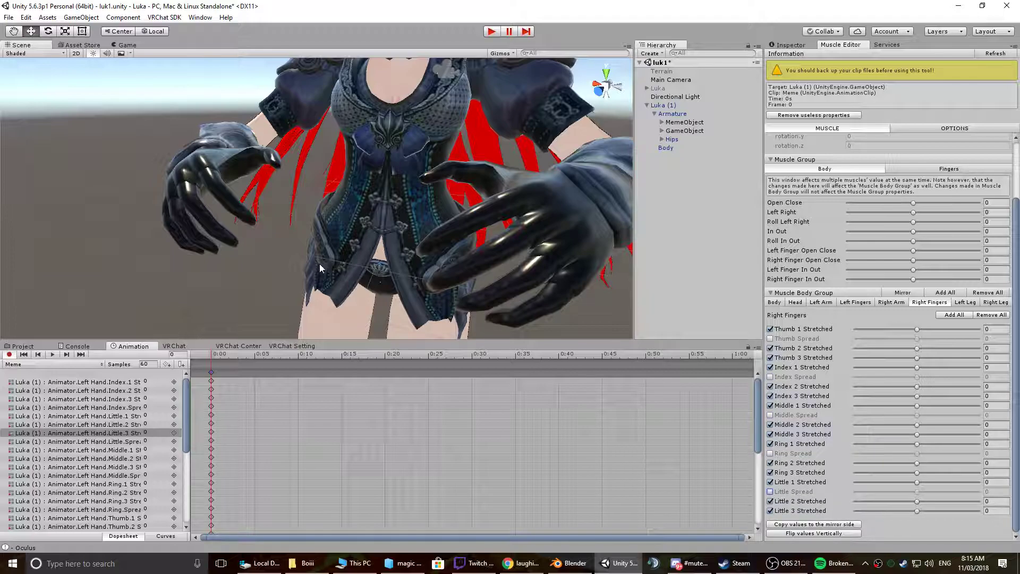
- Set all Stretched muscles of the right thumb, index, middle, ring and little fingers to 1
left_click_drag(923, 511, 979, 510)
left_click(979, 501)
left_click(978, 482)
left_click(979, 473)
left_click(979, 463)
left_click(979, 444)
left_click(978, 434)
left_click(979, 425)
left_click(979, 406)
left_click(979, 396)
left_click(979, 386)
left_click(979, 367)
left_click(978, 358)
left_click(978, 348)
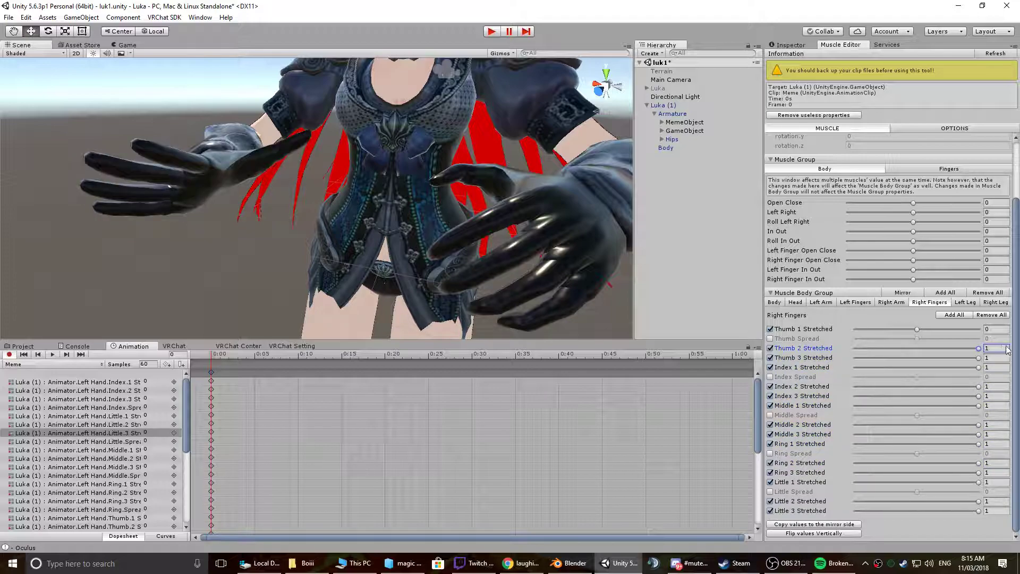
left_click(978, 329)
- Re-enable the right Thumb Spread muscle and set it to 1, with Thumb 1 Stretched at -1
left_click_drag(228, 174, 437, 228, "alt")
right_click_drag(438, 228, 480, 231, "alt")
mouse_move(481, 231)
left_mouse_down("alt")
mouse_move(422, 201)
mouse_move(410, 230)
mouse_move(488, 244)
left_mouse_up("alt")
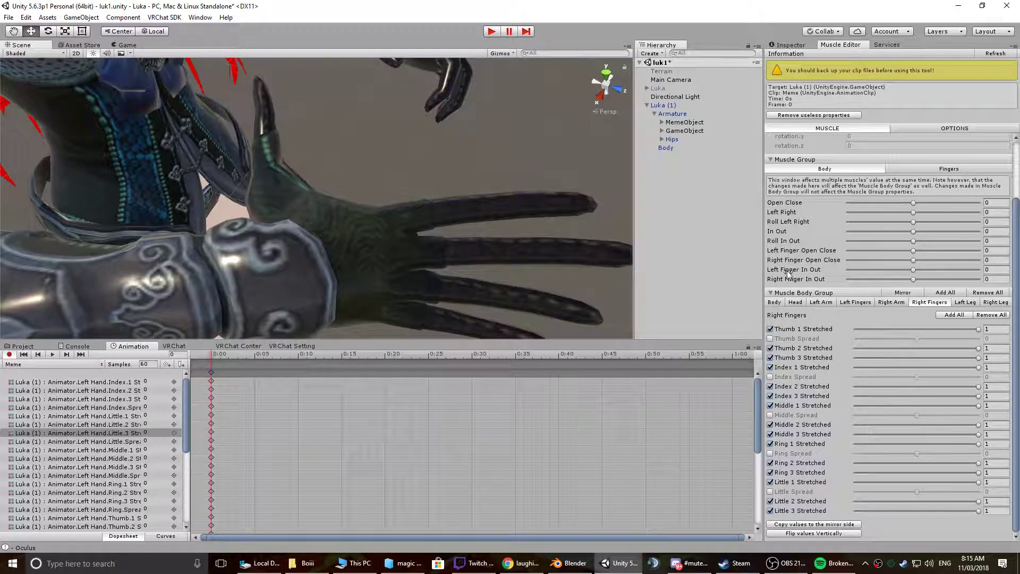
left_click(770, 339)
left_click_drag(915, 337, 834, 338)
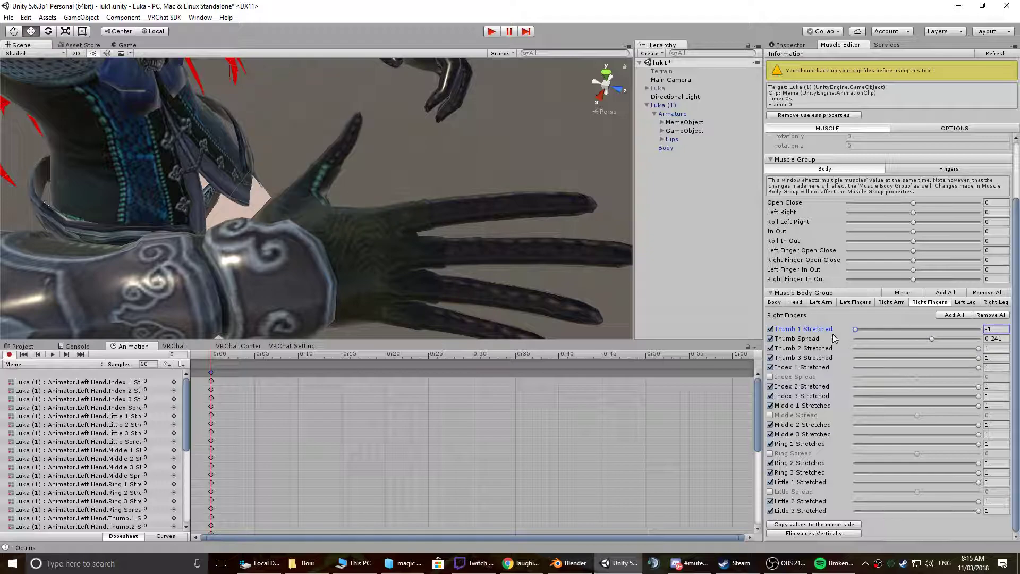
left_click_drag(508, 273, 229, 211, "alt")
left_click_drag(933, 338, 1005, 338)
- Copy the right-finger muscle values to the mirror side
left_click_drag(409, 186, 532, 218, "alt")
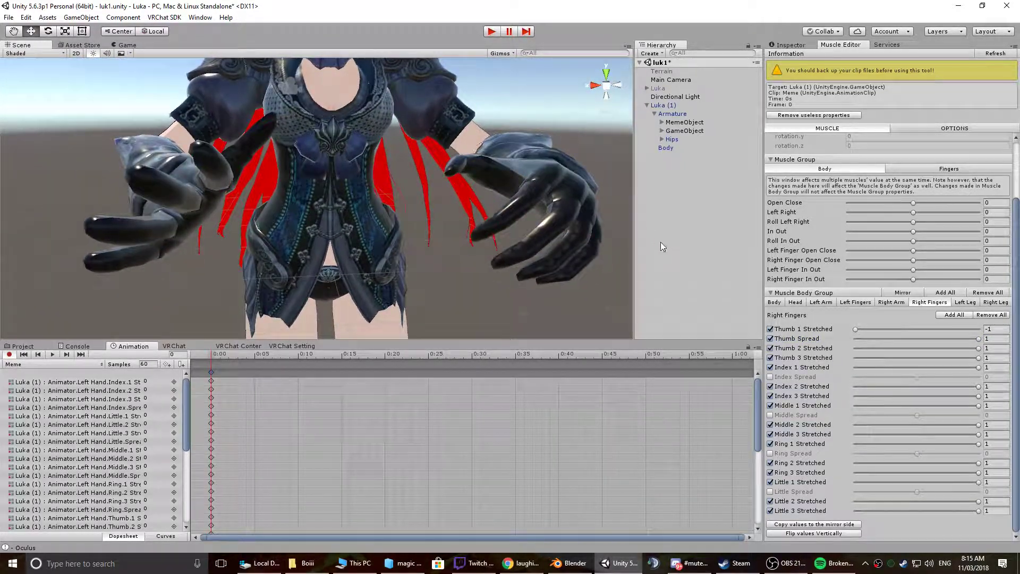
left_click(836, 523)
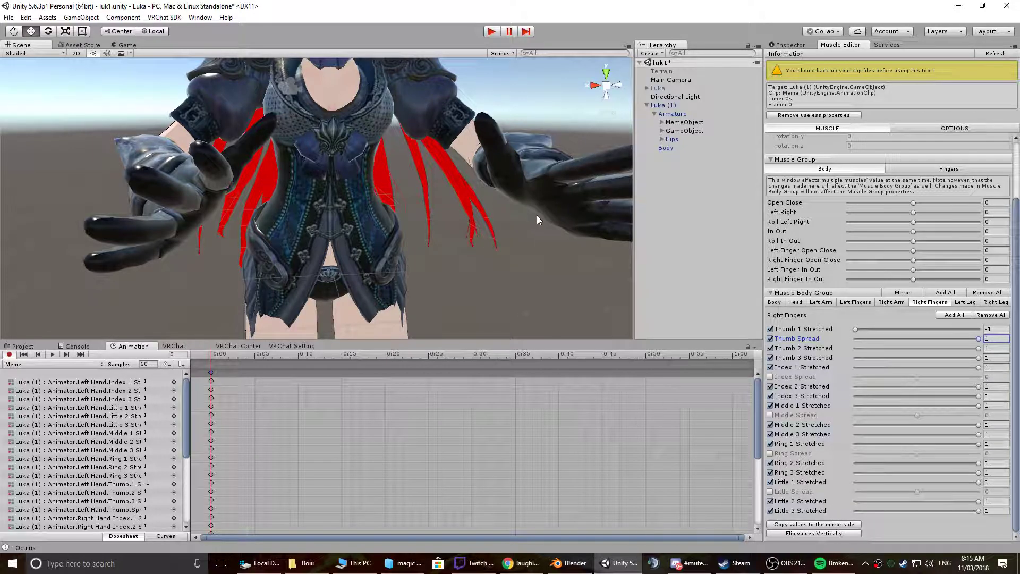
left_click_drag(536, 216, 482, 211, "alt")
- Open the Body's Skinned Mesh Renderer properties and browse its blend shapes for one to add to the Meme clip
scroll(366, 214, "down", 4)
middle_click_drag(366, 214, 427, 267)
scroll(402, 144, "up", 5)
scroll(402, 144, "down", 5)
middle_click_drag(401, 144, 366, 253)
scroll(178, 448, "down", 5)
scroll(179, 449, "down", 2)
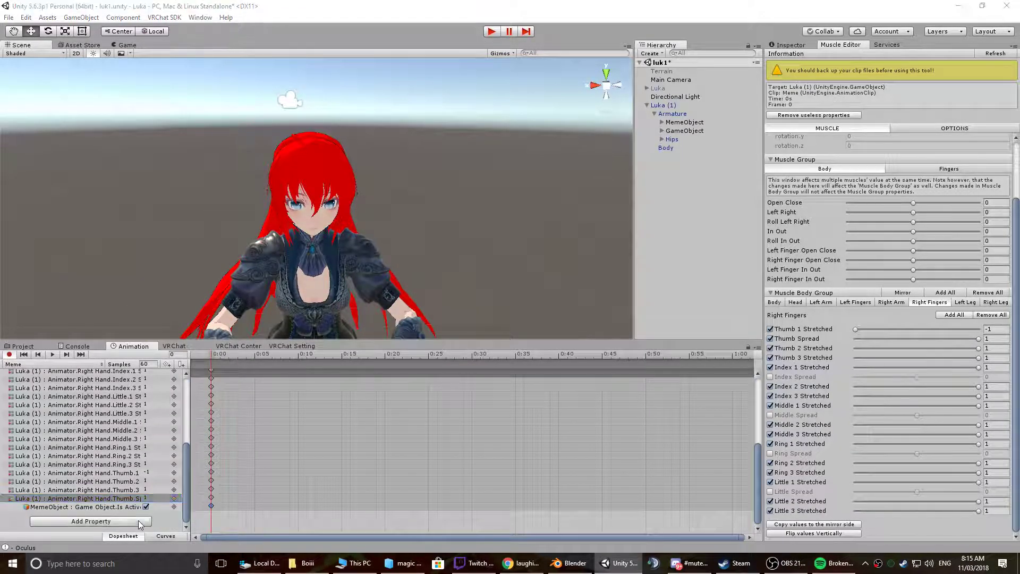
left_click(137, 522)
left_click(158, 476)
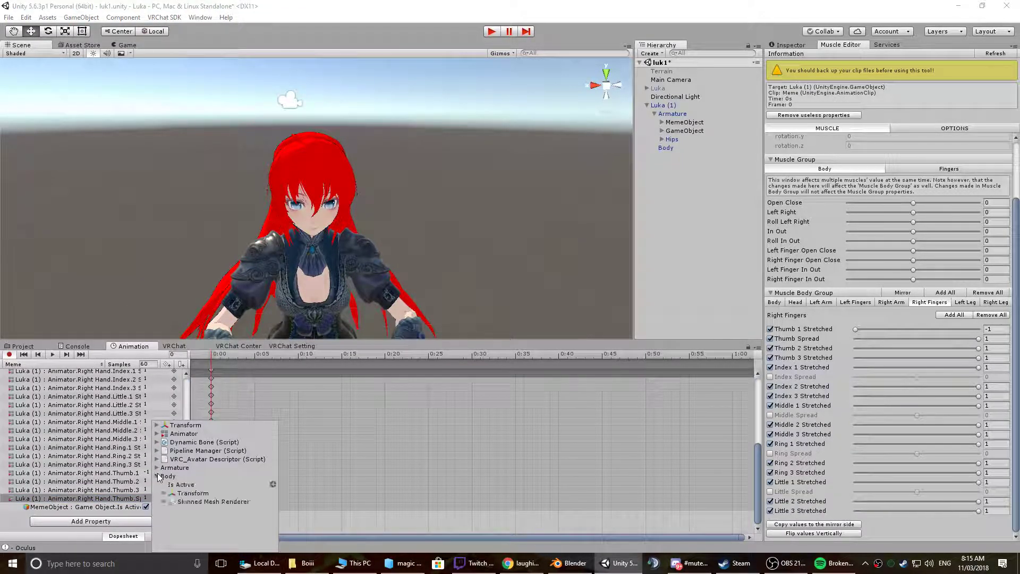
left_click(164, 501)
scroll(223, 498, "down", 3)
scroll(226, 498, "down", 1)
scroll(232, 532, "down", 3)
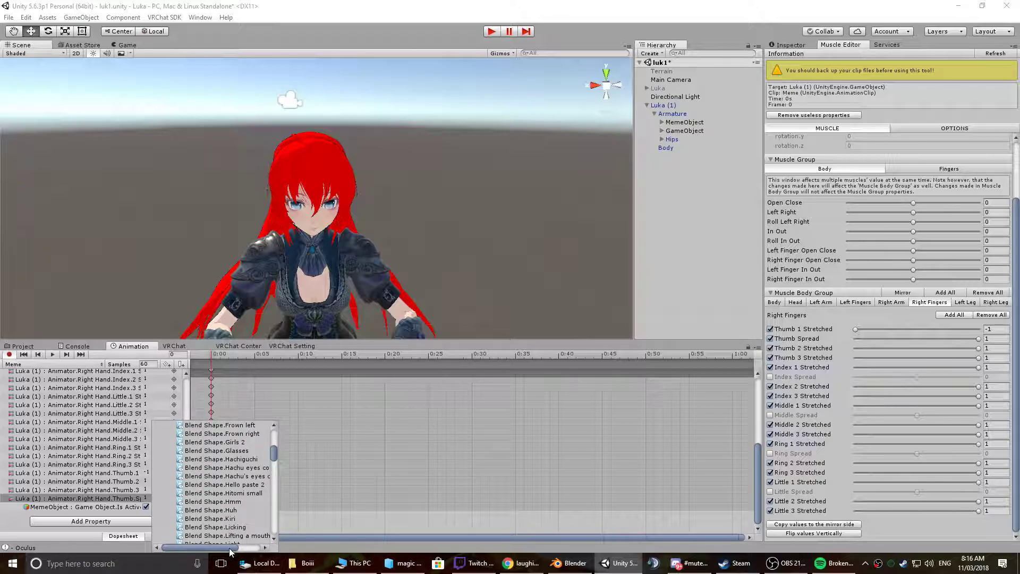
- Add the Body mesh's Hitomi small and anger blend shapes as properties of the Meme animation
left_click_drag(230, 549, 259, 548)
left_click(267, 493)
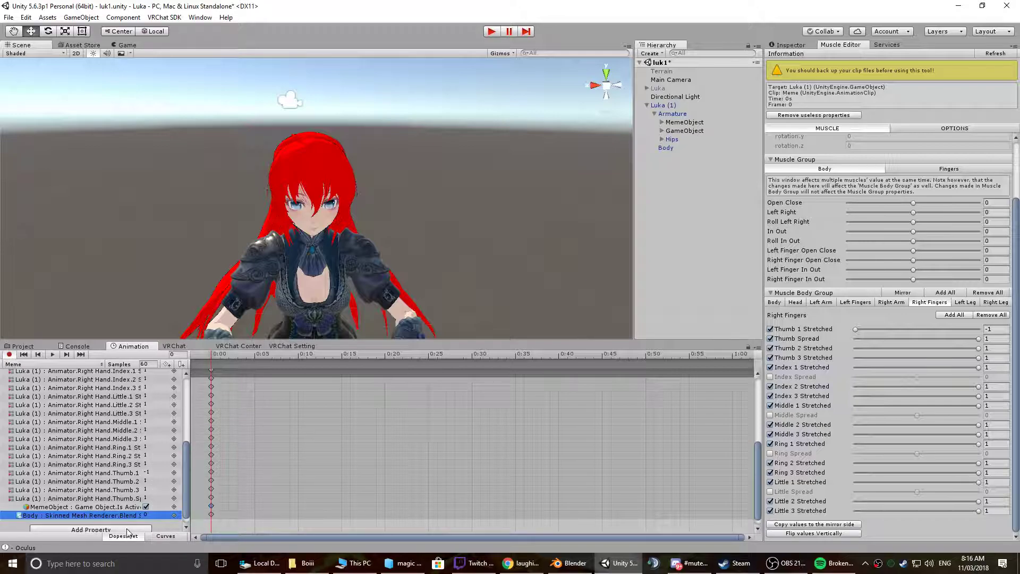
left_click(128, 531)
left_click(157, 476)
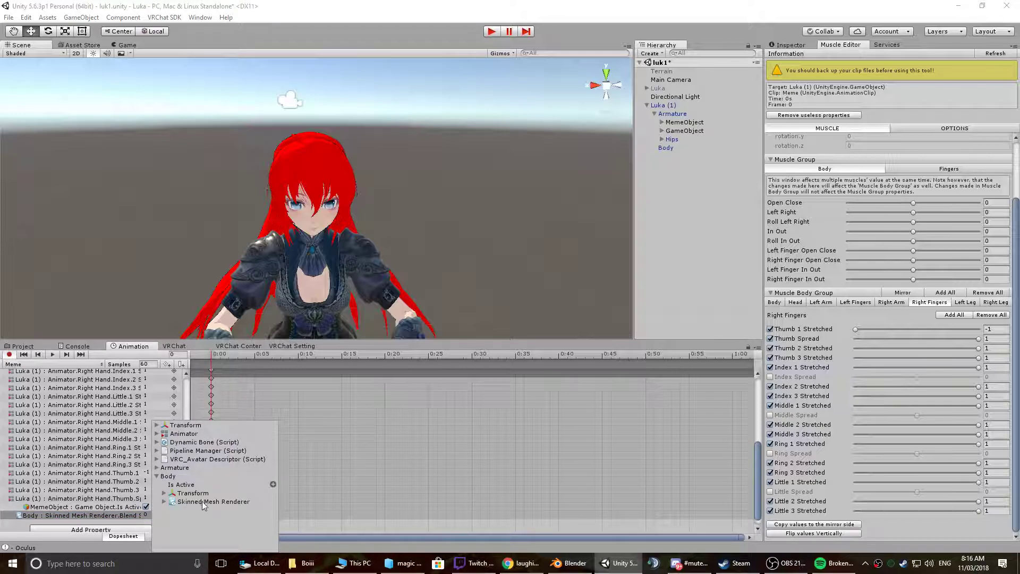
left_click(164, 501)
scroll(206, 518, "down", 3)
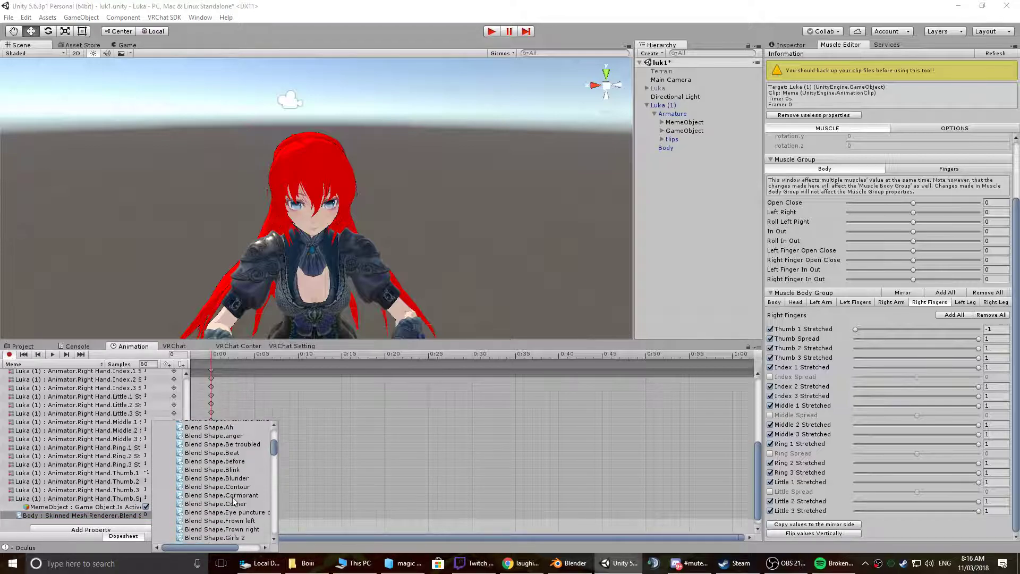
left_click_drag(228, 547, 269, 486)
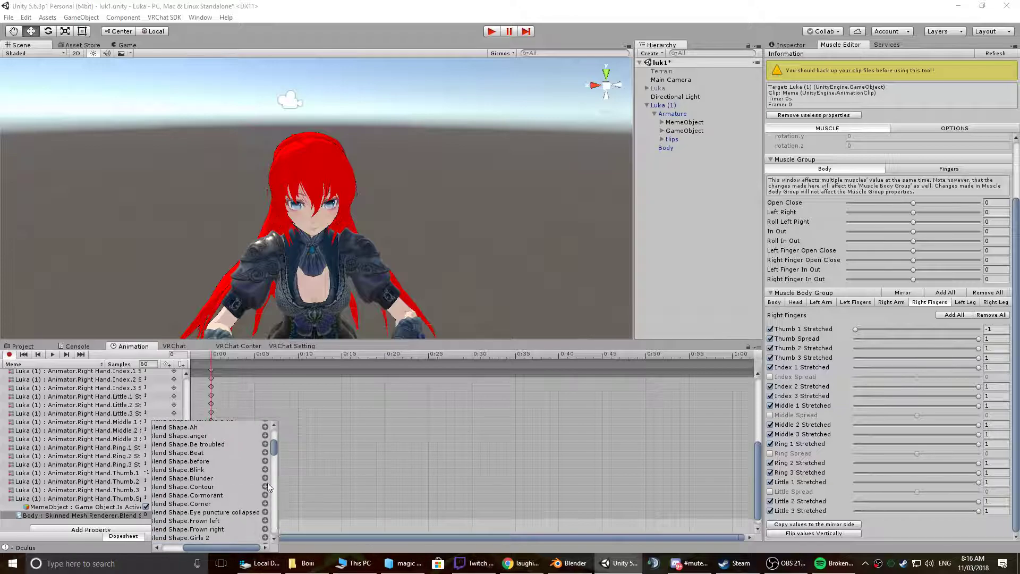
left_click(264, 439)
- Add the Body mesh's "^" blend shape as another property of the Meme animation
left_click(116, 523)
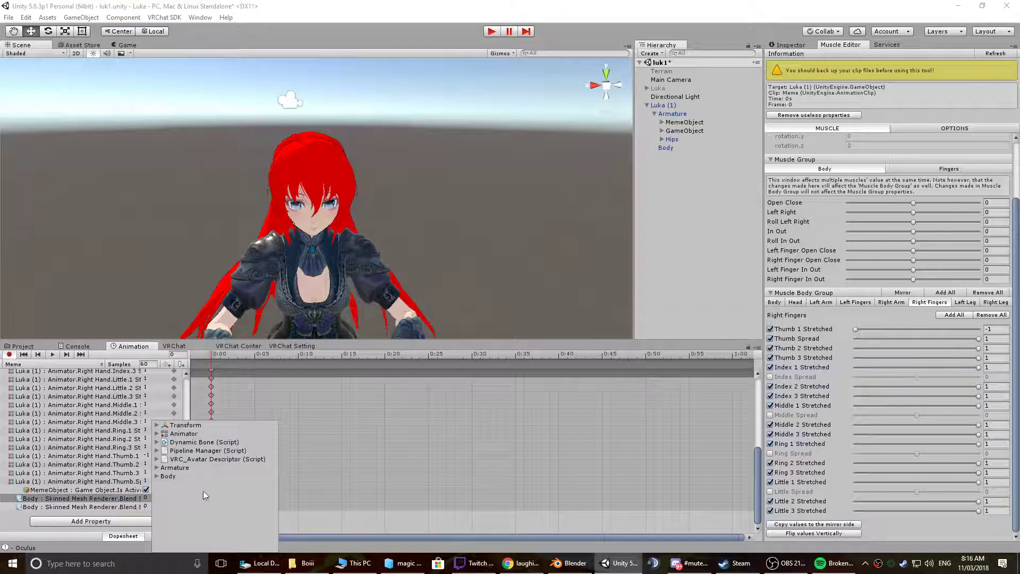
left_click(158, 476)
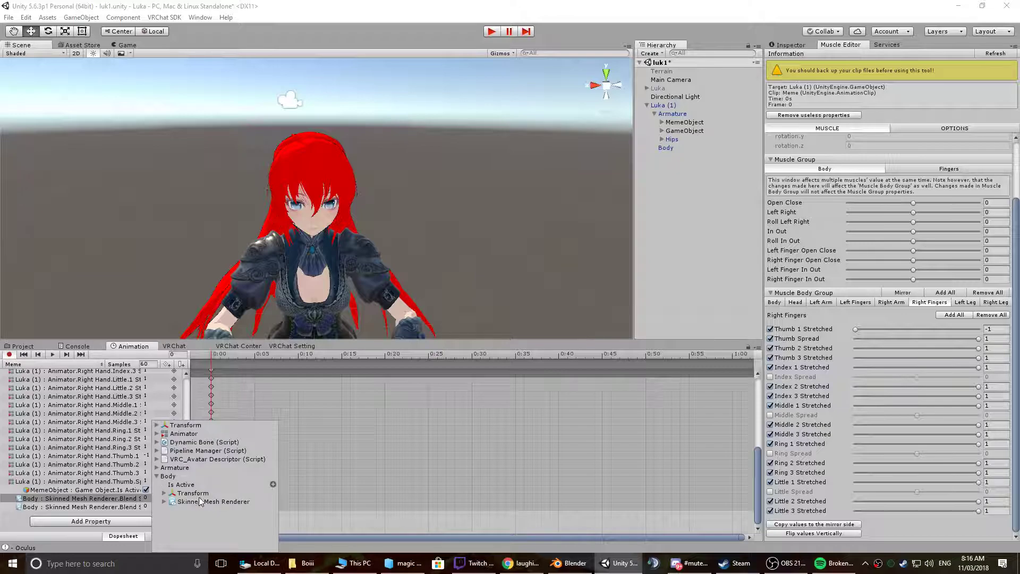
left_click(164, 501)
scroll(234, 534, "down", 3)
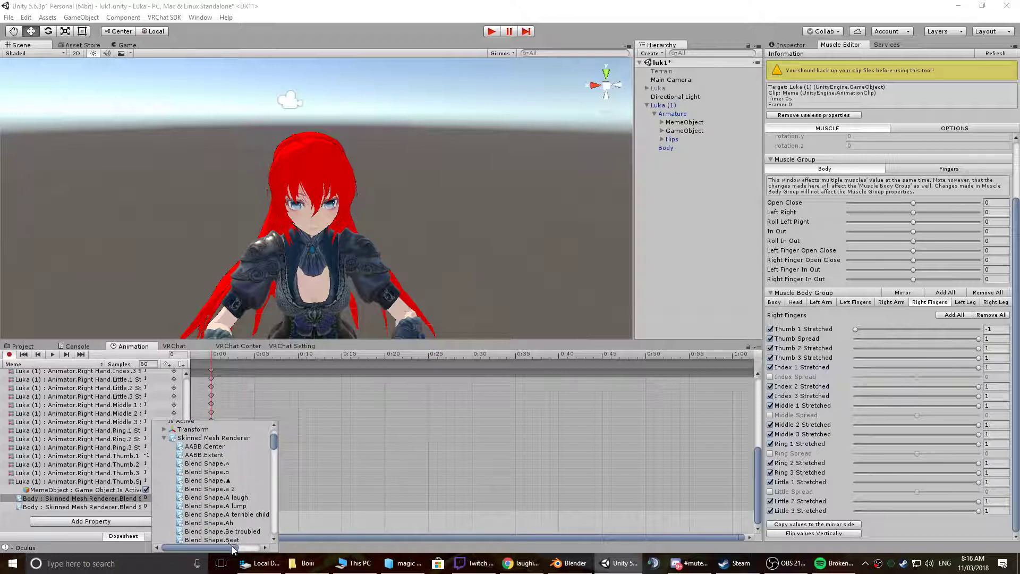
left_click_drag(230, 547, 256, 547)
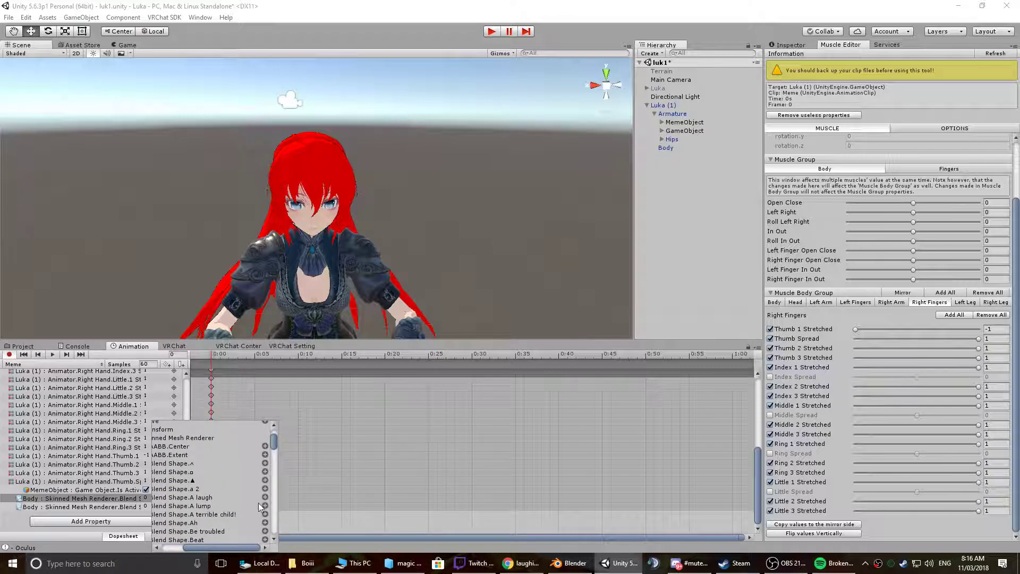
left_click(197, 465)
left_click(266, 466)
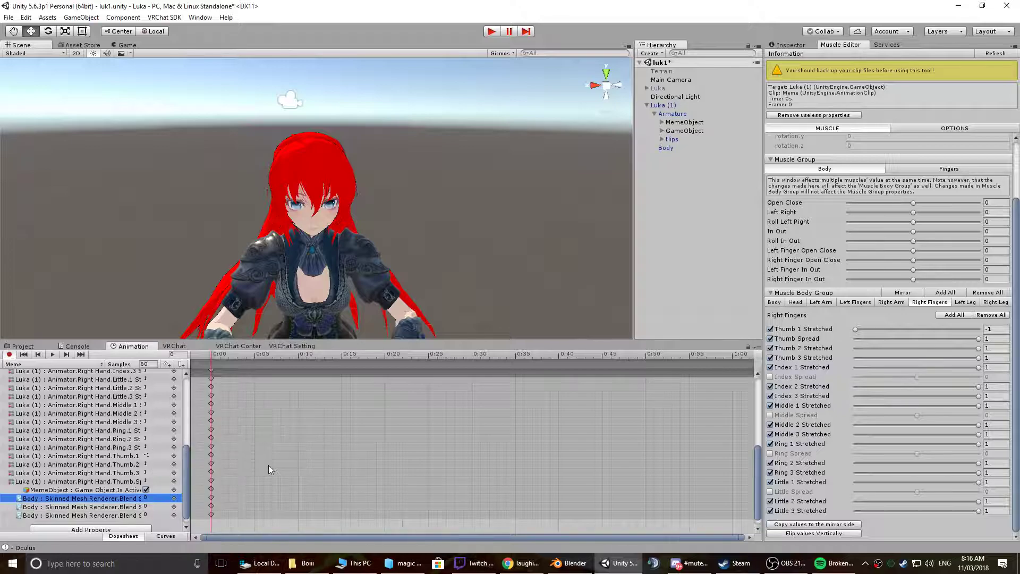
- Add one more Body blend shape to the Meme animation, from the entries just before the vrc.blink shapes
left_click(135, 525)
left_click(157, 476)
left_click(166, 501)
scroll(208, 508, "down", 10)
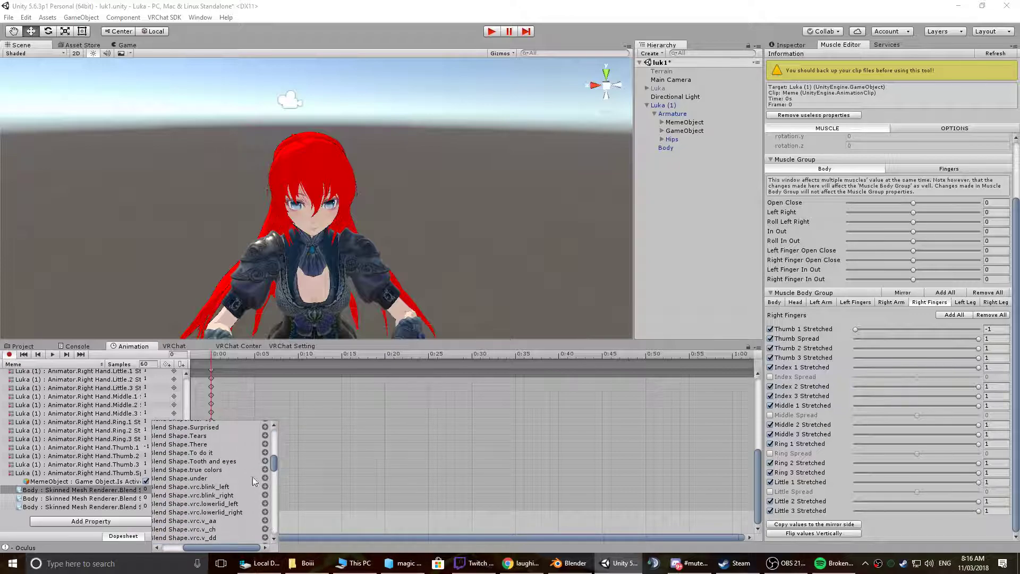
left_click(265, 474)
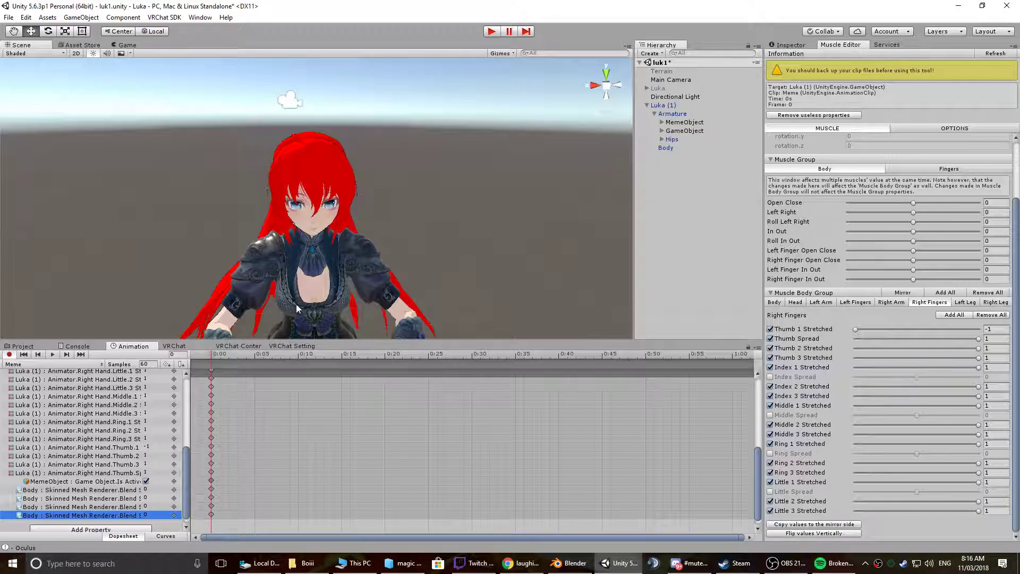
- Set all four Body blend shape properties to 100 in the Meme animation and check the avatar's expression
scroll(318, 276, "up", 6)
left_click_drag(319, 276, 303, 234, "alt")
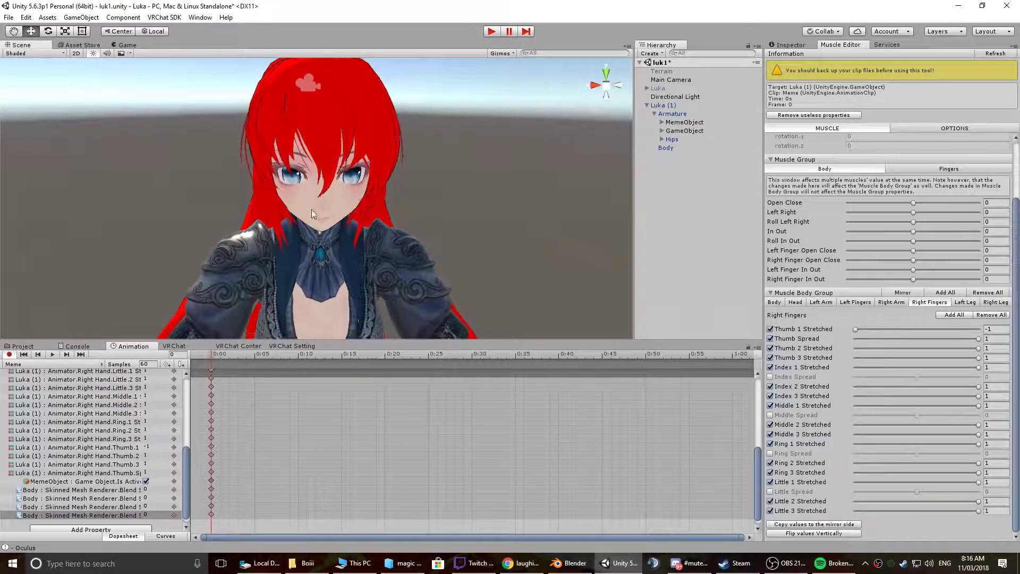
left_click(154, 488)
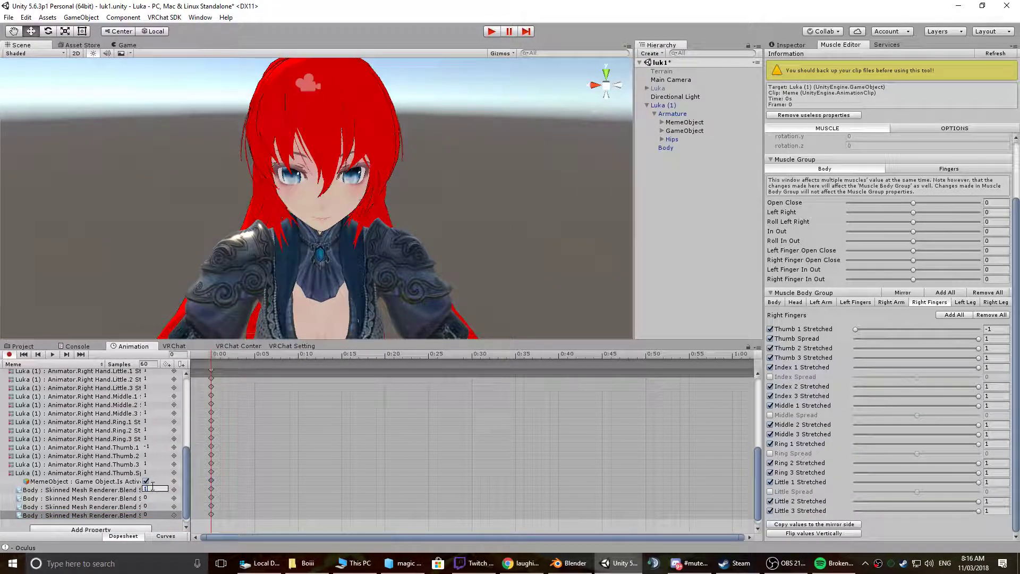
left_click(151, 497)
type("100")
left_click(152, 505)
type("100")
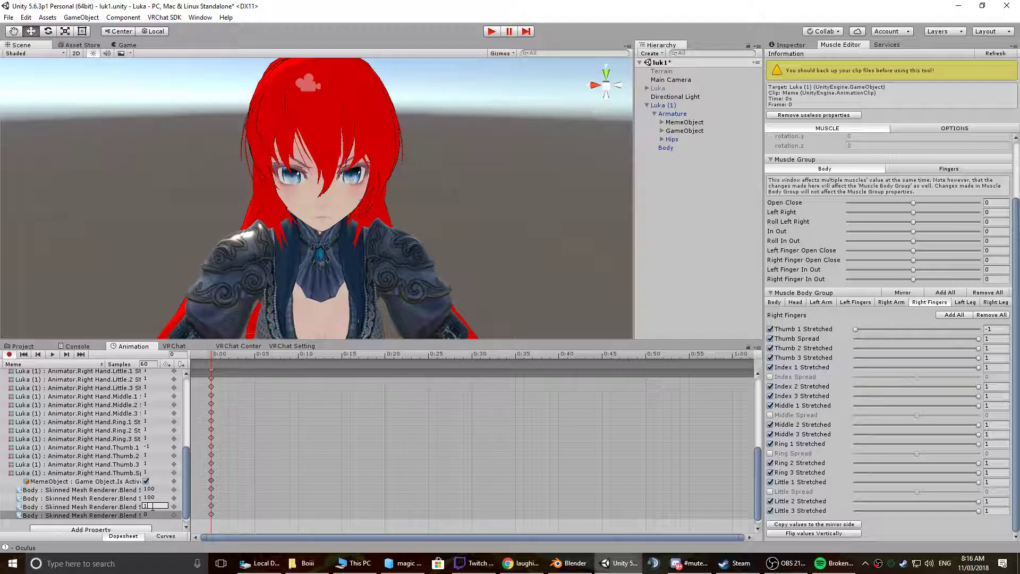
left_click(153, 514)
type("100")
key("Return")
right_click_drag(348, 201, 343, 180, "alt")
left_click_drag(343, 180, 357, 192, "alt")
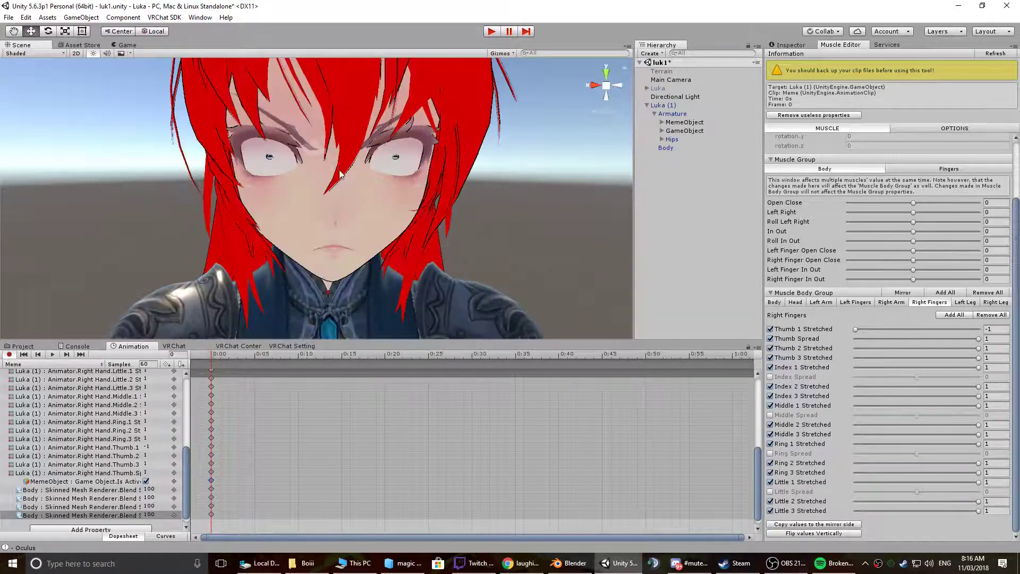
scroll(357, 192, "down", 10)
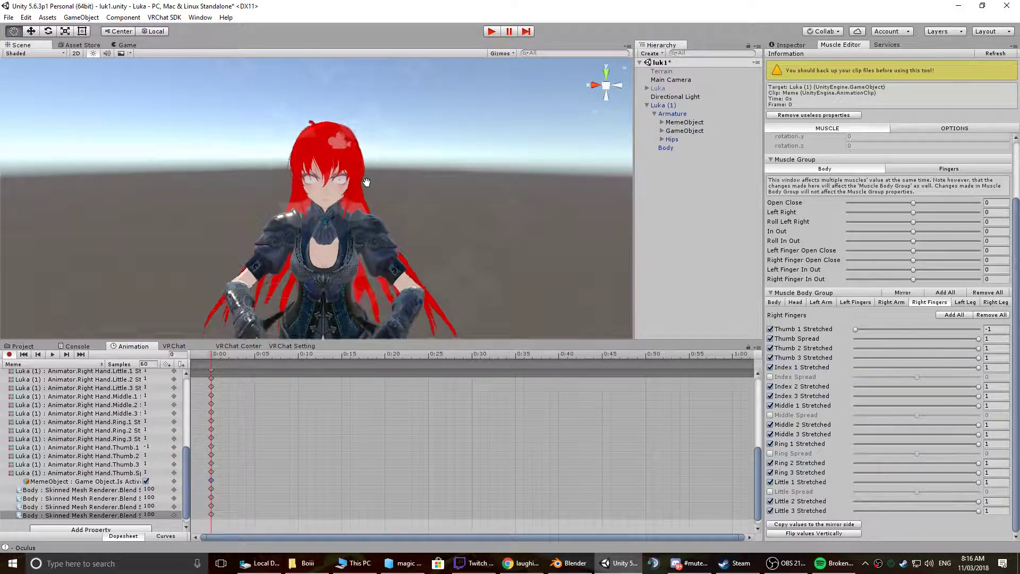
middle_click_drag(361, 170, 367, 218)
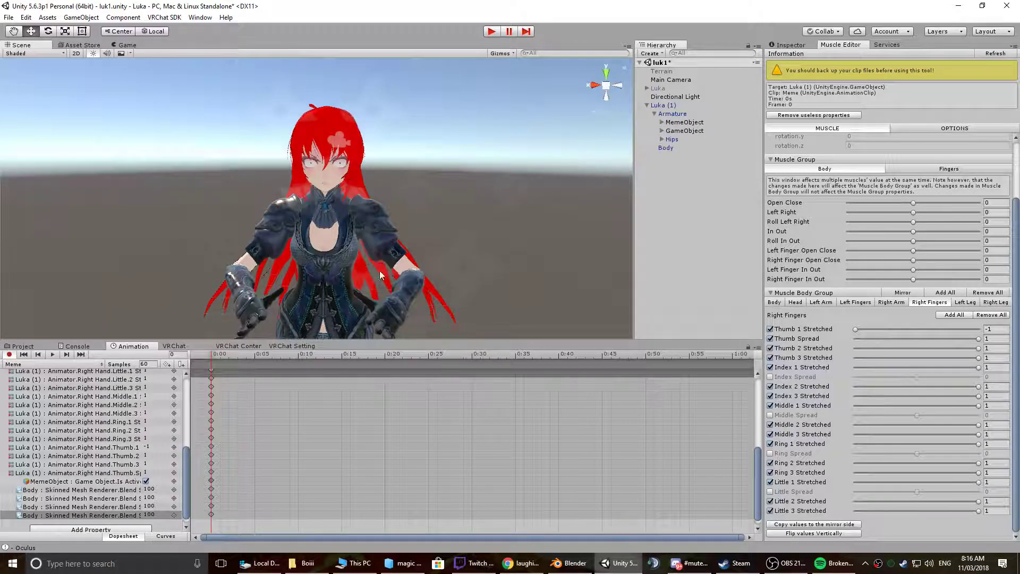
- Duplicate all of the Meme animation's keyframes from frame 0 to frame 1 and save the scene
left_click_drag(756, 441, 765, 394)
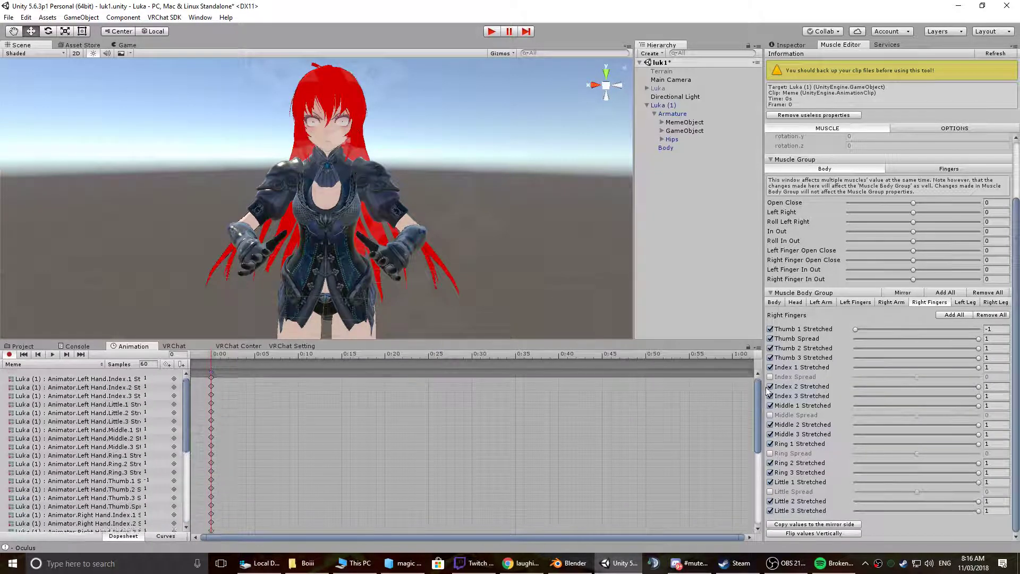
left_click_drag(186, 396, 199, 494)
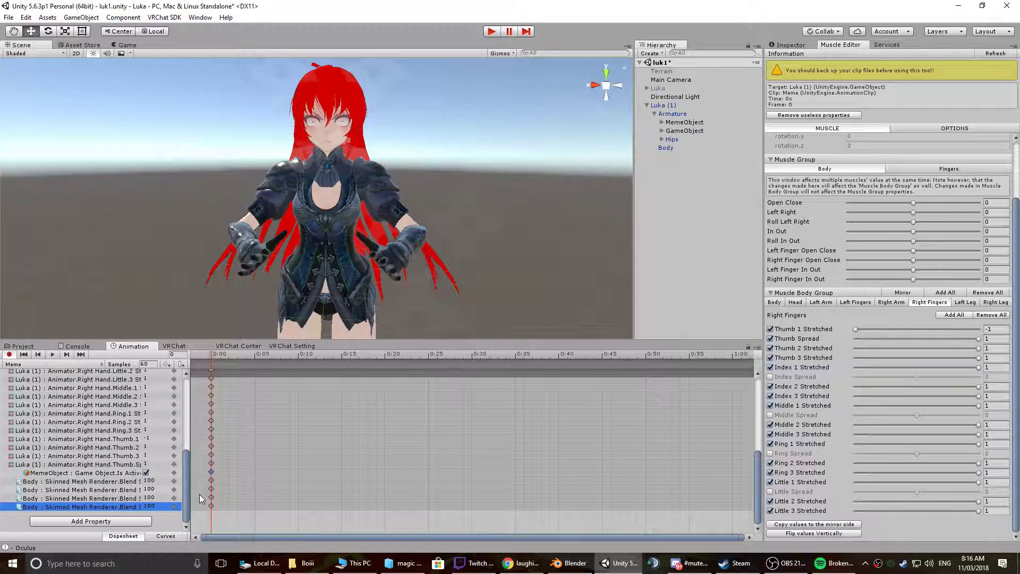
left_click(757, 387)
left_click_drag(757, 412, 331, 381)
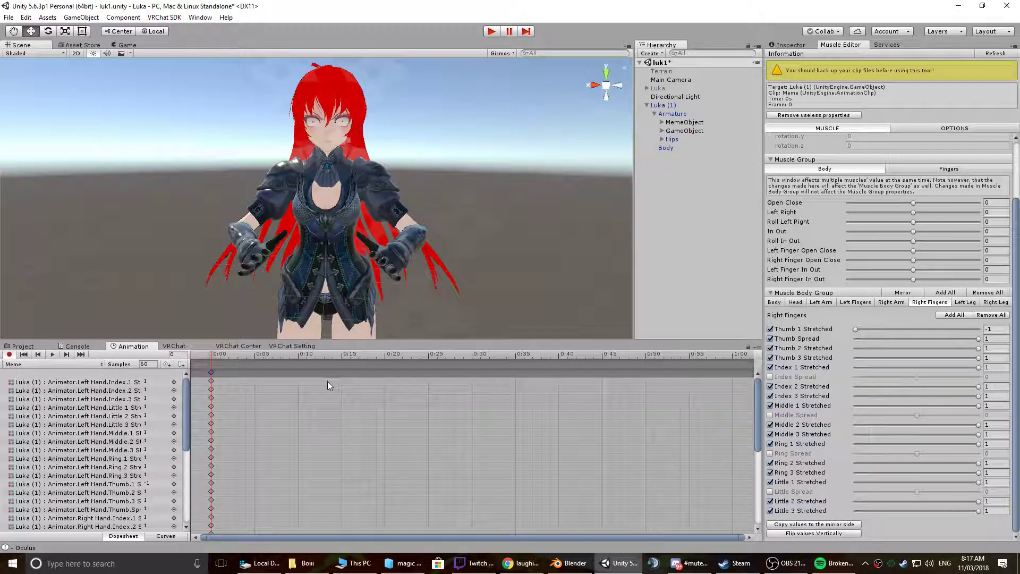
left_click(211, 372)
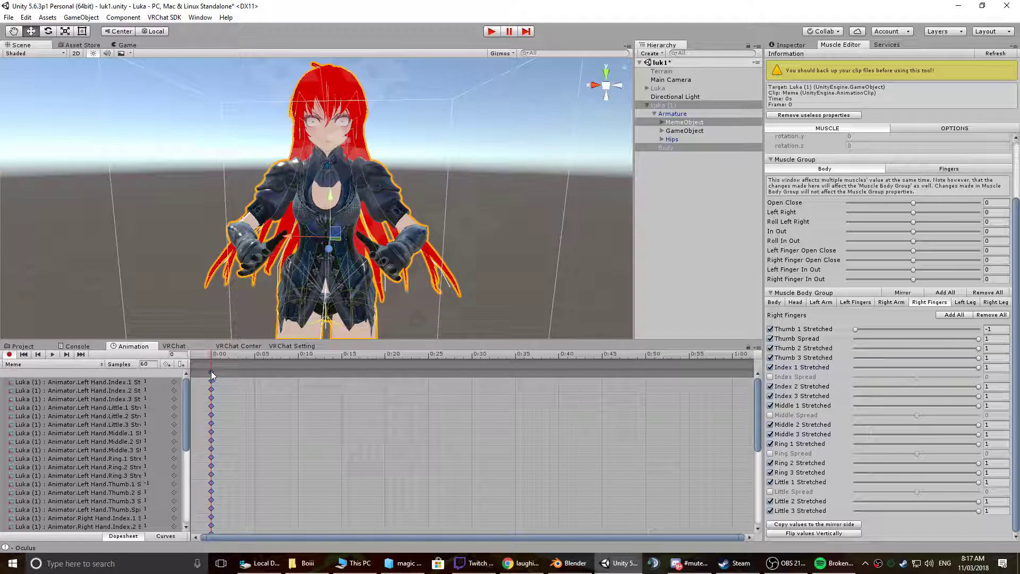
left_click(219, 352)
key("ctrl+v")
key("ctrl+s")
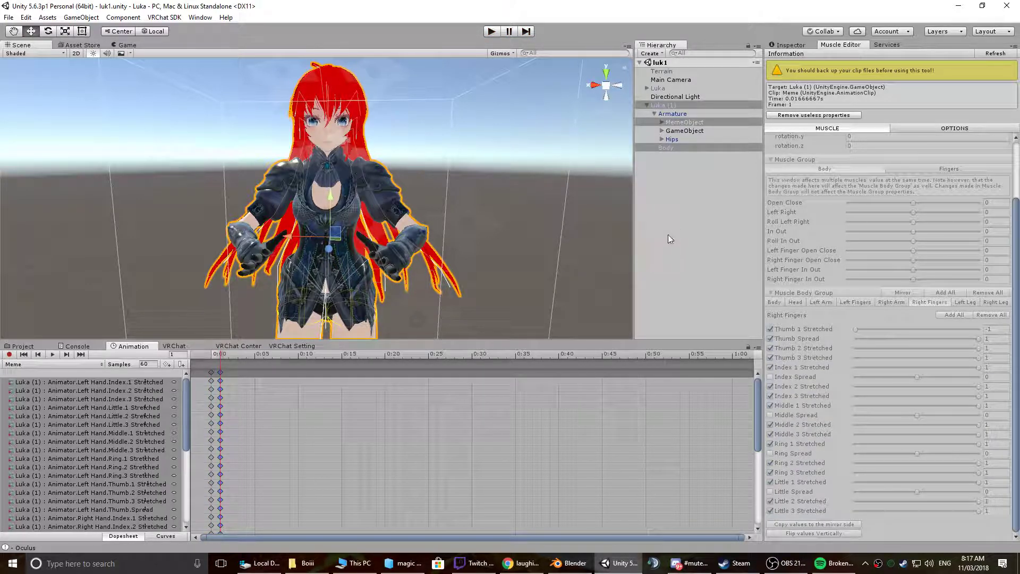
- Deactivate the duplicate avatar Luka (1) and activate the original Luka avatar
left_click(676, 107)
left_click(795, 47)
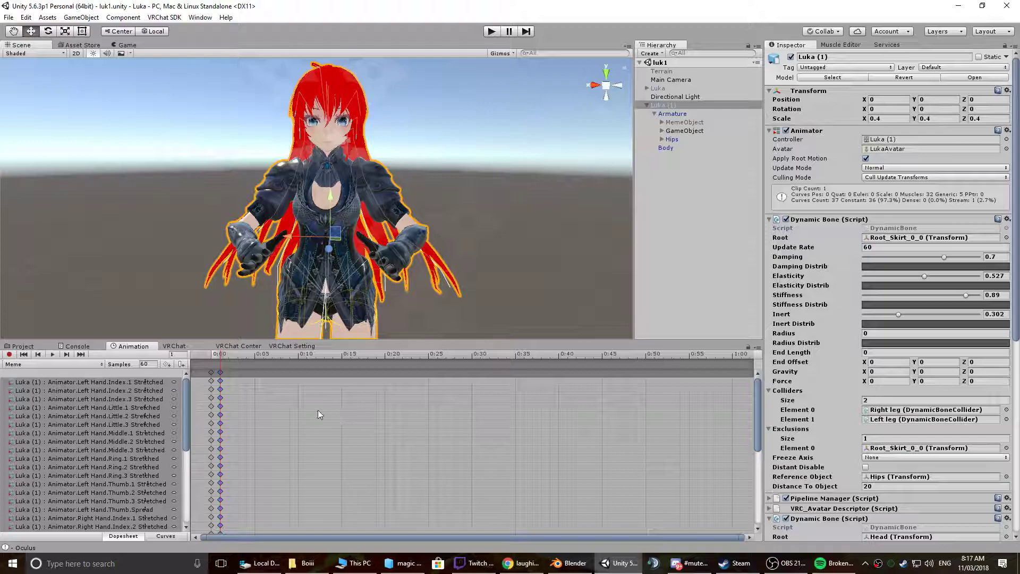
left_click(791, 57)
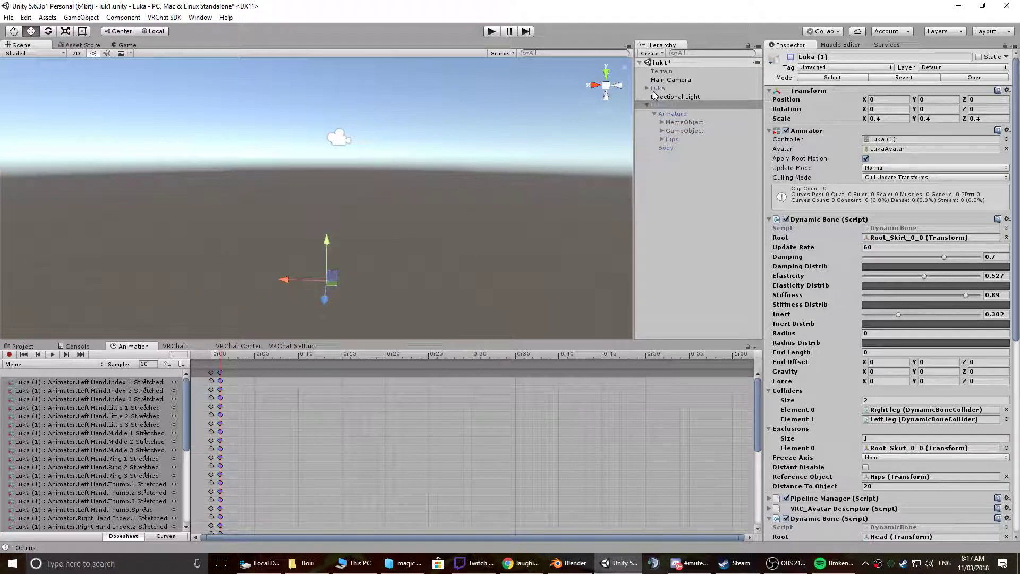
left_click(657, 87)
left_click(791, 57)
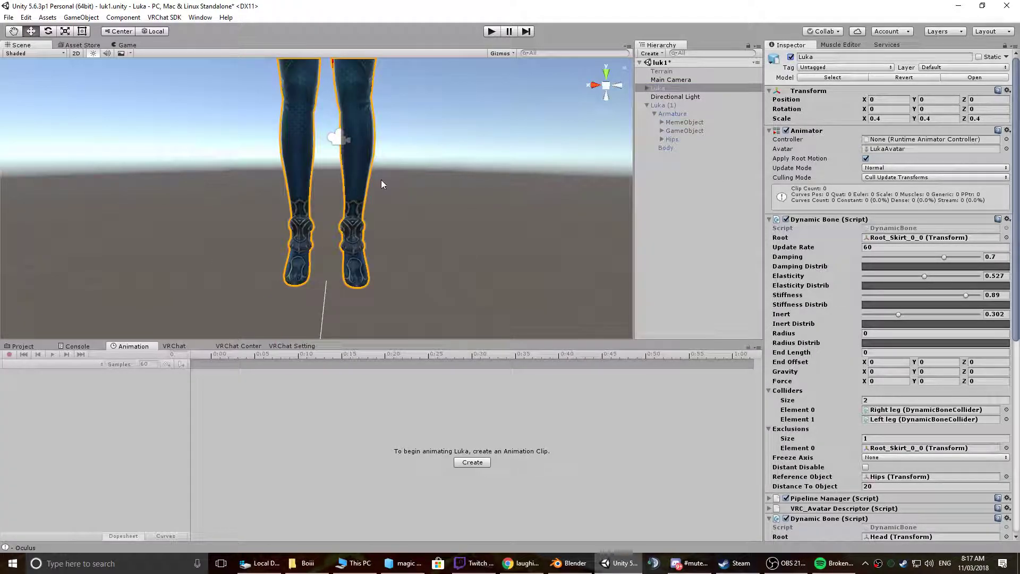
scroll(404, 155, "up", 5)
scroll(425, 125, "down", 8)
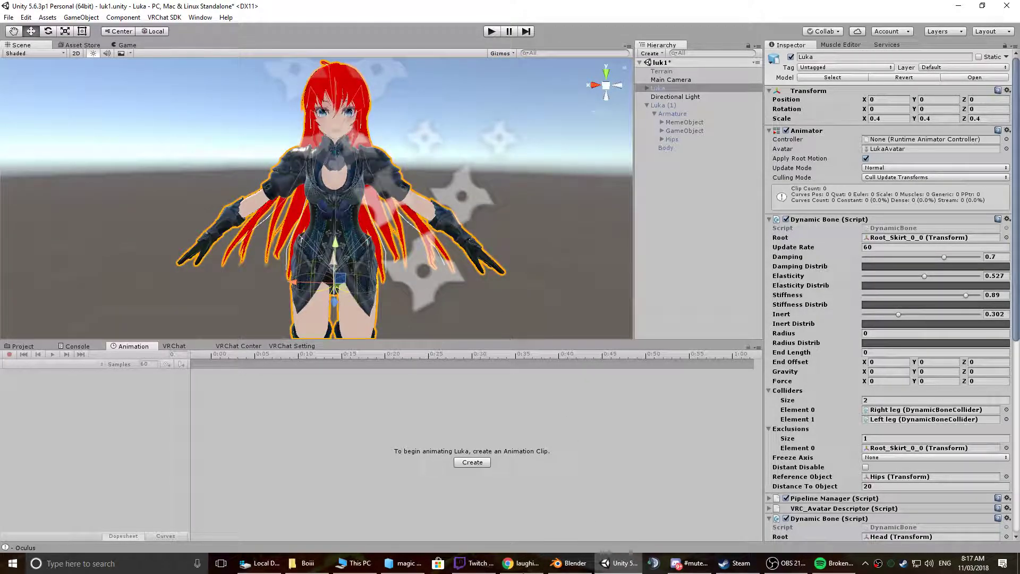
- Switch to Chrome, open YouTube and search for "distorted bass"
mouse_move(530, 567)
left_click(523, 564)
left_click(301, 25)
type("you")
key("Return")
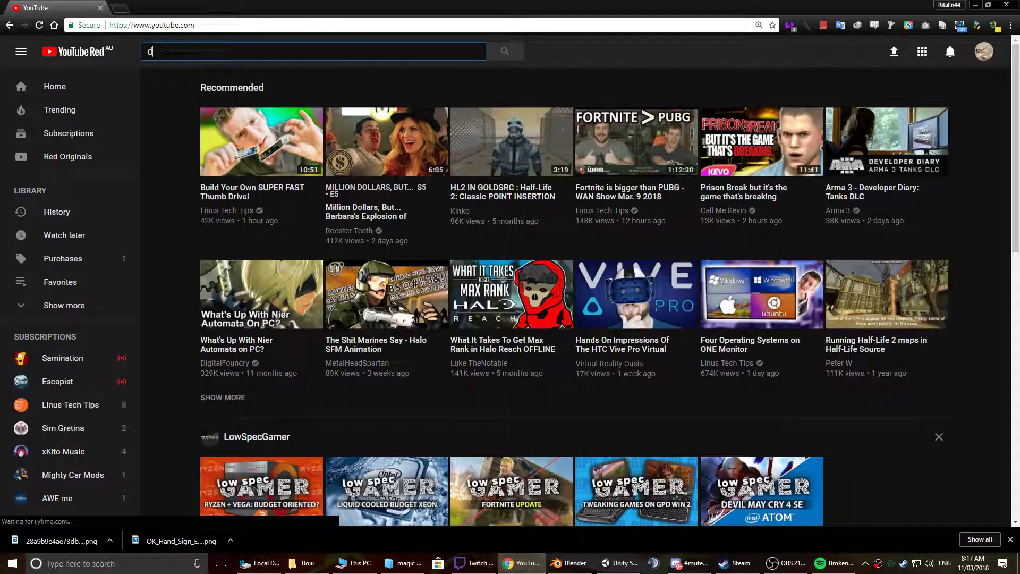
type("distorted bass")
key("Return")
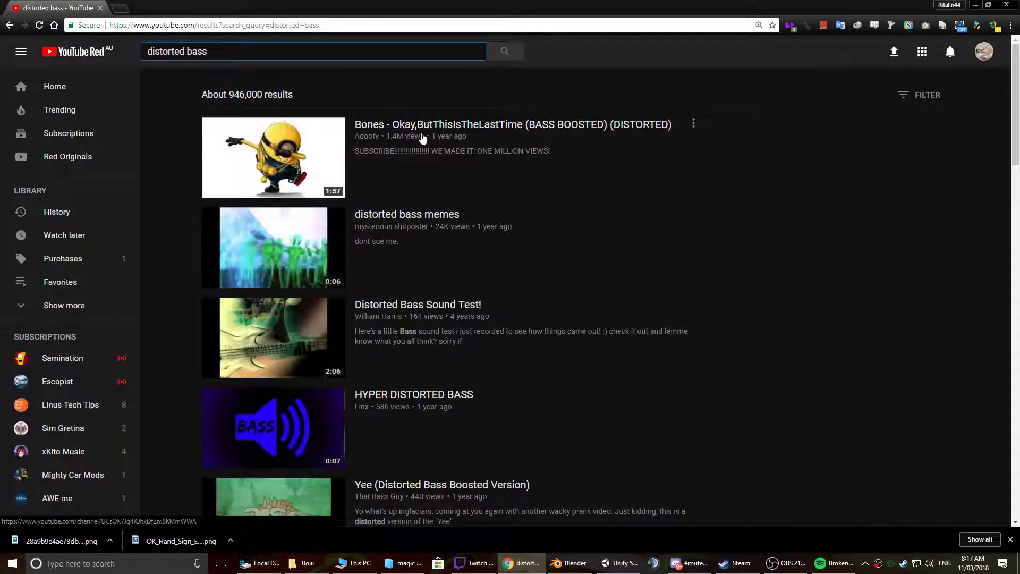
- Open the "distorted bass memes" video from the search results and pause it
key("alt+Left")
right_click(429, 215)
left_click(436, 203)
key("alt+Right")
left_click(422, 213)
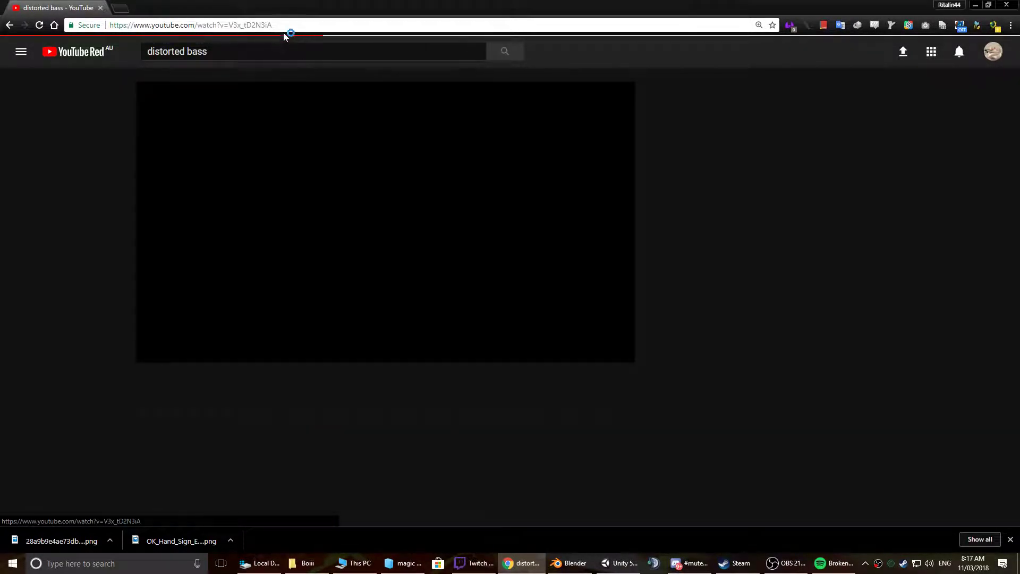
left_click(318, 215)
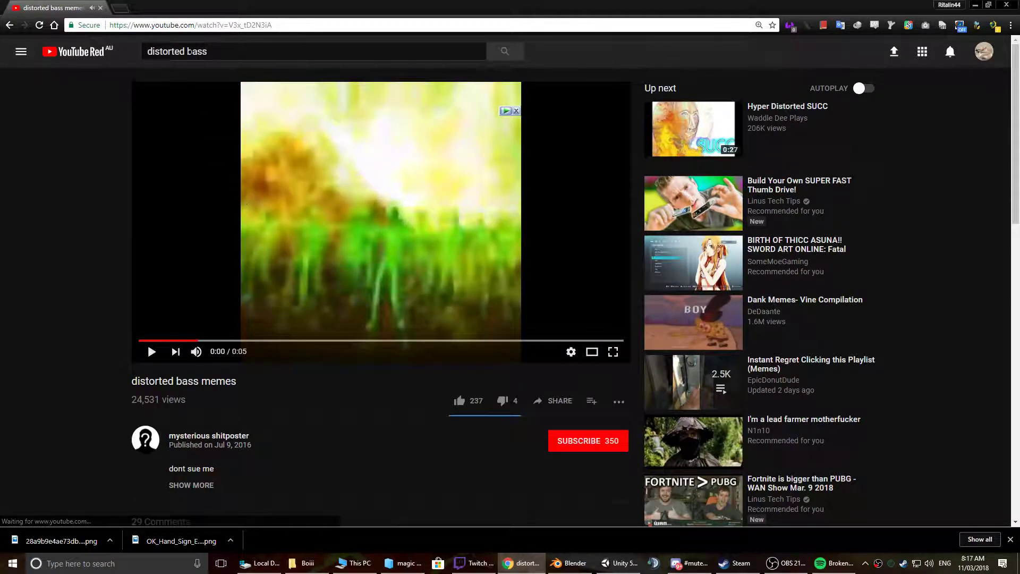
- Cut the video's web address from the address bar and close the browser tab
left_click(205, 24)
key("BackSpace")
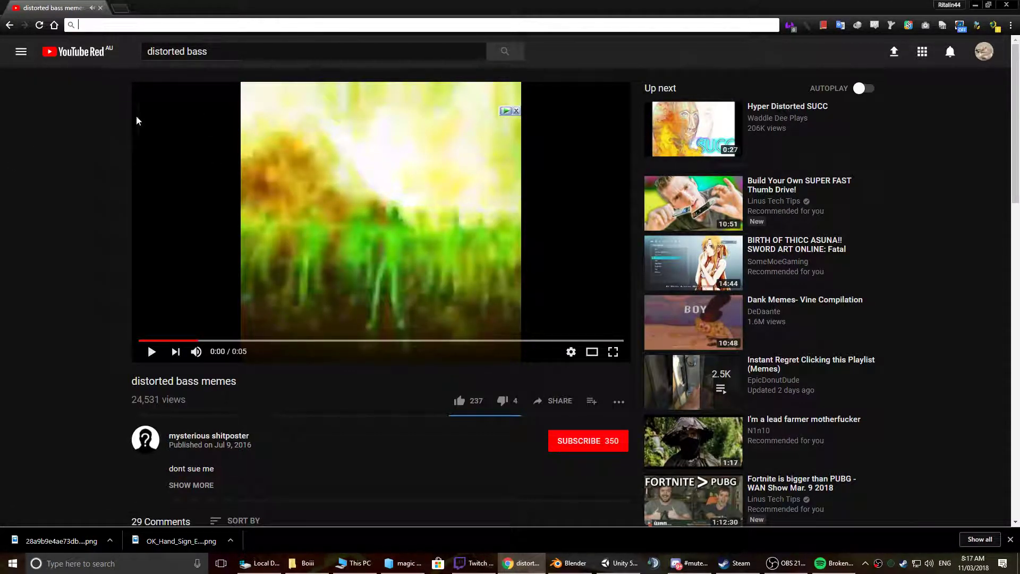
key("ctrl+w")
left_click(388, 3)
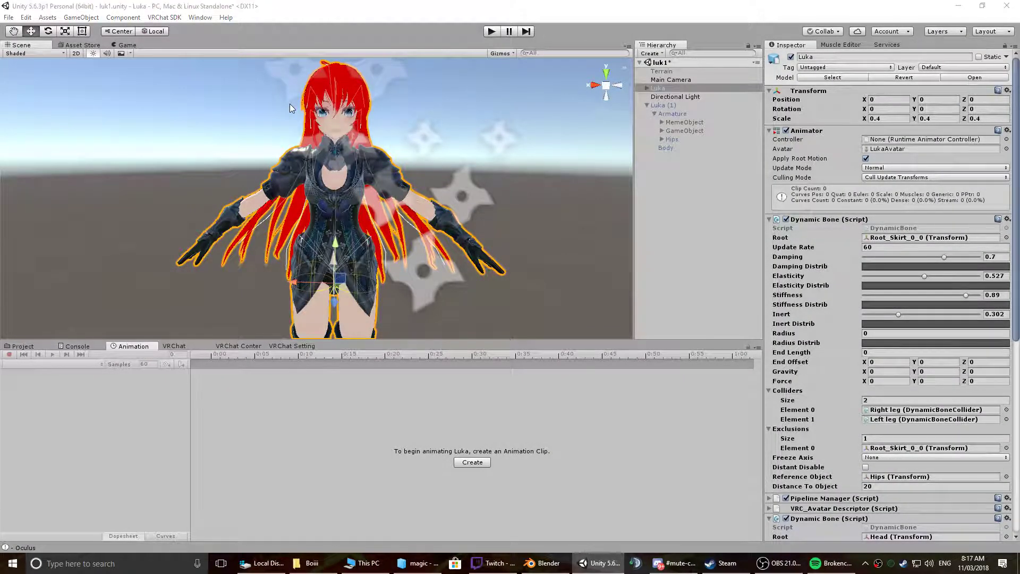
- Search the computer for "4k" and launch 4K Video Downloader
key("super")
type("4k")
key("Return")
left_click_drag(453, 112, 0, 111)
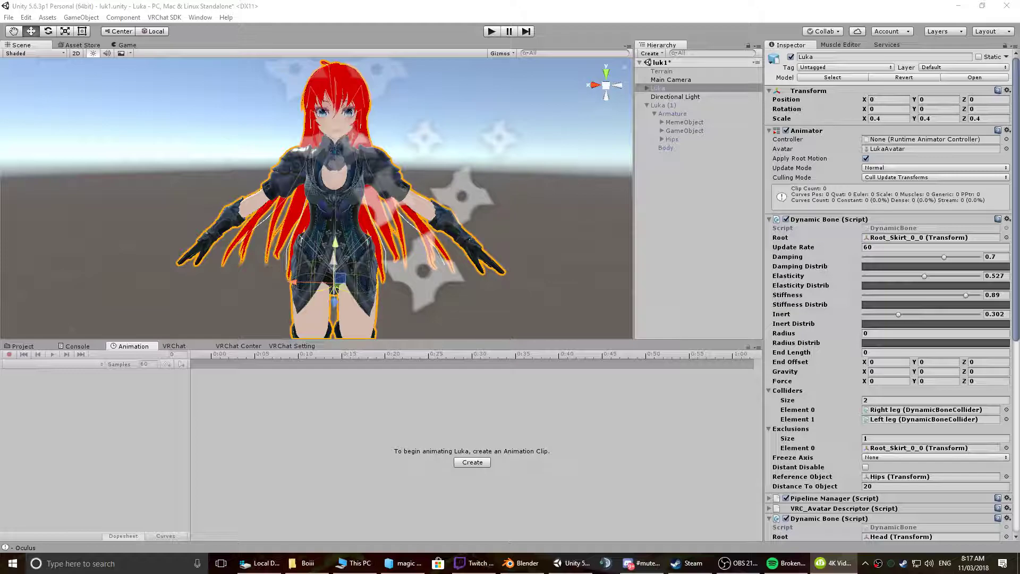
- Import the downloaded "distorted bass memes" audio file into the project's Halo folder and select it
left_click(43, 346)
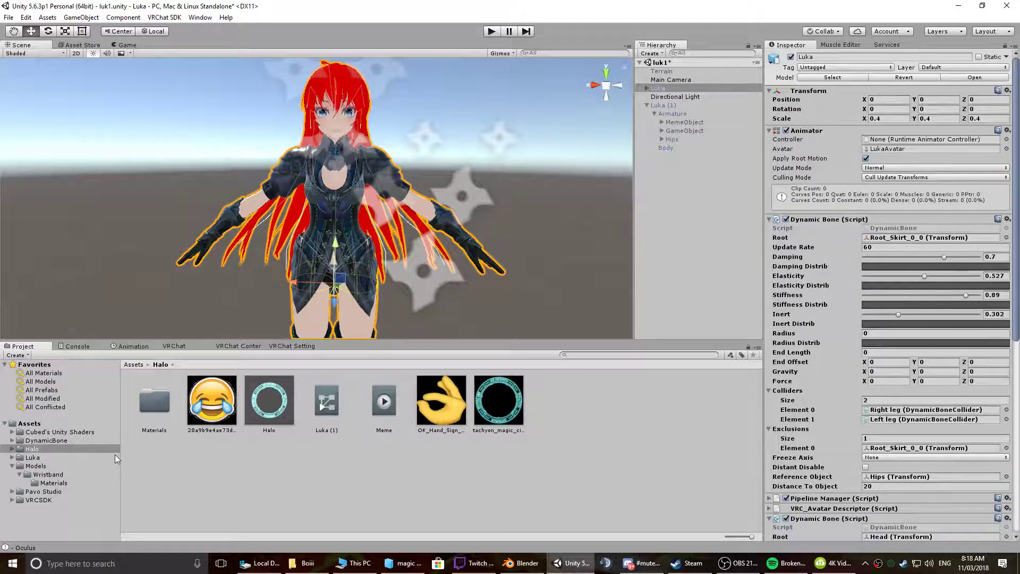
key("alt+Tab")
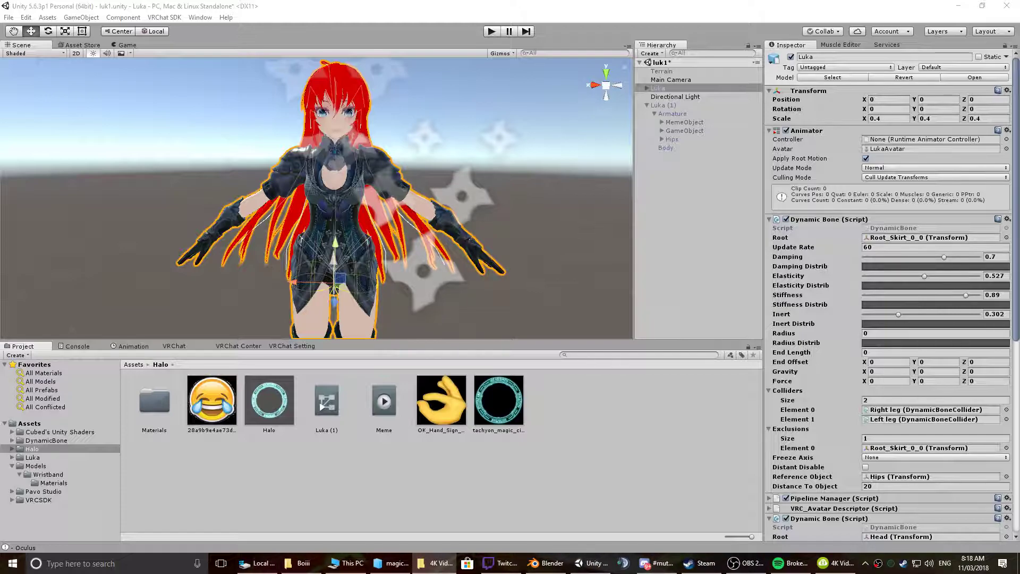
left_click_drag(1019, 319, 622, 456)
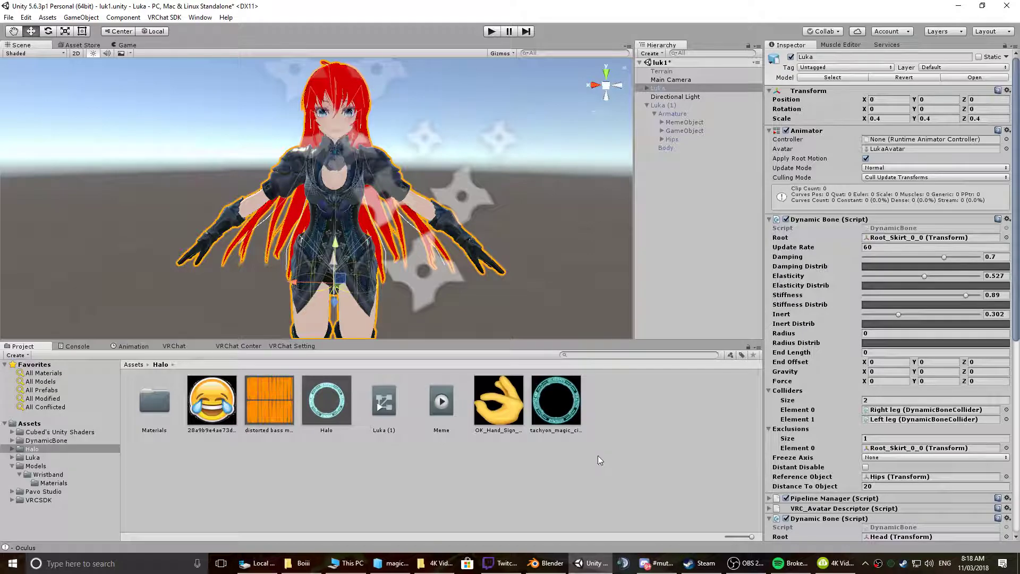
left_click(256, 391)
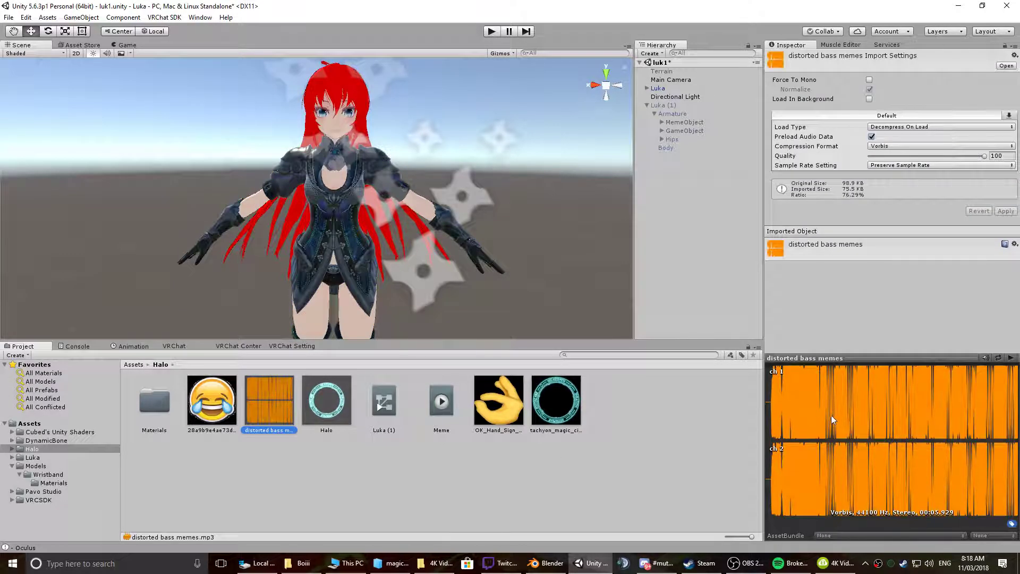
- Expand Luka's armature and add an Audio Source as a child of MemeObject
left_click(661, 89)
left_click(646, 88)
left_click(671, 105)
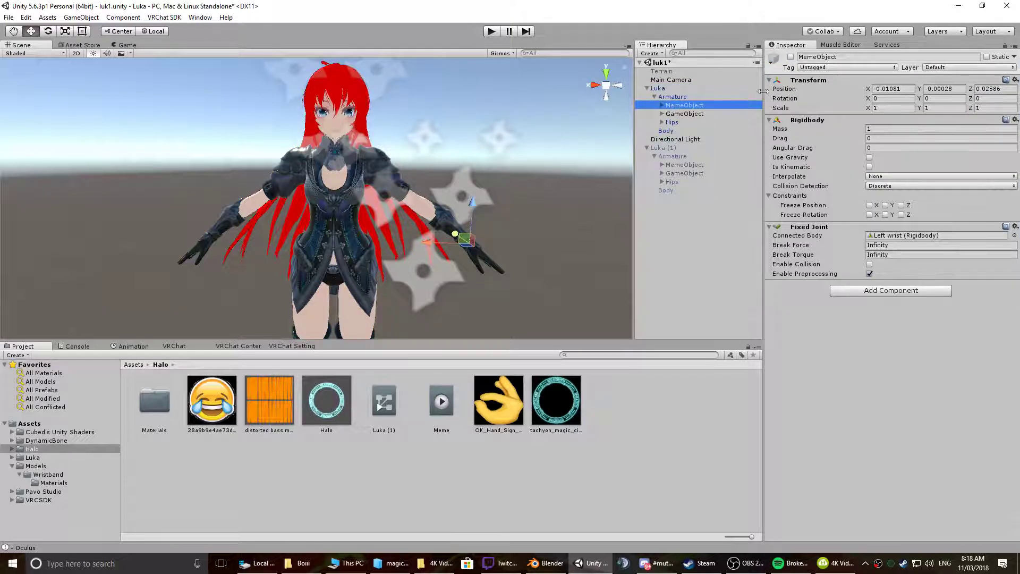
left_click(661, 106)
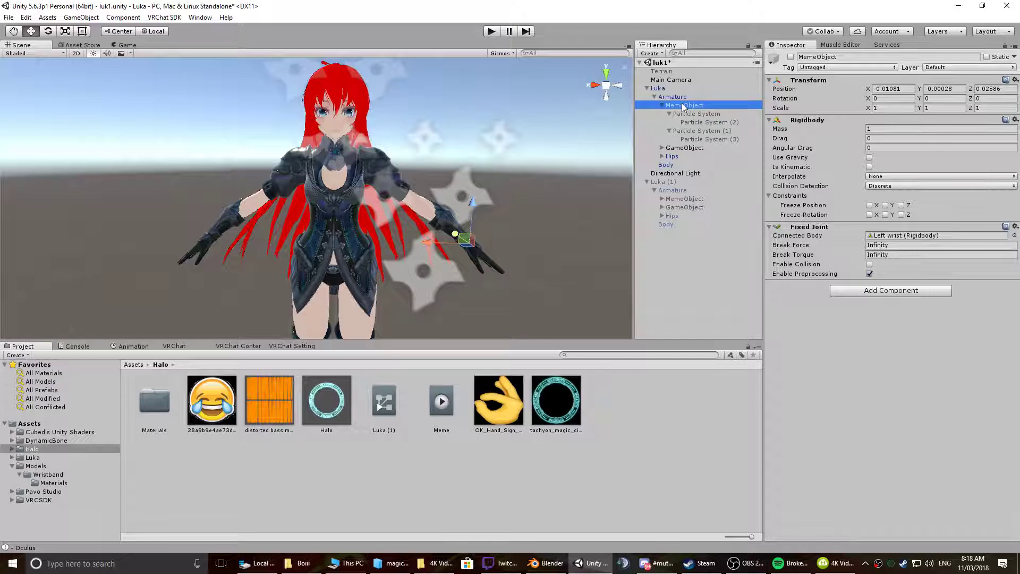
right_click(684, 107)
mouse_move(707, 239)
left_click(792, 239)
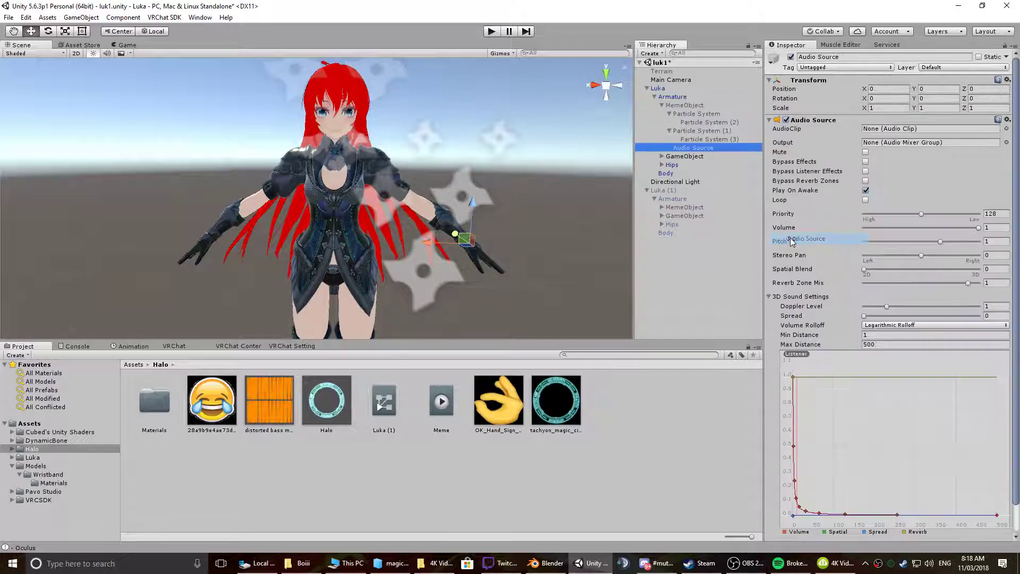
- Set the Audio Source's volume to 0.5, its max distance to 20 and its volume rolloff to Linear Rolloff
left_click(996, 213)
left_click(995, 228)
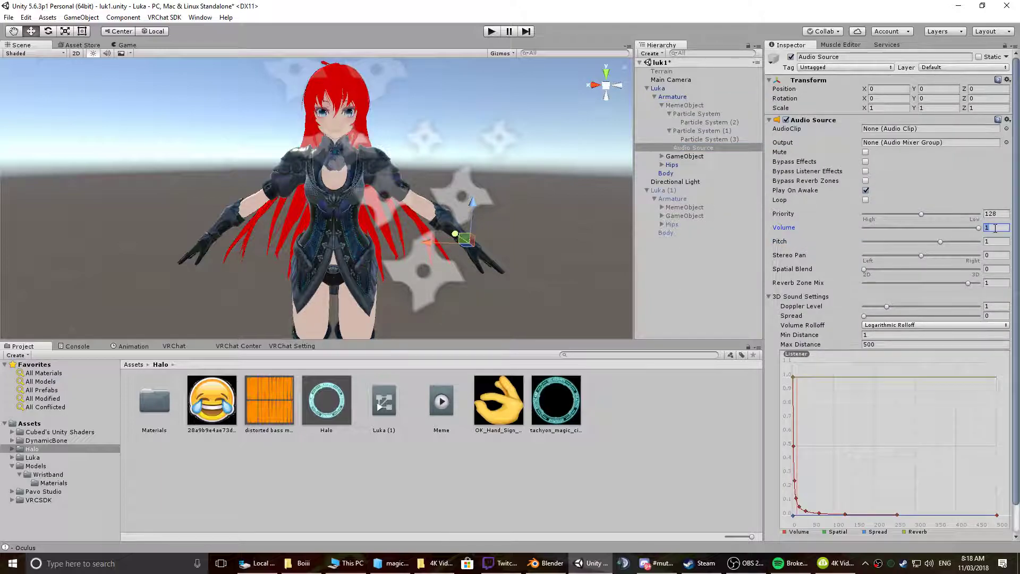
type("0.5")
left_click(882, 345)
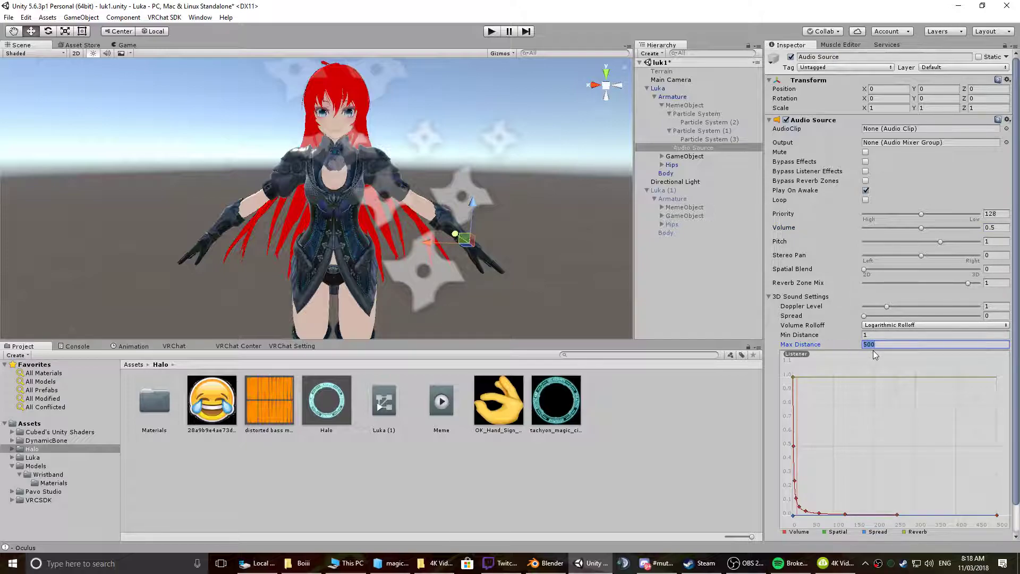
type("20")
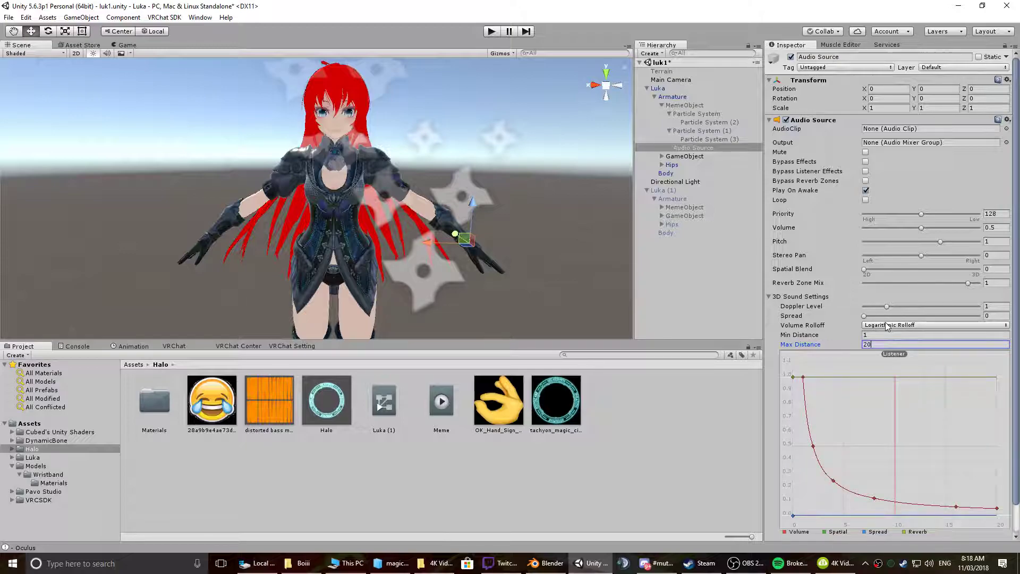
left_click(885, 324)
left_click(888, 346)
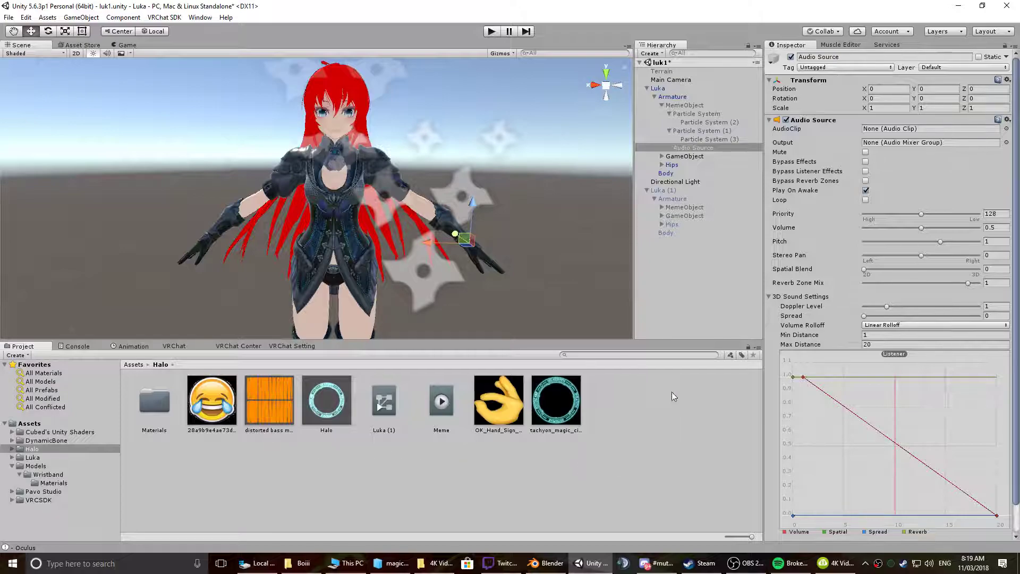
- Turn on looping for the Audio Source under MemeObject
left_click(697, 148)
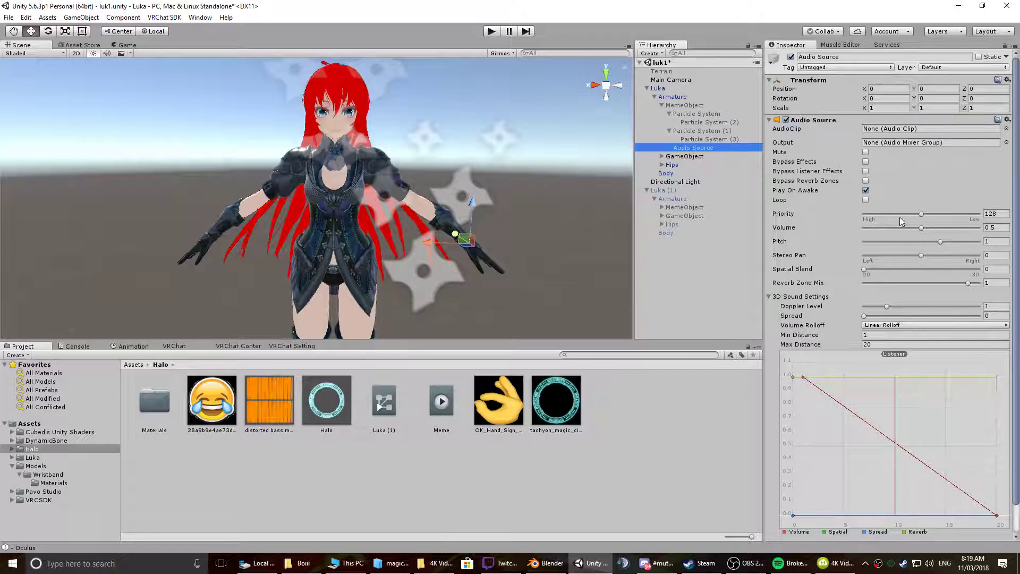
left_click(866, 200)
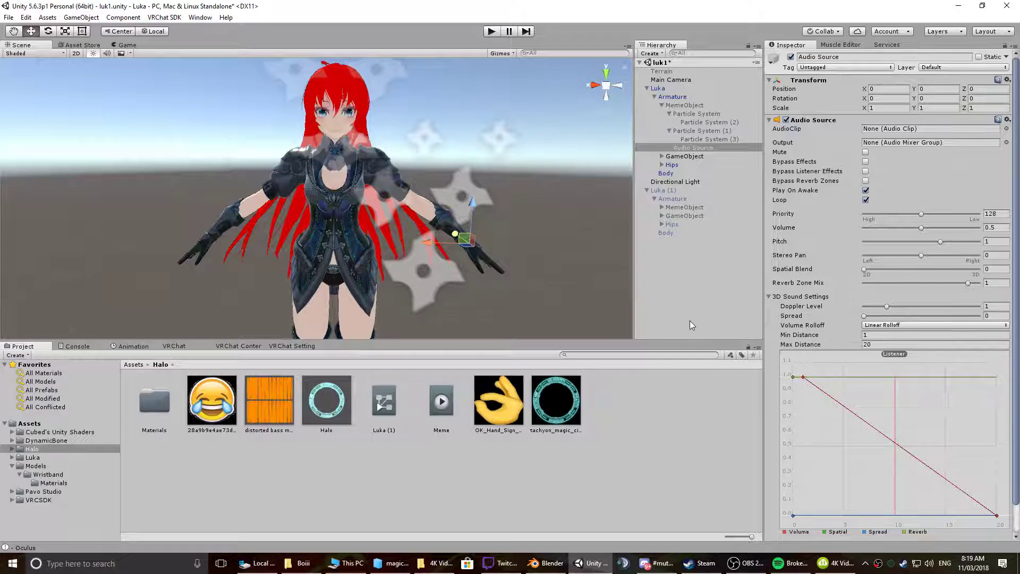
left_click(711, 148)
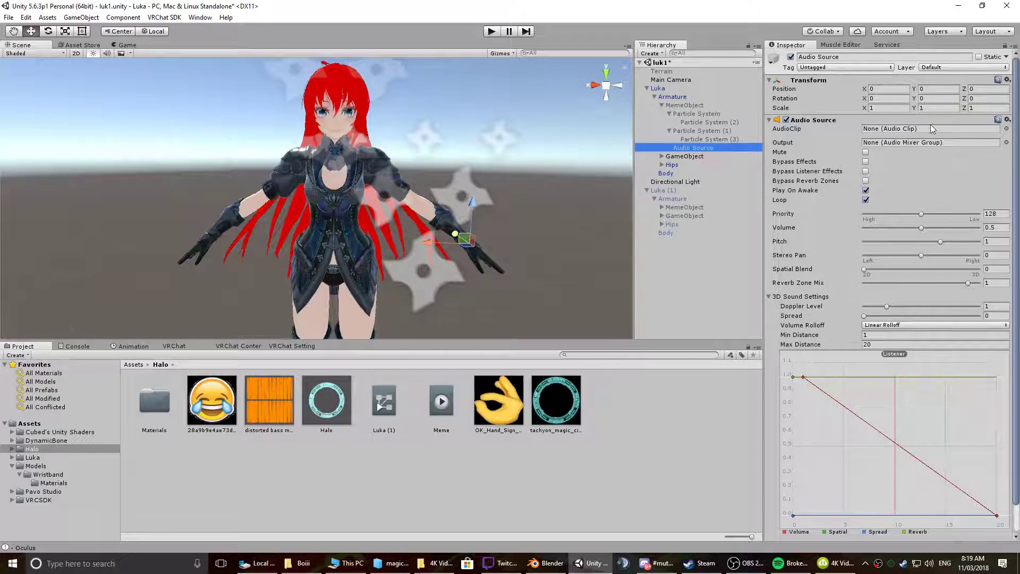
left_click(790, 57)
left_click(790, 57)
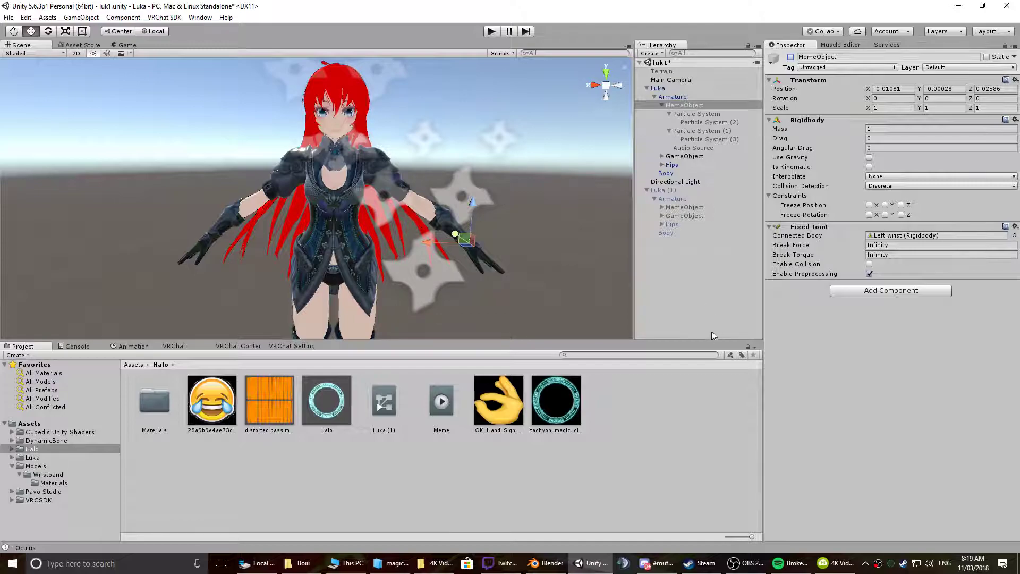
- Duplicate the CustomOverrideEmpty controller in the VRCSDK sample assets' Animation folder and rename the copy Meme
left_click(32, 425)
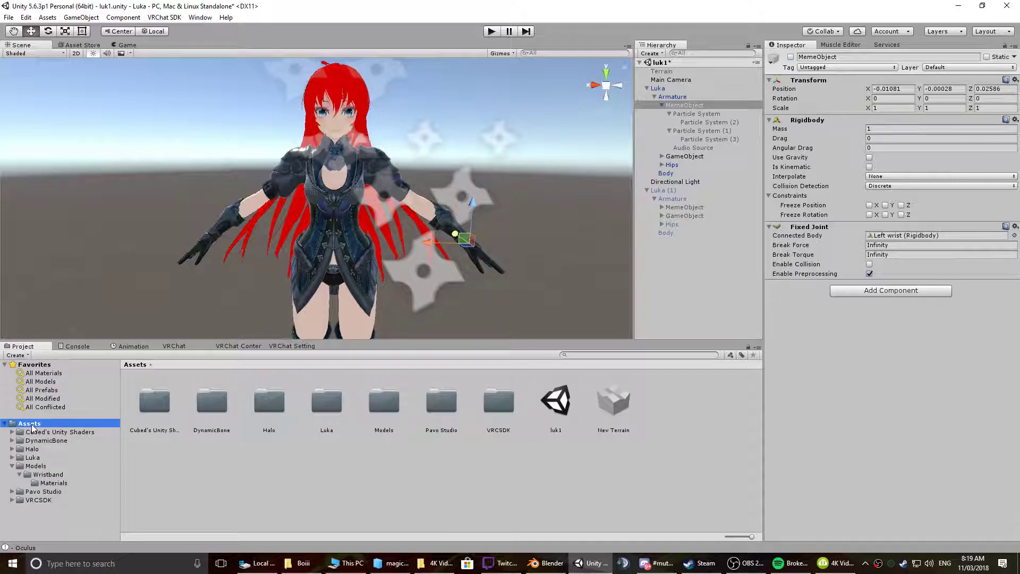
left_click(12, 500)
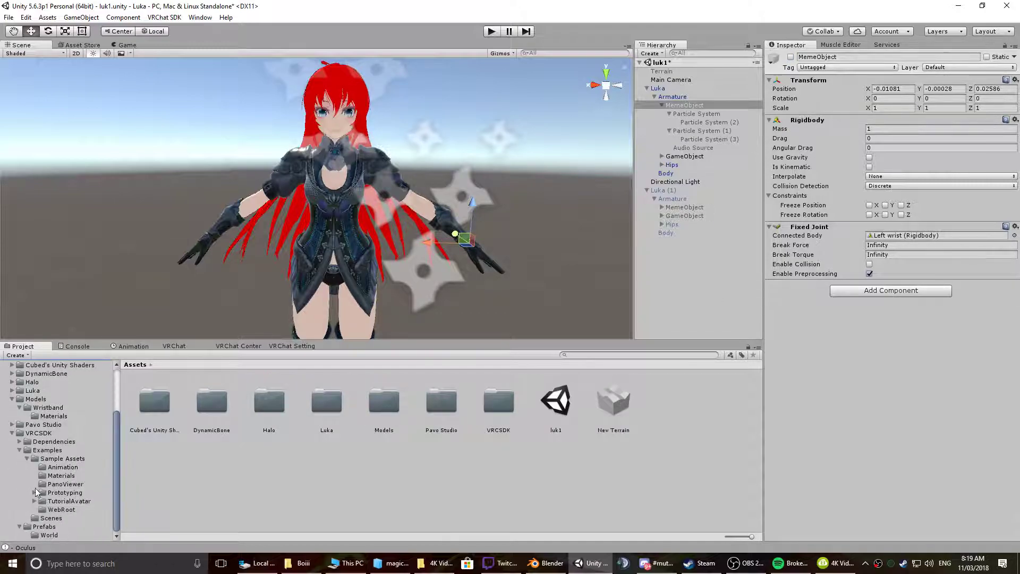
left_click(32, 458)
left_click(58, 467)
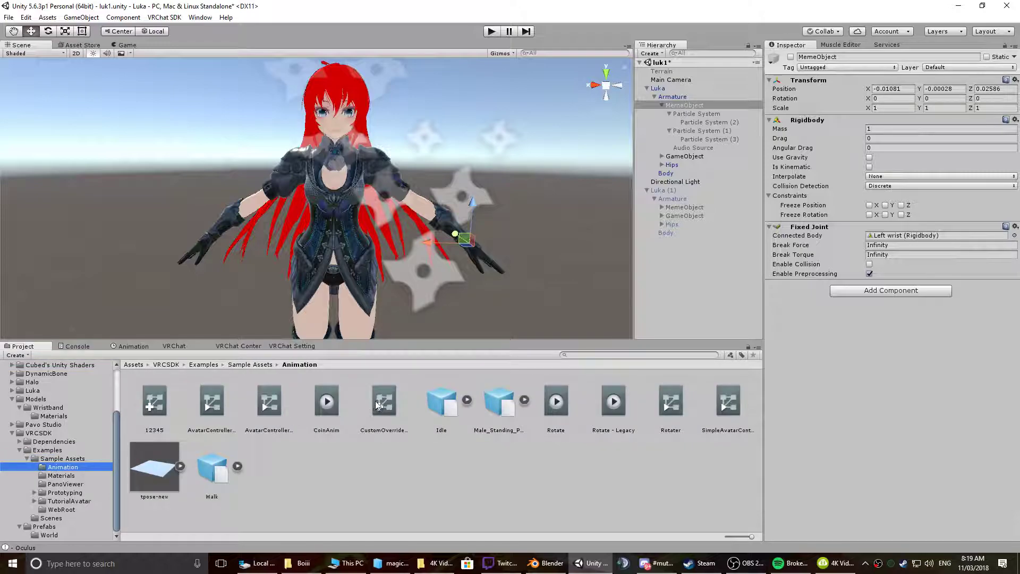
left_click(376, 406)
key("ctrl+d")
left_click(450, 430)
type("M")
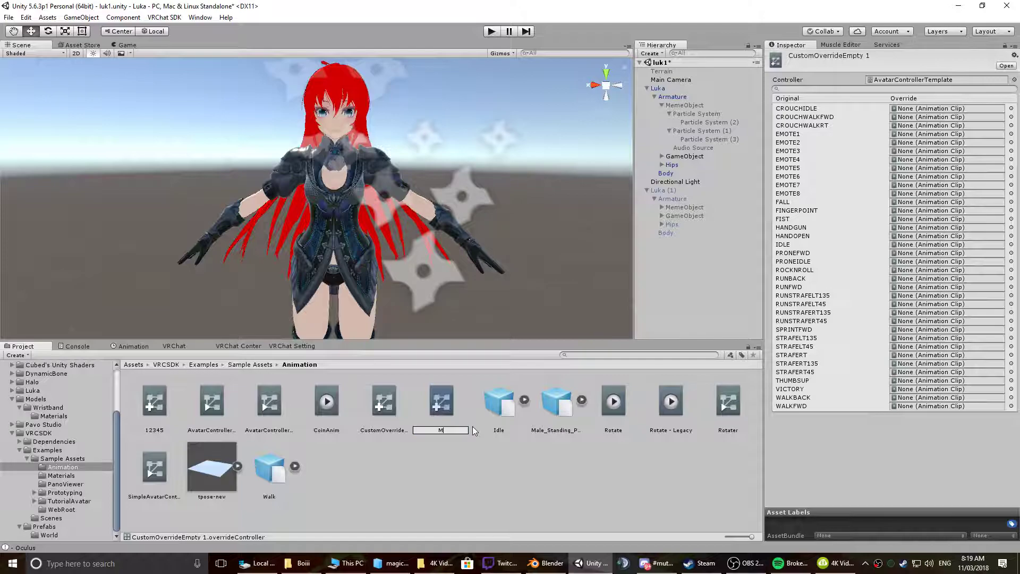
type("eme")
key("Return")
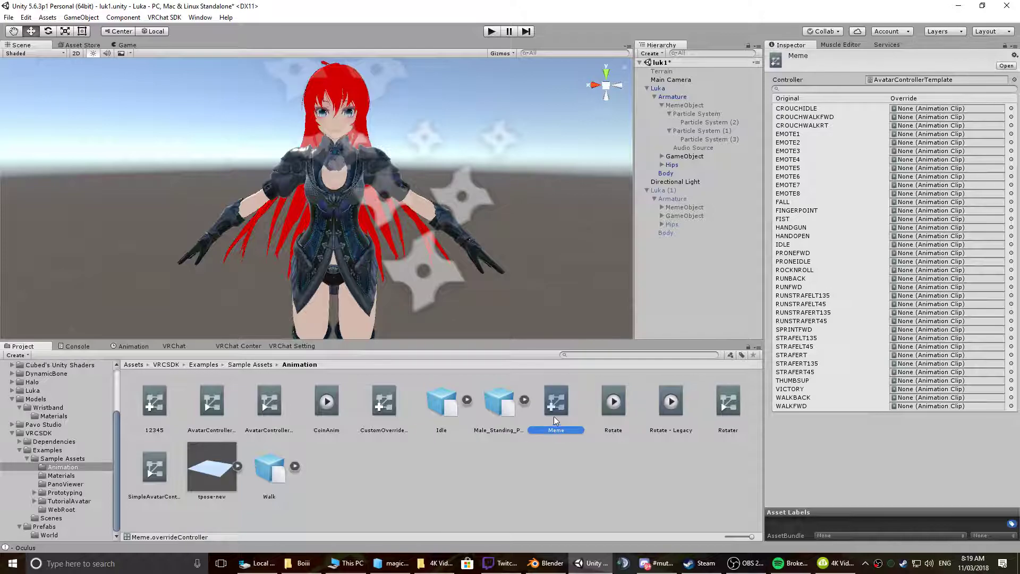
- Select Luka, collapse its two Dynamic Bone components and expand the VRC_Avatar Descriptor
left_click(667, 89)
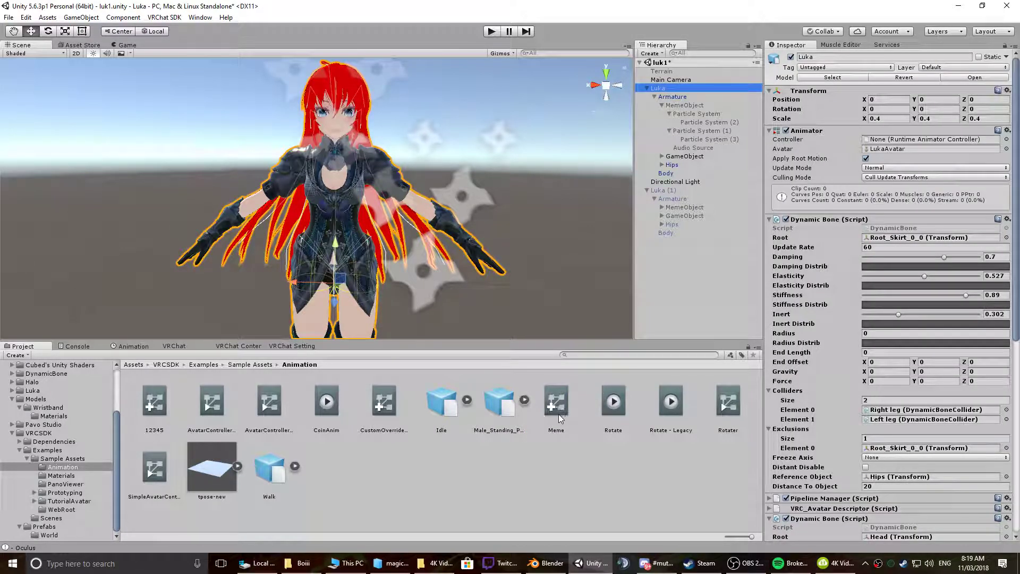
left_click(812, 219)
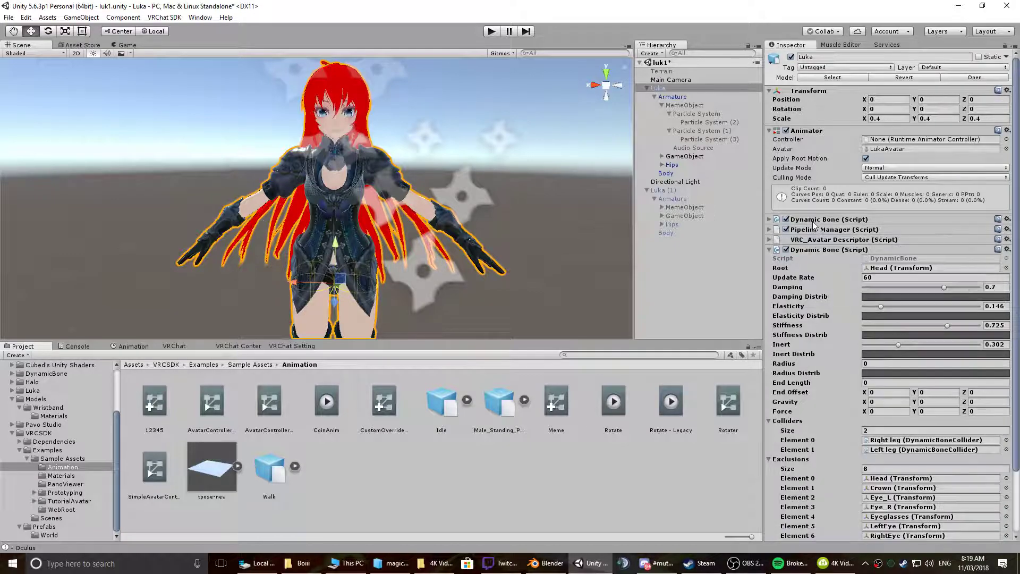
left_click(818, 249)
left_click(817, 239)
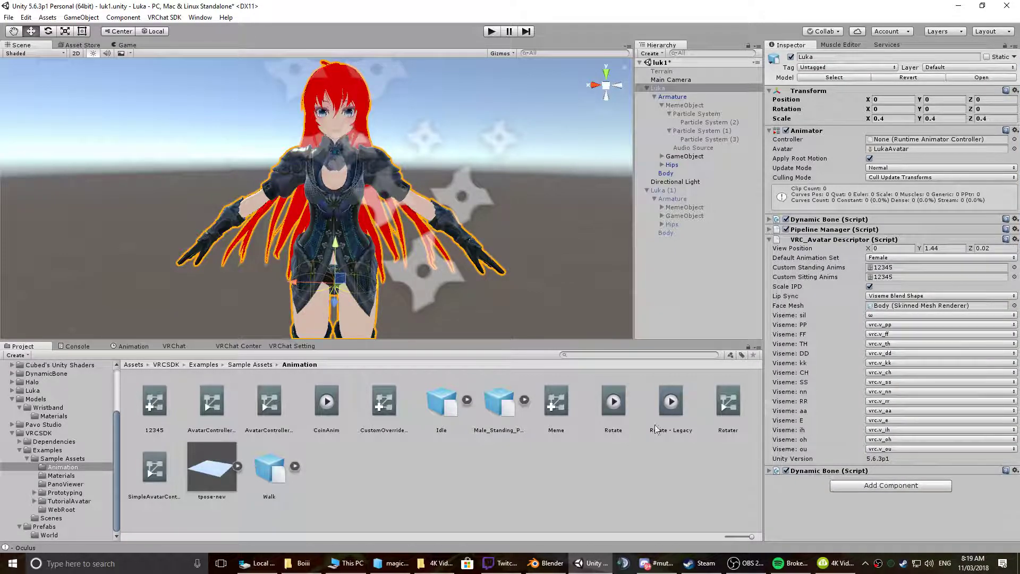
- Inspect the 12345 override controller used for Luka's custom animations and locate its ROCKNROLL clip
left_click_drag(551, 415, 897, 270)
left_click(884, 269)
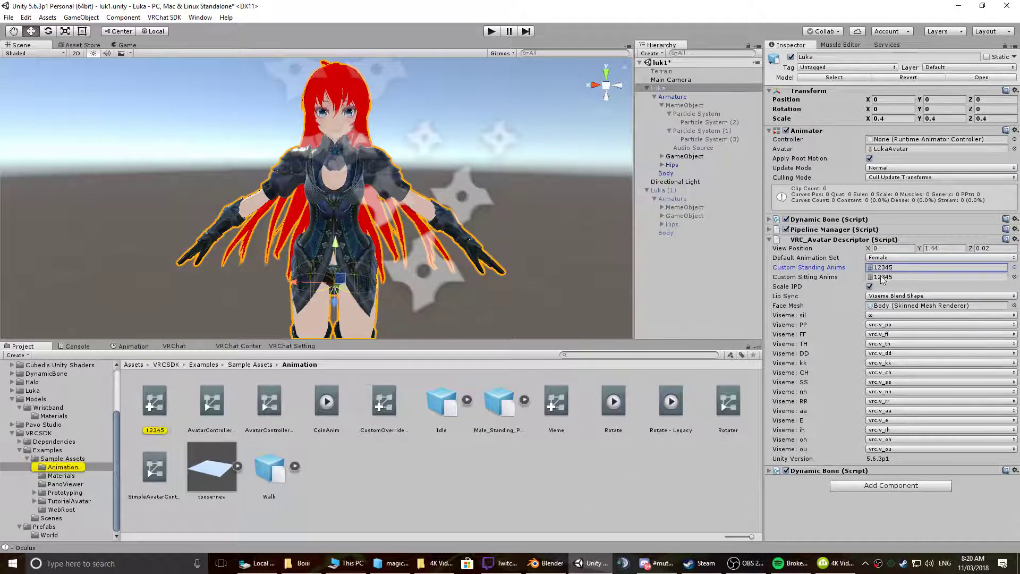
left_click(147, 421)
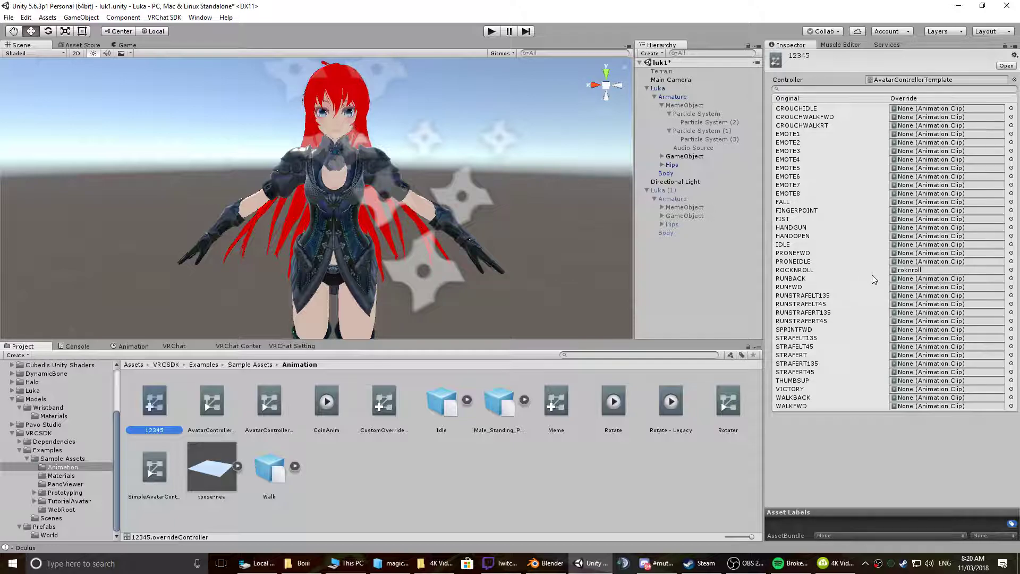
left_click(910, 271)
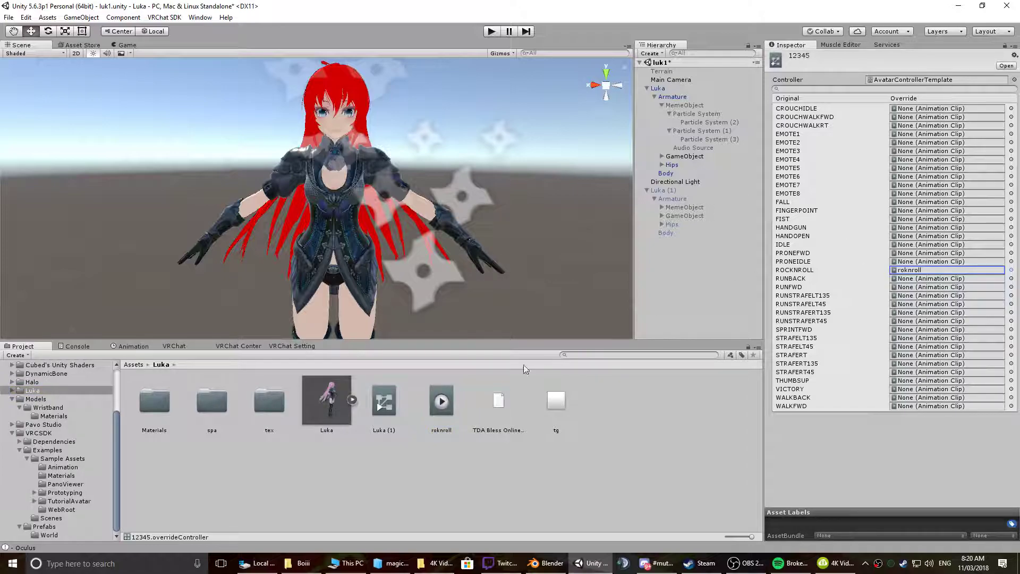
- Assign the Meme override controller as Luka's Custom Standing Anims and Custom Sitting Anims
left_click(659, 88)
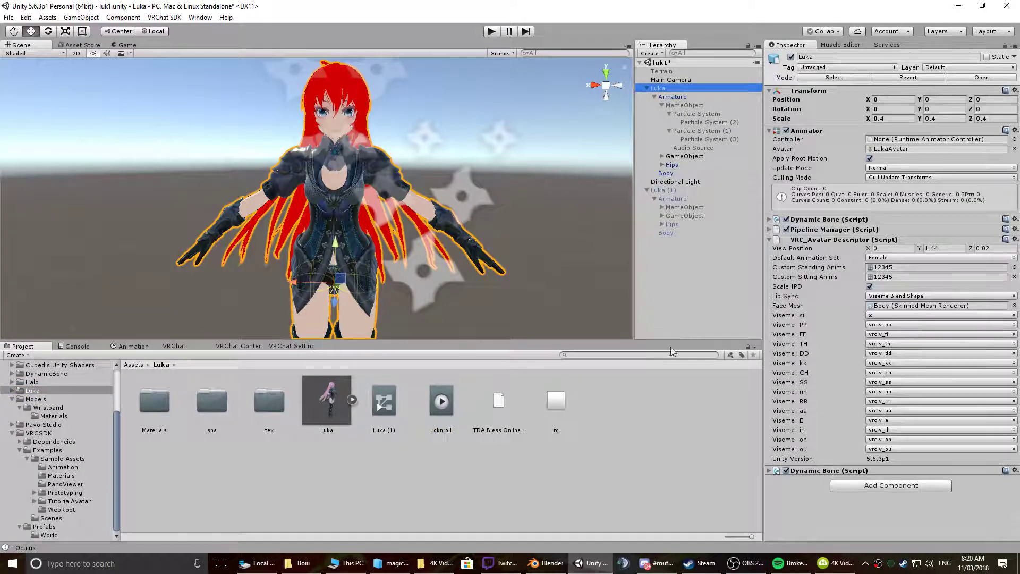
left_click(893, 277)
left_click_drag(557, 404, 914, 269)
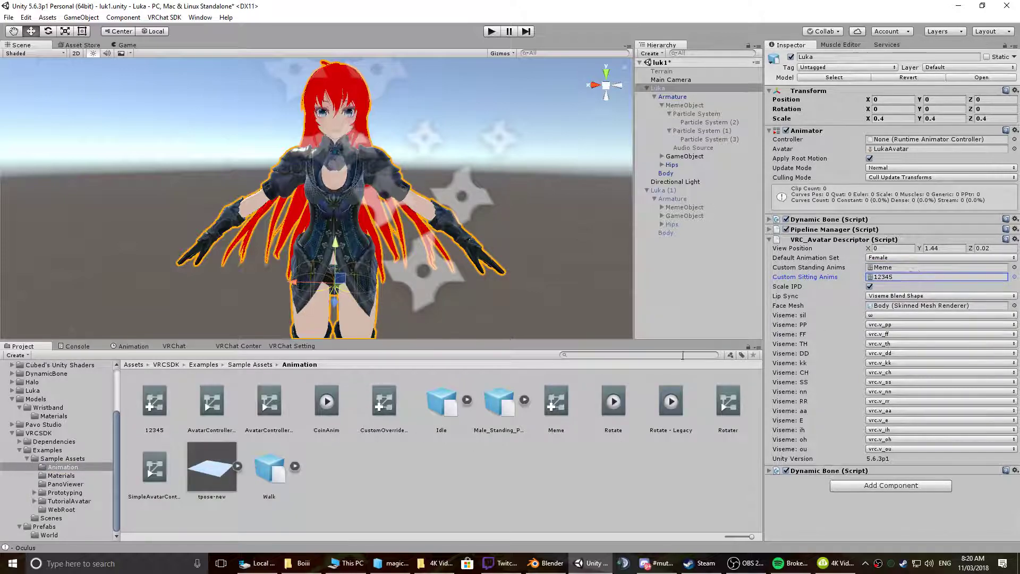
- Set the ROCKNROLL override in the Meme controller to the Meme animation clip
left_click(559, 407)
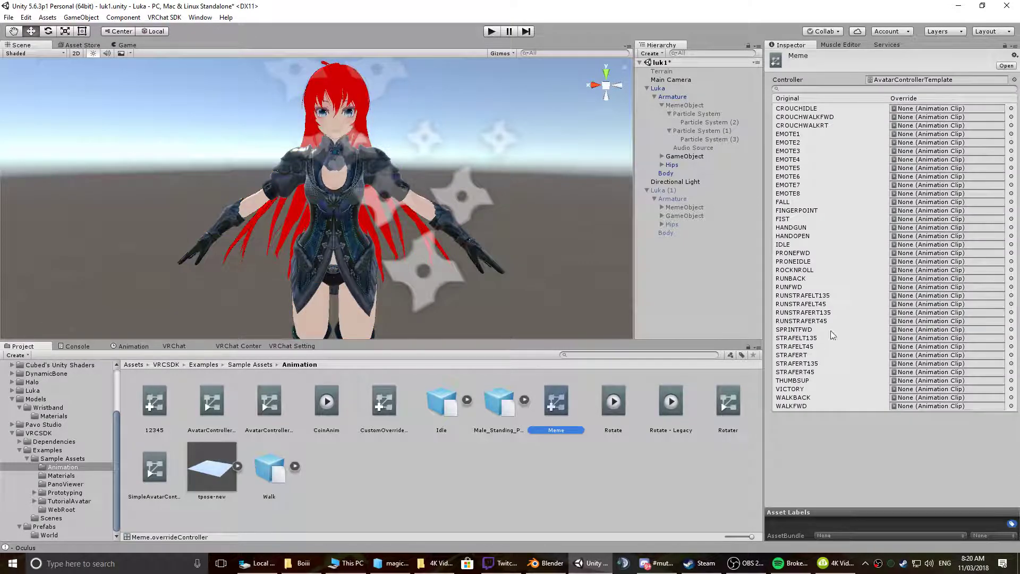
left_click(1011, 270)
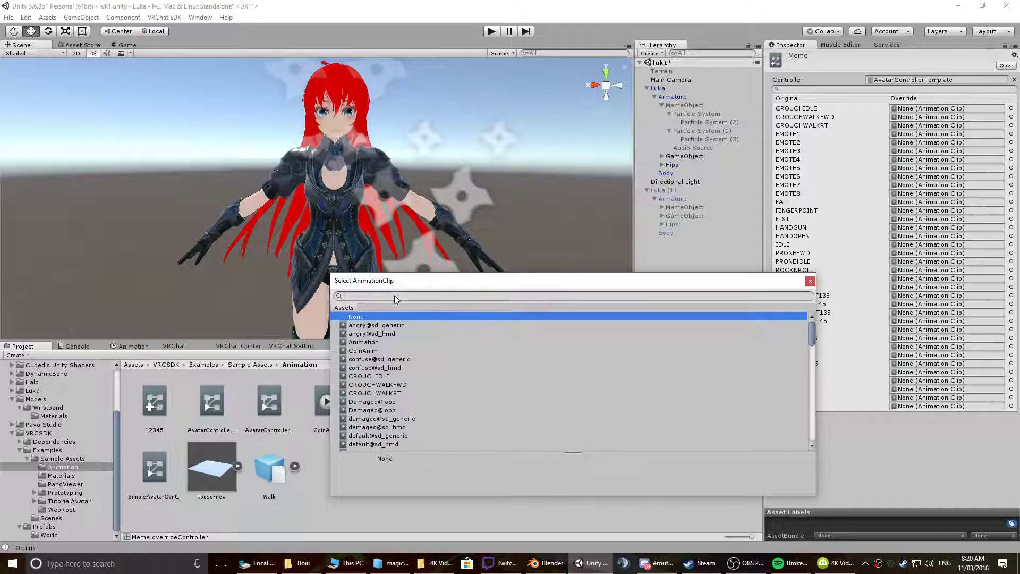
type("mem")
left_click(363, 325)
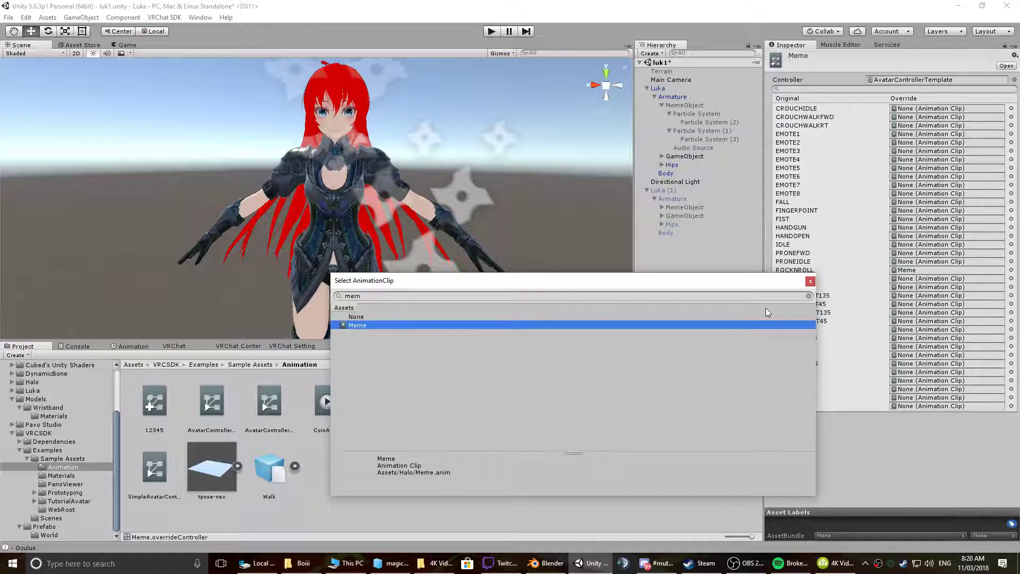
left_click(810, 282)
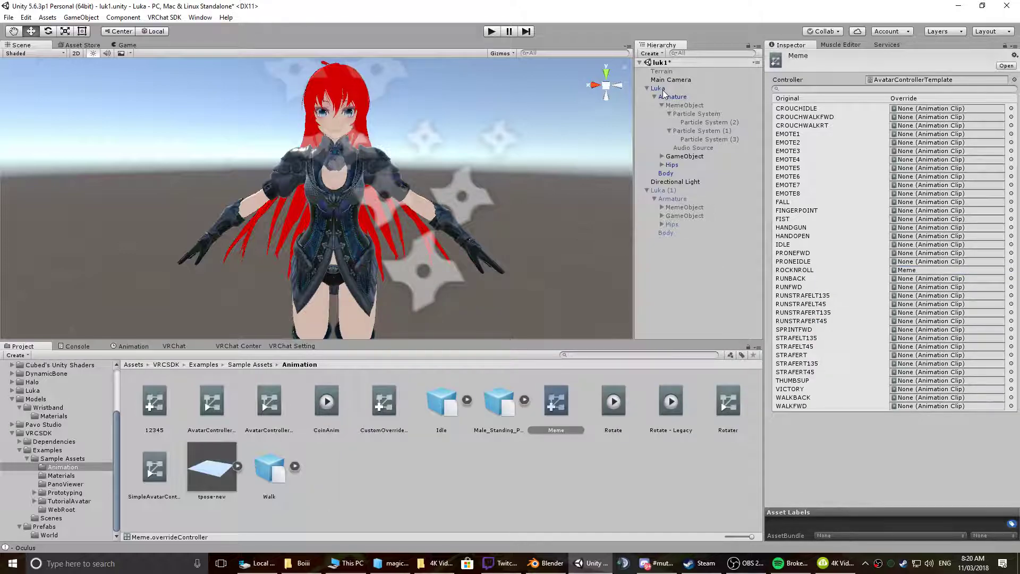
- Check Luka's avatar descriptor and inspect the particle systems under MemeObject
left_click(658, 89)
left_click_drag(524, 236, 468, 231, "alt")
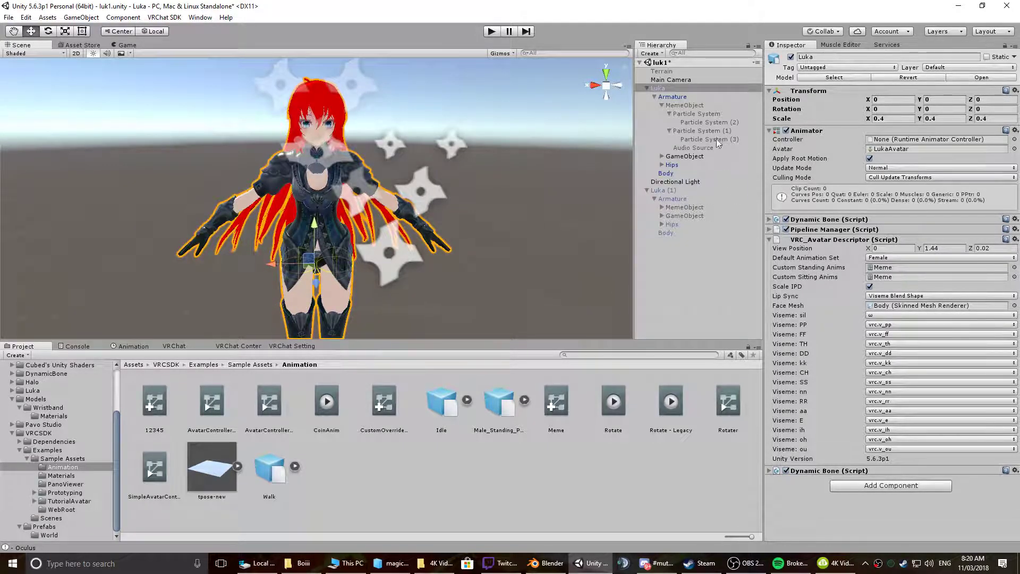
left_click(716, 116)
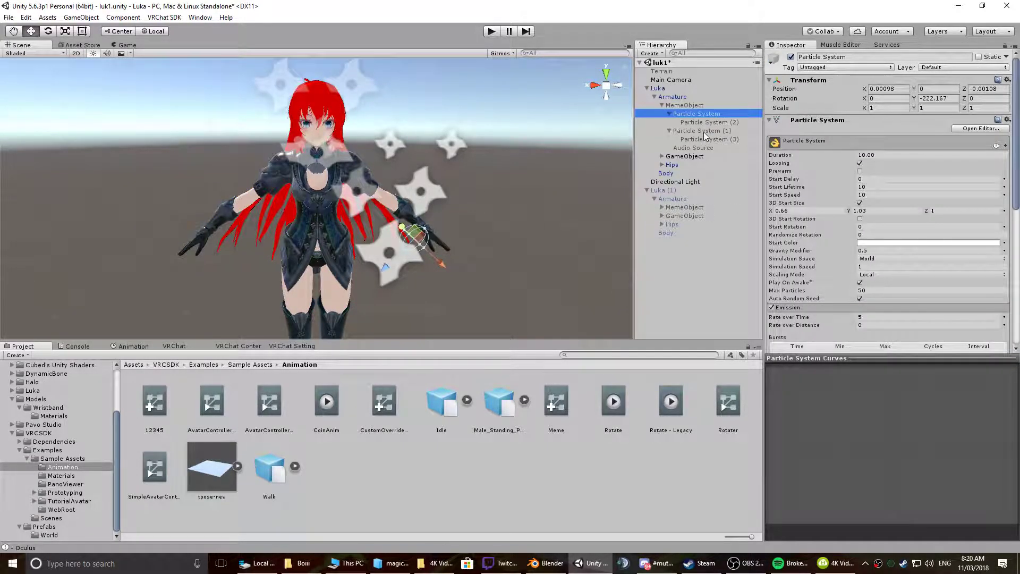
left_click(703, 132)
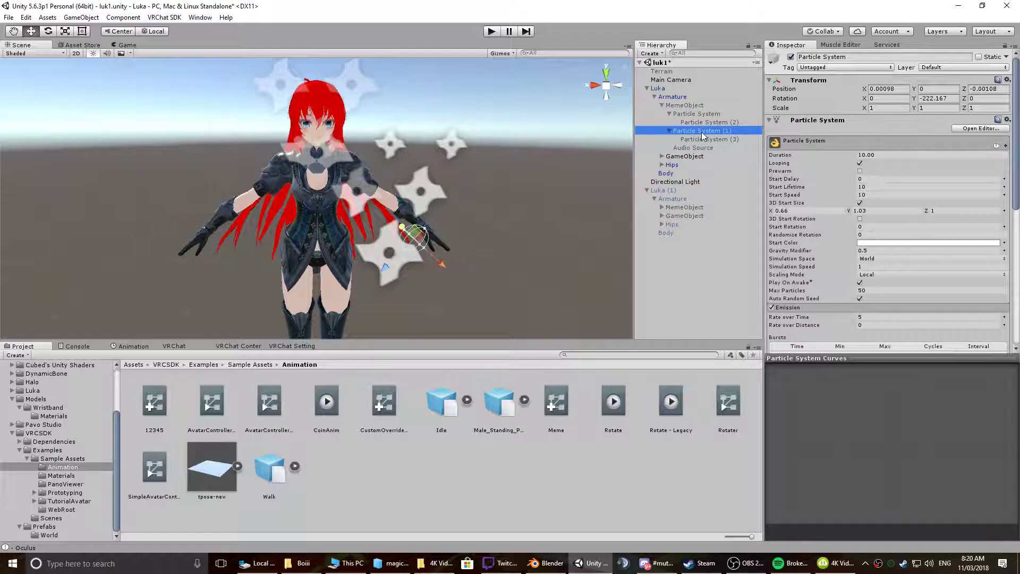
- Set the Start Delay of Particle System (1) under MemeObject to 3
left_click(869, 179)
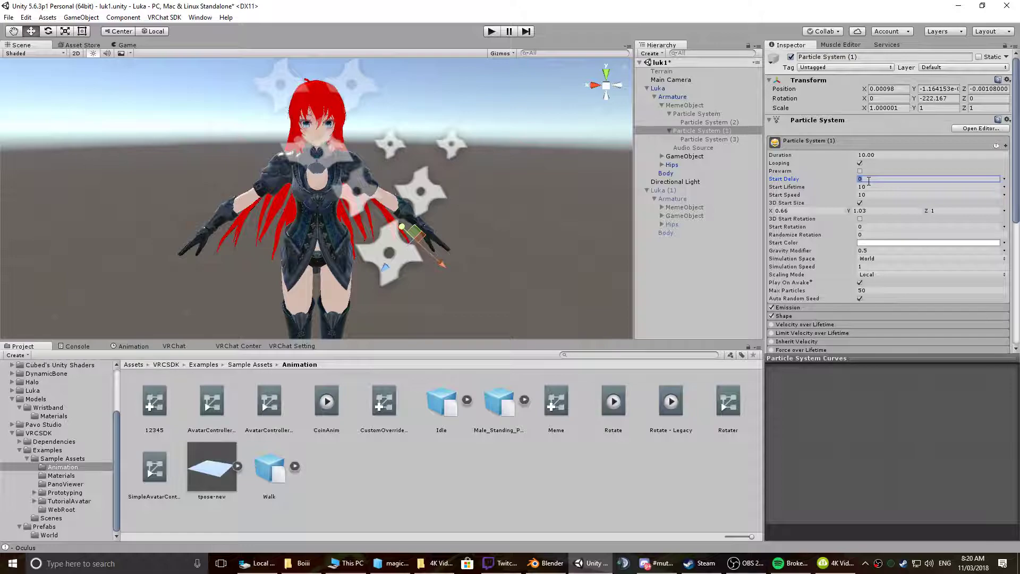
type("3")
left_click(696, 114)
left_click(703, 131)
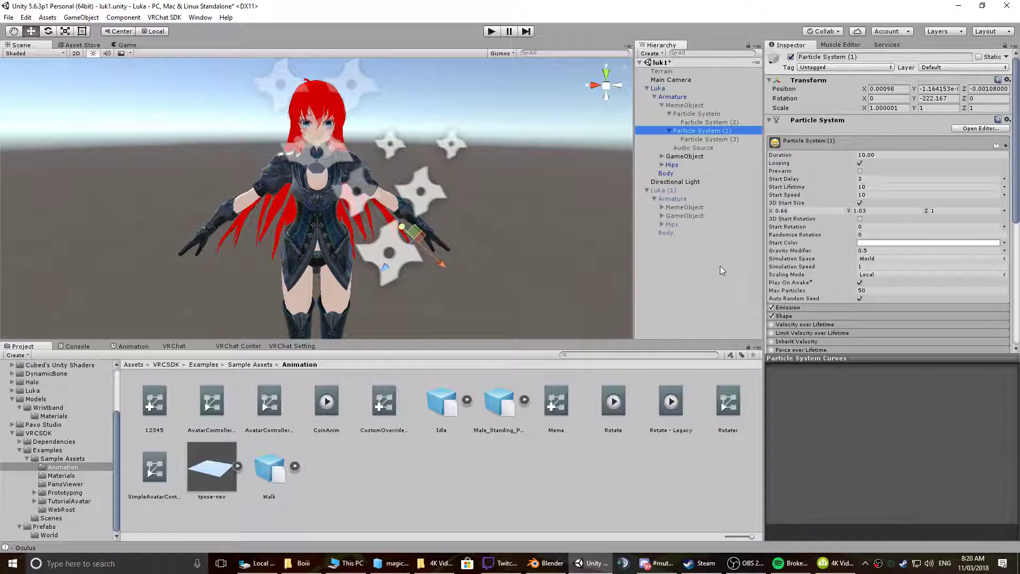
left_click(720, 139)
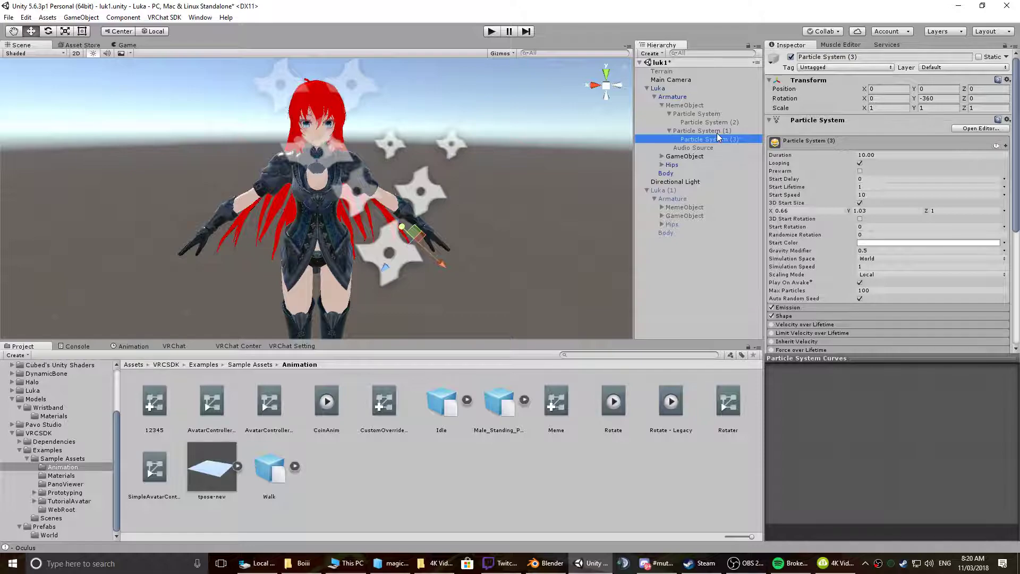
left_click(674, 106)
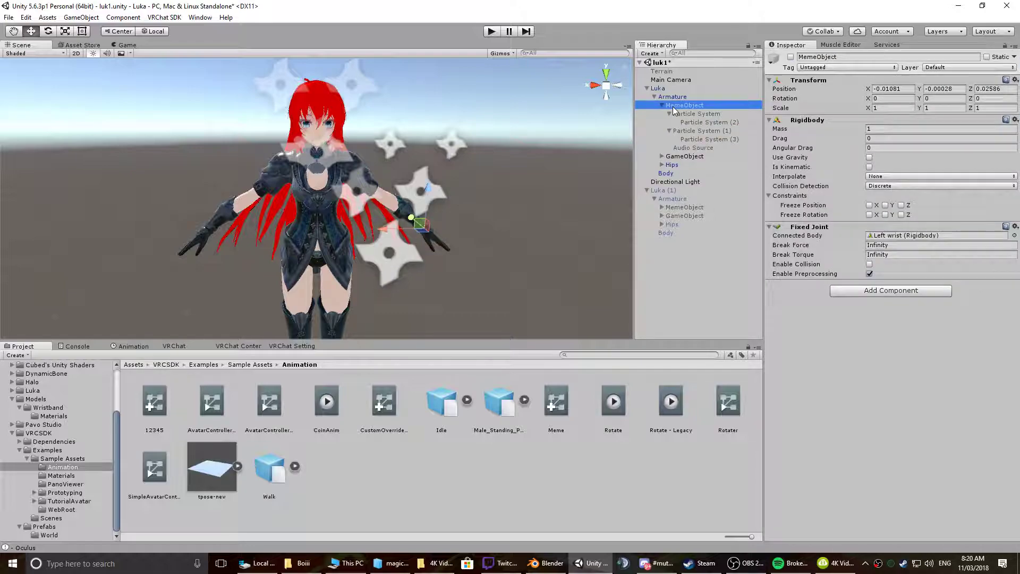
- Enable the Terrain and MemeObject, and preview all of MemeObject's particle systems together around Luka
left_click(678, 72)
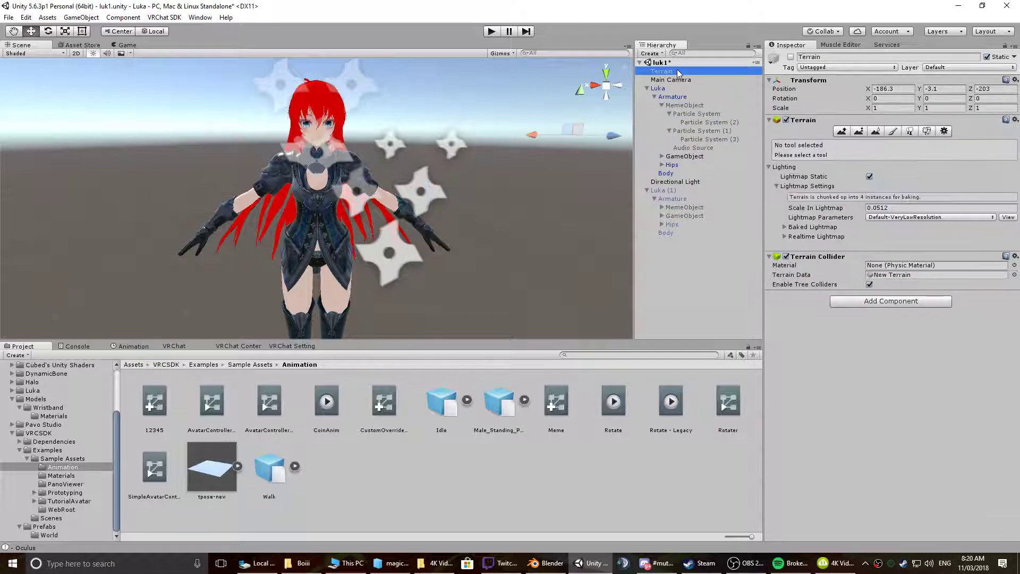
left_click(790, 57)
left_click(683, 106)
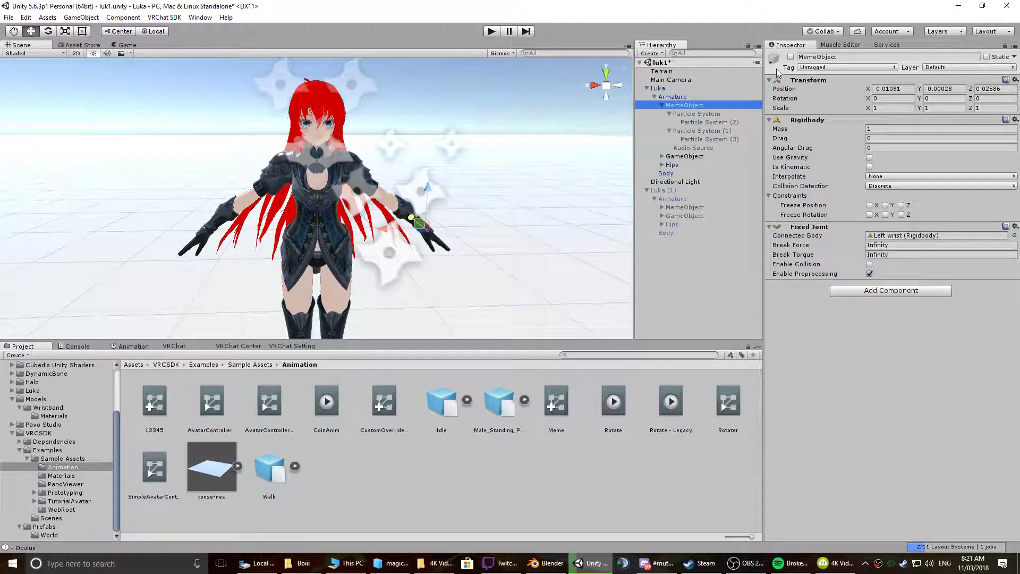
left_click(791, 57)
left_click(696, 115)
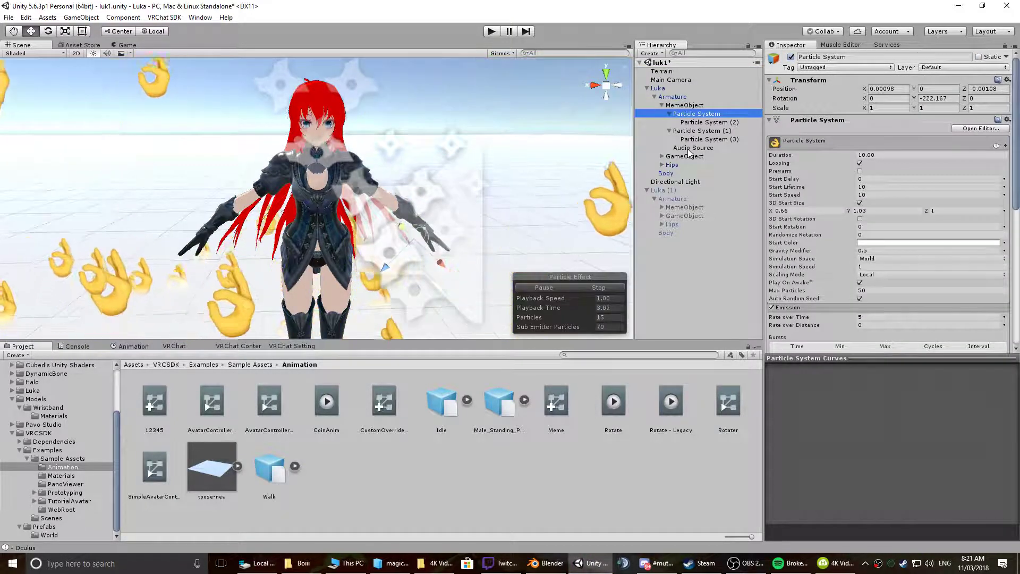
left_click(688, 150, "shift")
left_click_drag(588, 295, 420, 243, "alt")
scroll(419, 243, "down", 7)
middle_click_drag(486, 217, 549, 162)
left_click(552, 288)
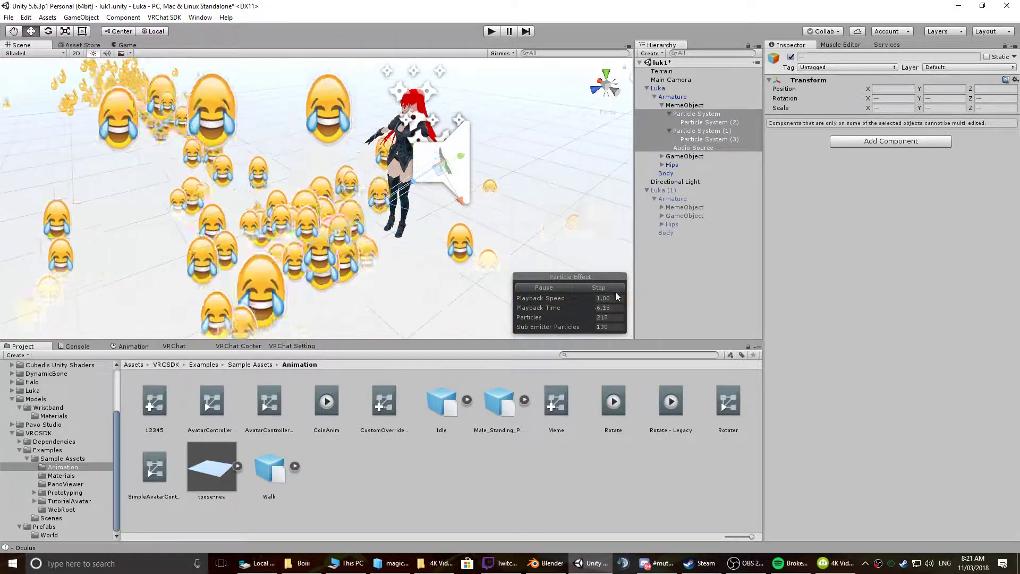
left_click(596, 287)
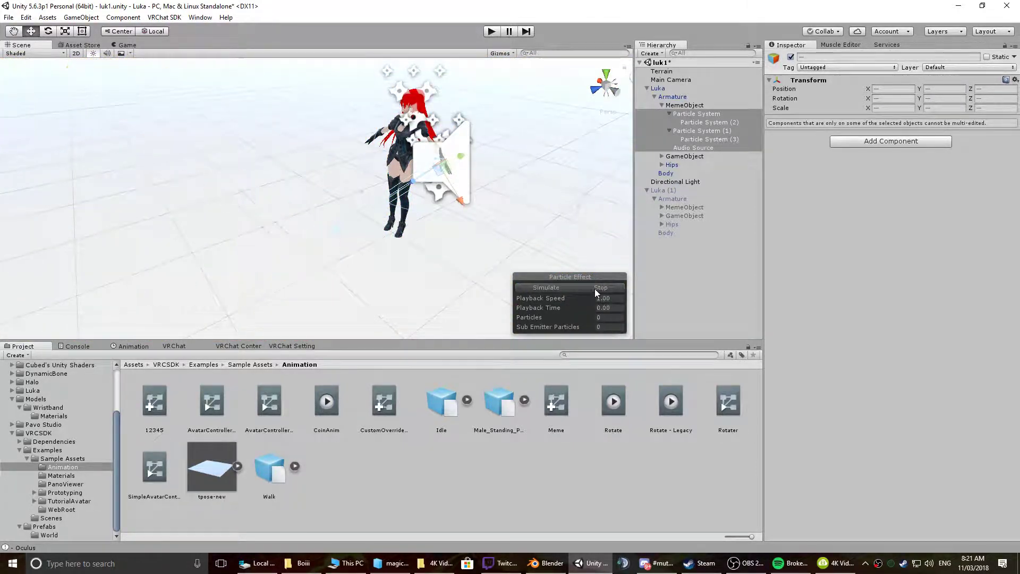
- Deactivate the Terrain object
left_click_drag(428, 192, 526, 157, "alt")
left_click(673, 72)
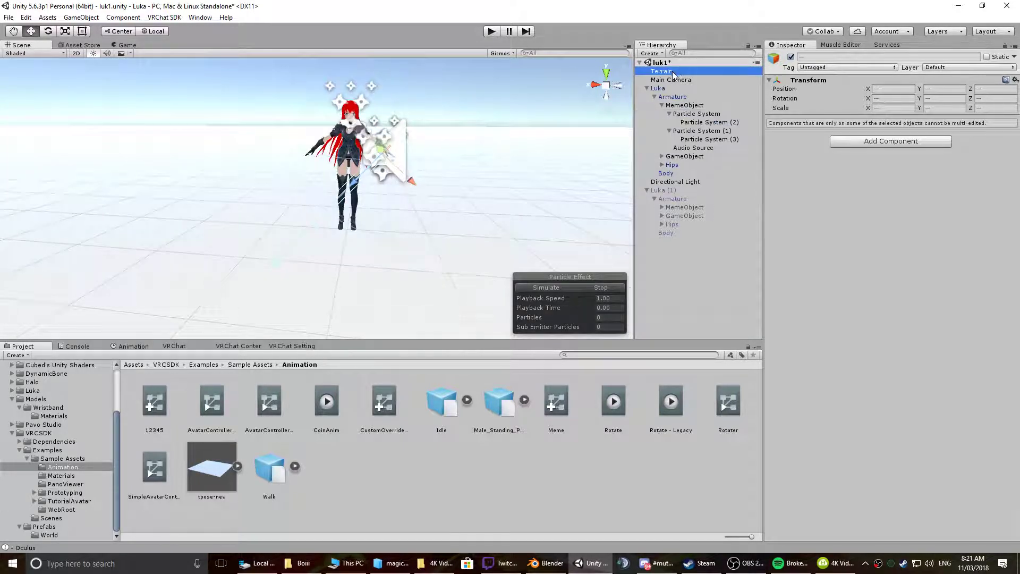
left_click(791, 58)
left_click(790, 58)
- Examine the red ring particle system above Luka's head, including its main, shape and Rotation over Lifetime settings
scroll(455, 147, "up", 6)
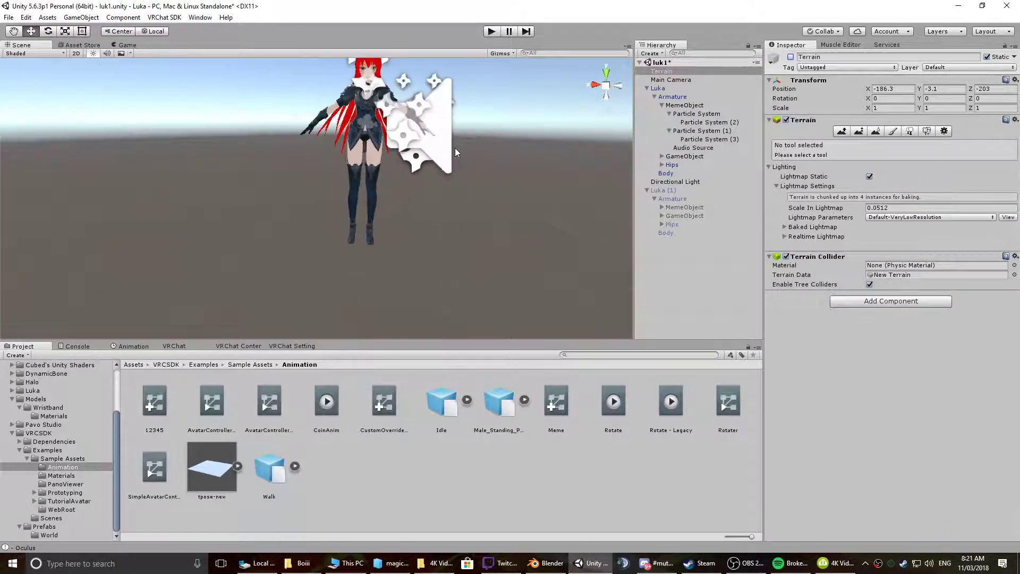
scroll(445, 219, "down", 8)
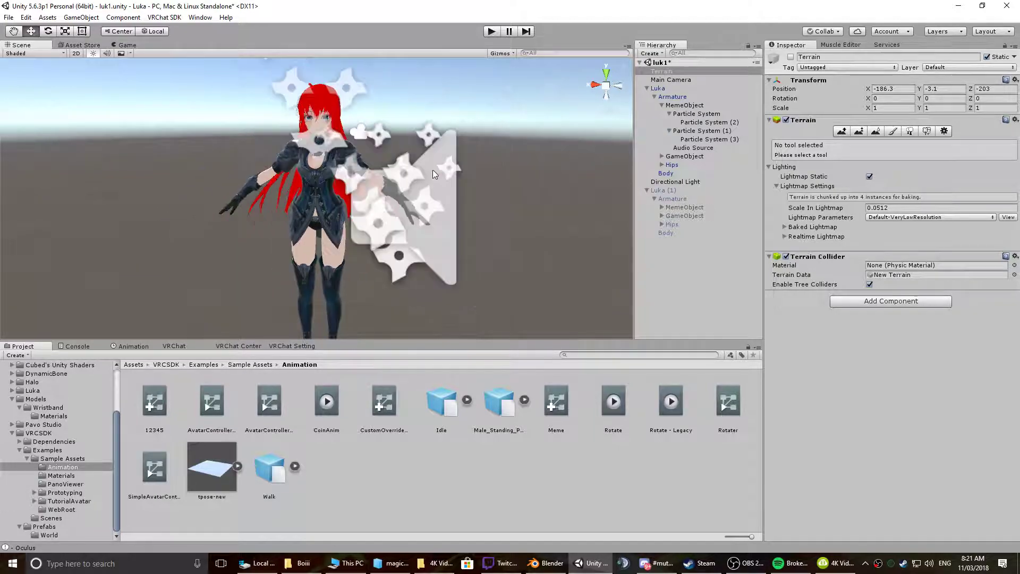
scroll(269, 182, "up", 3)
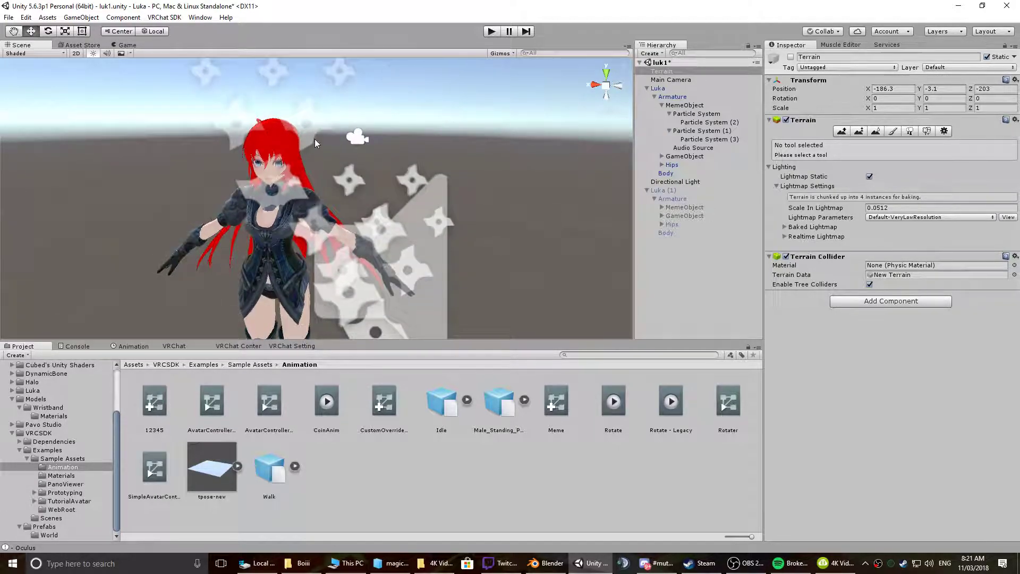
left_click(311, 124)
left_click_drag(307, 164, 240, 246, "alt")
scroll(292, 244, "up", 5)
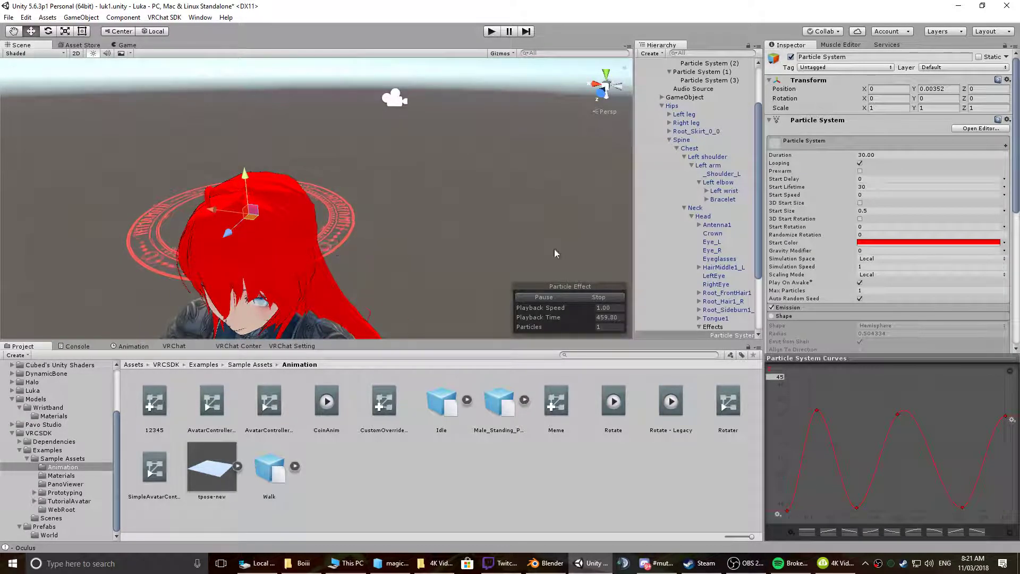
scroll(836, 232, "down", 3)
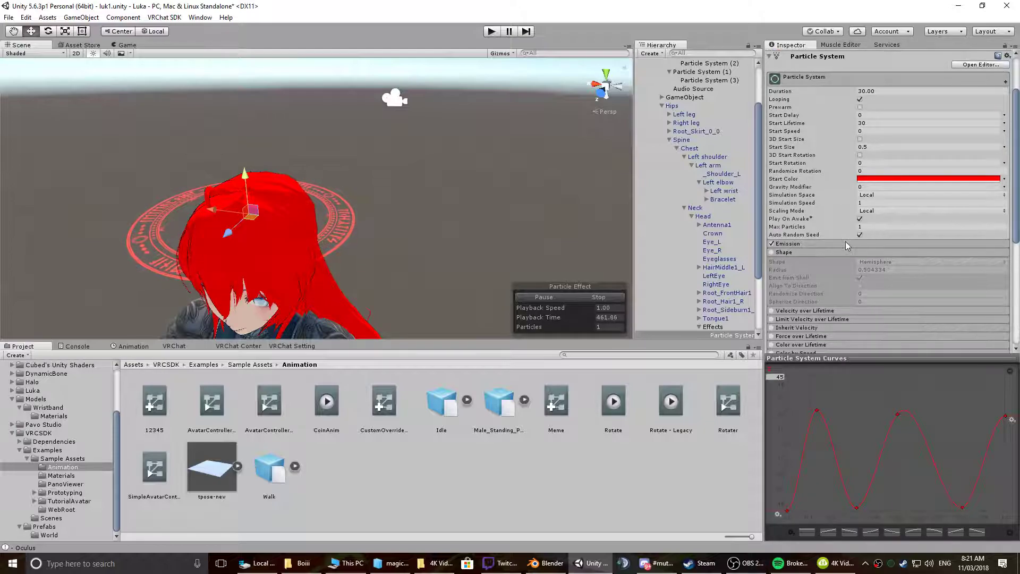
scroll(851, 241, "down", 4)
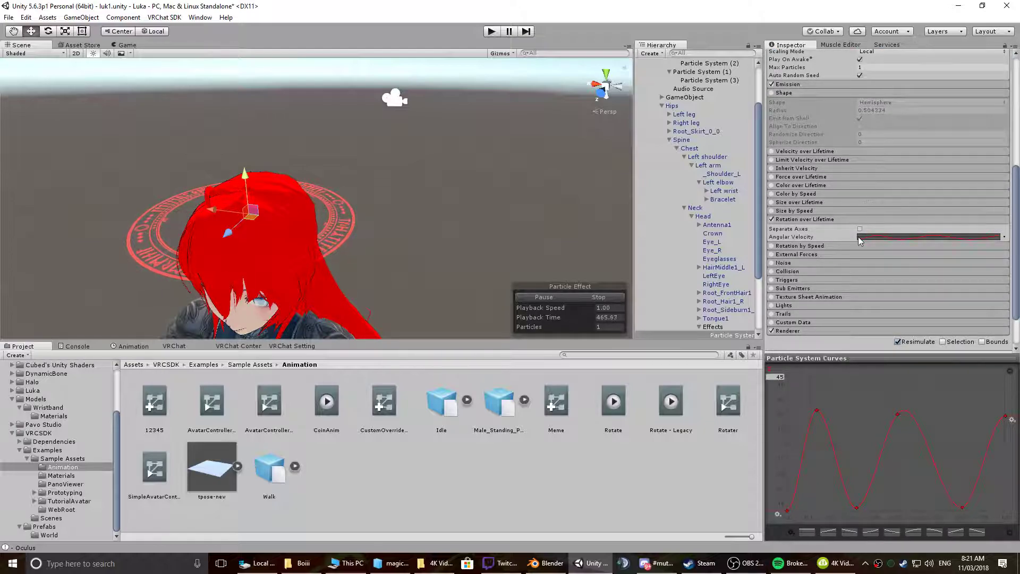
scroll(850, 240, "up", 7)
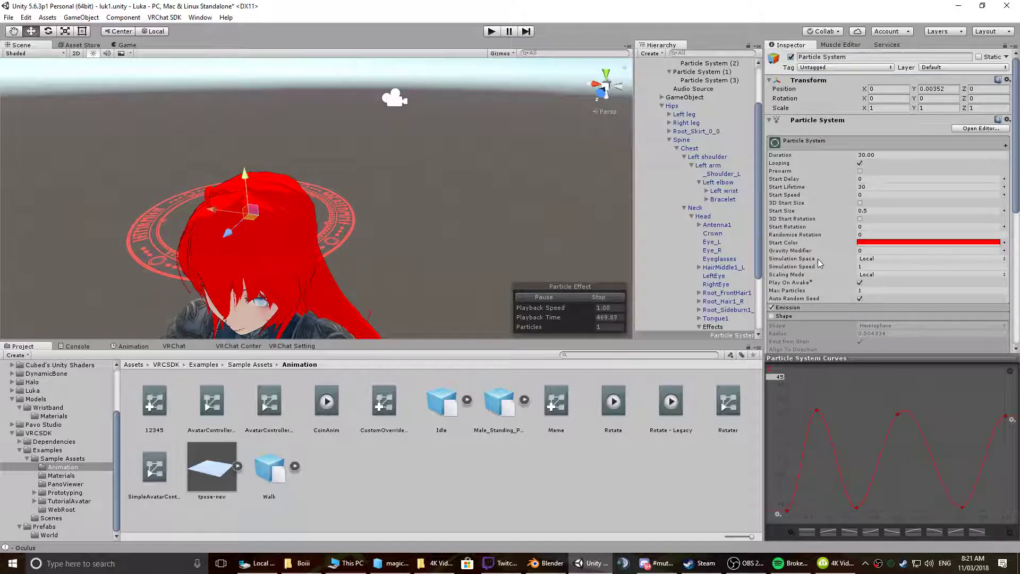
scroll(823, 265, "down", 5)
scroll(827, 268, "down", 2)
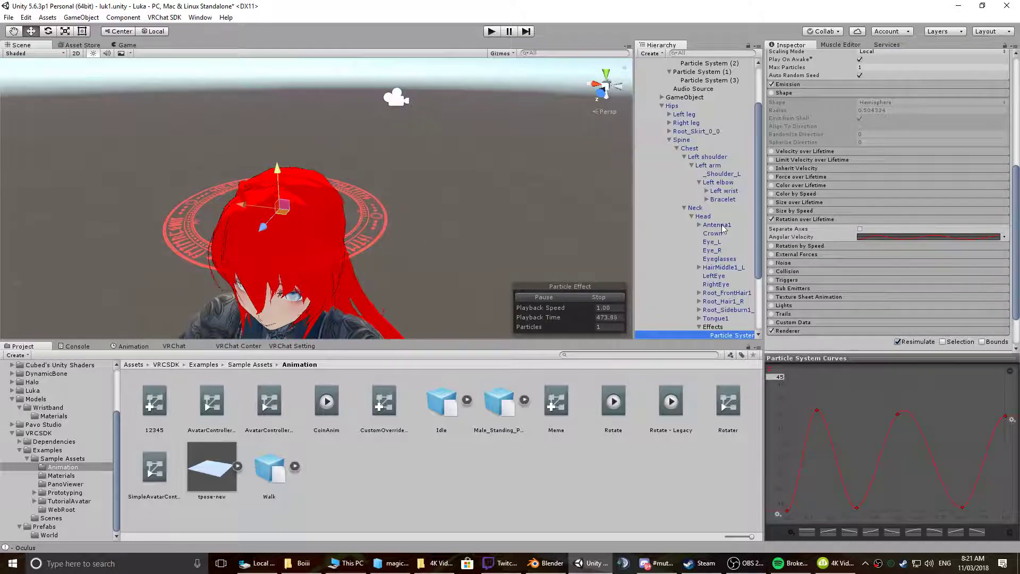
- Deactivate MemeObject under Luka's Armature
scroll(700, 173, "up", 2)
left_click(685, 105)
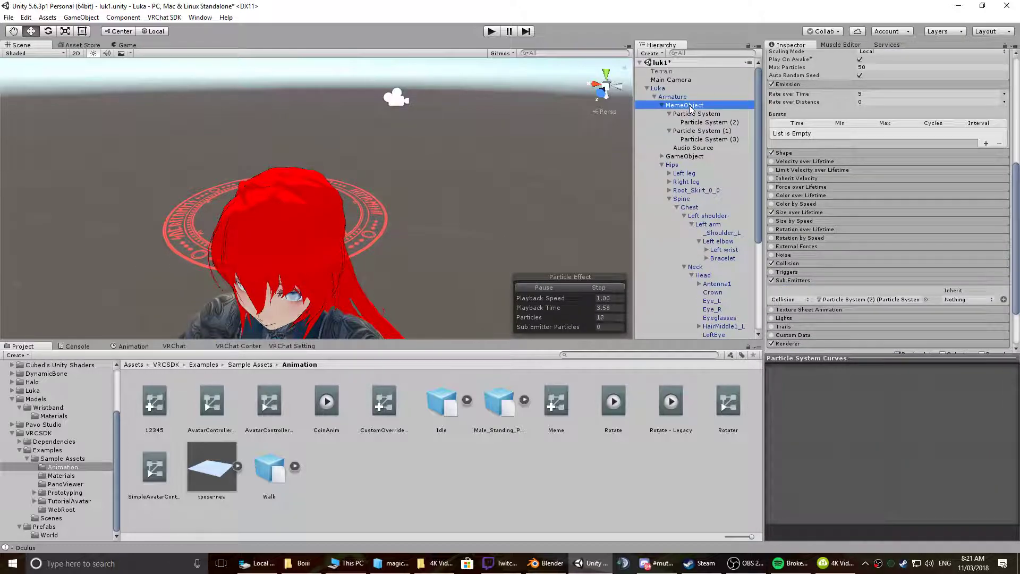
left_click(790, 57)
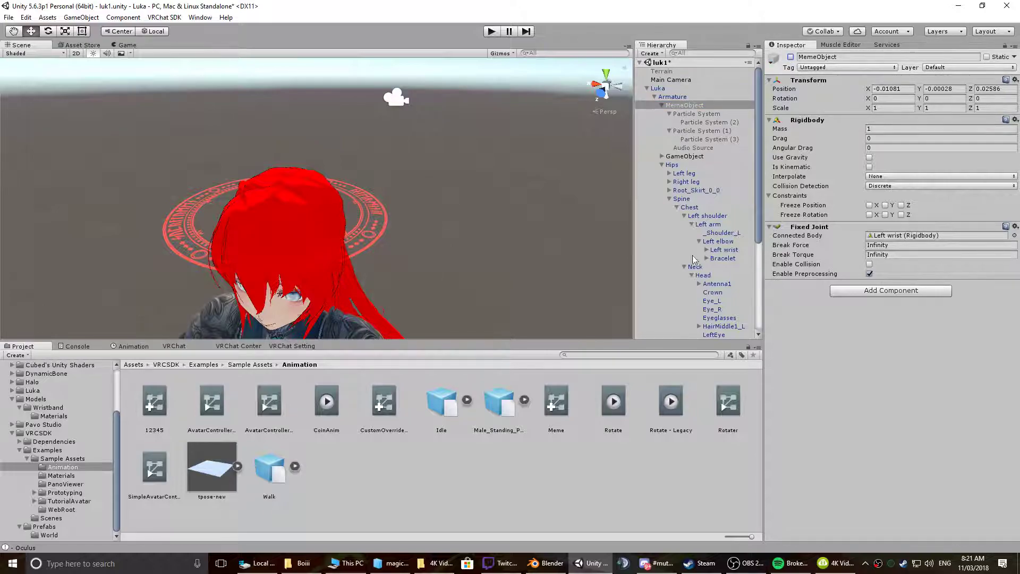
- Sign in to the VRChat SDK by entering the account username and password
left_click(238, 346)
left_click(286, 347)
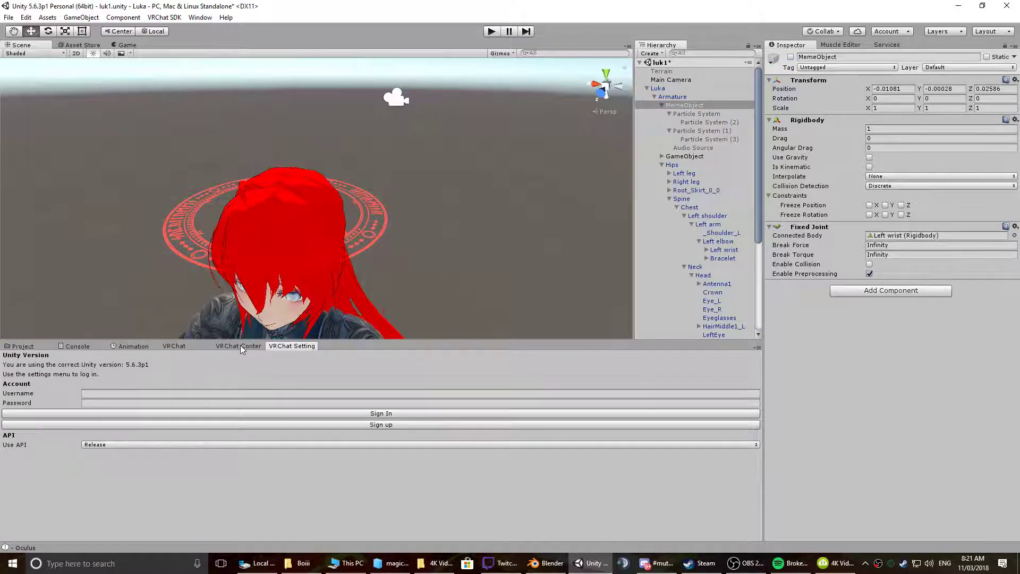
left_click(184, 394)
type("Rit")
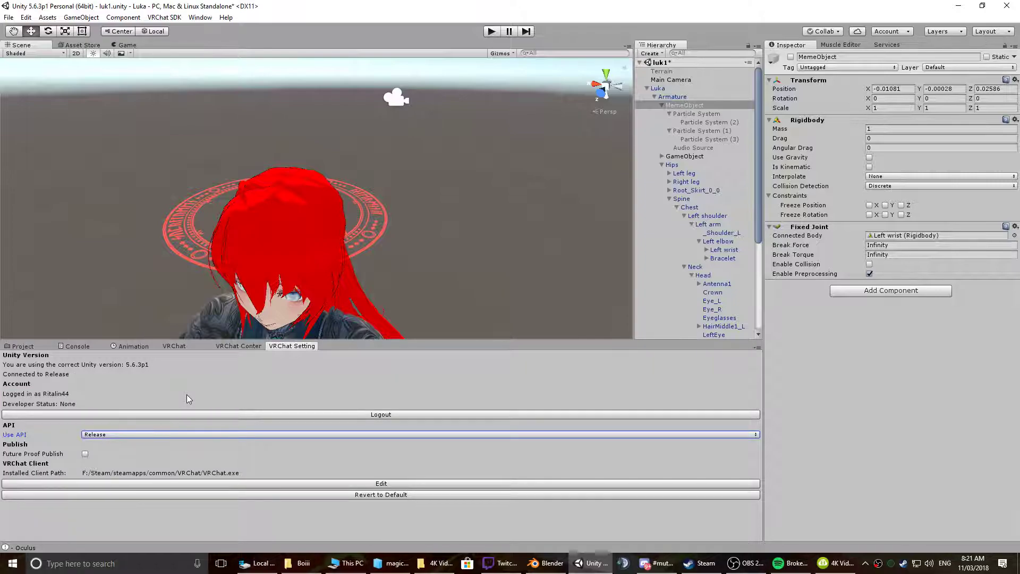
- Bring up the VRChat avatar build options and try to build and publish Luka
left_click(235, 345)
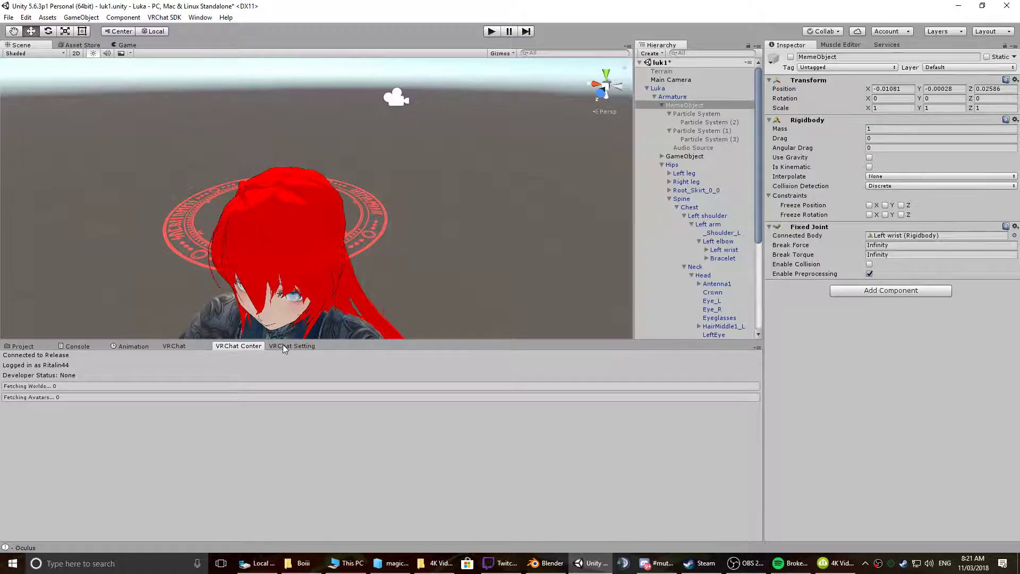
left_click(177, 347)
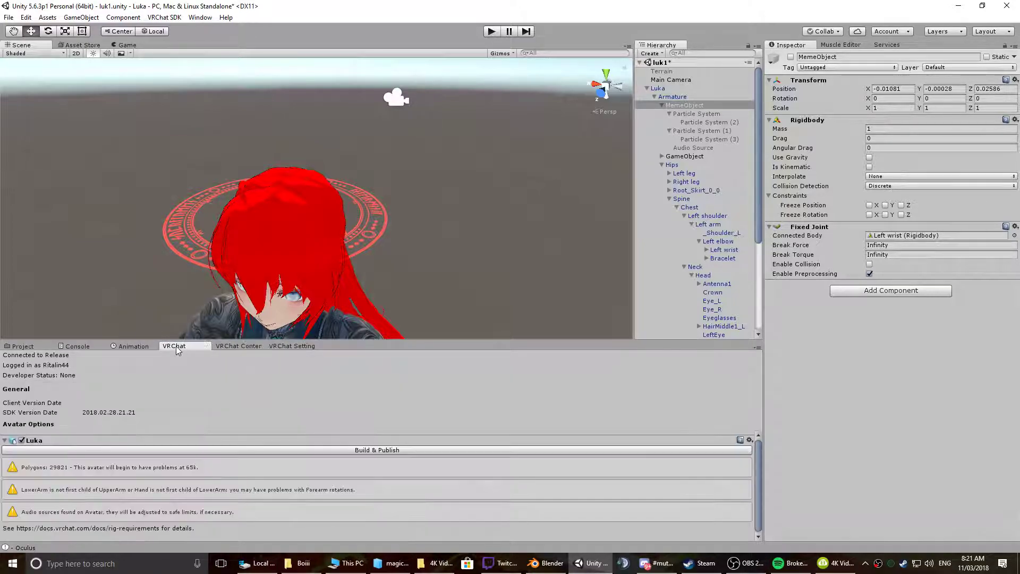
left_click(260, 451)
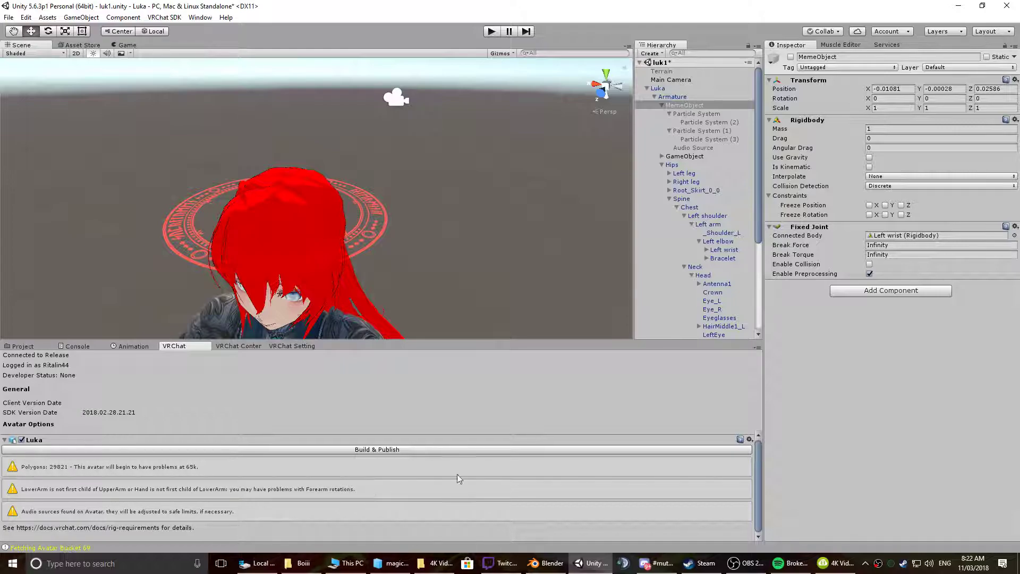
- Inspect the order of the Left shoulder, Left arm and _Shoulder_L bones under Luka's Chest for the forearm rotation warning
left_click(684, 105)
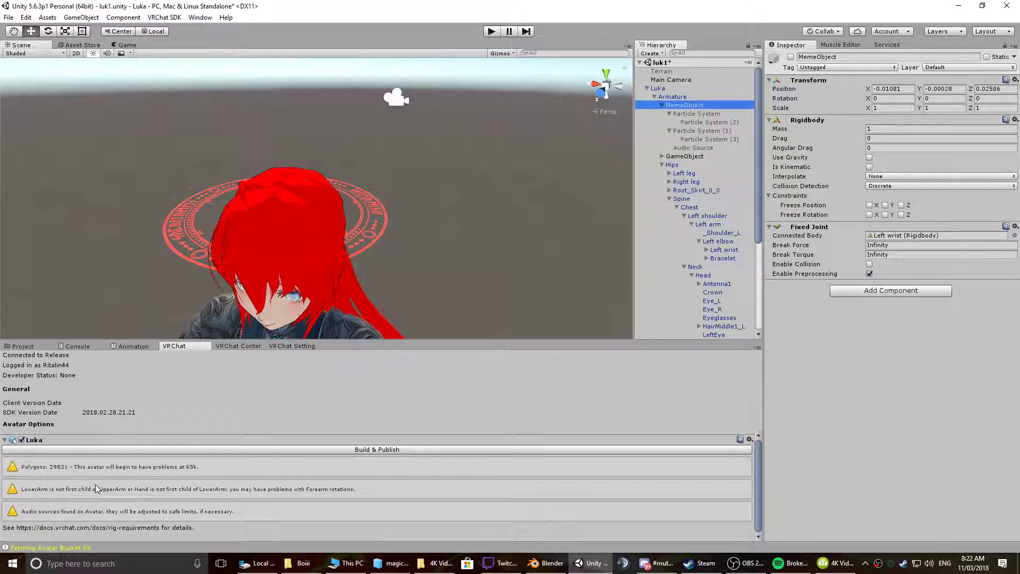
left_click(670, 198)
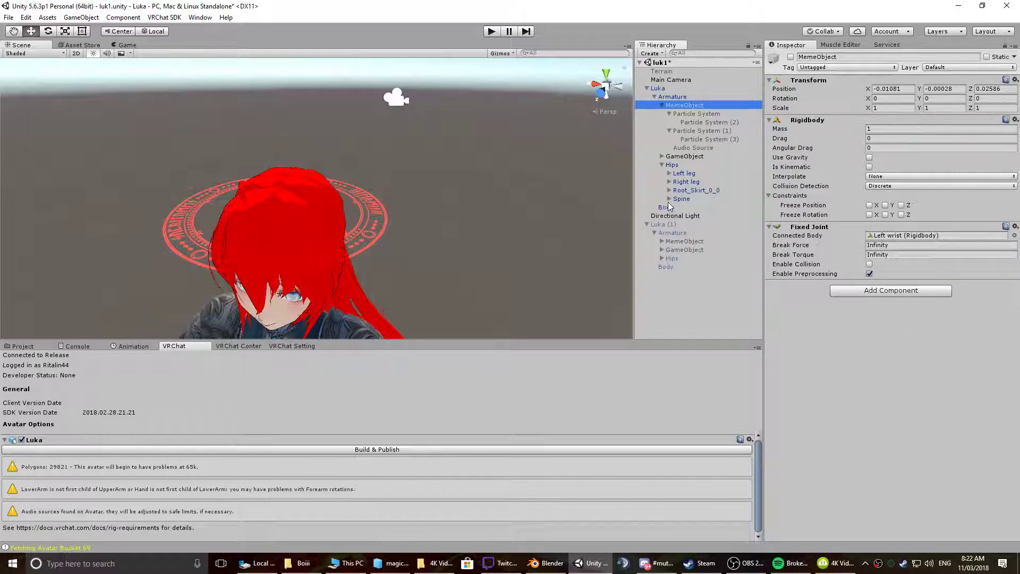
left_click(669, 199)
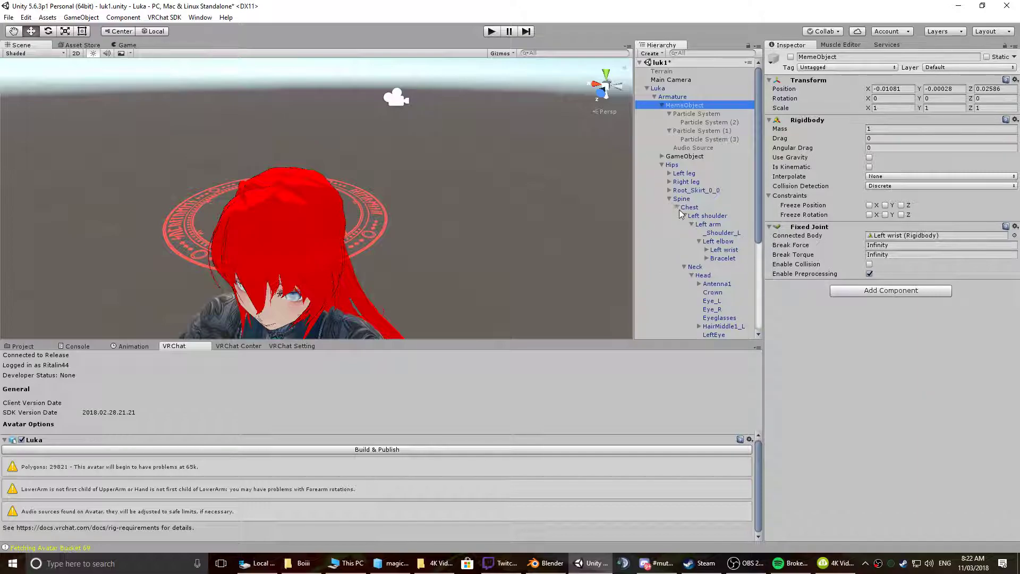
left_click(683, 217)
left_click(684, 216)
left_click(715, 234)
middle_click_drag(498, 297, 491, 284)
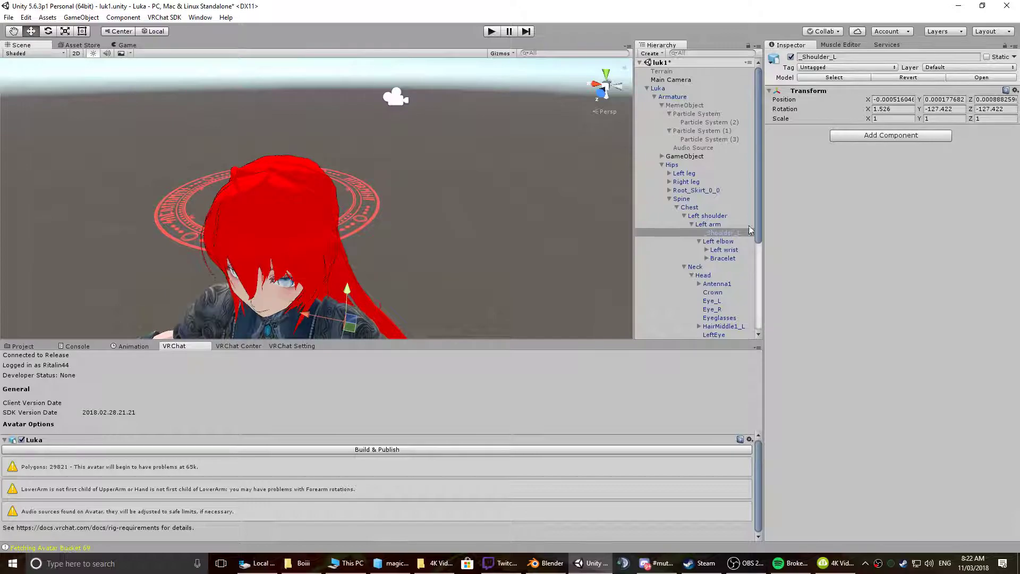
left_click(713, 225)
left_click(711, 216)
left_click(717, 233)
left_click(713, 216)
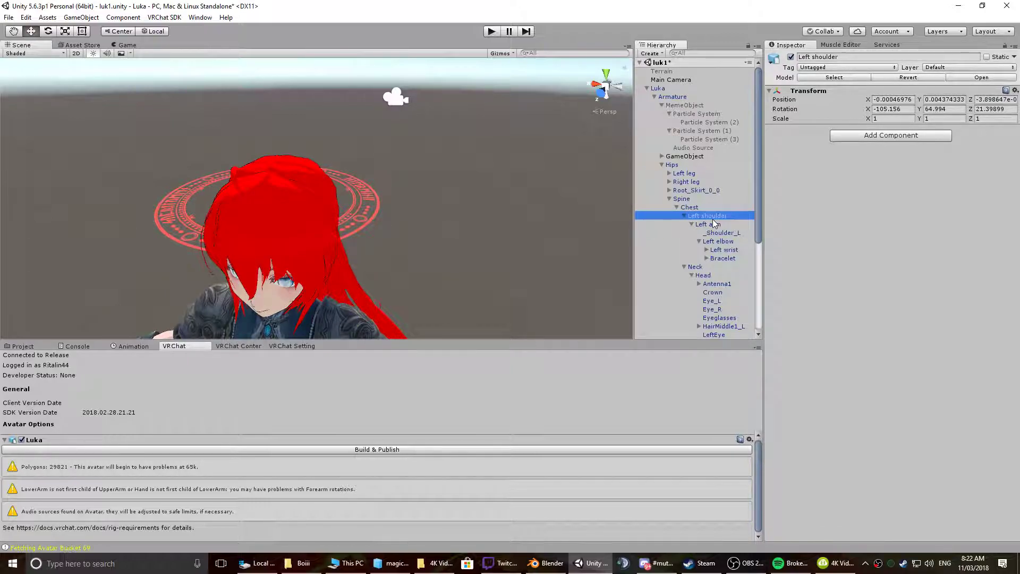
- Compare where the Left shoulder, Left arm, _Shoulder_L and Chest bones sit on Luka, and collapse the Spine hierarchy
scroll(395, 279, "down", 2)
middle_click_drag(396, 279, 392, 230)
scroll(400, 249, "up", 1)
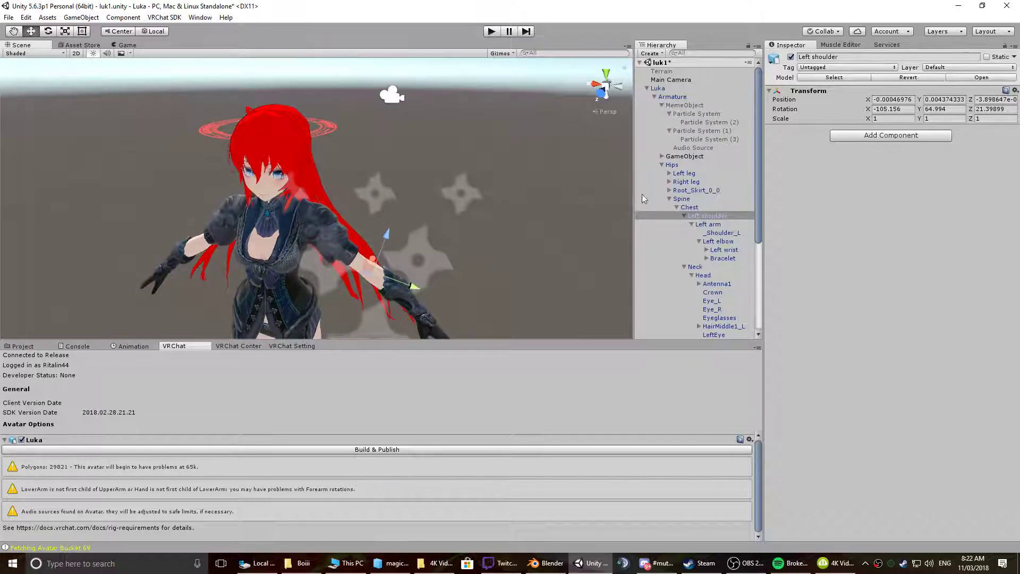
left_click(715, 224)
left_click(715, 232)
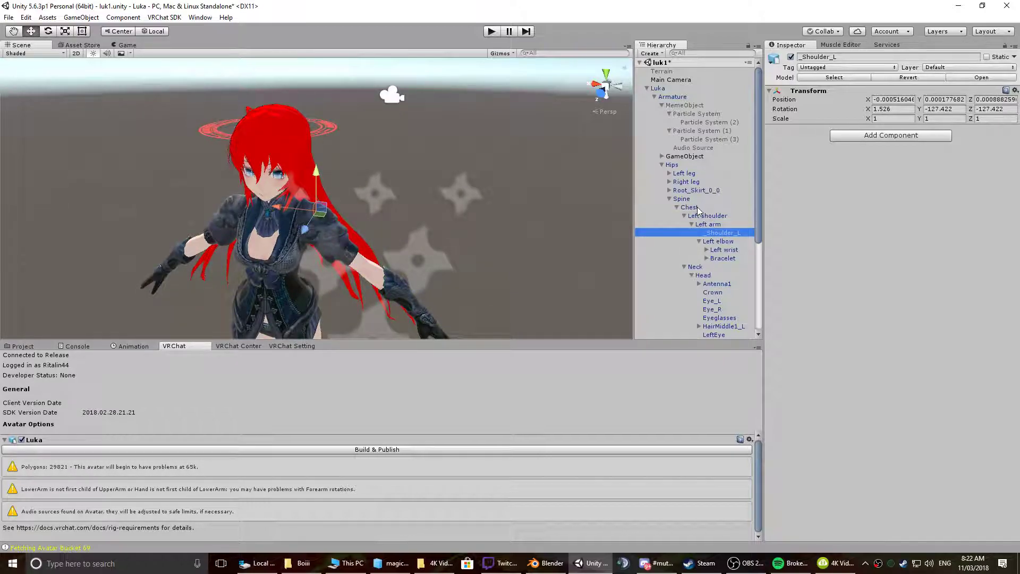
left_click(697, 209)
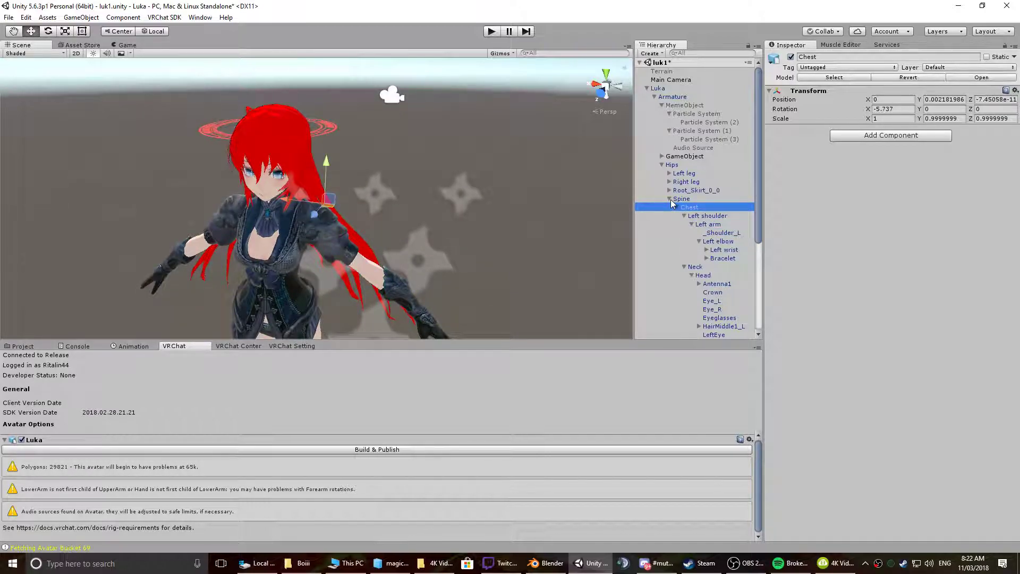
left_click(670, 200)
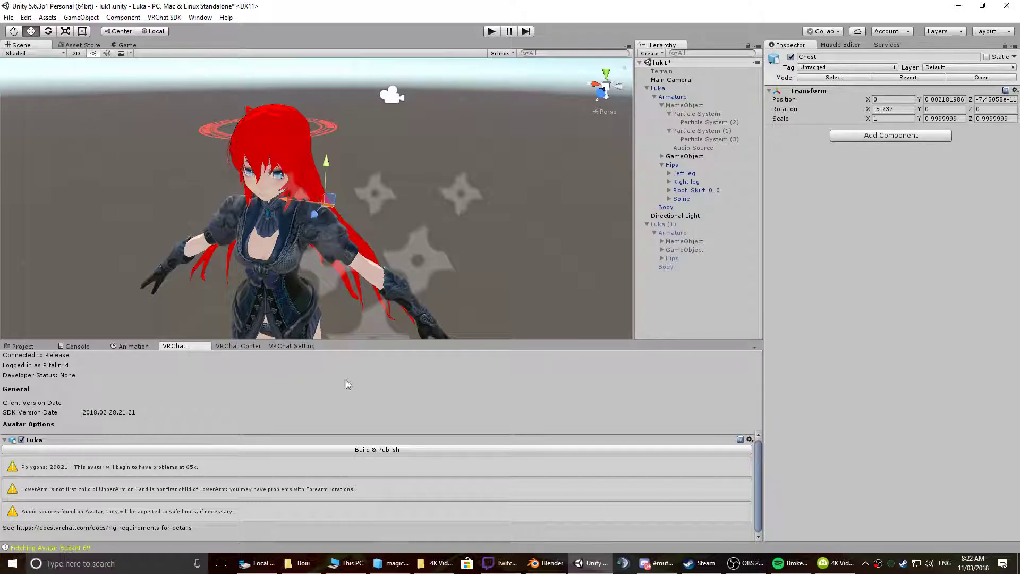
- Start Build & Publish for the Luka avatar to reach its upload form
left_click(376, 451)
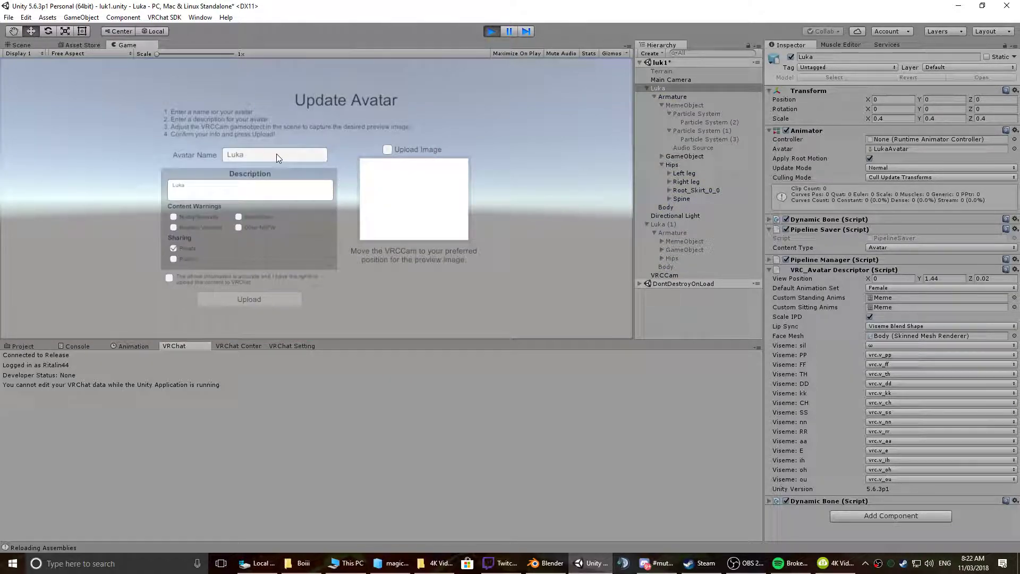
- Leave the avatar update form, detach the blueprint ID in Luka's Pipeline Manager, and run Build & Publish again
left_click(492, 31)
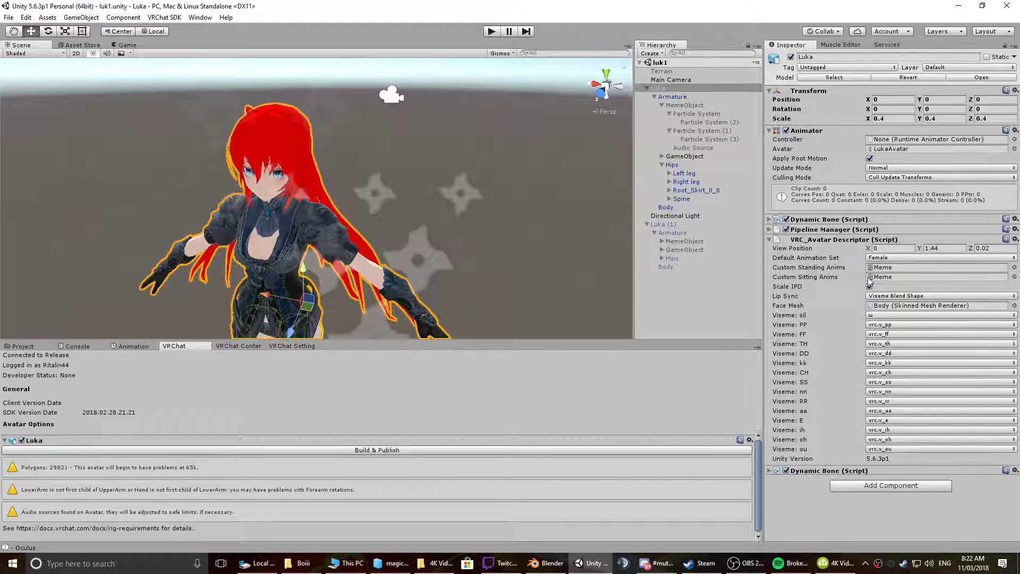
left_click(834, 229)
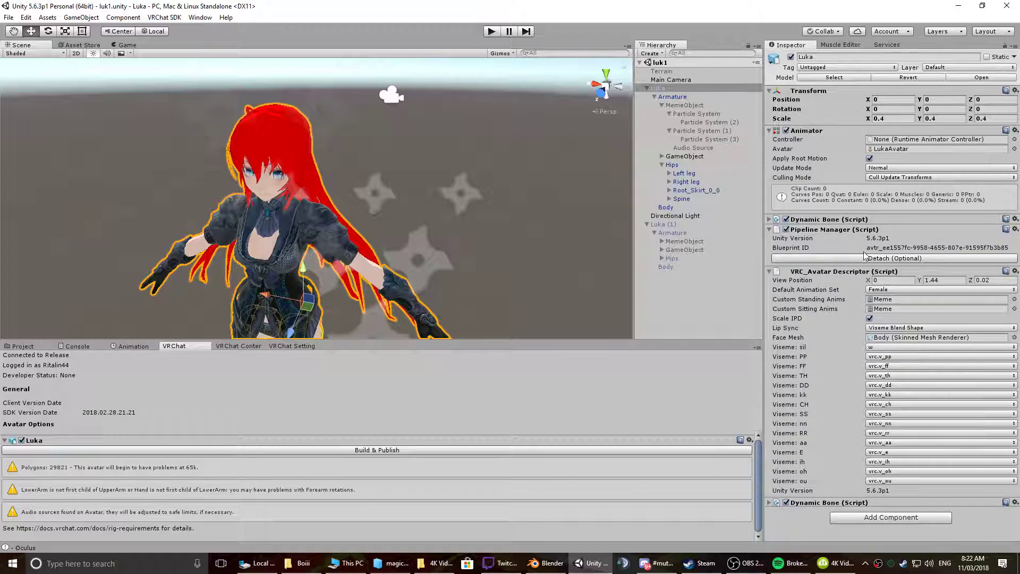
left_click(425, 450)
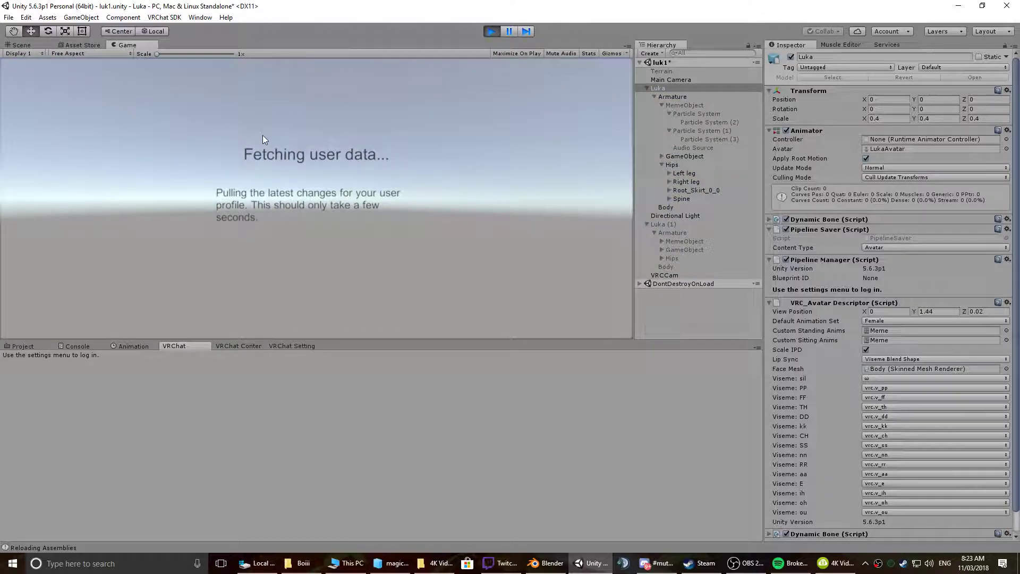
- Name the new avatar "Please end my life" and accept the statement about content accuracy and upload rights
left_click(267, 155)
type("Plo")
type("ase end my life")
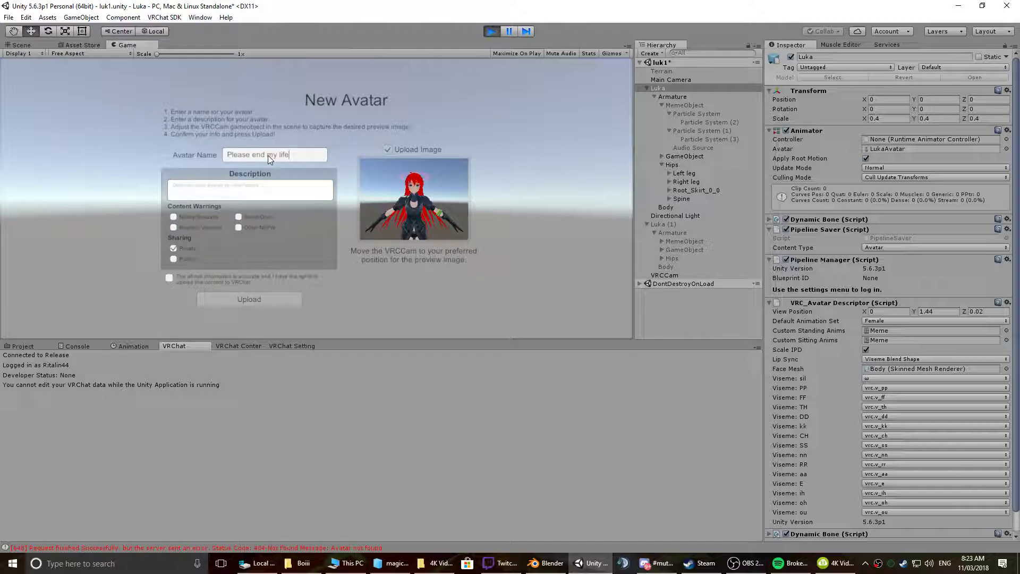
left_click(168, 277)
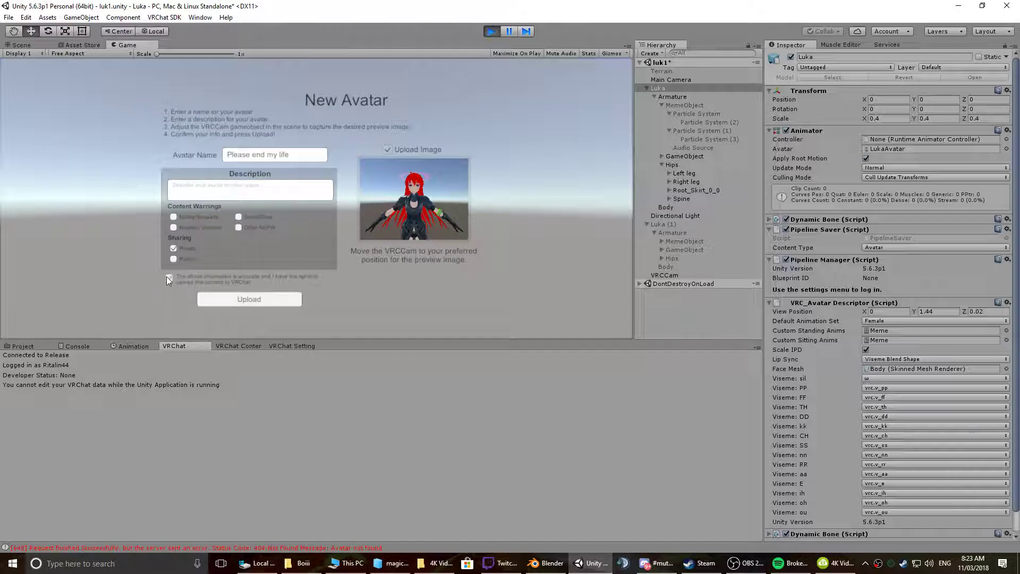
- Set VRCCam's Clear Flags to Solid Color with a black background and check the avatar preview image
left_click(23, 45)
left_click(244, 215)
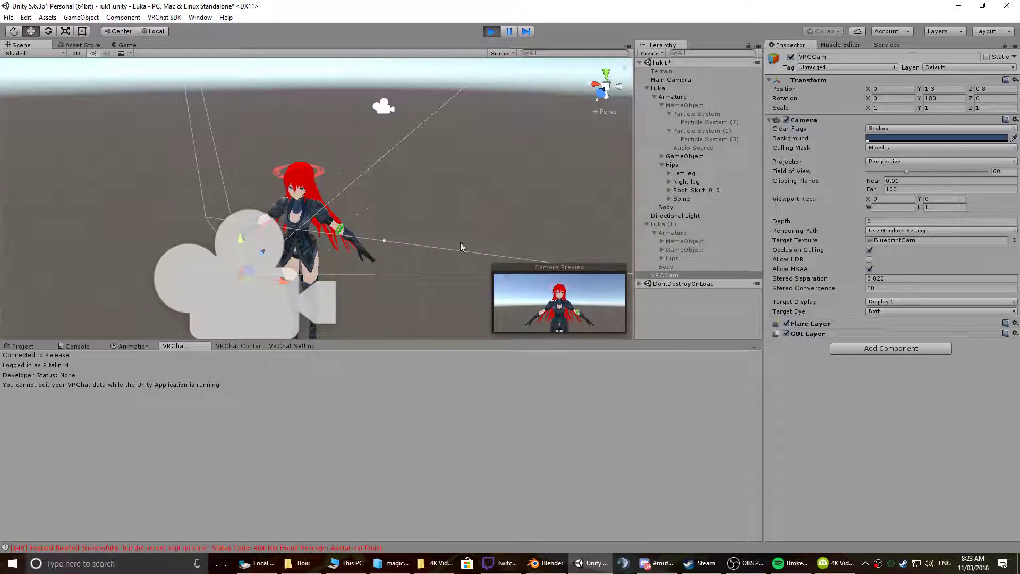
left_click(970, 131)
left_click(930, 148)
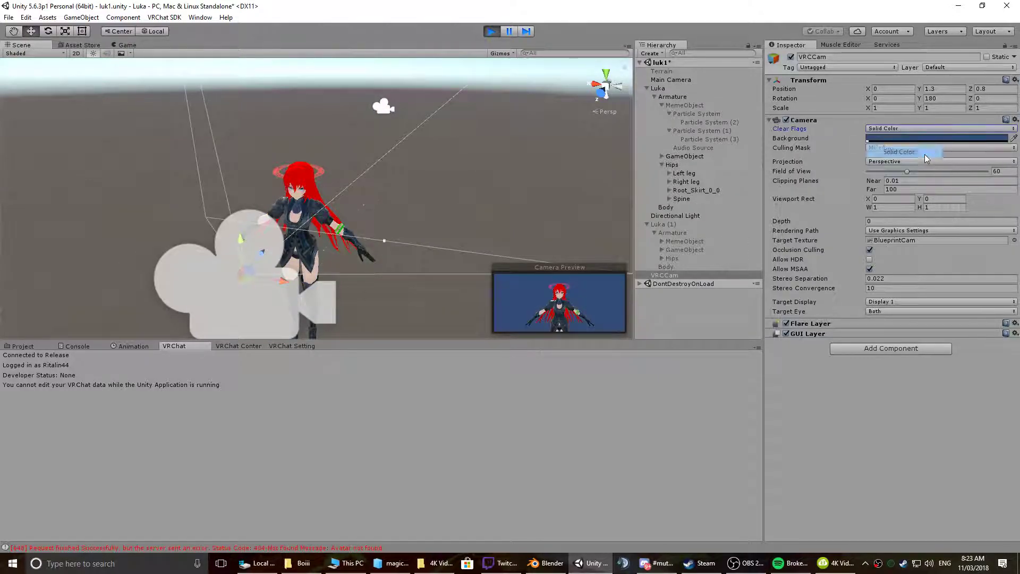
left_click(987, 139)
left_click_drag(586, 287, 591, 322)
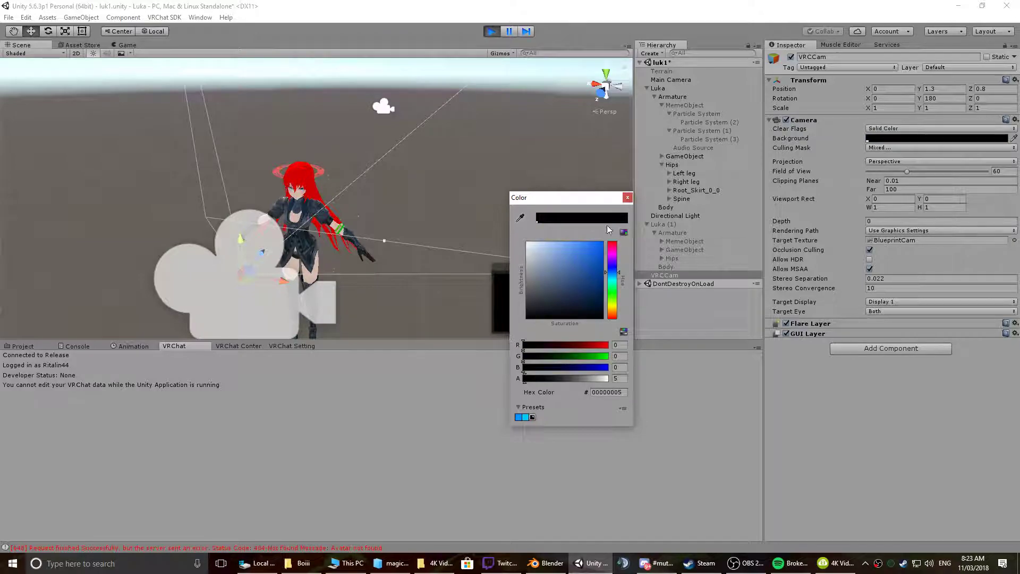
left_click(627, 198)
left_click(127, 45)
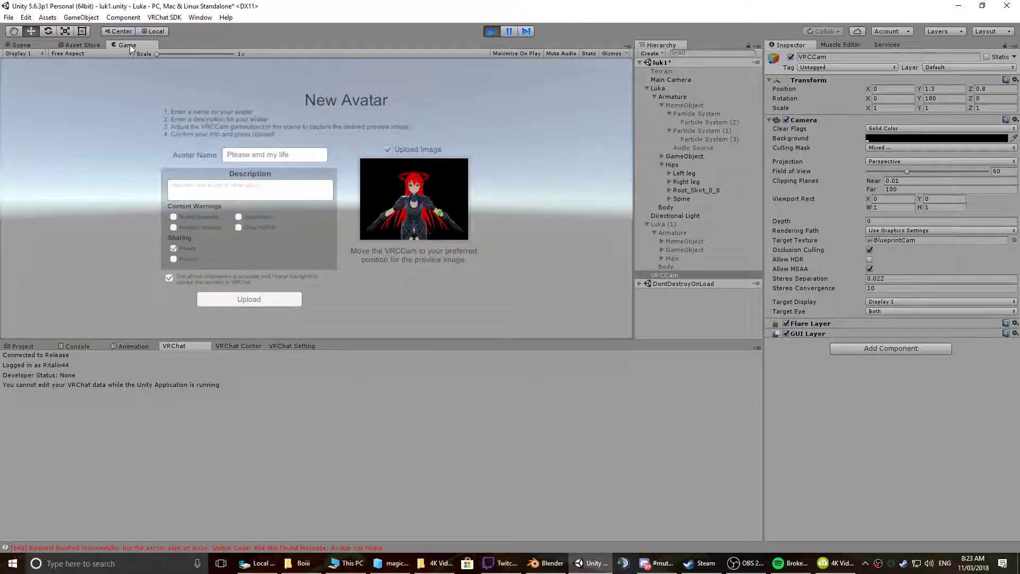
- Move VRCCam closer to Luka, at about Y 1.361 and Z 0.541, and upload the new avatar
left_click(33, 45)
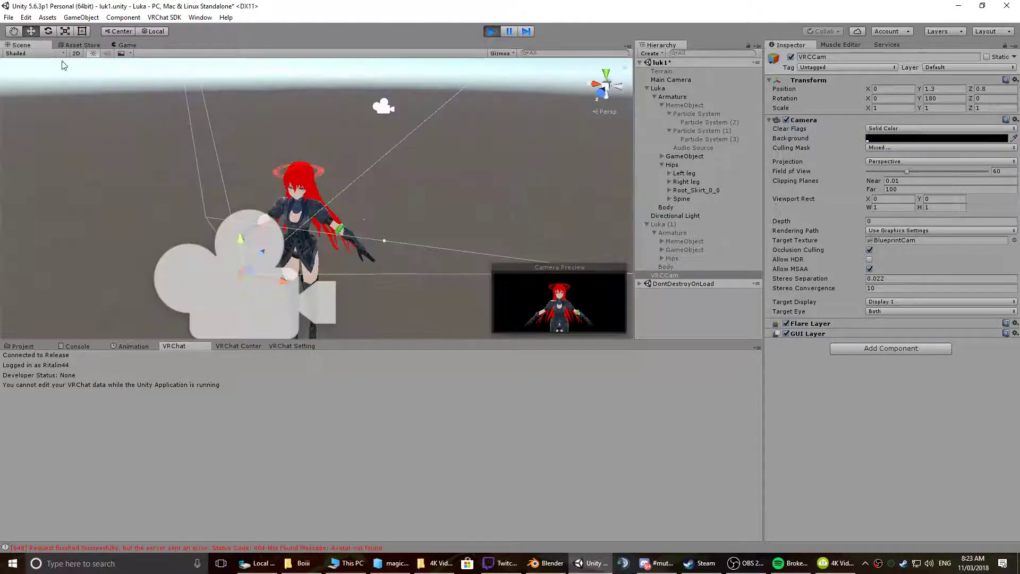
left_click_drag(261, 252, 269, 200)
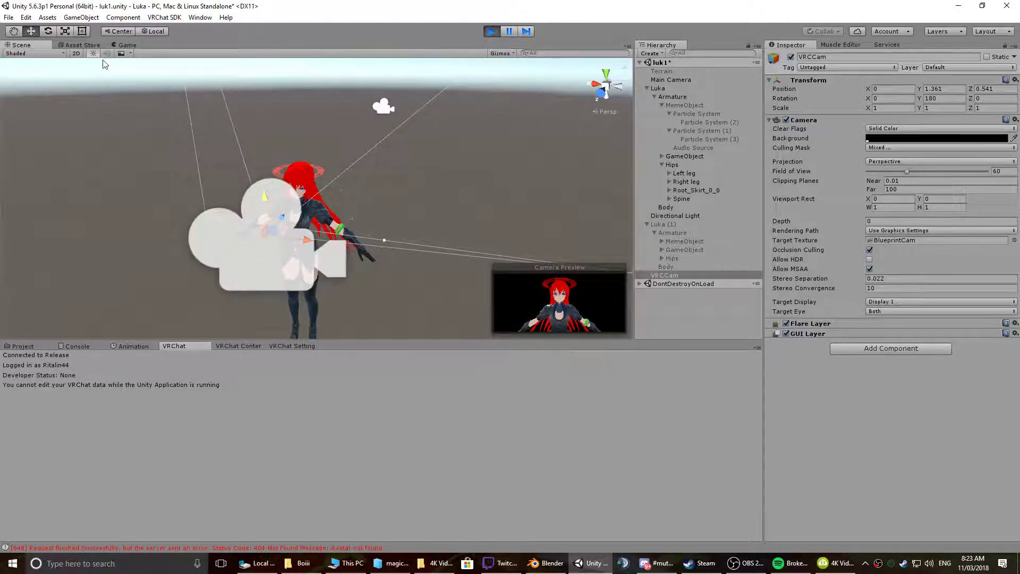
left_click(125, 45)
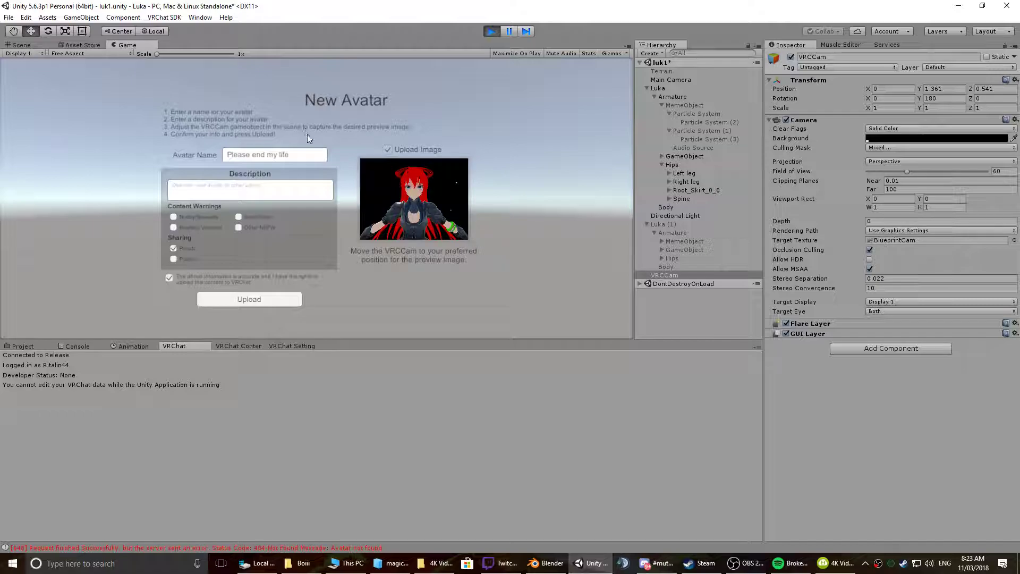
left_click(259, 300)
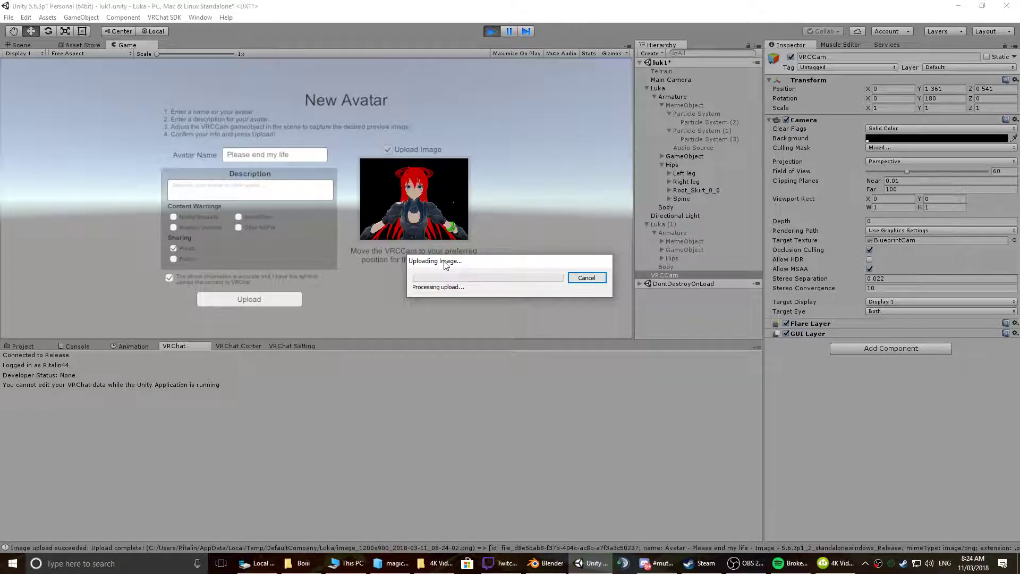
left_click(581, 302)
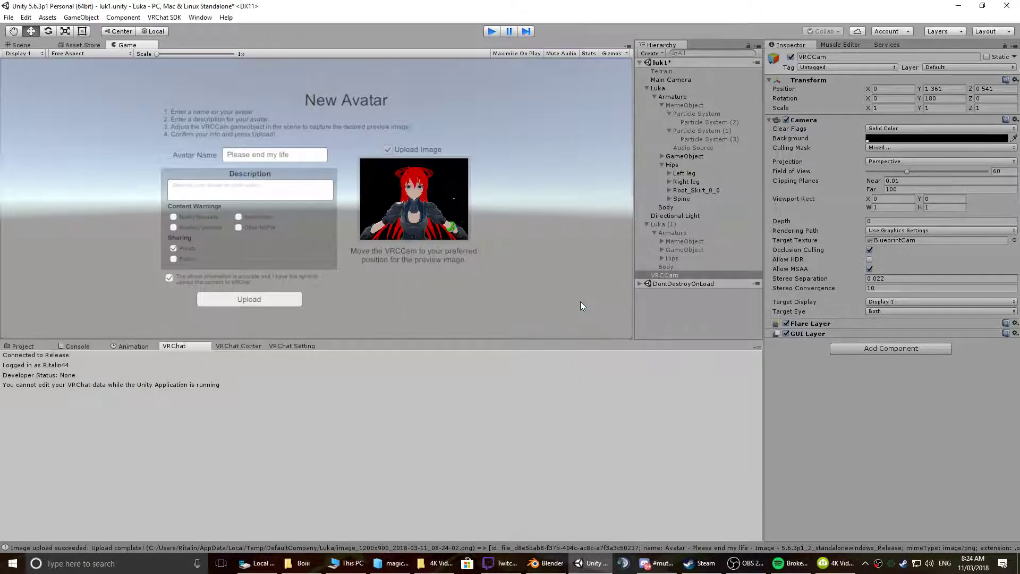
scroll(376, 218, "up", 3)
left_click_drag(336, 243, 389, 226, "alt")
middle_click_drag(389, 225, 401, 197)
left_click_drag(401, 197, 532, 153, "alt")
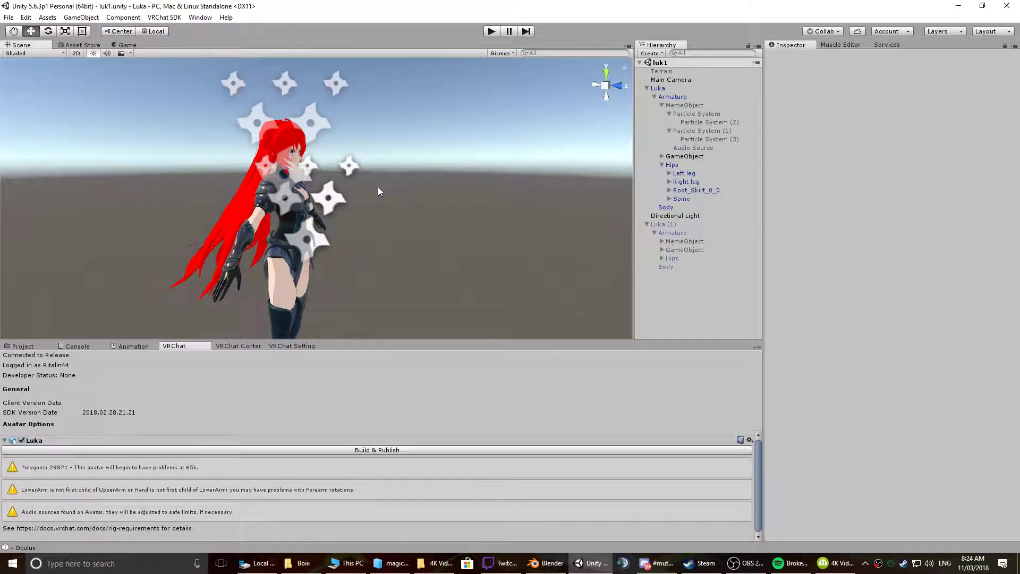
right_click_drag(300, 193, 548, 185, "alt")
left_click_drag(548, 185, 319, 228, "alt")
middle_click_drag(504, 241, 363, 211)
left_click_drag(363, 211, 292, 224, "alt")
scroll(384, 183, "up", 5)
middle_click_drag(384, 181, 324, 228)
middle_click_drag(435, 249, 315, 186)
left_click_drag(246, 118, 393, 217, "alt")
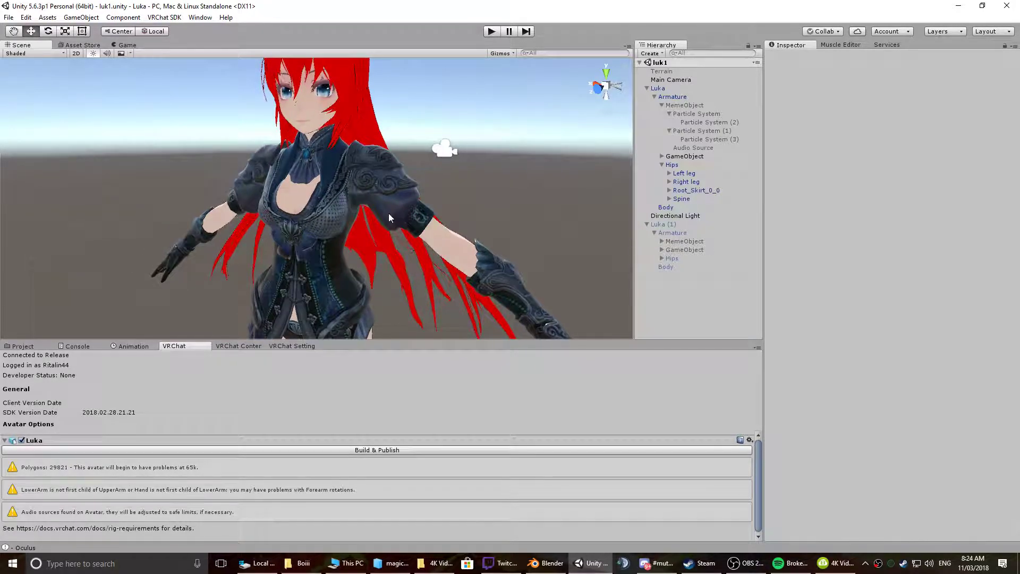
left_click_drag(321, 132, 374, 215, "alt")
middle_click_drag(371, 160, 355, 263)
scroll(313, 126, "down", 5)
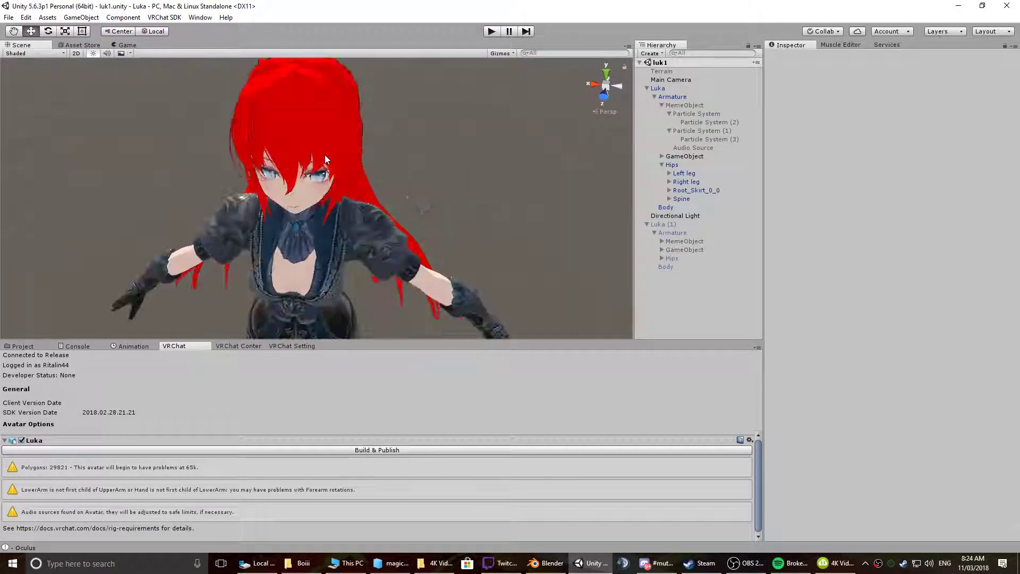
- Preview the head halo, GameObject and Bracelet particle systems on Luka, looking closely at the bracelet on the left arm
left_click(308, 102)
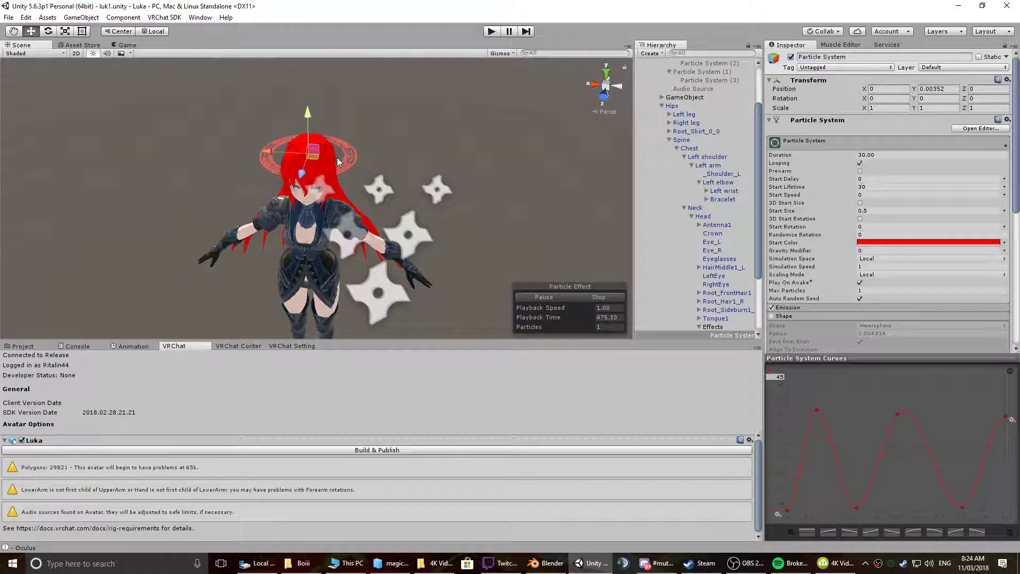
left_click(431, 189)
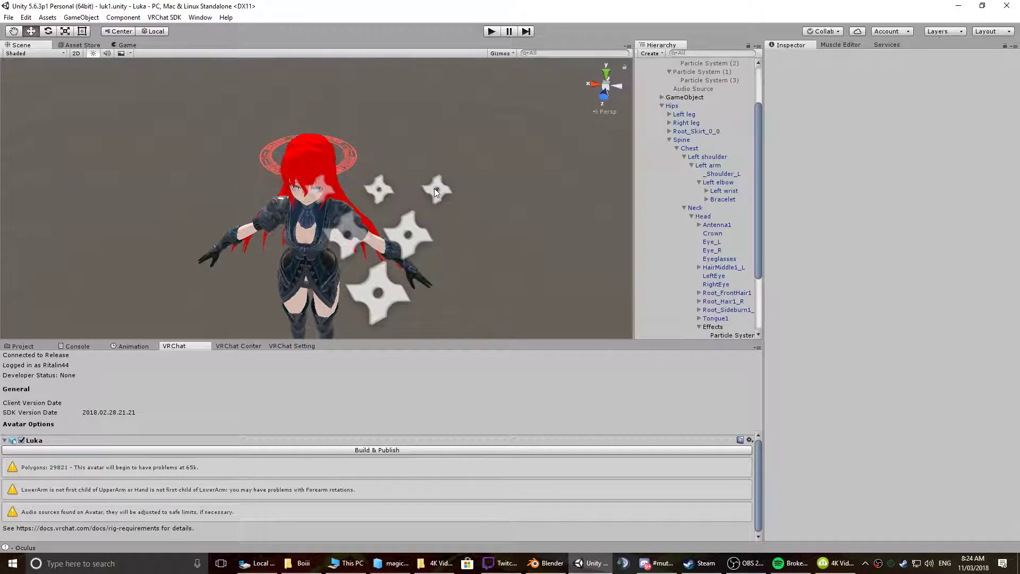
left_click(404, 231)
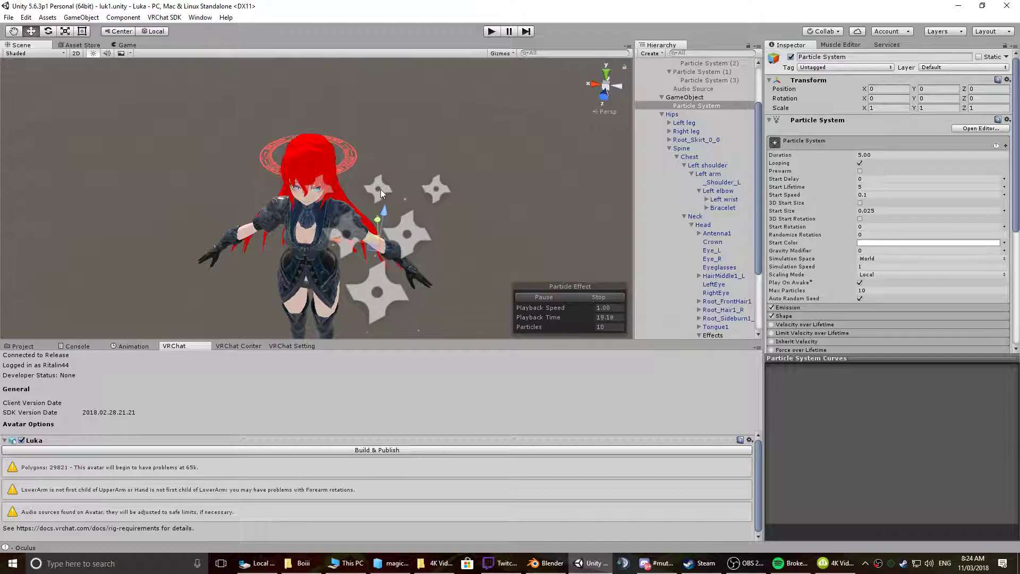
left_click(380, 188)
left_click(379, 184)
scroll(384, 210, "up", 4)
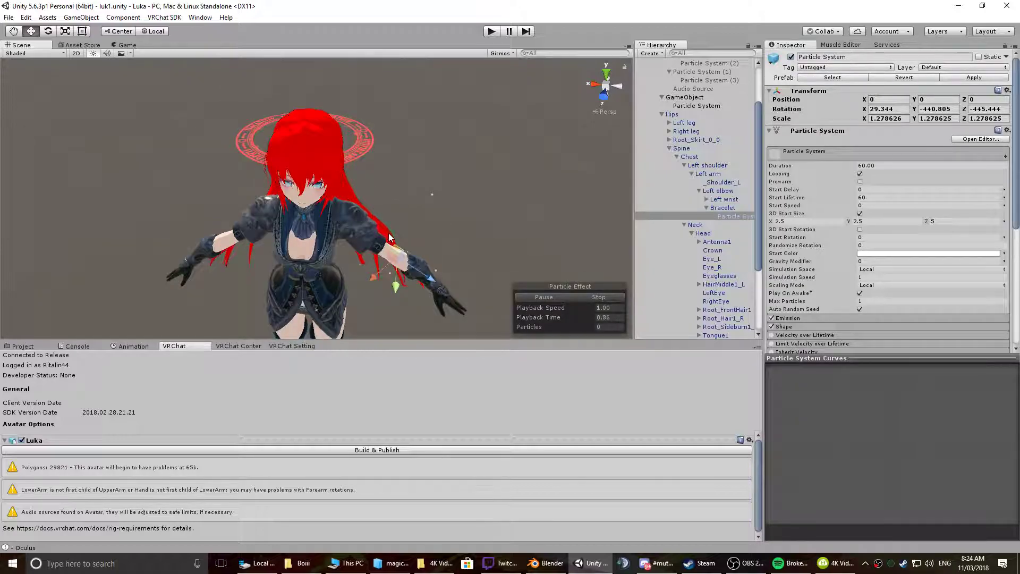
scroll(332, 178, "up", 5)
scroll(340, 181, "down", 2)
middle_click_drag(356, 181, 340, 181)
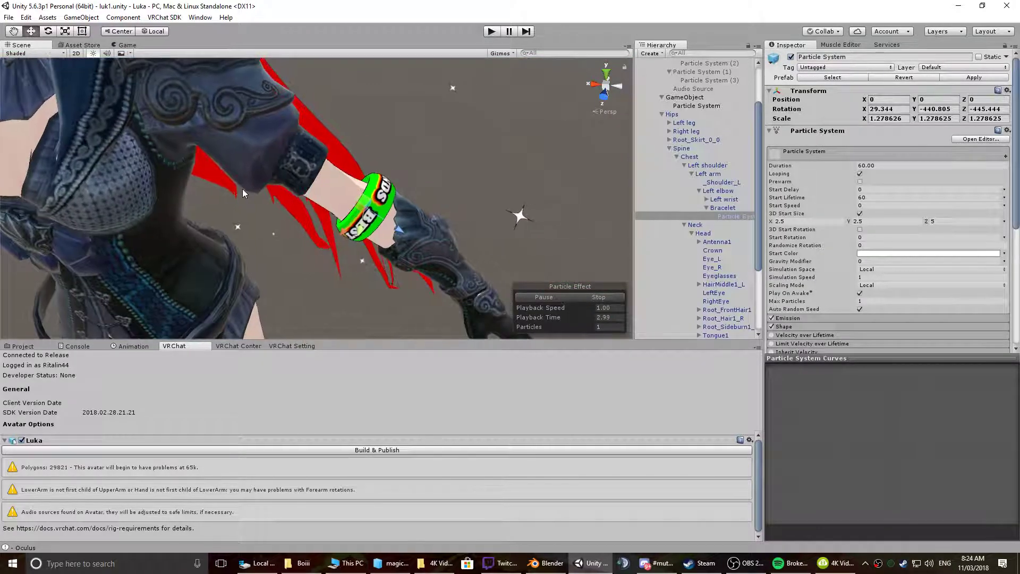
scroll(340, 179, "down", 4)
scroll(332, 180, "down", 2)
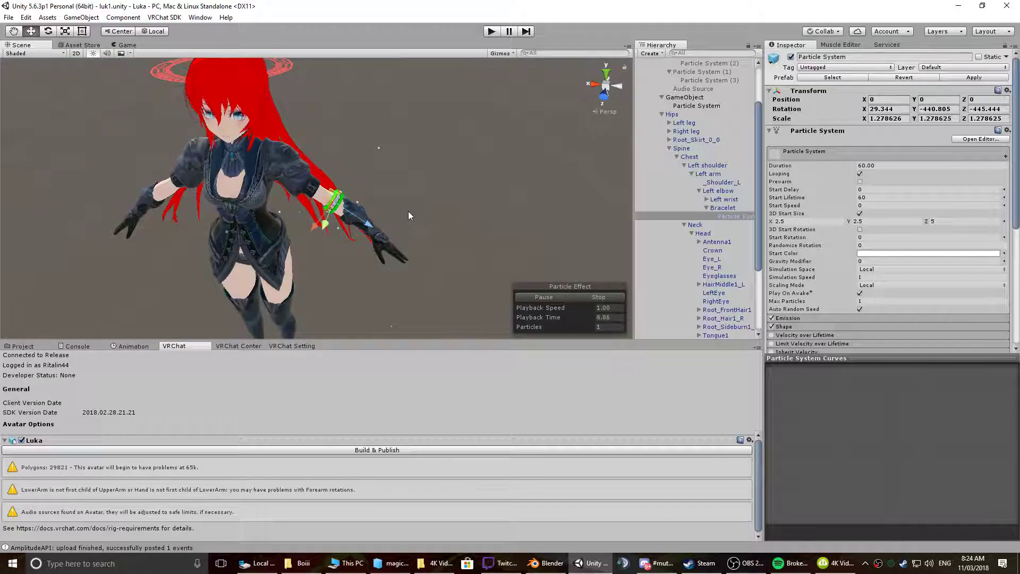
- Preview the red halo particle effect around Luka's head from several angles
middle_click_drag(303, 89, 366, 184)
left_click(366, 184)
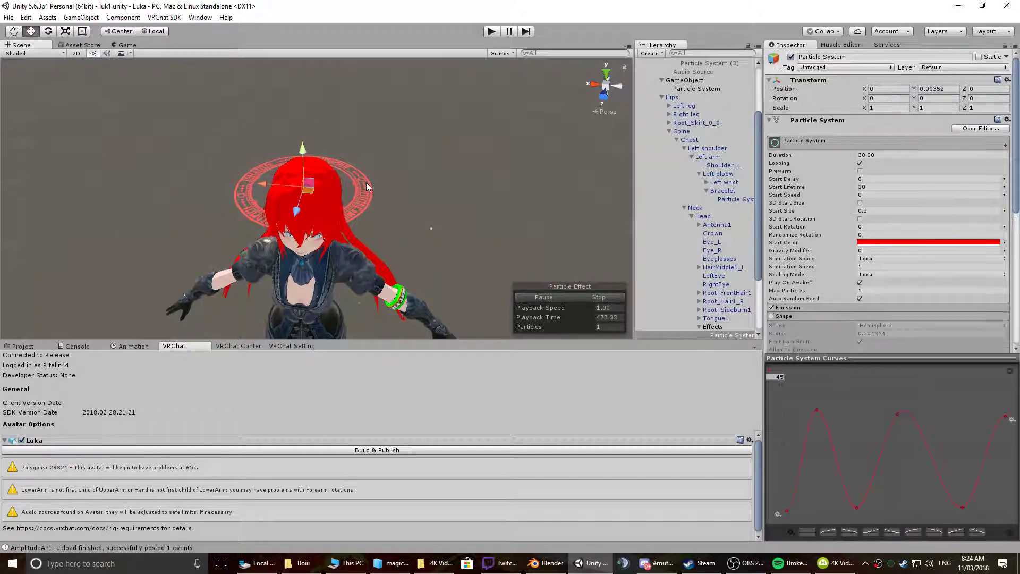
left_click_drag(379, 216, 375, 196, "alt")
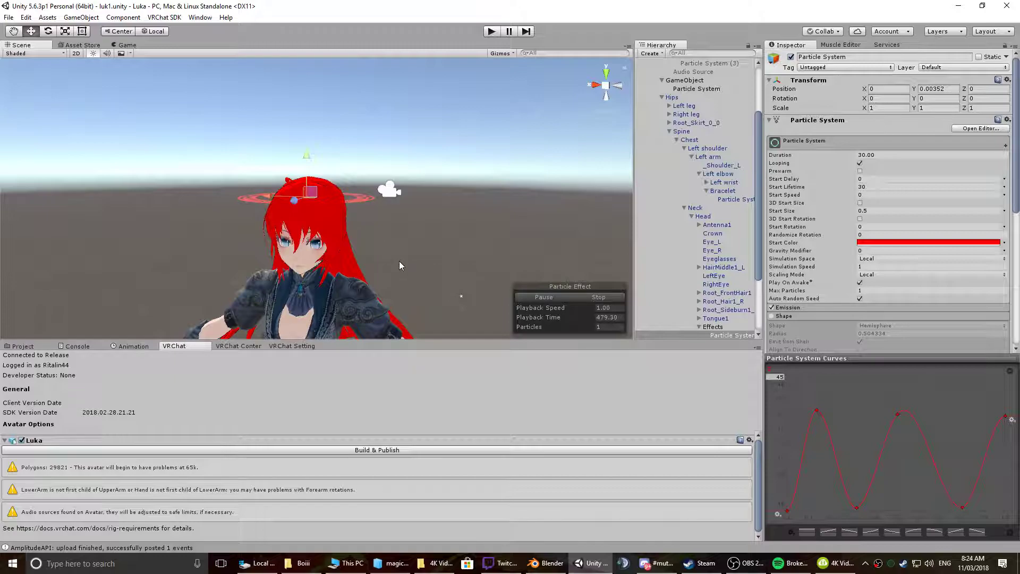
left_click_drag(416, 280, 399, 195, "alt")
left_click_drag(351, 137, 390, 200, "alt")
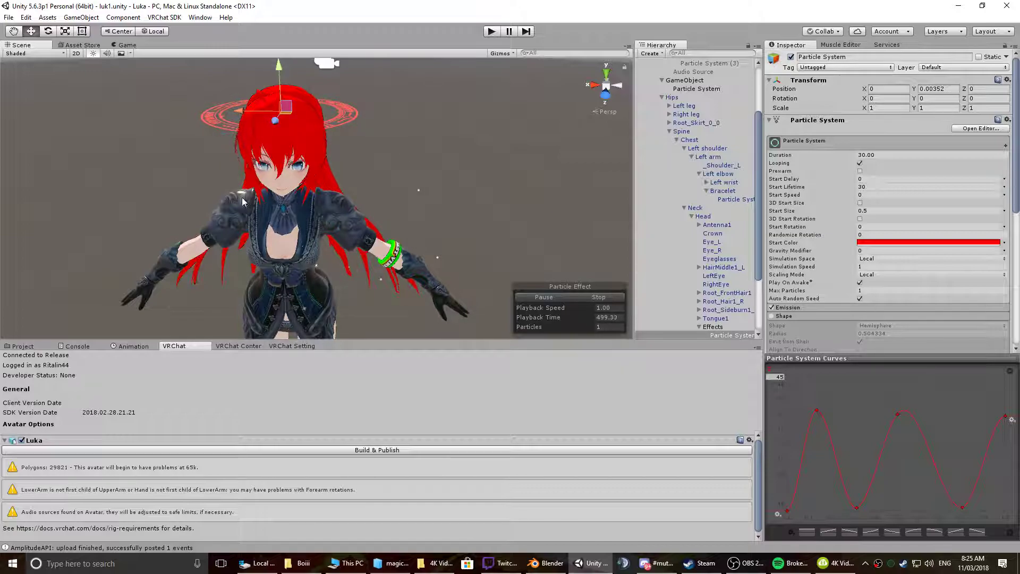
left_click_drag(217, 203, 327, 281, "alt")
right_click_drag(327, 281, 309, 186, "alt")
middle_click_drag(310, 186, 303, 215, "alt")
left_click_drag(302, 214, 278, 216, "alt")
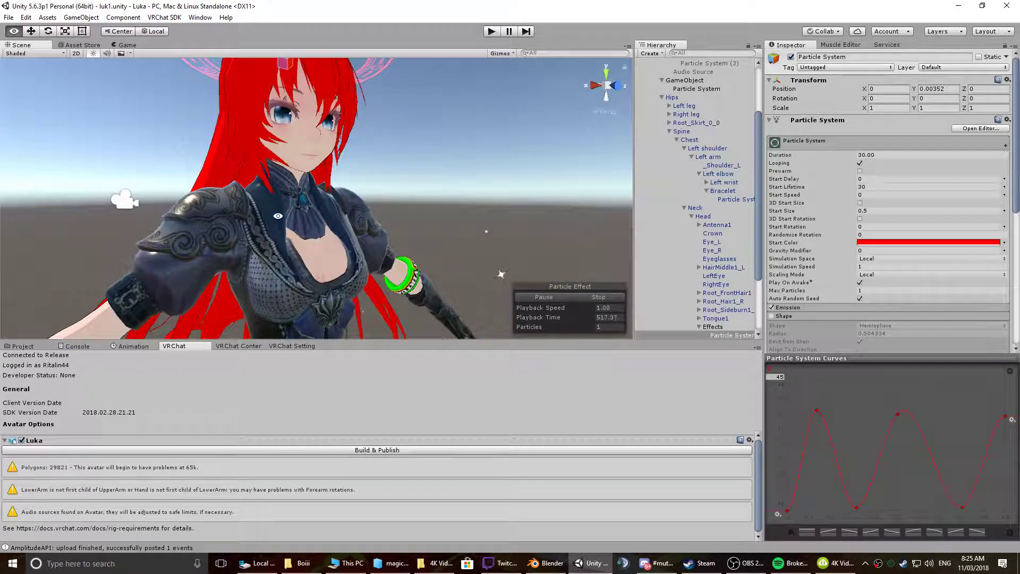
left_click_drag(369, 218, 176, 186, "alt")
scroll(429, 213, "up", 3)
right_click_drag(358, 206, 413, 213, "alt")
left_click_drag(412, 217, 332, 271, "alt")
middle_click_drag(332, 272, 406, 323)
left_click(326, 184)
middle_click_drag(339, 199, 328, 292)
left_click(342, 209)
scroll(323, 211, "down", 7)
scroll(317, 211, "up", 7)
middle_click_drag(293, 181, 278, 315)
left_click_drag(321, 226, 281, 209, "alt")
scroll(300, 180, "up", 5, "alt")
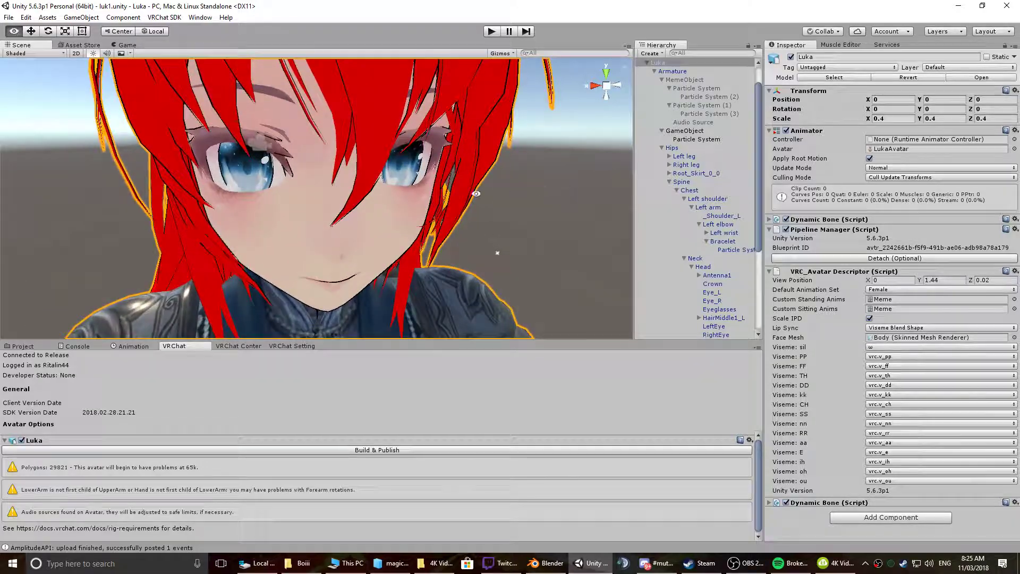
right_click_drag(291, 183, 178, 197, "alt")
middle_click_drag(198, 212, 292, 161)
middle_click_drag(573, 80, 414, 166)
mouse_move(412, 166)
right_mouse_down("alt")
mouse_move(391, 176)
mouse_move(417, 175)
right_mouse_up("alt")
middle_click_drag(420, 169, 386, 179)
right_click_drag(386, 179, 471, 157, "alt")
middle_click_drag(495, 156, 242, 100)
right_click_drag(242, 100, 473, 134, "alt")
middle_click_drag(265, 226, 446, 137)
right_click_drag(445, 137, 416, 144, "alt")
middle_click_drag(416, 144, 362, 199)
left_click_drag(361, 198, 303, 236, "alt")
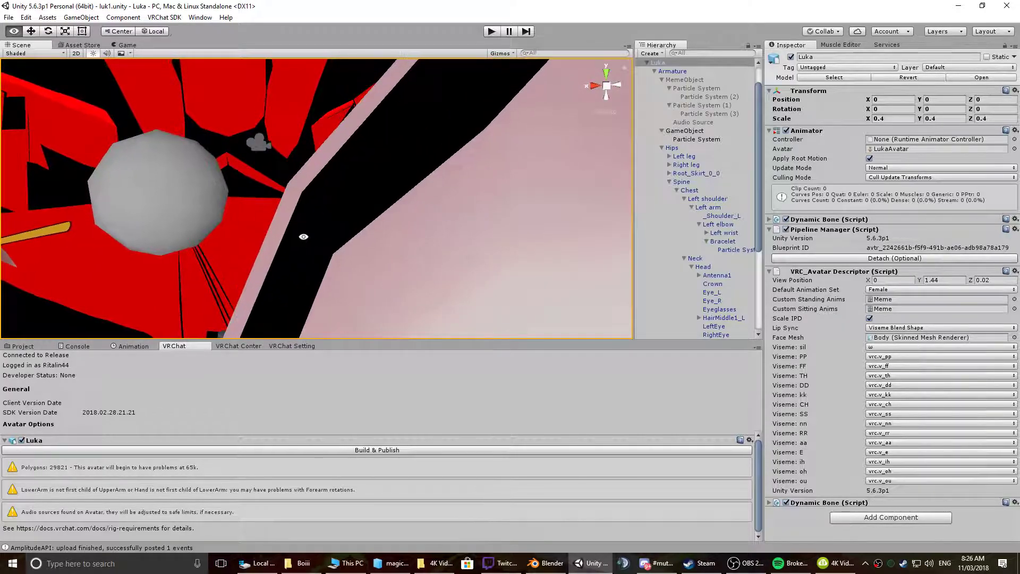
left_click_drag(205, 173, 323, 161, "alt")
middle_click_drag(253, 183, 378, 235)
left_click_drag(395, 204, 299, 176, "alt")
scroll(292, 221, "down", 5)
middle_click_drag(292, 221, 339, 251)
scroll(340, 251, "up", 6)
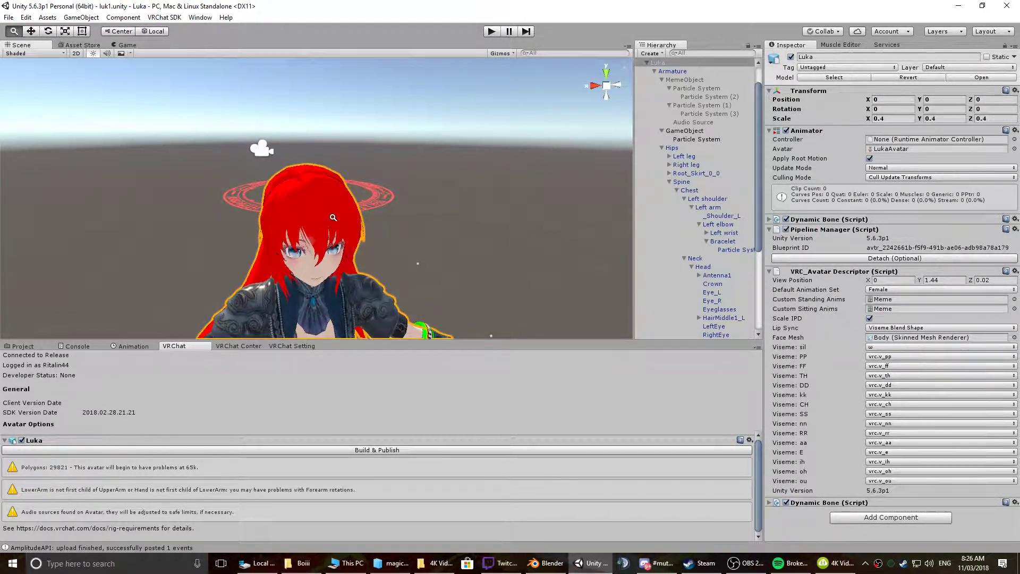
left_click_drag(339, 251, 318, 223, "alt")
right_click_drag(318, 223, 321, 307, "alt")
middle_click_drag(321, 307, 311, 307)
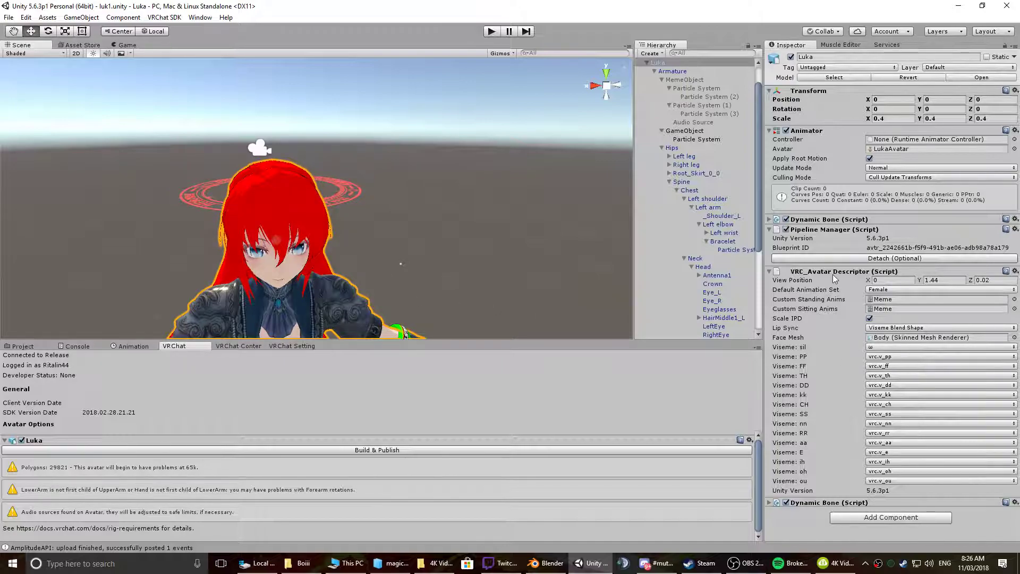
left_click_drag(408, 206, 220, 226, "alt")
right_click_drag(221, 226, 287, 218, "alt")
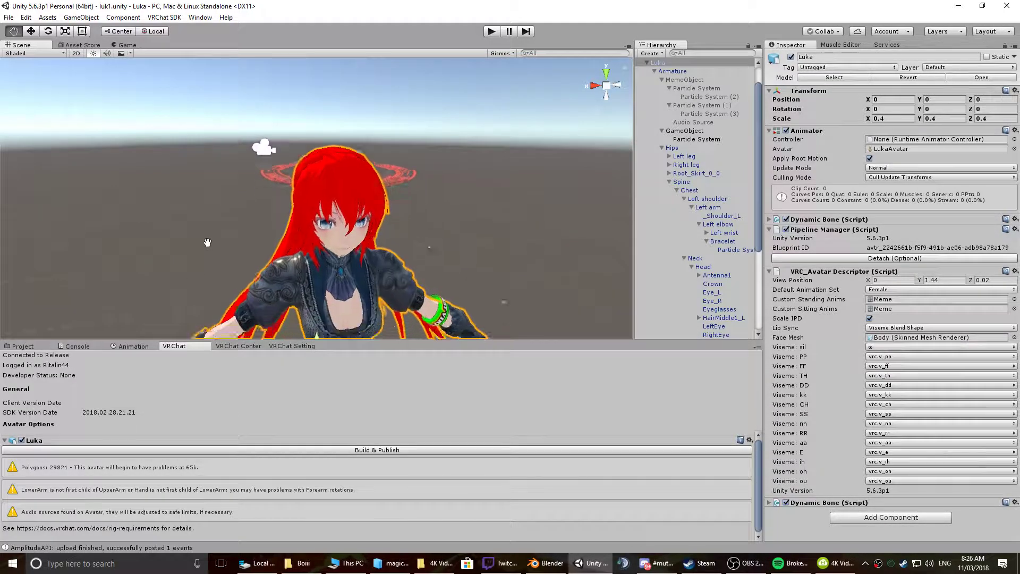
left_click_drag(266, 216, 198, 243, "alt")
scroll(314, 225, "down", 5)
left_click_drag(412, 260, 387, 225, "alt")
scroll(318, 185, "up", 5)
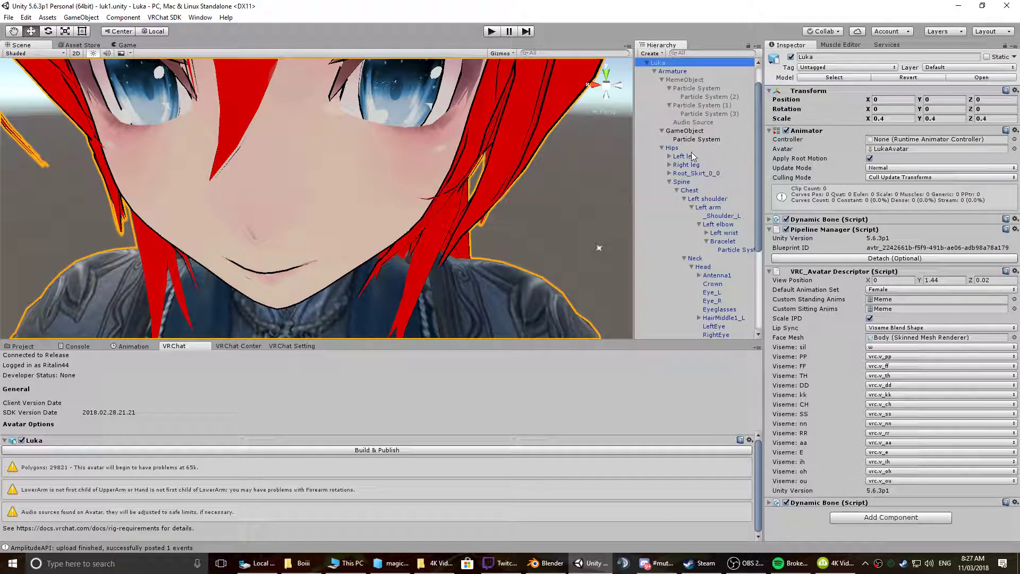
- Locate the face_LukaAp_L71h texture in Assets > Luka > tex and show its file in Explorer
left_click(39, 345)
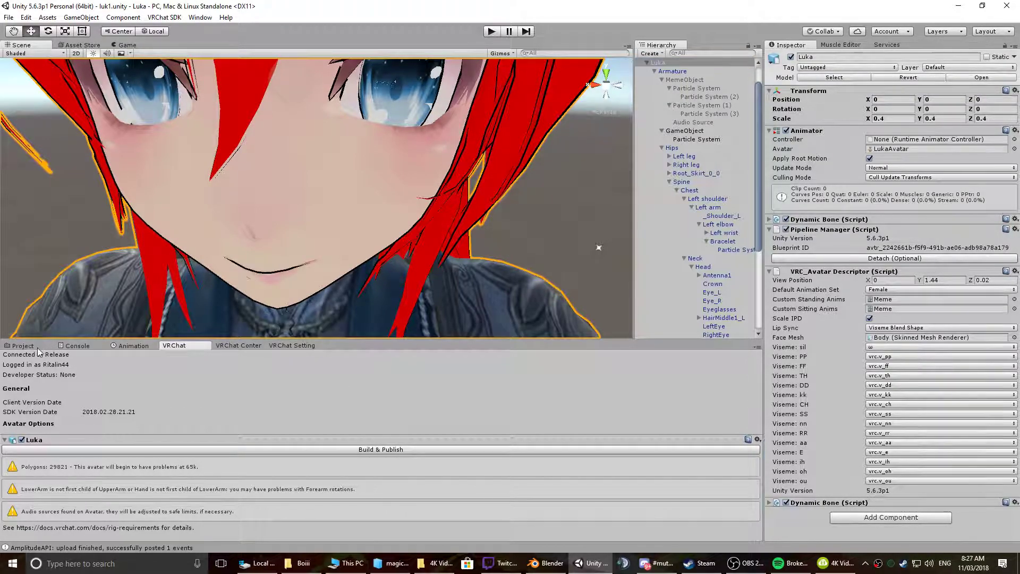
scroll(50, 437, "up", 4)
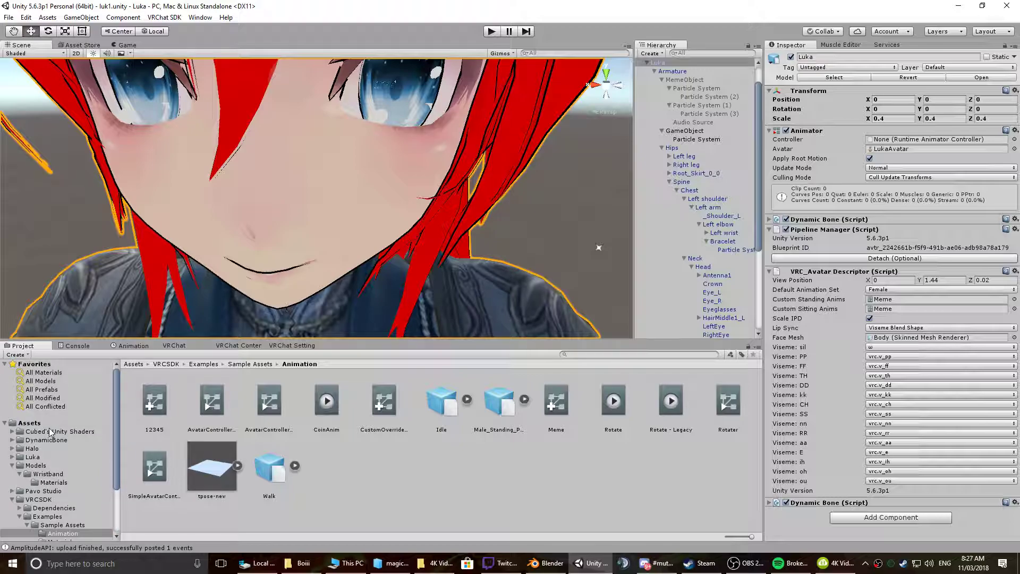
left_click(32, 456)
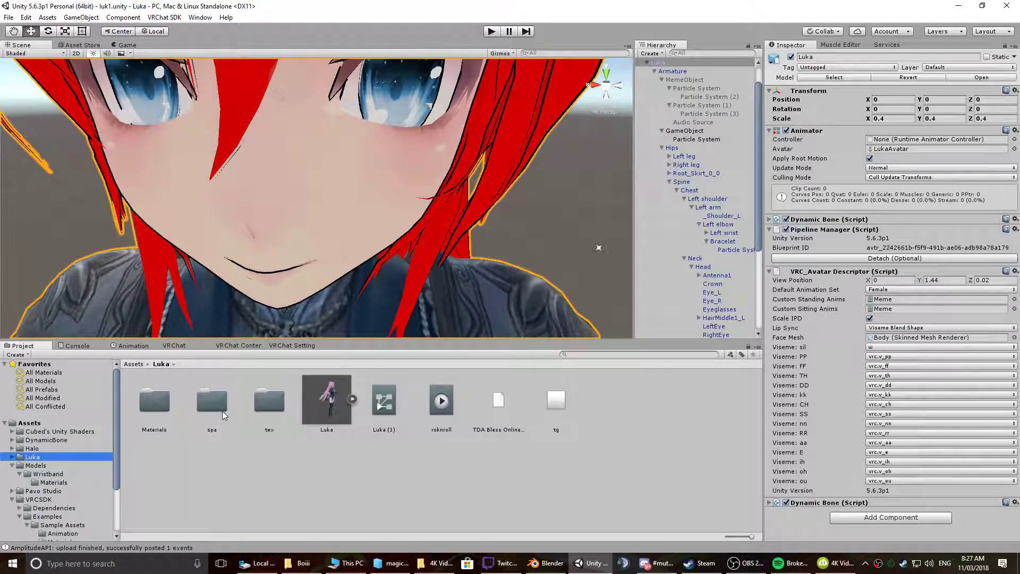
double_click(258, 406)
left_click(506, 414)
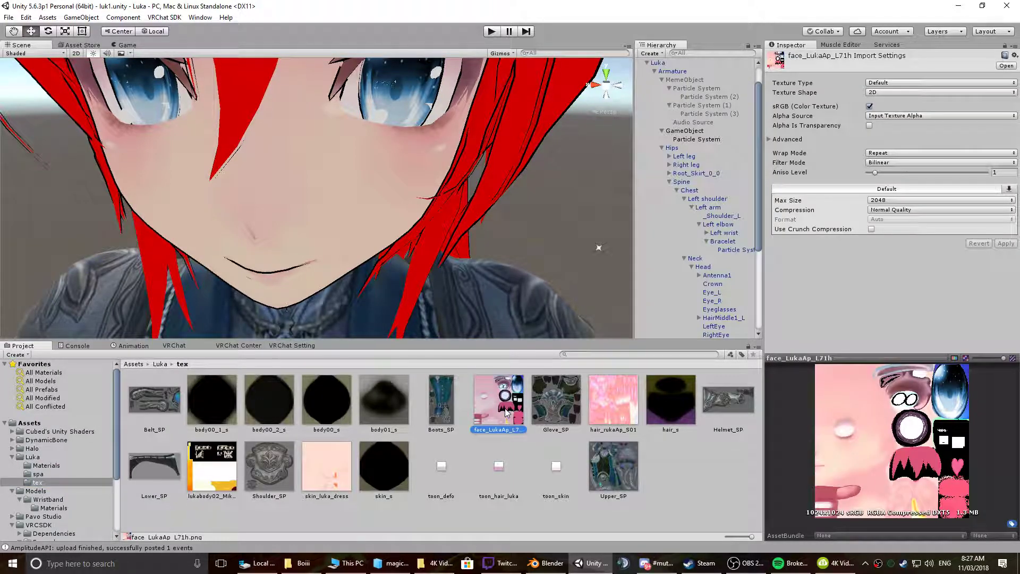
right_click(504, 405)
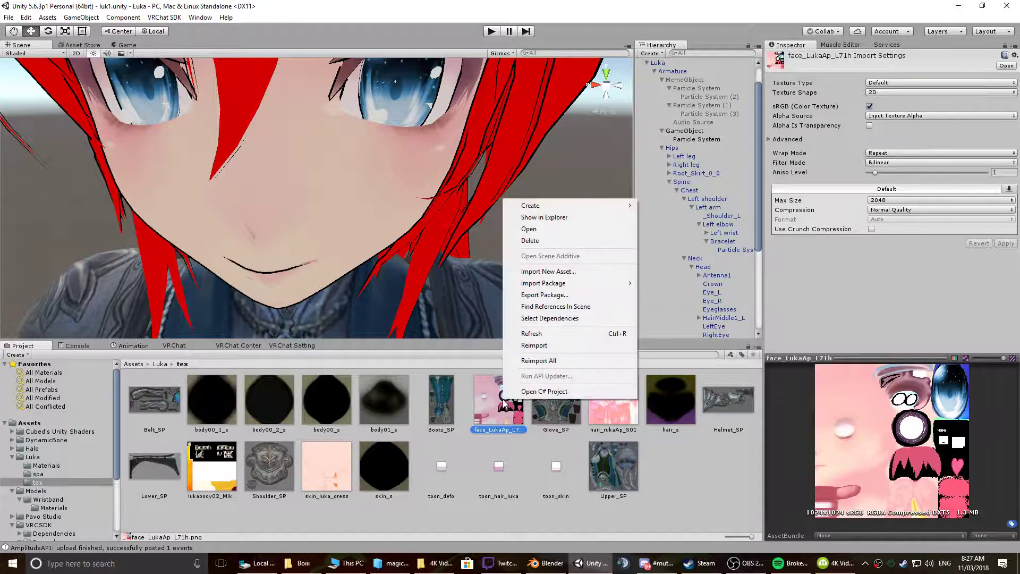
left_click(553, 217)
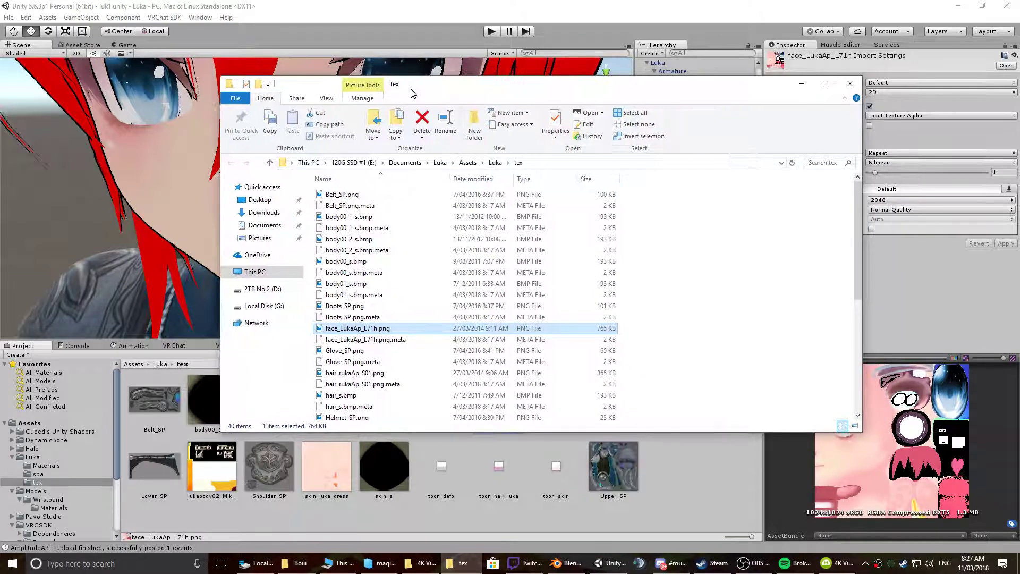
- Open face_LukaAp_L71h.png with Corel PaintShop Pro 2018
right_click(381, 332)
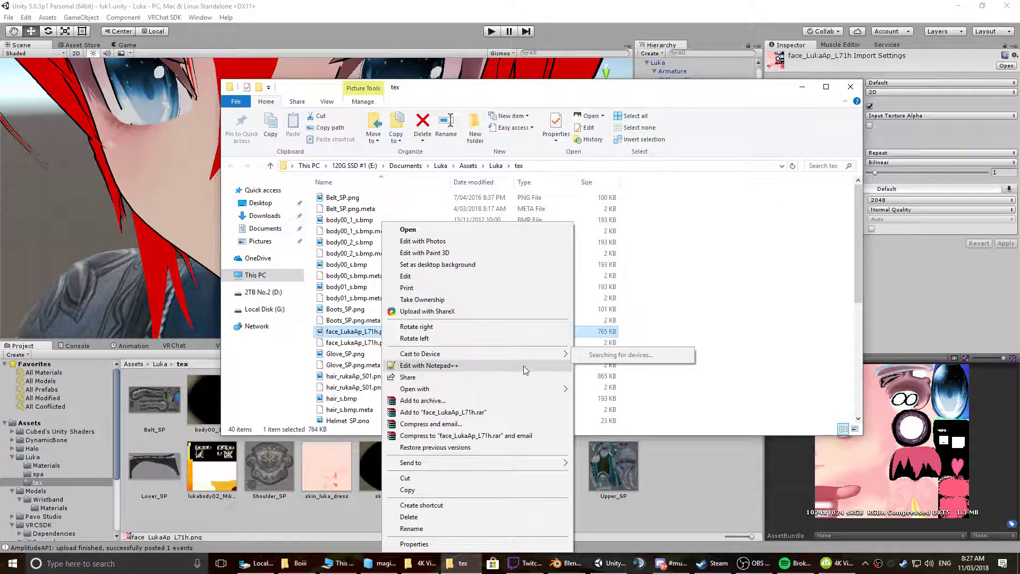
mouse_move(522, 389)
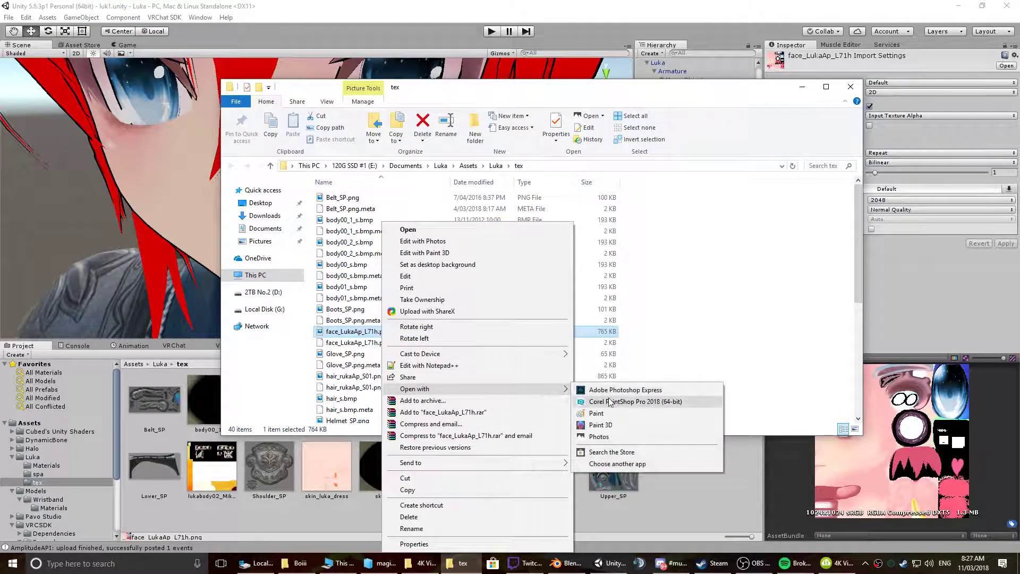
left_click(609, 405)
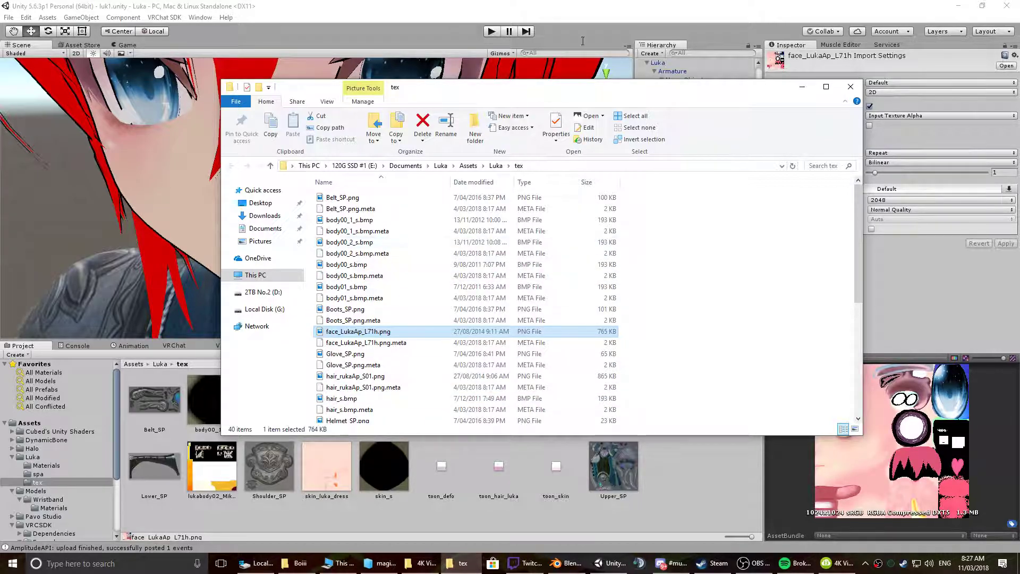
- Switch back to Unity and inspect Luka's face and eyes in the scene from closer and farther away
left_click(572, 13)
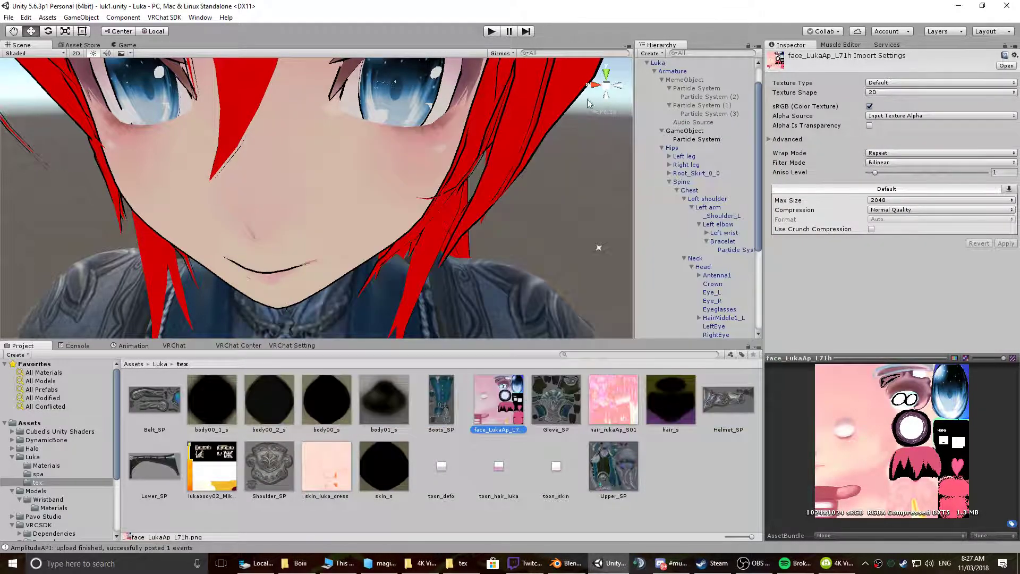
left_click_drag(387, 159, 369, 213, "alt")
scroll(370, 212, "down", 6)
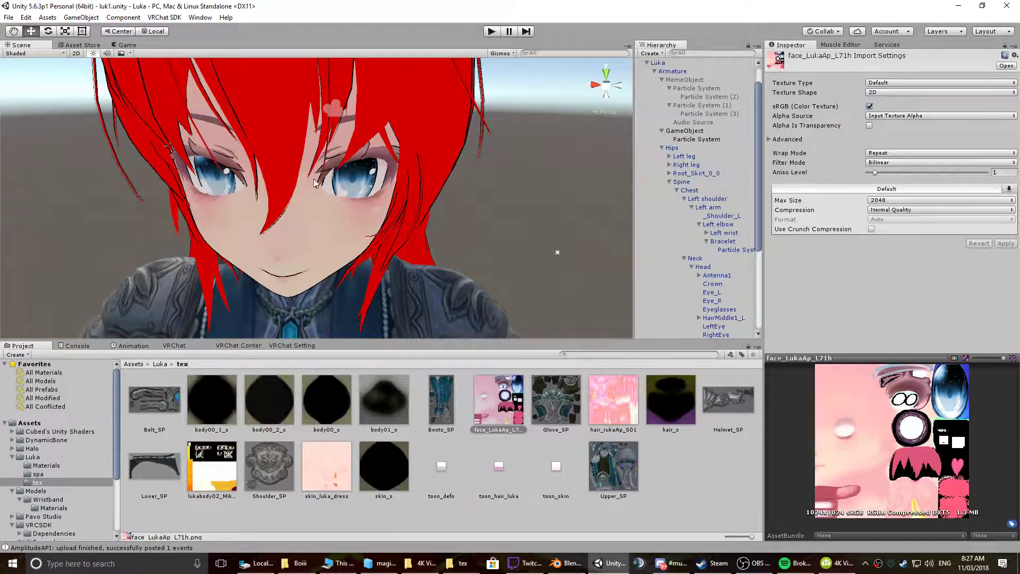
scroll(340, 186, "up", 4)
left_click_drag(412, 215, 397, 240, "alt")
middle_click_drag(399, 240, 215, 148)
middle_click_drag(353, 218, 488, 247)
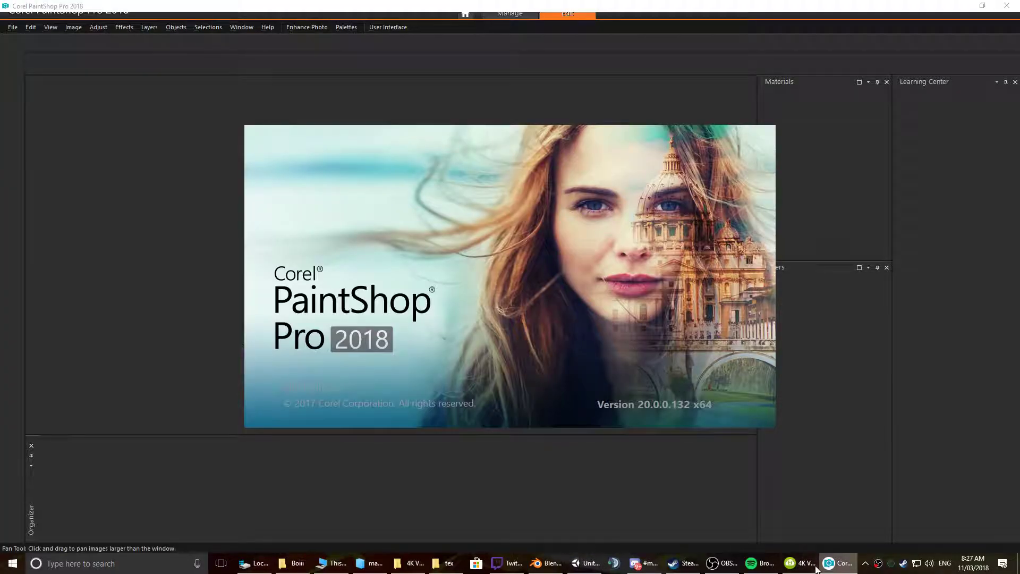
- Close the 4K Video Downloader window
right_click(808, 567)
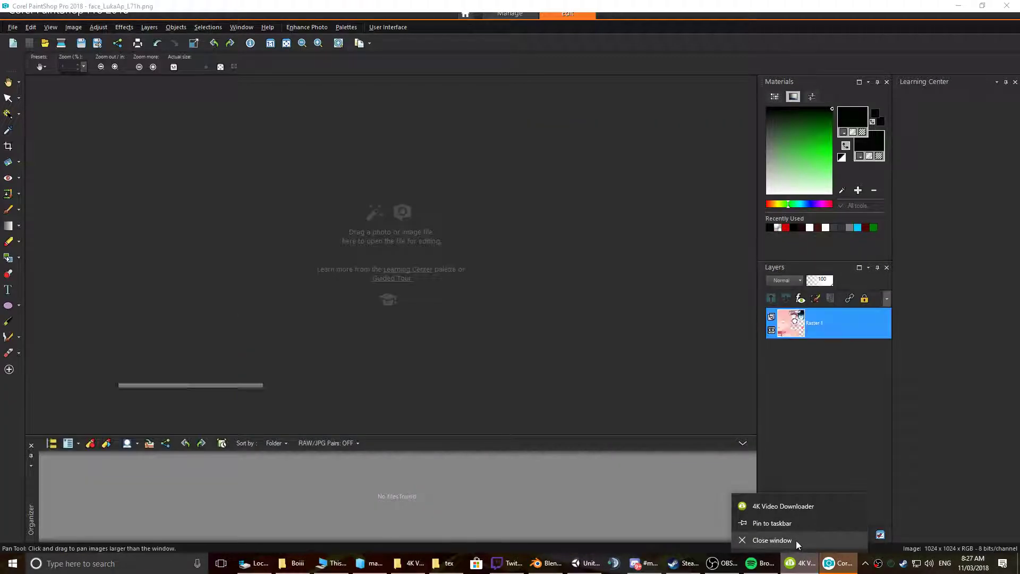
left_click(769, 543)
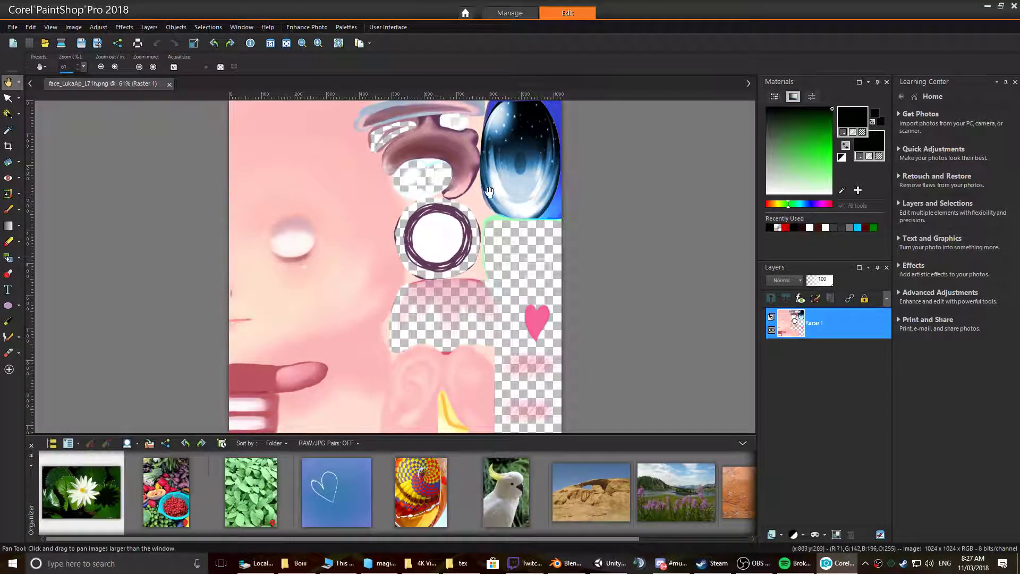
- Select the blue eye iris and the blue area beside it on the face texture with the Magic Wand at tolerance 20
scroll(548, 167, "up", 2)
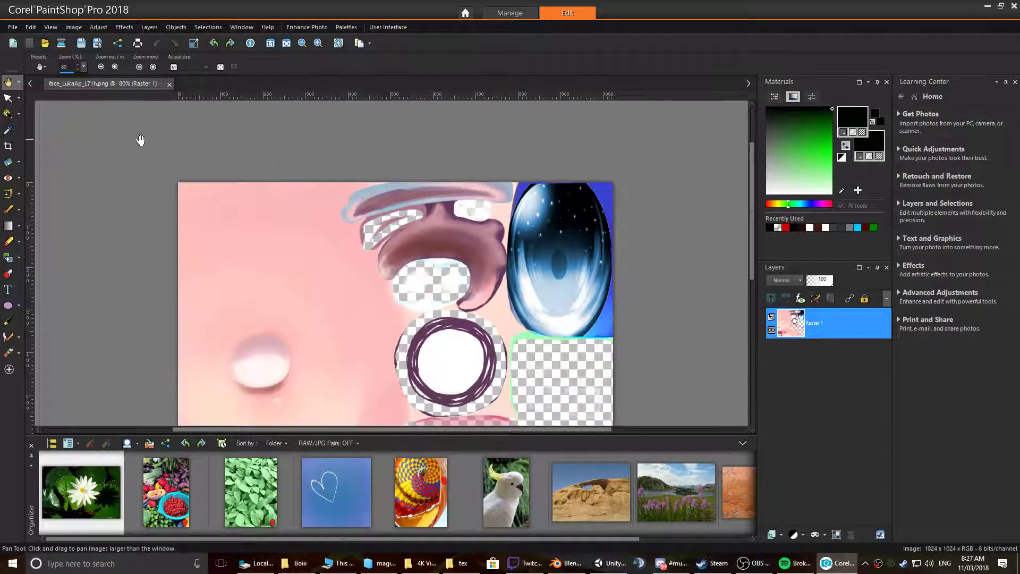
left_click(8, 113)
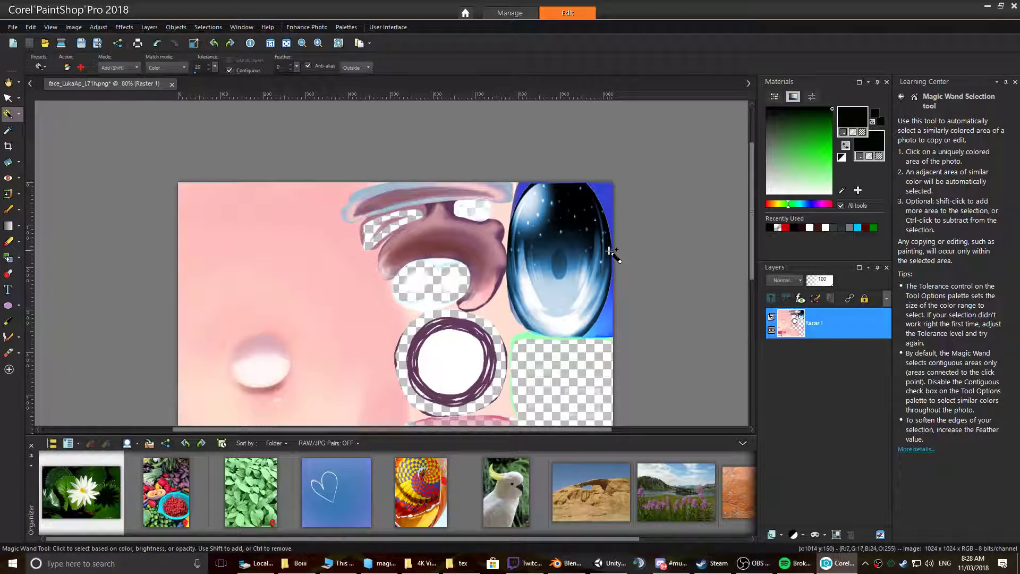
scroll(600, 258, "up", 3, "shift")
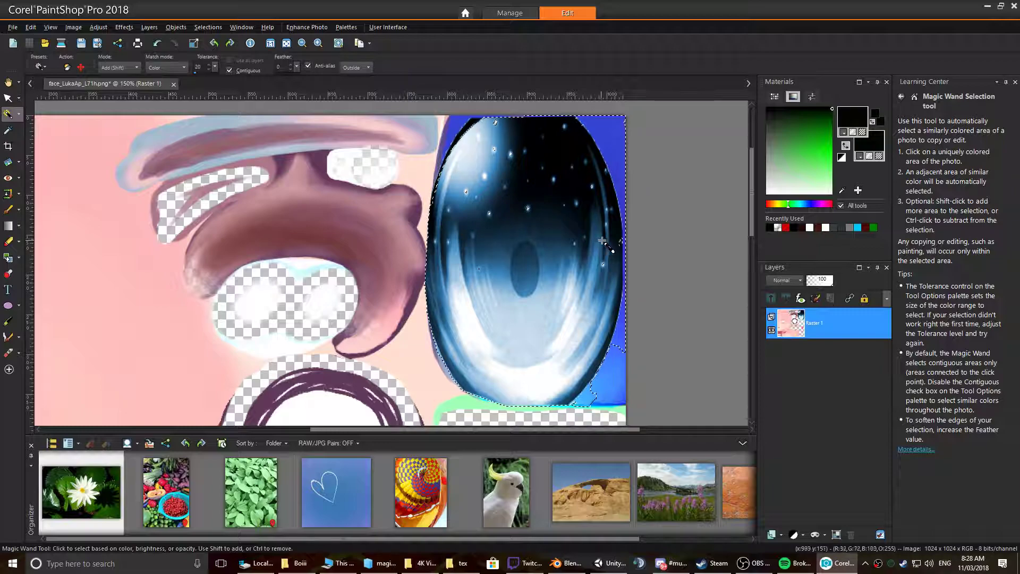
key("ctrl+d")
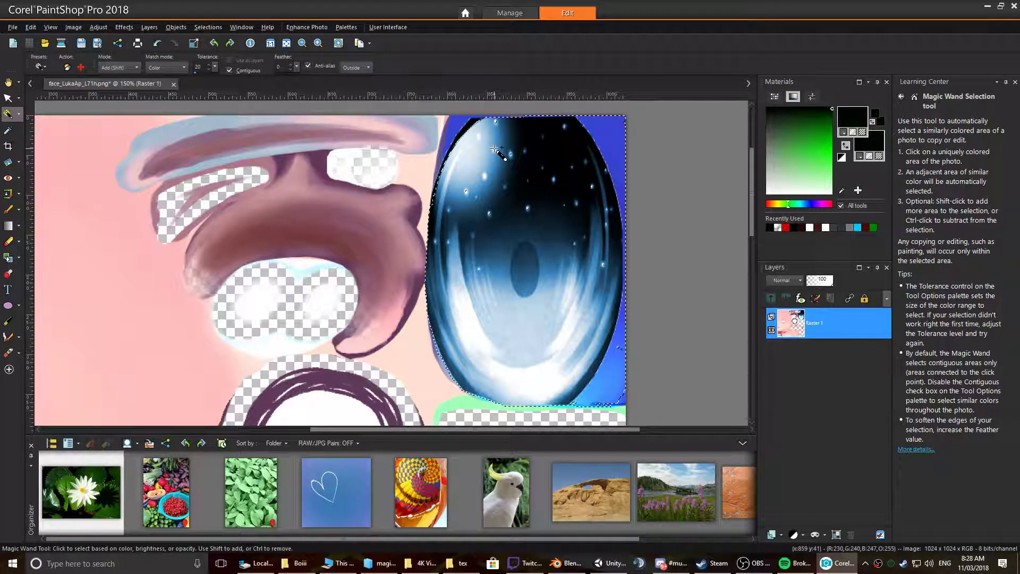
key("ctrl+d")
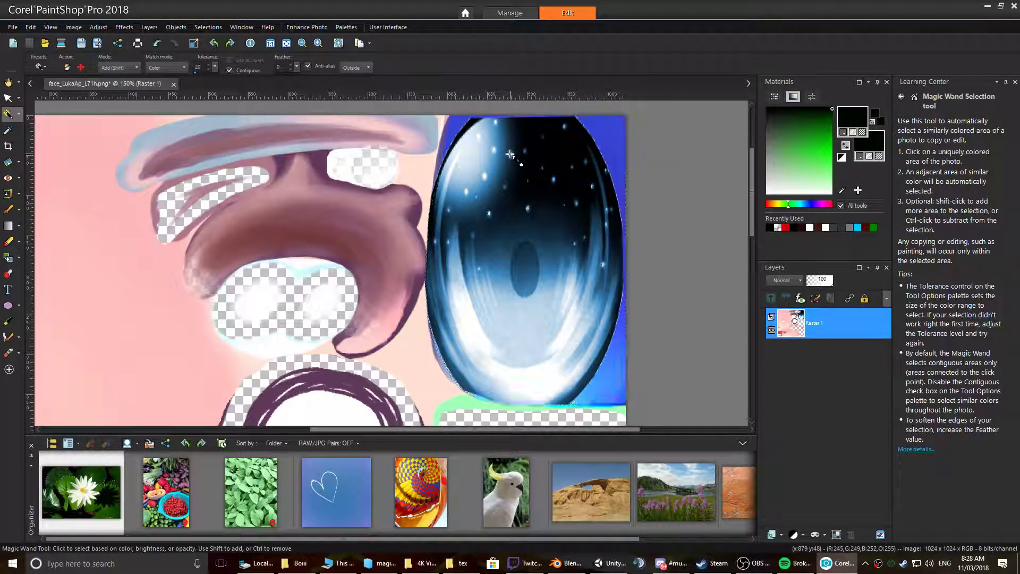
- Colorize the selected iris red with Hue/Saturation/Lightness, using hue 360, saturation 100 and lightness about -4
left_click(99, 27)
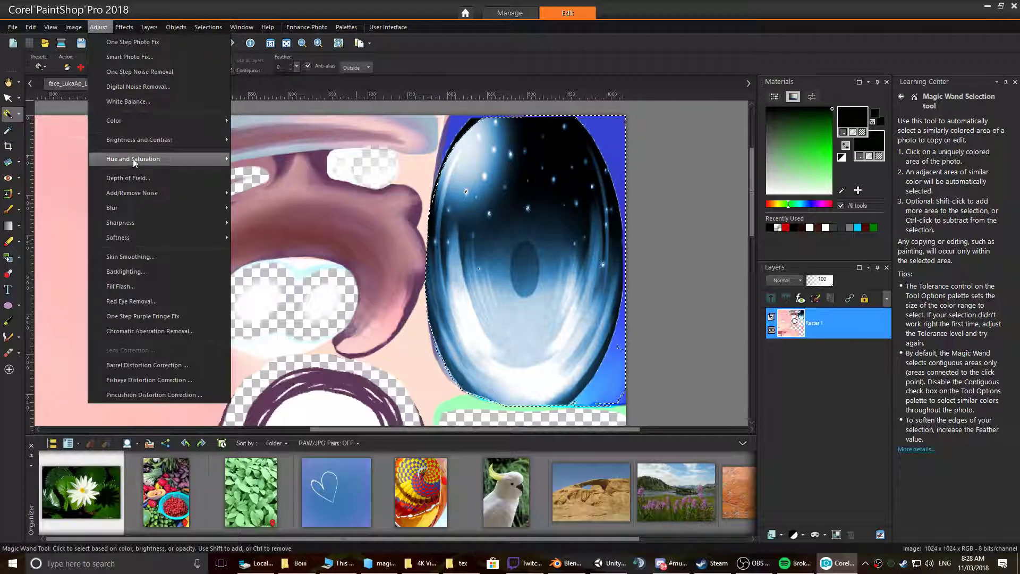
mouse_move(202, 159)
left_click(269, 174)
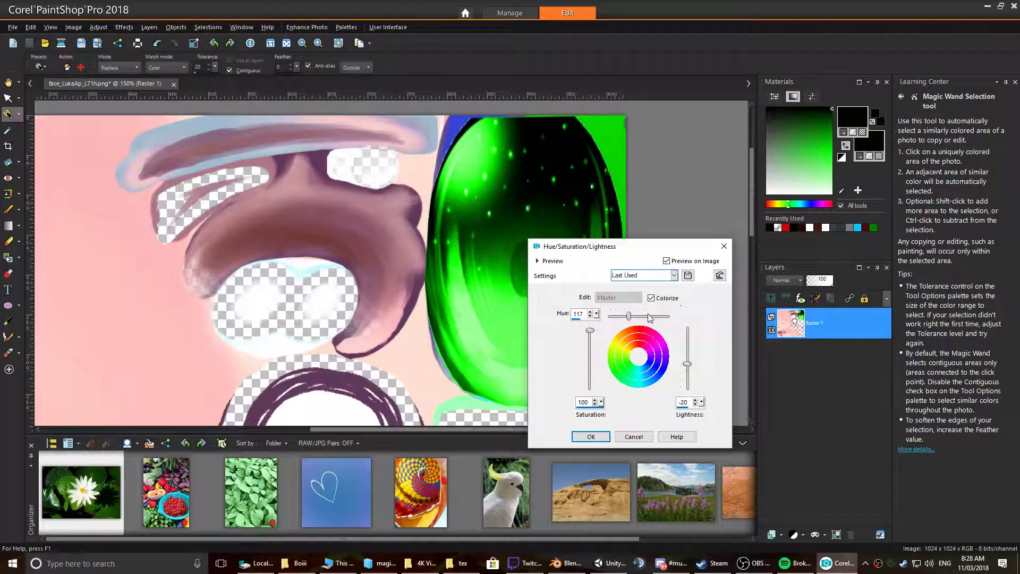
left_click_drag(630, 317, 666, 322)
left_click_drag(688, 366, 683, 358)
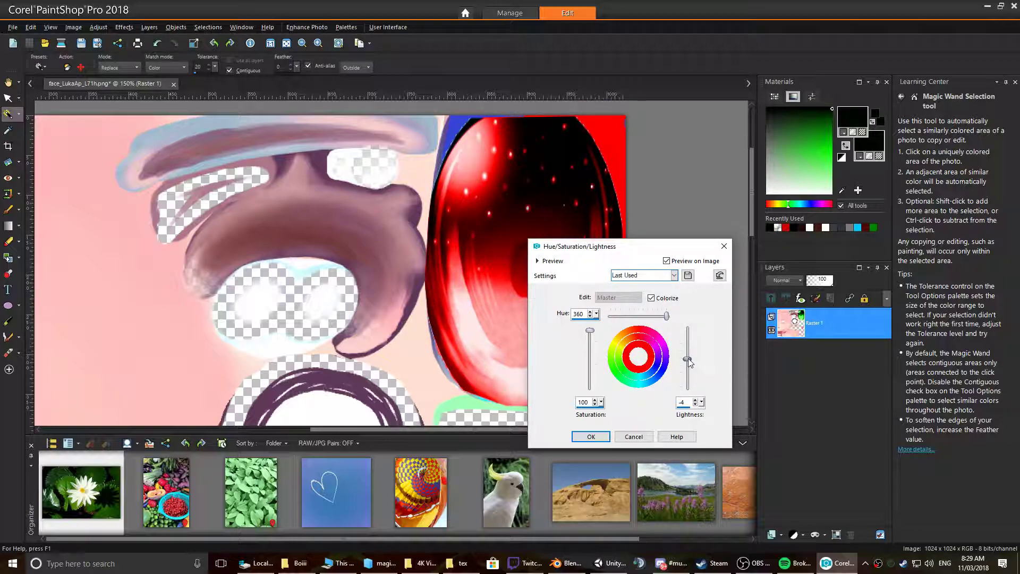
left_click(591, 436)
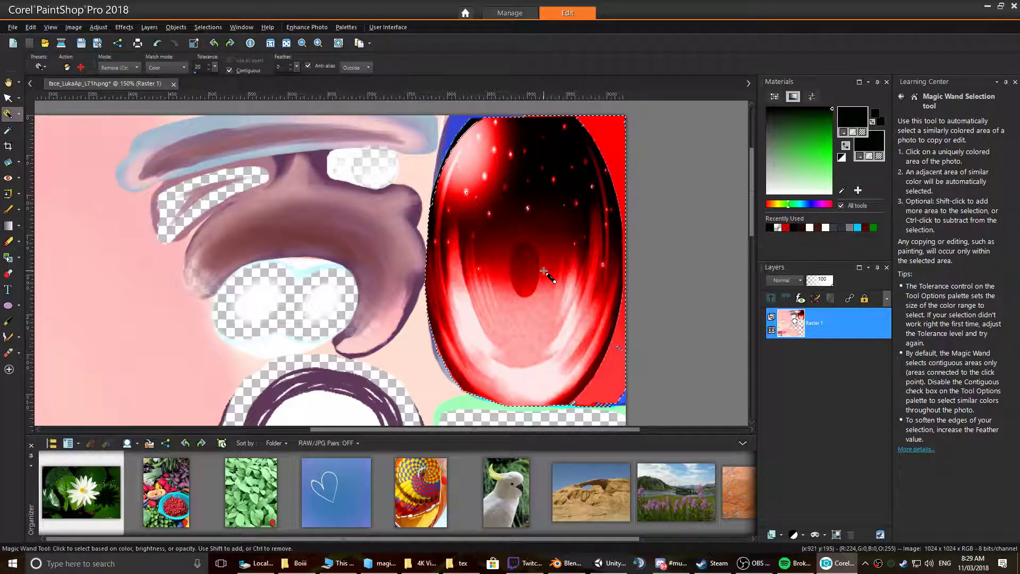
- Switch to Unity to check the recoloured eyes on Luka, and return to PaintShop Pro
key("alt+Tab")
mouse_move(417, 194)
left_mouse_down("alt")
mouse_move(467, 214)
mouse_move(354, 204)
mouse_move(443, 183)
mouse_move(366, 210)
mouse_move(358, 183)
mouse_move(506, 282)
mouse_move(376, 172)
left_mouse_up("alt")
key("alt+Tab")
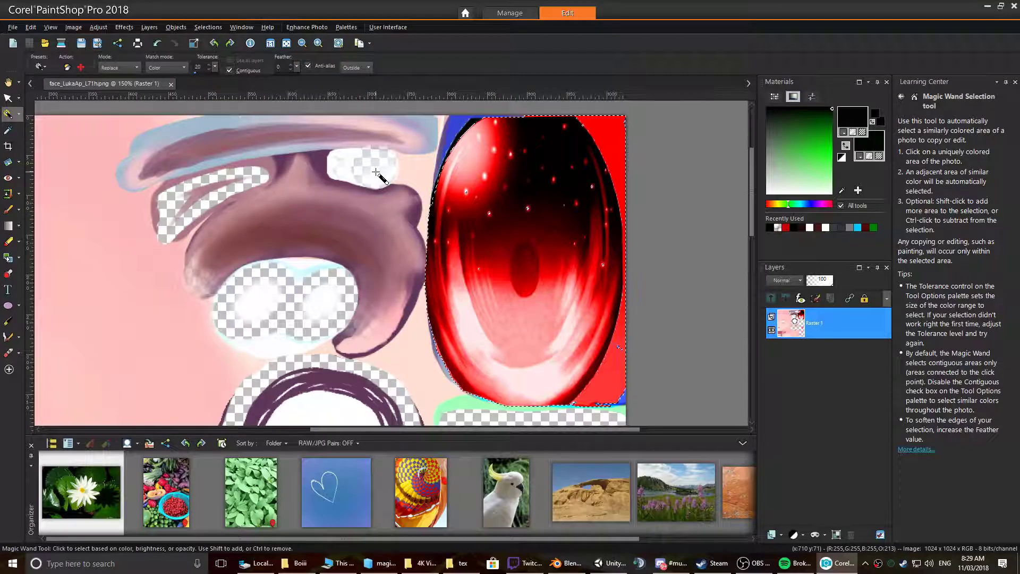
- Try to select the purple eye shading and the upper eyelid strip with additive Magic Wand picks
left_click(314, 195, "shift")
left_click(324, 206, "shift")
left_click(284, 233, "shift")
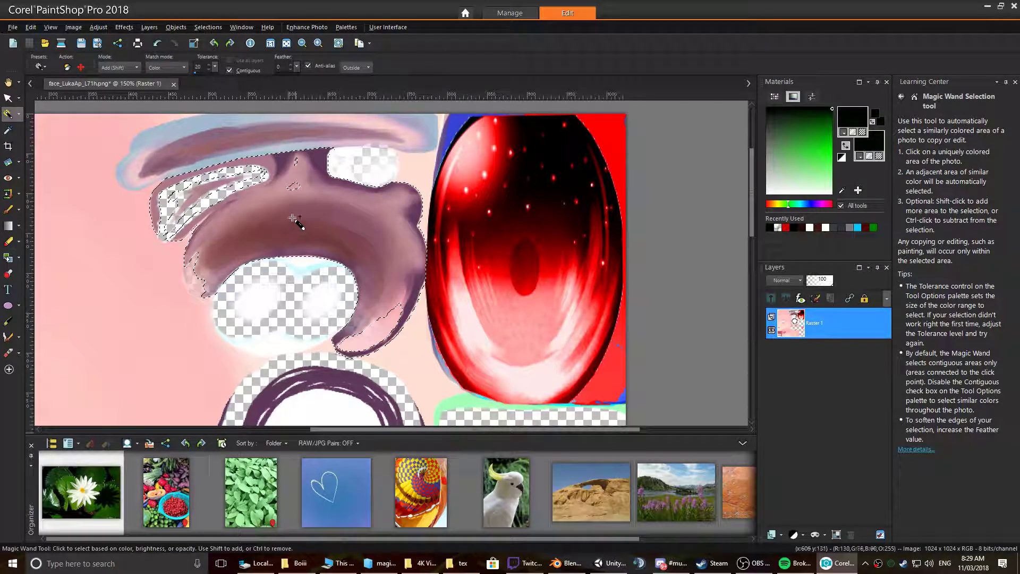
left_click(223, 140)
left_click(229, 146, "shift")
left_click(245, 126, "shift")
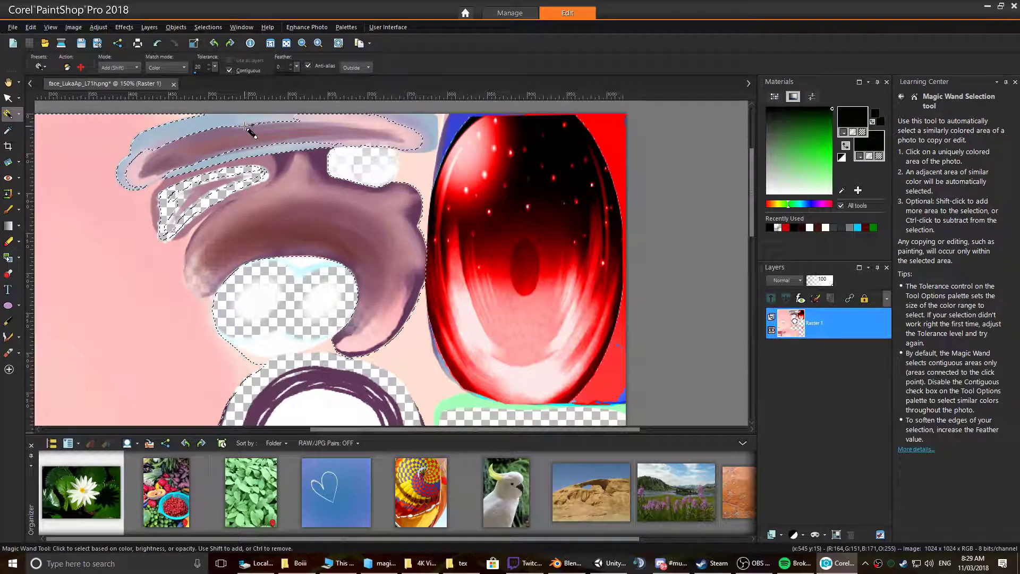
scroll(276, 160, "down", 4)
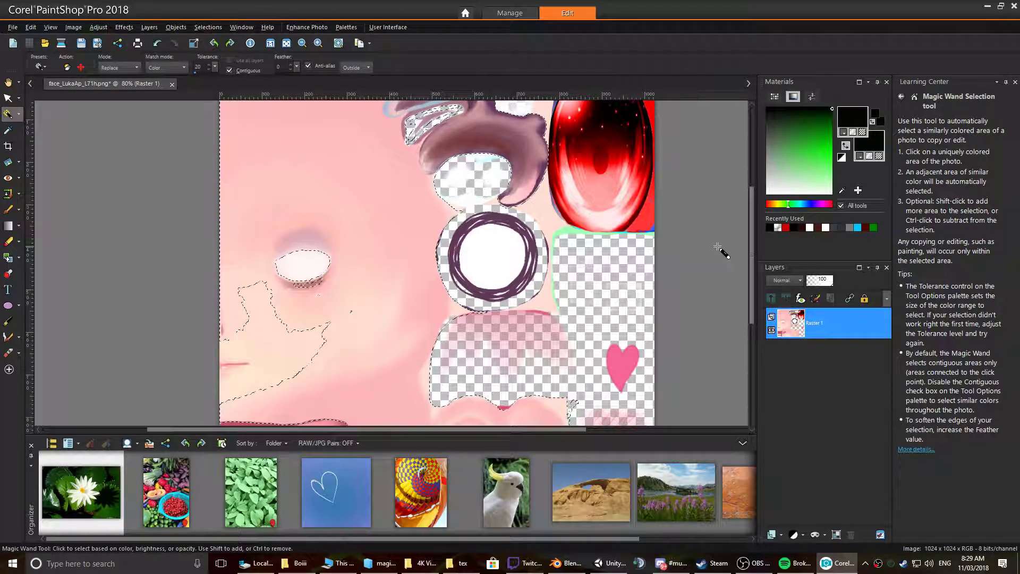
scroll(751, 235, "up", 4)
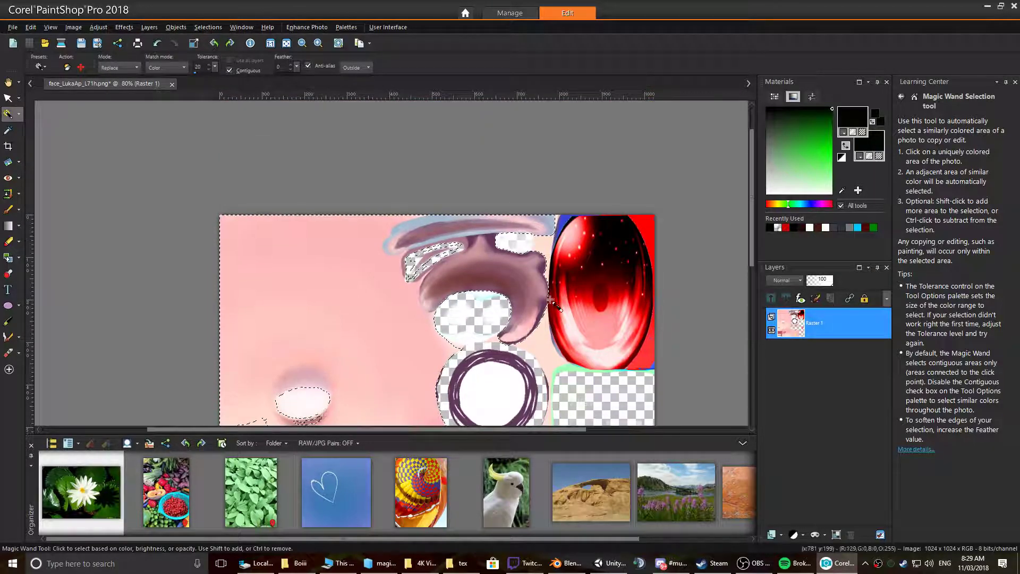
- Restart the Magic Wand selection and try to capture only the purple shading around the eye opening
left_click(506, 276)
left_click(484, 305)
left_click(498, 271)
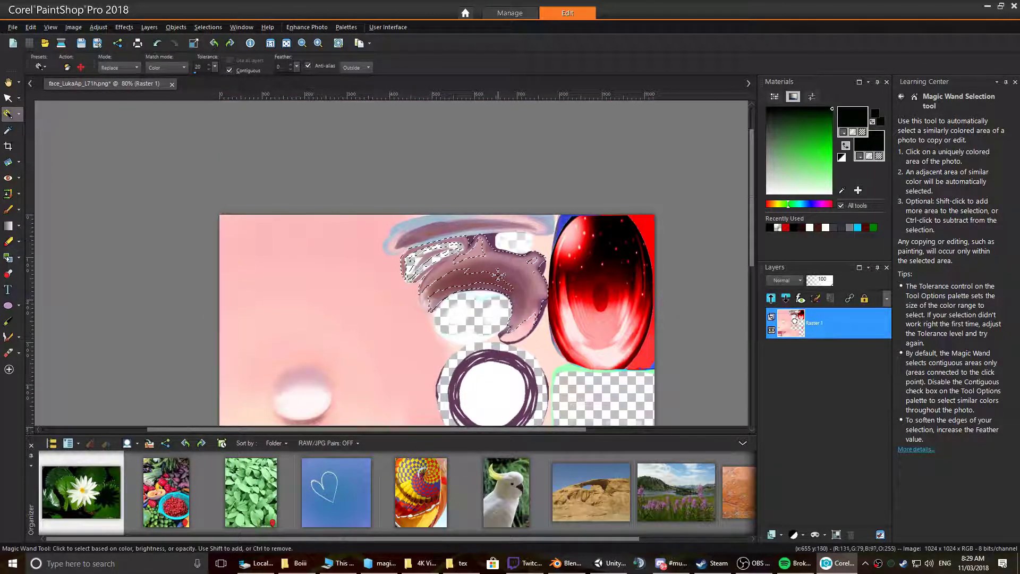
scroll(497, 271, "up", 1, "ctrl")
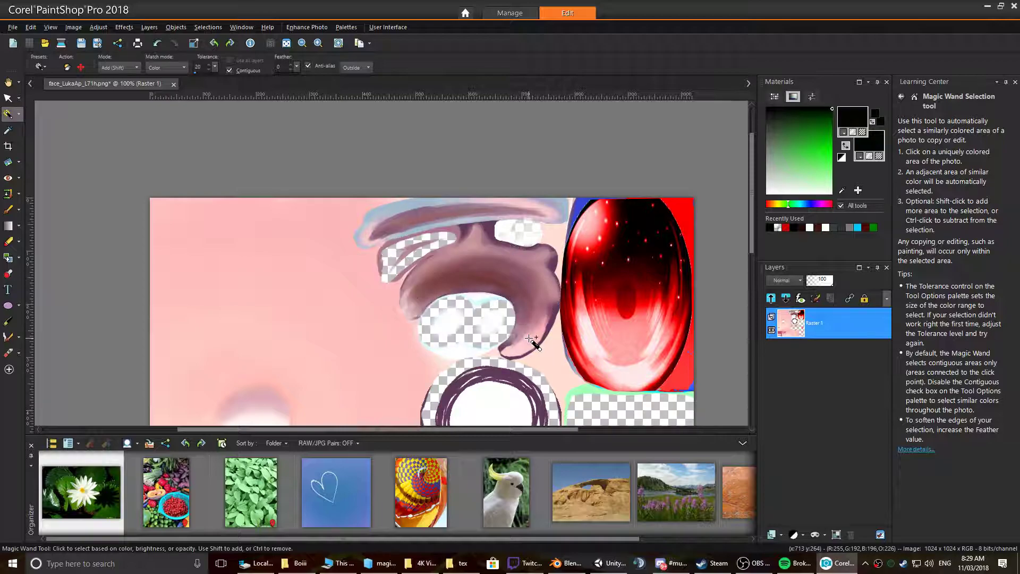
left_click(466, 252)
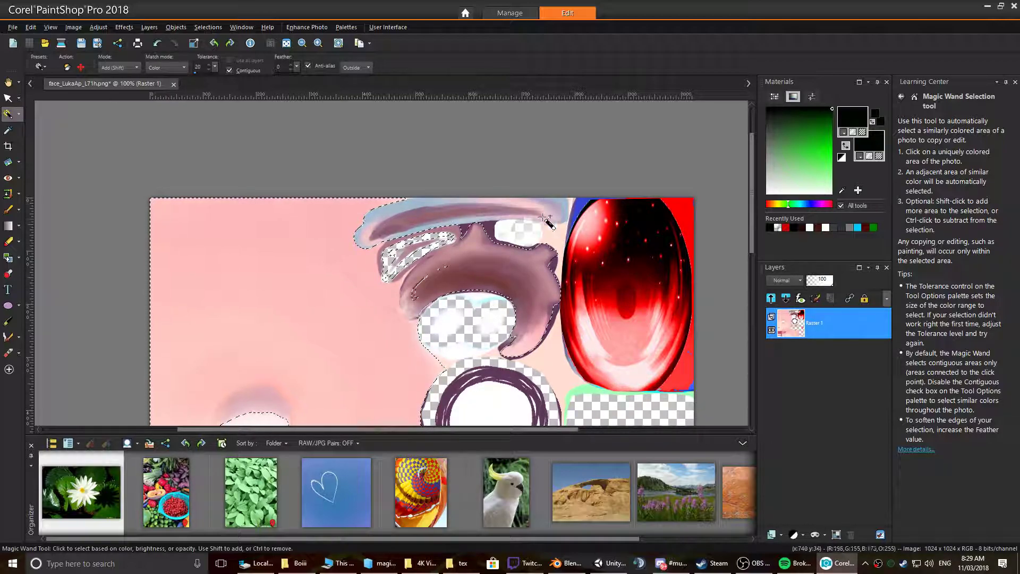
left_click(427, 280)
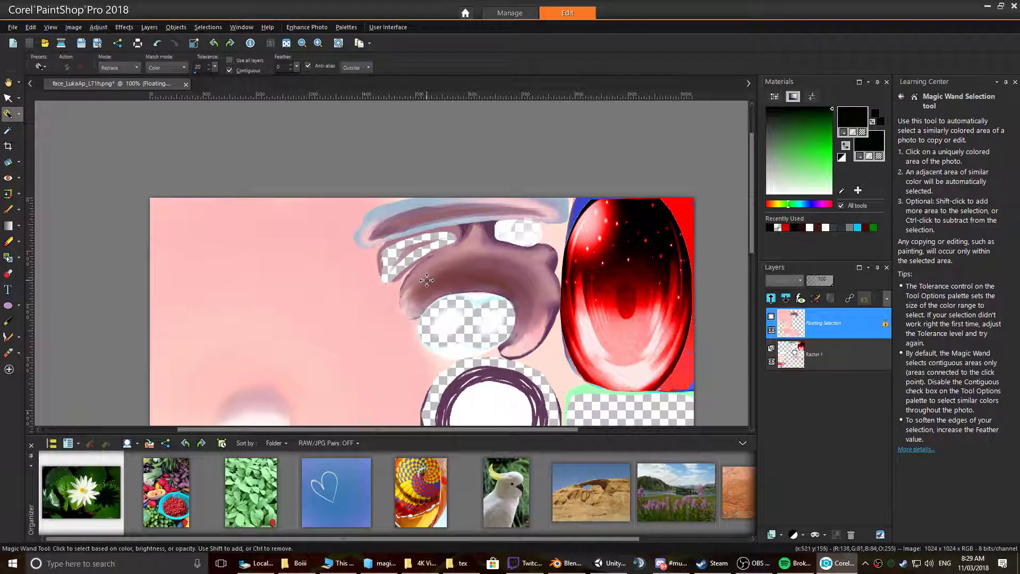
- Build a fresh Magic Wand selection of the purple eye shading, adding its unselected central and lower patches
left_click(451, 303)
key("shift")
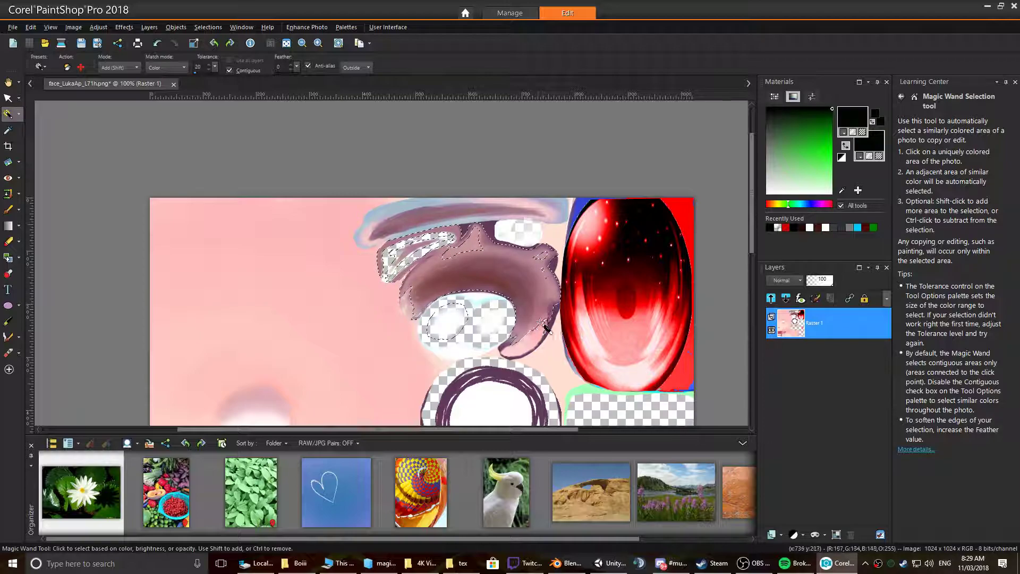
left_click(543, 330, "ctrl")
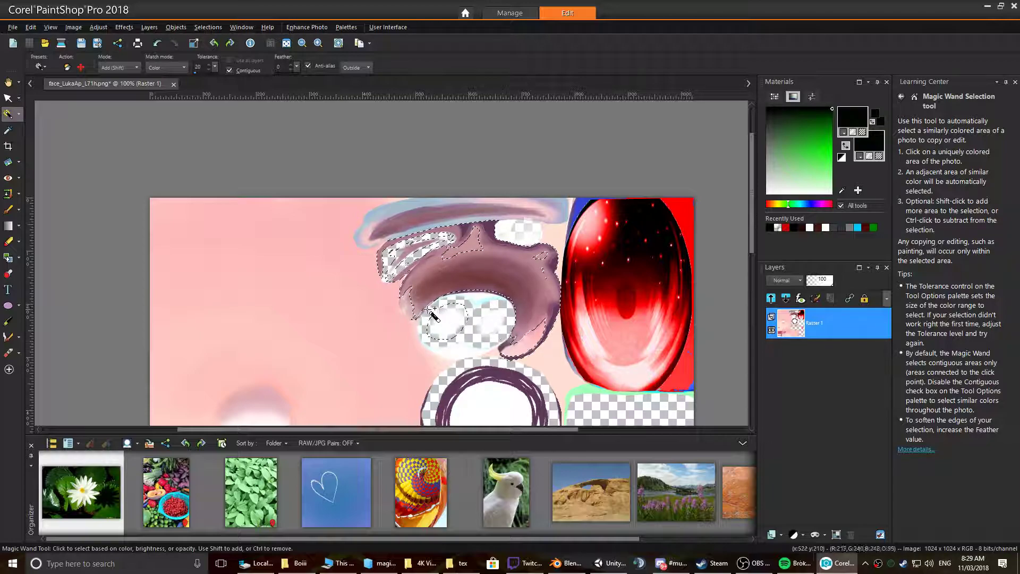
left_click(477, 246, "shift")
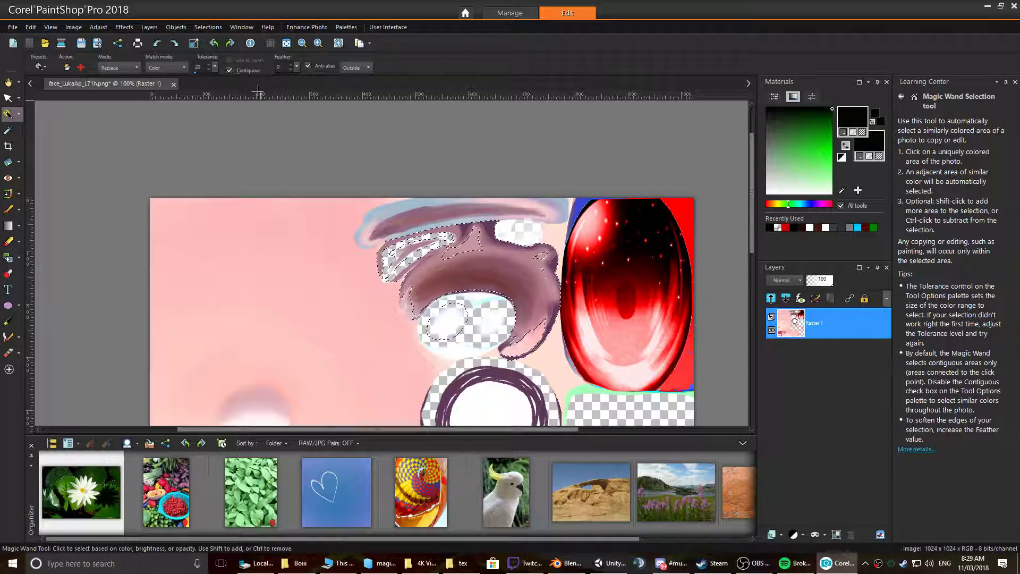
- Turn the selected eye shading black with Hue/Saturation/Lightness, colorized with hue 360, saturation 100 and lightness -100
left_click_drag(209, 71, 200, 75)
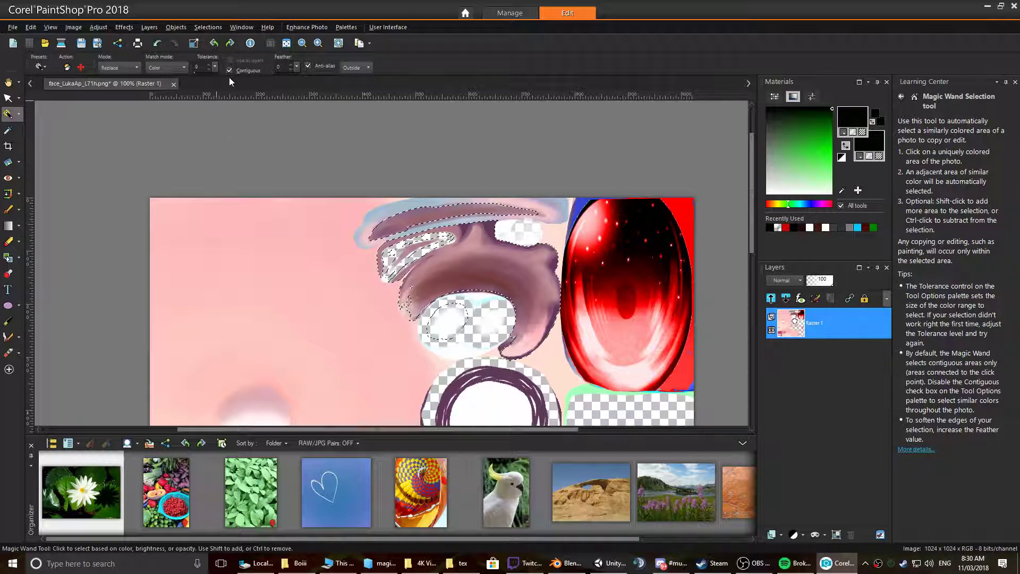
left_click(98, 27)
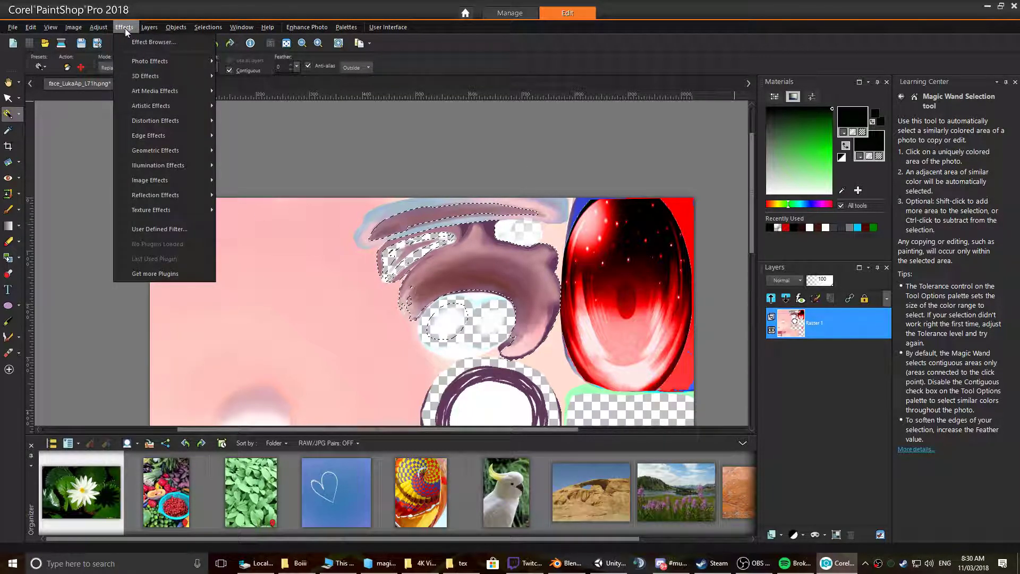
mouse_move(123, 159)
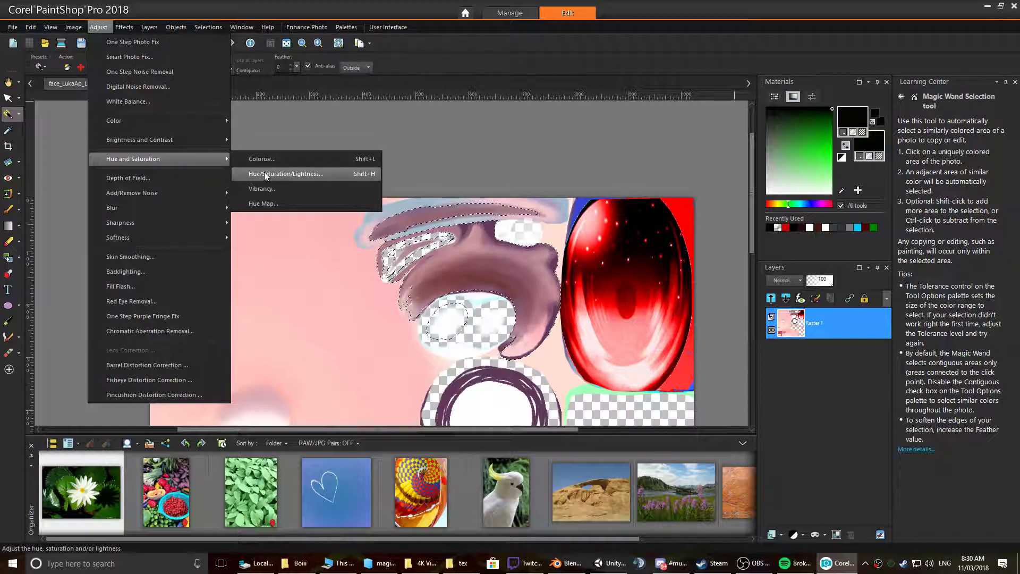
left_click(264, 172)
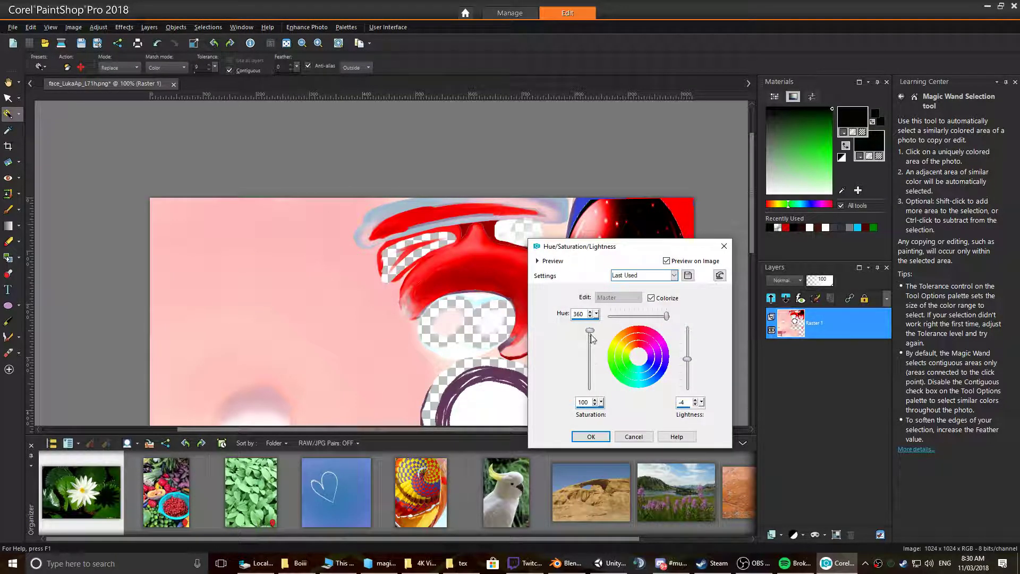
left_click_drag(689, 359, 693, 404)
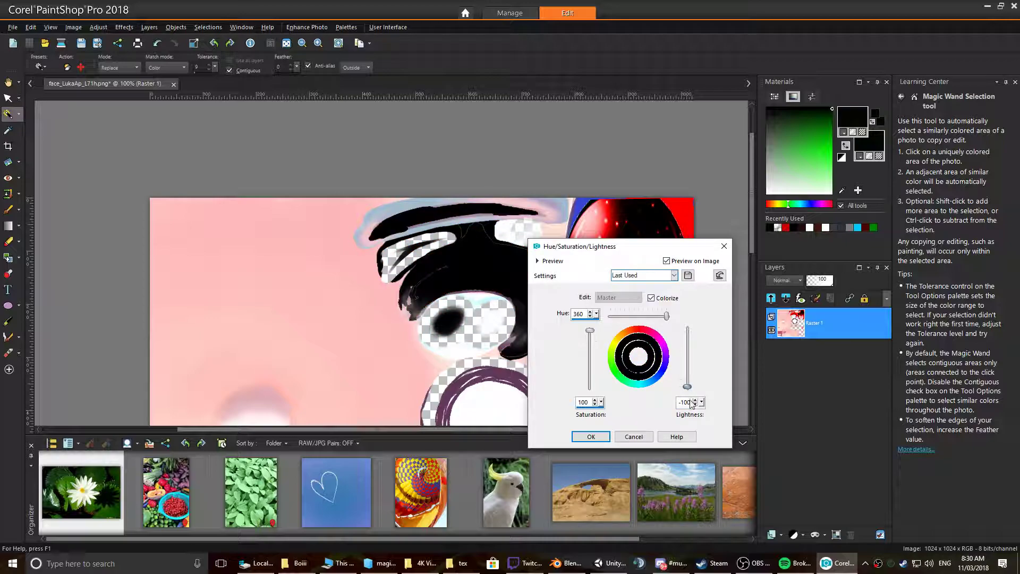
left_click(591, 436)
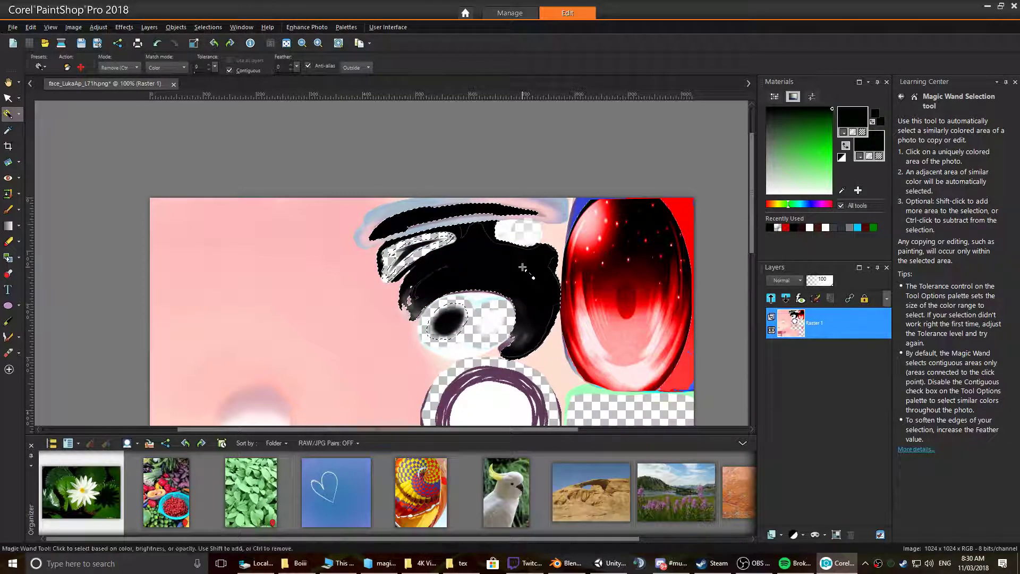
- Switch to Unity and inspect the blackened eye shading and the iris on Luka's face up close
key("alt+Tab")
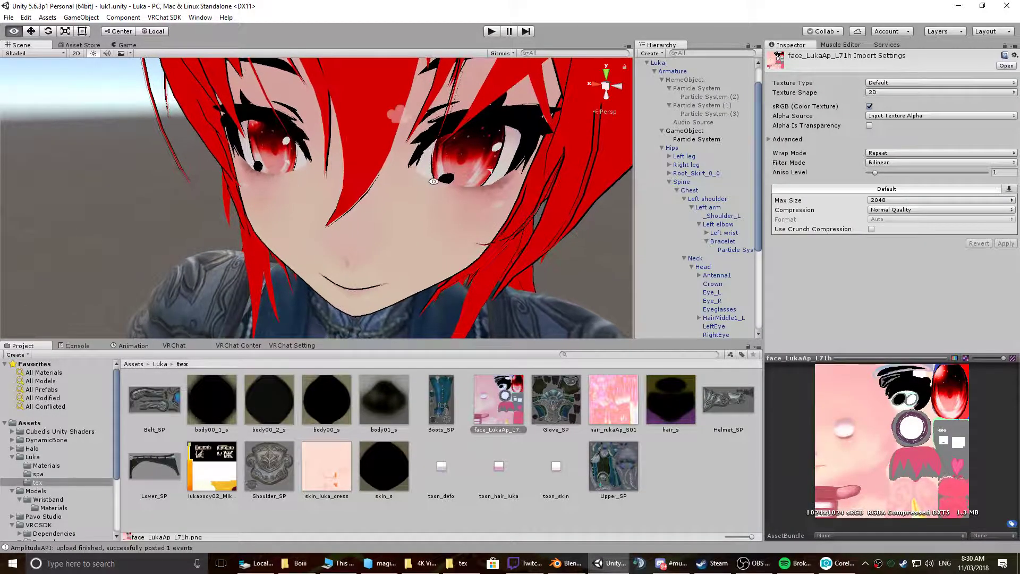
scroll(443, 177, "up", 6)
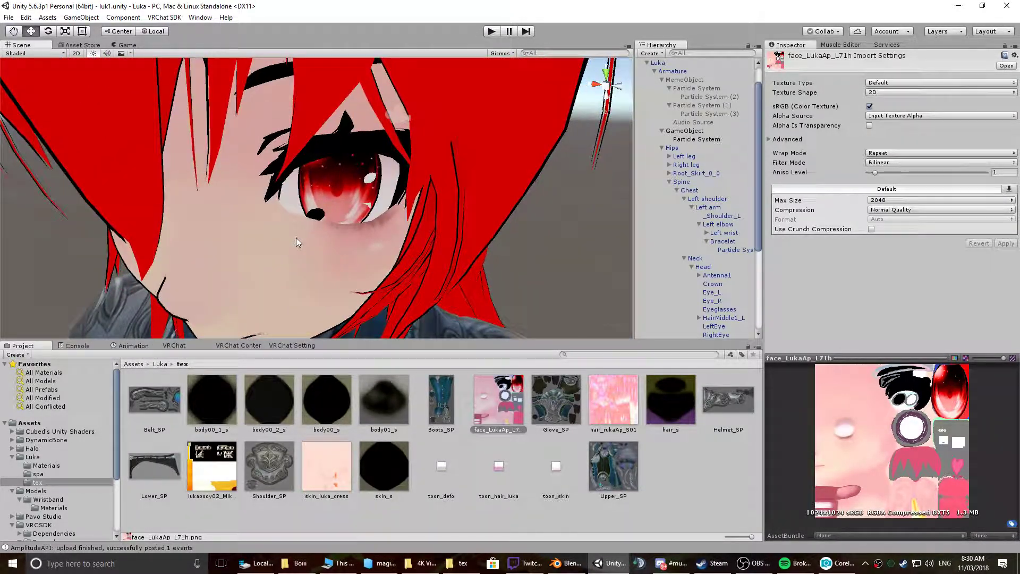
scroll(302, 240, "down", 4)
scroll(328, 229, "up", 3)
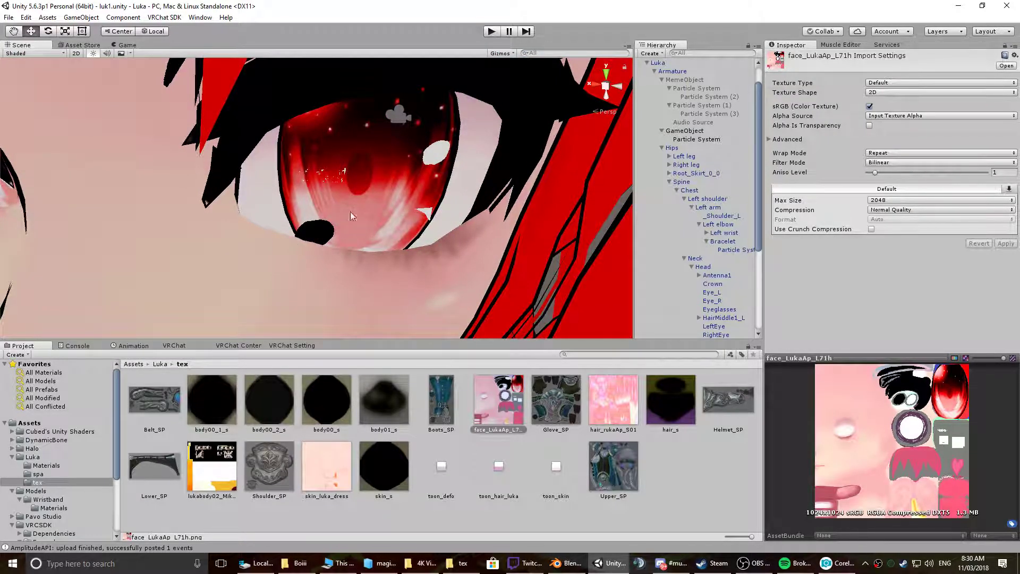
- Return to PaintShop Pro and set a smaller Eraser size for the faint white marks in the transparent area beside the green edge
key("alt+Tab")
scroll(510, 378, "down", 3)
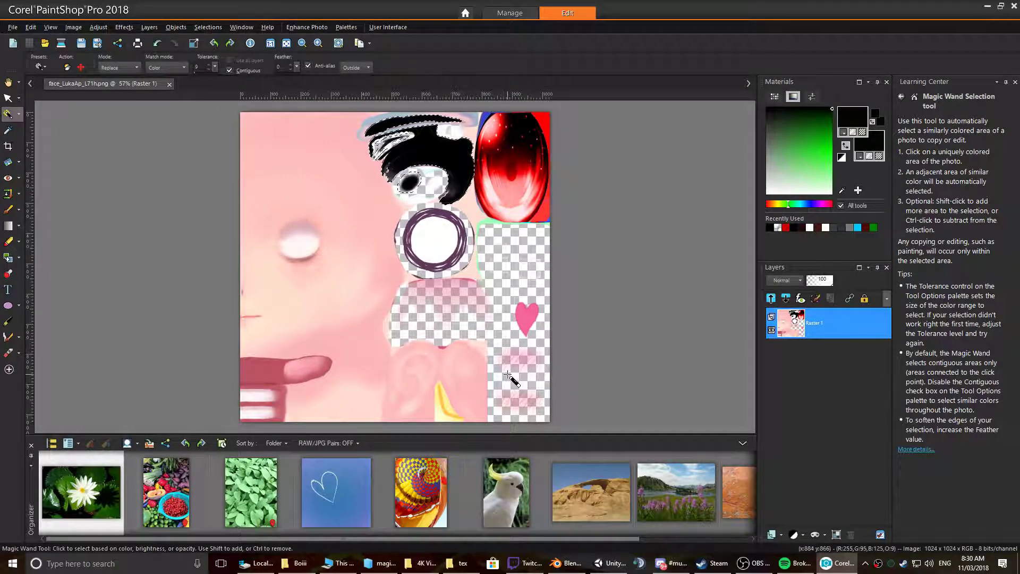
scroll(511, 378, "up", 5)
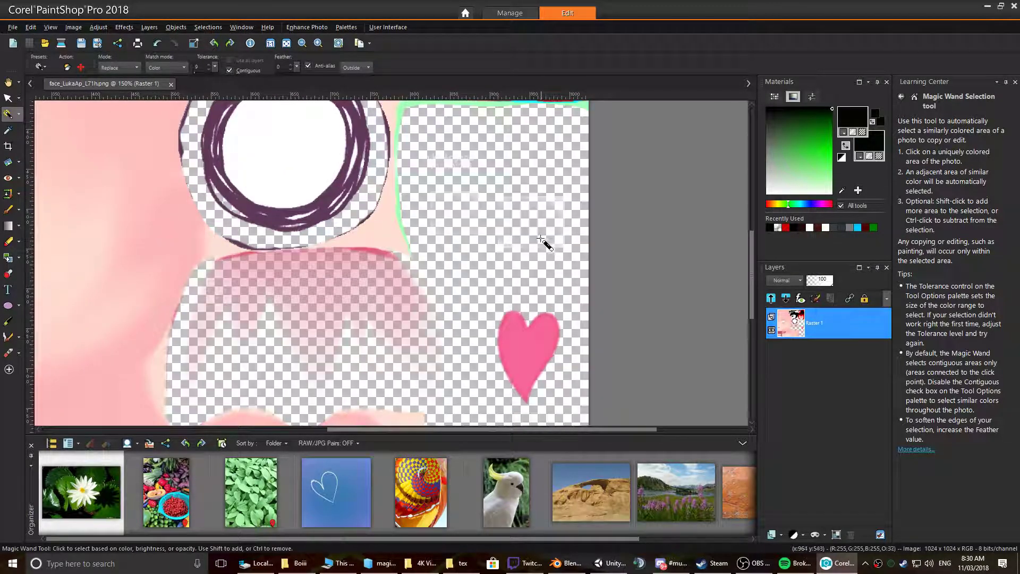
scroll(471, 151, "up", 3)
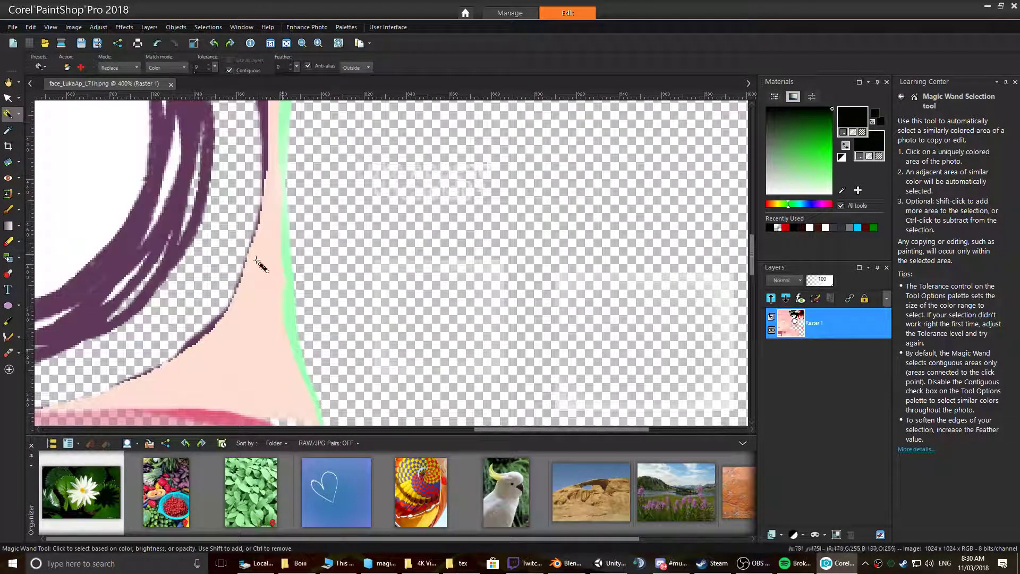
left_click(8, 241)
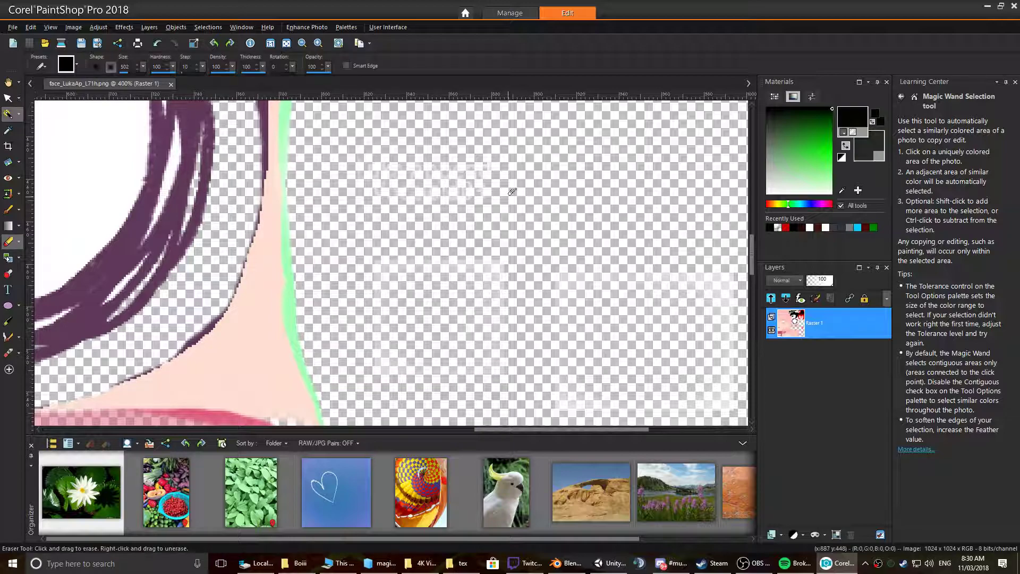
left_click_drag(130, 66, 133, 66)
left_click(136, 64)
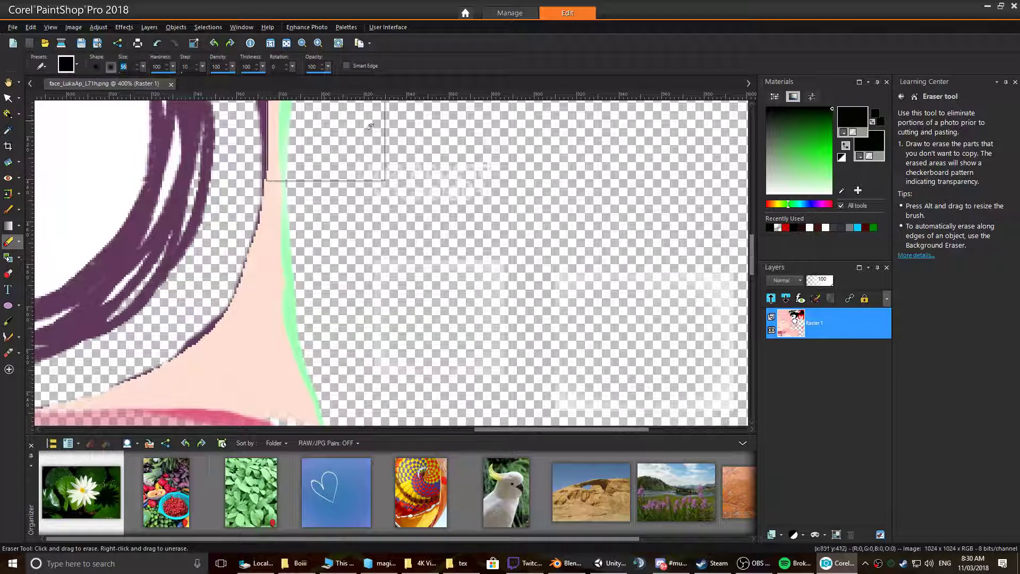
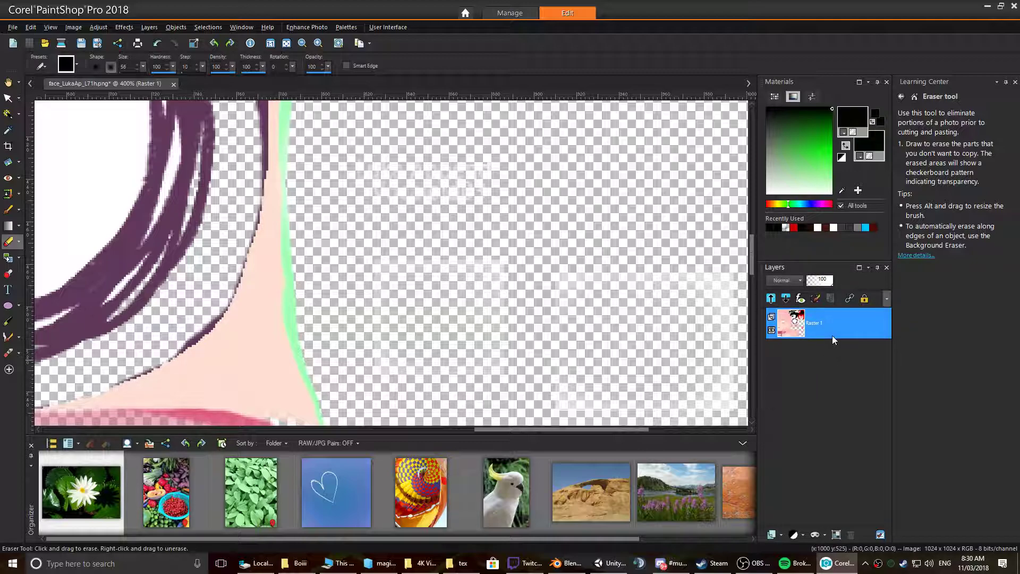
- Set both the foreground and the background colour to white
left_click(18, 228)
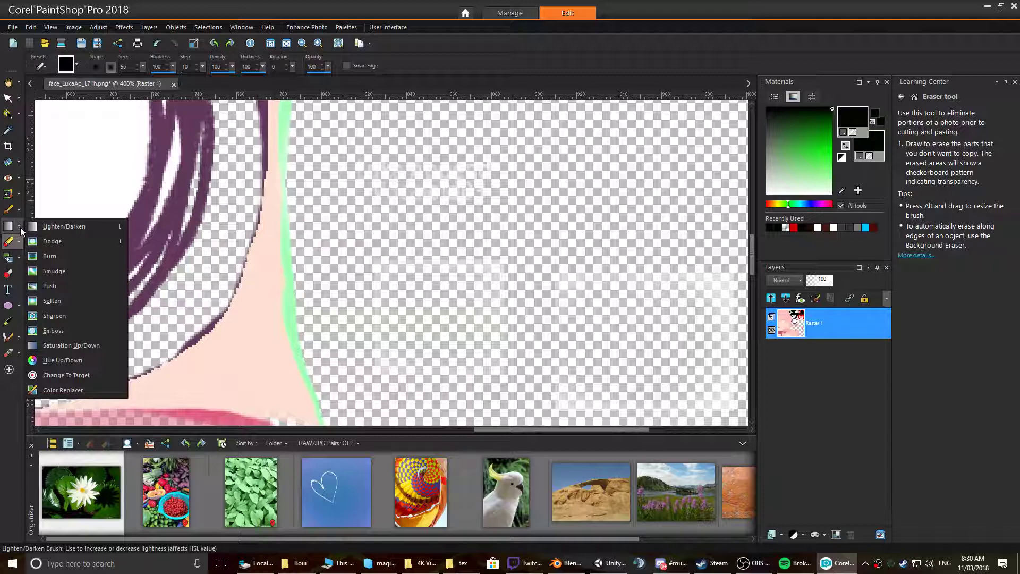
left_click(19, 257)
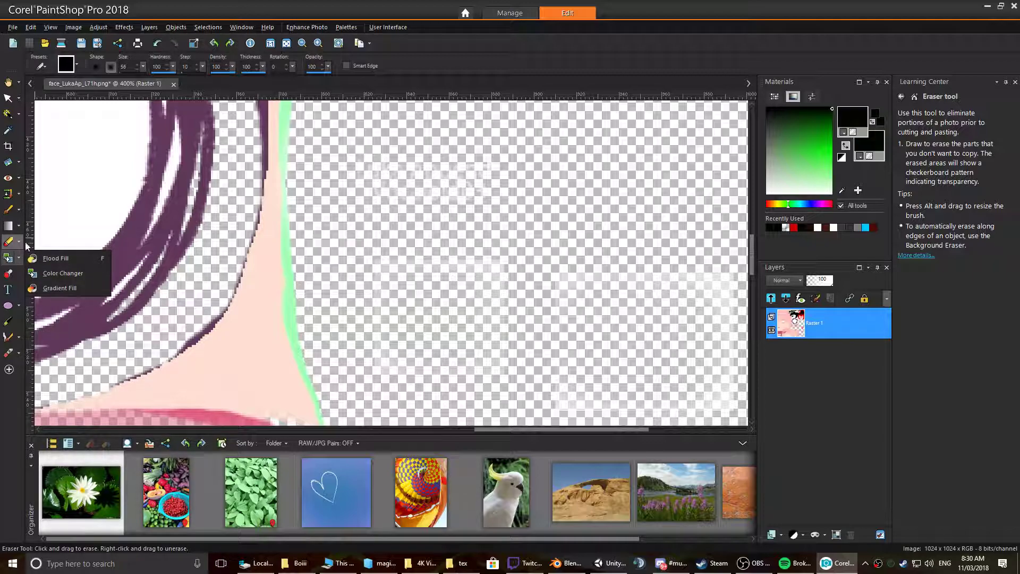
left_click(837, 418)
left_click_drag(784, 180, 759, 211)
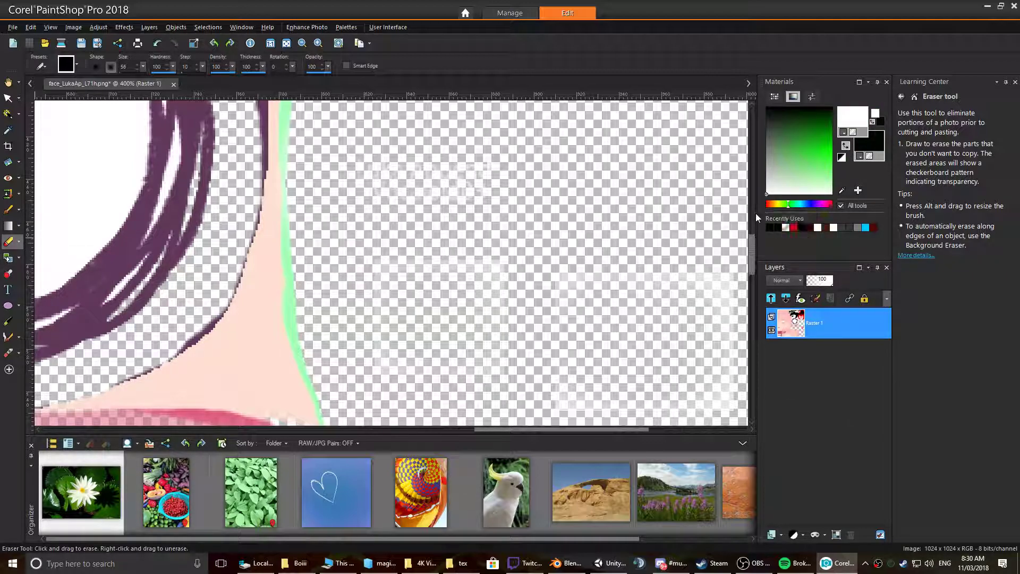
right_click_drag(778, 185, 764, 201)
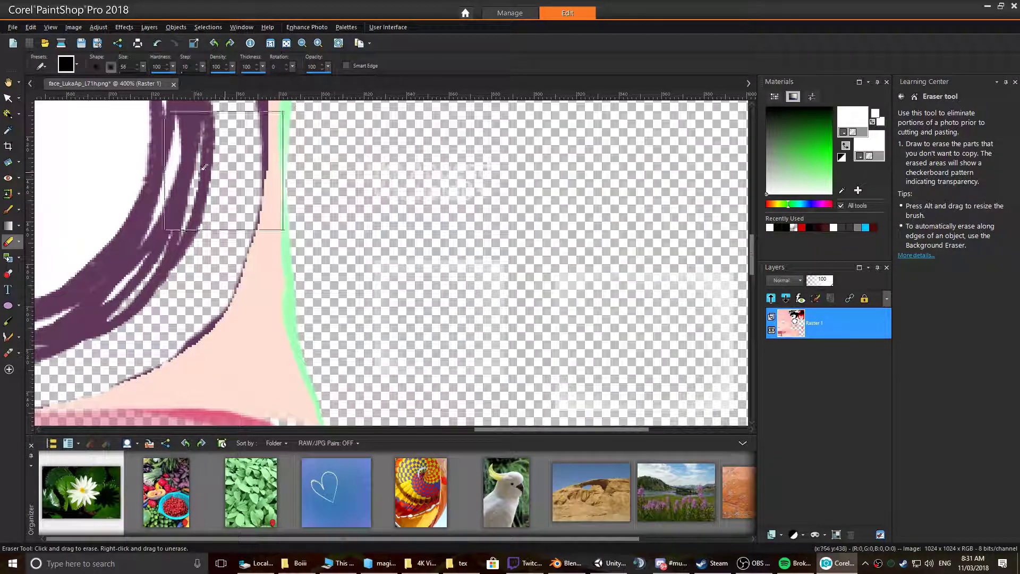
- Delete the upper faint white marks beside the green edge using a rectangular selection, and save the face texture
left_click(8, 113)
left_click(19, 113)
left_click(40, 113)
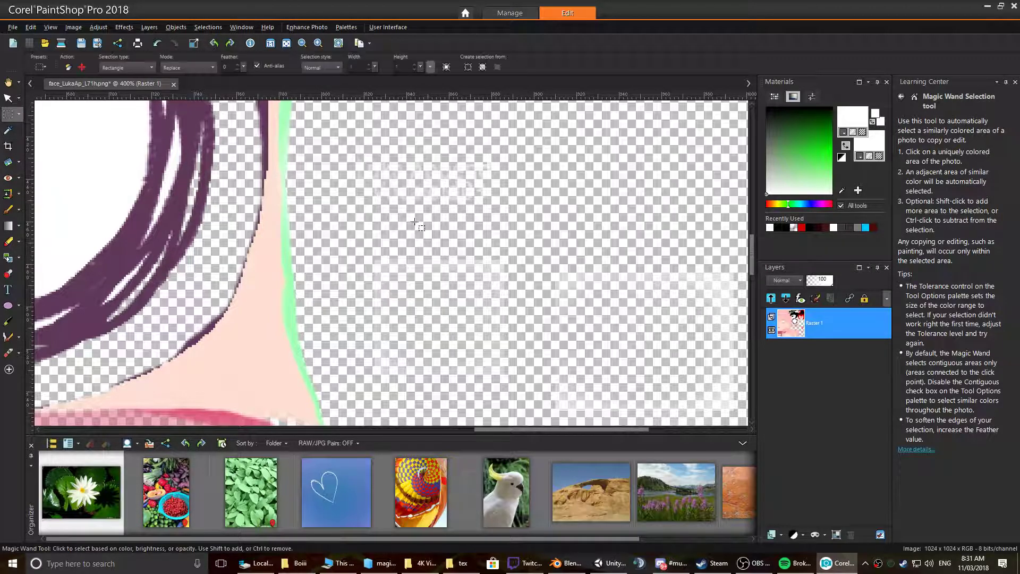
left_click_drag(520, 150, 334, 201)
key("Delete")
key("ctrl+s")
- Switch to Unity and check the updated face texture on Luka's eyes
key("alt+Tab")
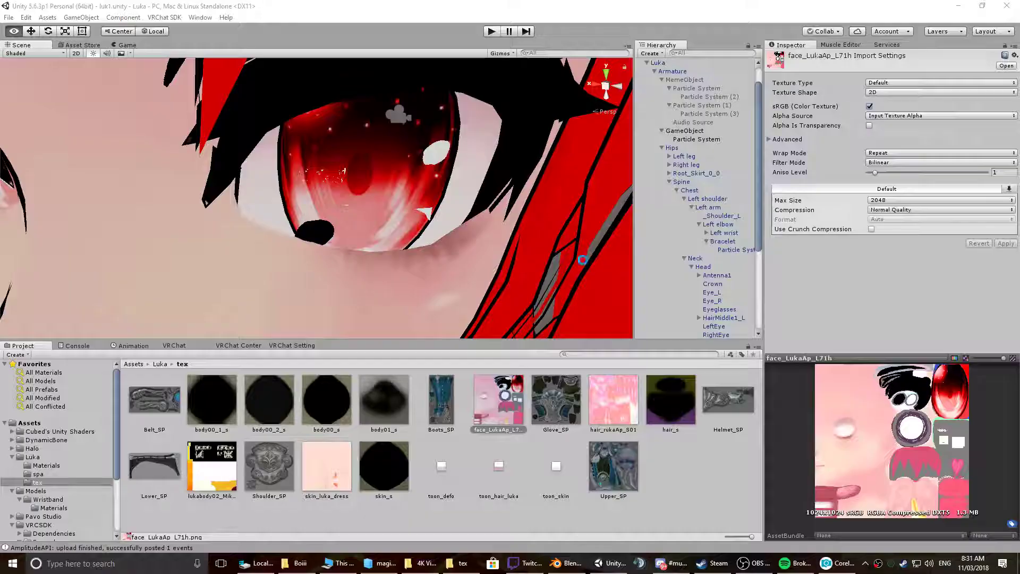
scroll(310, 179, "down", 5)
scroll(304, 191, "up", 2)
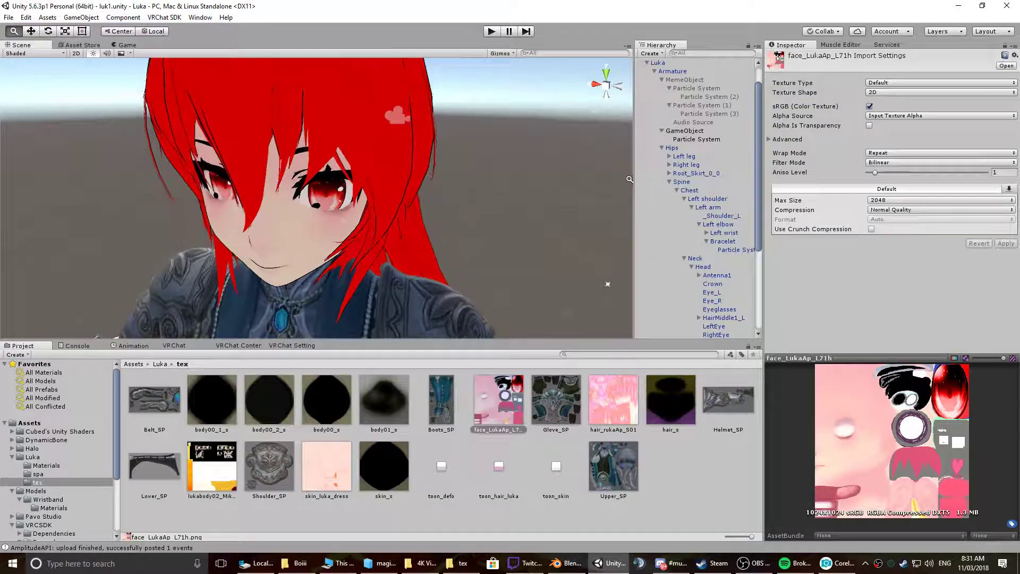
middle_click_drag(320, 273, 375, 245)
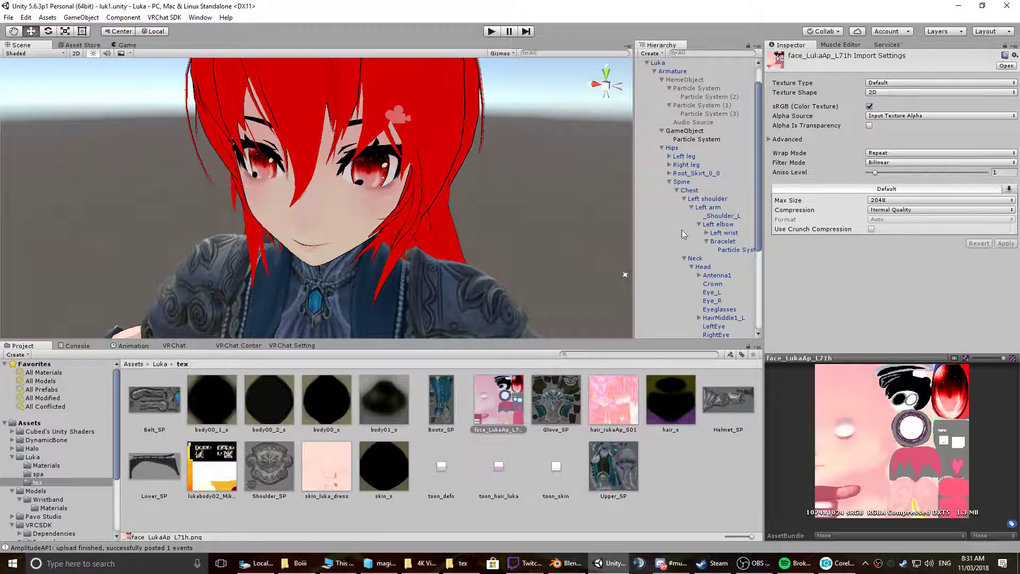
- Examine the Collision and Sub Emitters settings of the first Particle System under MemeObject
left_click(685, 80)
left_click(694, 88)
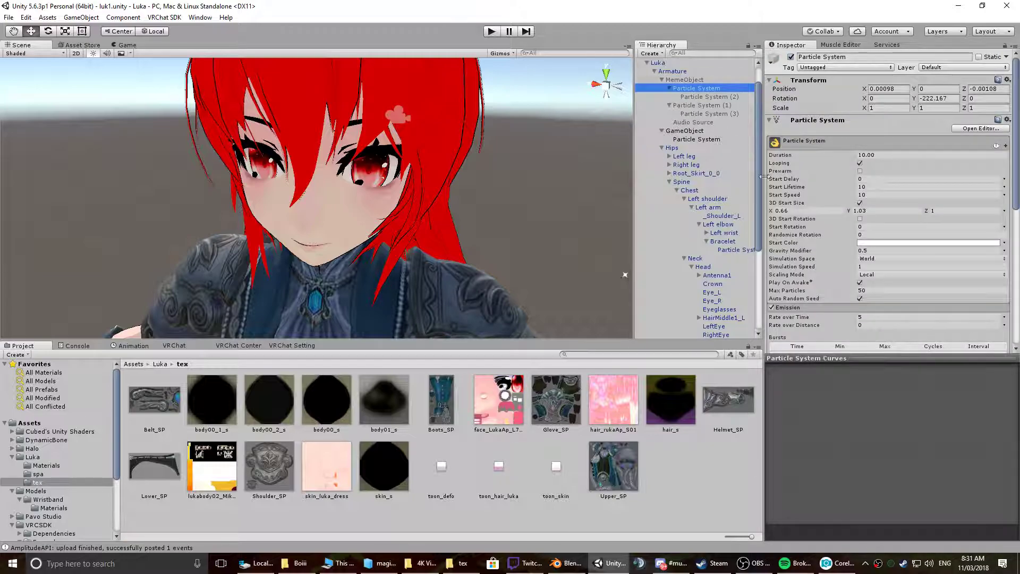
scroll(850, 213, "down", 10)
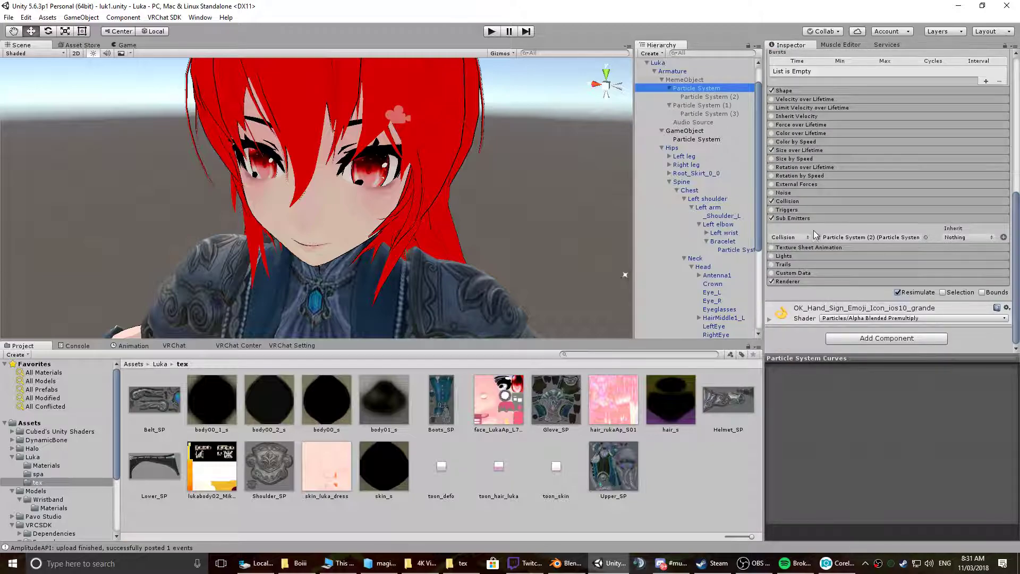
left_click(816, 235)
scroll(799, 197, "up", 2)
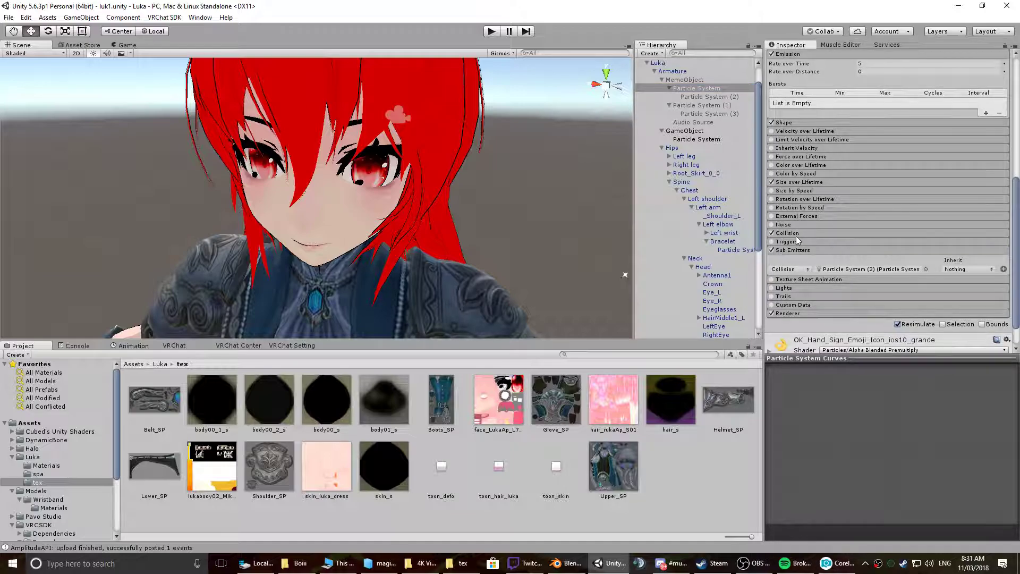
left_click(792, 234)
scroll(832, 319, "down", 1)
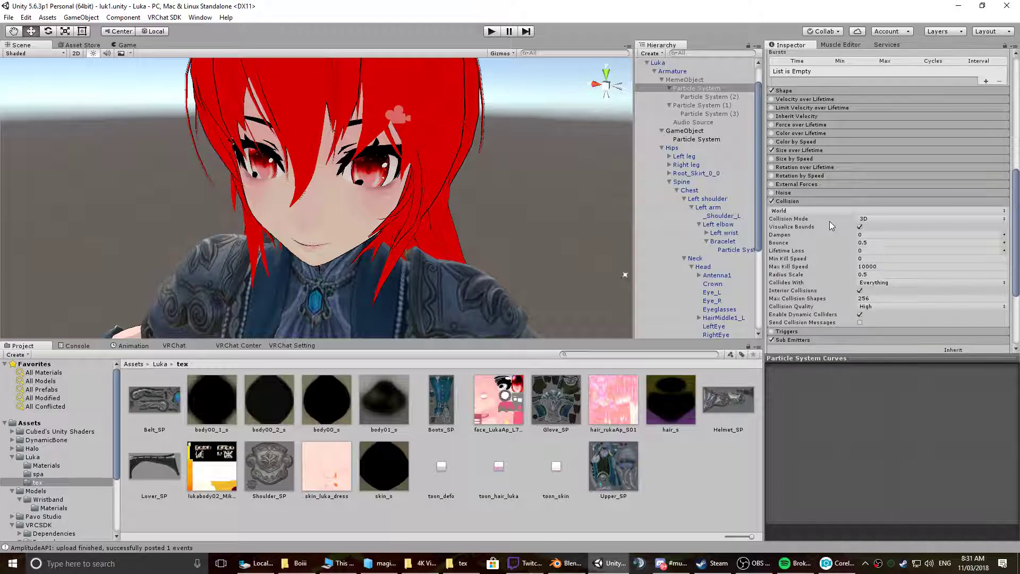
scroll(832, 225, "up", 1)
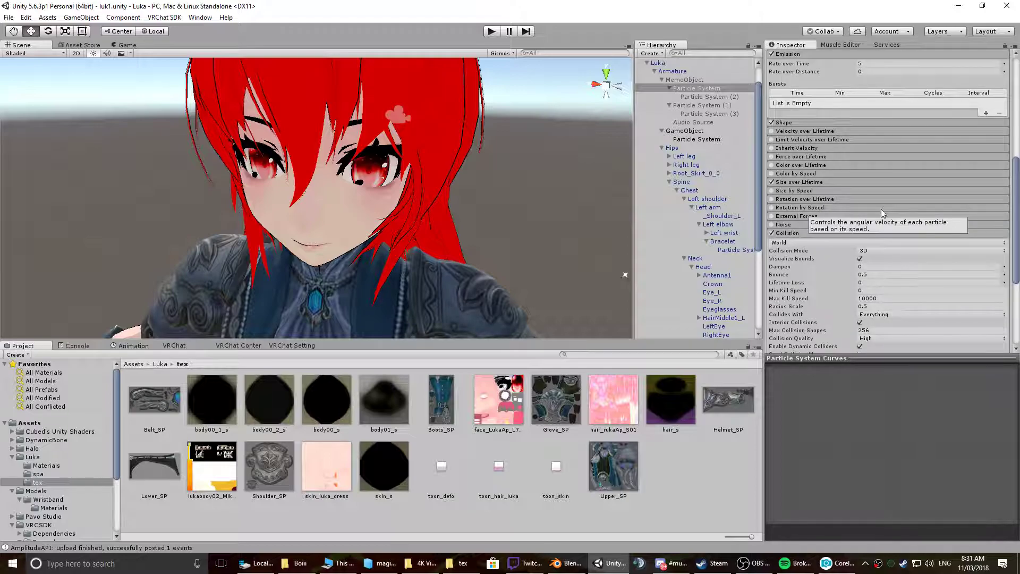
left_click(810, 234)
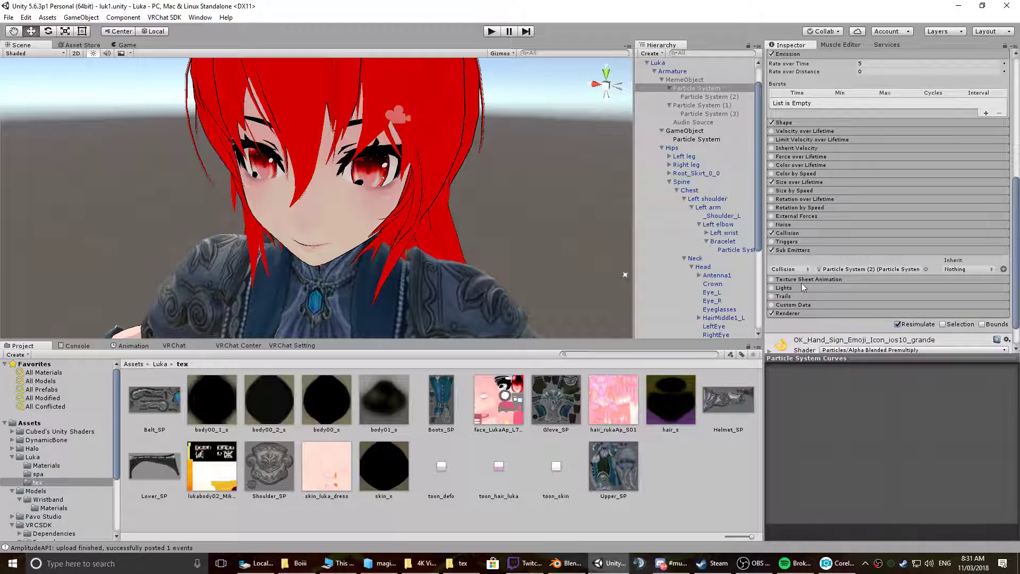
scroll(807, 240, "up", 1)
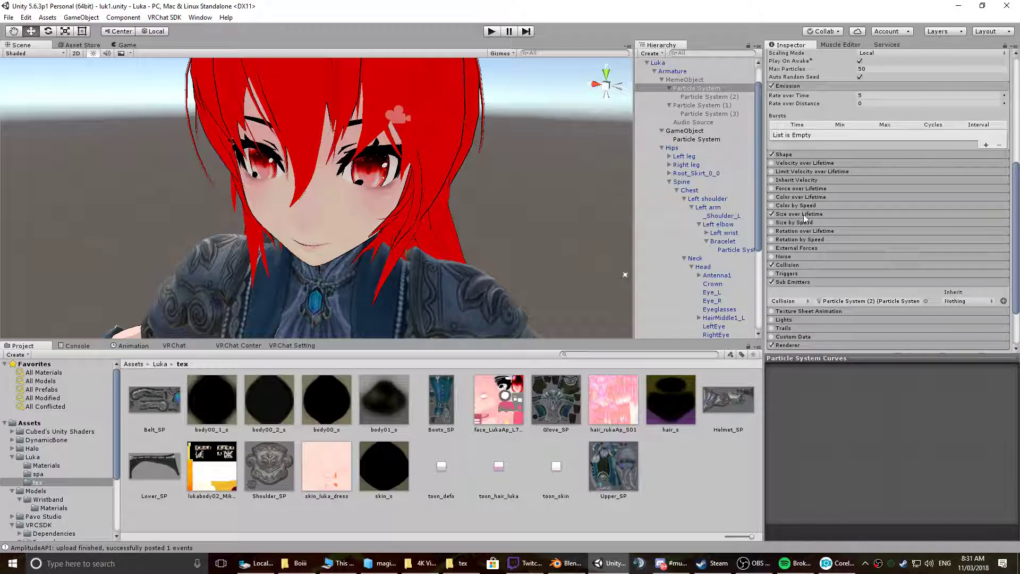
- View Luka's face from the front to review the eyes
left_click(736, 191)
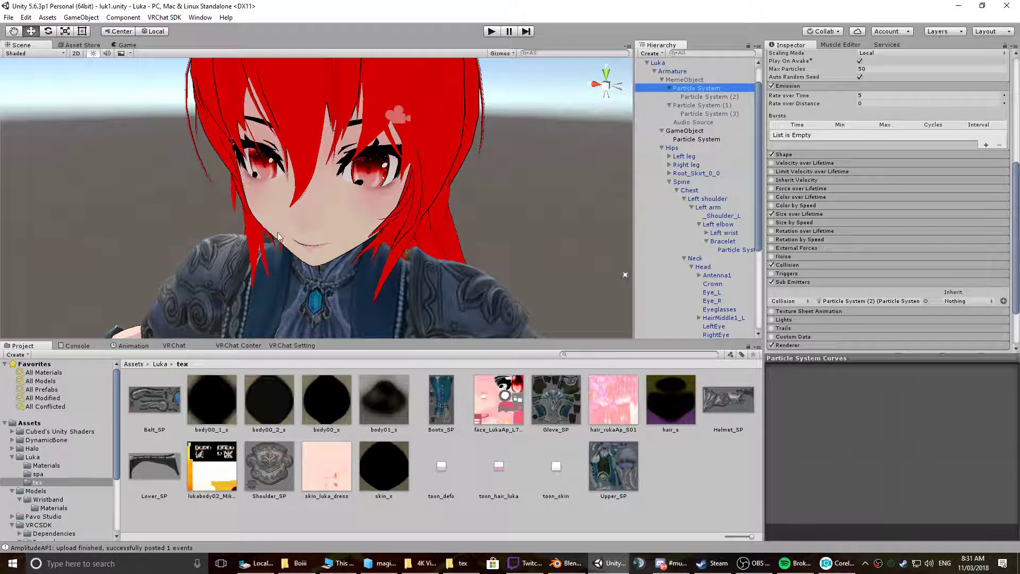
mouse_move(372, 204)
left_mouse_down("alt")
mouse_move(396, 193)
mouse_move(384, 215)
left_mouse_up("alt")
mouse_move(316, 196)
left_mouse_down("alt")
mouse_move(269, 193)
mouse_move(315, 185)
left_mouse_up("alt")
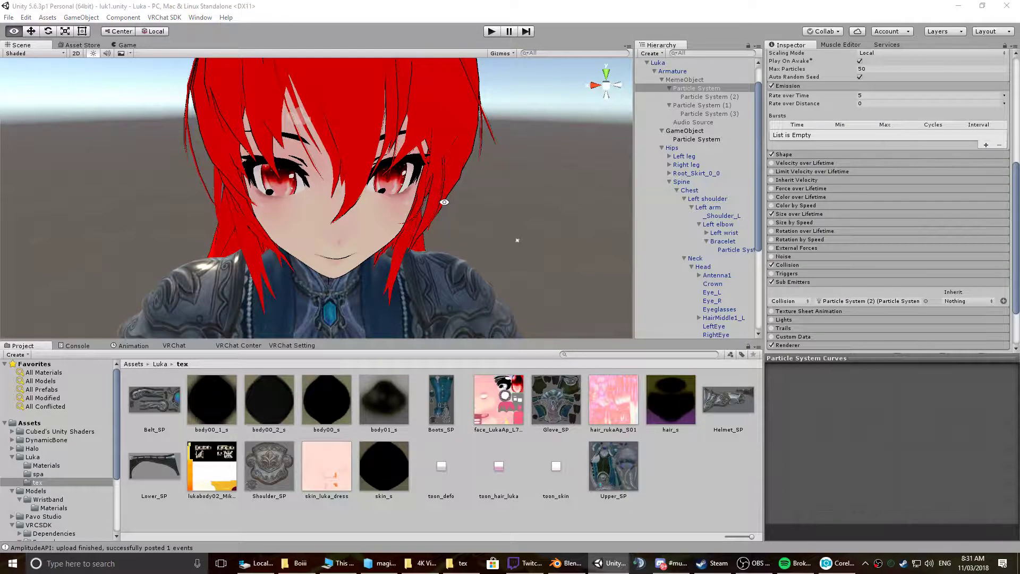
- Switch to PaintShop Pro and set the foreground colour to black, working near the large red iris
key("alt+Tab")
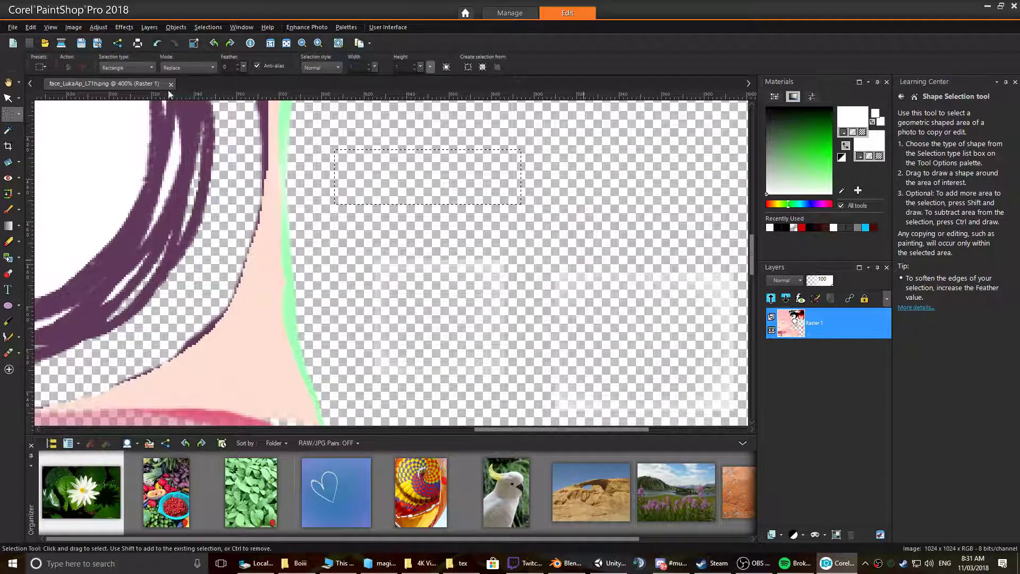
scroll(428, 198, "down", 2)
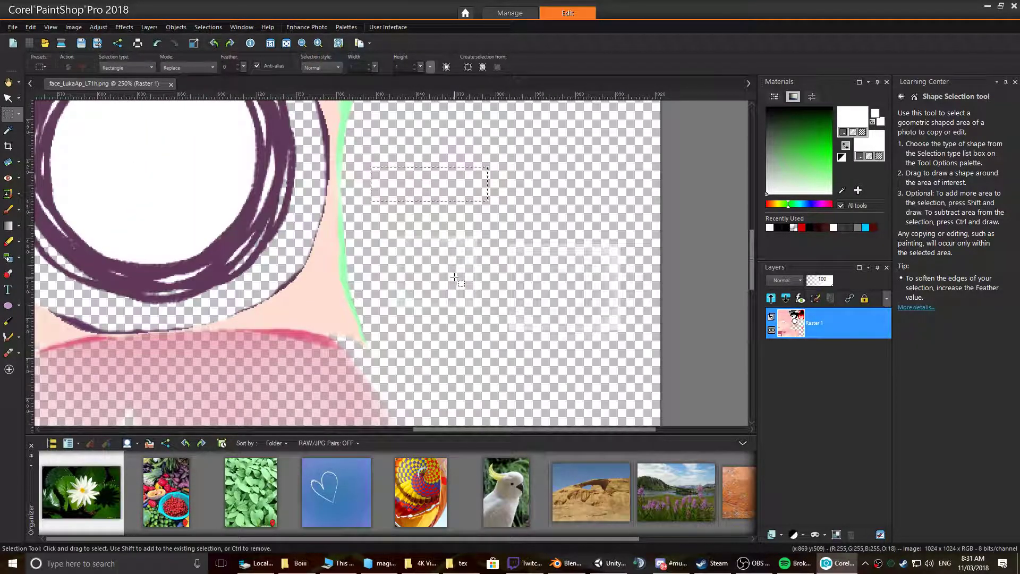
left_click_drag(752, 264, 752, 171)
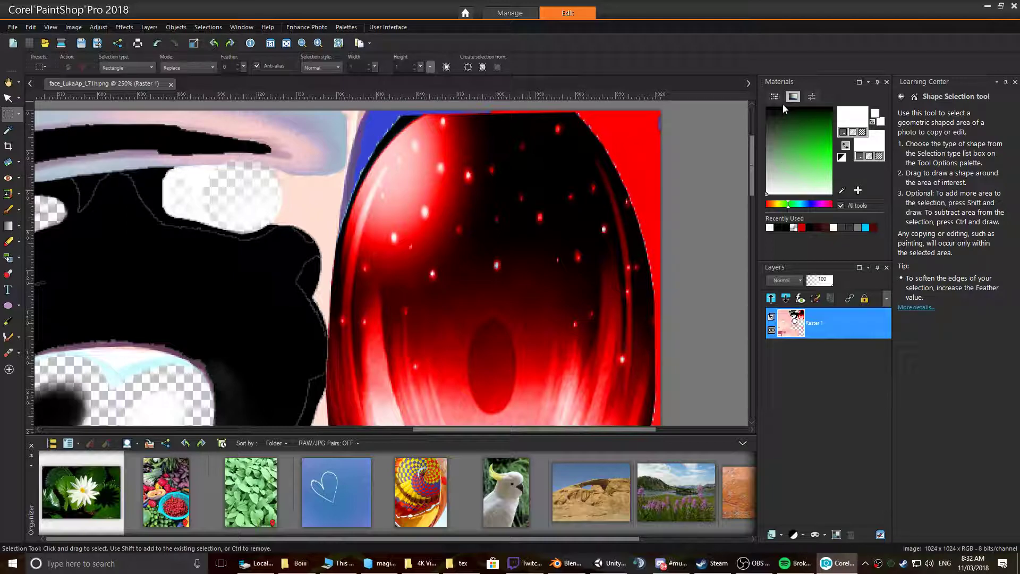
left_click(767, 108)
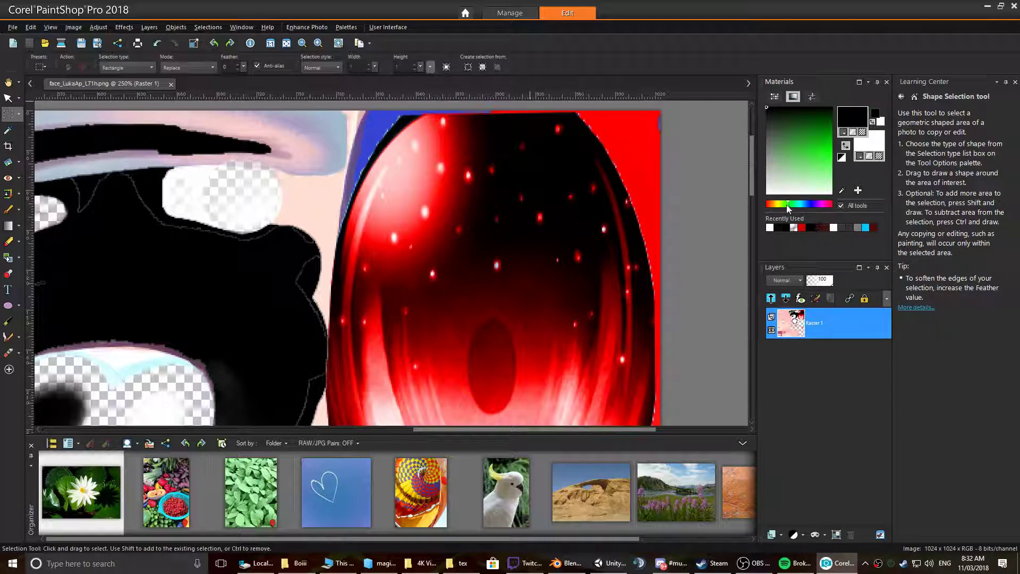
mouse_move(809, 206)
left_mouse_down()
mouse_move(779, 205)
mouse_move(800, 204)
left_mouse_up()
- Try to select the blue-grey shading between the black eyebrow stroke and the red iris with the Magic Wand
scroll(287, 181, "down", 1)
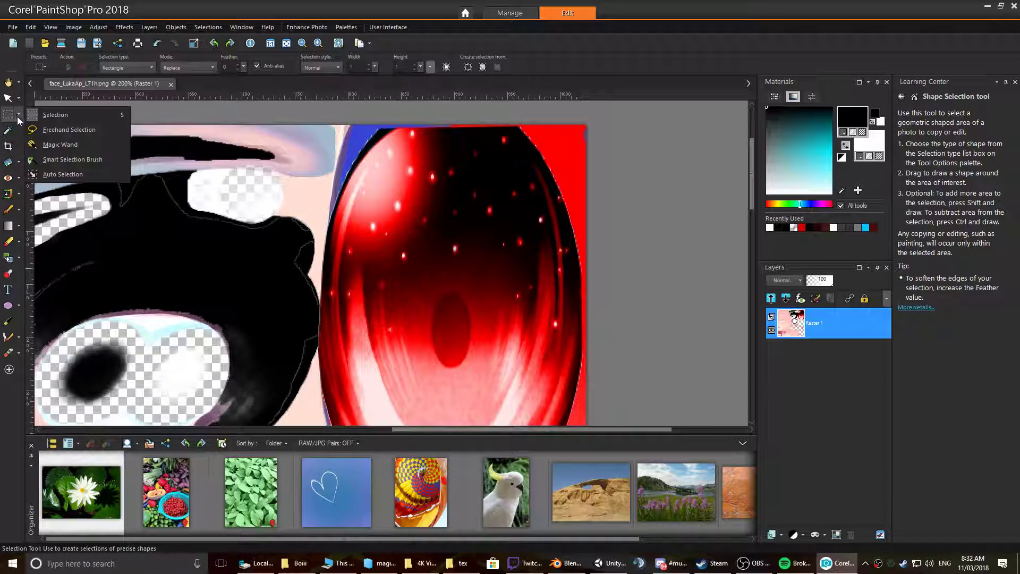
left_click(22, 115)
left_click(47, 145)
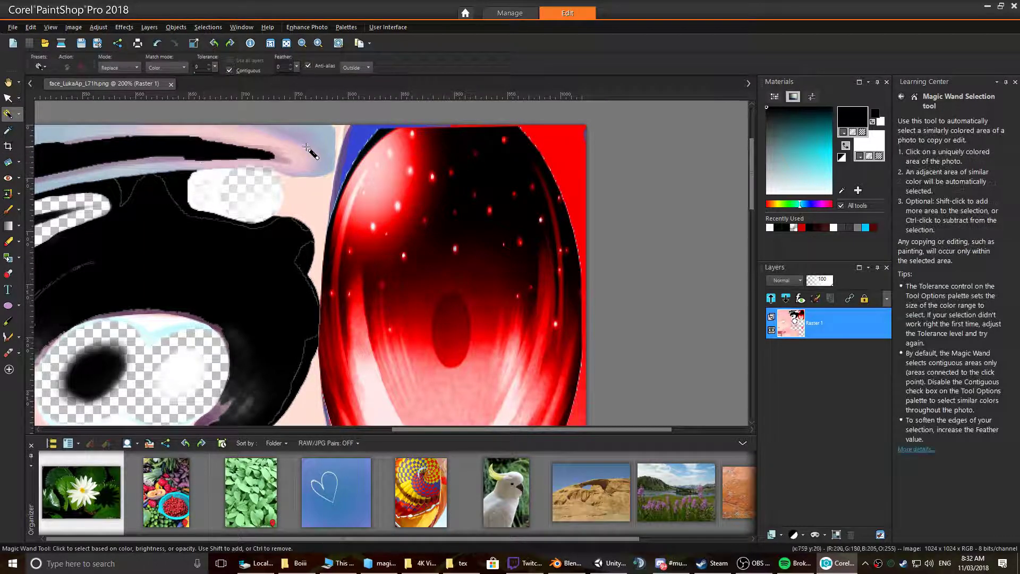
left_click(329, 132)
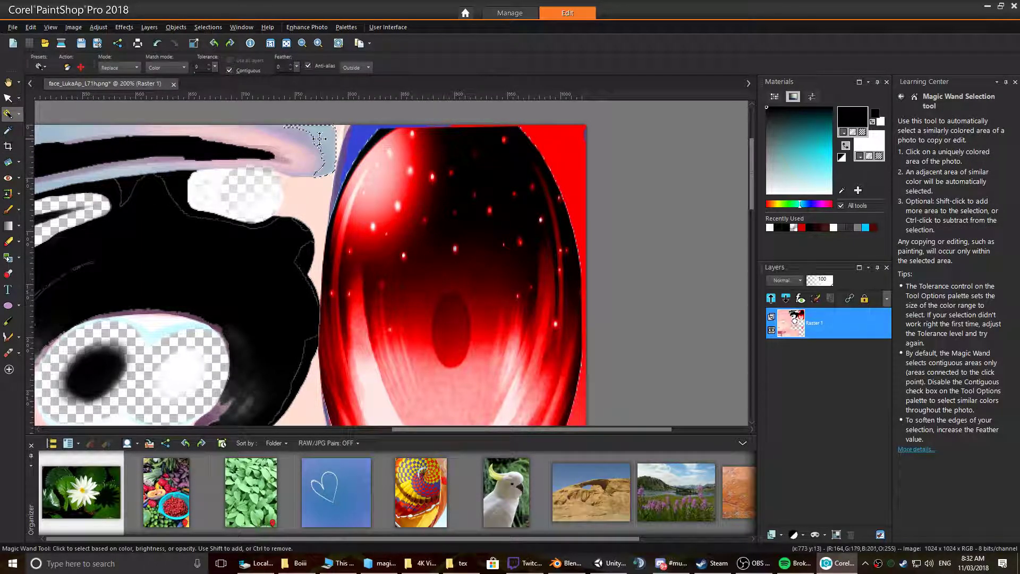
key("shift")
left_click(339, 133)
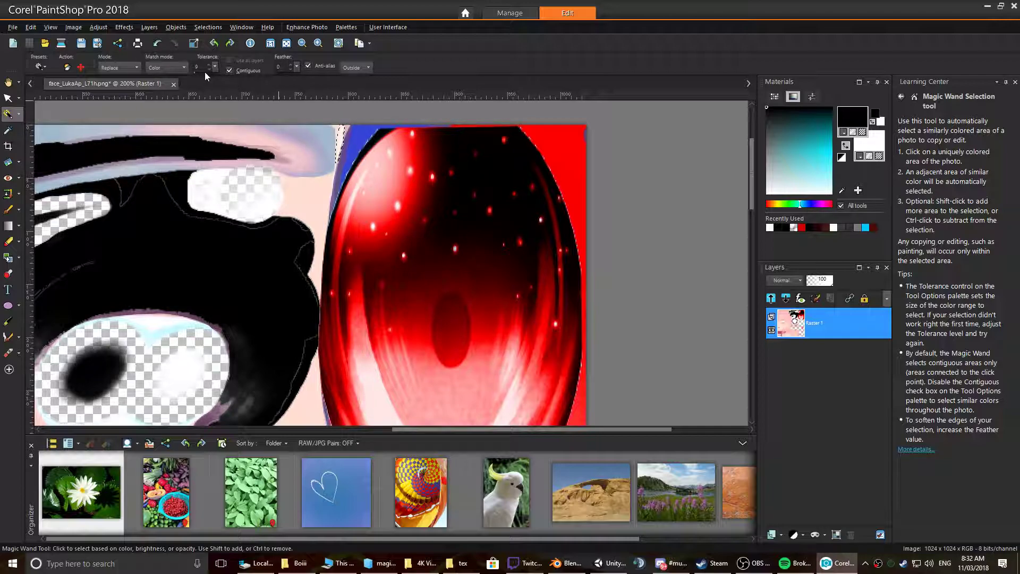
- Set the Magic Wand tolerance to 20 and try to extend the selection over the pink shading around the eyebrow stroke
type("1")
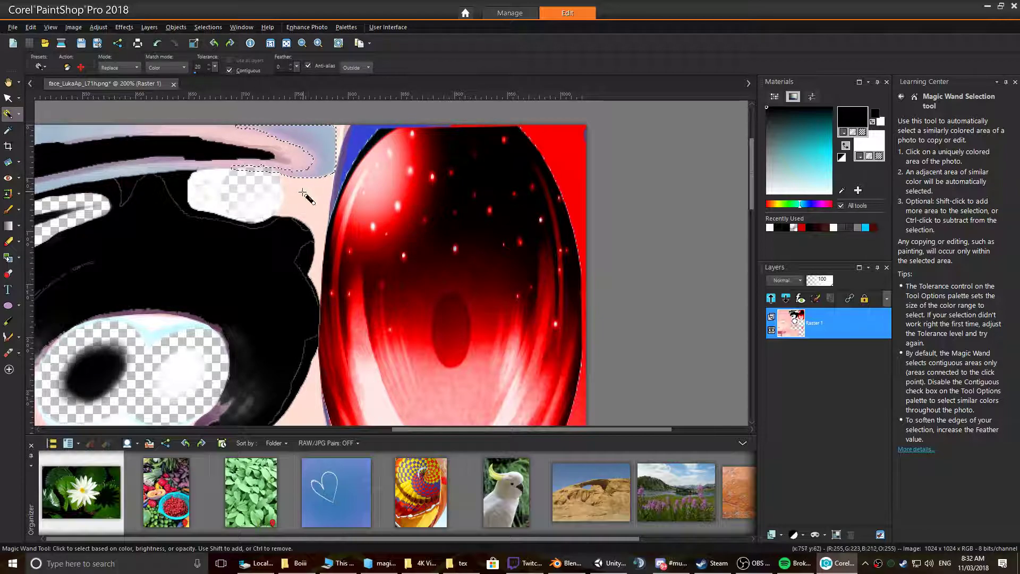
scroll(309, 200, "down", 1)
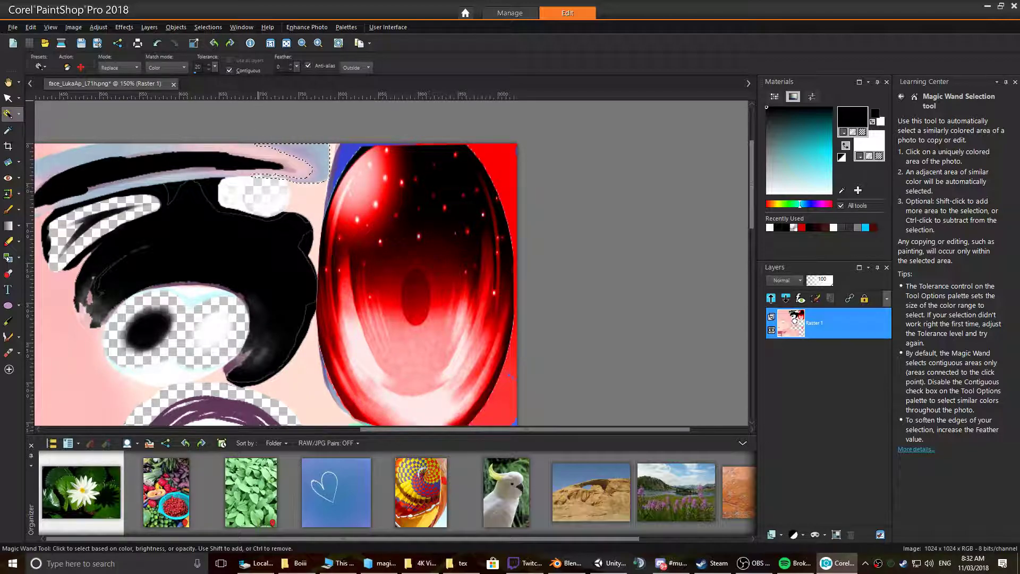
left_click(306, 169, "shift")
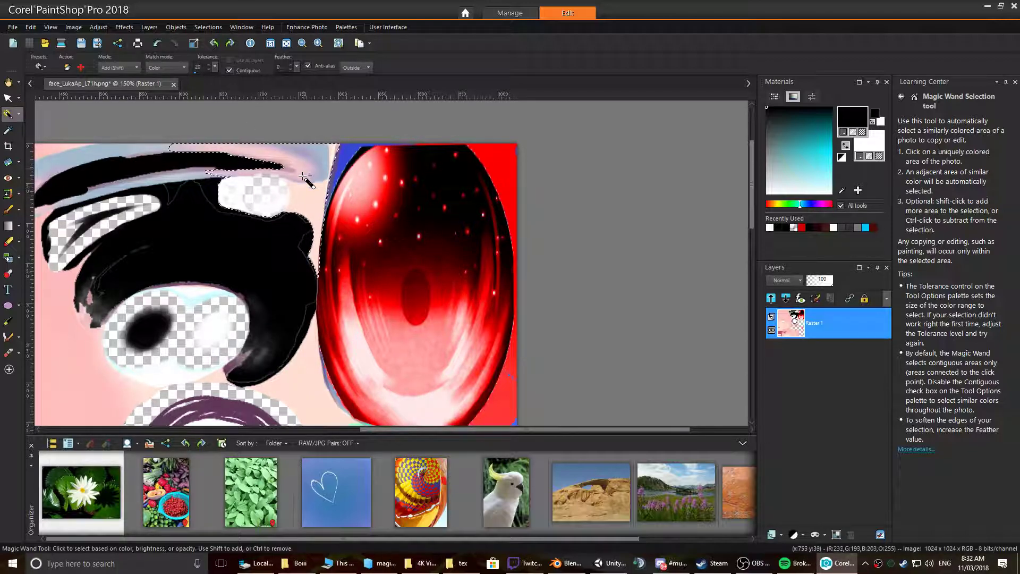
left_click(317, 157)
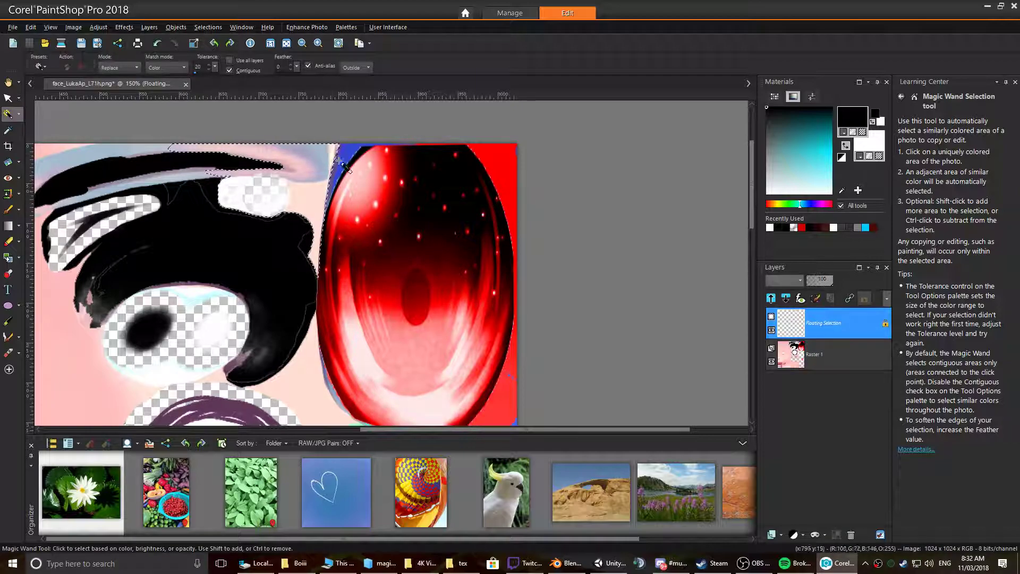
left_click(520, 178)
scroll(312, 171, "up", 3)
left_click(312, 172)
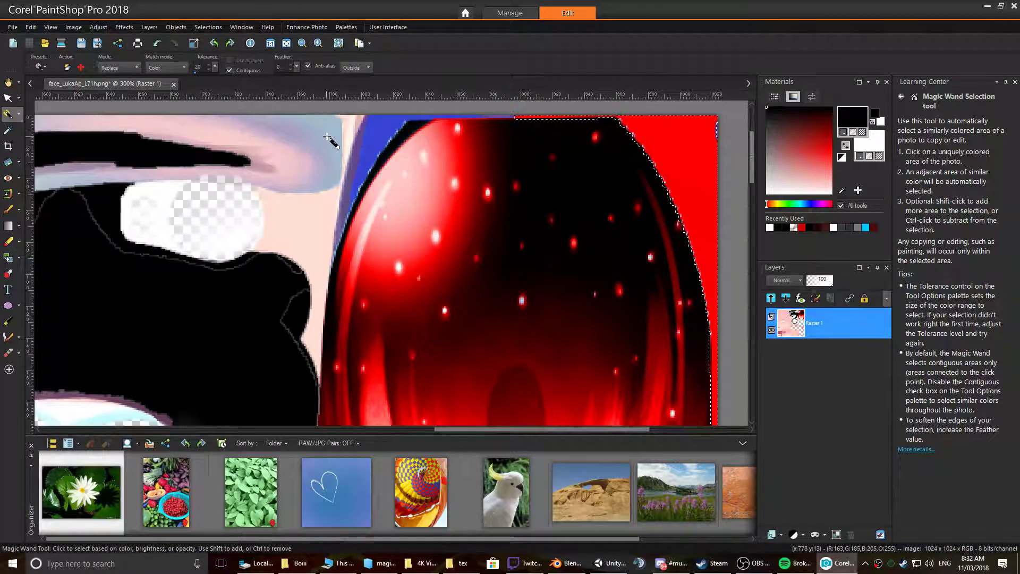
- Try again to select the blue-grey end of the eyebrow shading beside the iris with the Magic Wand
scroll(238, 200, "up", 1)
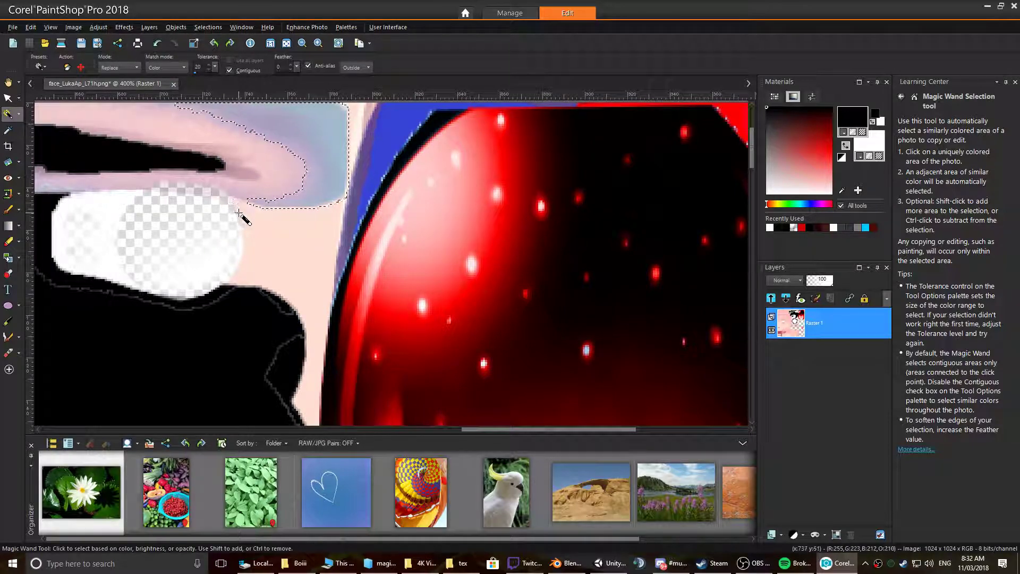
left_click(301, 162)
left_click(321, 207)
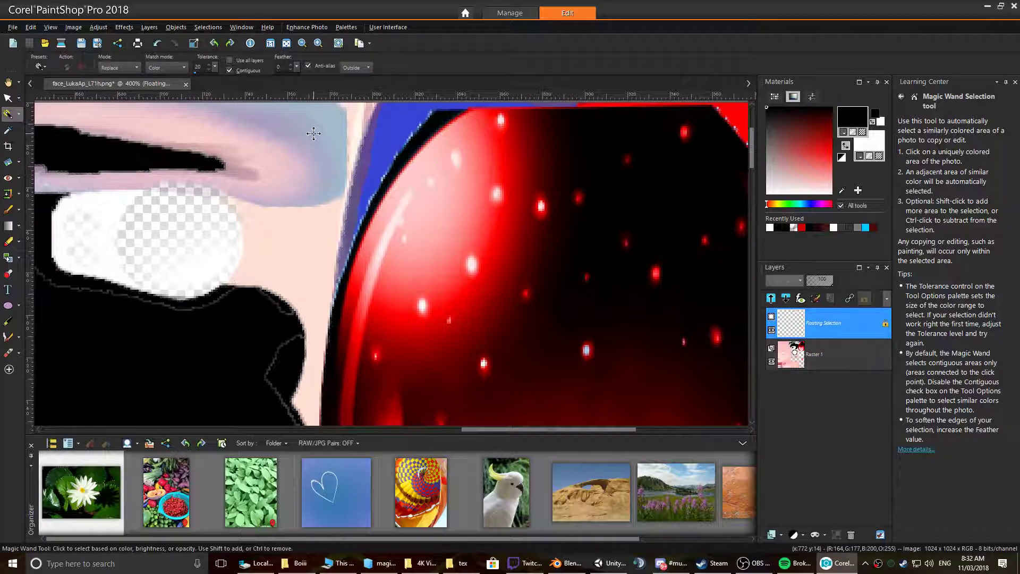
left_click(483, 162)
left_click(327, 131)
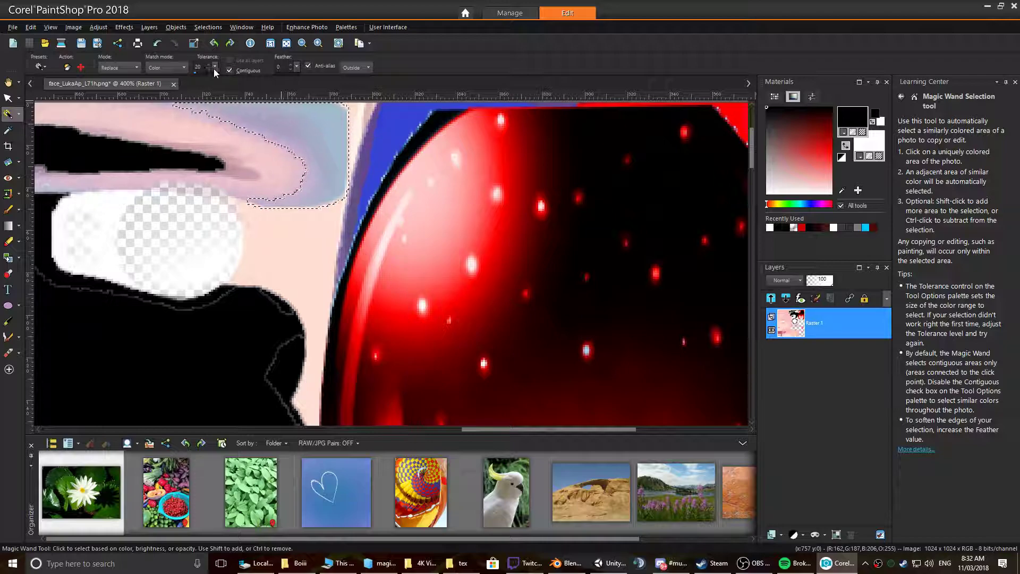
- Set the Magic Wand tolerance to 12 and add the pink shading around the black eyebrow stroke to the selection
left_click_drag(202, 72, 209, 71)
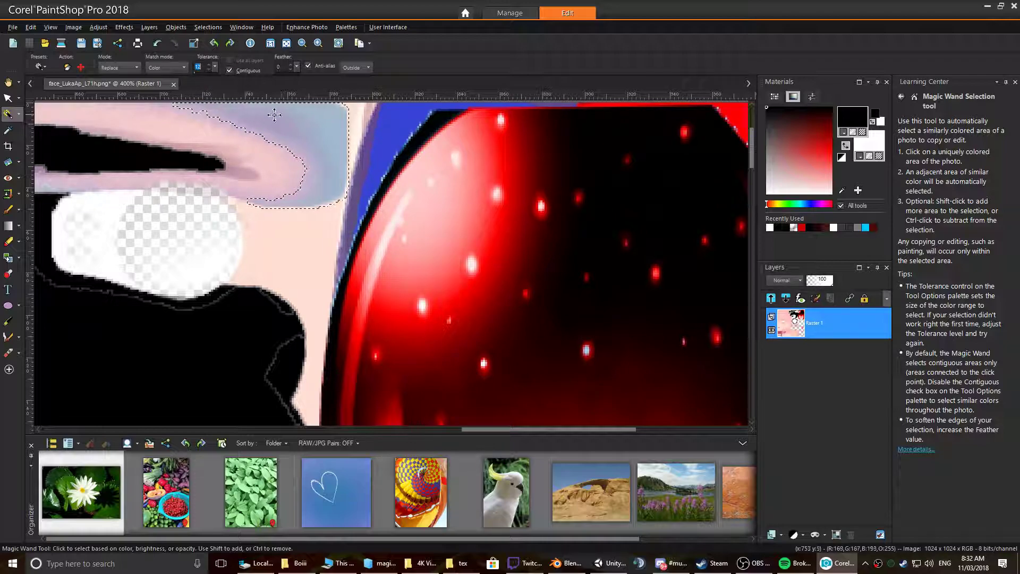
left_click(259, 136)
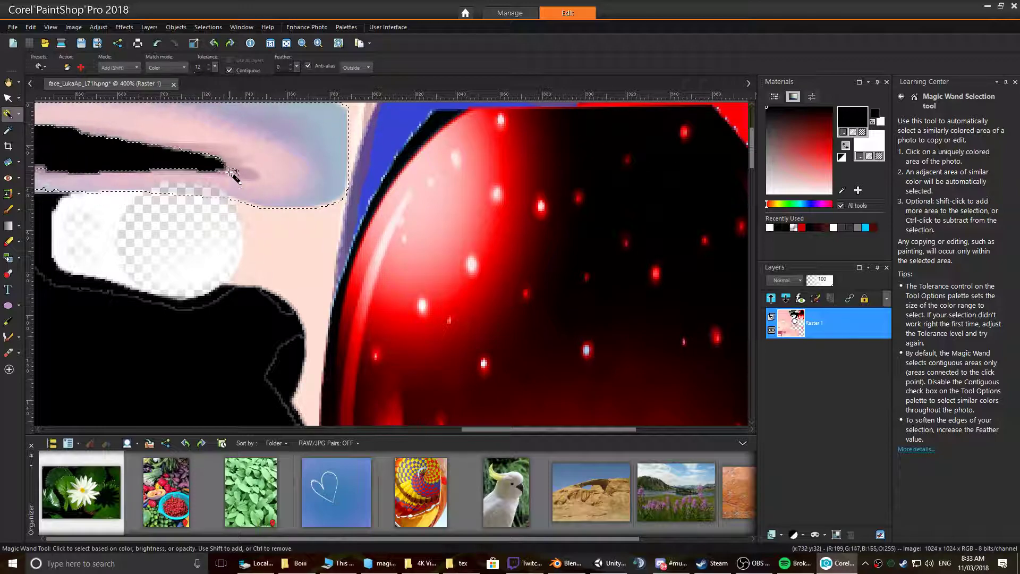
scroll(272, 260, "down", 2)
left_click_drag(462, 428, 365, 429)
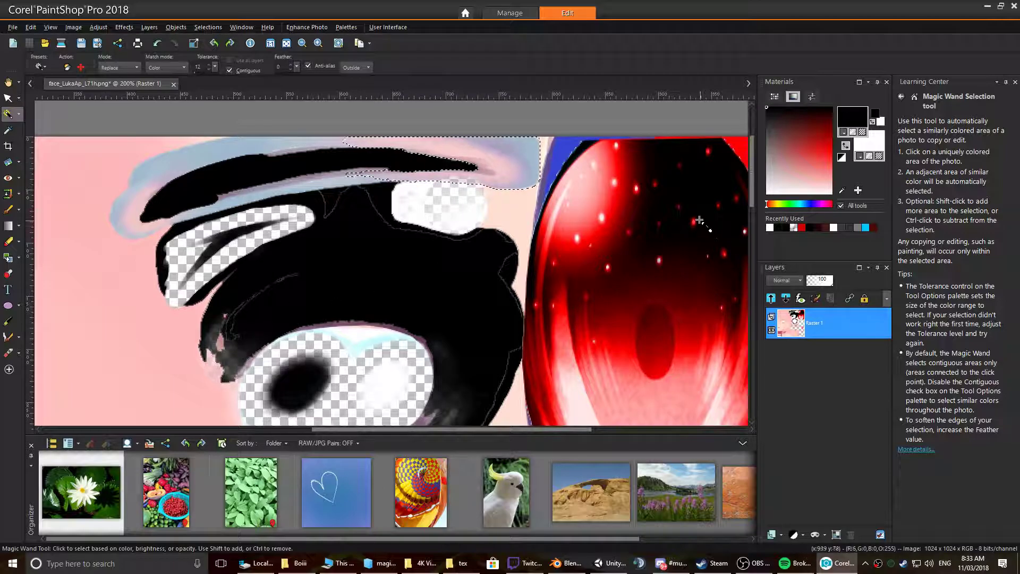
- Switch to Unity and examine Luka's eyes and face up close for comparison with the texture
key("alt+Tab")
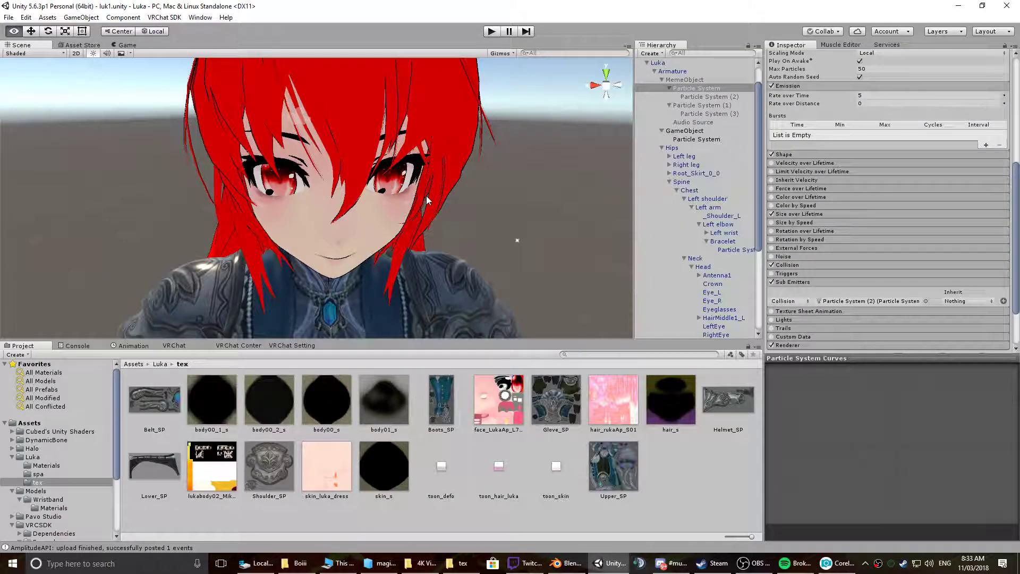
scroll(427, 200, "down", 5)
middle_click_drag(406, 218, 390, 144)
scroll(375, 146, "up", 4)
mouse_move(327, 132)
middle_mouse_down()
mouse_move(335, 255)
mouse_move(353, 167)
mouse_move(345, 236)
middle_mouse_up()
scroll(340, 154, "up", 4)
key("alt+Tab")
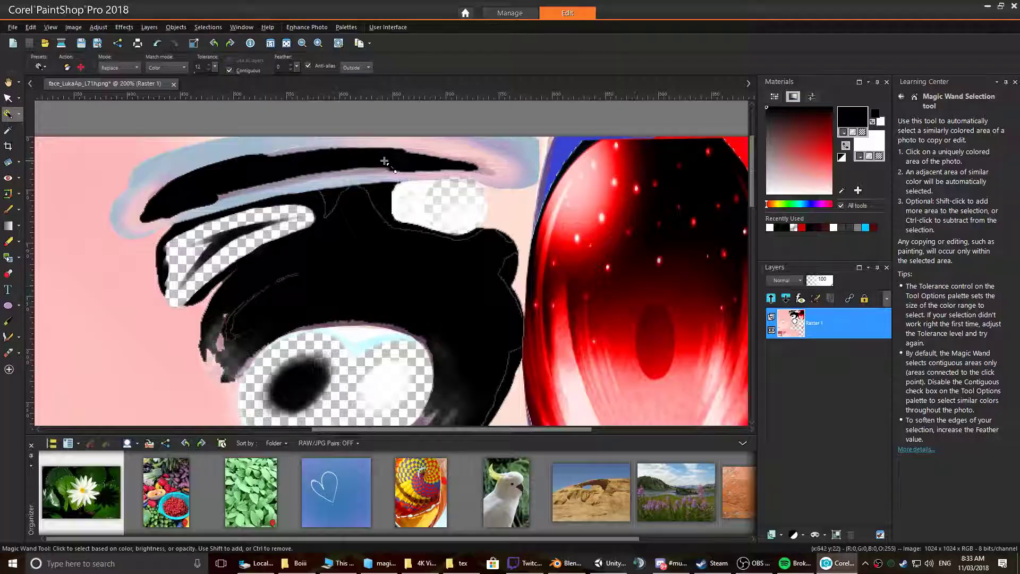
- Turn the selected white spot beside the black pupil spot black with Hue/Saturation/Lightness, and save the face texture
scroll(371, 356, "down", 1)
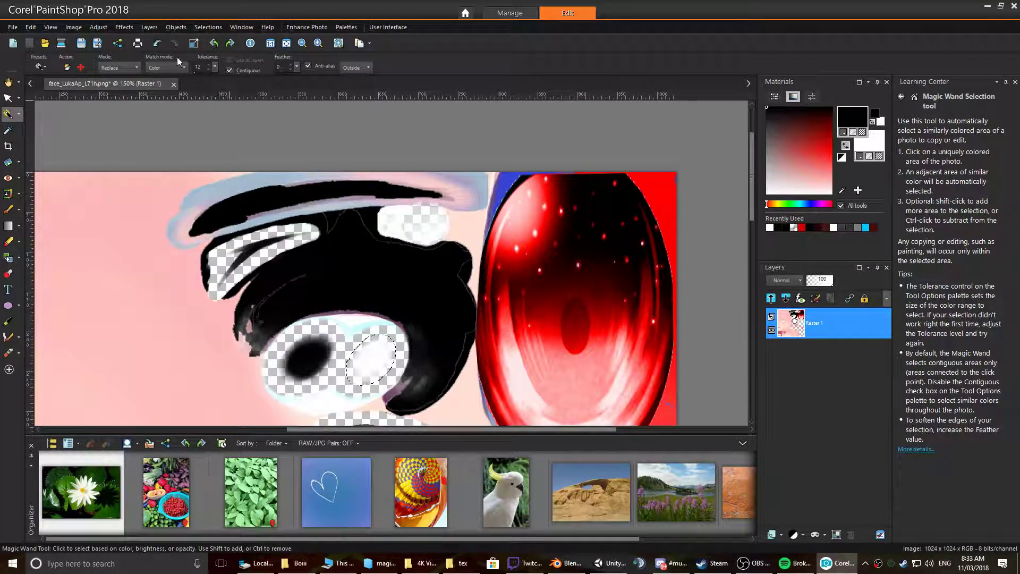
left_click(99, 27)
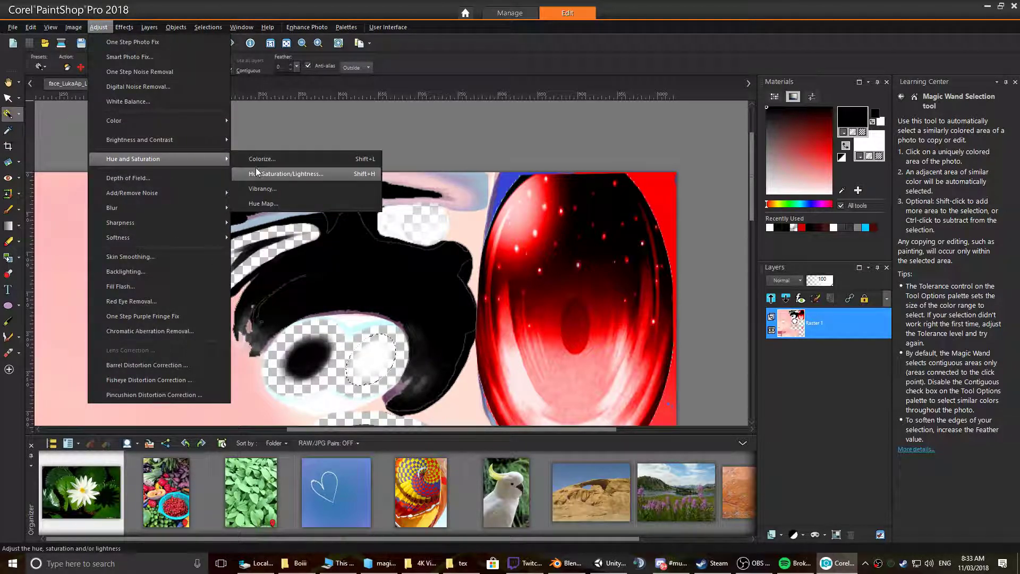
left_click(298, 173)
left_click(584, 439)
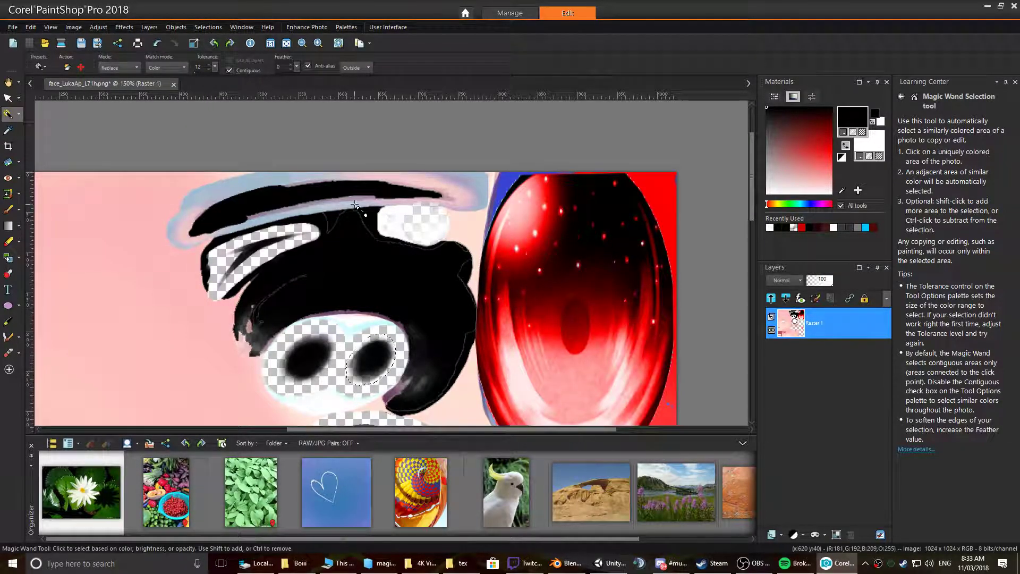
key("alt+Tab")
left_click(364, 169)
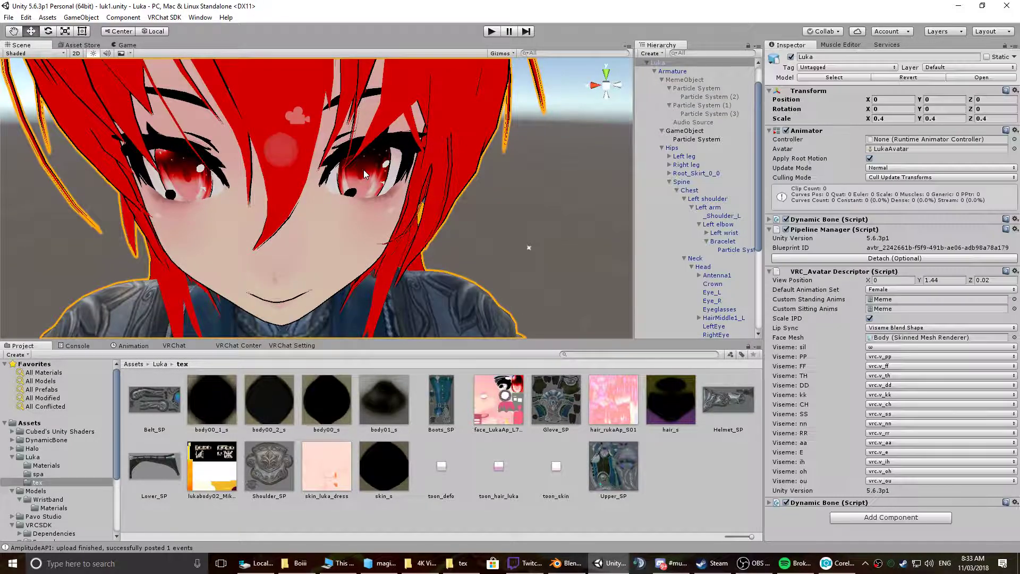
key("alt+Tab")
key("ctrl+s")
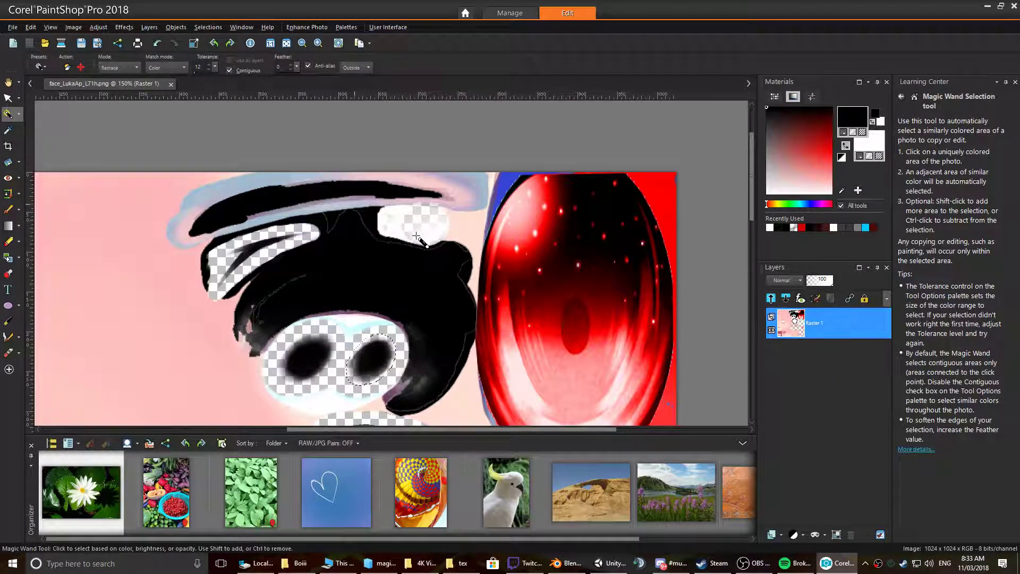
- Switch to Unity and check the updated face texture on Luka's eyes from close up
key("alt+Tab")
scroll(377, 175, "up", 2)
scroll(364, 193, "down", 6)
scroll(364, 193, "up", 8)
middle_click_drag(434, 176, 388, 192)
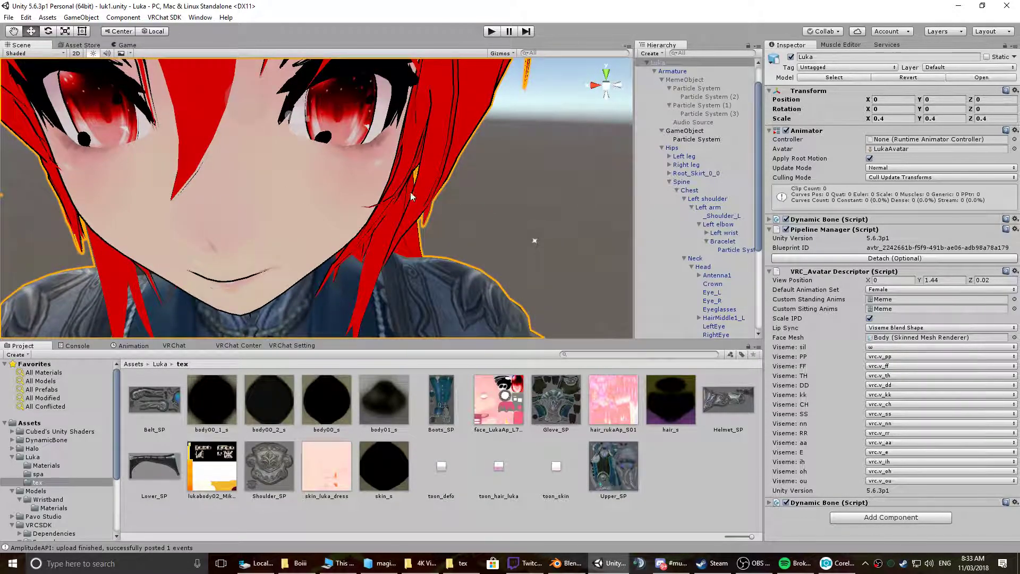
- Switch to PaintShop Pro and set the Paint Brush size to 29 for the white eye area on the face
key("alt+Tab")
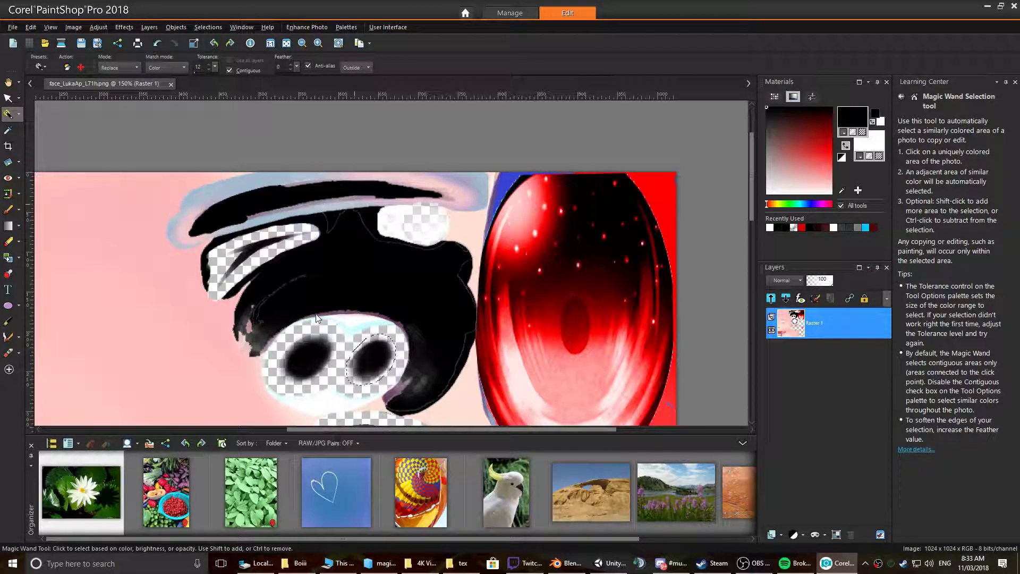
scroll(316, 318, "down", 1)
left_click_drag(749, 186, 736, 295)
left_click_drag(596, 428, 439, 428)
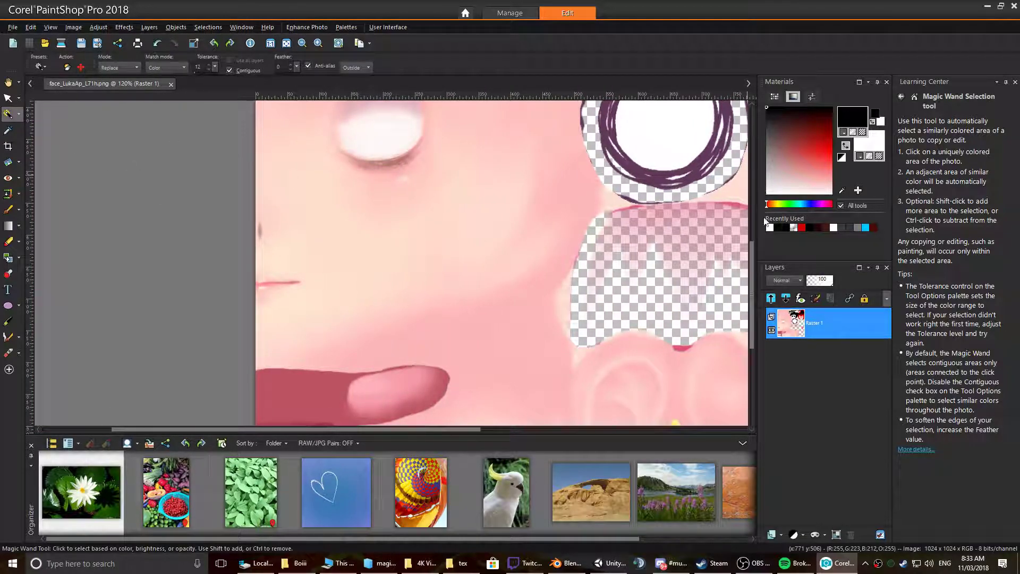
left_click_drag(754, 268, 761, 234)
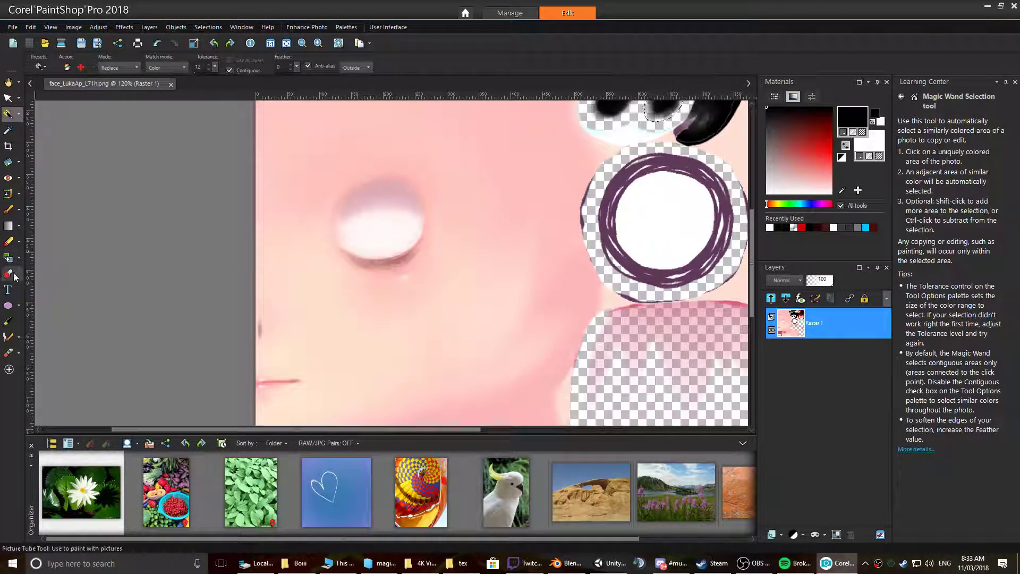
left_click(8, 209)
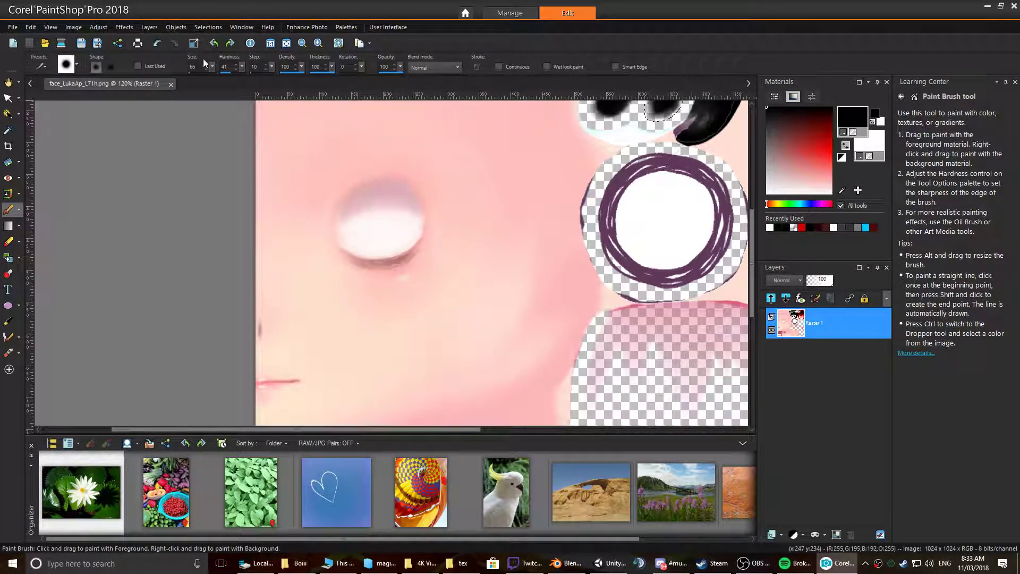
left_click(211, 69)
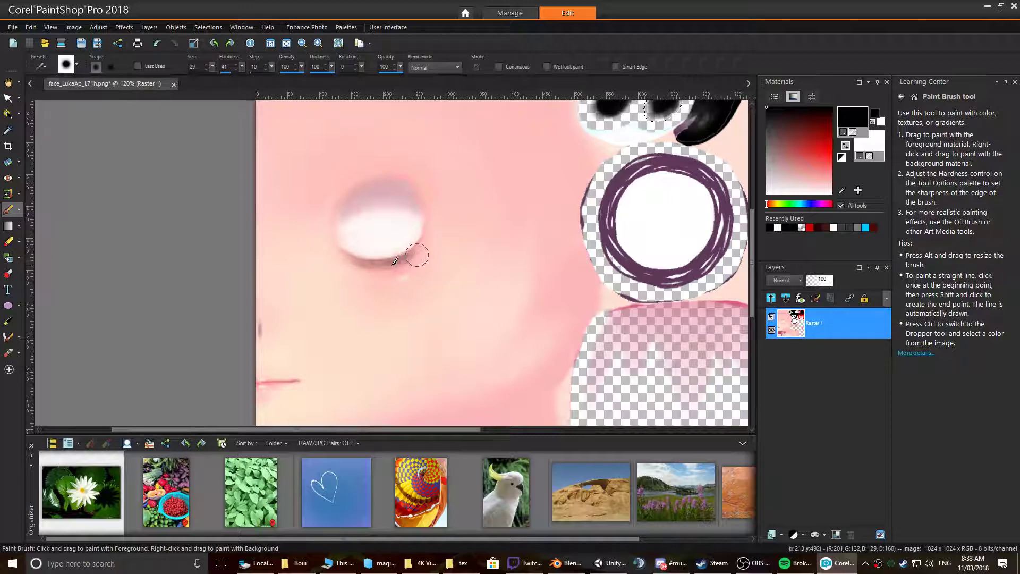
- Cut the whole face texture with the Selection tool active and paste it as a new layer
left_click(8, 114)
left_click(19, 114)
left_click(48, 116)
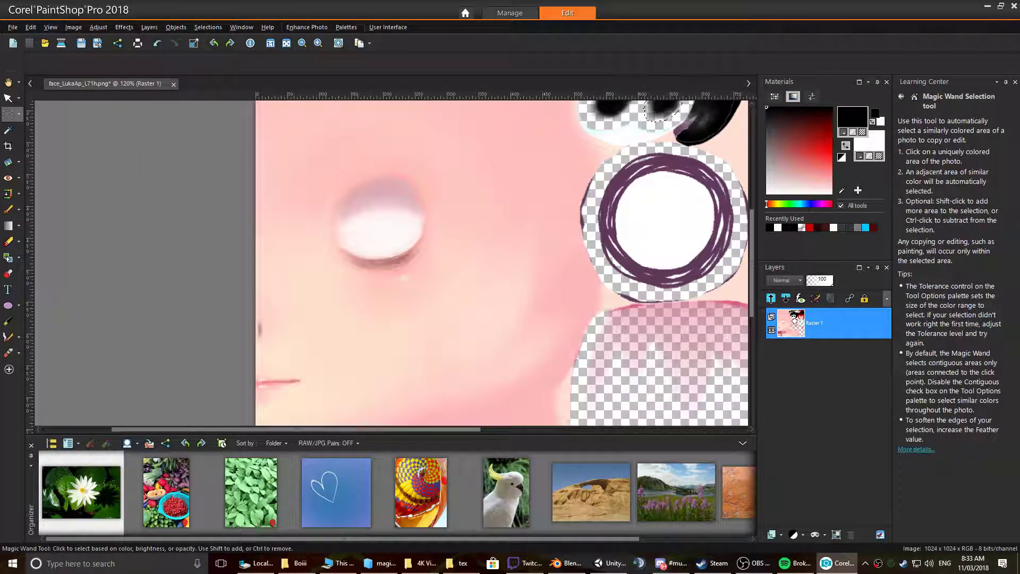
key("ctrl+x")
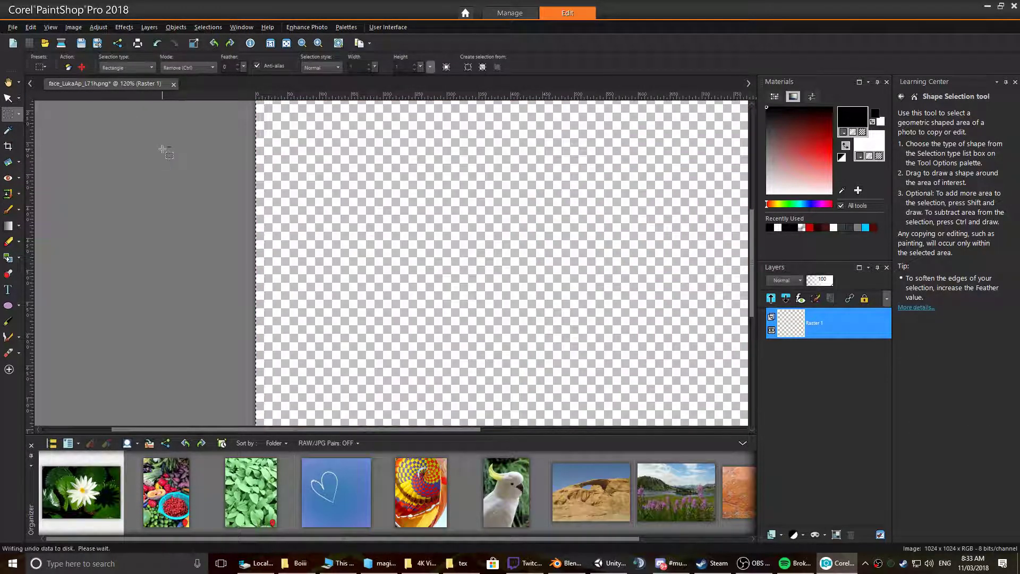
key("ctrl+l")
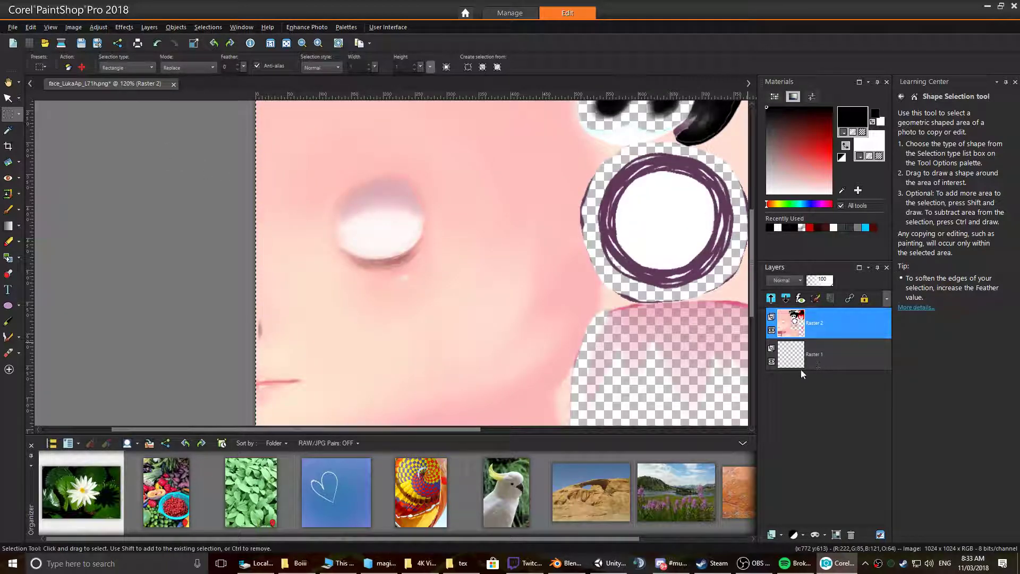
- Paint a soft black arc along the underside of the eye with the Paint Brush at opacity 67 and hardness 13
left_click(8, 209)
left_click_drag(414, 259, 338, 264)
key("ctrl+z")
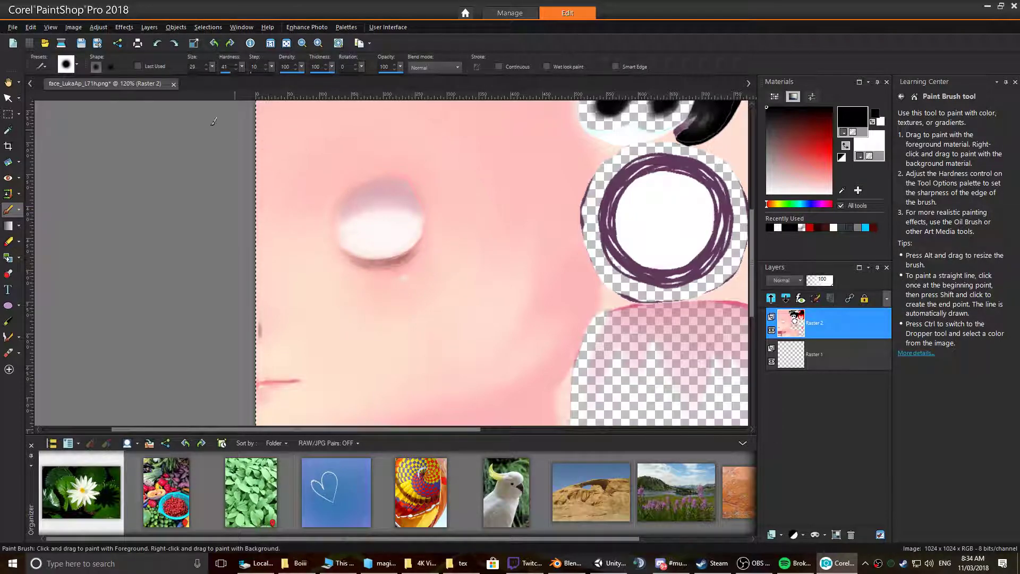
left_click_drag(400, 67, 394, 75)
mouse_move(426, 244)
left_mouse_down()
mouse_move(383, 265)
mouse_move(347, 254)
left_mouse_up()
key("ctrl+z")
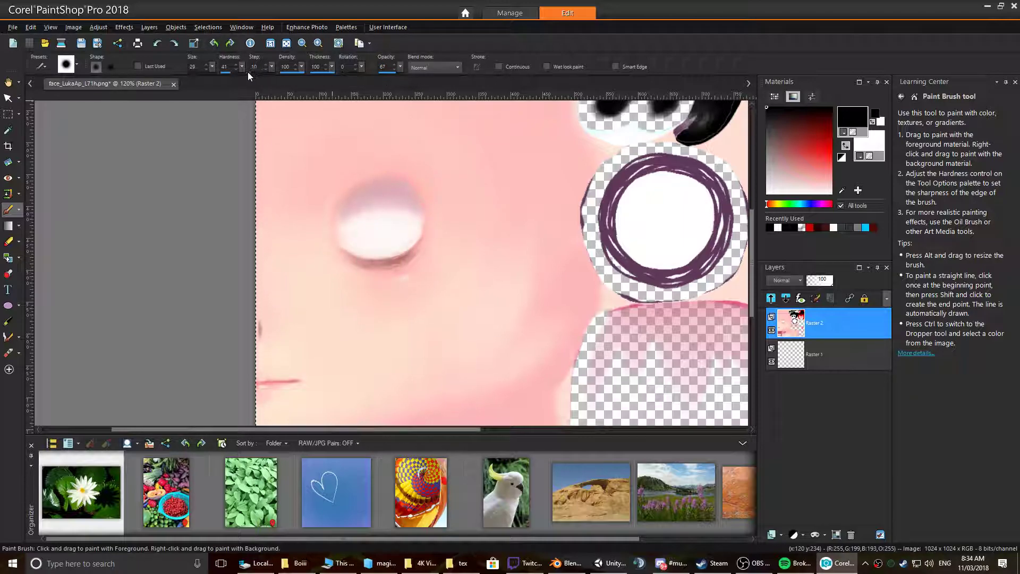
left_click_drag(242, 67, 224, 72)
mouse_move(433, 226)
left_mouse_down()
mouse_move(404, 268)
mouse_move(360, 273)
mouse_move(340, 255)
left_mouse_up()
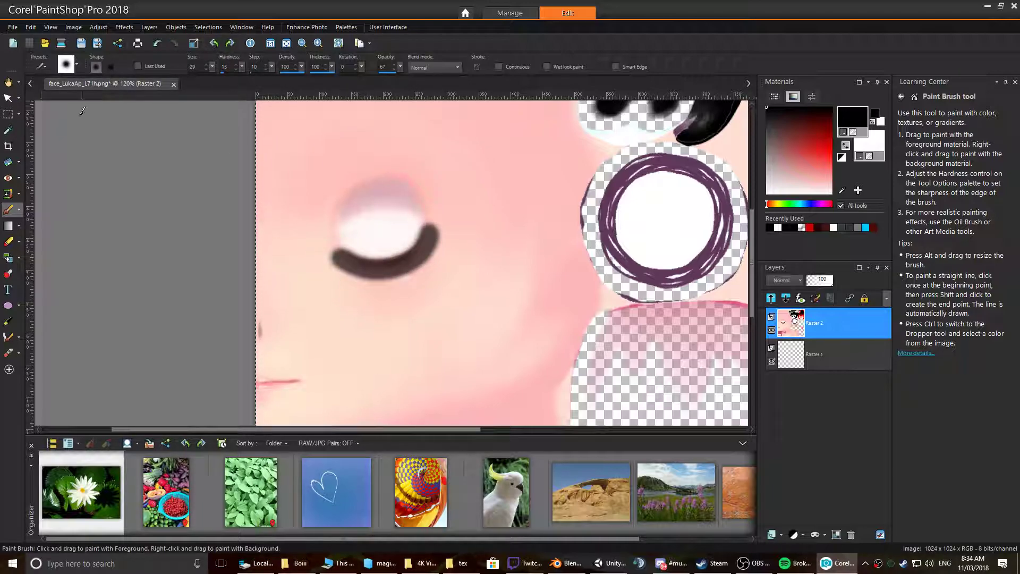
- Set the brush size to 10 and paint a small black teardrop on the cheek below the eye arc
left_click(19, 210)
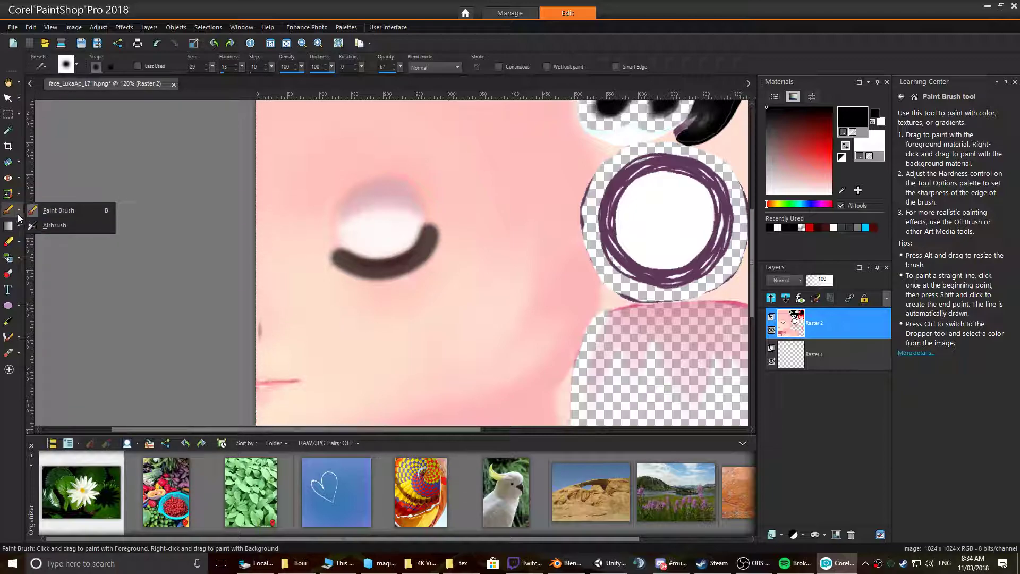
left_click(20, 213)
left_click(212, 67)
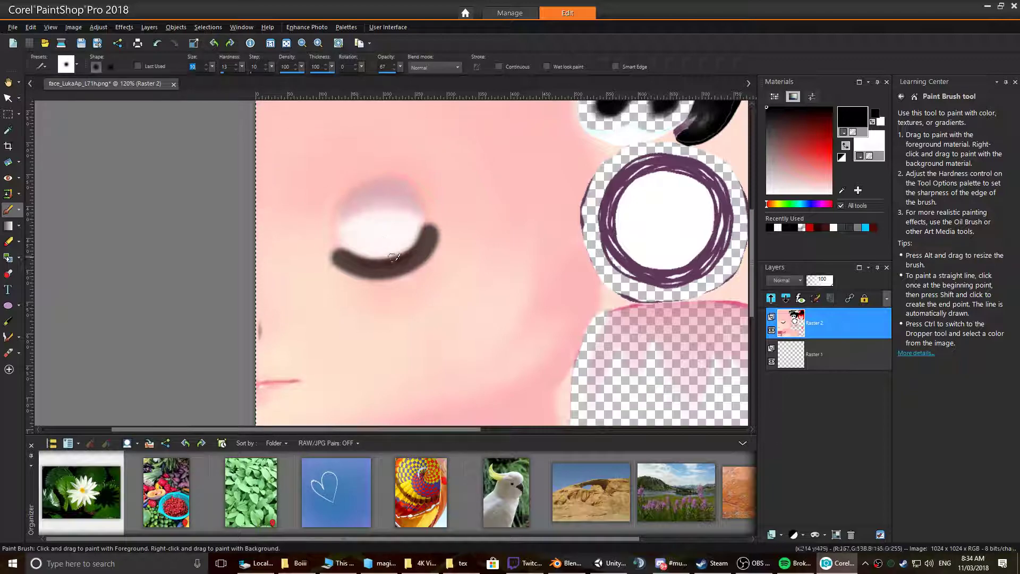
scroll(392, 253, "up", 3)
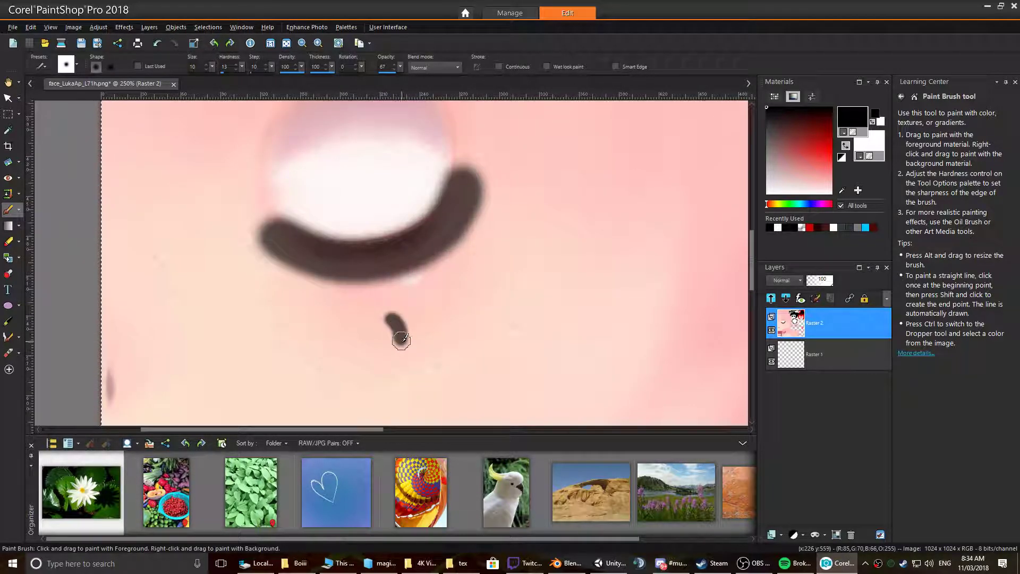
key("ctrl+z")
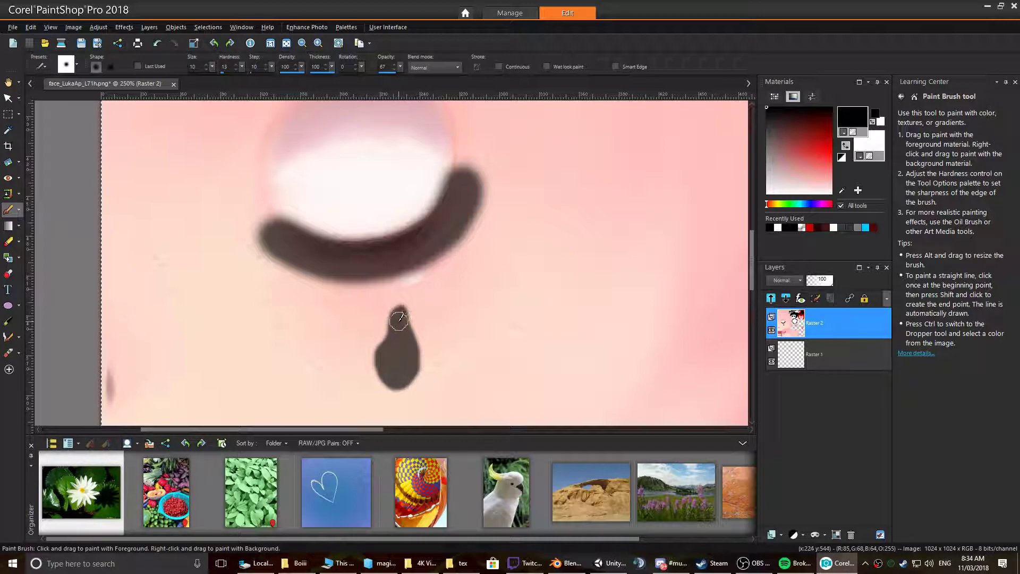
key("ctrl+z")
key("ctrl+z")
key("ctrl+z")
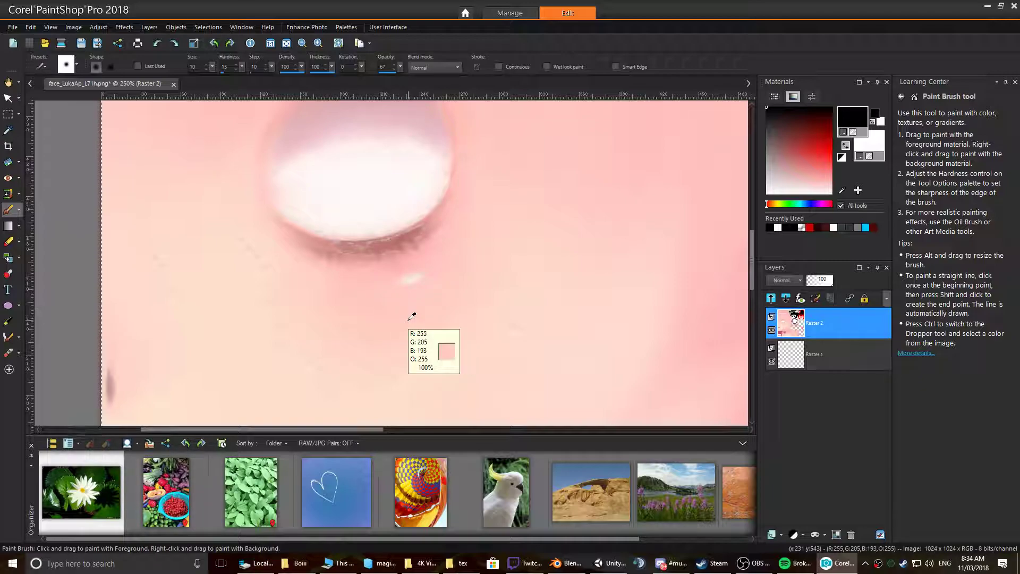
left_click(173, 43)
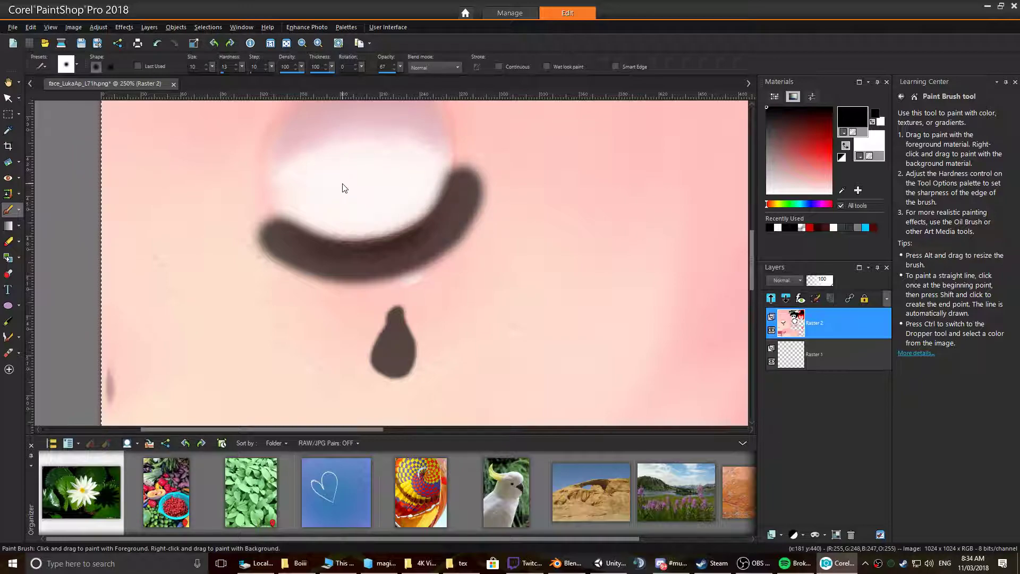
- Save the face texture as a merged image and check the under-eye arcs and teardrops on Luka's face in Unity
key("ctrl+s")
left_click(497, 299)
key("alt+Tab")
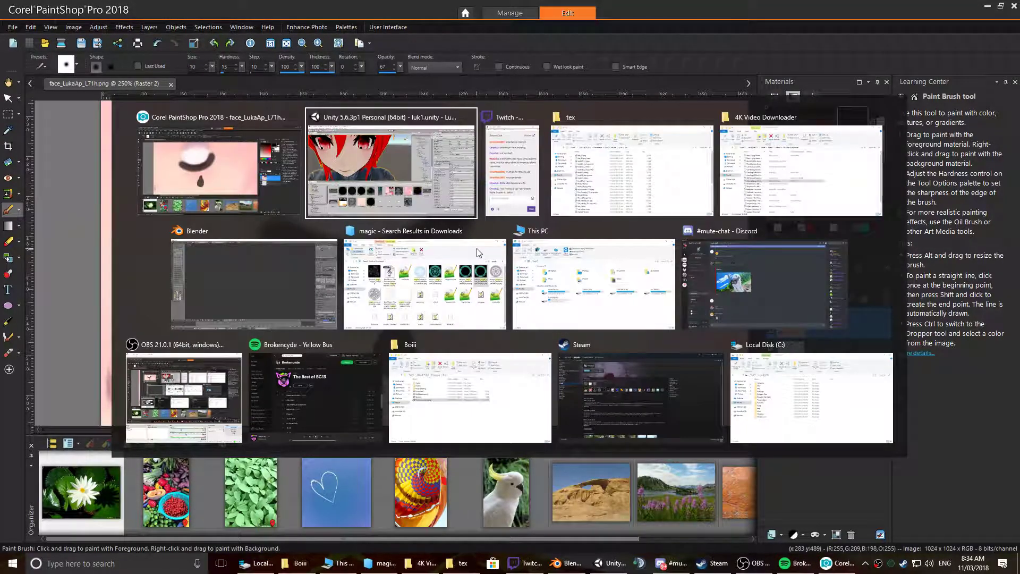
left_click_drag(283, 180, 466, 239, "alt")
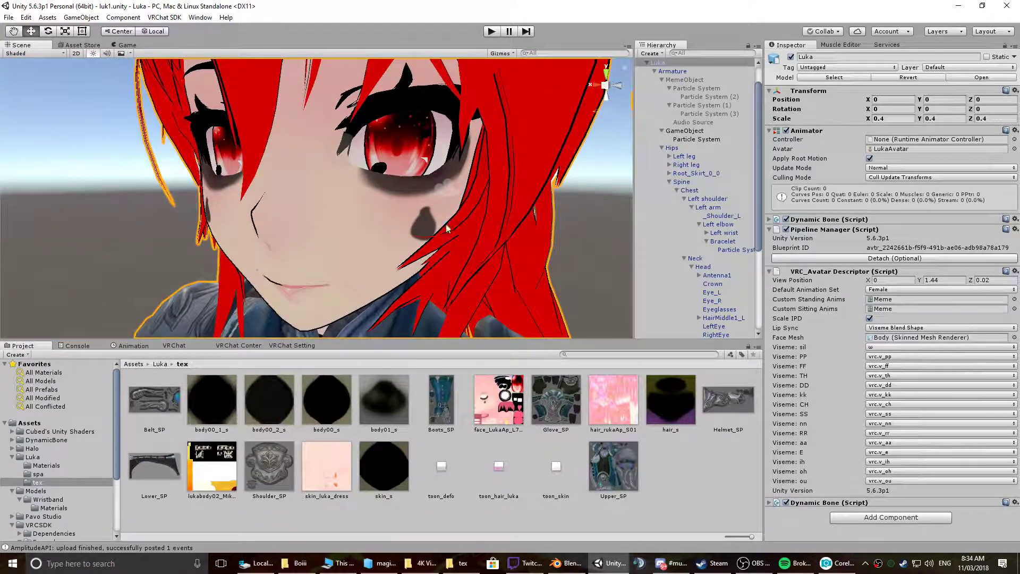
mouse_move(329, 242)
left_mouse_down("alt")
mouse_move(415, 189)
mouse_move(560, 287)
mouse_move(409, 198)
left_mouse_up("alt")
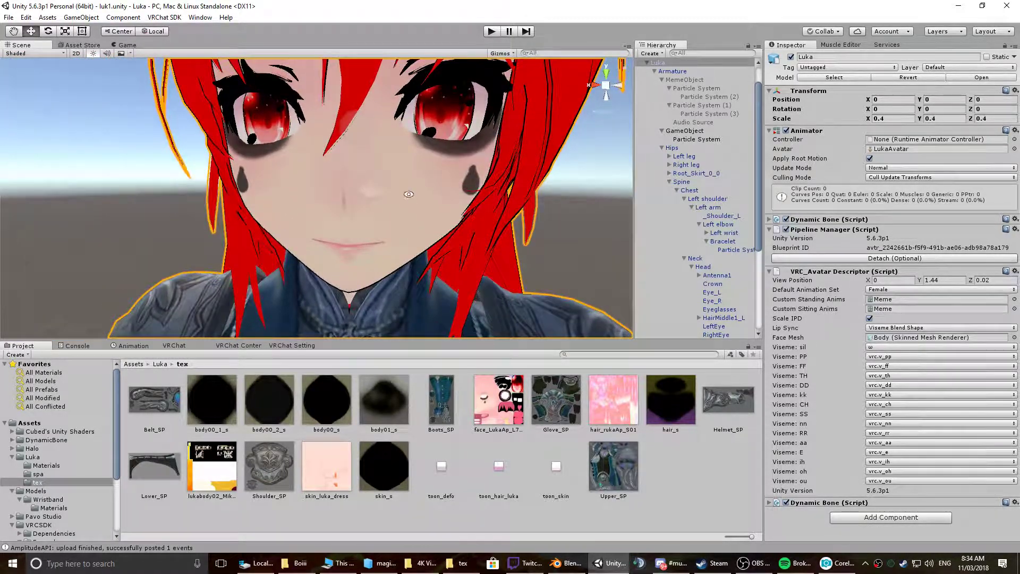
- Switch to PaintShop Pro and paint over the pink mouth line with black strokes, giving it a fuller lower lip
key("alt+Tab")
scroll(395, 204, "down", 2)
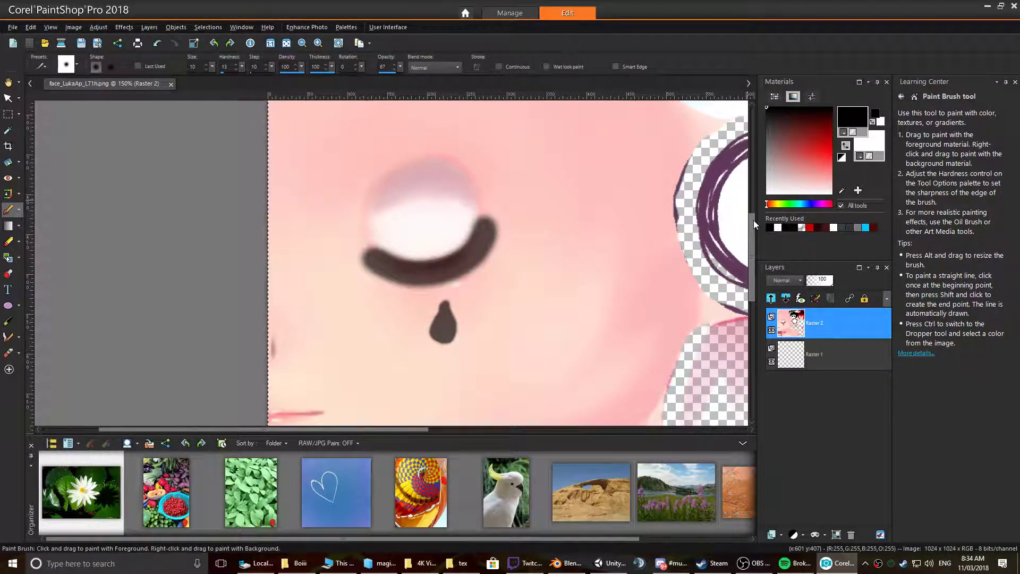
left_click_drag(754, 220, 752, 252)
scroll(269, 332, "up", 4)
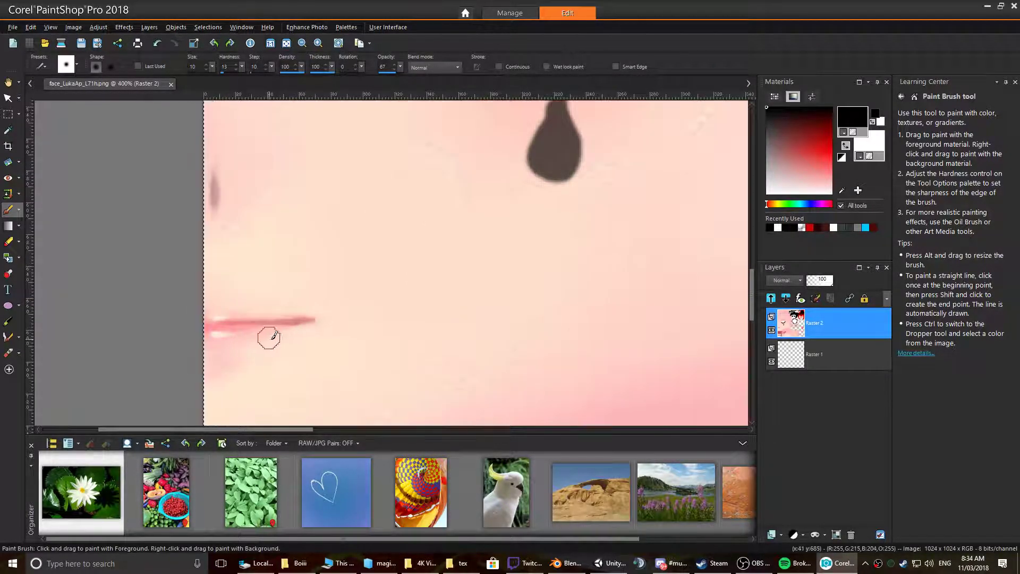
scroll(273, 331, "up", 1)
left_click_drag(321, 302, 141, 299)
mouse_move(296, 302)
left_mouse_down()
mouse_move(181, 333)
mouse_move(162, 316)
mouse_move(174, 310)
left_mouse_up()
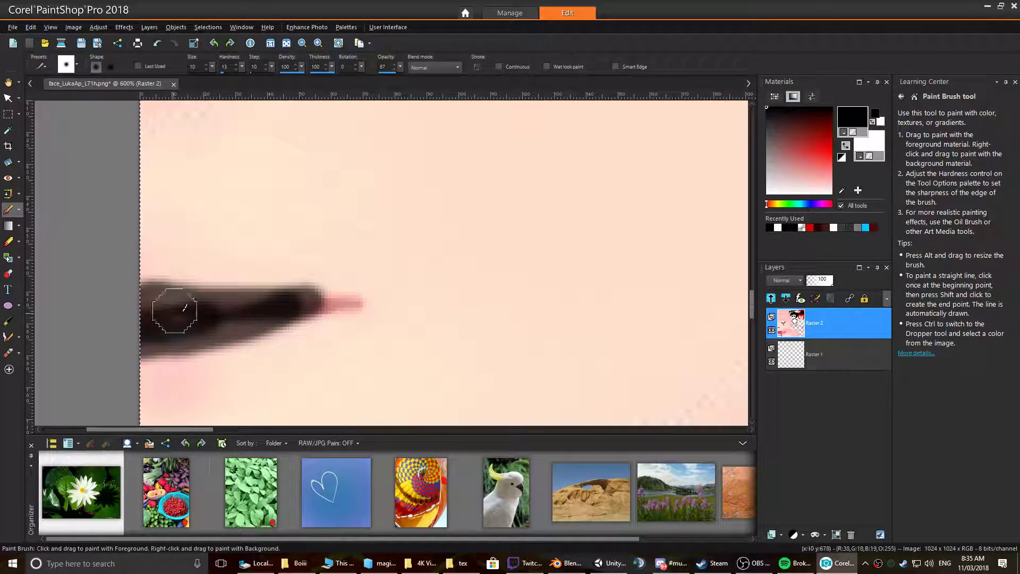
key("ctrl+z")
key("ctrl+z")
mouse_move(316, 309)
left_mouse_down()
mouse_move(268, 334)
mouse_move(159, 353)
mouse_move(286, 307)
mouse_move(157, 312)
mouse_move(230, 319)
left_mouse_up()
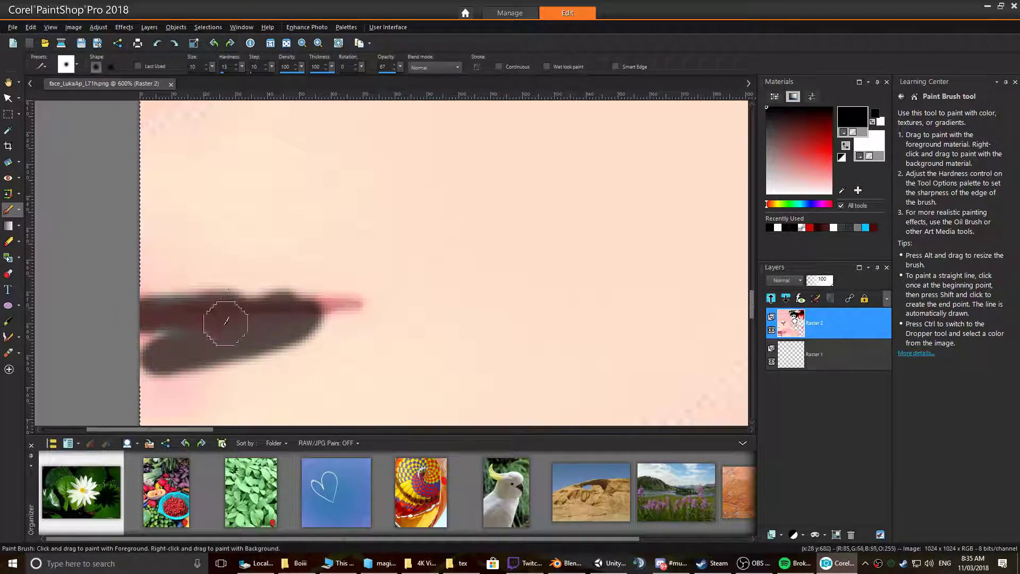
mouse_move(293, 309)
left_mouse_down()
mouse_move(353, 301)
mouse_move(292, 321)
mouse_move(187, 315)
mouse_move(269, 296)
mouse_move(164, 312)
left_mouse_up()
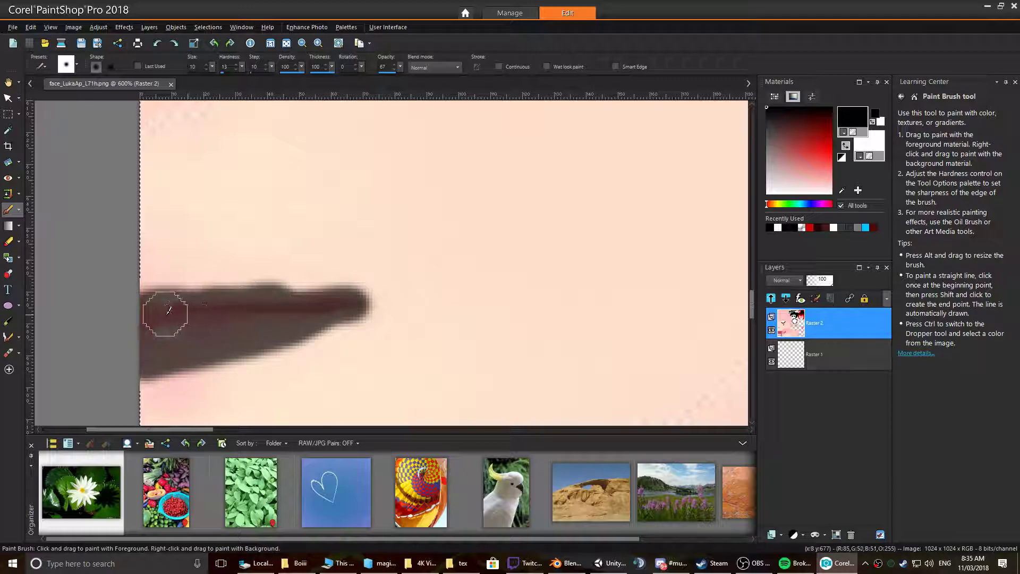
- Save the merged face texture and check the black lips on Luka's face in Unity
key("ctrl+s")
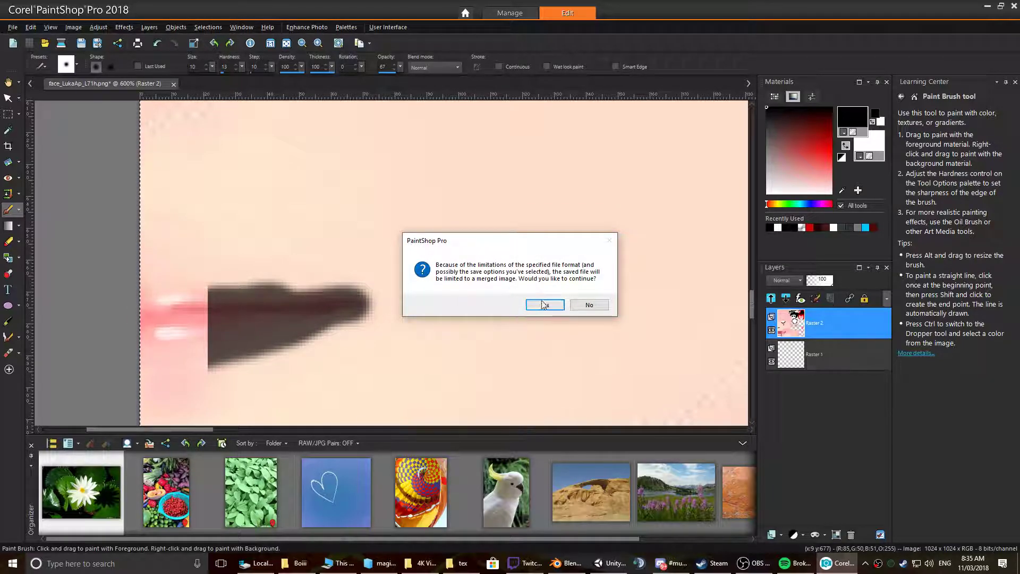
left_click(543, 303)
key("alt+Tab")
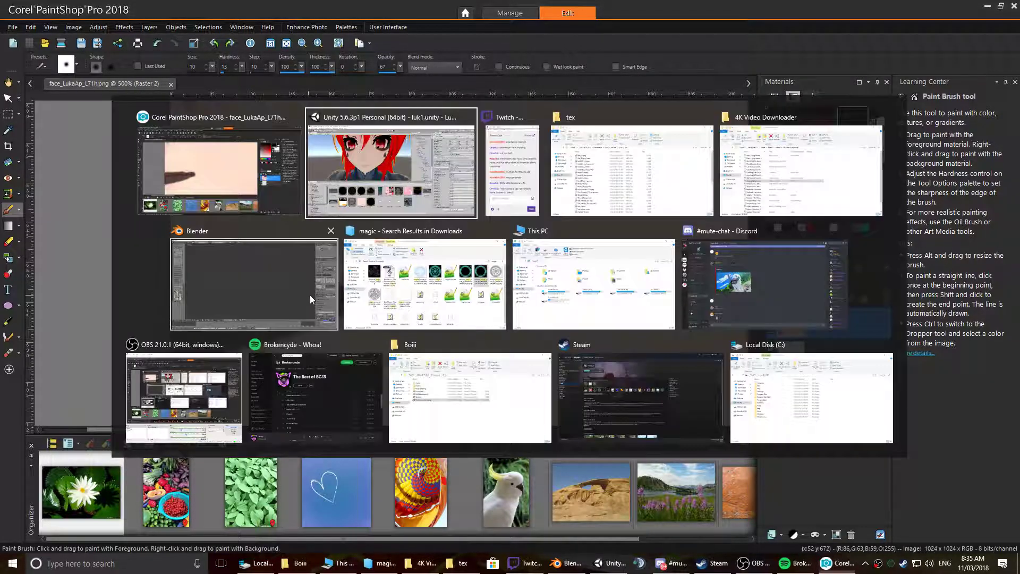
left_click_drag(341, 262, 340, 223, "alt")
middle_click_drag(380, 275, 371, 148)
mouse_move(371, 147)
left_mouse_down("alt")
mouse_move(340, 212)
mouse_move(368, 254)
left_mouse_up("alt")
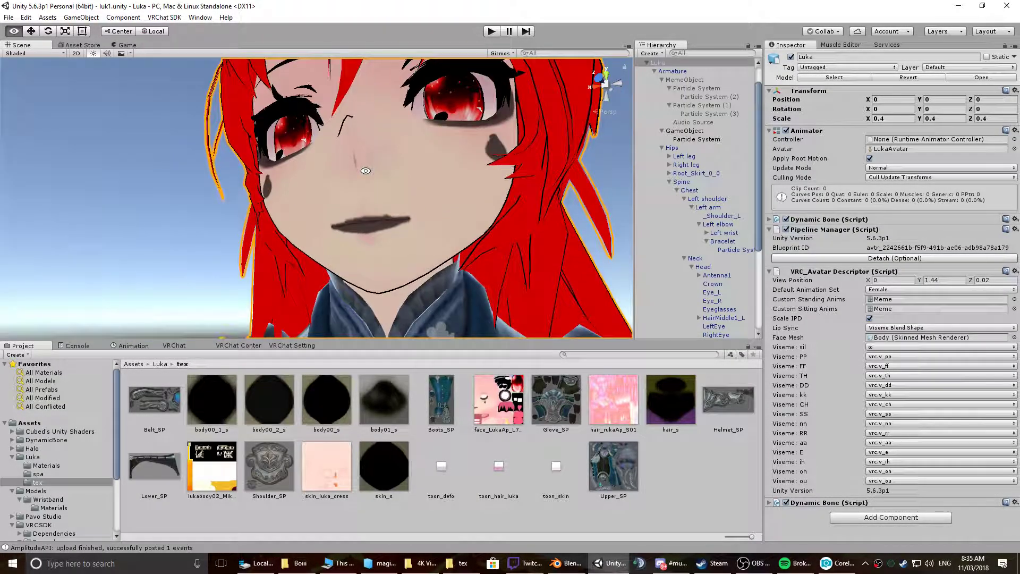
- Switch to PaintShop Pro, thicken the upper lip in black, and save the merged face texture
key("alt+Tab")
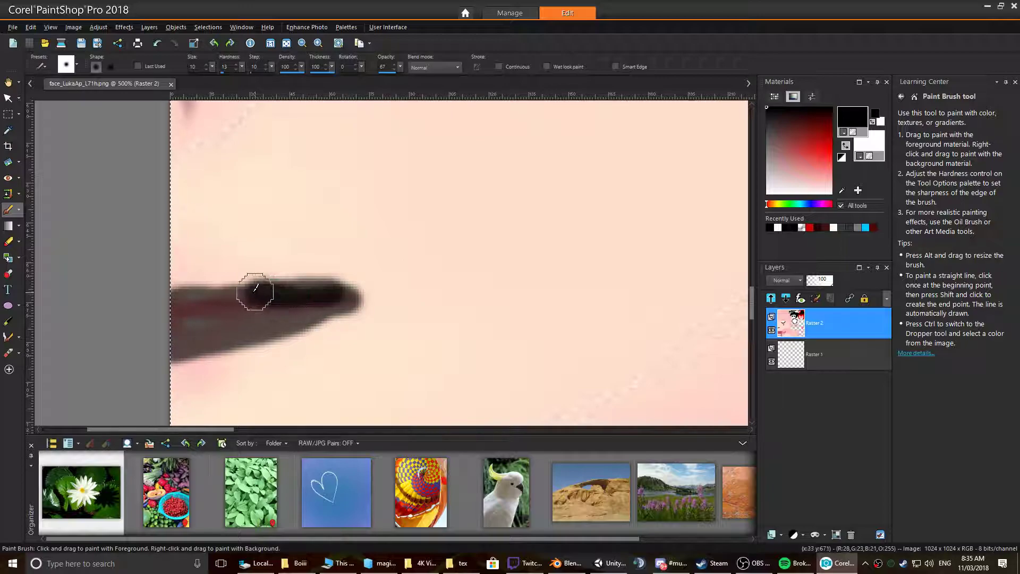
key("ctrl+z")
mouse_move(176, 278)
left_mouse_down()
mouse_move(348, 294)
mouse_move(216, 337)
mouse_move(250, 302)
mouse_move(298, 292)
mouse_move(202, 303)
left_mouse_up()
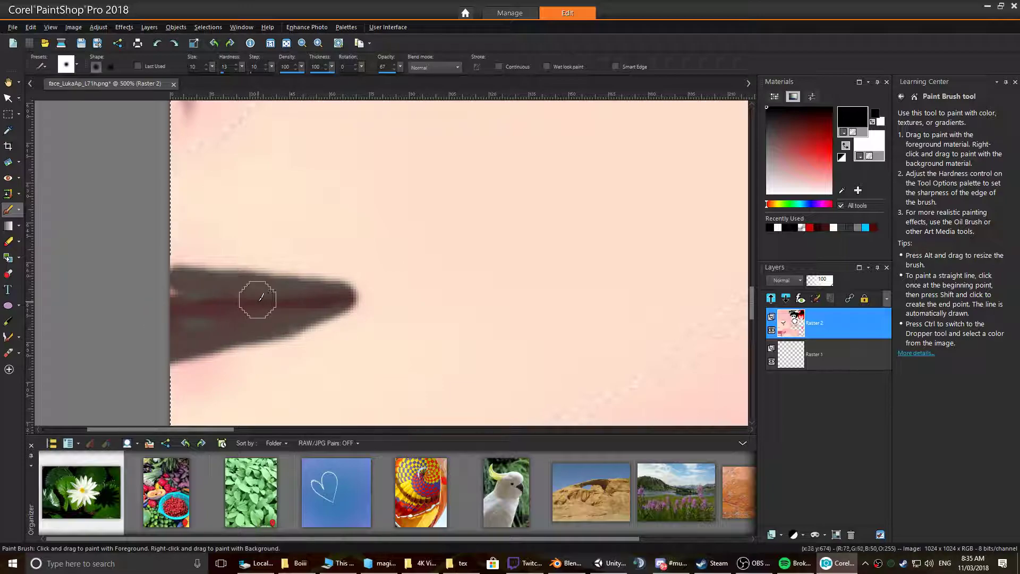
key("ctrl+z")
key("ctrl+s")
key("Return")
- Switch to Unity and examine Luka's repainted lips and face from several angles and distances
key("alt+Tab")
scroll(361, 207, "up", 2)
left_click_drag(361, 206, 393, 199, "alt")
middle_click_drag(393, 200, 369, 275)
left_click_drag(368, 276, 428, 248, "alt")
scroll(428, 248, "down", 8)
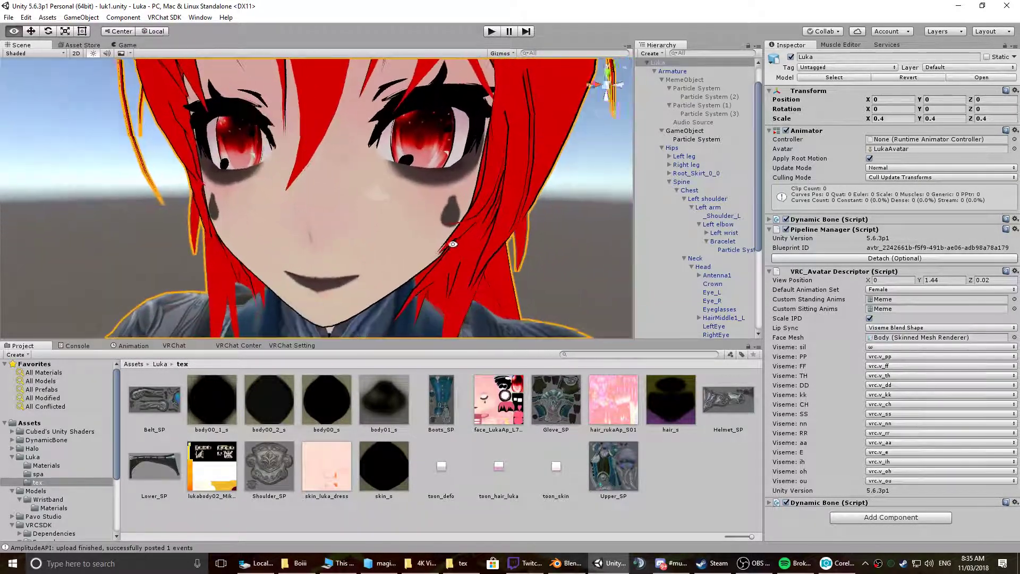
middle_click_drag(417, 249, 403, 187)
scroll(403, 186, "up", 4)
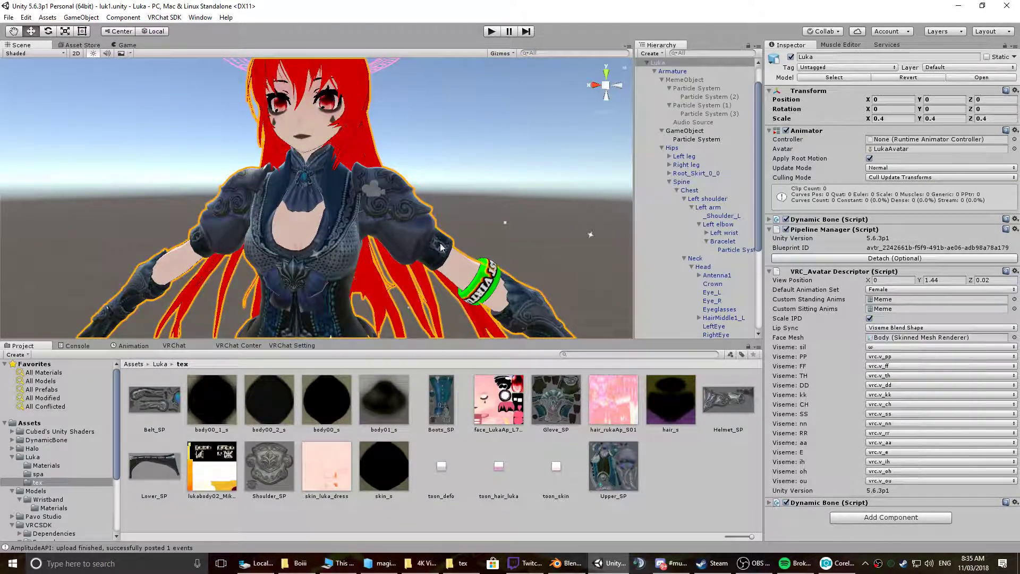
middle_click_drag(450, 233, 460, 298)
scroll(416, 263, "up", 2)
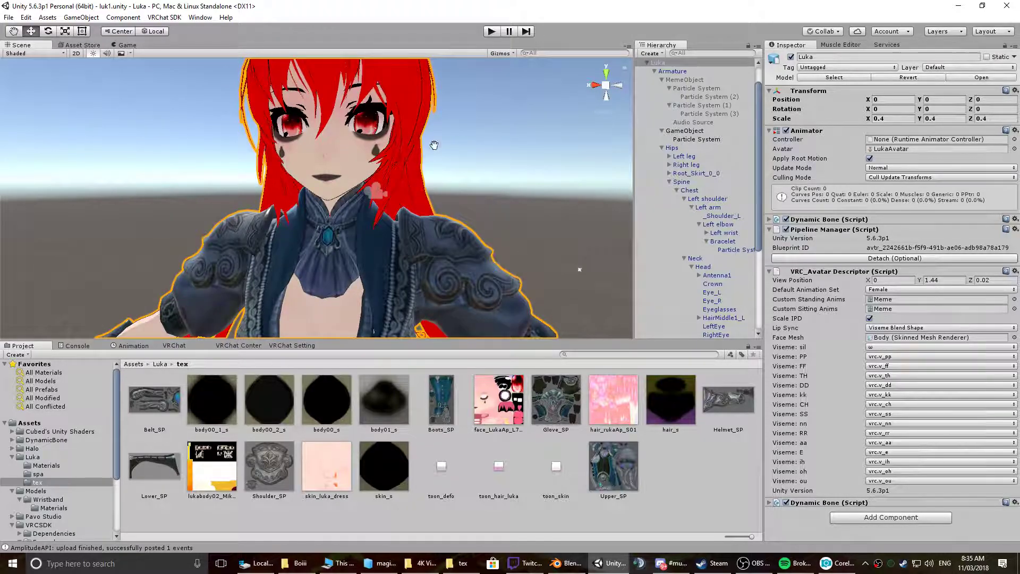
scroll(416, 263, "up", 2)
scroll(416, 262, "down", 3)
- Examine Luka's torso, bare skin areas and left arm in the scene
mouse_move(392, 251)
left_mouse_down("alt")
mouse_move(354, 99)
mouse_move(394, 264)
left_mouse_up("alt")
middle_click_drag(392, 283, 318, 163)
middle_click_drag(346, 209, 325, 123)
middle_click_drag(313, 218, 300, 179)
left_click_drag(300, 179, 312, 188, "alt")
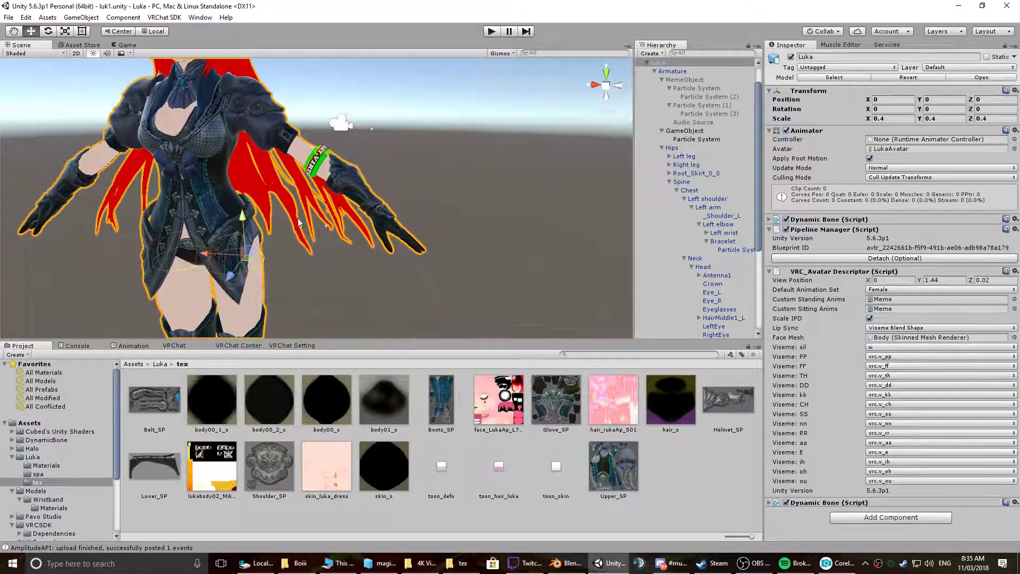
scroll(312, 187, "up", 3)
key("alt+Tab")
key("Escape")
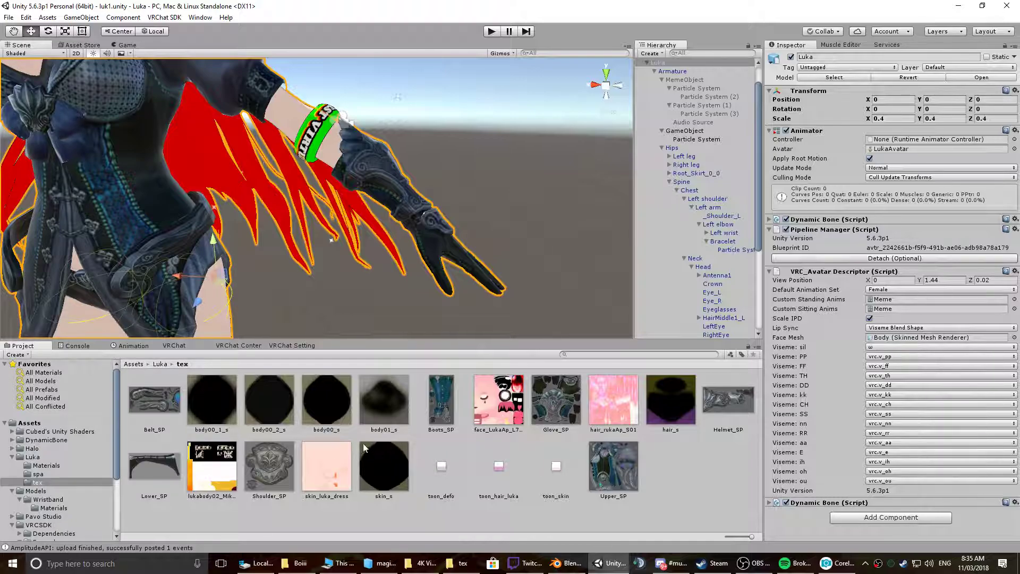
- Open skin_luka_dress.png from the tex folder in PaintShop Pro
left_click(447, 566)
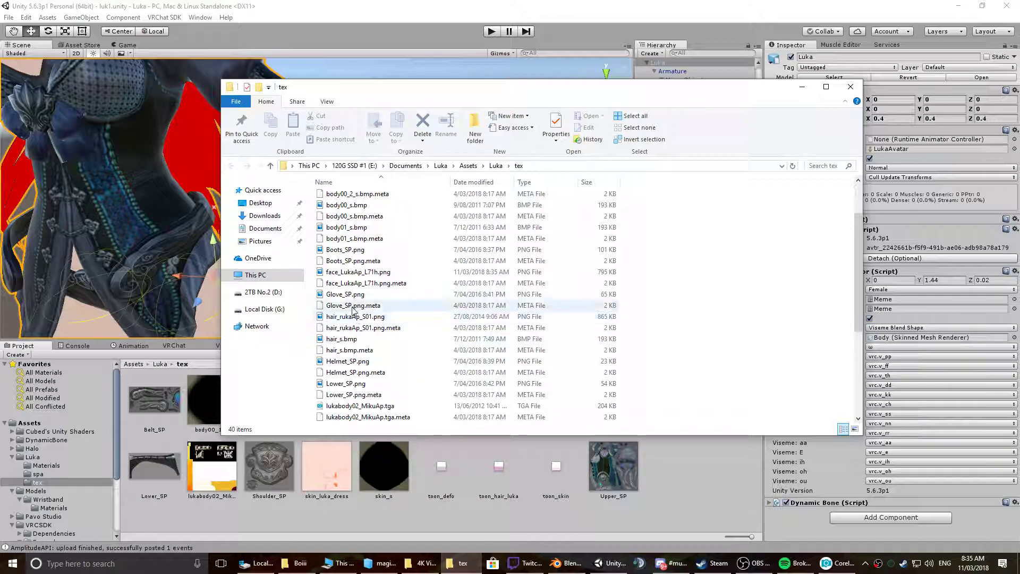
left_click(365, 273)
scroll(365, 272, "down", 5)
mouse_move(361, 293)
left_mouse_down()
mouse_move(409, 335)
mouse_move(857, 555)
mouse_move(837, 562)
mouse_move(621, 258)
left_mouse_up()
left_click_drag(505, 81, 506, 82)
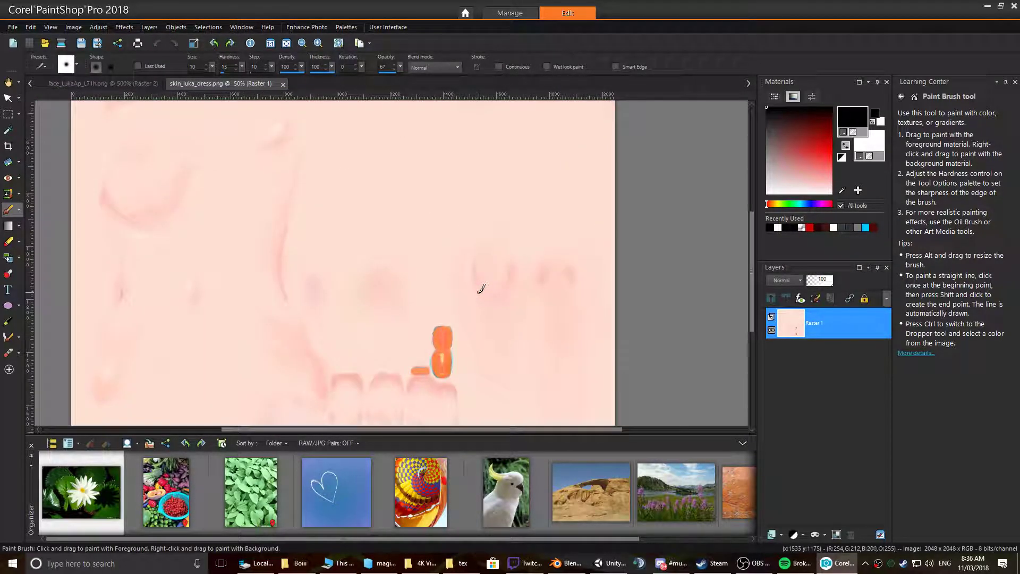
- Switch to Unity and examine the avatar's legs, hips and torso up close and from a distance
key("alt+Tab")
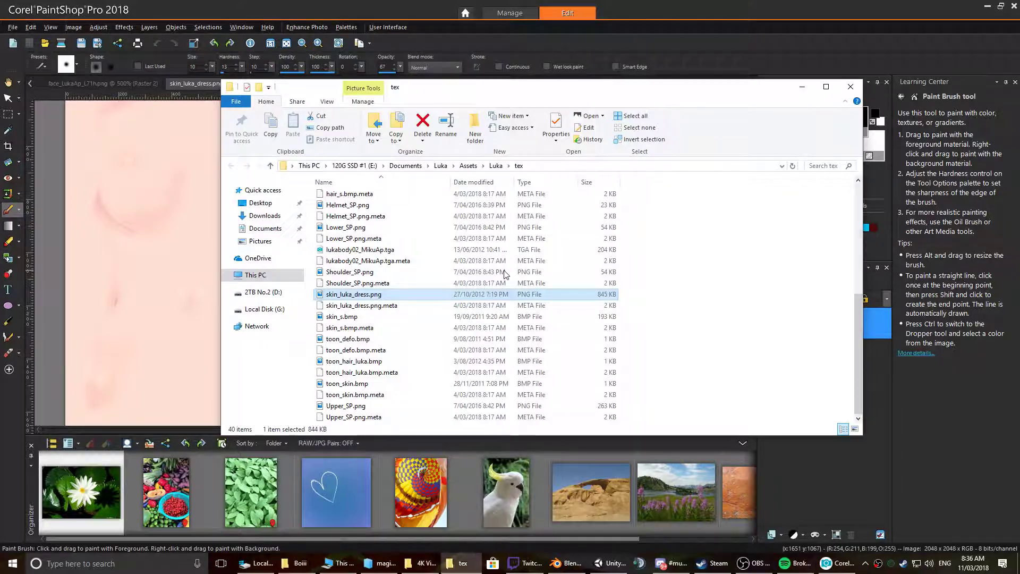
key("alt+Tab")
key("Tab")
left_click_drag(496, 258, 348, 218, "alt")
right_click_drag(348, 218, 202, 203, "alt")
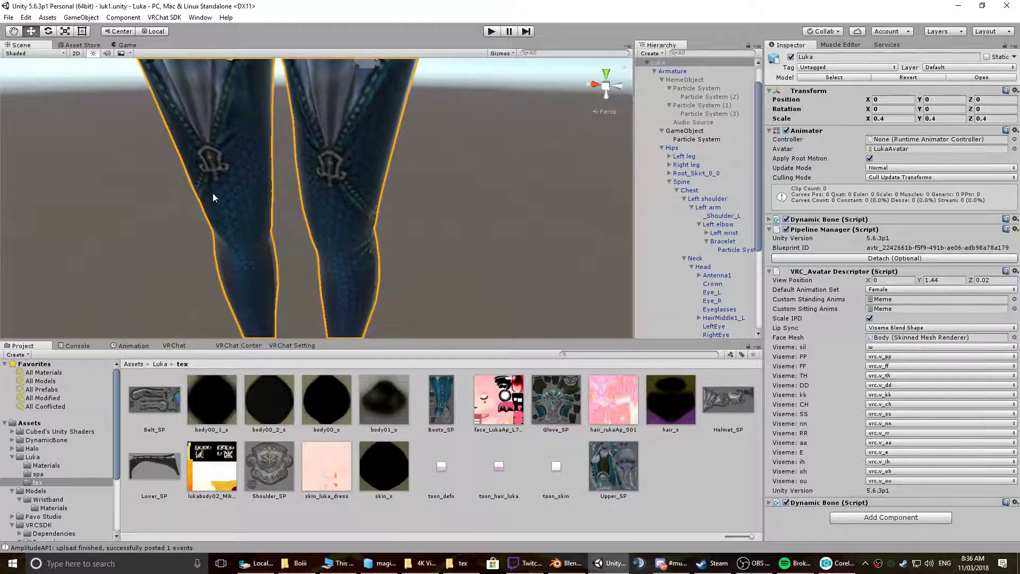
middle_click_drag(332, 207, 330, 207)
right_click_drag(272, 204, 367, 152, "alt")
middle_click_drag(359, 138, 360, 189)
scroll(359, 181, "down", 10)
left_click_drag(359, 169, 390, 178, "alt")
middle_click_drag(390, 178, 399, 212)
- Compare the skin_luka_dress texture in PaintShop Pro with the skin areas of Luka's body in Unity
key("alt+Tab")
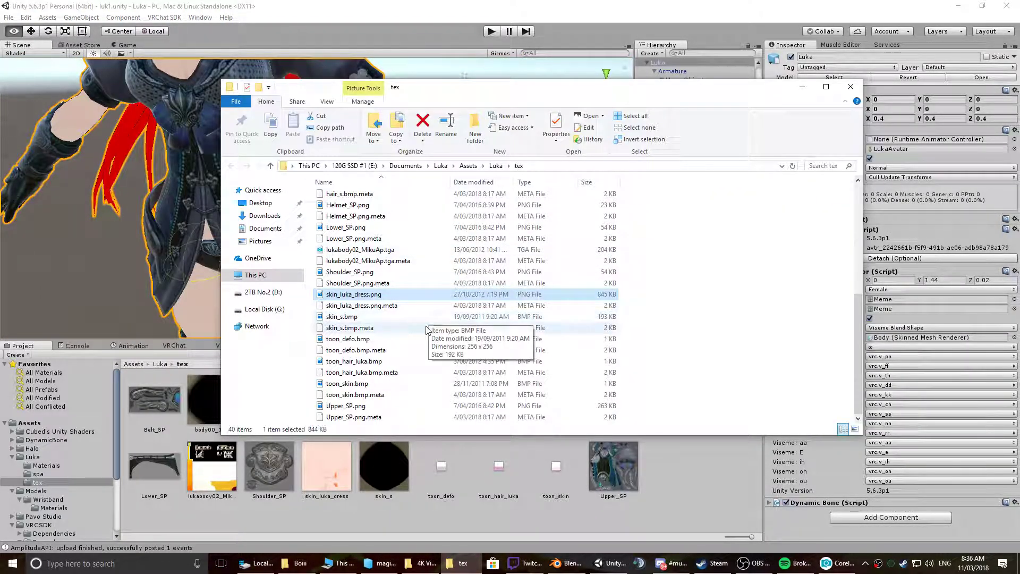
key("alt+Tab")
key("alt+Tab")
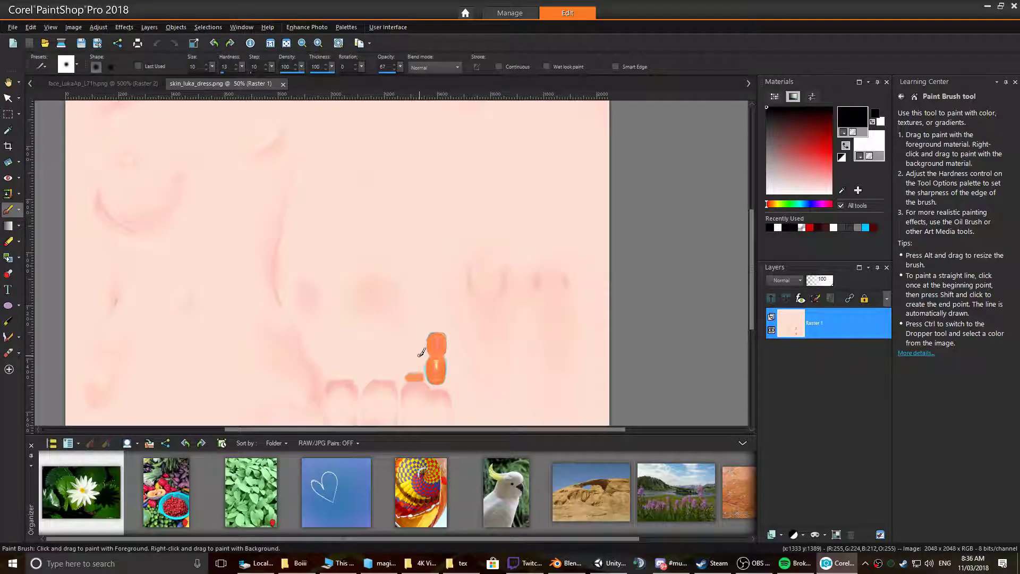
left_click_drag(749, 234, 777, 236)
key("alt+Tab")
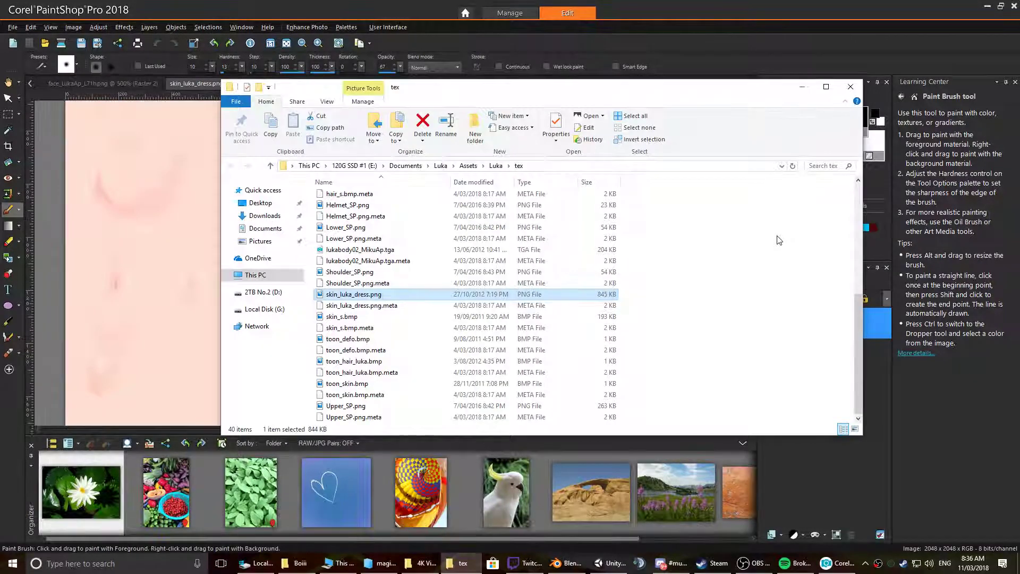
key("alt+Tab")
key("Tab")
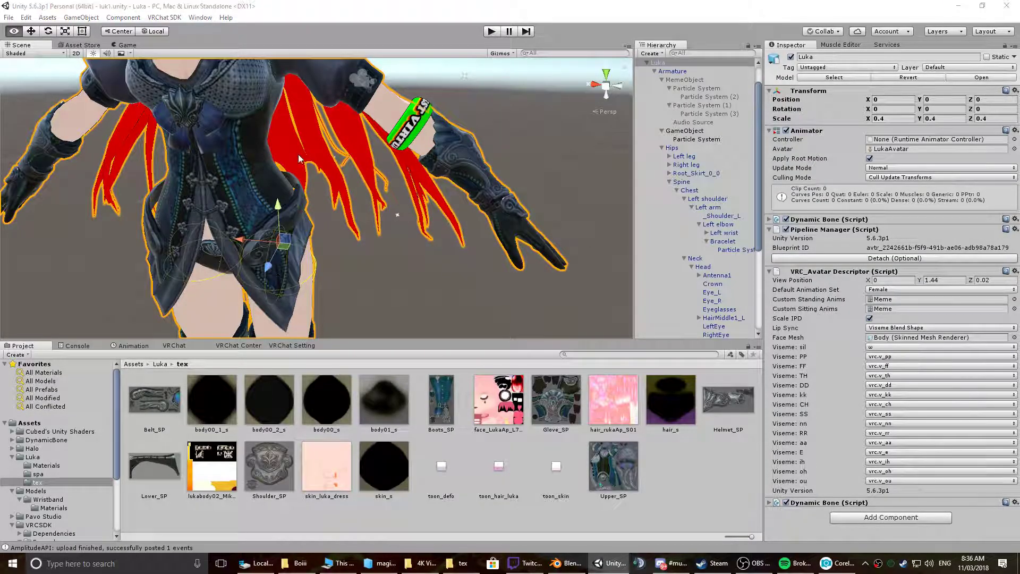
- Examine the bare skin in the gap of Luka's skirt and the surrounding torso up close
left_click_drag(260, 220, 365, 164, "alt")
middle_click_drag(365, 164, 405, 227)
scroll(385, 274, "up", 8)
scroll(405, 228, "up", 10)
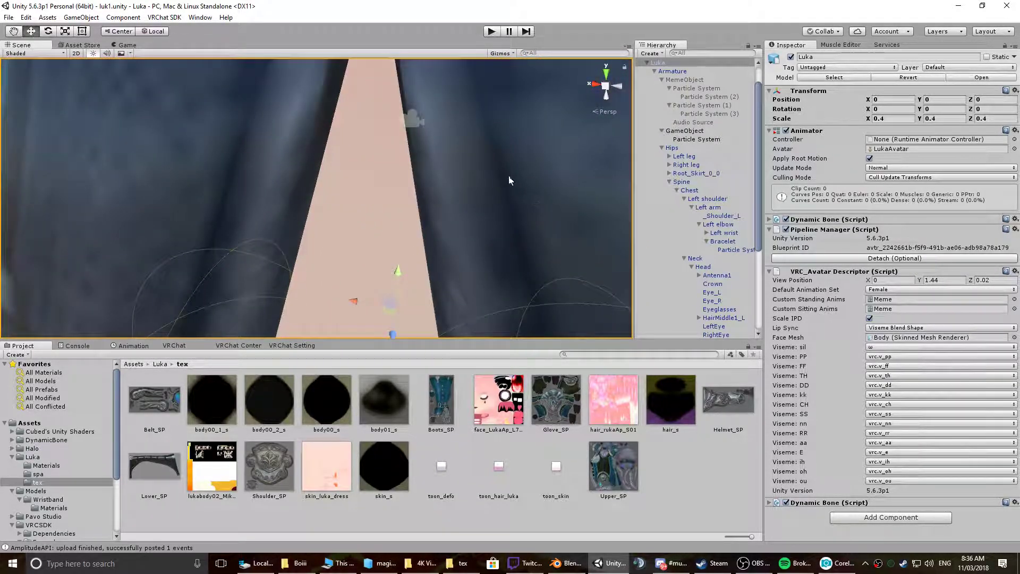
middle_click_drag(505, 203, 502, 185)
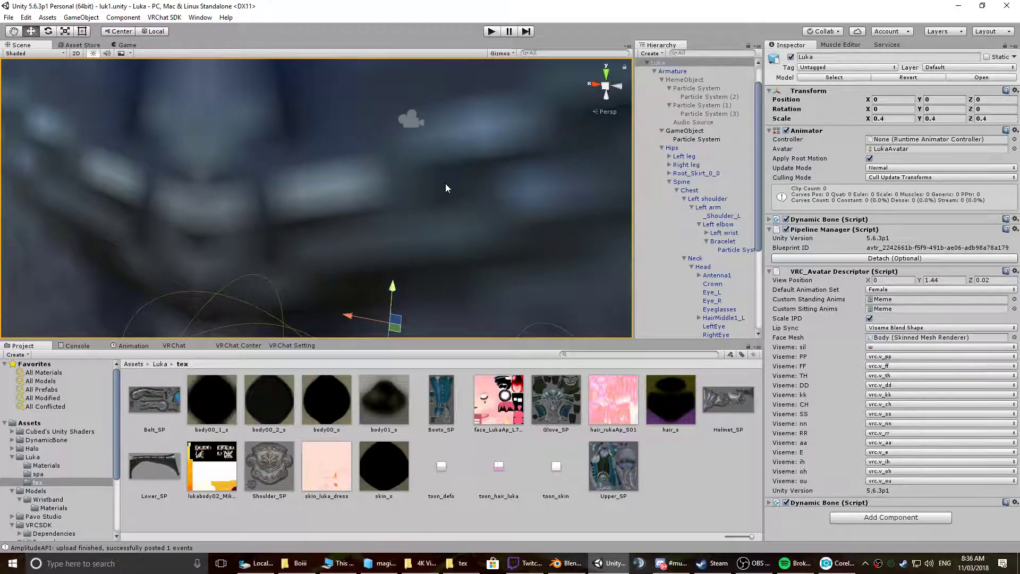
right_click_drag(446, 185, 323, 209, "alt")
- Paint black test strokes on the skin_luka_dress texture in PaintShop Pro and check them on Luka in Unity
key("alt+Tab")
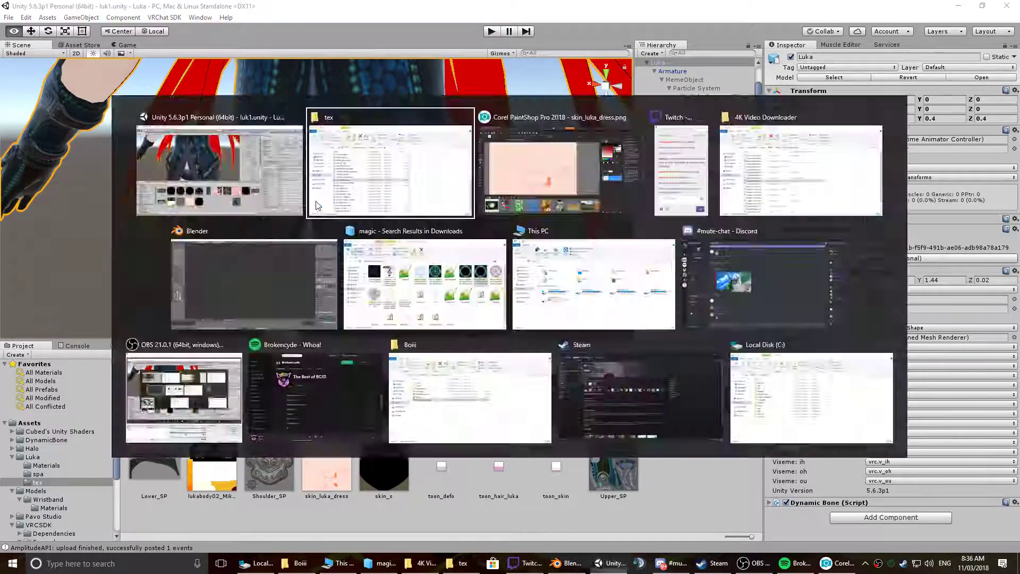
key("alt+Tab")
key("alt+Tab")
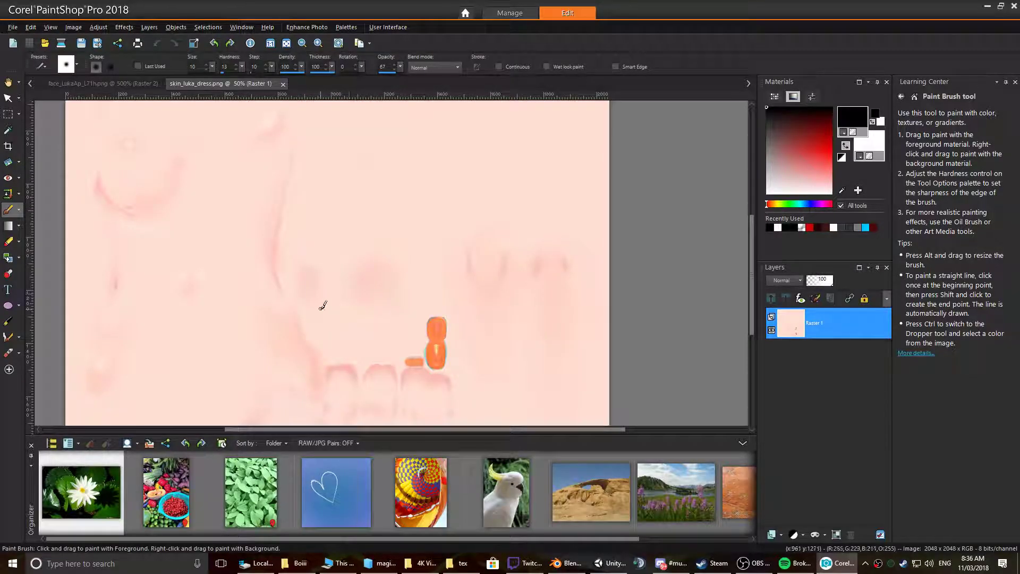
scroll(138, 265, "up", 4)
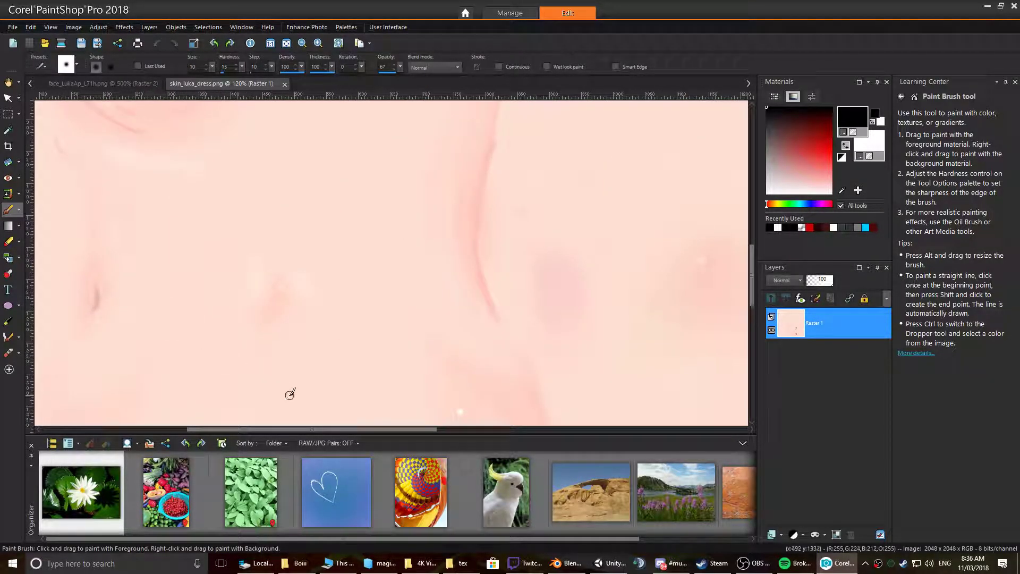
mouse_move(302, 430)
left_mouse_down()
mouse_move(201, 429)
mouse_move(212, 427)
left_mouse_up()
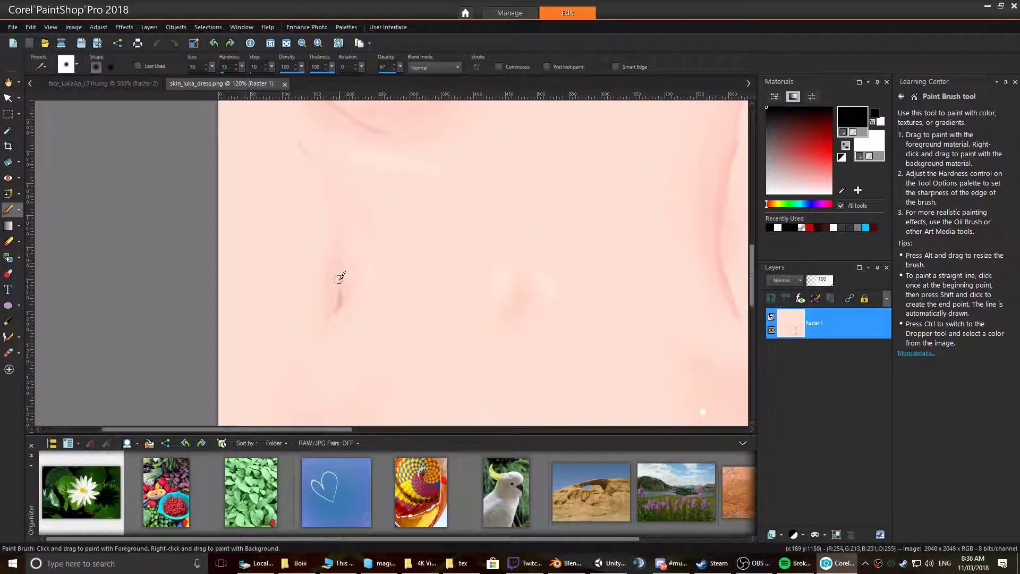
mouse_move(343, 295)
left_mouse_down()
mouse_move(363, 229)
mouse_move(345, 199)
mouse_move(346, 269)
mouse_move(361, 219)
left_mouse_up()
left_click_drag(337, 293, 340, 194)
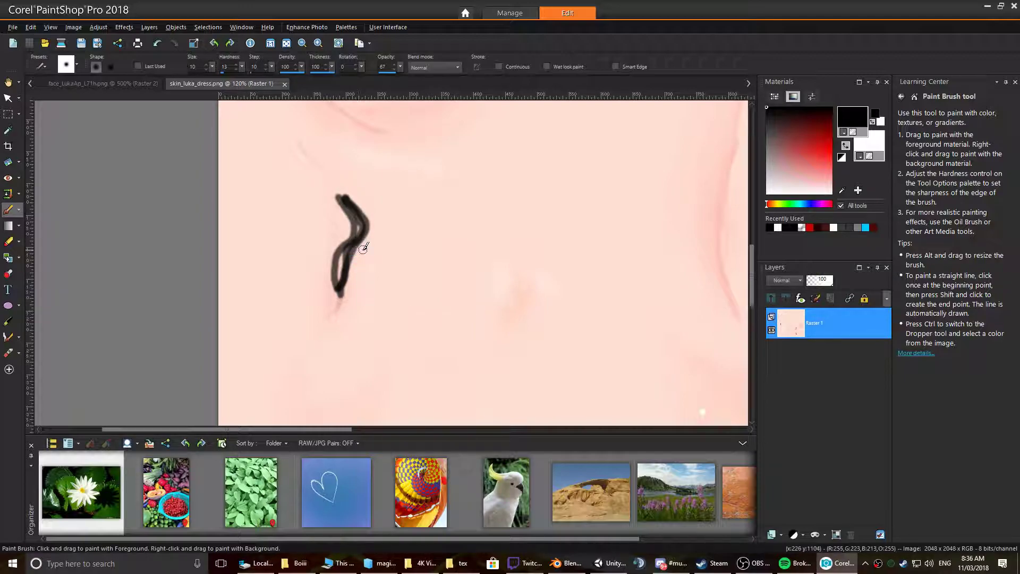
key("alt+Tab")
key("alt+Tab")
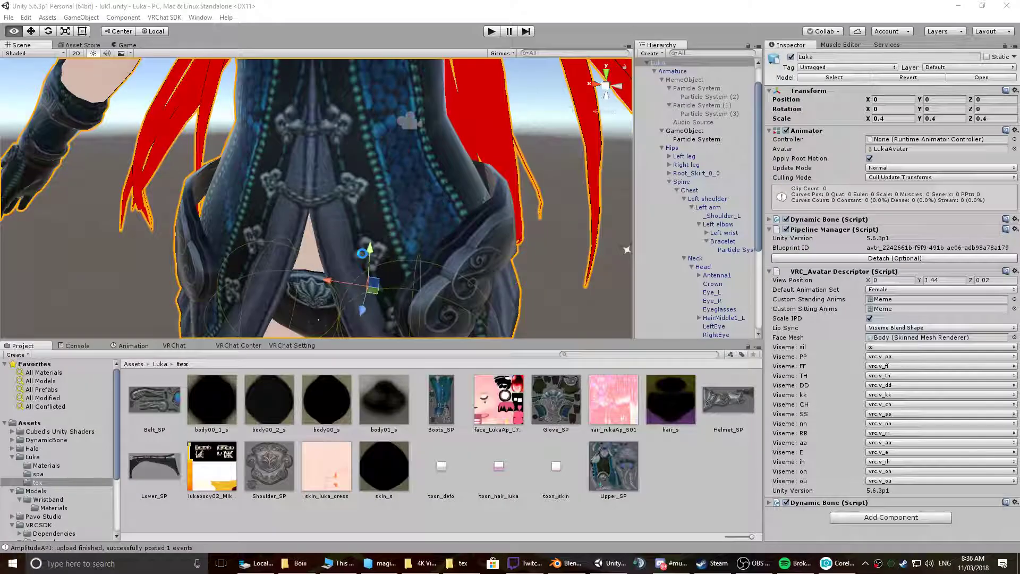
- Switch to PaintShop Pro, undo the black test strokes and save skin_luka_dress.png
key("alt+Tab")
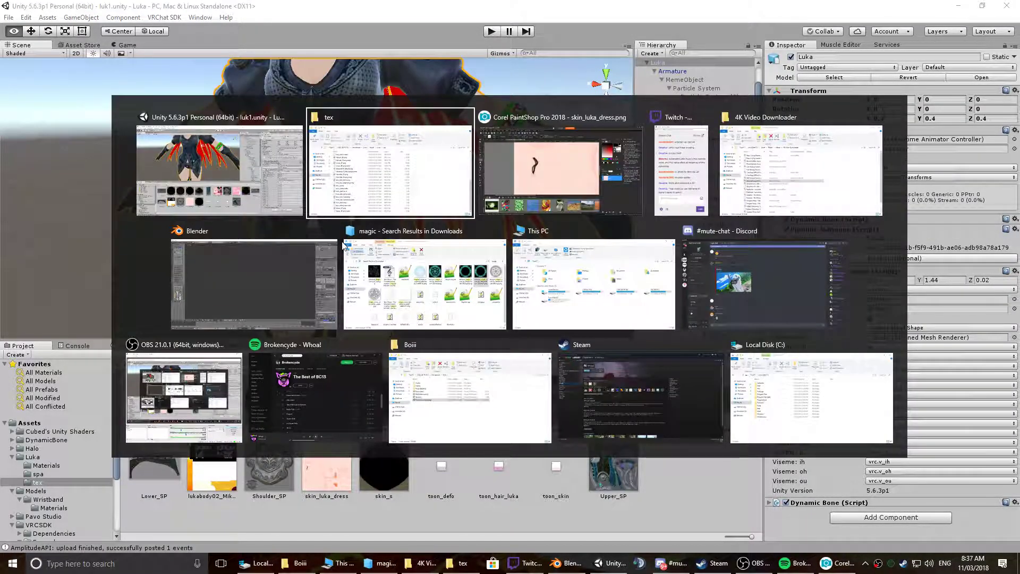
key("ctrl+z")
key("ctrl+s")
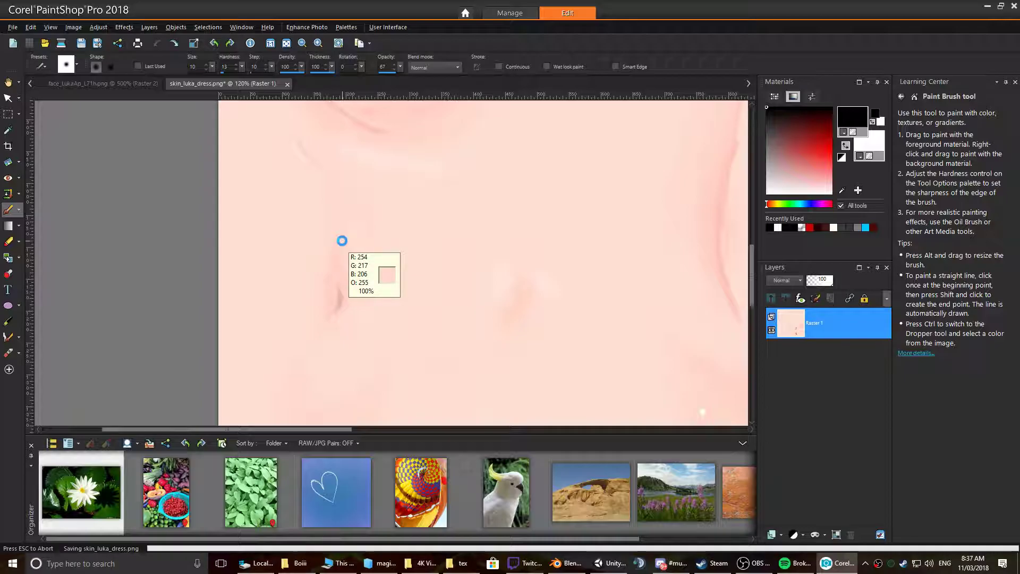
- Switch to Unity and detach the blueprint ID from Luka's Pipeline Manager
key("alt+Tab")
scroll(394, 252, "down", 6)
middle_click_drag(365, 161, 363, 241)
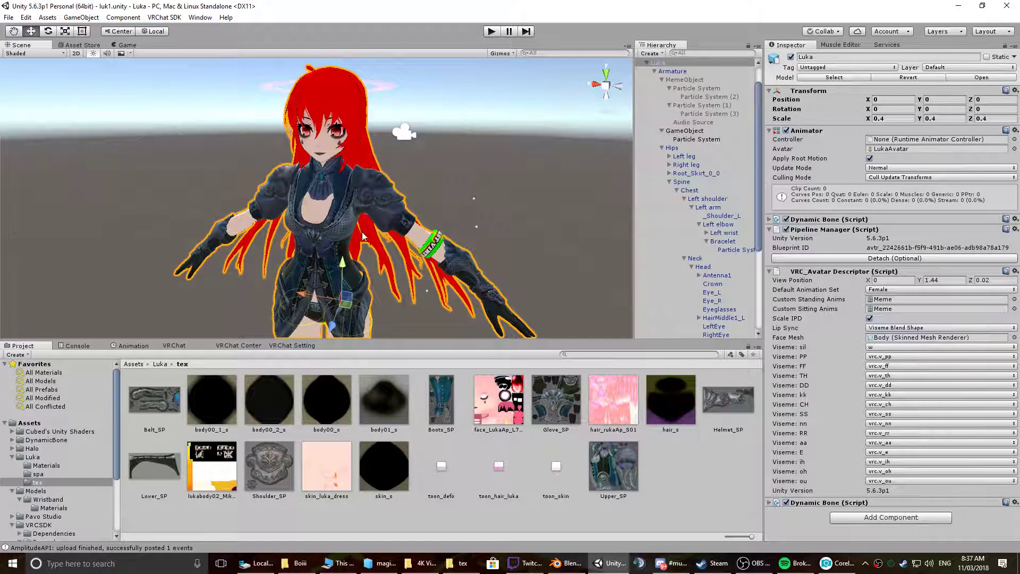
scroll(539, 179, "up", 5)
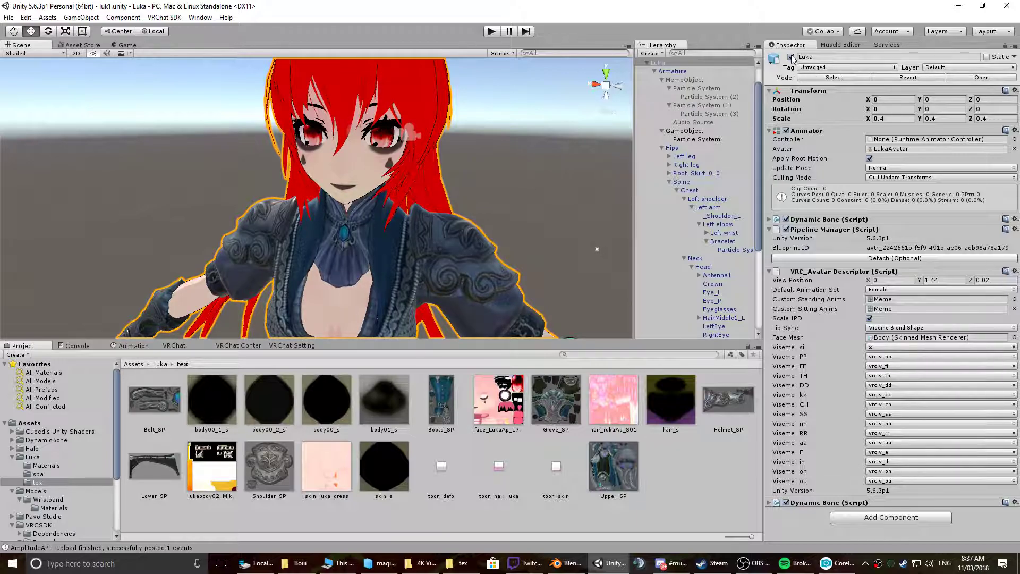
left_click(870, 259)
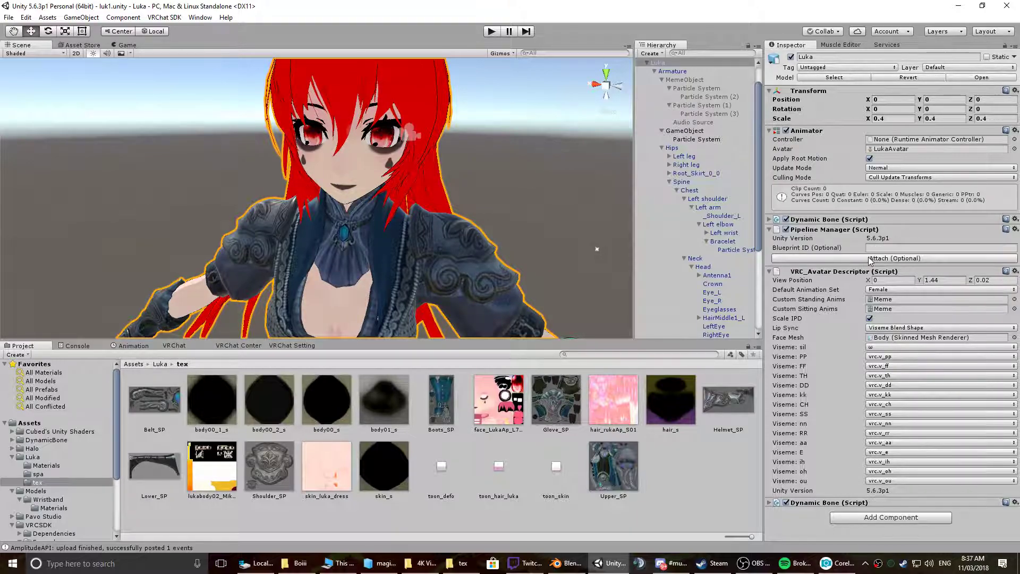
- Delete the uploaded avatar "Please end my life" from the VRChat account's content and confirm the deletion
left_click(242, 345)
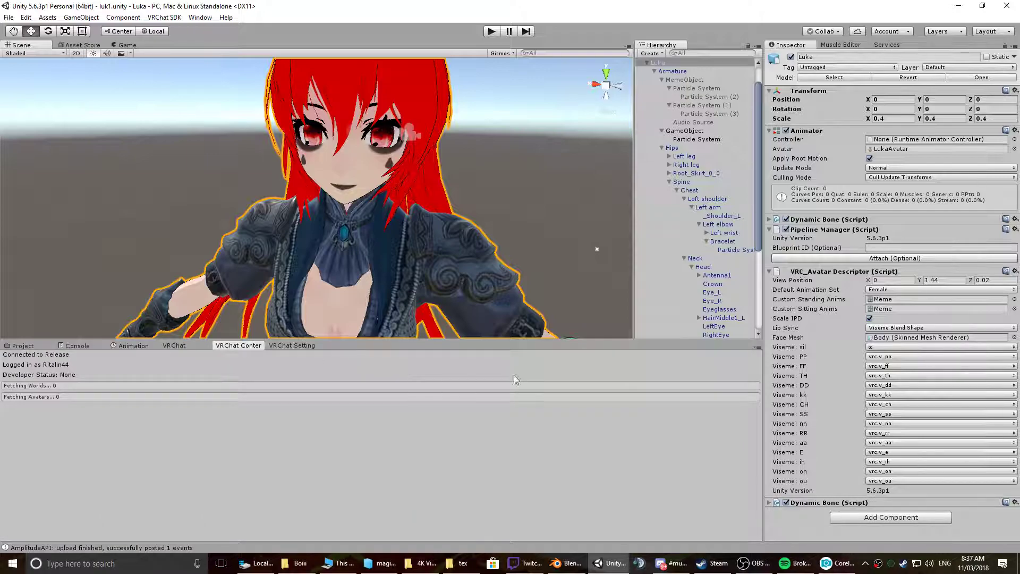
left_click_drag(759, 424, 765, 511)
scroll(589, 486, "up", 3)
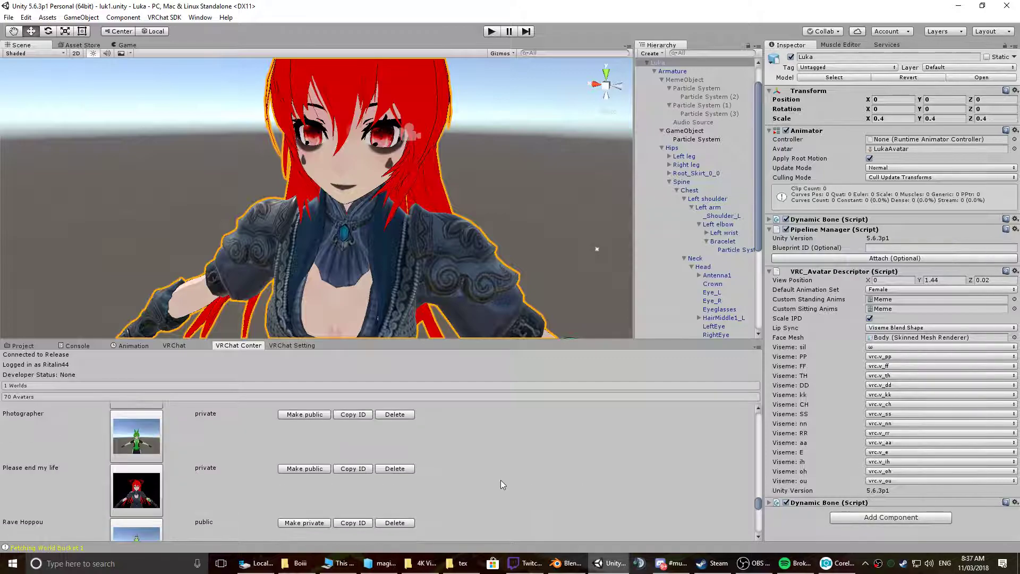
left_click(397, 472)
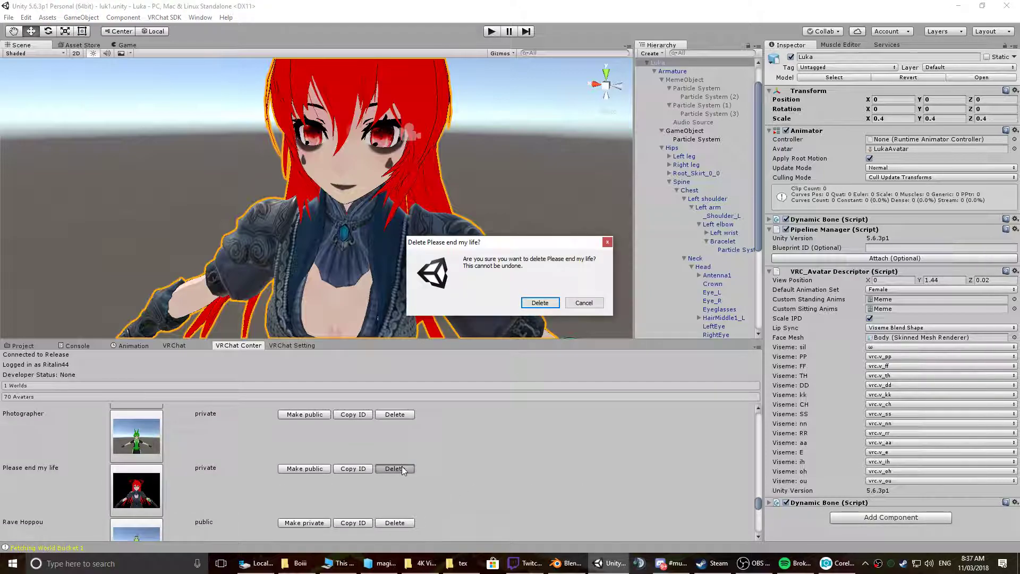
left_click(545, 304)
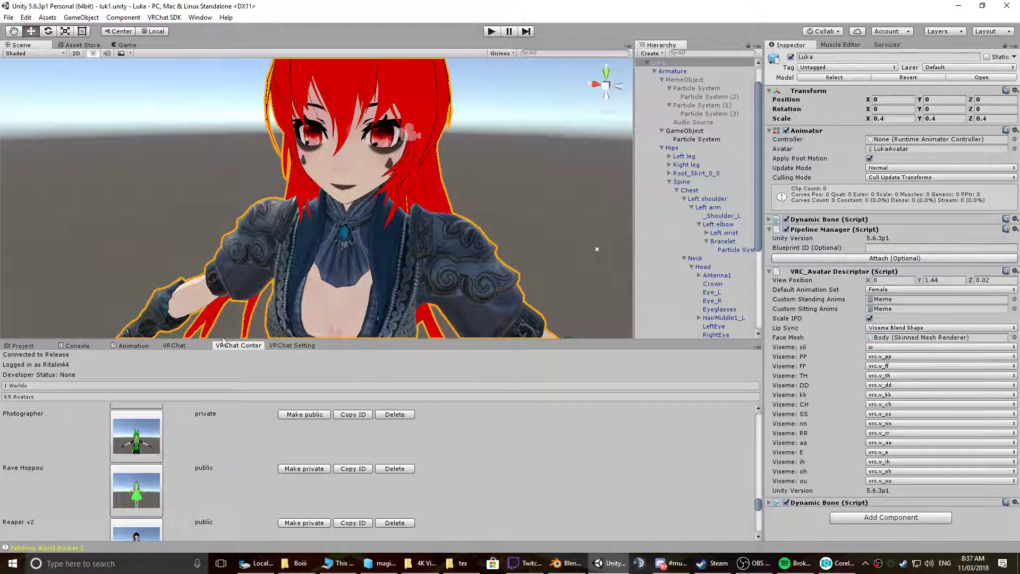
- Build Luka for publishing as a new avatar named "Edge Luka", accept the content rights statement and start the upload
left_click(197, 346)
left_click(375, 449)
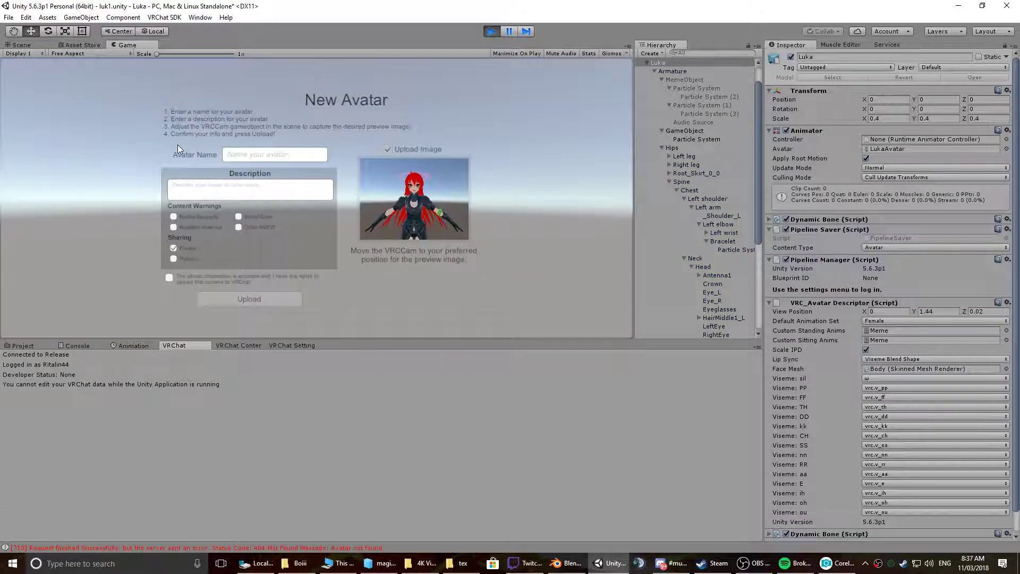
left_click(252, 156)
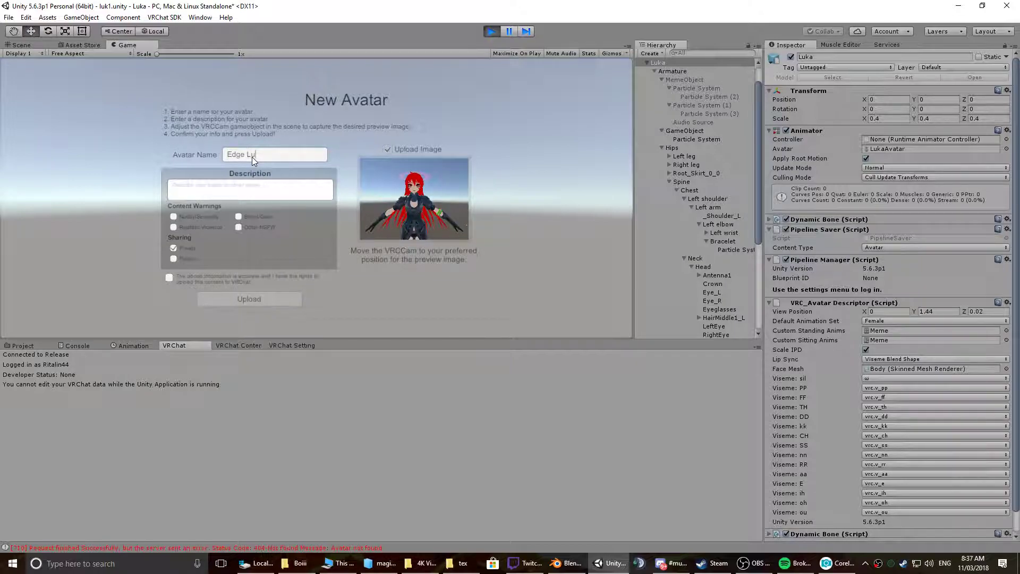
left_click(169, 278)
left_click(247, 300)
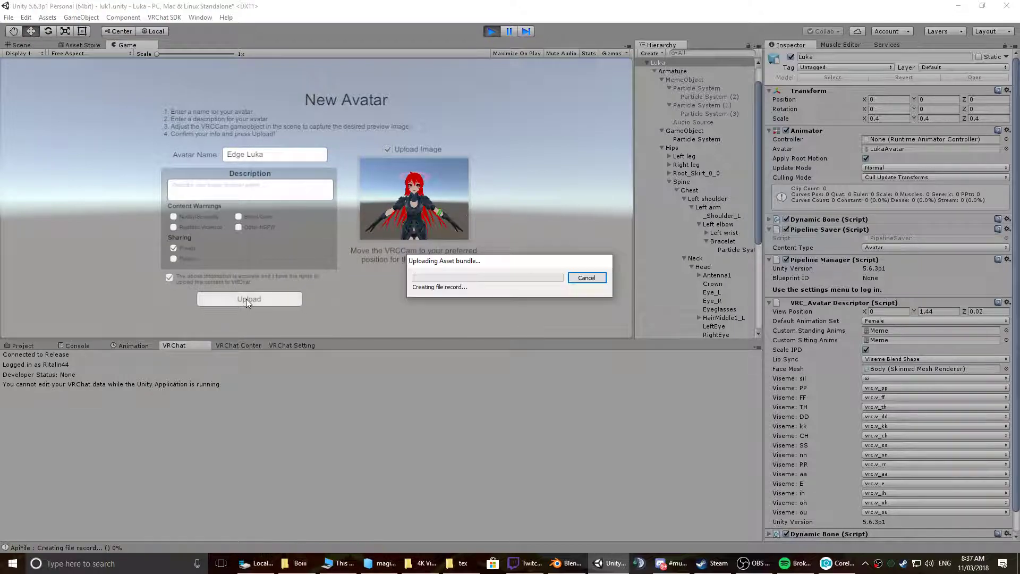